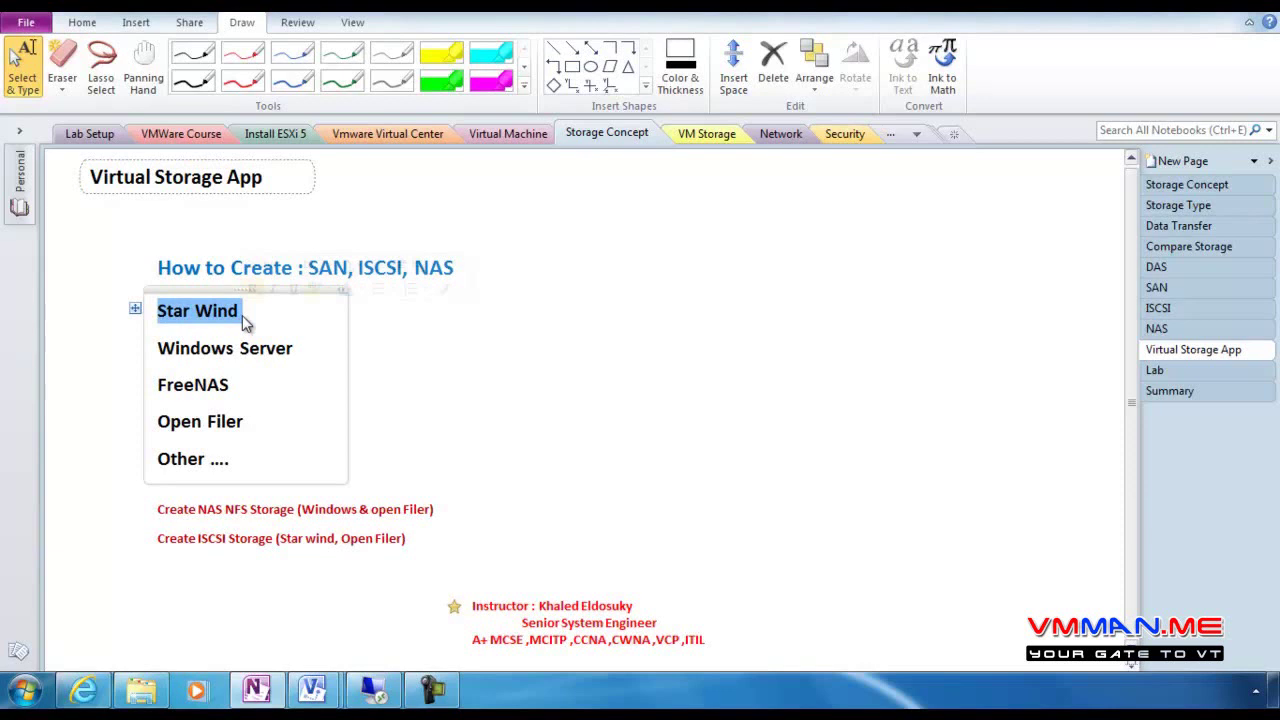
Switch to Internet Explorer, which shows the StarWind iSCSI SAN product page
left_click(83, 690)
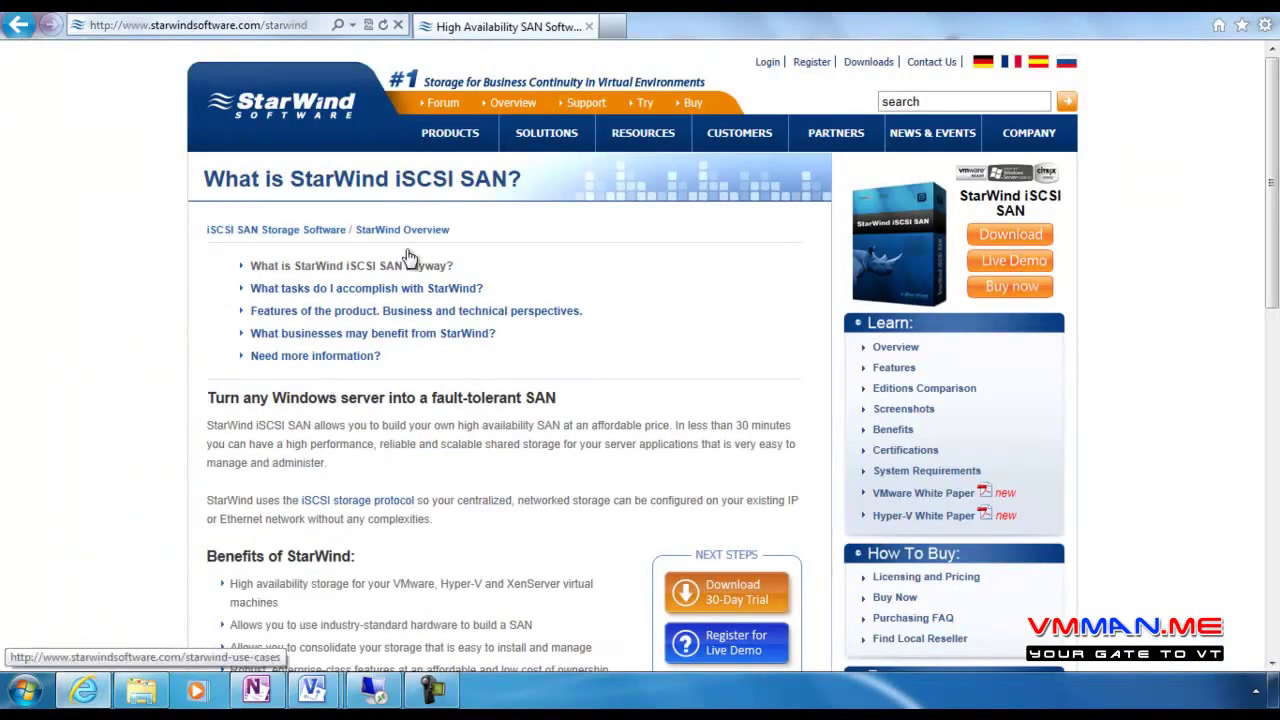
Skim the 'What is StarWind iSCSI SAN?' overview, then return to OneNote's Virtual Storage App notes
scroll(687, 378, "down", 2)
scroll(687, 378, "up", 2)
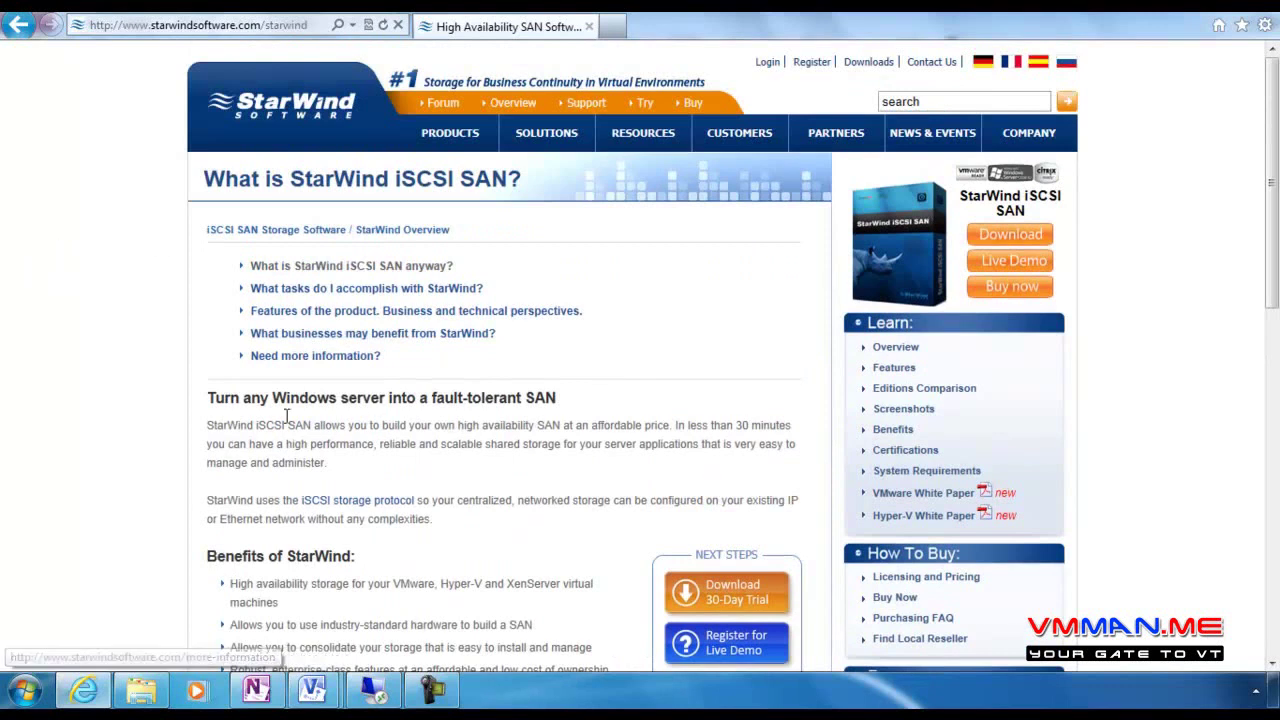
scroll(302, 370, "down", 2)
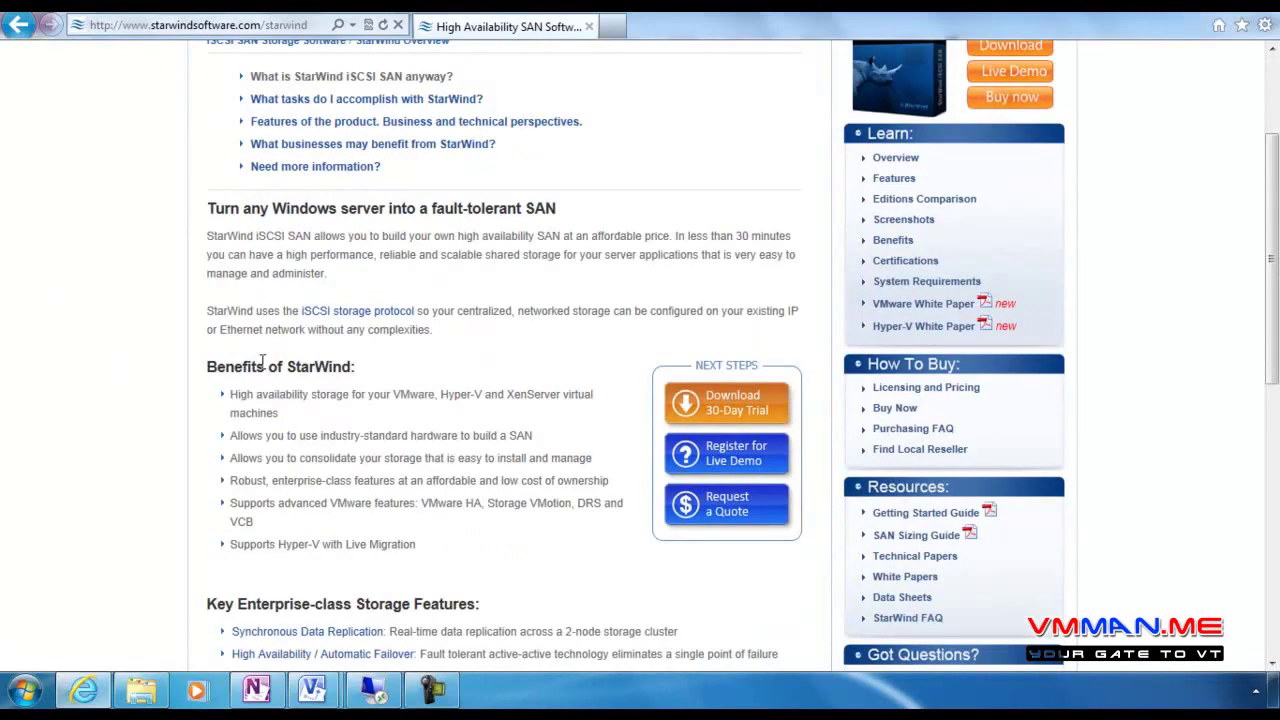
scroll(262, 365, "up", 2)
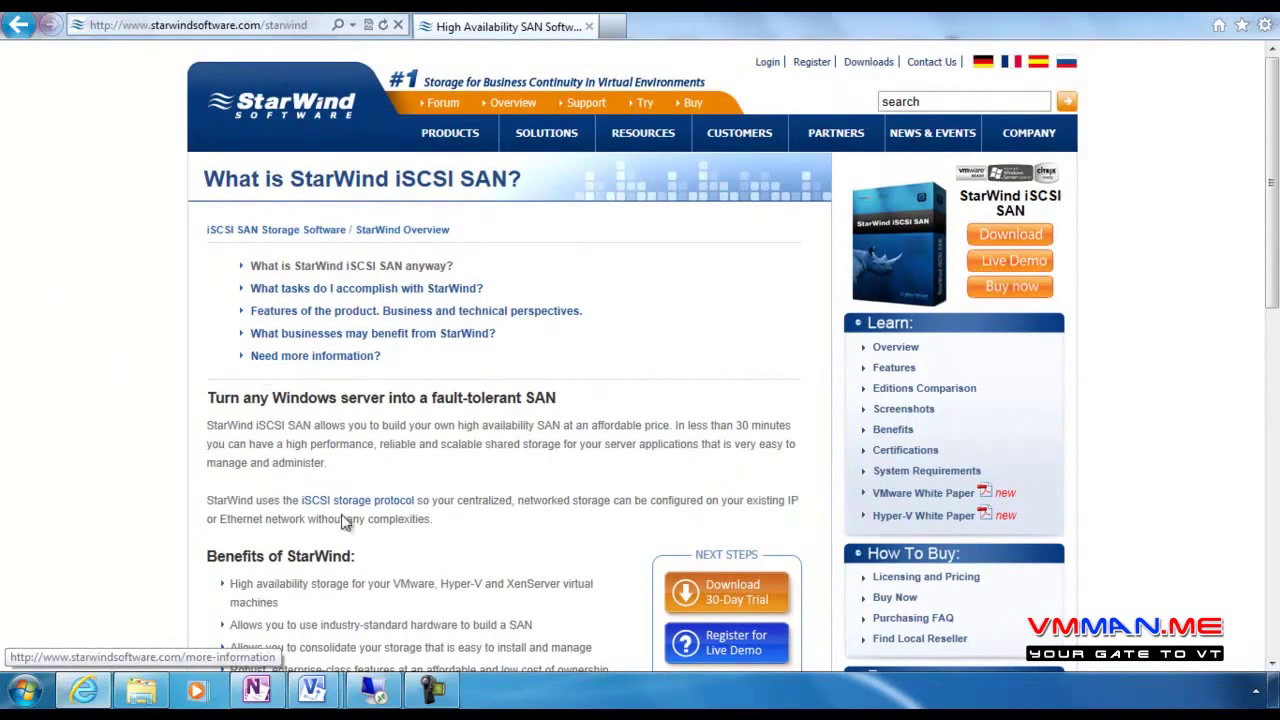
left_click(256, 690)
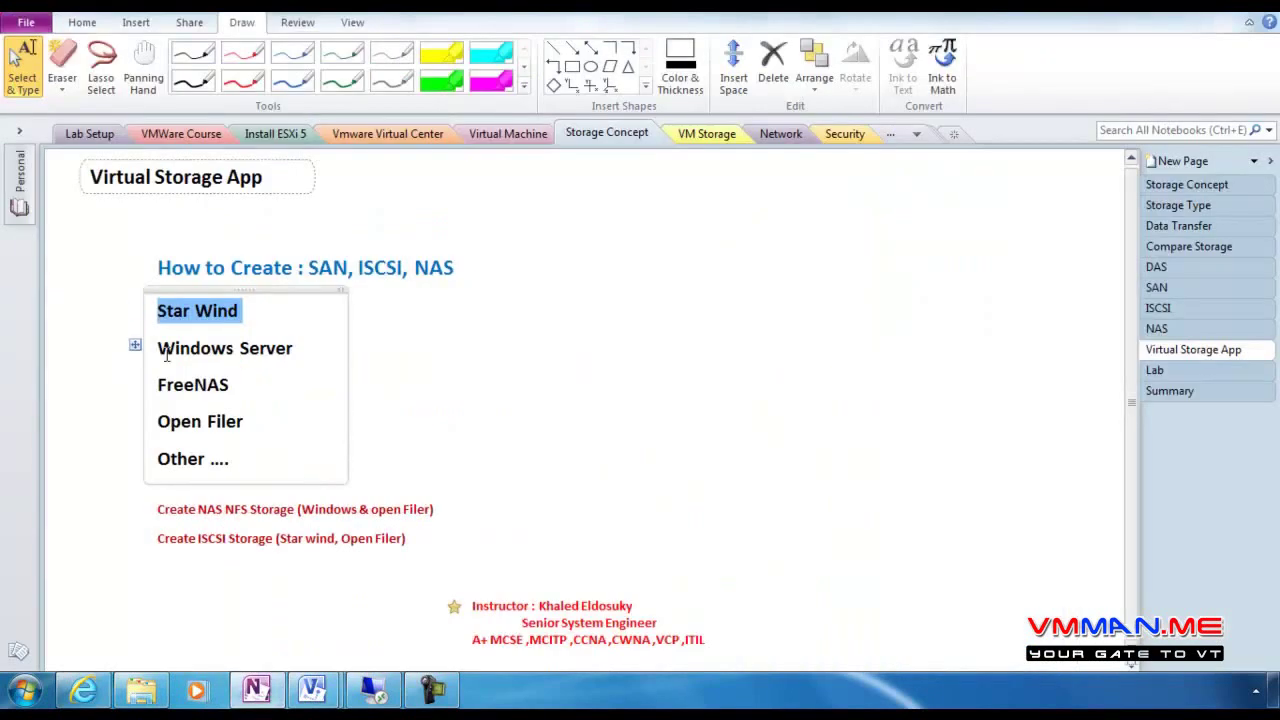
left_click_drag(158, 347, 291, 363)
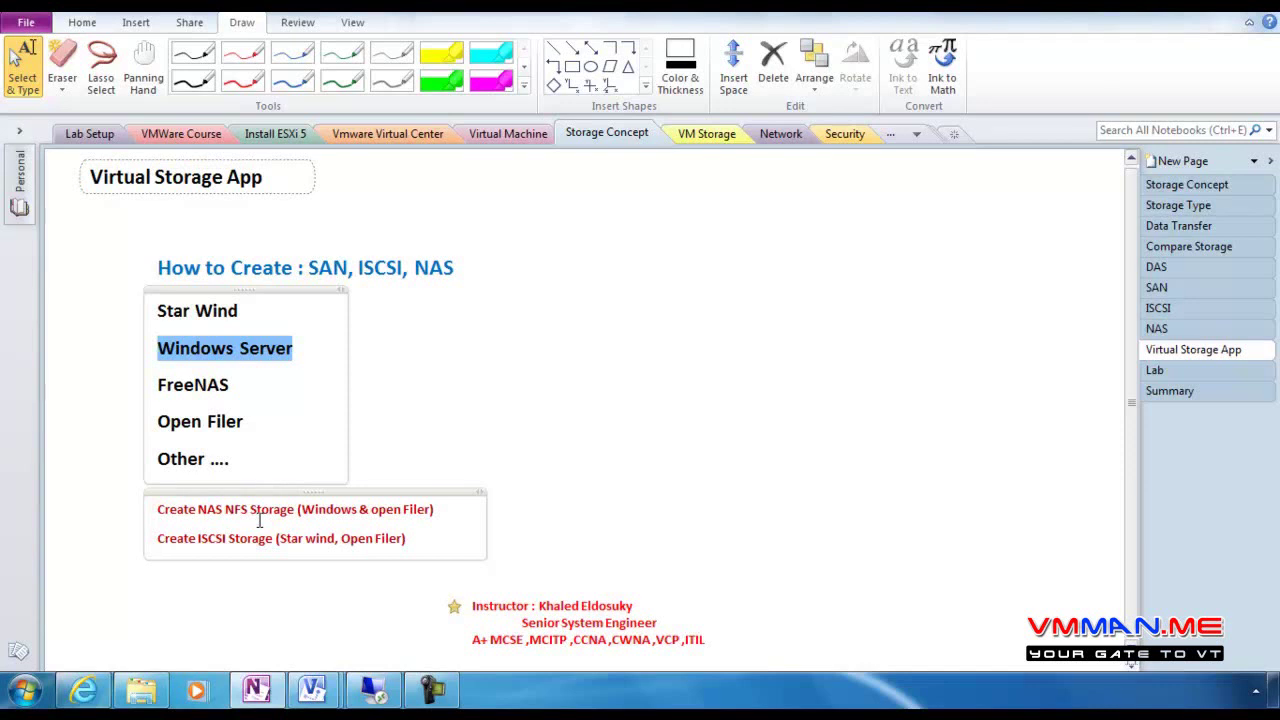
double_click(192, 388)
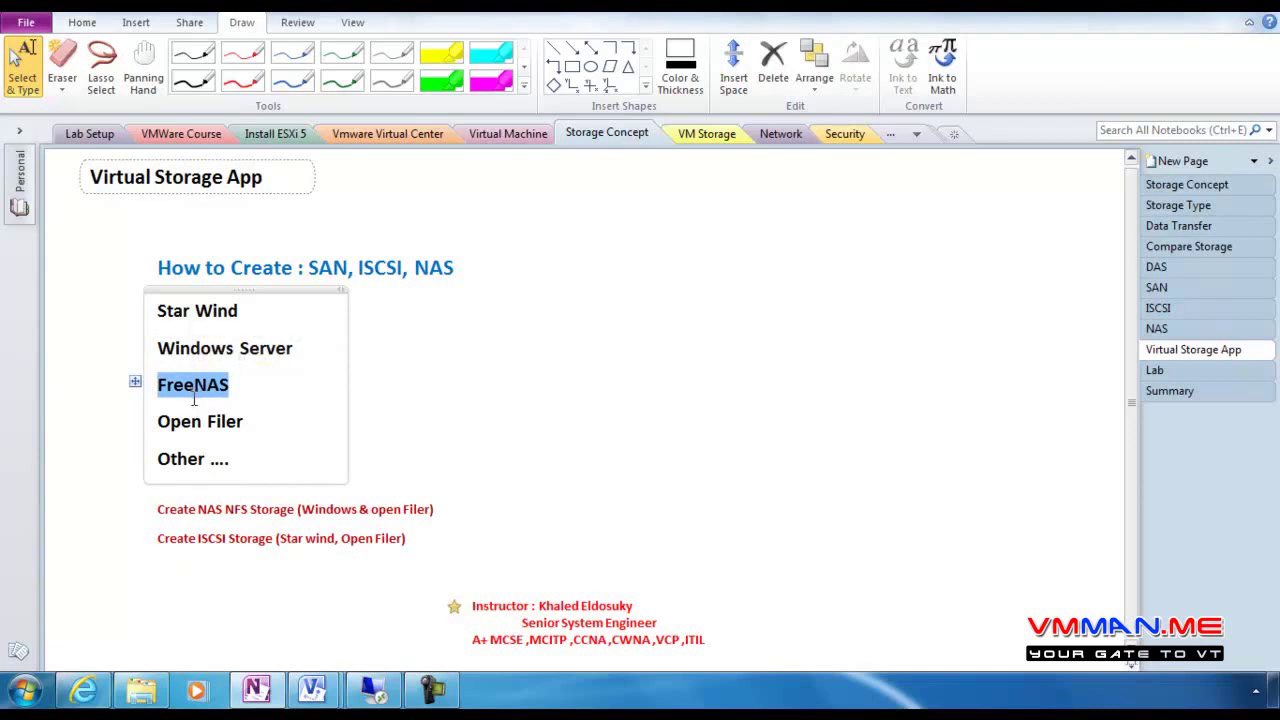
double_click(200, 424)
left_click(202, 428)
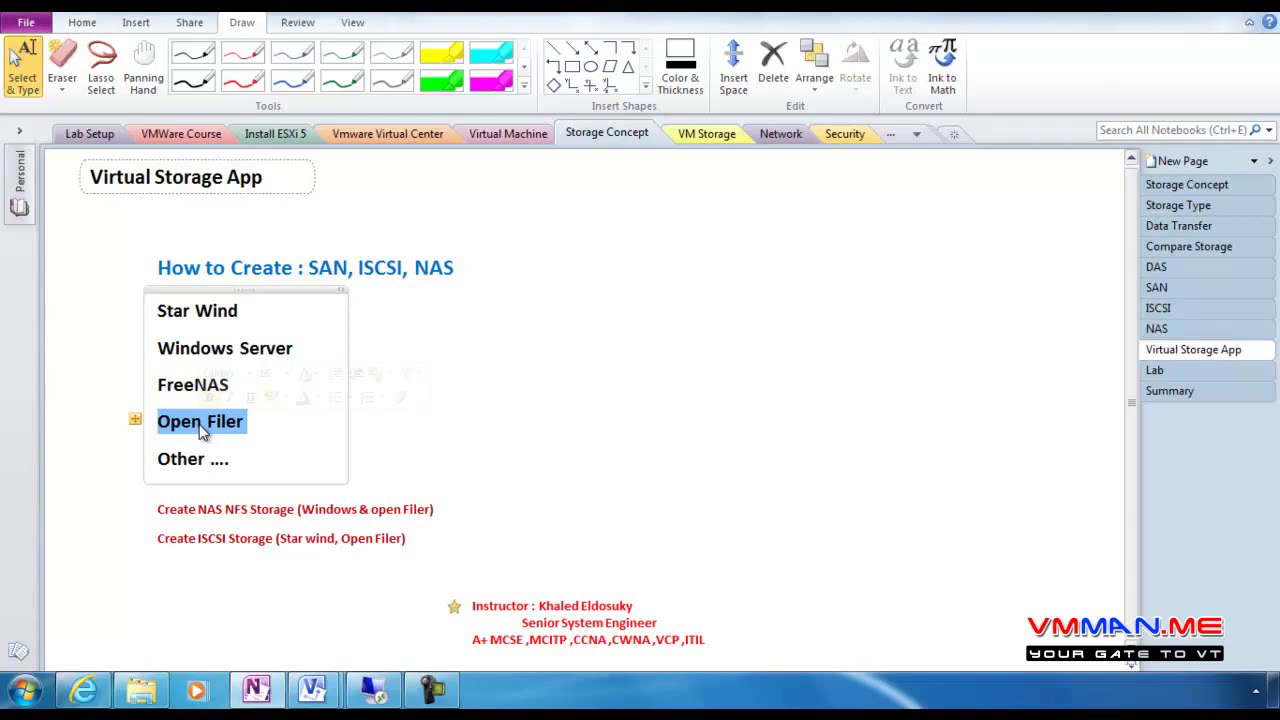
Open the Lab page listing the Create NAS NFS Storage and Create ISCSI Storage tasks
left_click(1176, 372)
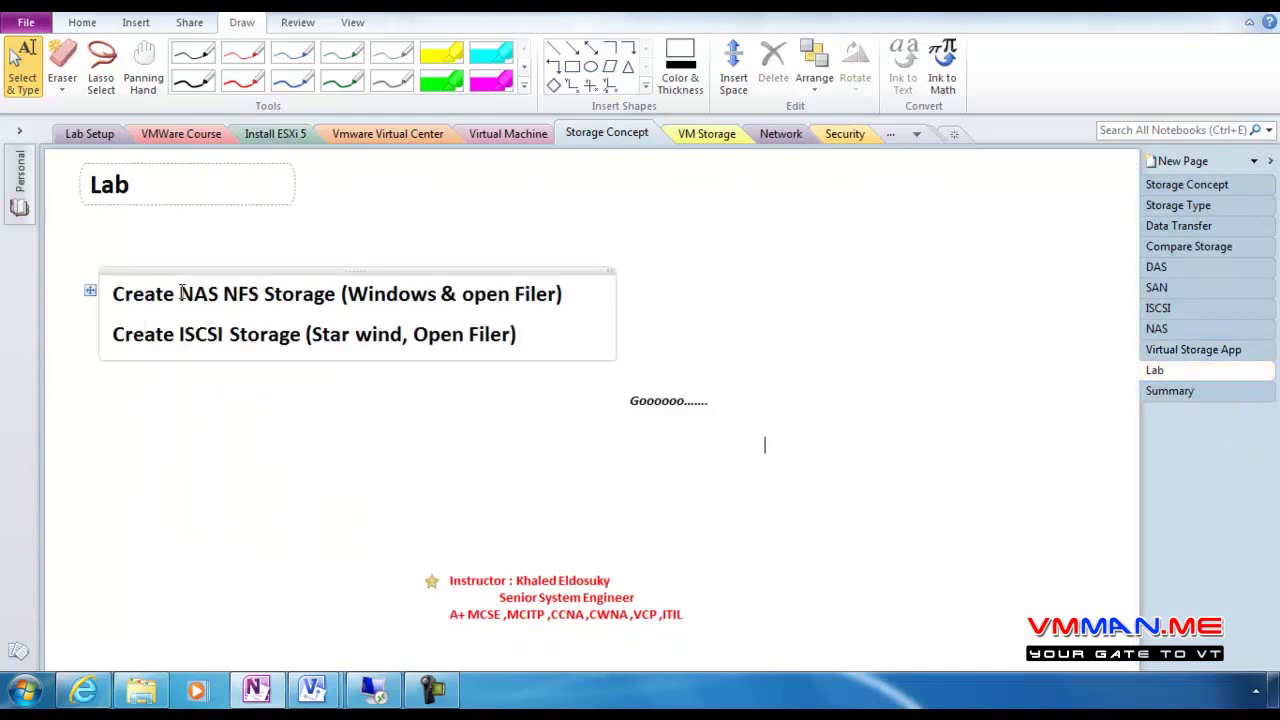
left_click_drag(181, 293, 226, 296)
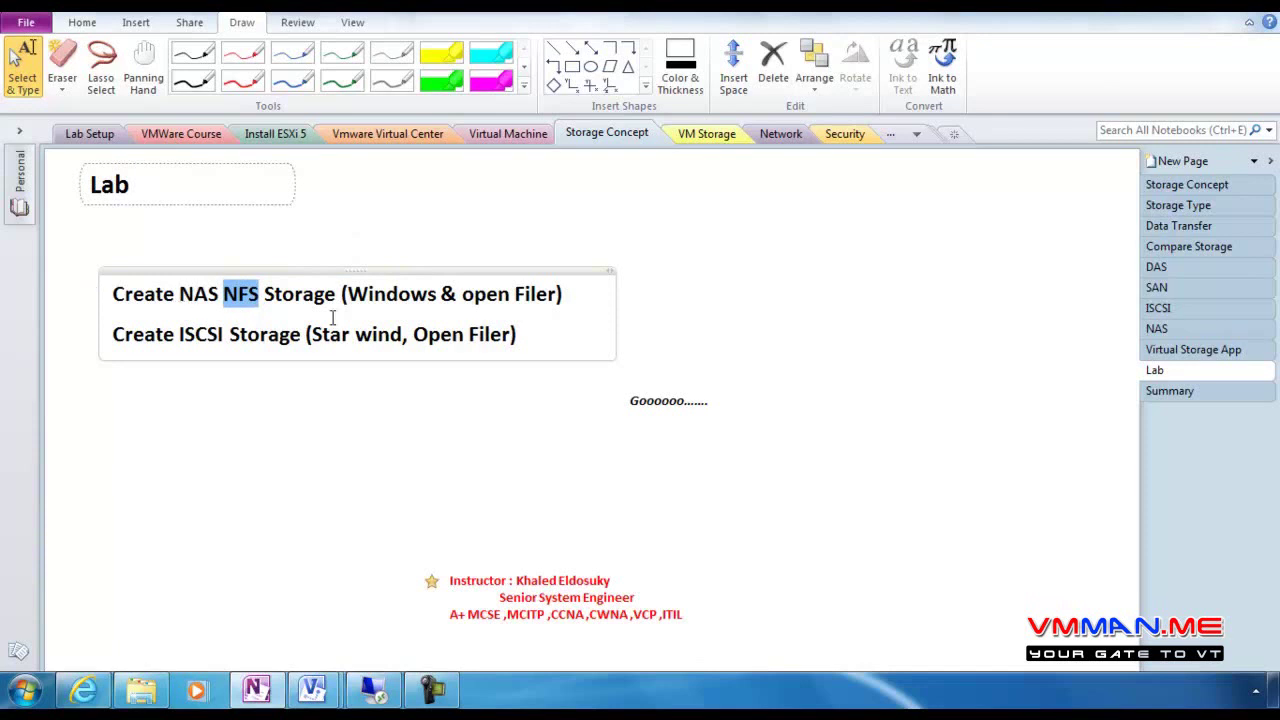
left_click_drag(442, 296, 349, 300)
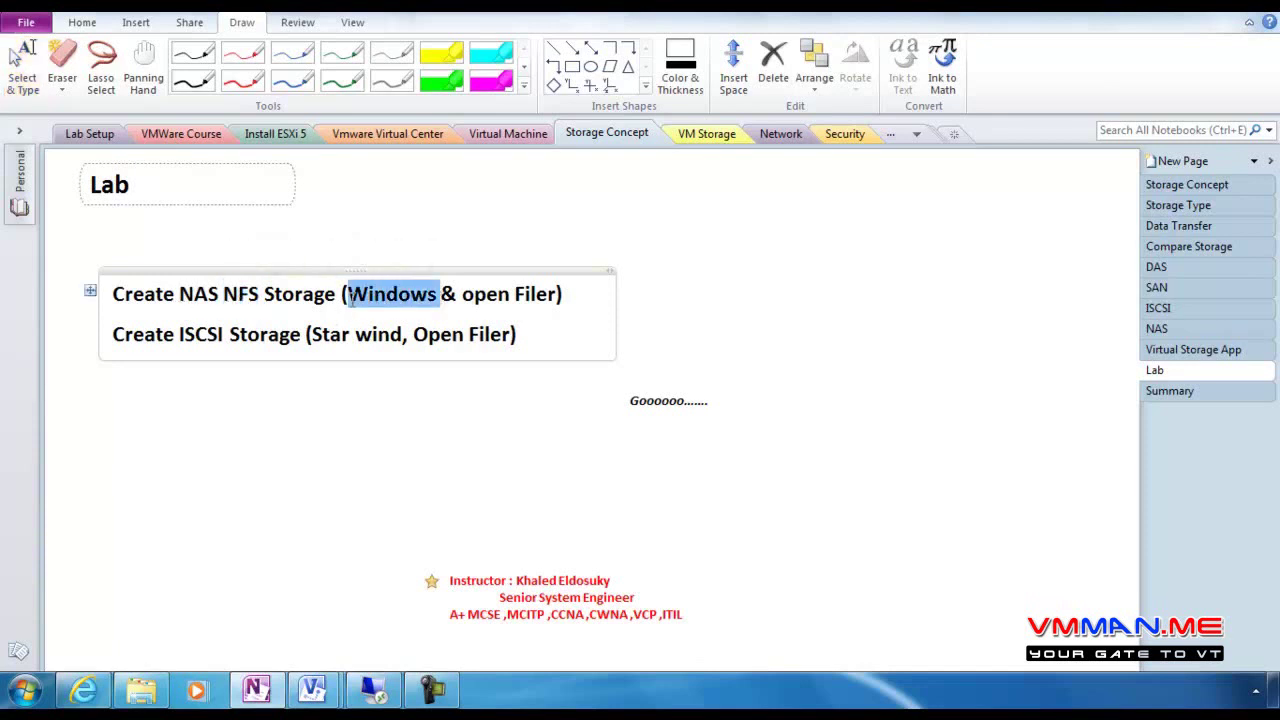
left_click_drag(556, 296, 464, 300)
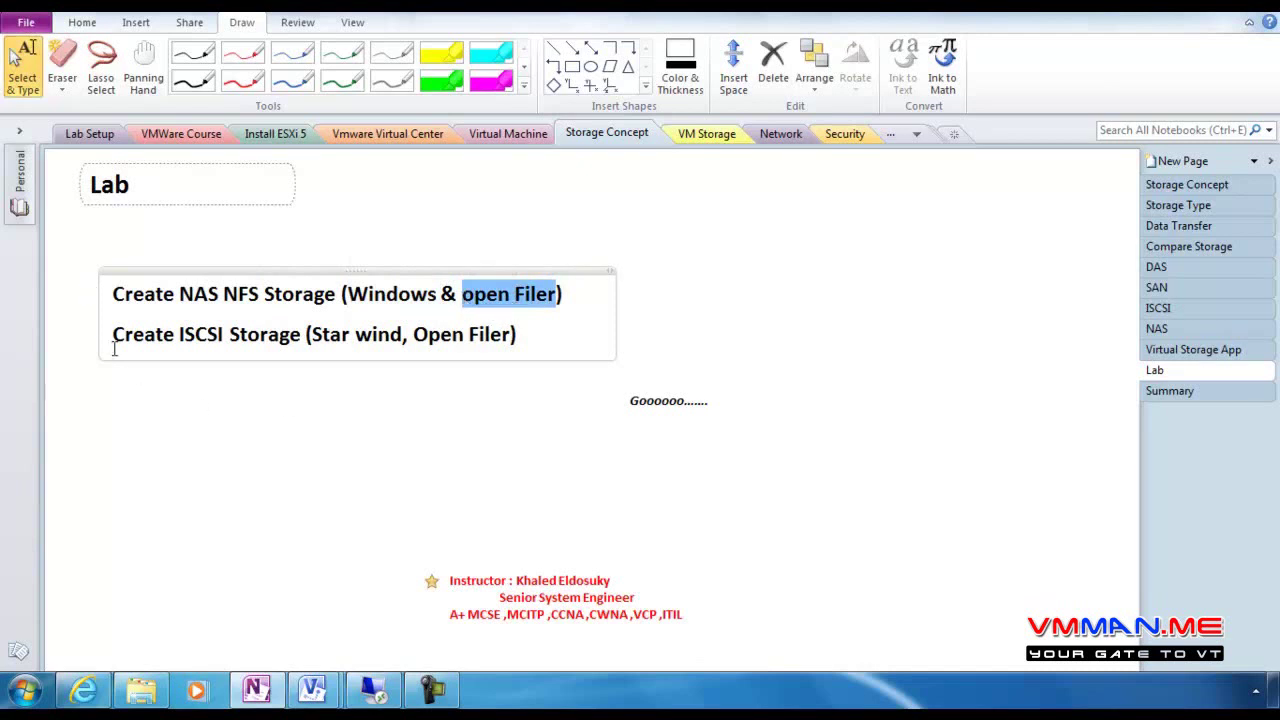
left_click_drag(180, 338, 232, 341)
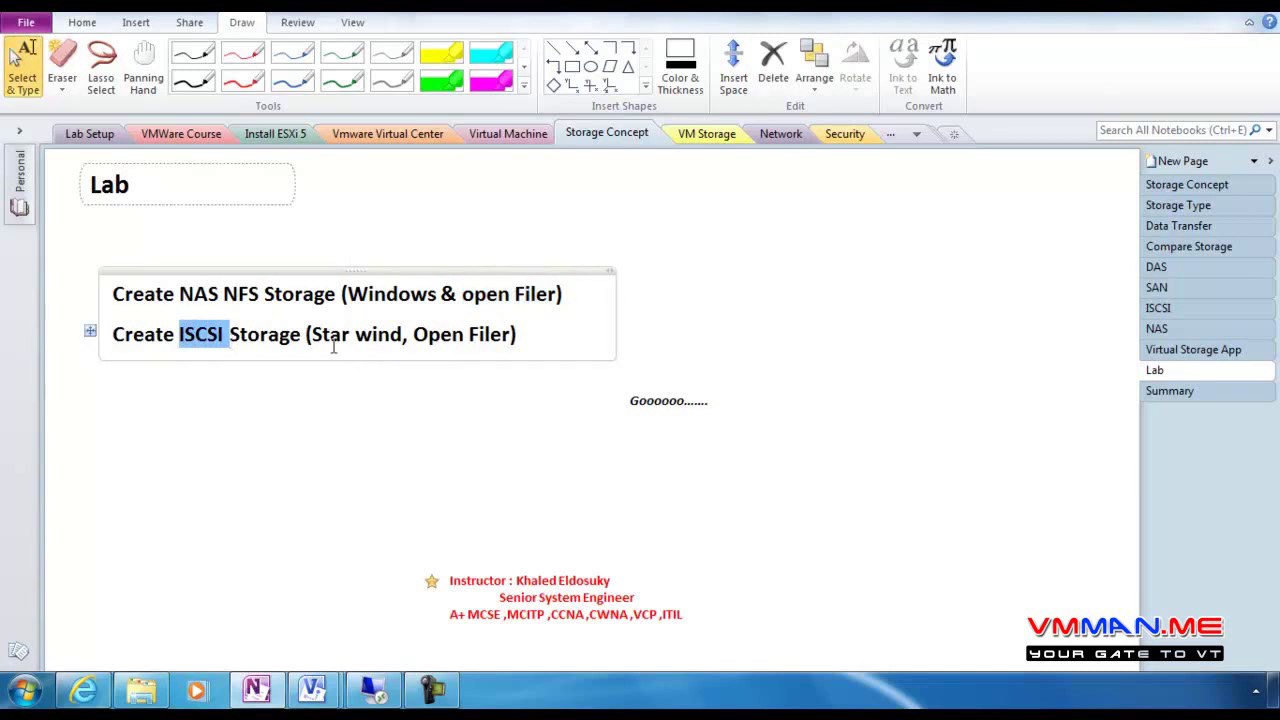
left_click_drag(309, 338, 505, 337)
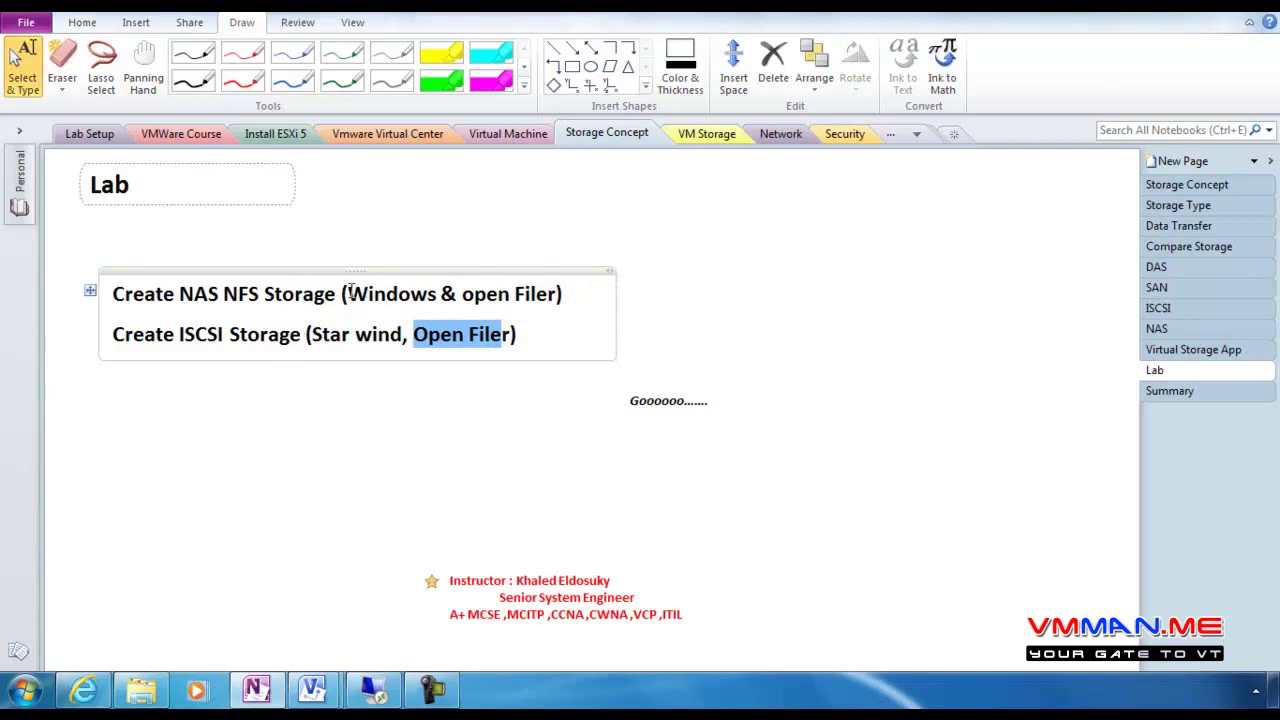
left_click_drag(348, 293, 441, 294)
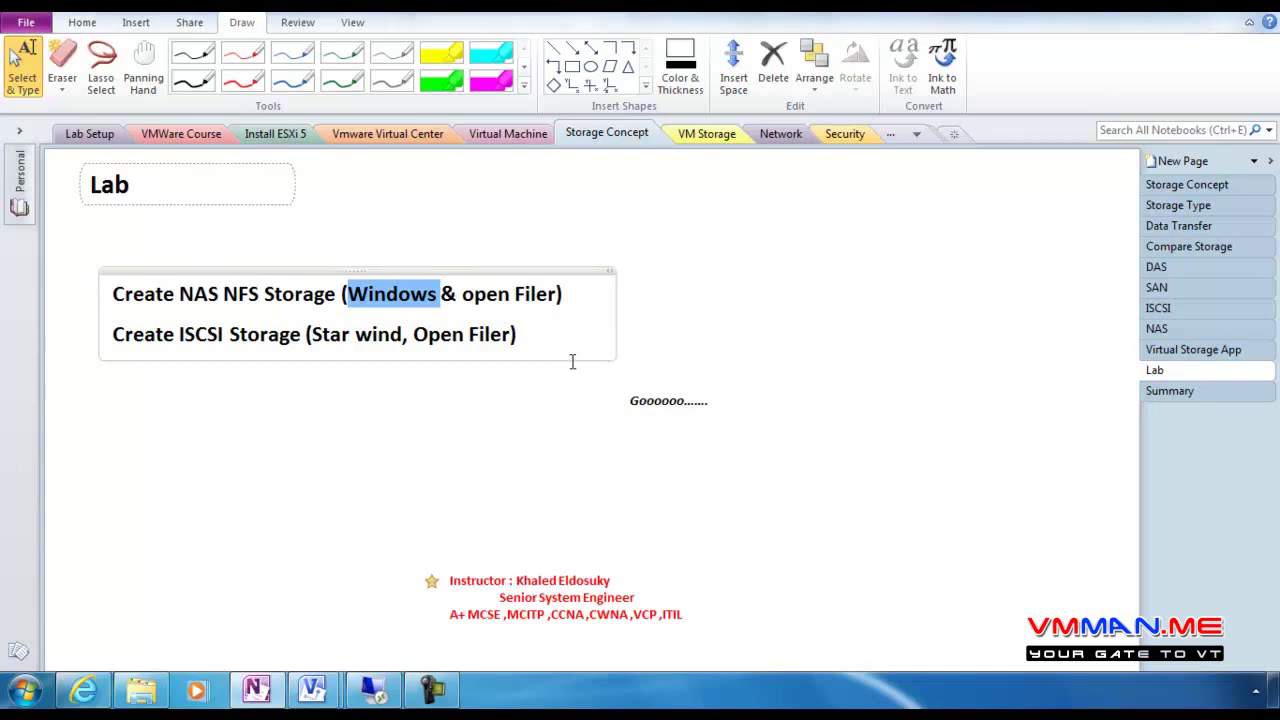
left_click_drag(462, 297, 557, 303)
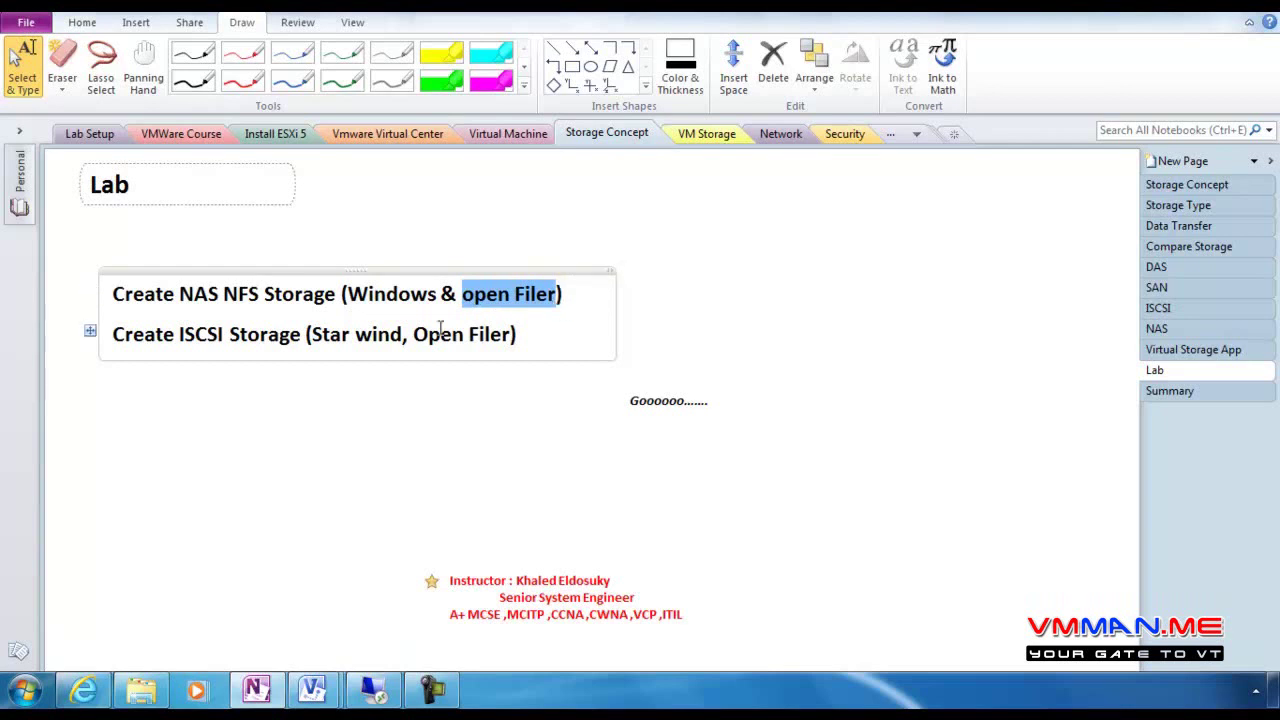
left_click_drag(185, 337, 237, 340)
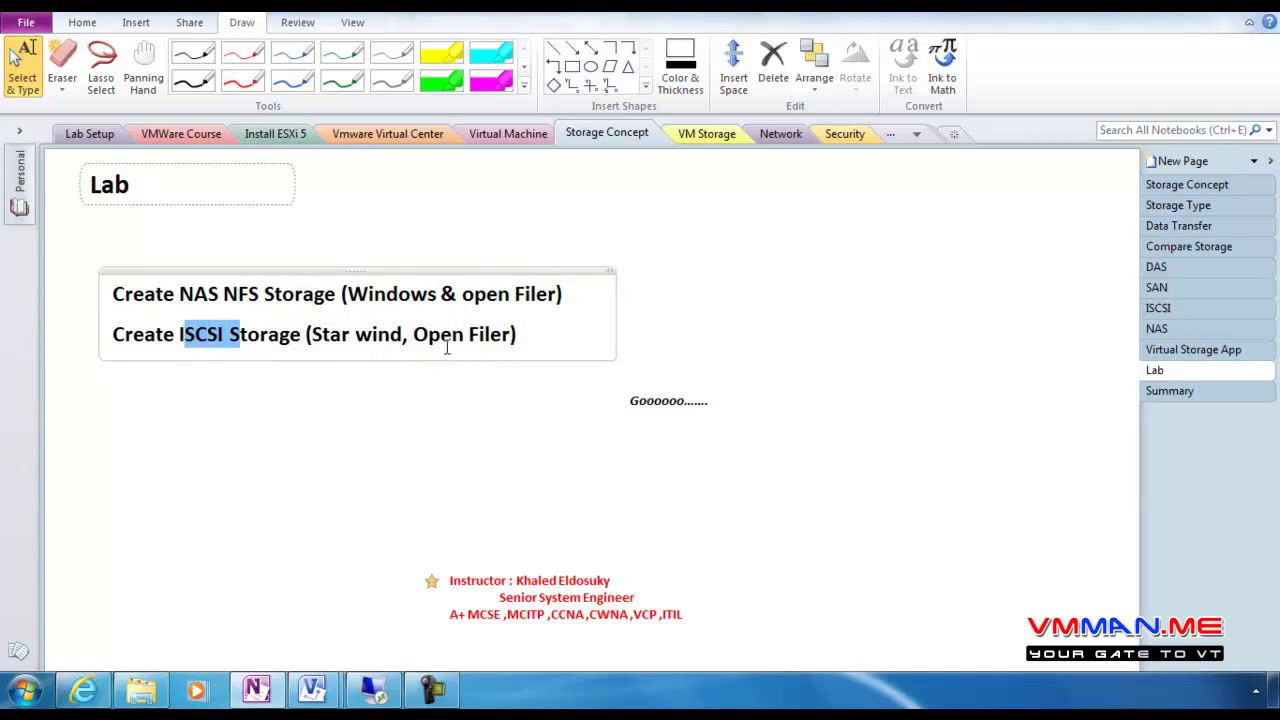
left_click_drag(414, 336, 501, 342)
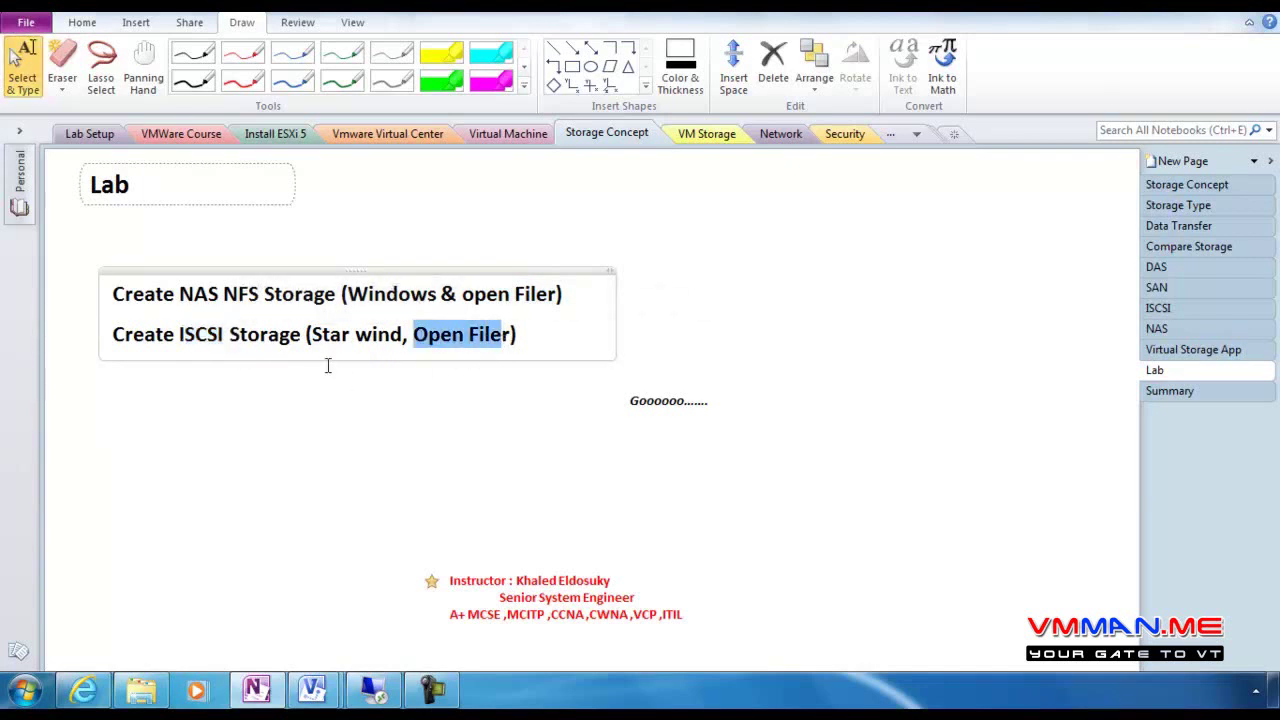
left_click_drag(313, 336, 403, 336)
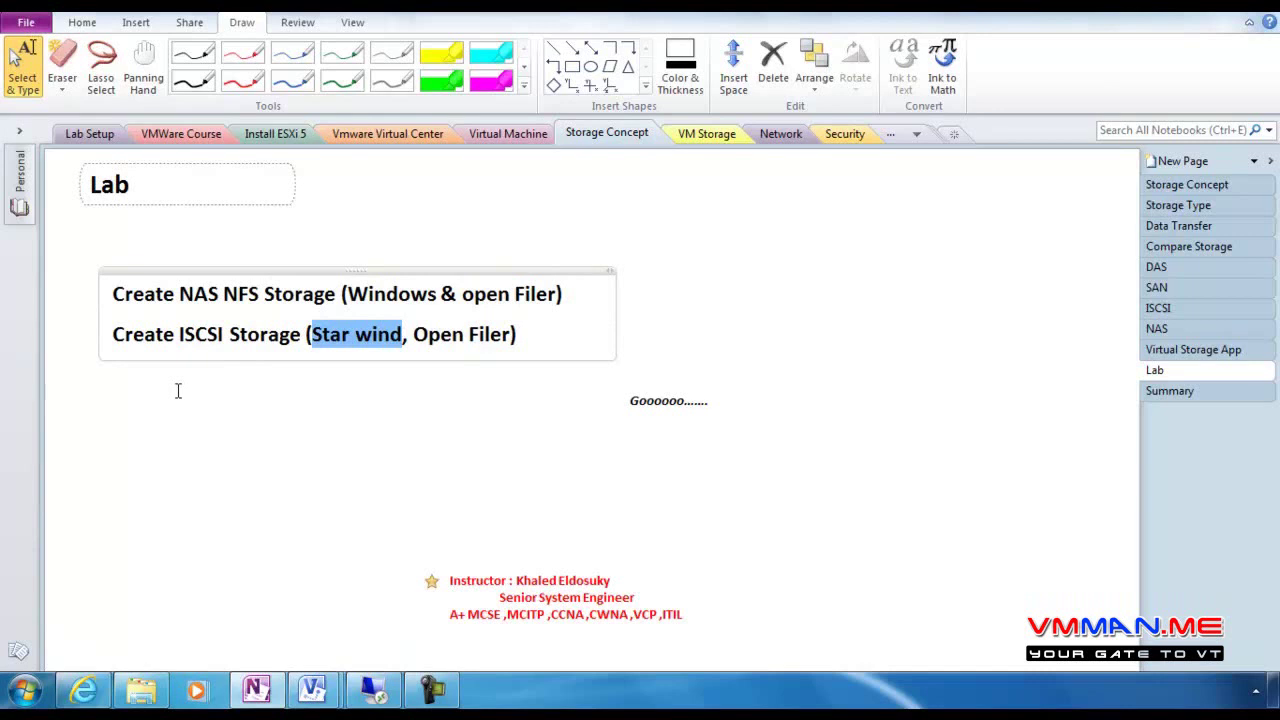
left_click(271, 401)
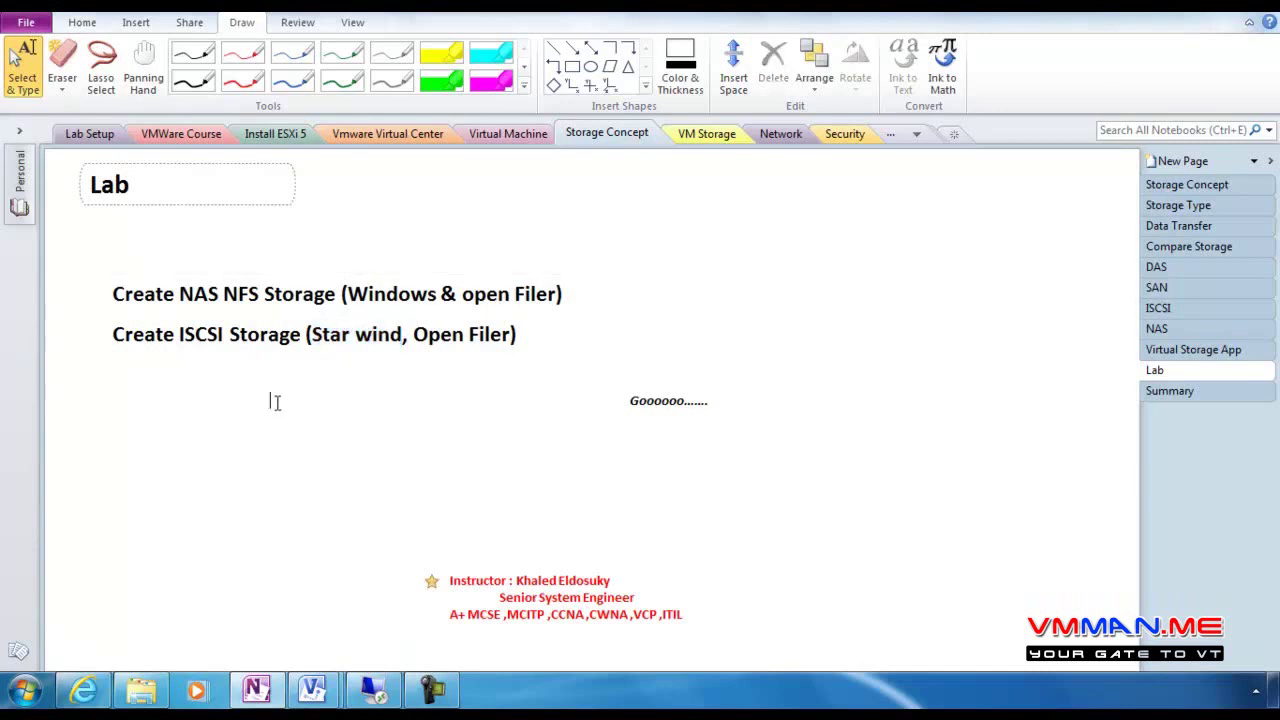
left_click(184, 293)
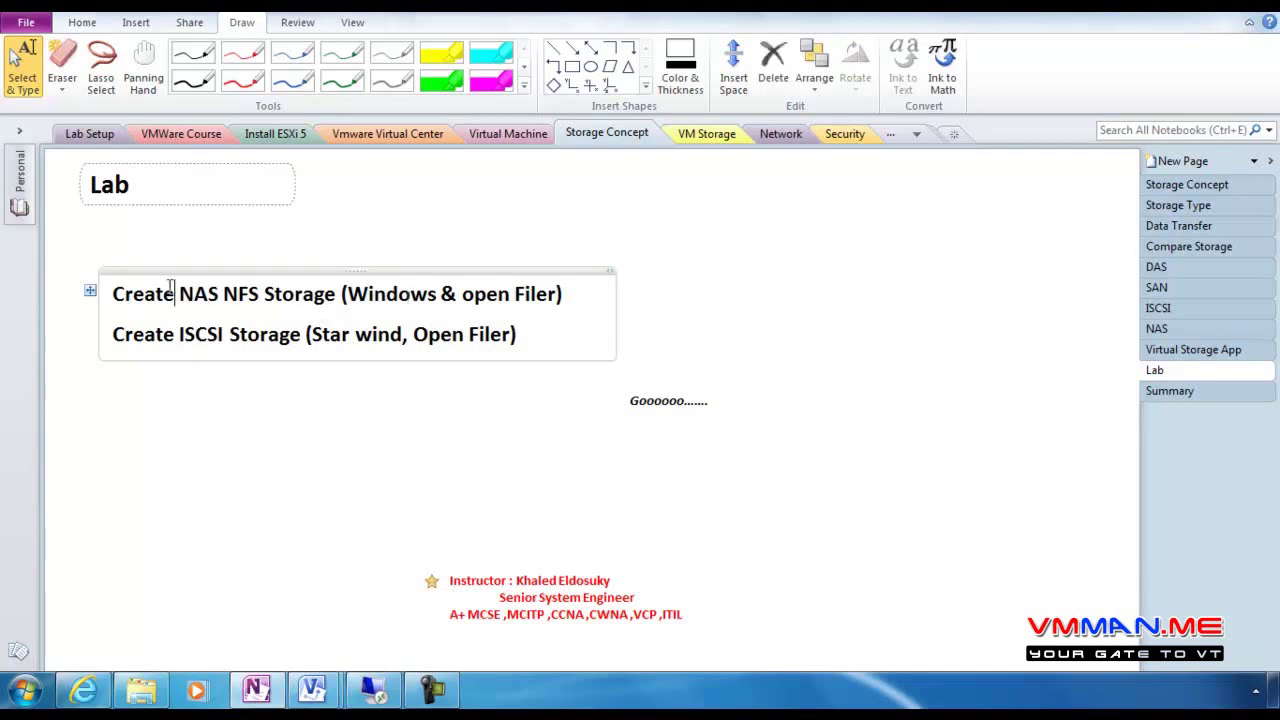
double_click(195, 294)
left_click_drag(348, 294, 437, 303)
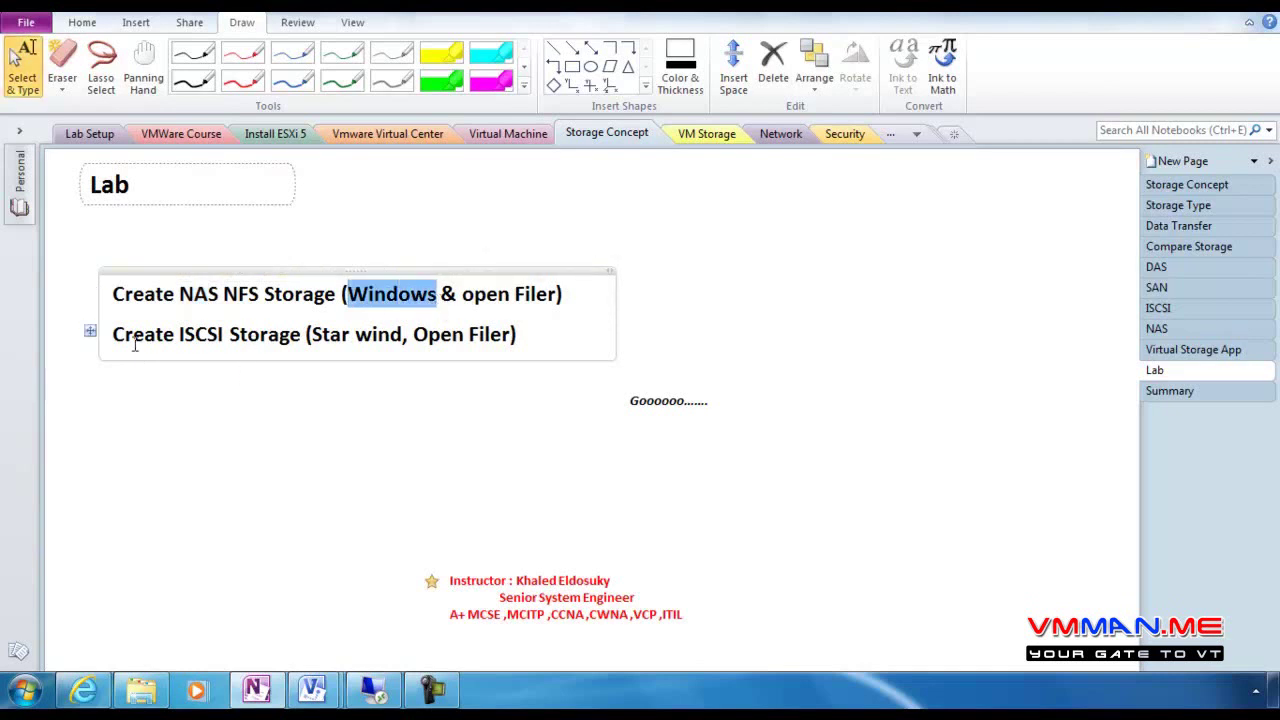
left_click_drag(180, 334, 196, 337)
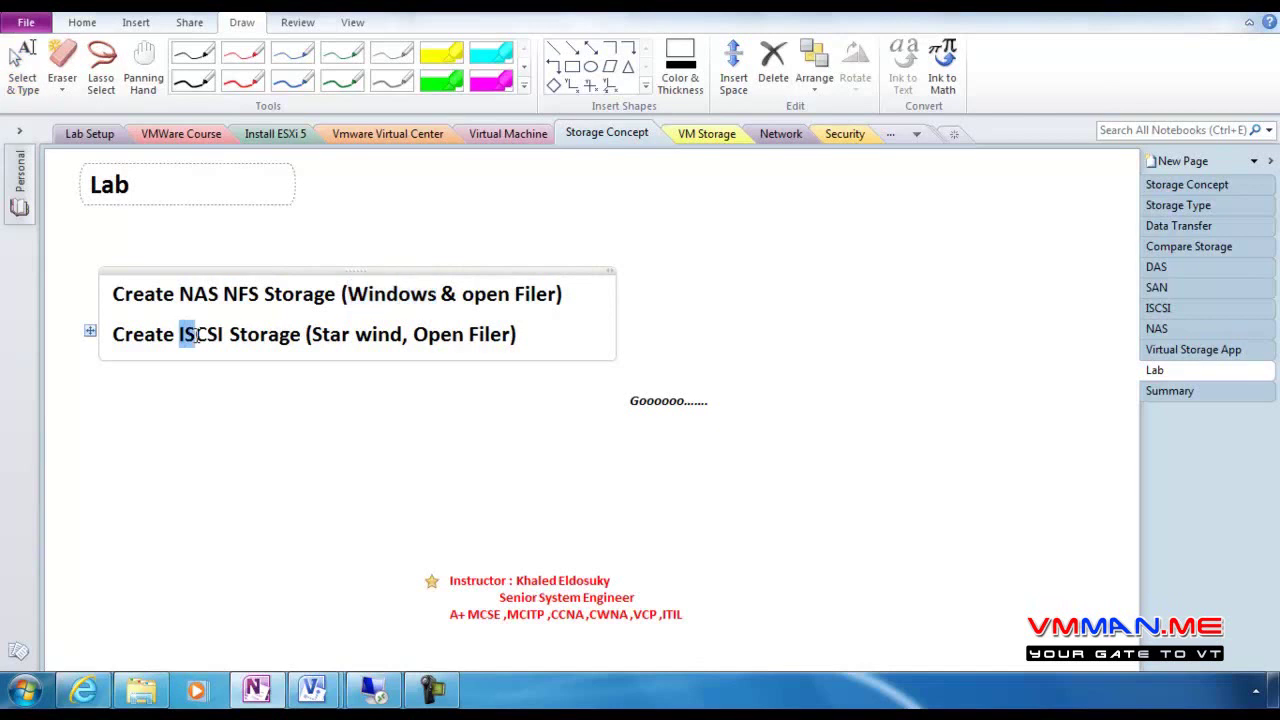
left_click_drag(312, 334, 402, 337)
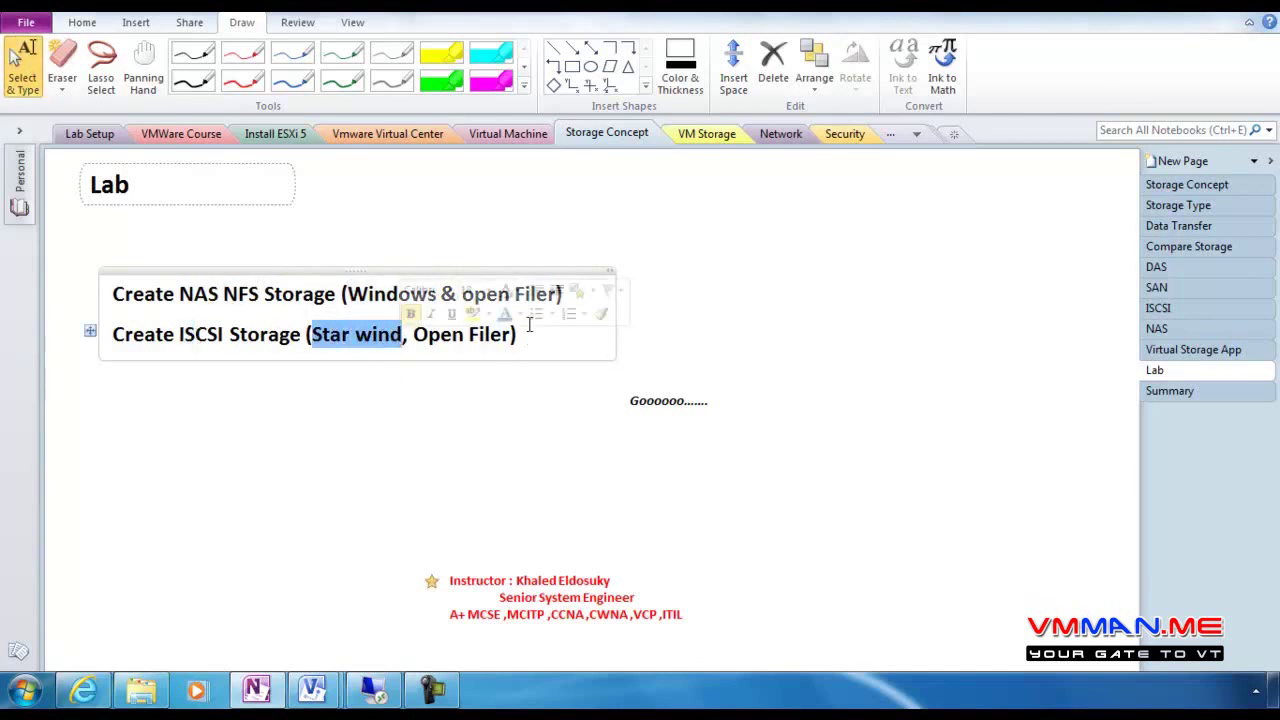
left_click_drag(416, 337, 514, 338)
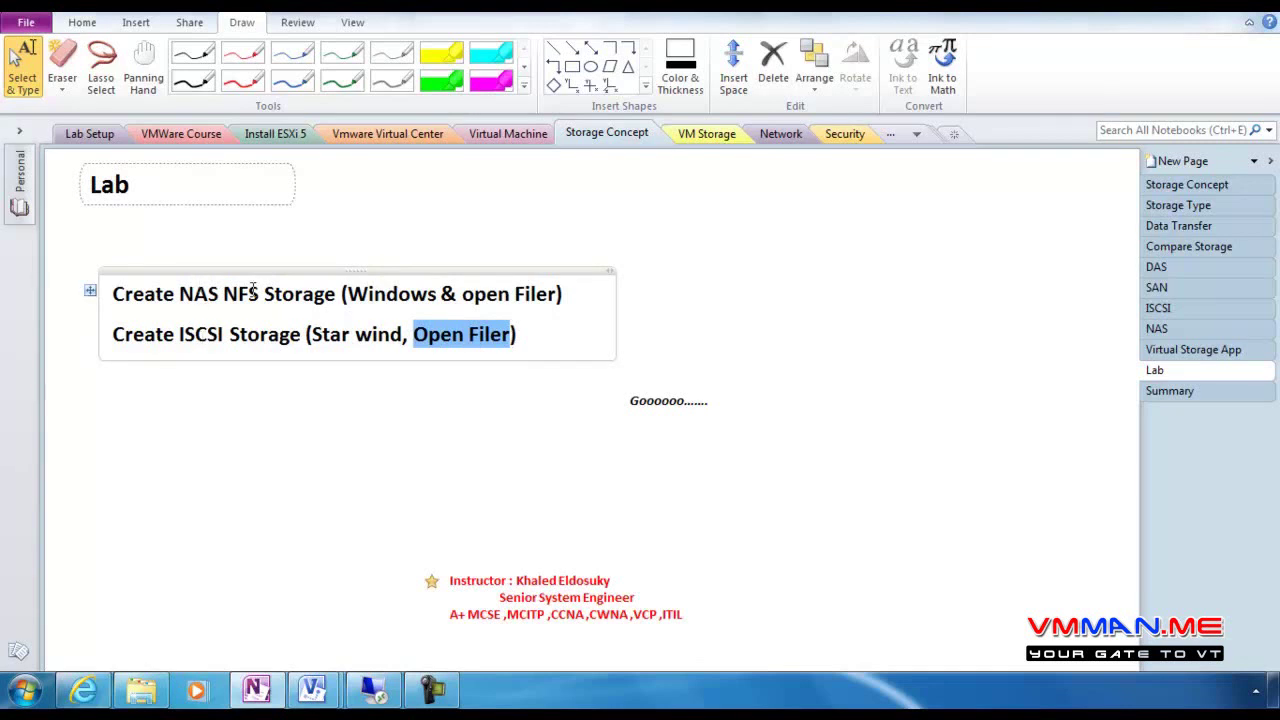
left_click(313, 488)
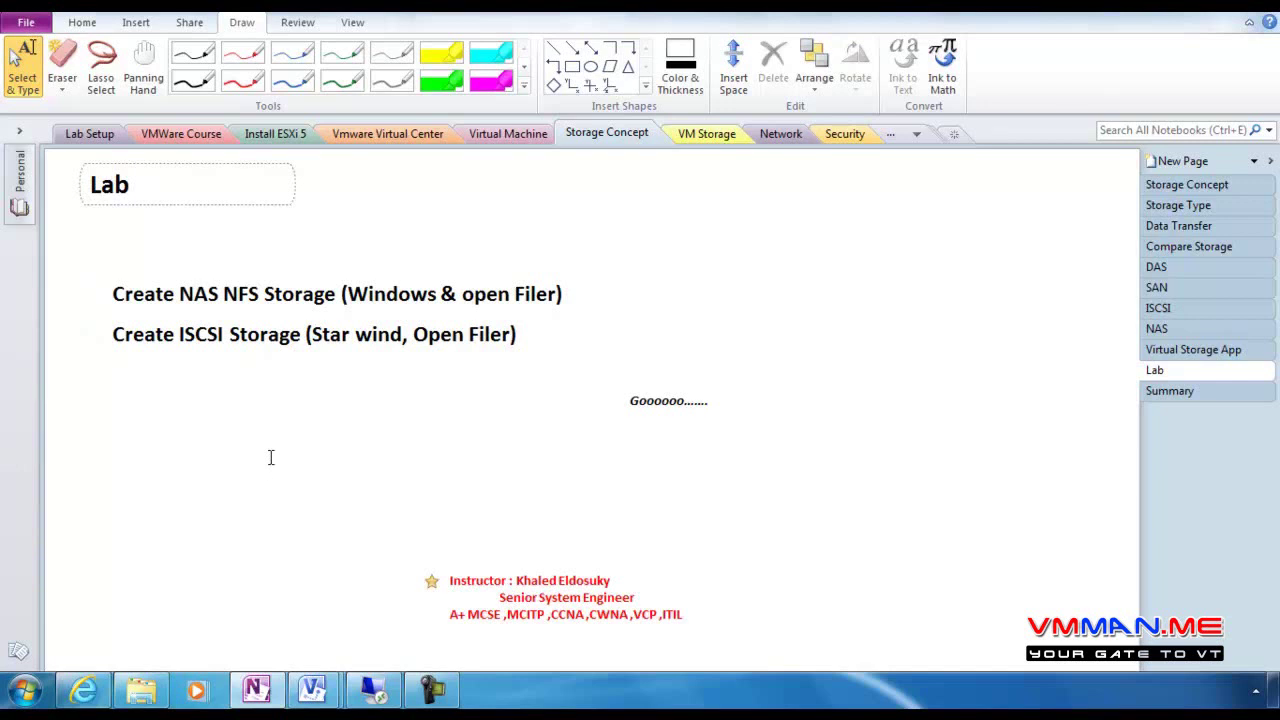
In the remote session, review Services for Network File System under File Services, then cancel Add Role Services
left_click(373, 689)
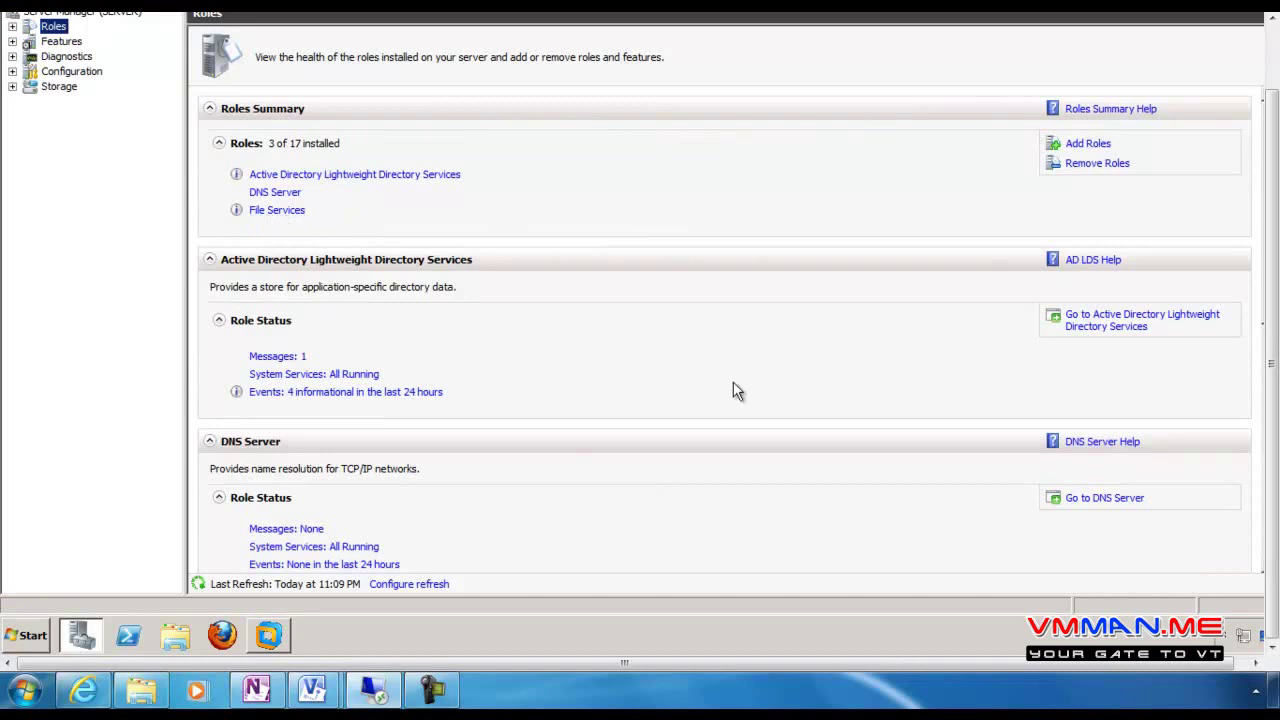
scroll(943, 337, "down", 2)
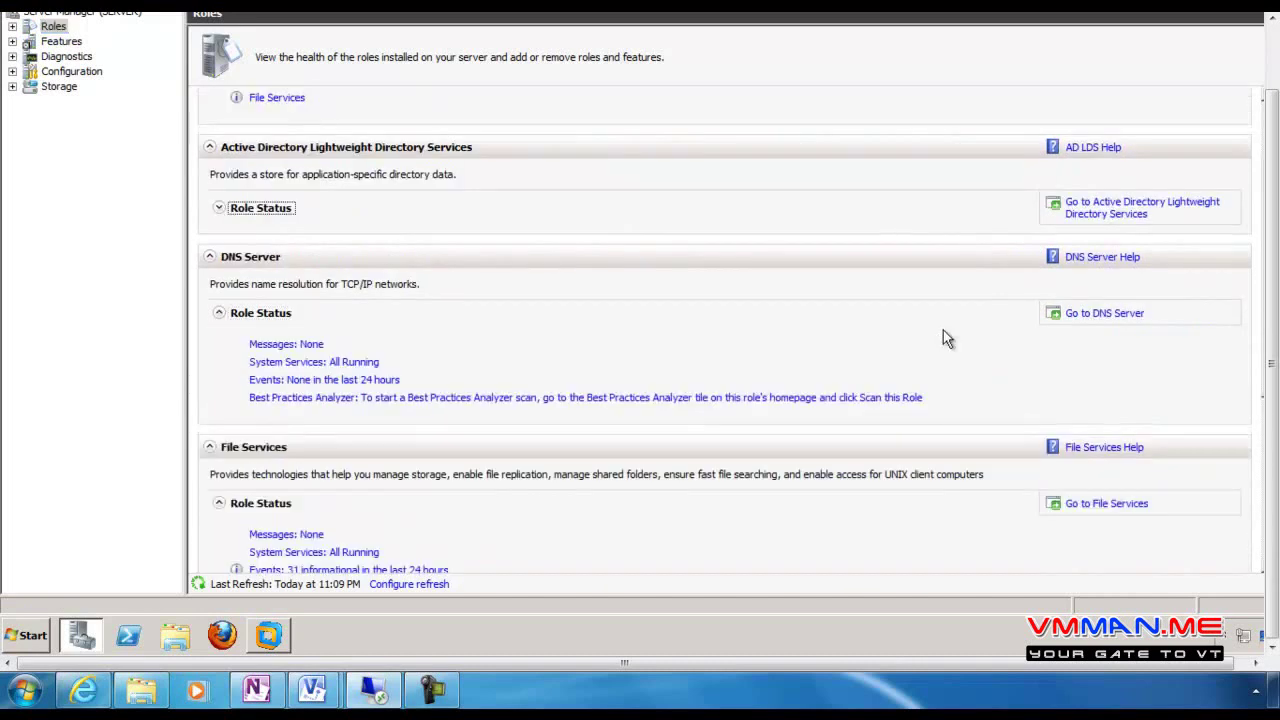
scroll(943, 337, "down", 5)
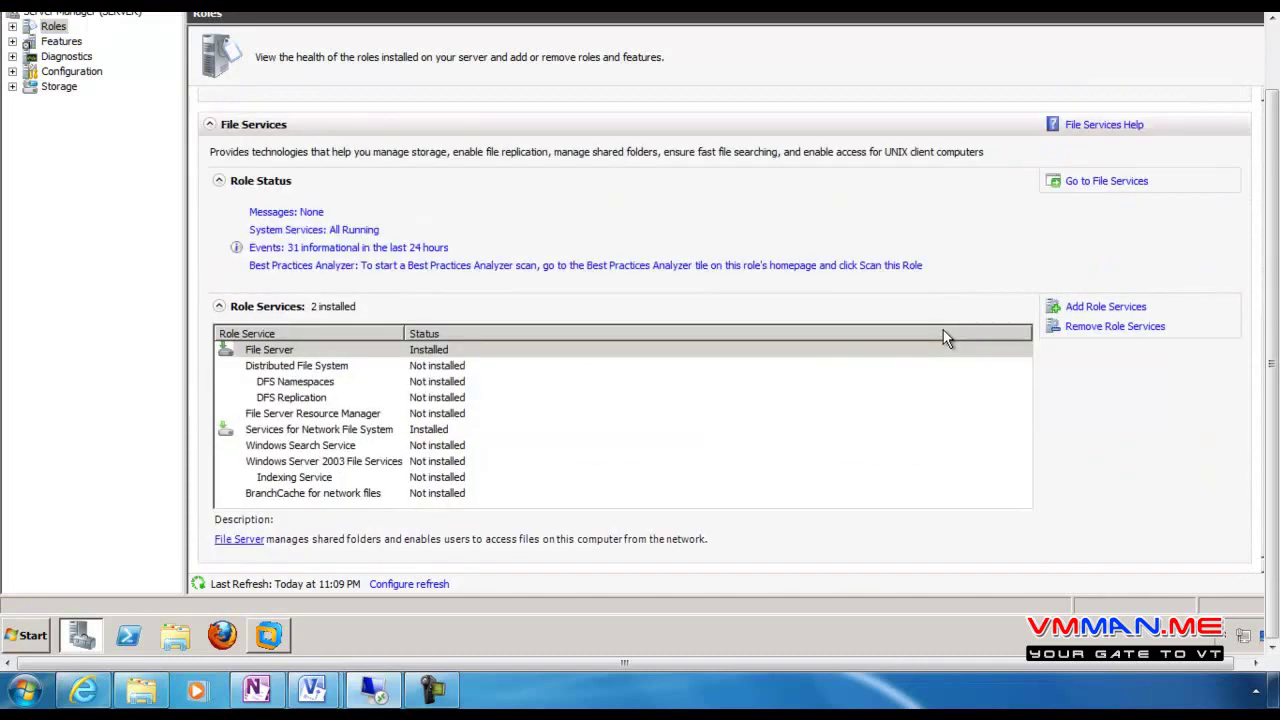
left_click(1105, 307)
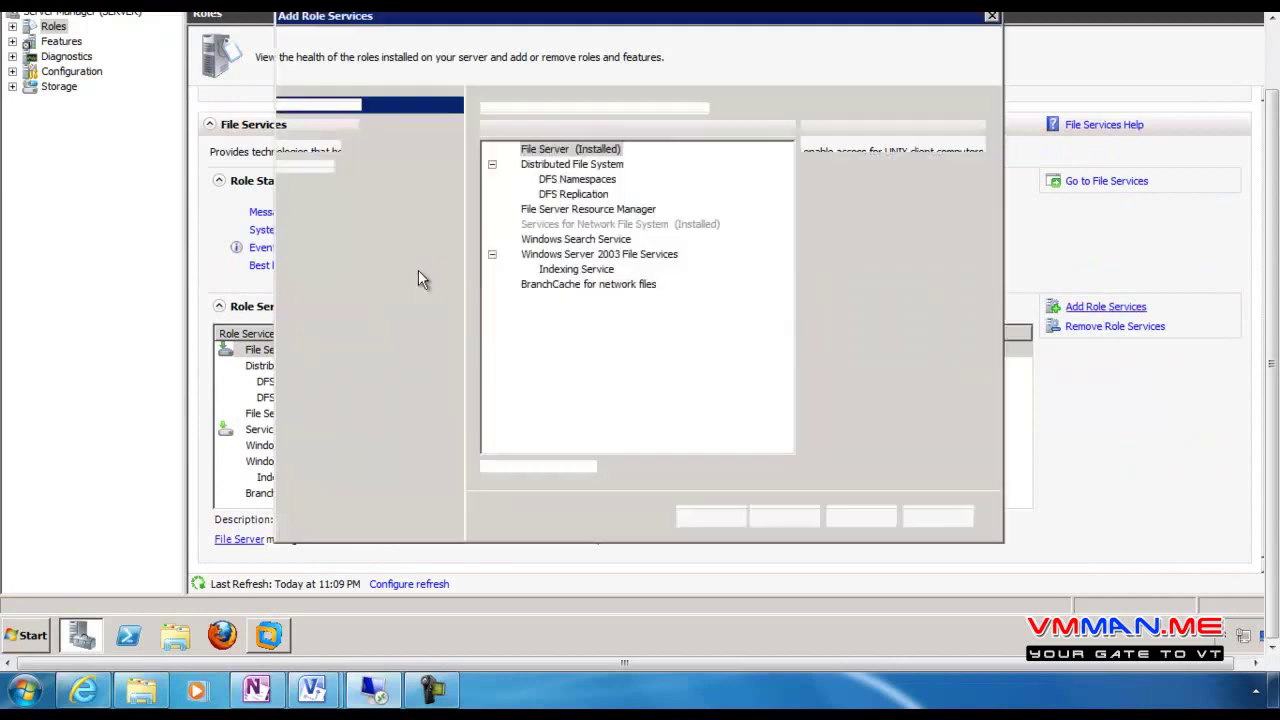
left_click(556, 225)
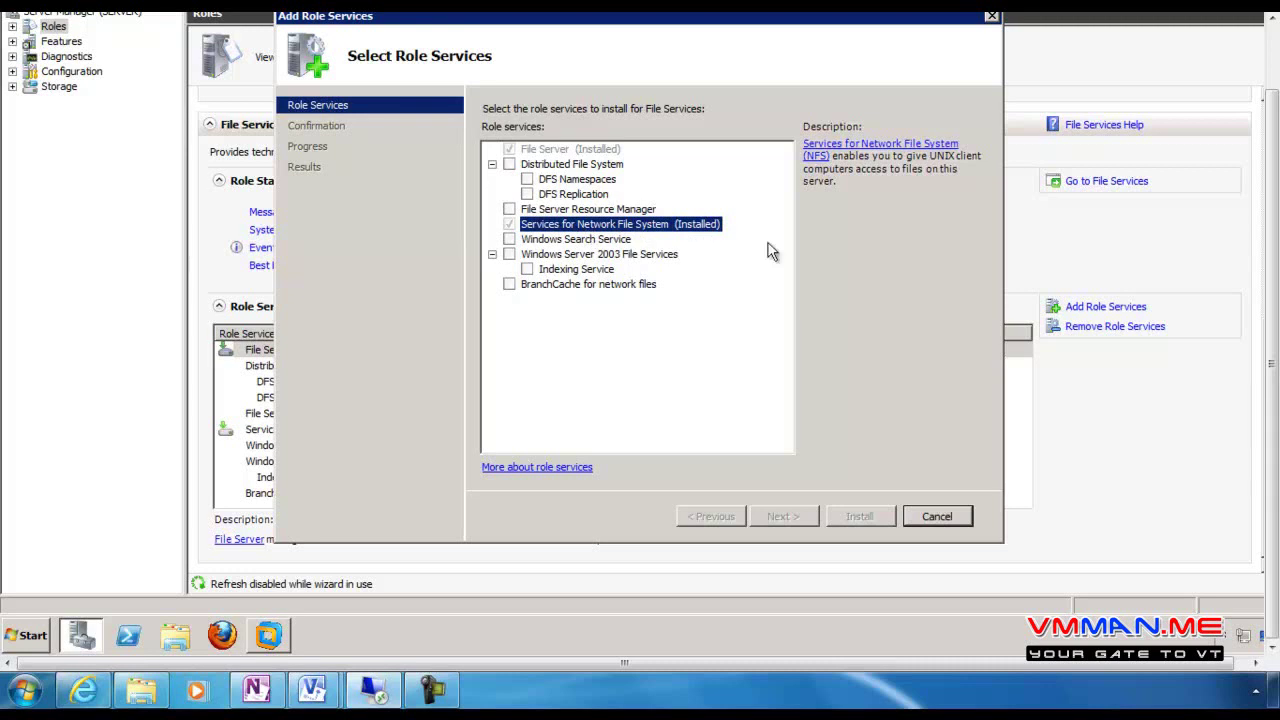
left_click(937, 516)
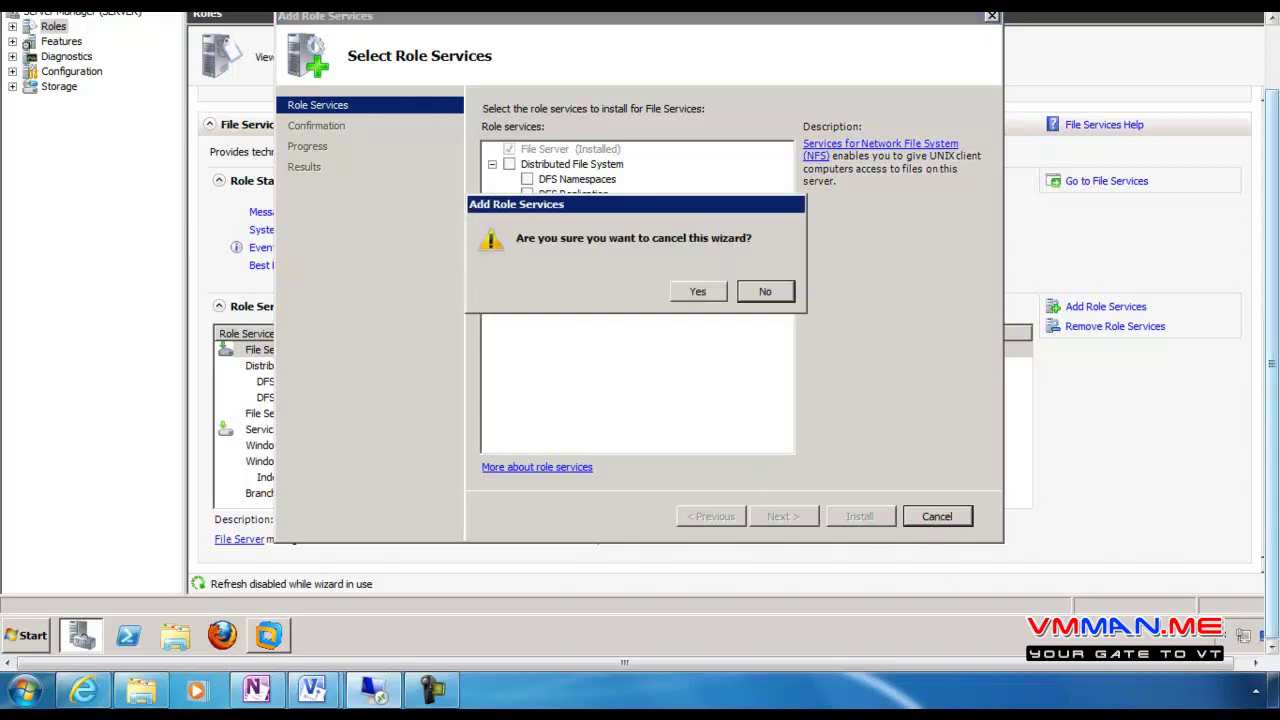
left_click(700, 366)
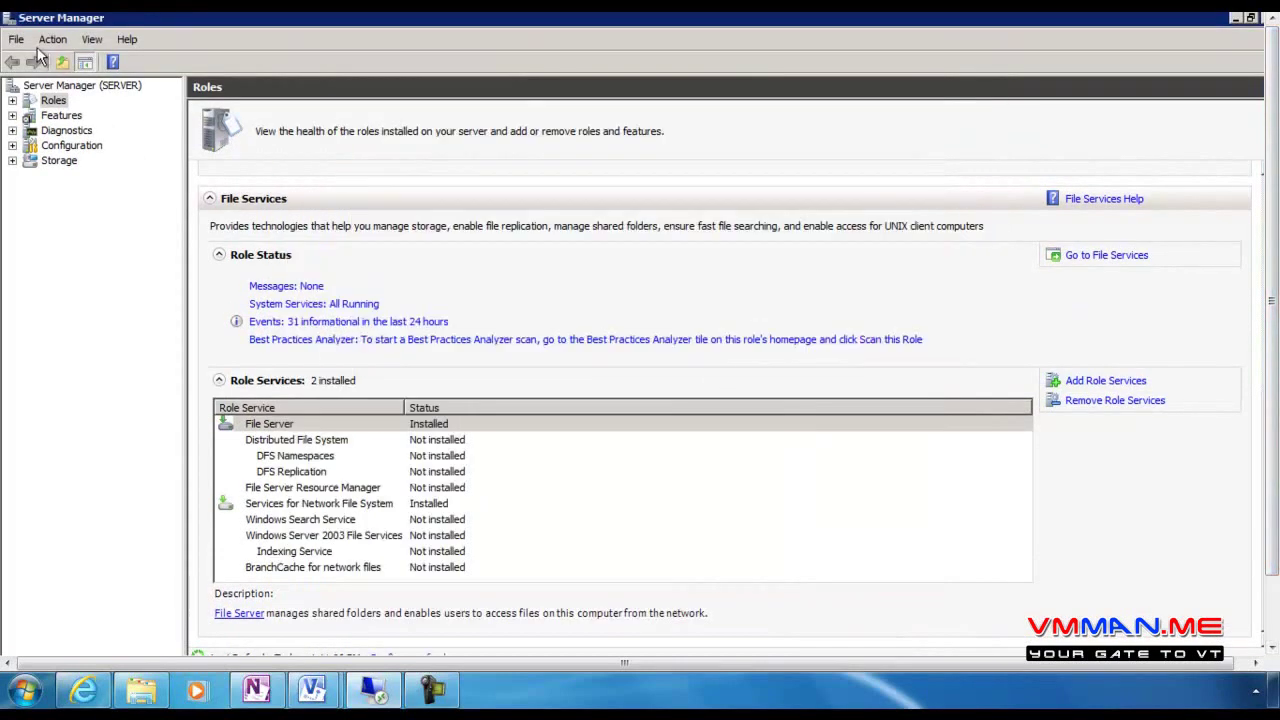
left_click(9, 20)
Create a new folder named NAS on the remote desktop
left_click(40, 89)
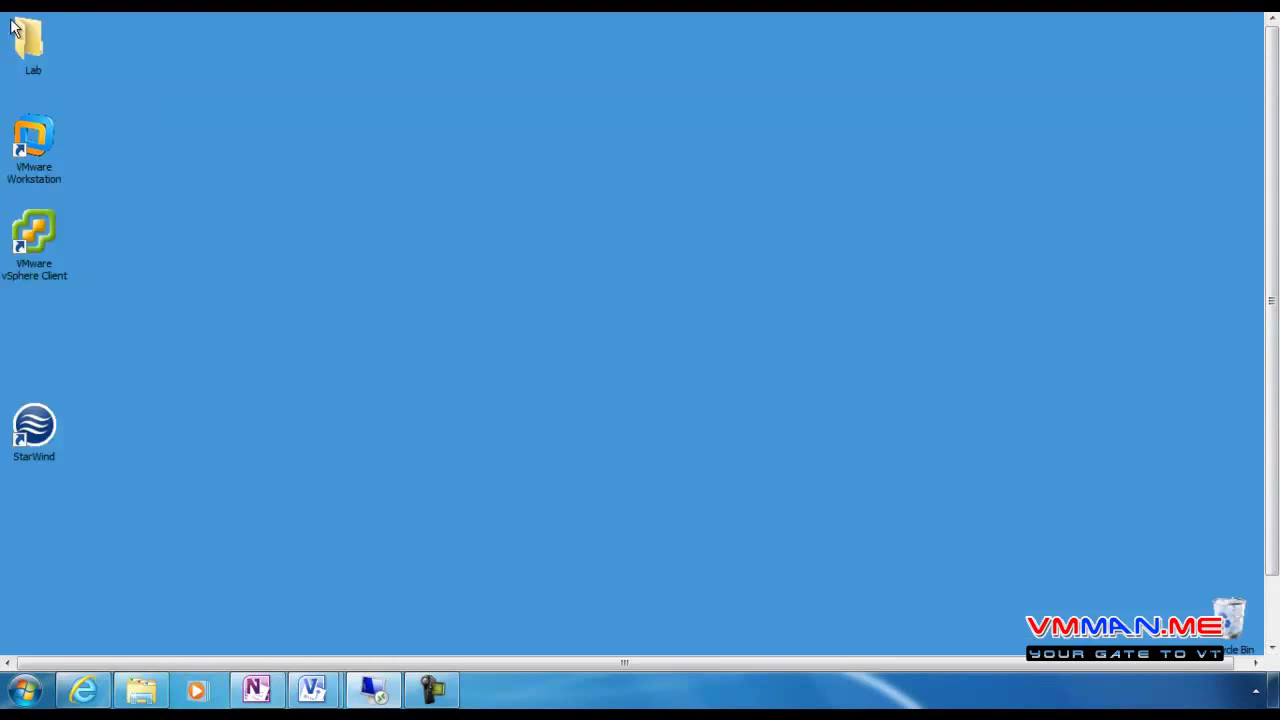
right_click(221, 173)
mouse_move(299, 303)
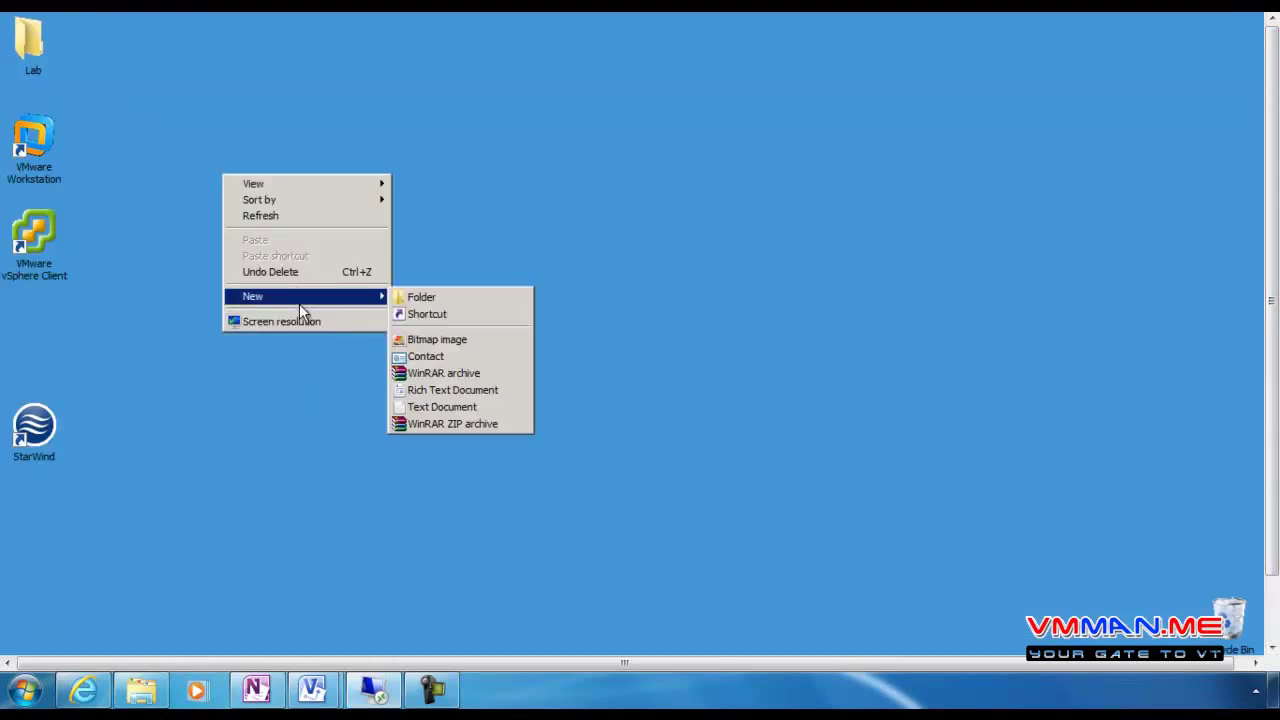
left_click(441, 297)
right_click(232, 243)
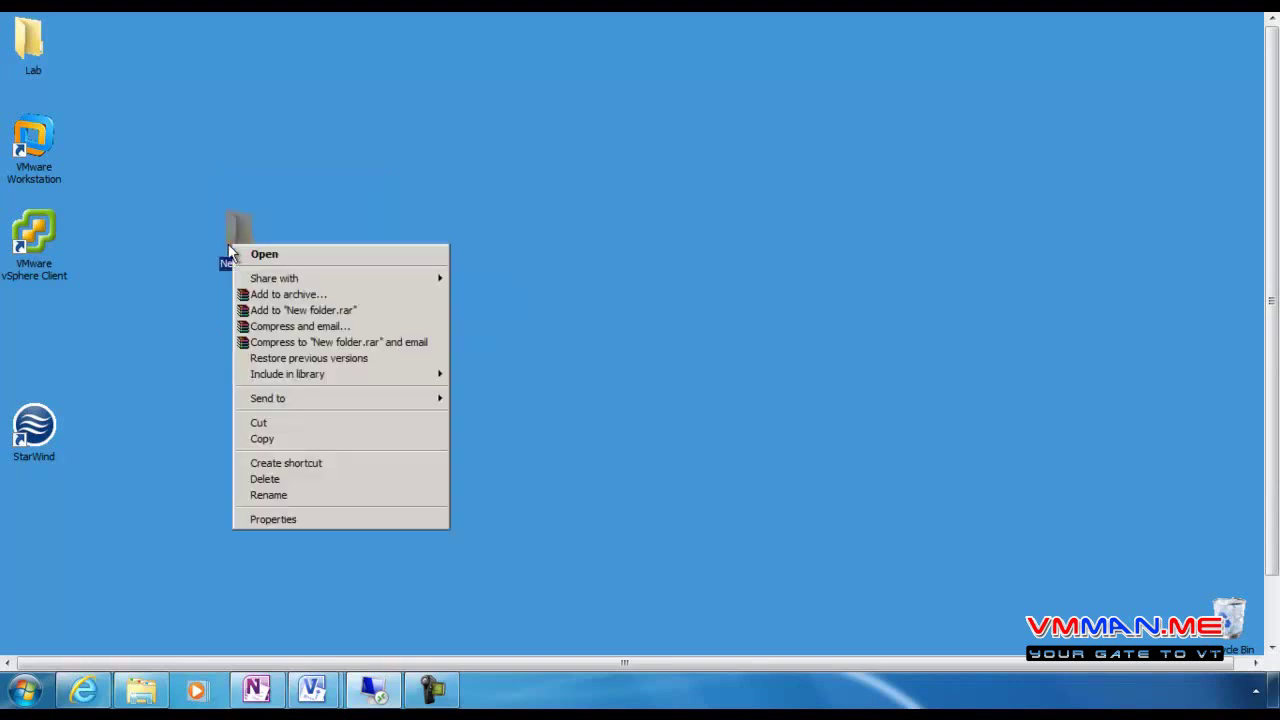
key("Escape")
type("NAS")
key("Return")
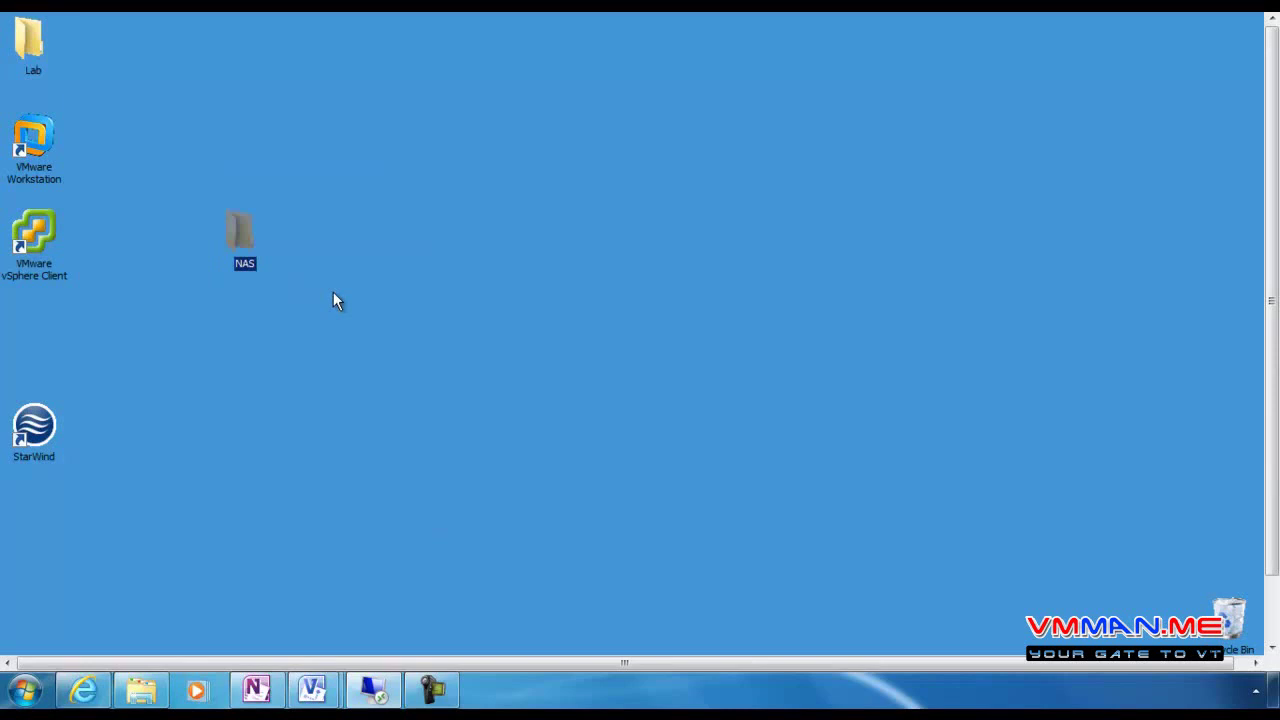
Turn on NFS sharing for the NAS folder in its Properties NFS Sharing settings
right_click(243, 247)
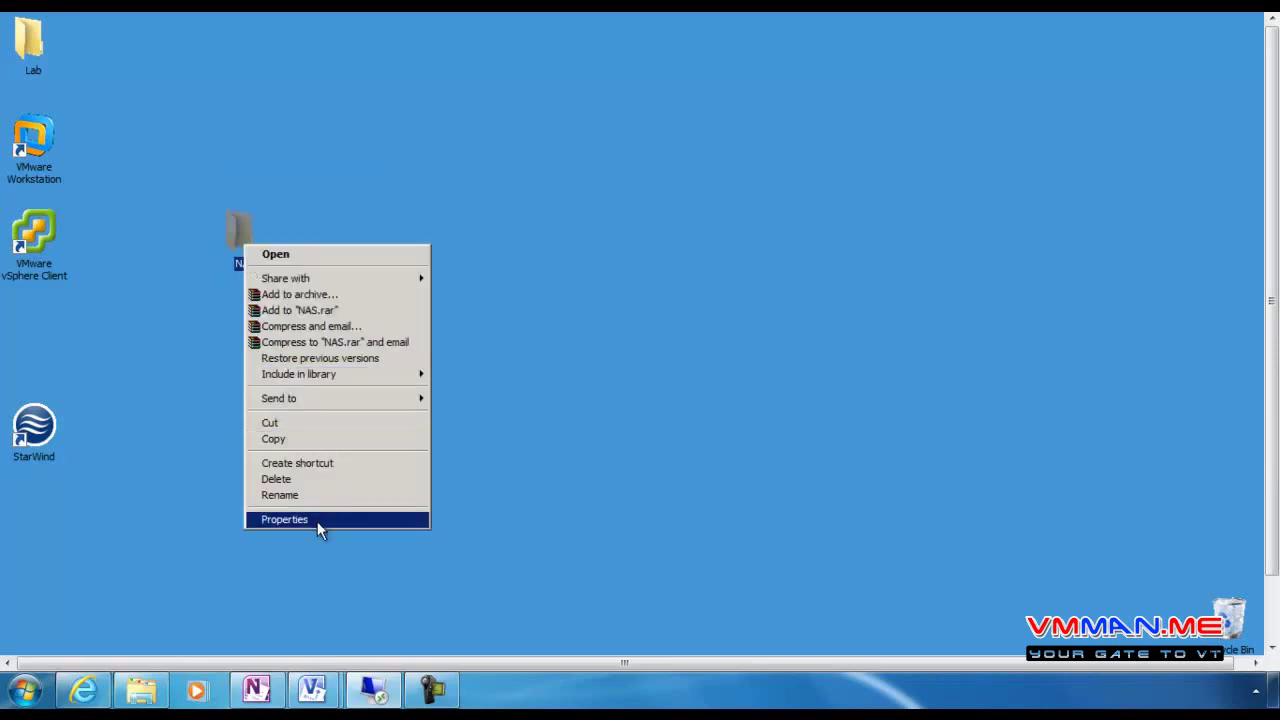
left_click(317, 521)
left_click(443, 281)
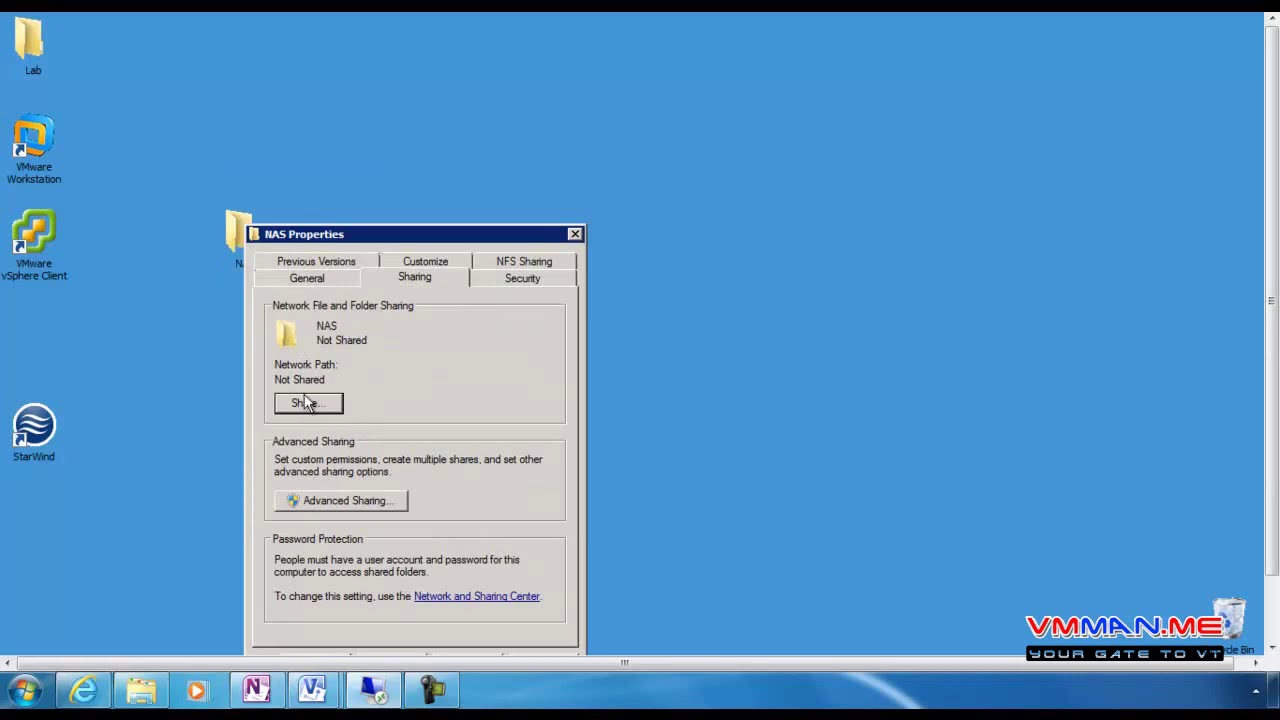
left_click_drag(337, 237, 366, 149)
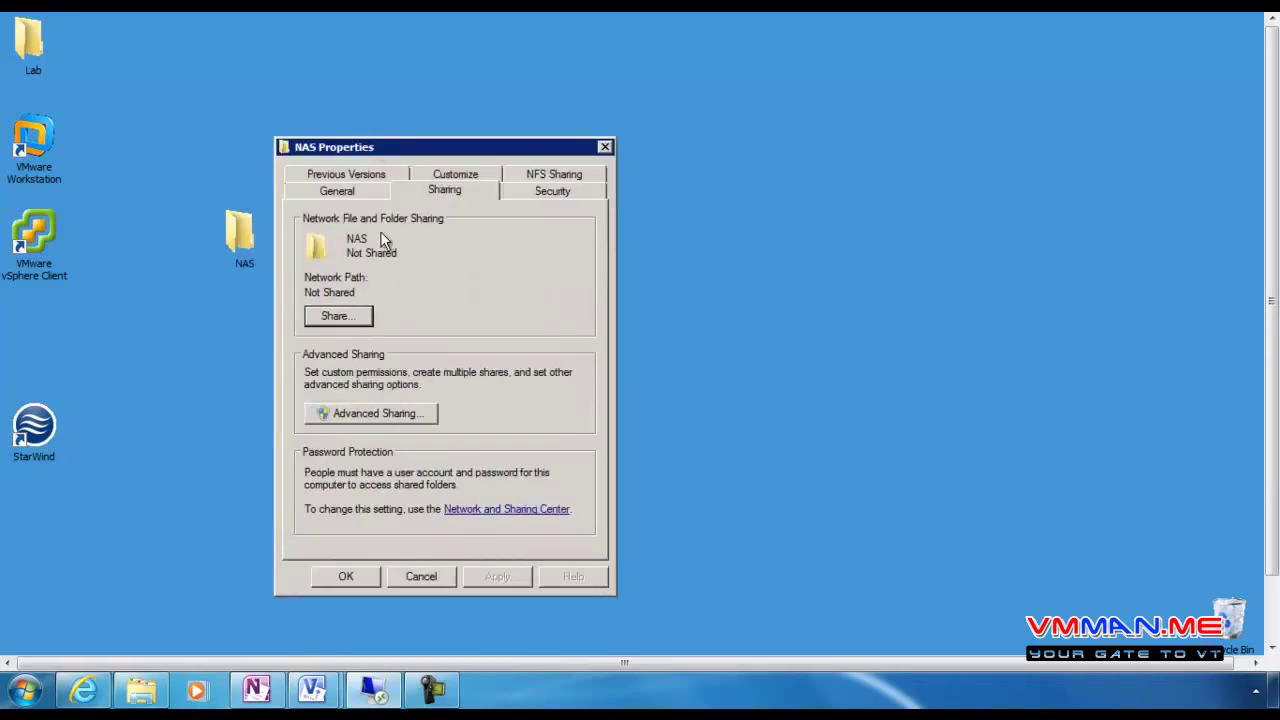
left_click(553, 174)
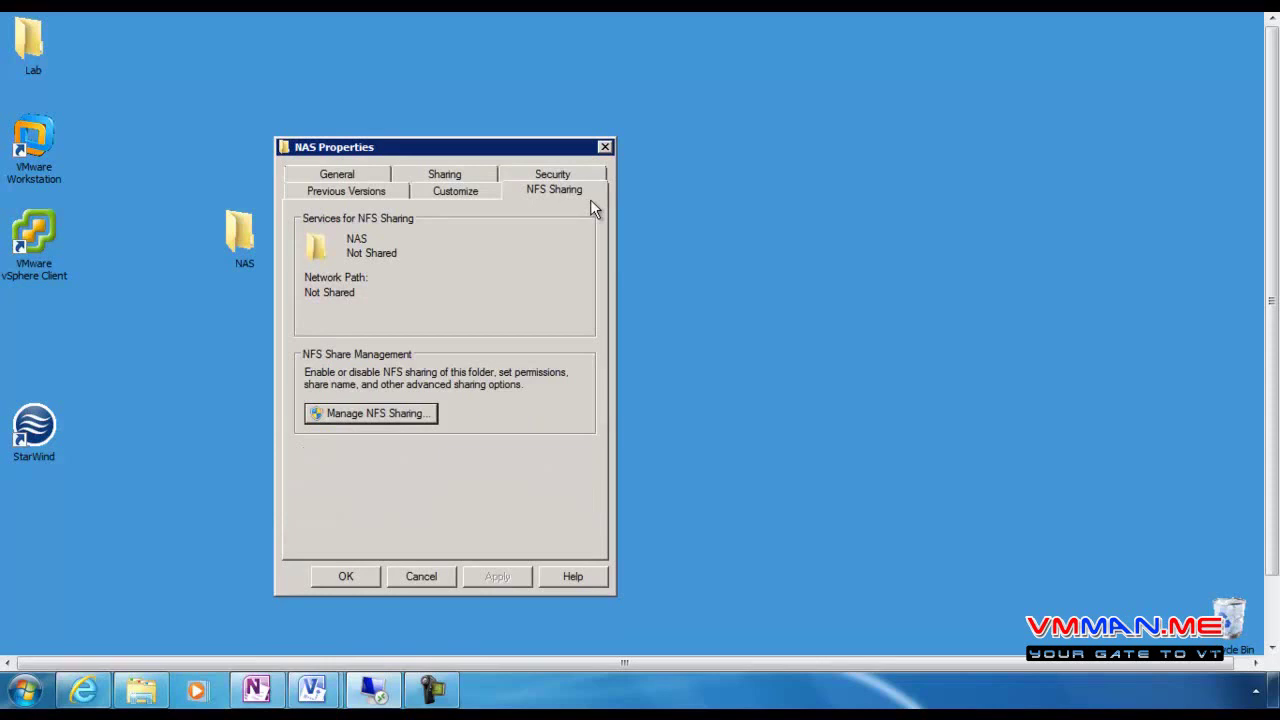
left_click(396, 414)
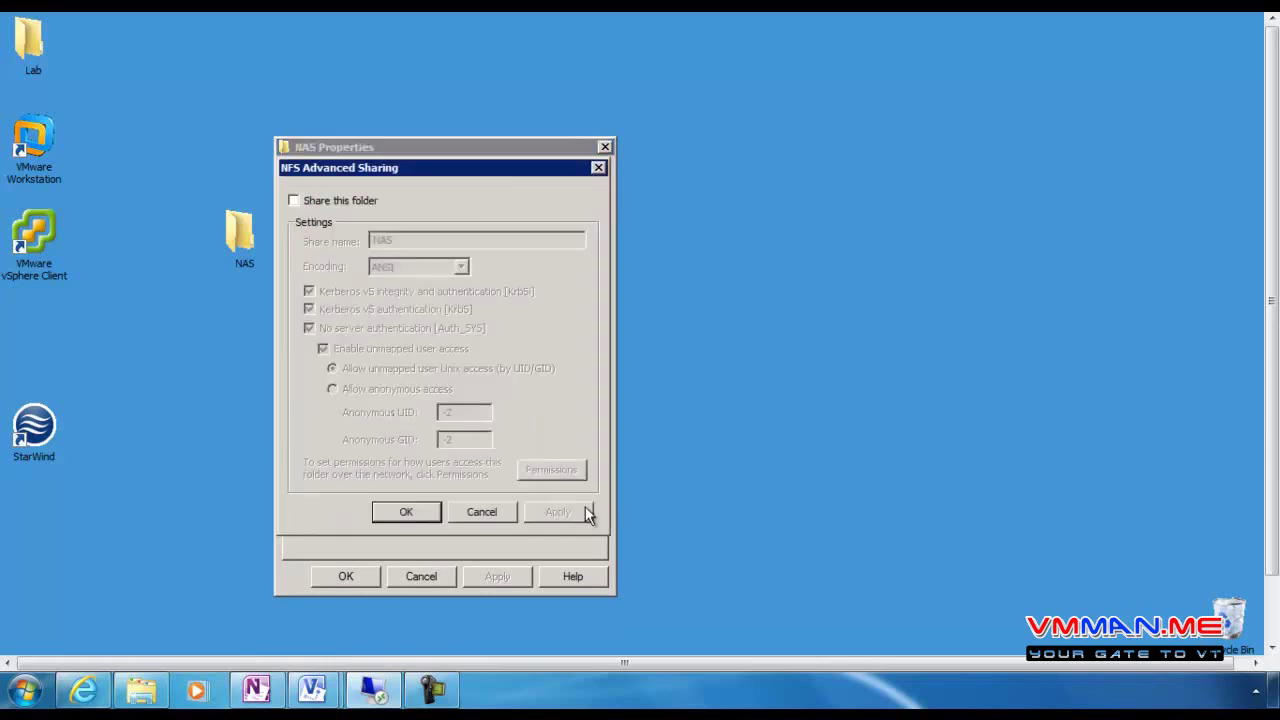
left_click(352, 203)
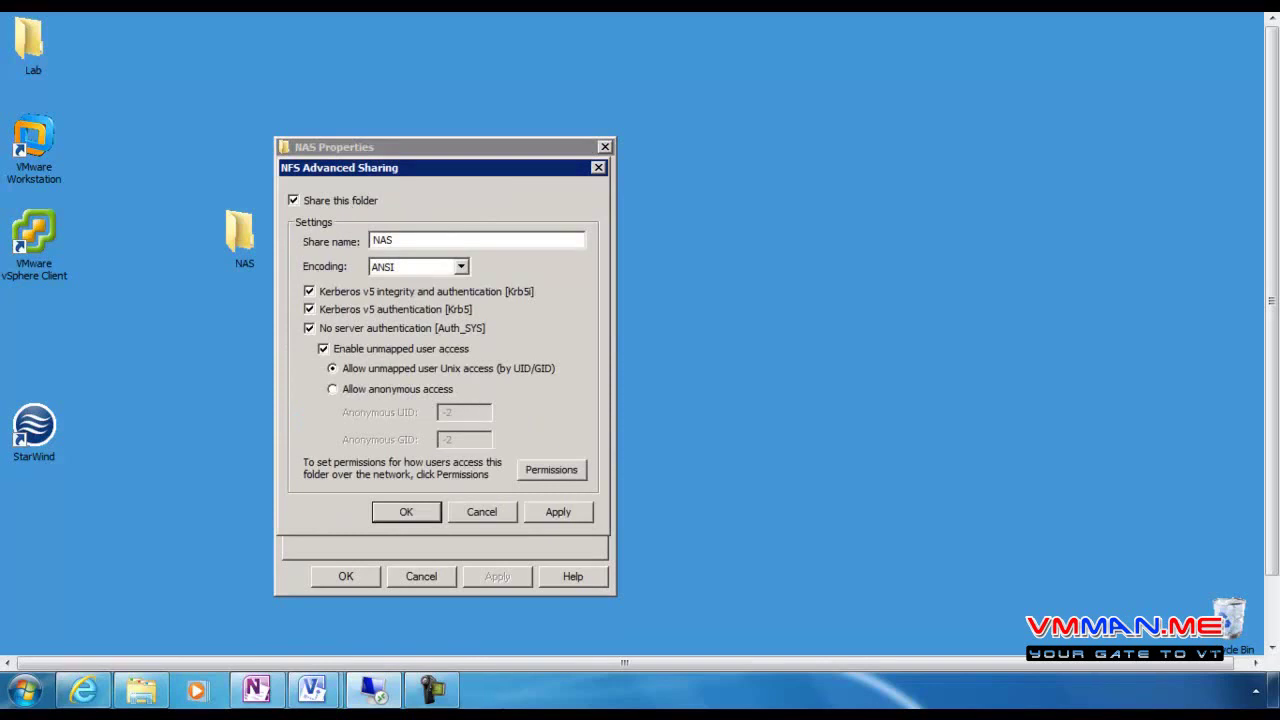
Give all machines Read-Write NFS access with root access allowed, and apply the share
left_click(545, 472)
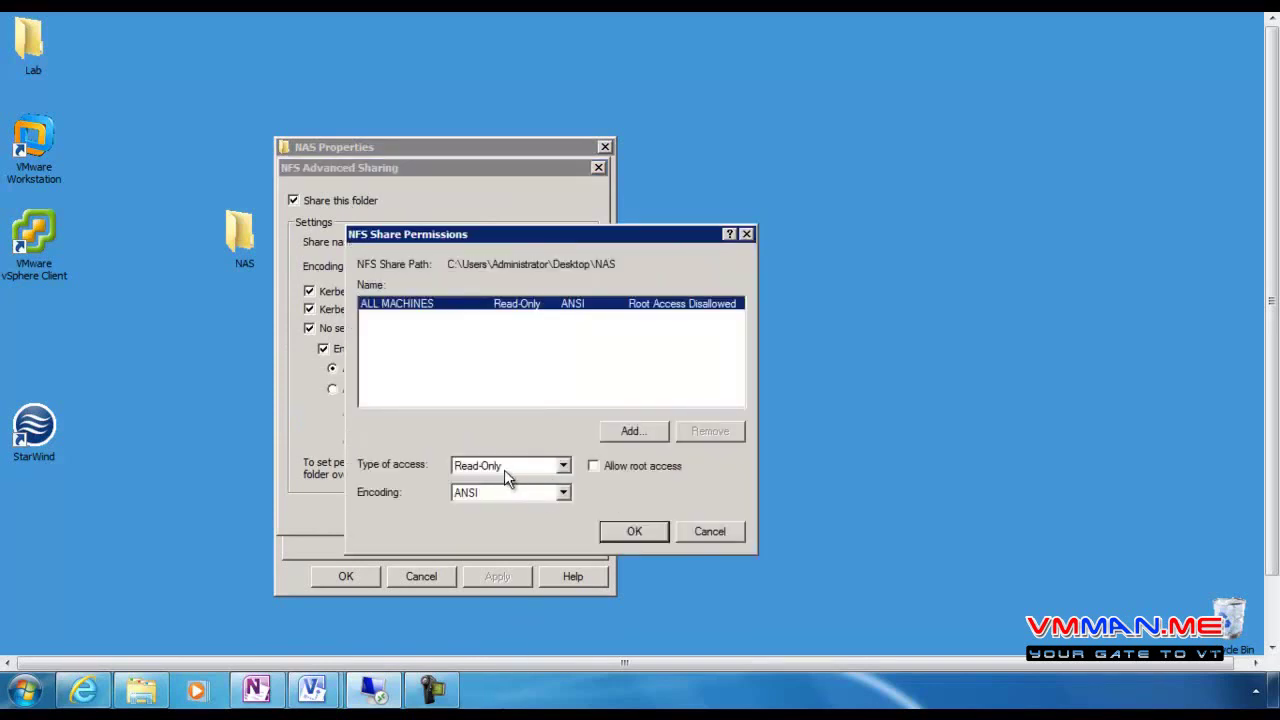
left_click(504, 470)
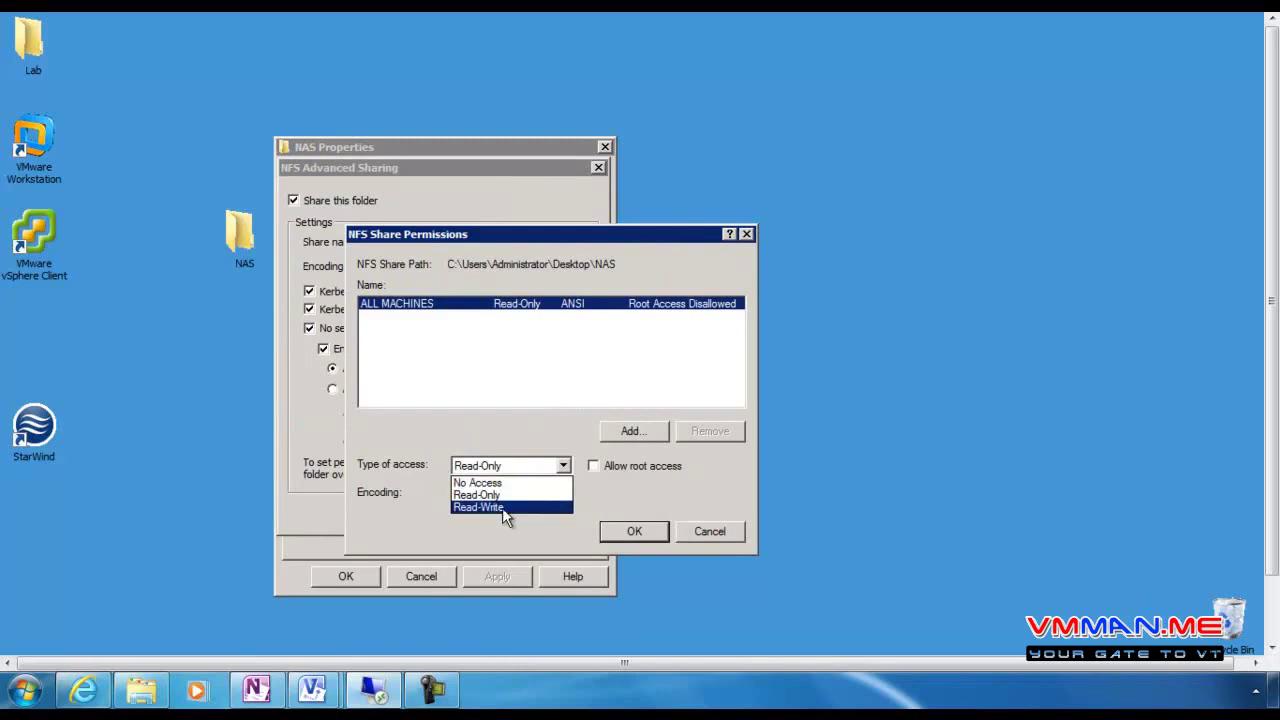
left_click(505, 510)
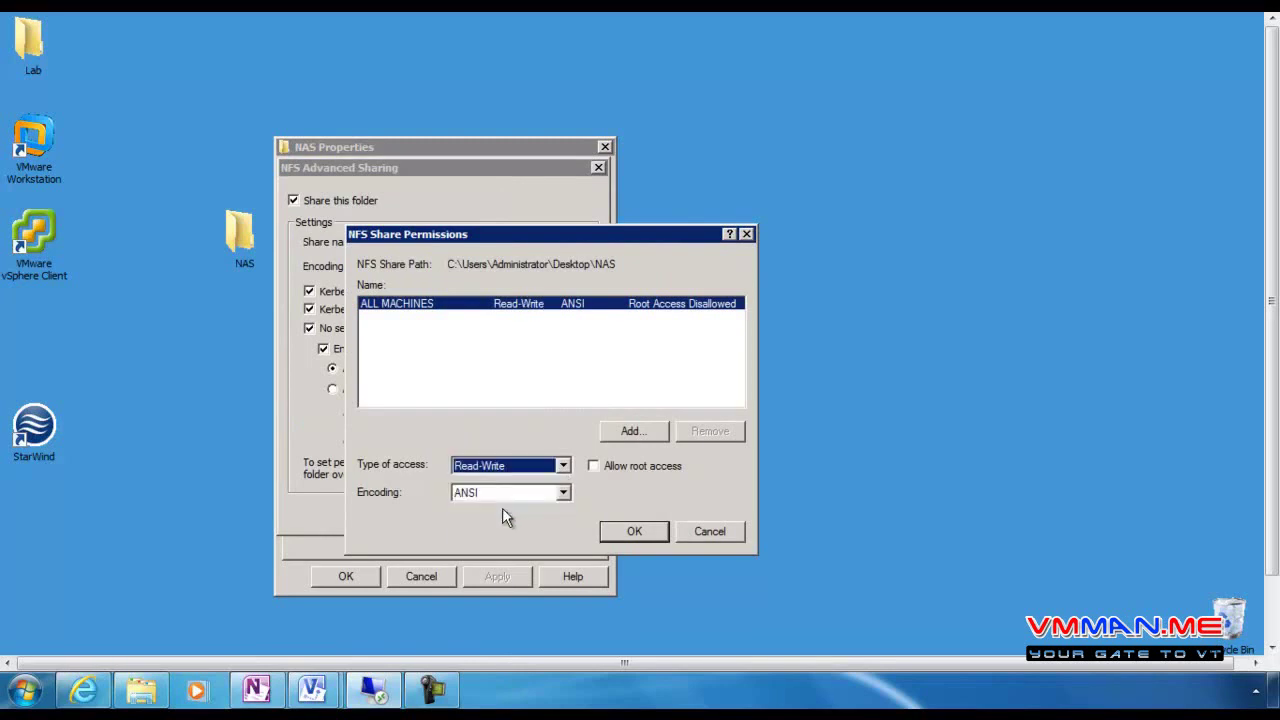
left_click(600, 466)
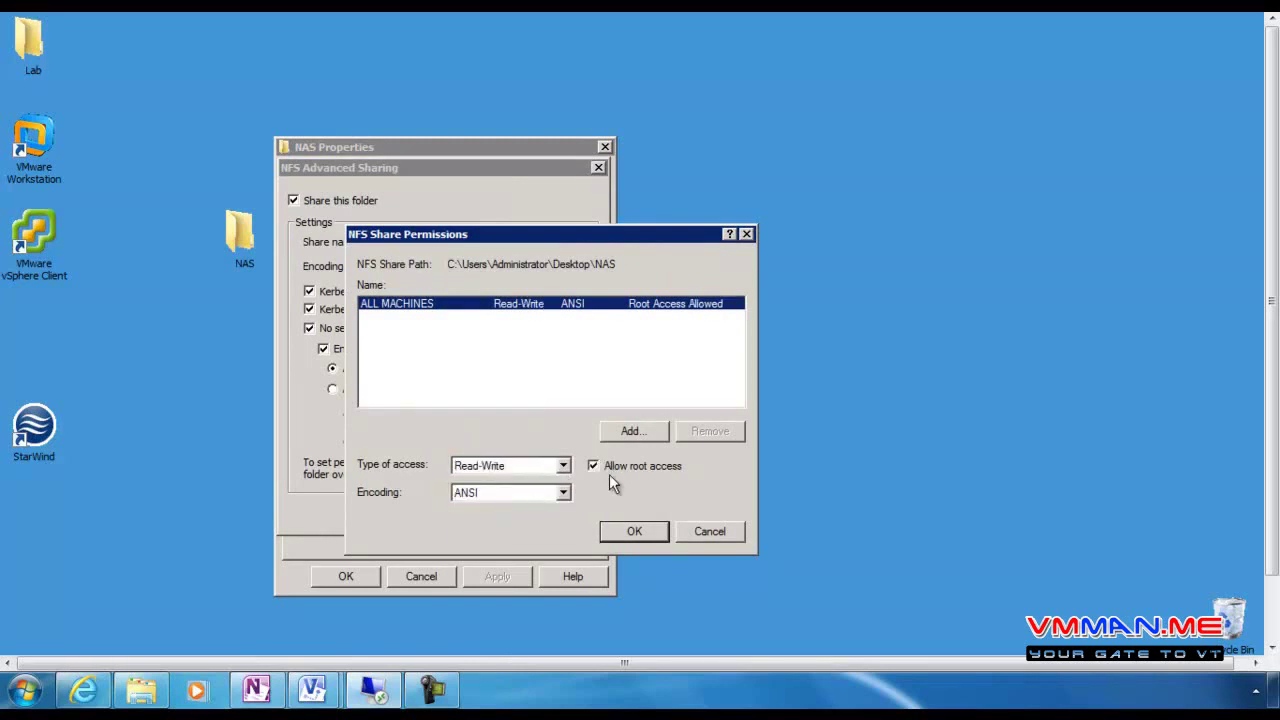
left_click(632, 538)
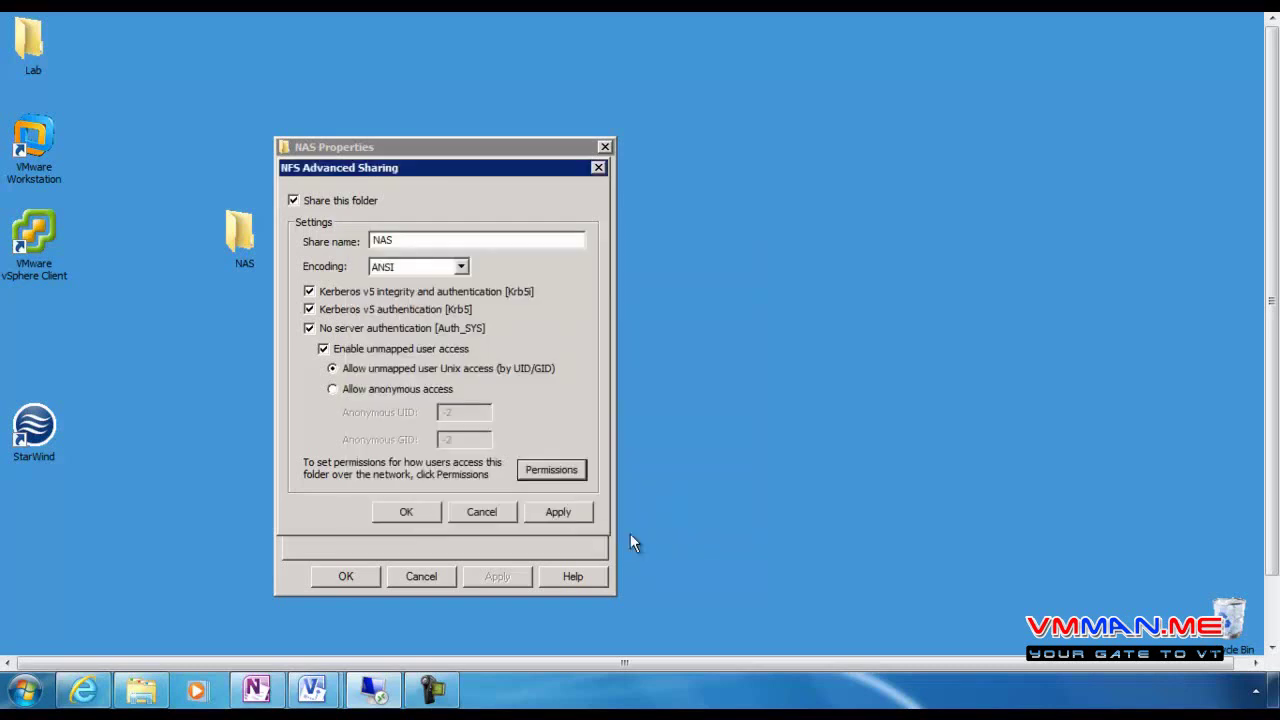
left_click(410, 514)
left_click(346, 578)
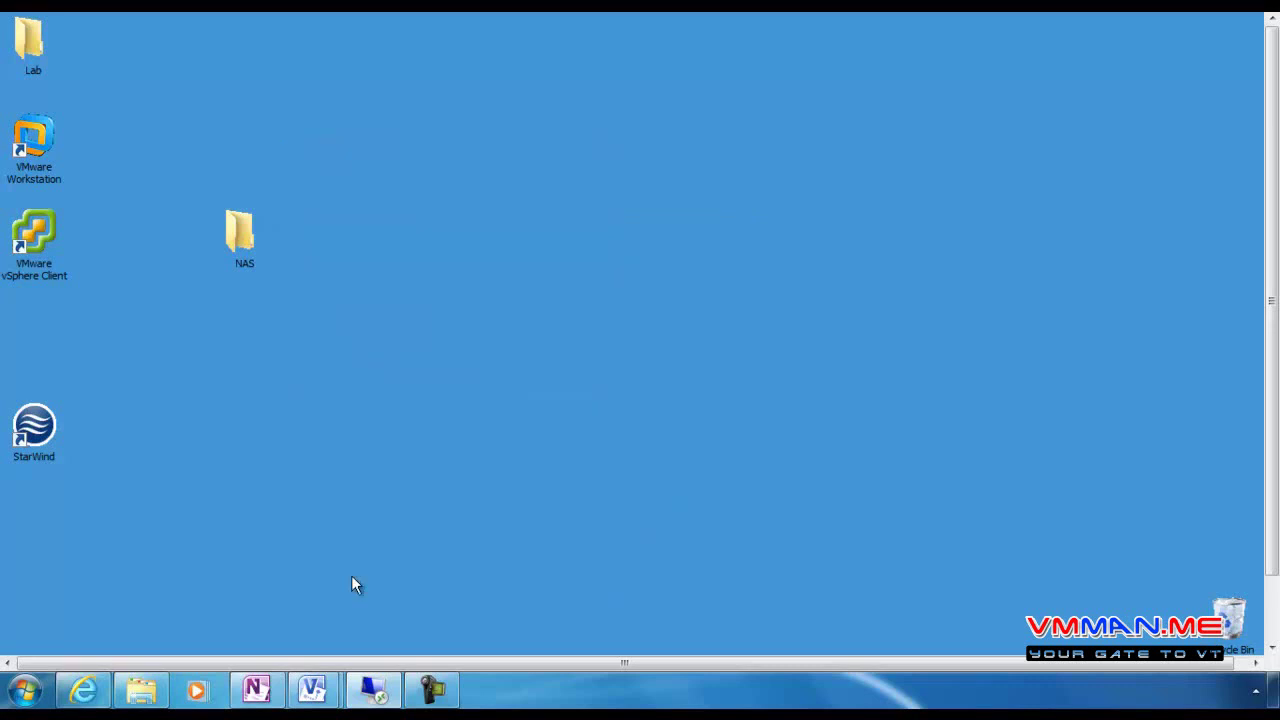
Refresh the desktop, move the NAS folder into the left icon column, and return to OneNote
right_click(301, 293)
left_click(318, 334)
left_click(245, 250)
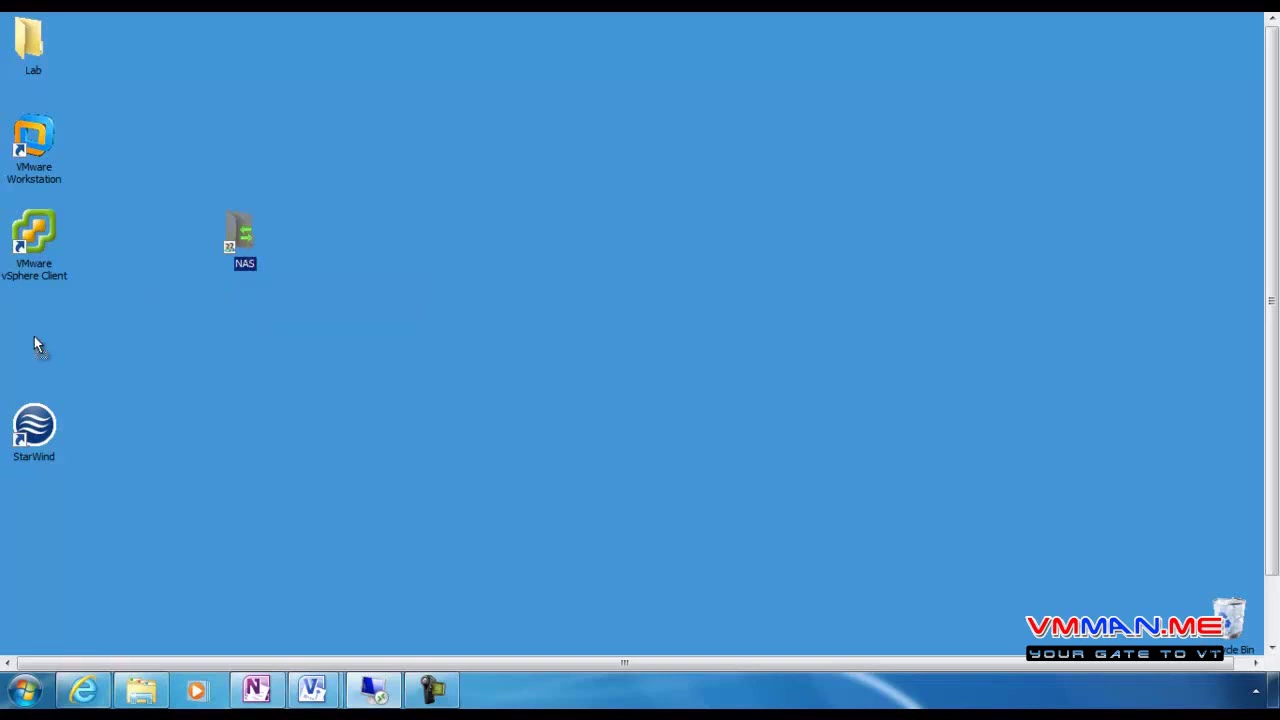
left_click_drag(34, 344, 34, 344)
left_click(260, 690)
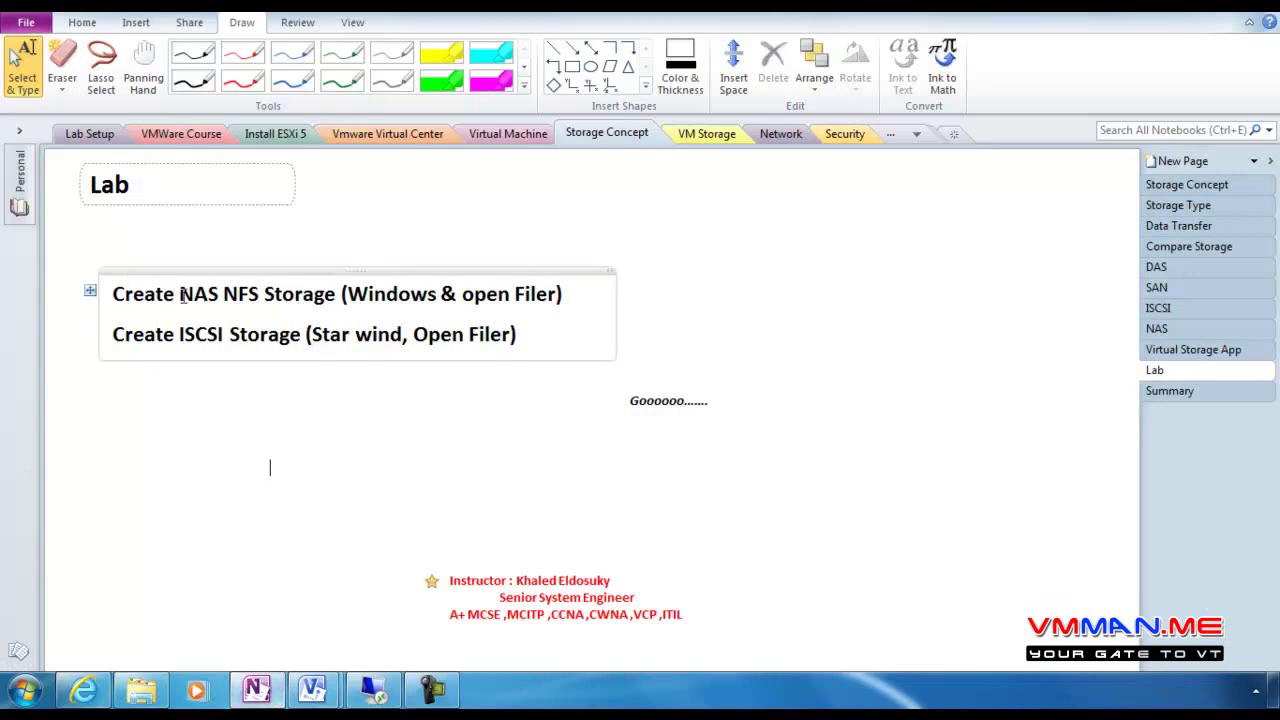
Highlight 'NAS NFS', 'Windows' and 'ISCSI' in the Lab tasks, then return to the remote desktop
left_click_drag(178, 294, 250, 294)
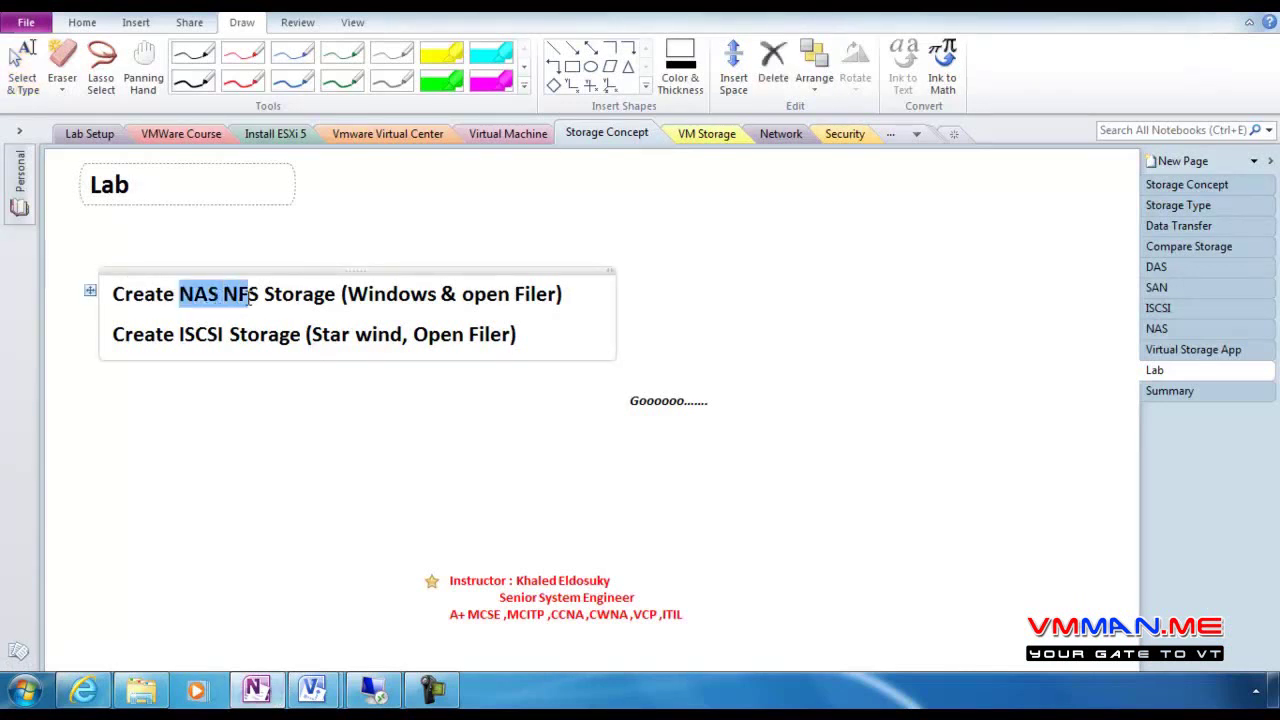
left_click_drag(347, 294, 437, 298)
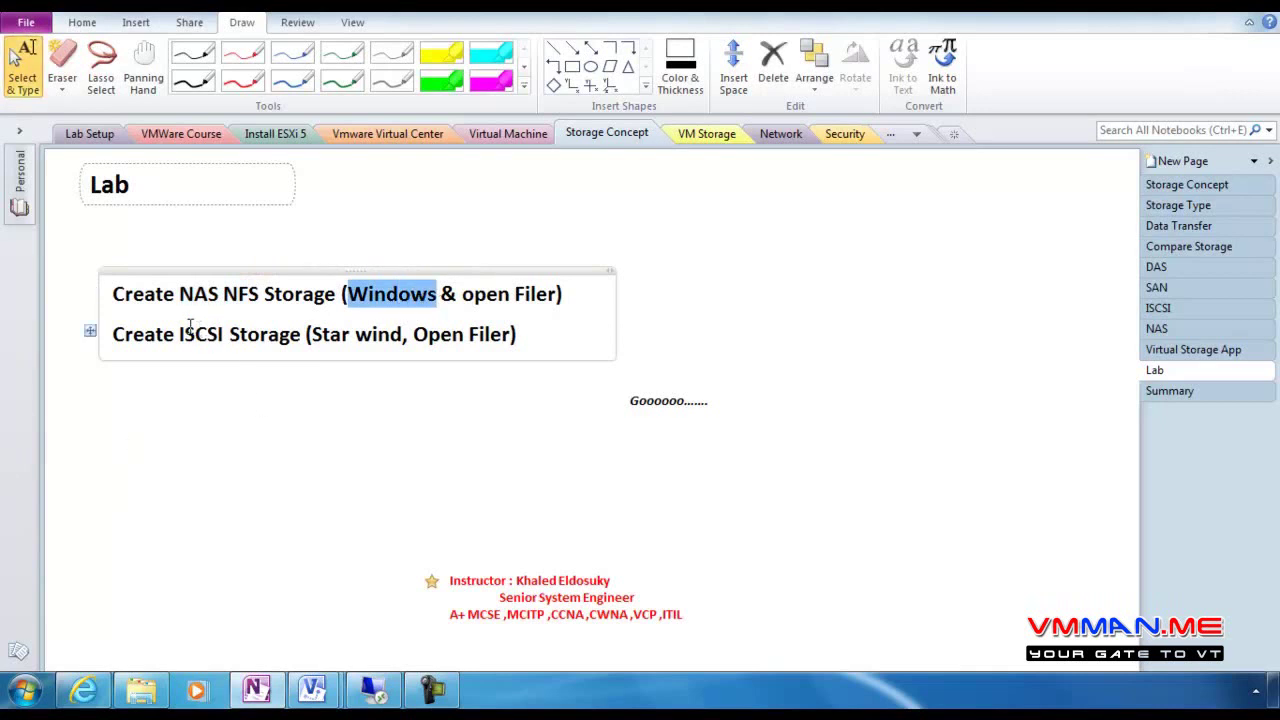
left_click_drag(177, 334, 222, 334)
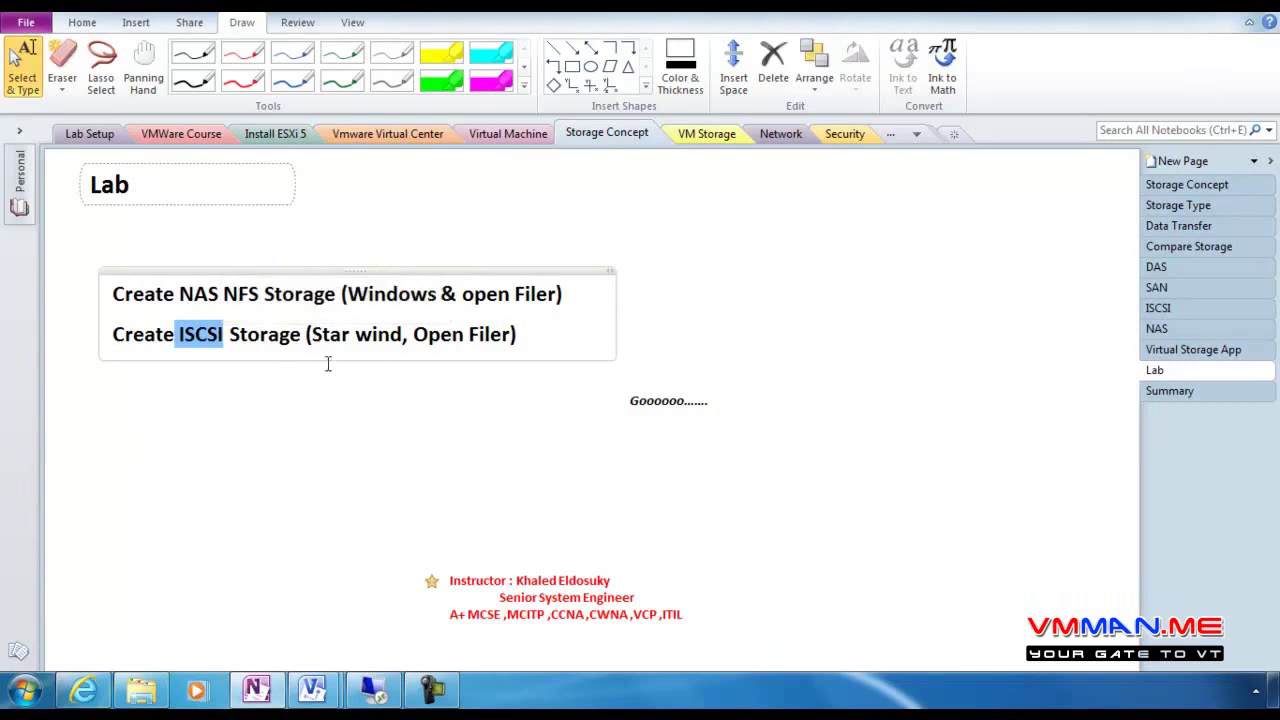
left_click(373, 690)
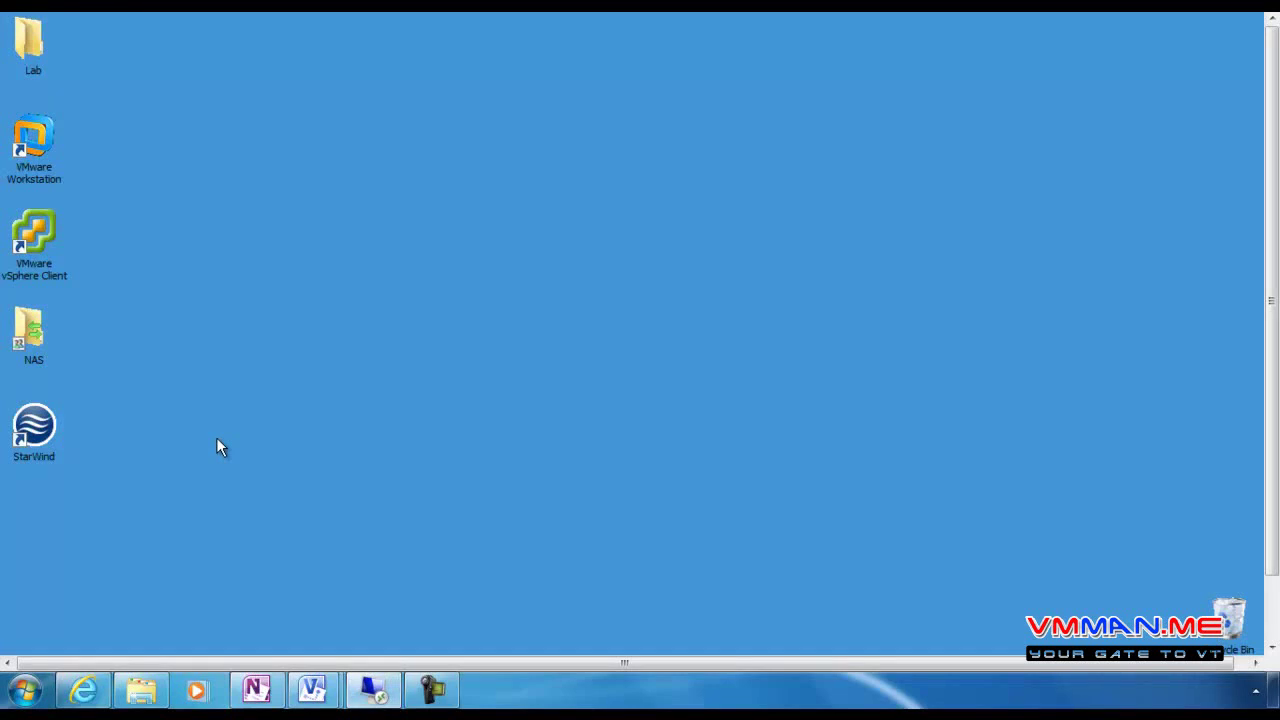
Launch StarWind Management Console maximized, with a wider server tree pane
scroll(1271, 300, "down", 2)
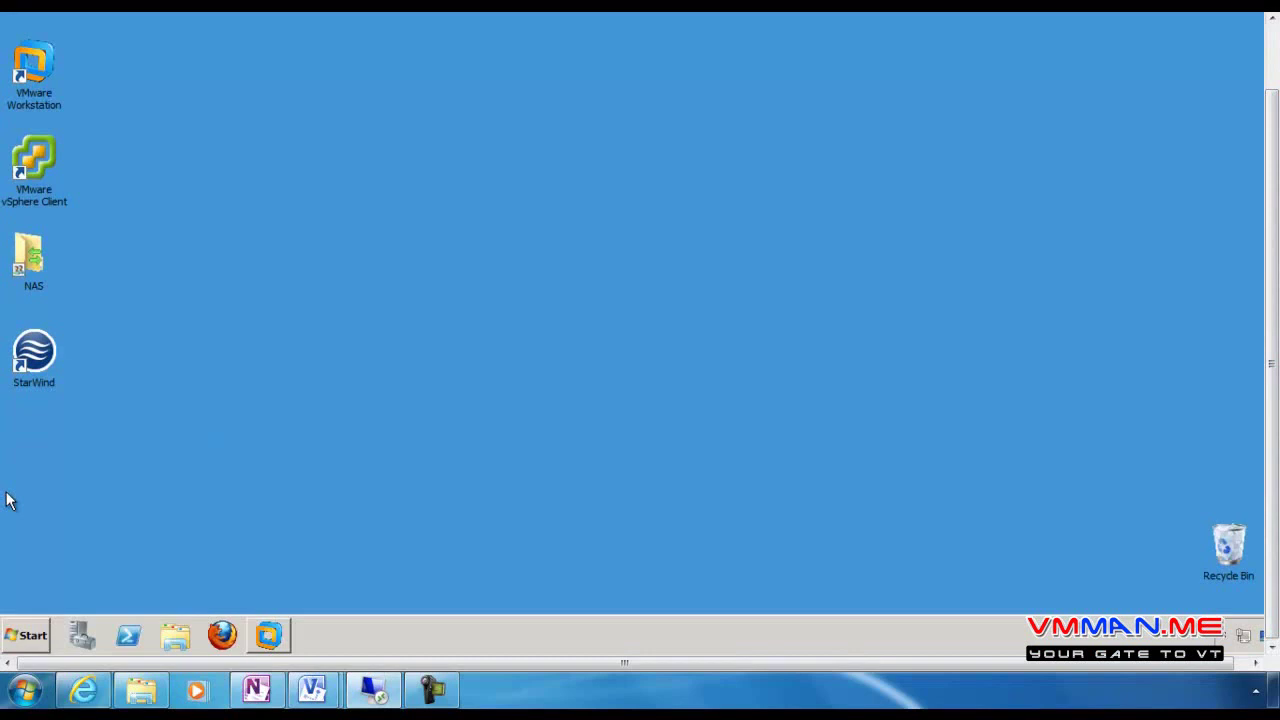
double_click(34, 355)
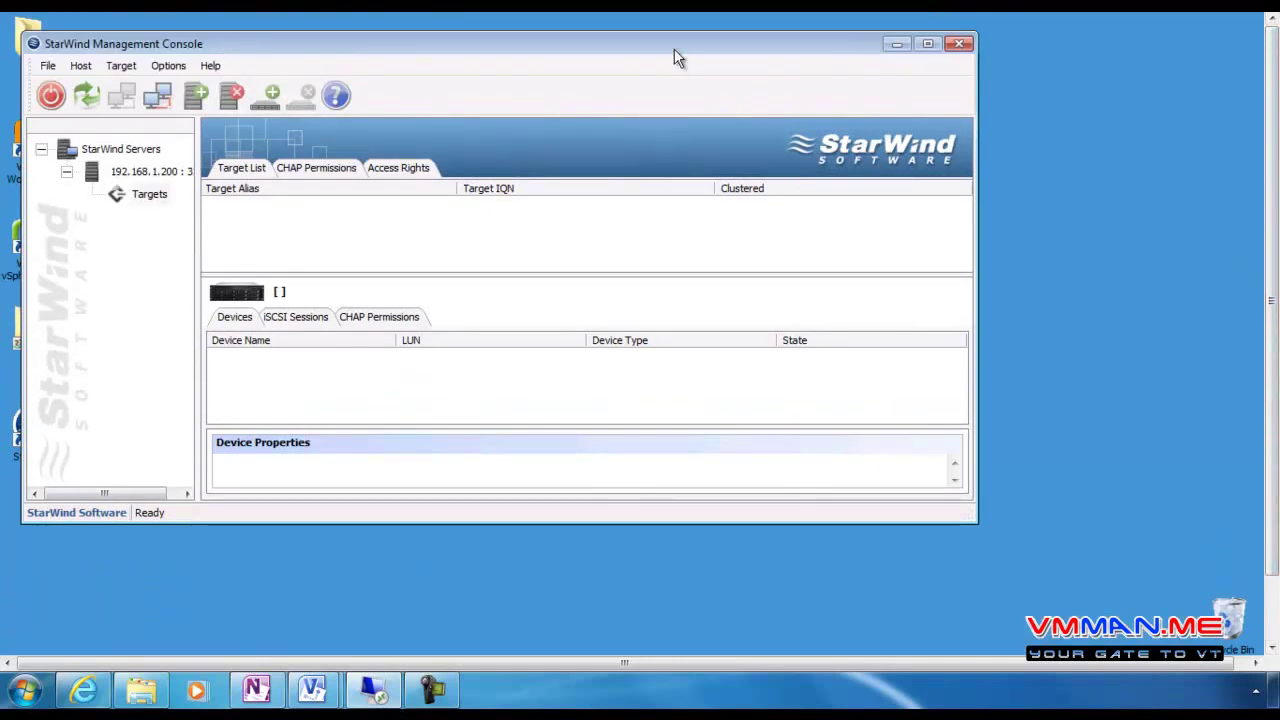
double_click(675, 48)
left_click_drag(170, 297, 219, 300)
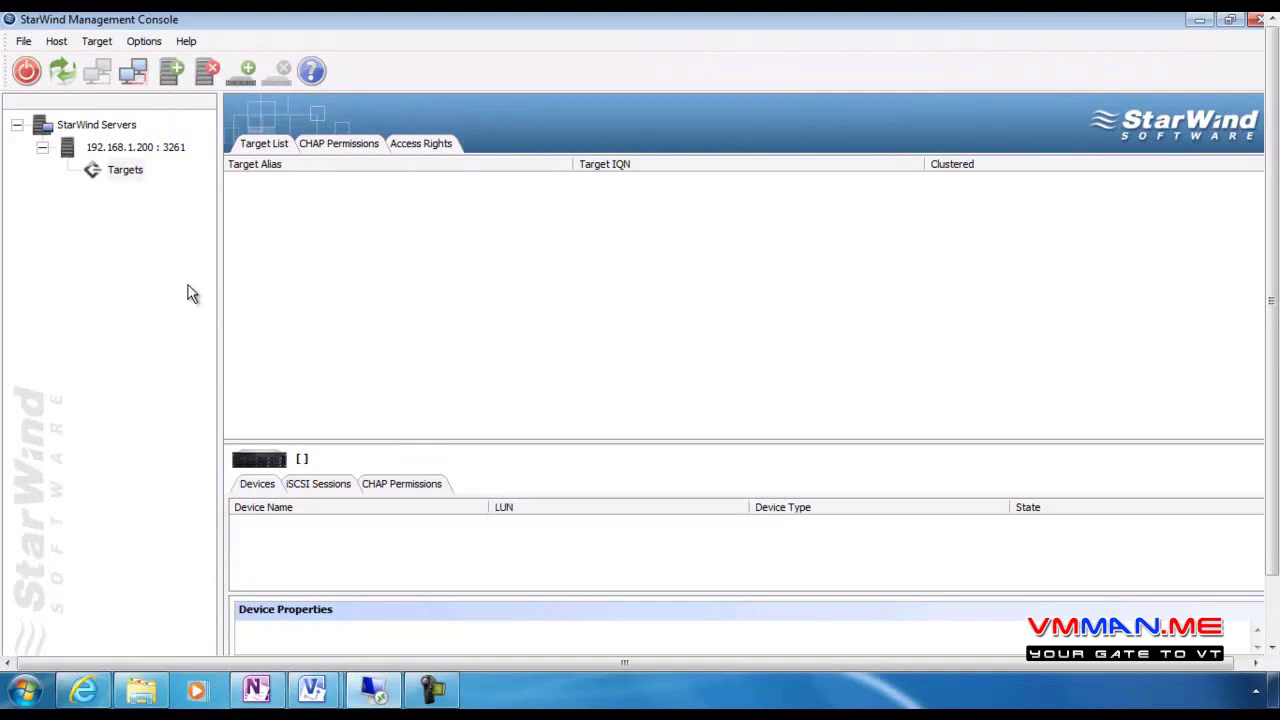
Start the Add Target wizard from the Targets node of server 192.168.1.200
left_click(115, 151)
right_click(116, 156)
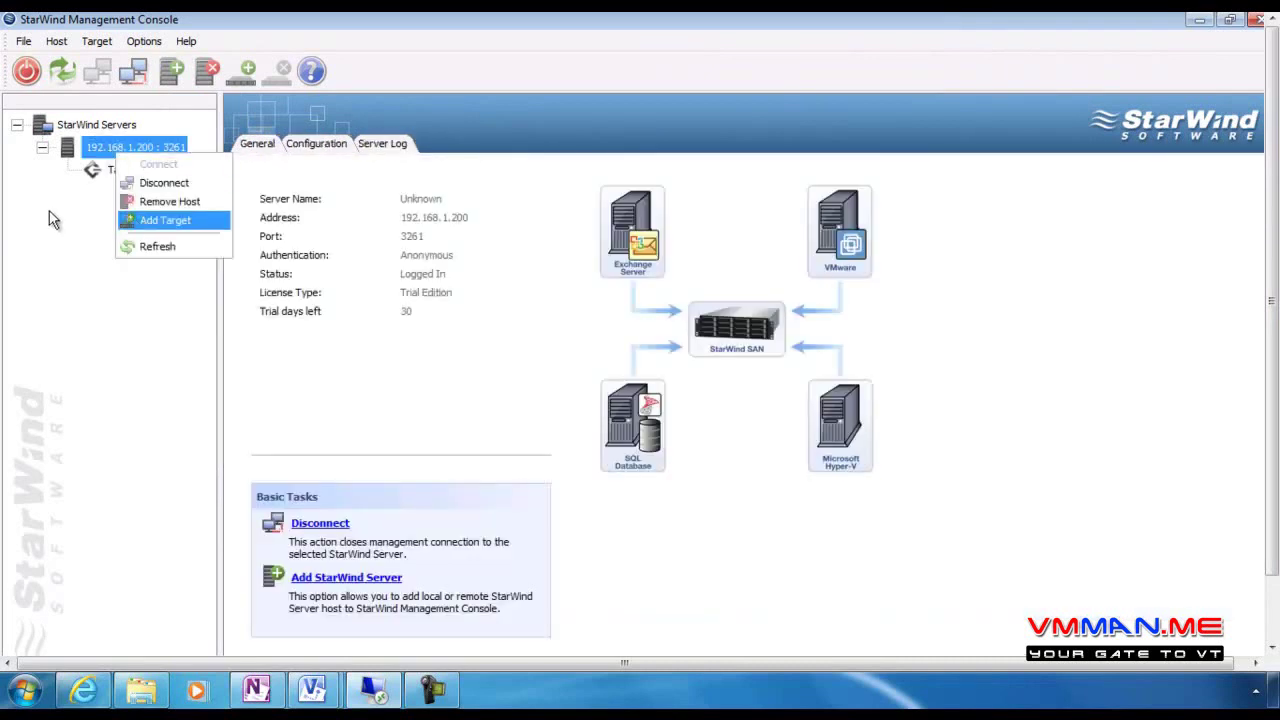
left_click(125, 172)
left_click(125, 170)
right_click(127, 176)
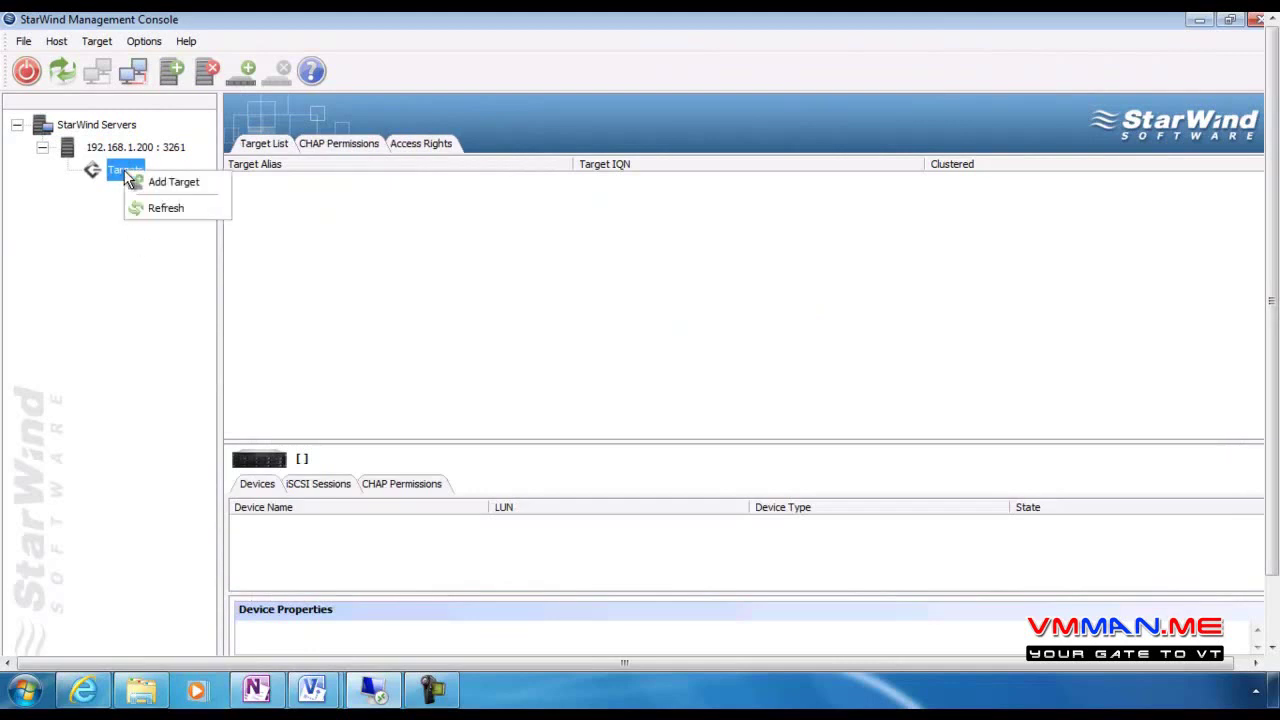
left_click(176, 186)
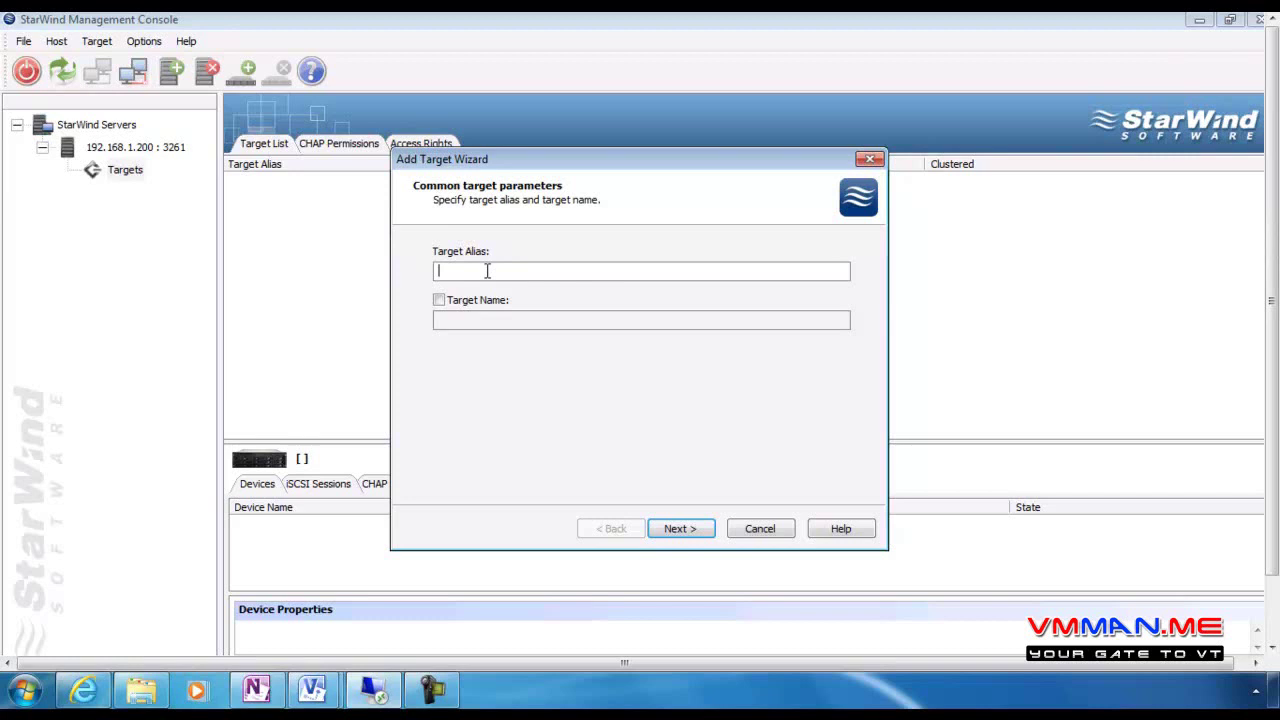
Enter ISCI as the target alias, keep the generated iqn target name, and continue
type("ISCI")
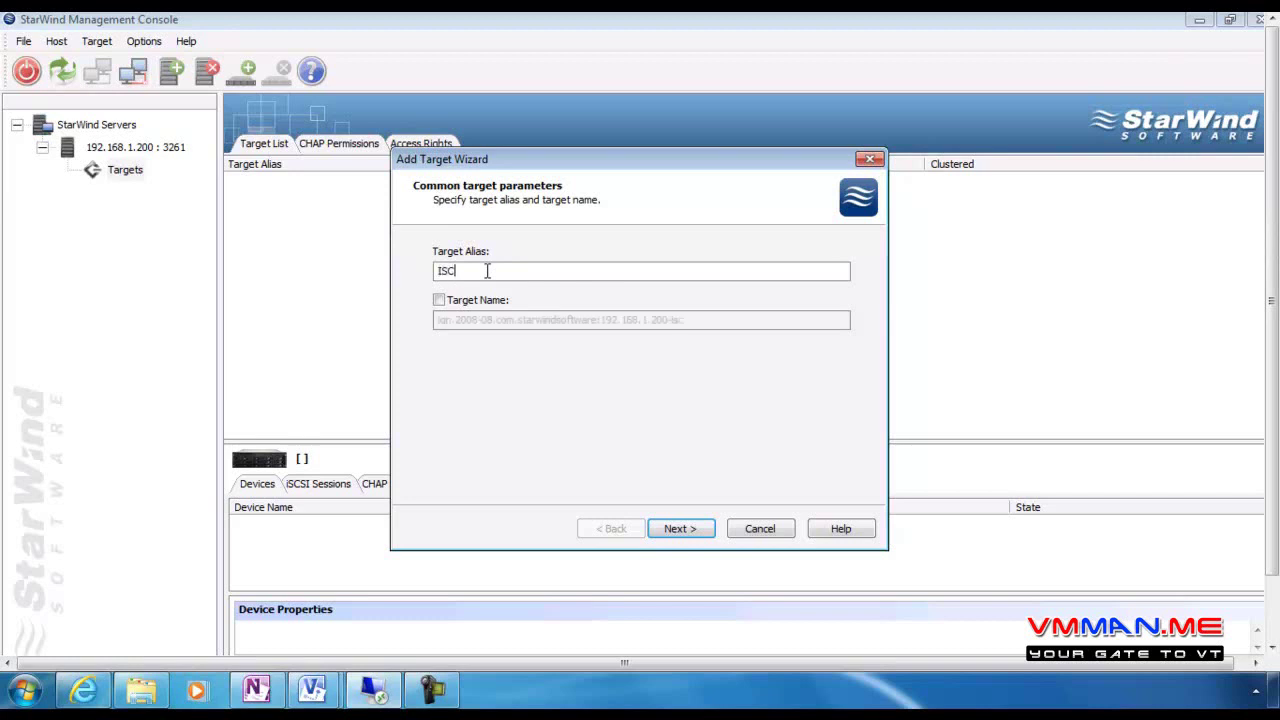
left_click(490, 302)
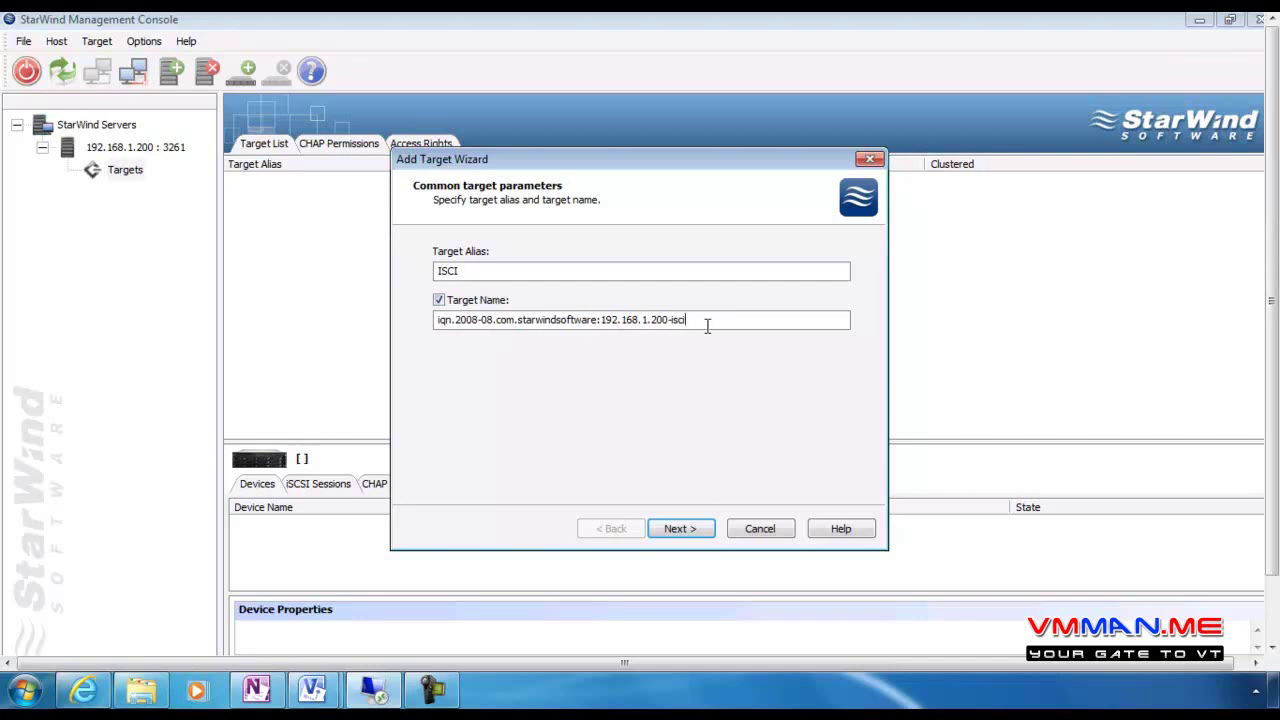
double_click(486, 271)
left_click(680, 531)
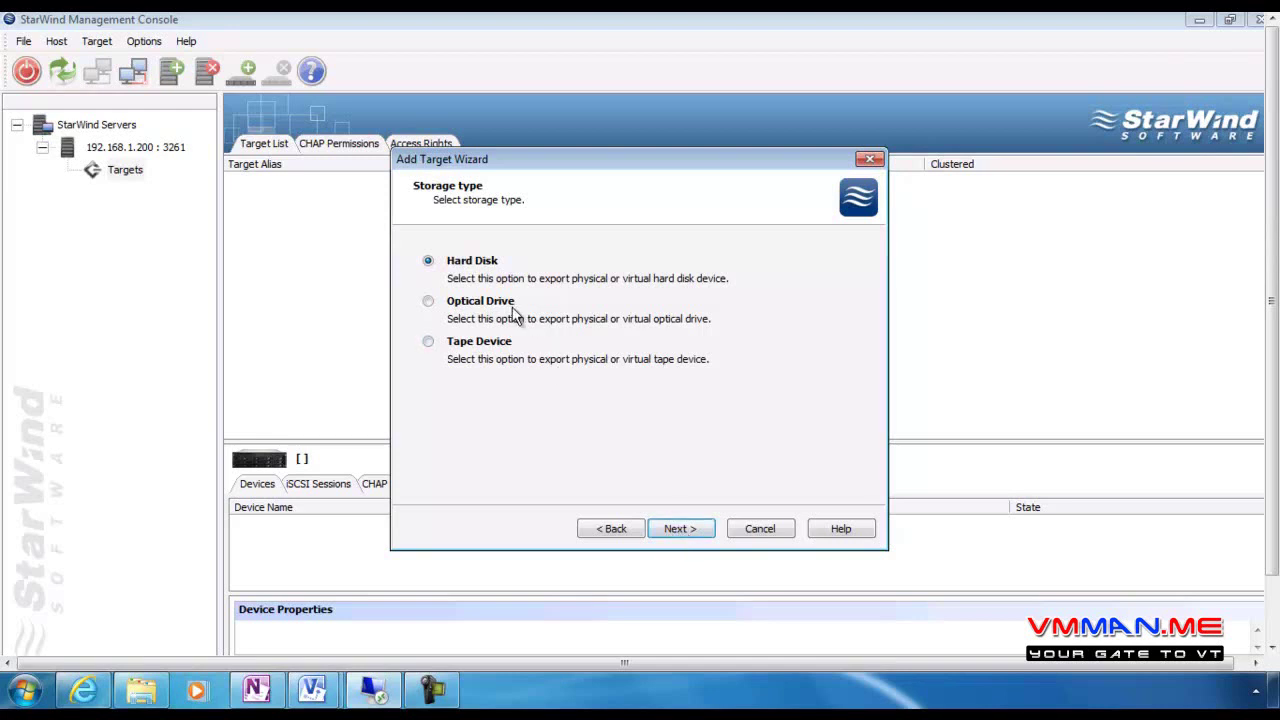
Choose Hard Disk, Basic Virtual, Image File device and Create new virtual disk
left_click(693, 534)
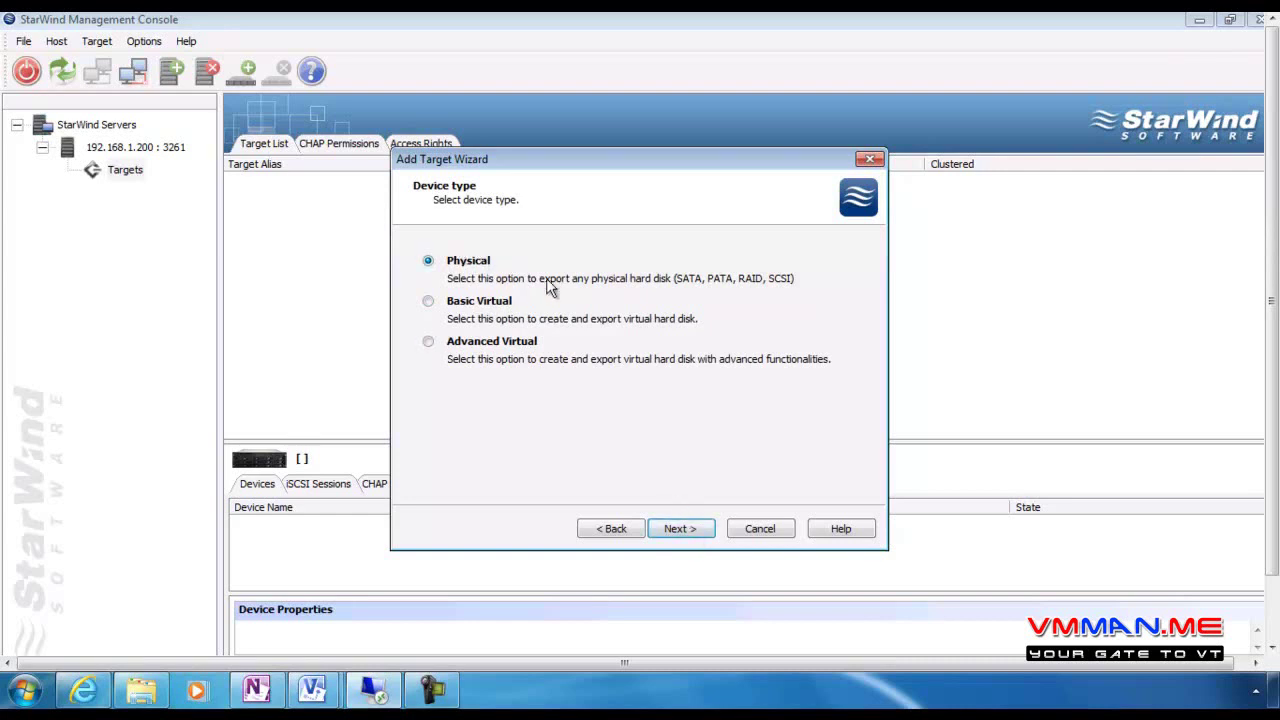
left_click(497, 301)
left_click(693, 534)
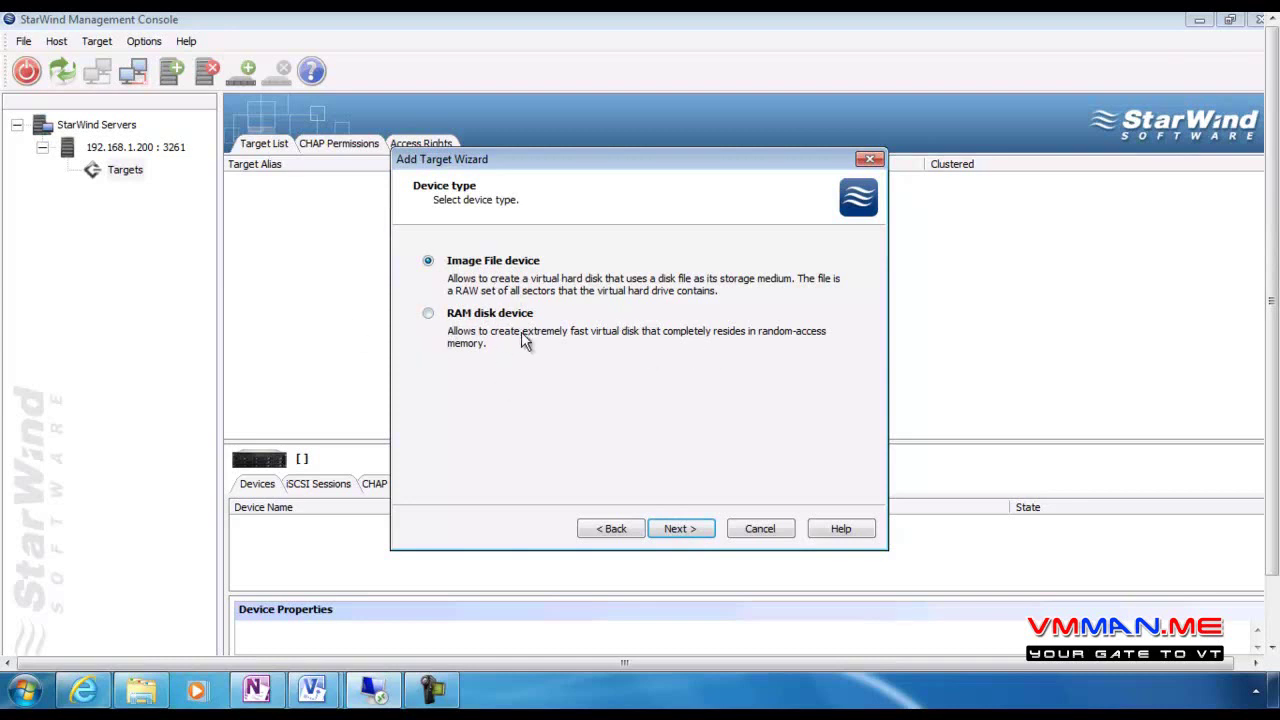
left_click(686, 535)
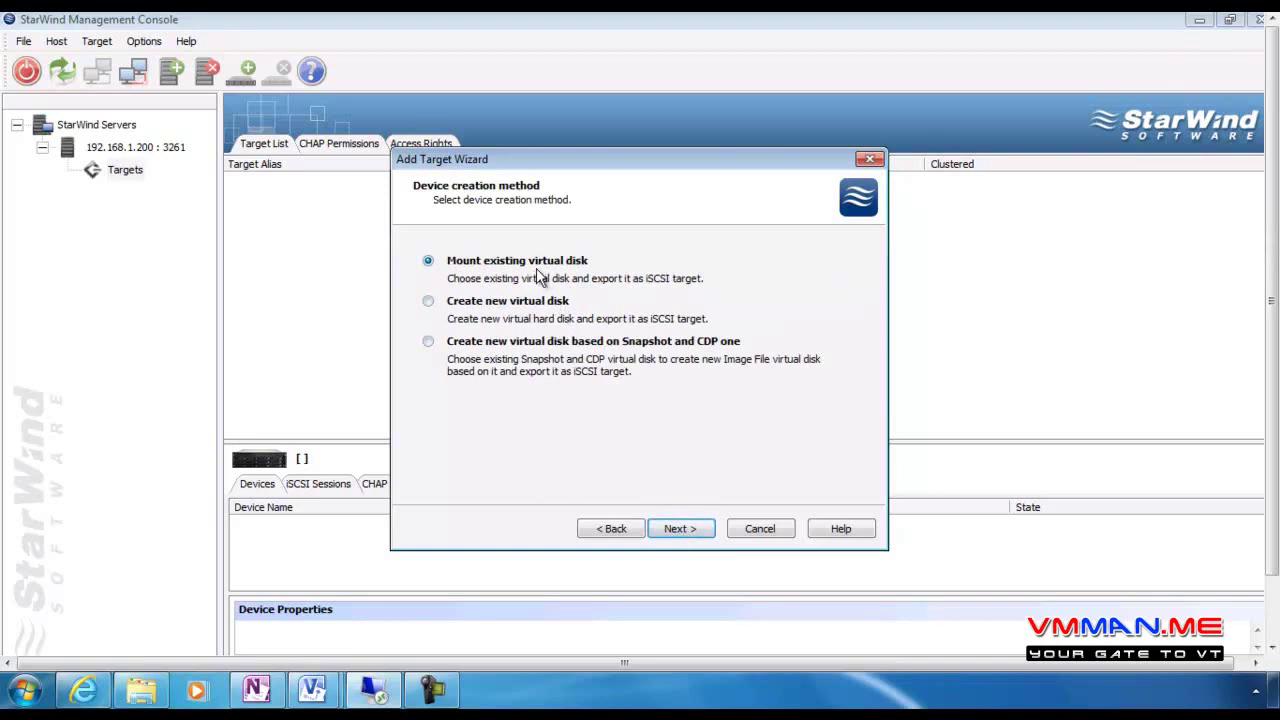
left_click(538, 305)
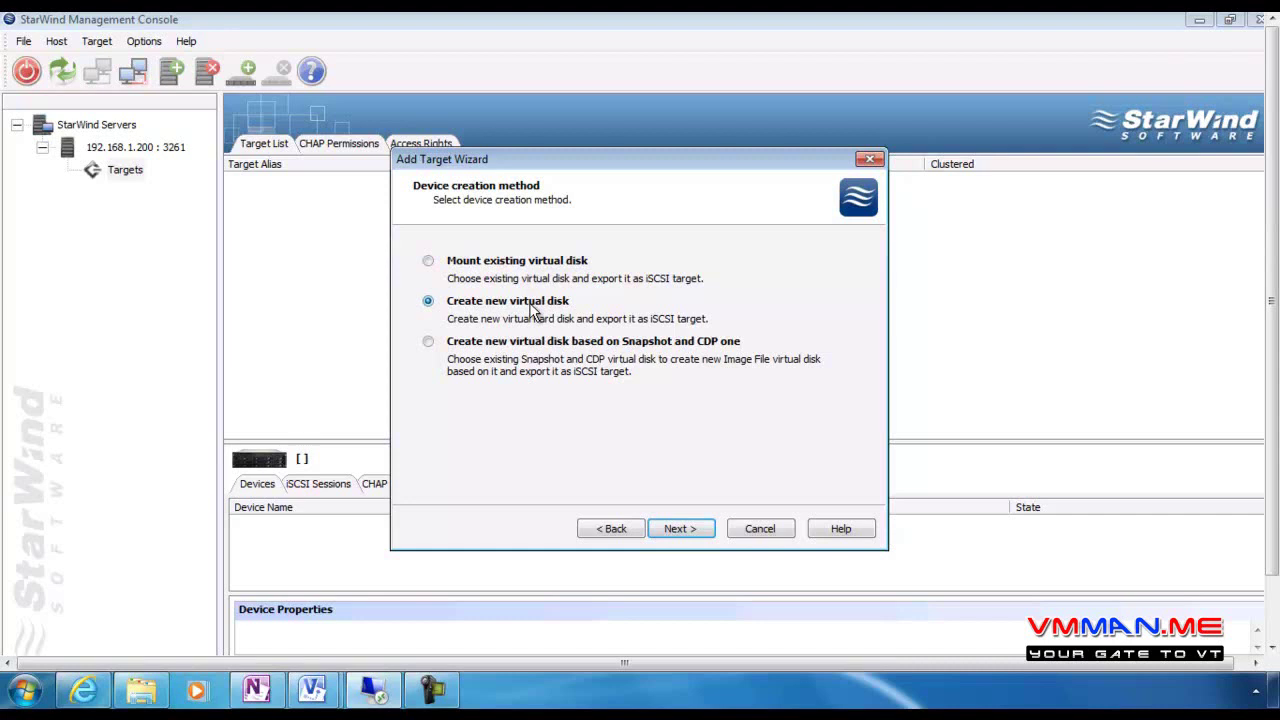
left_click(683, 530)
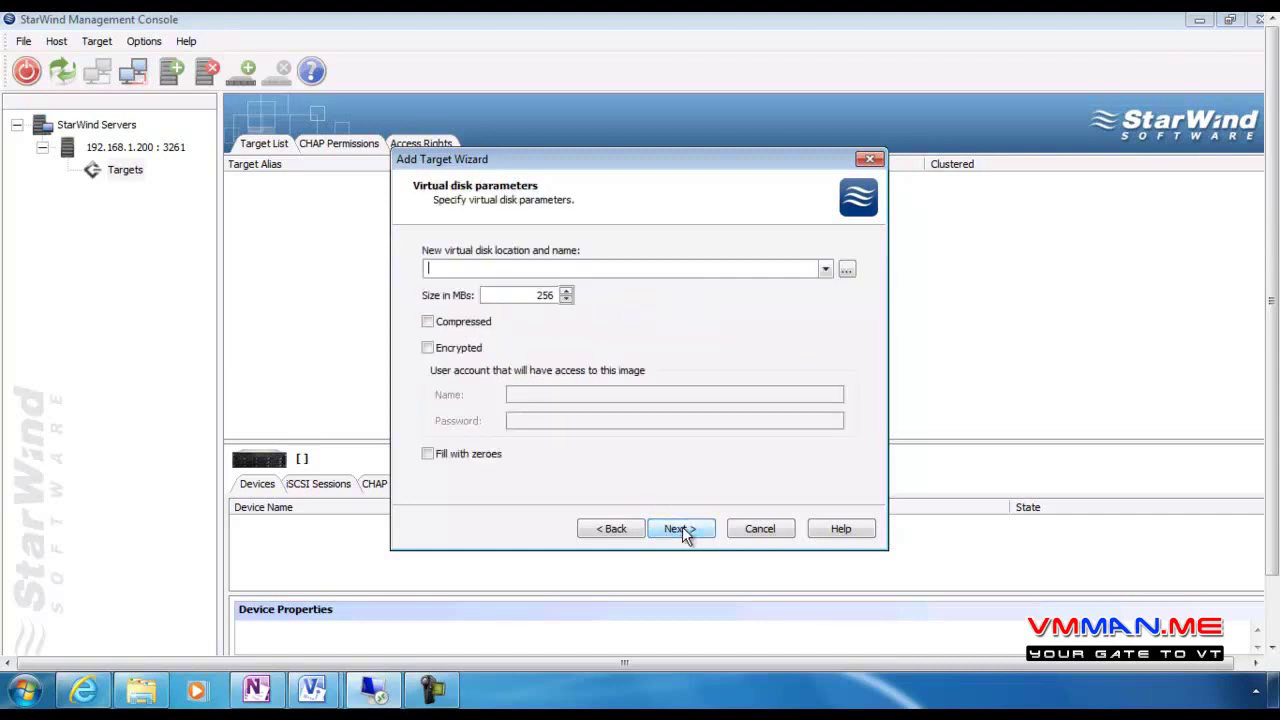
Set the new virtual disk to E:\ISCSI.img with a size of 5000 MB
left_click(846, 272)
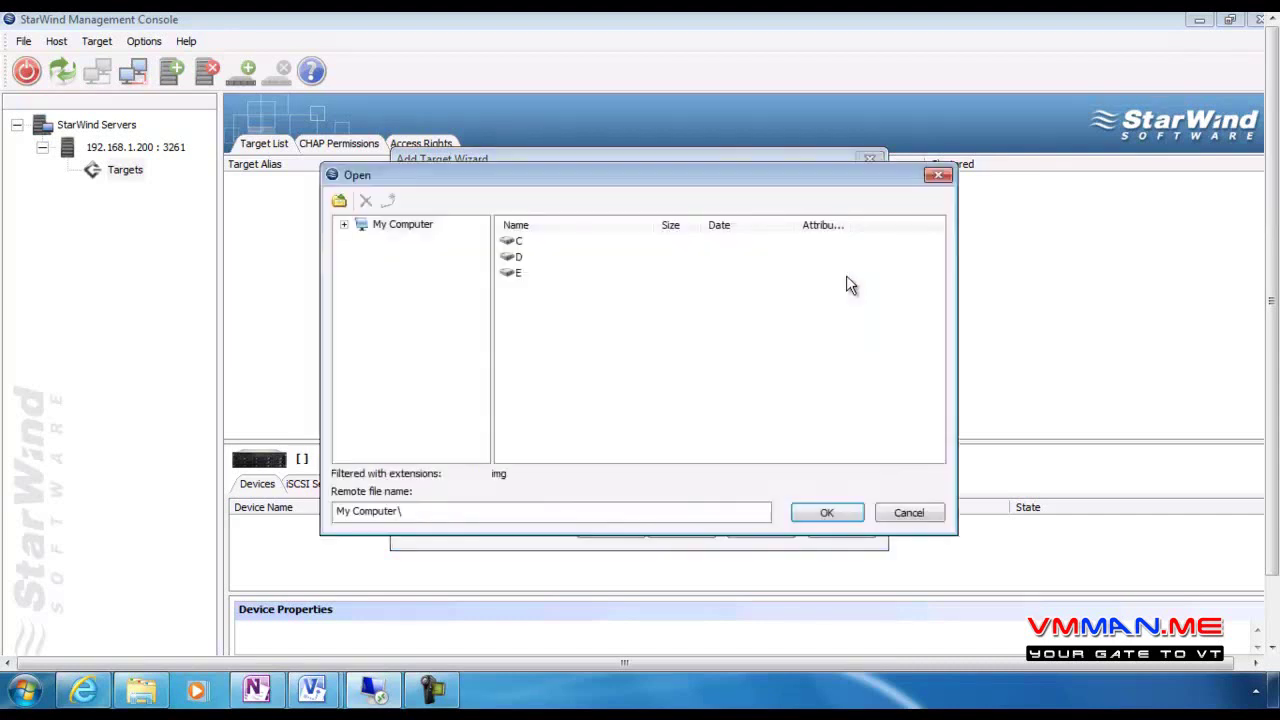
left_click(516, 274)
left_click(426, 513)
type("ISCSI")
key("Return")
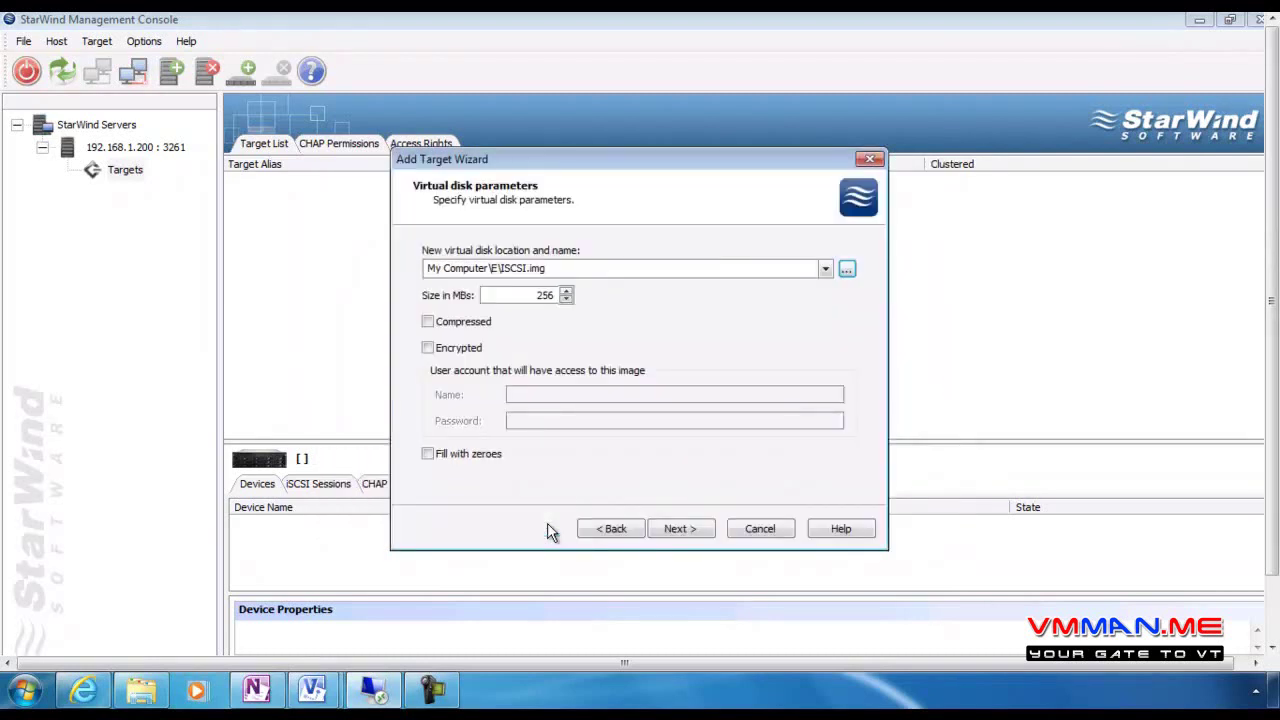
double_click(540, 295)
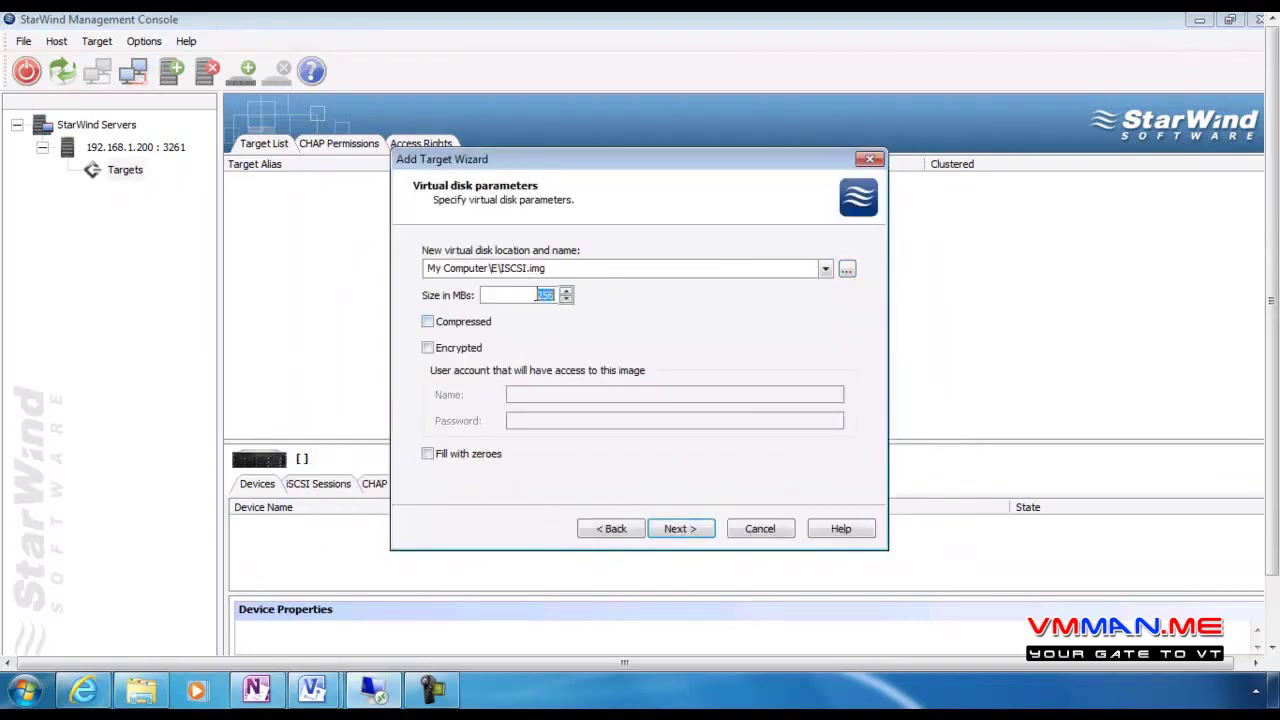
type("5000")
left_click(695, 530)
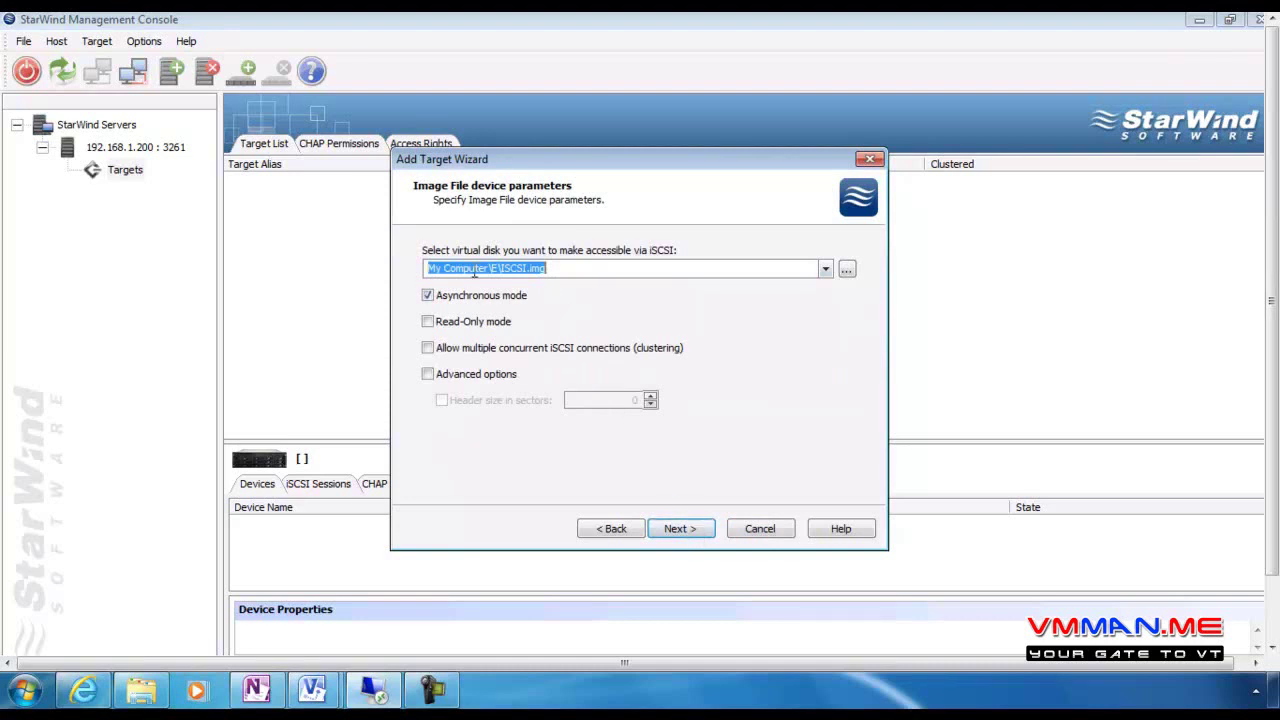
Allow multiple concurrent connections, keep normal caching, finish the wizard, and select the ISCI target
left_click(569, 273)
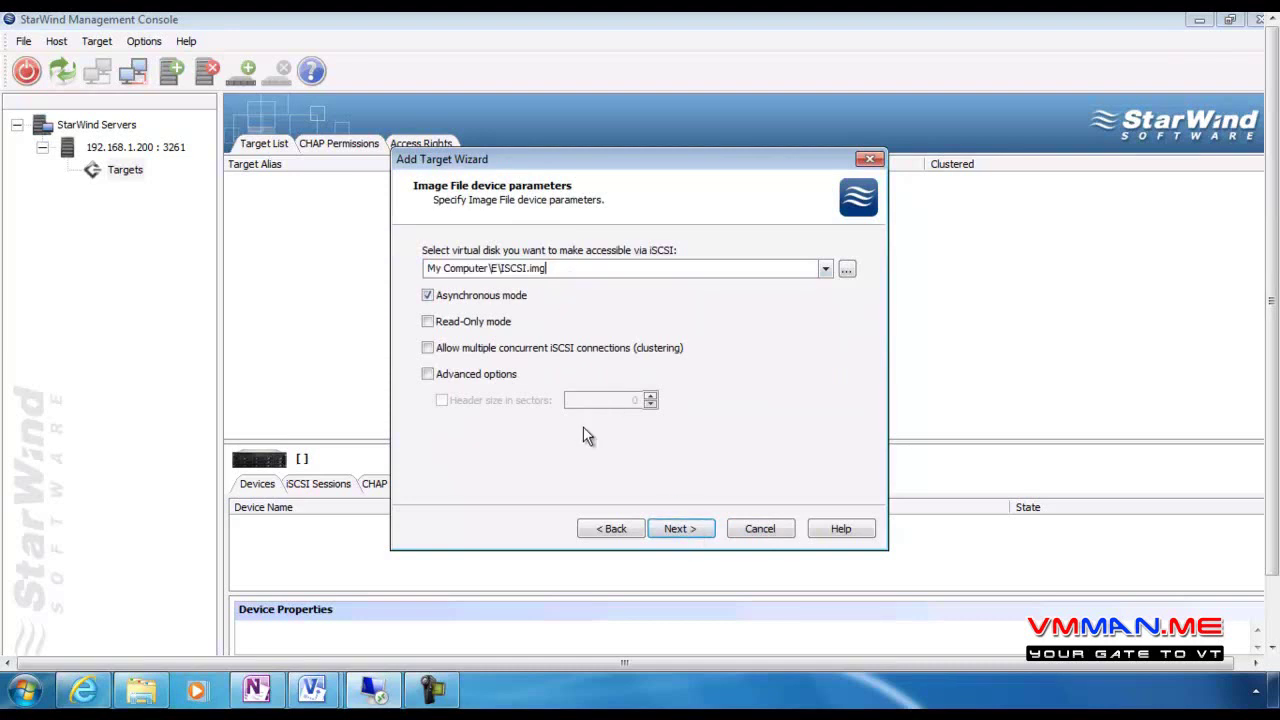
left_click(552, 350)
left_click(681, 529)
left_click(681, 529)
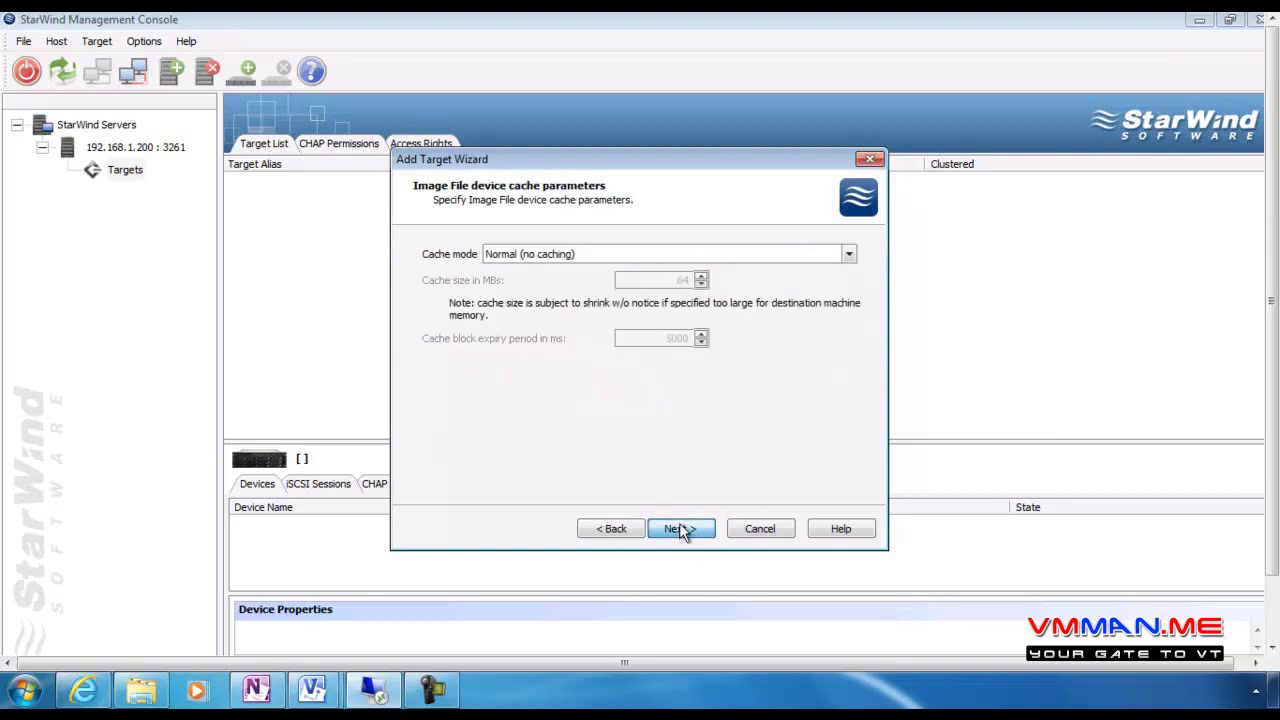
left_click(681, 529)
left_click(680, 529)
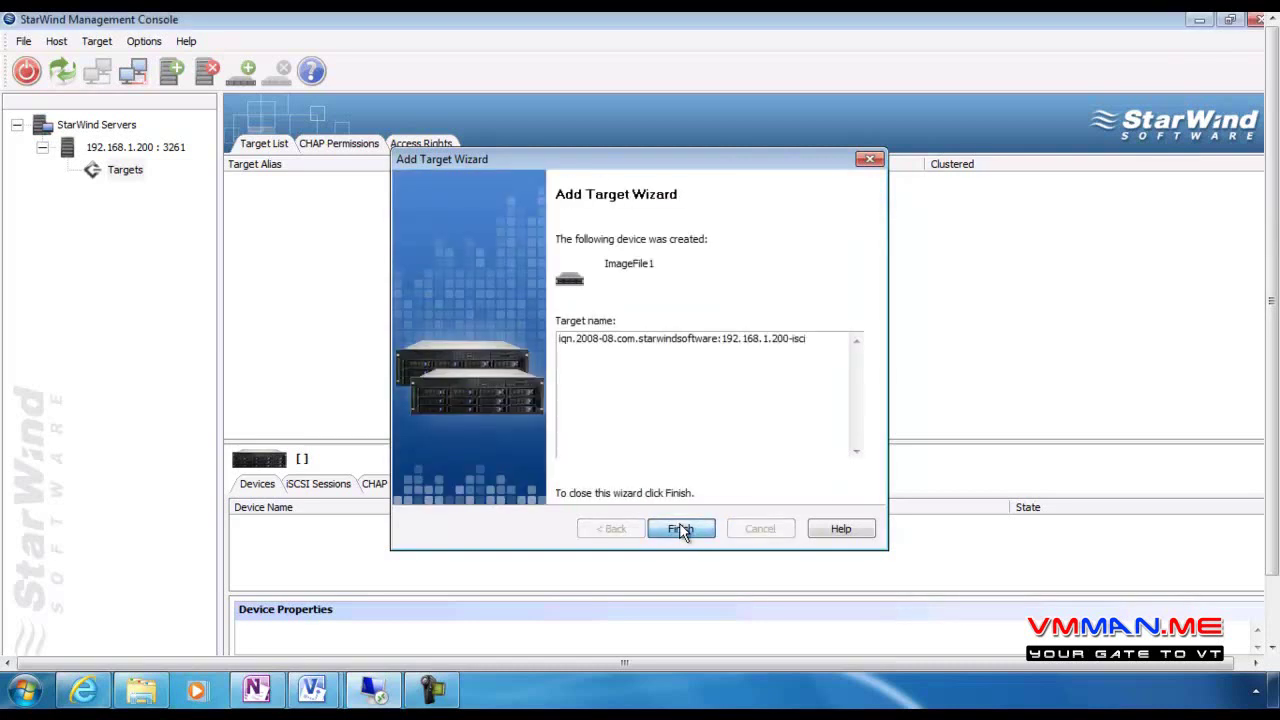
left_click(275, 185)
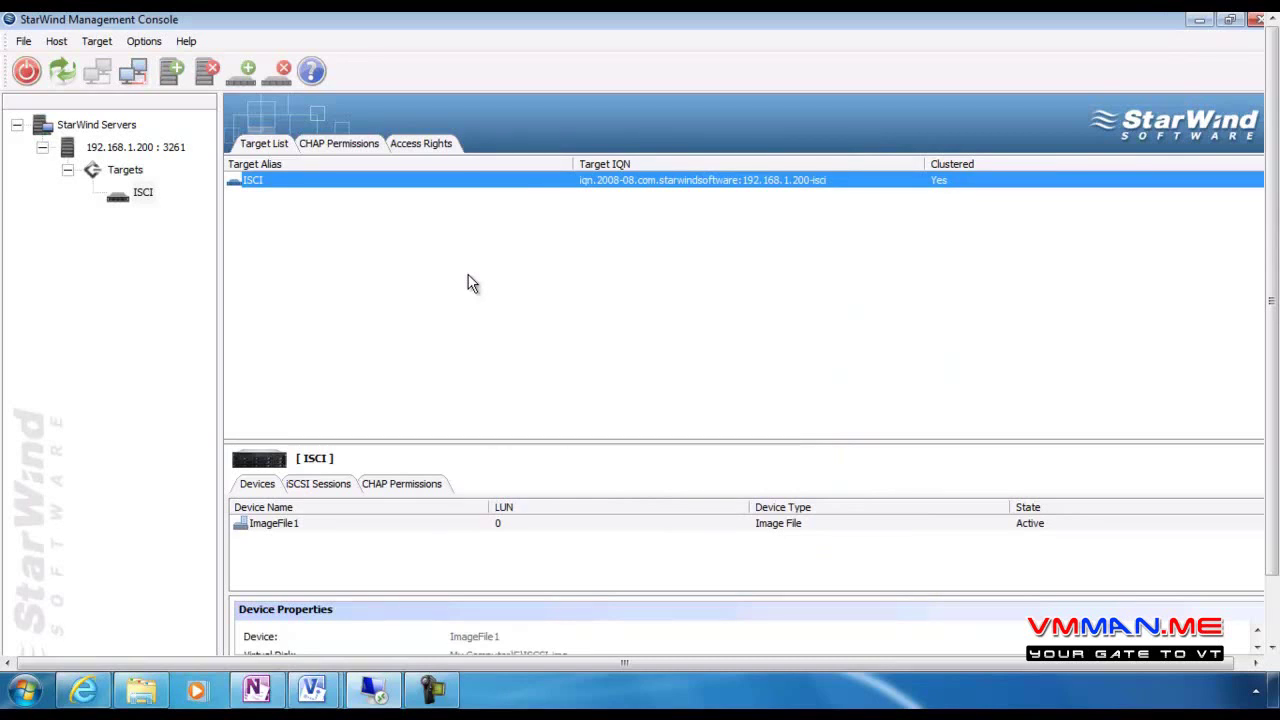
Deselect the ISCI target and show the guest's Administrative Tools submenu from Start
scroll(473, 284, "down", 2)
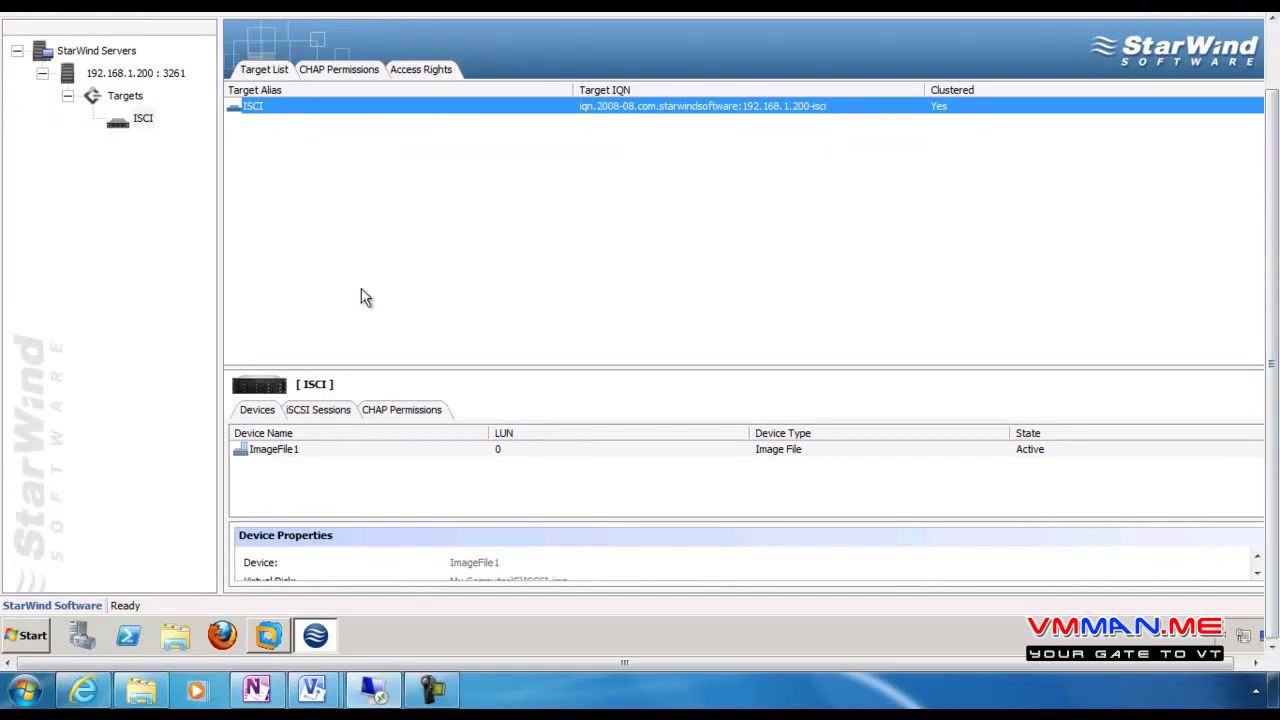
left_click(313, 231)
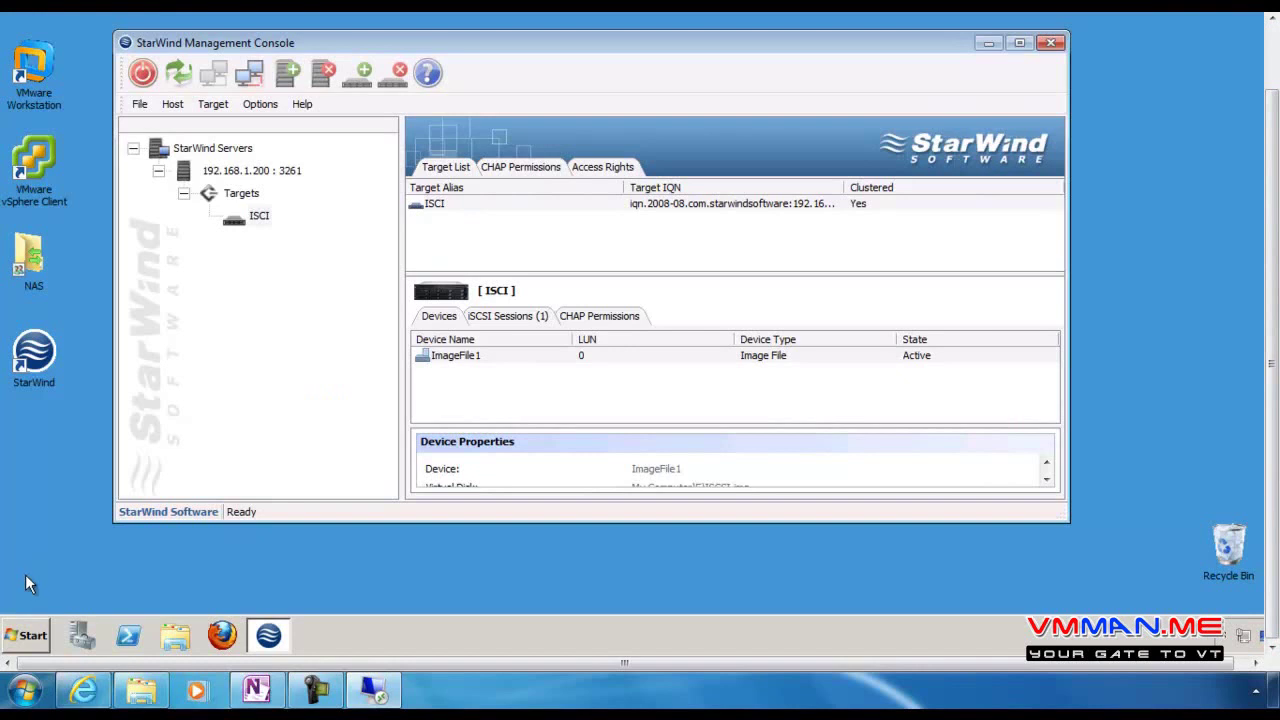
left_click(24, 636)
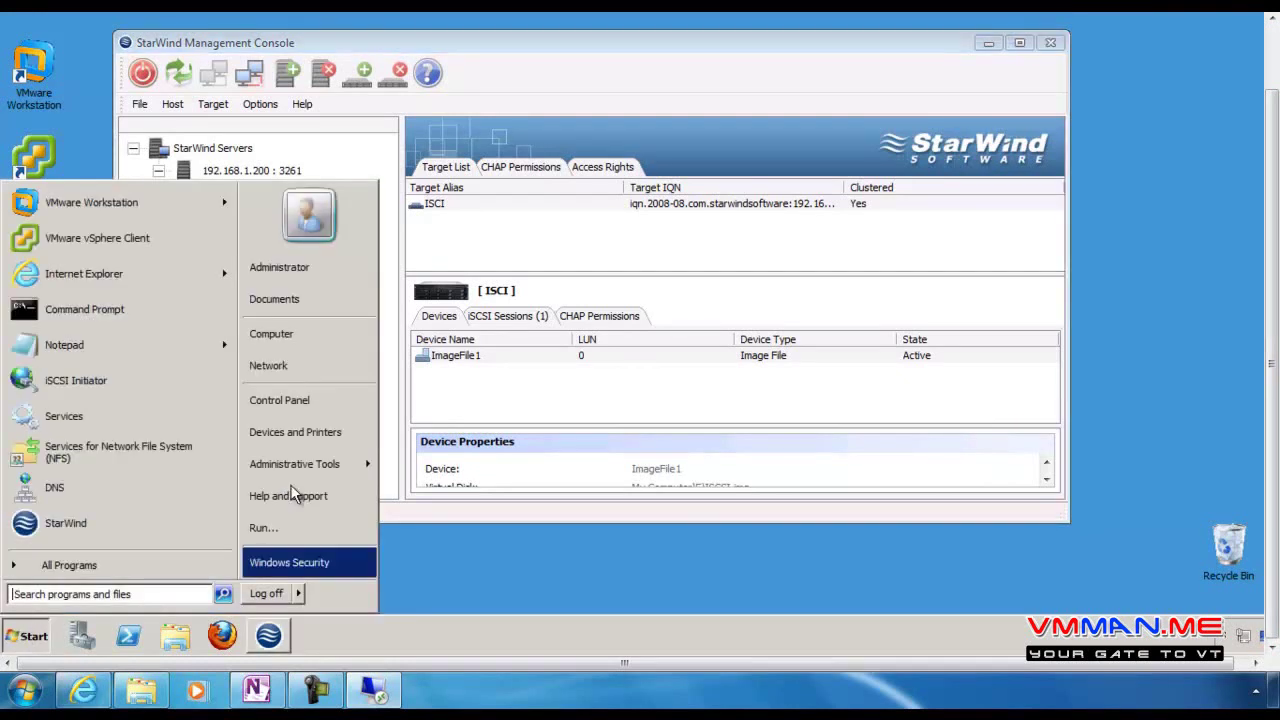
mouse_move(295, 468)
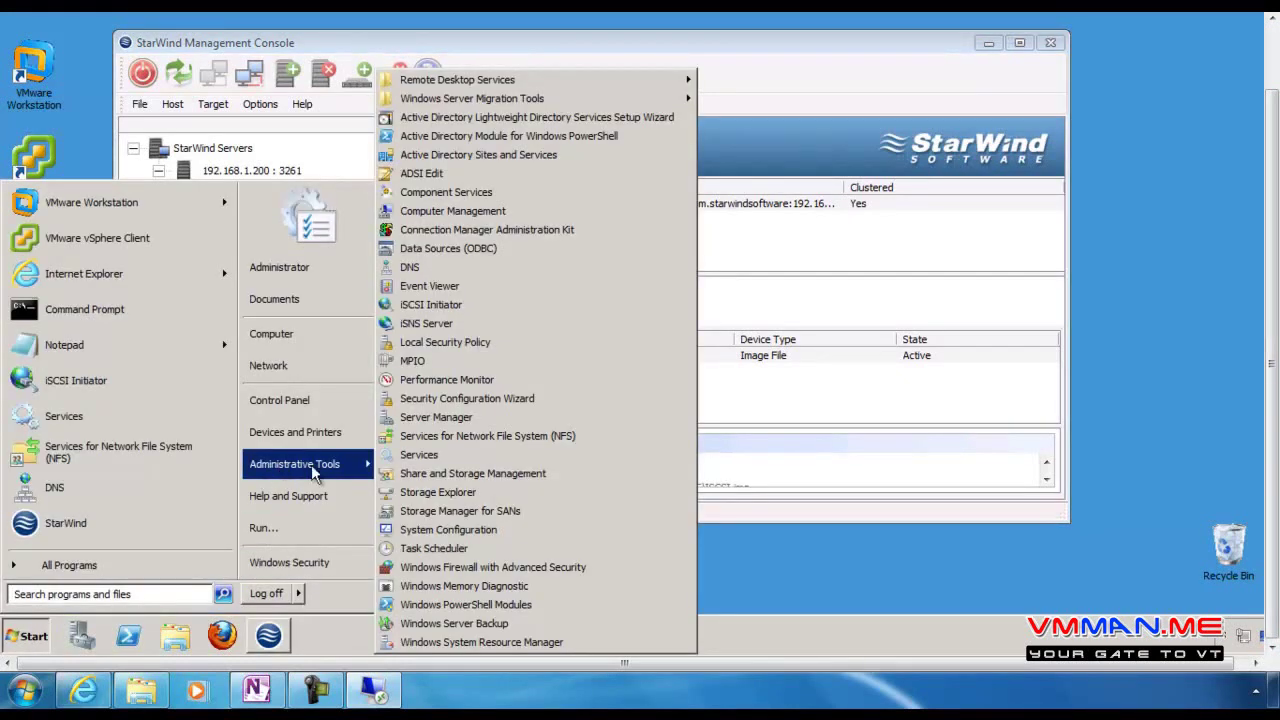
In iSCSI Initiator, disconnect the StarWind target and quick-connect to 192.168.1.200
left_click(457, 311)
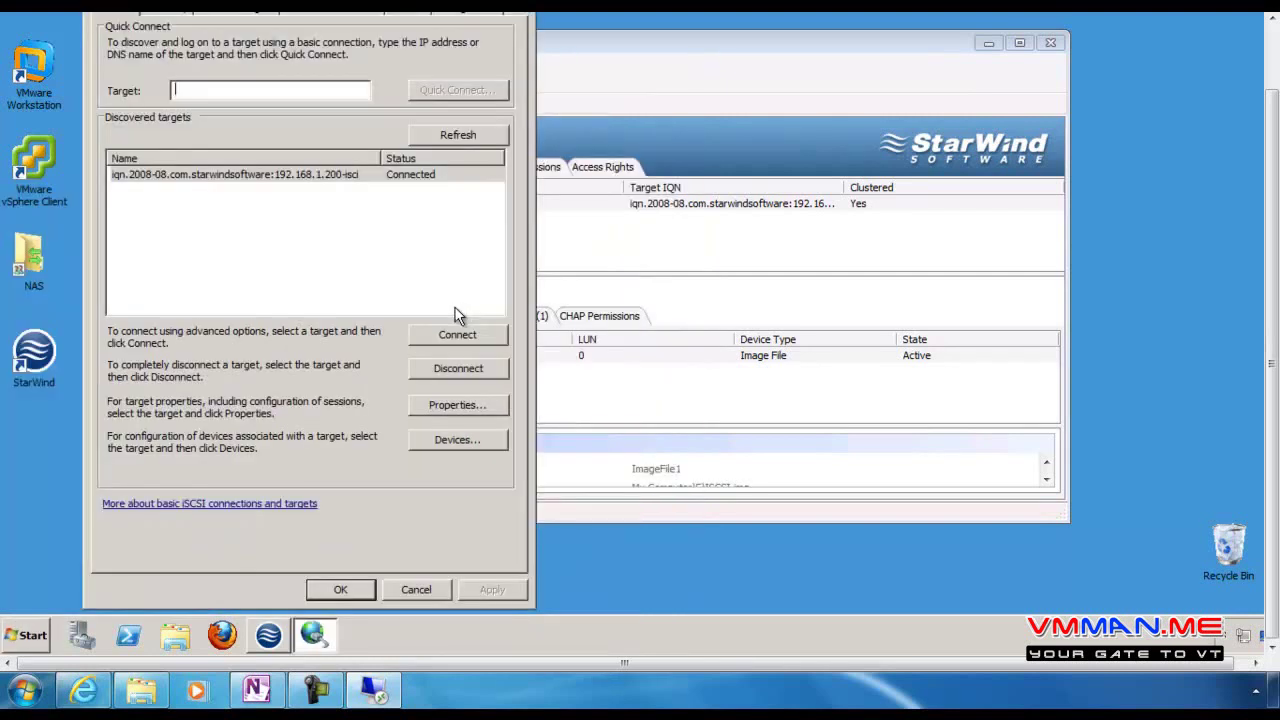
left_click(367, 172)
left_click(460, 370)
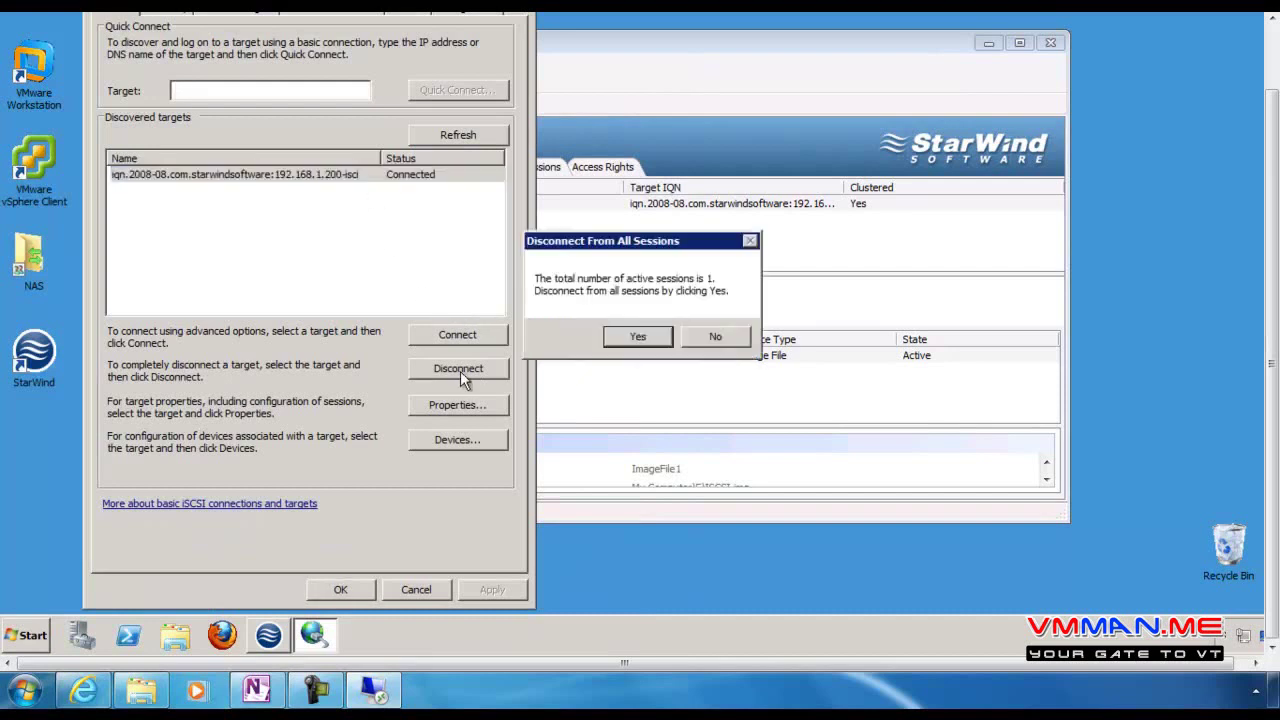
left_click(643, 336)
left_click(253, 89)
type("192.168.1.200")
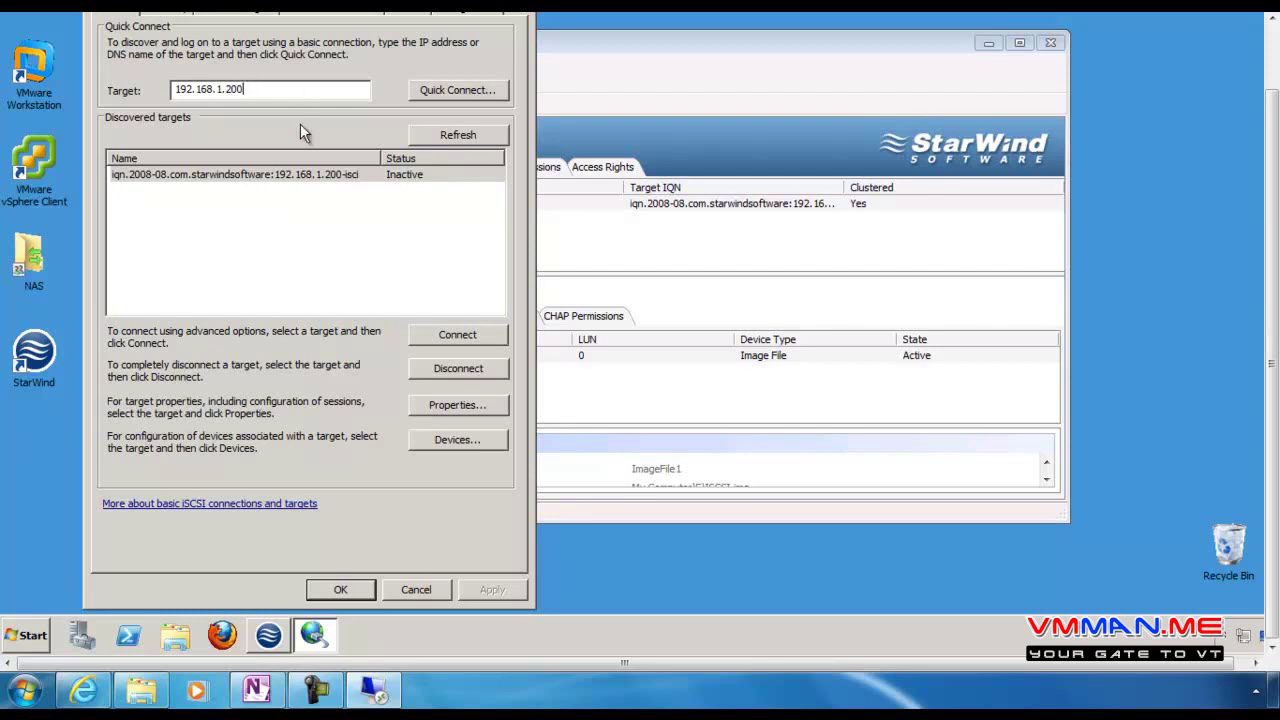
left_click(454, 95)
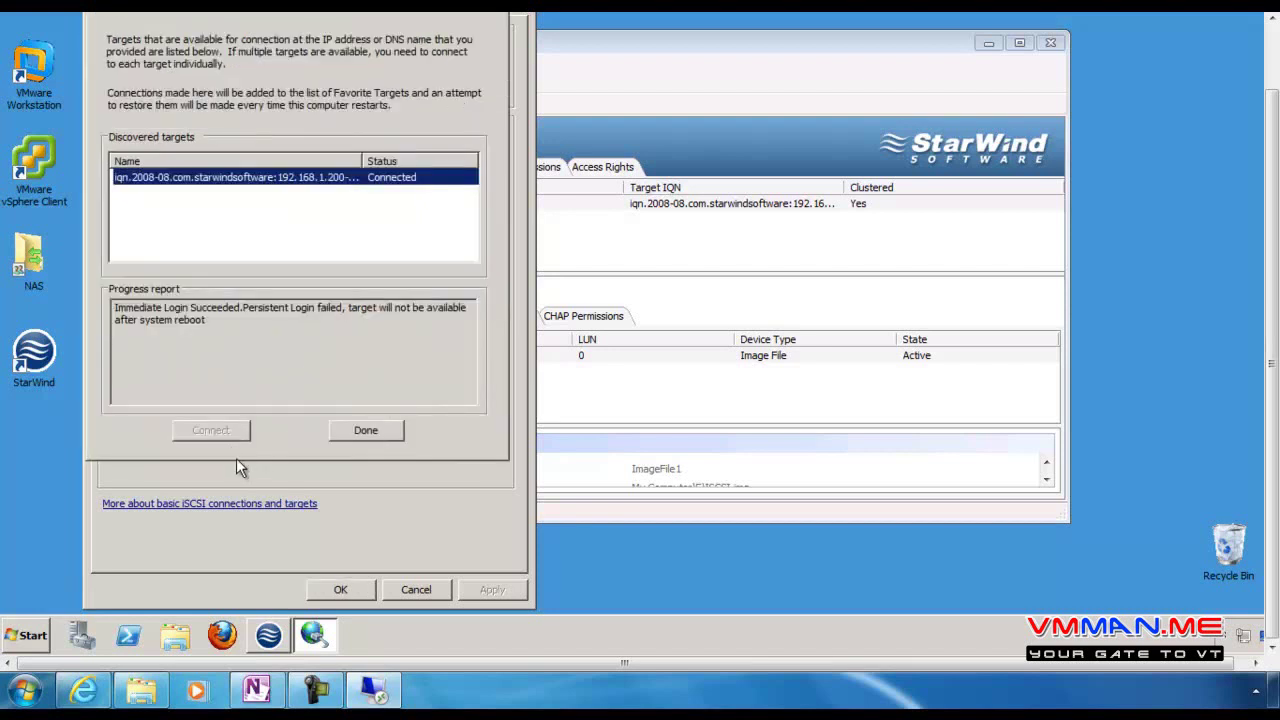
left_click(375, 432)
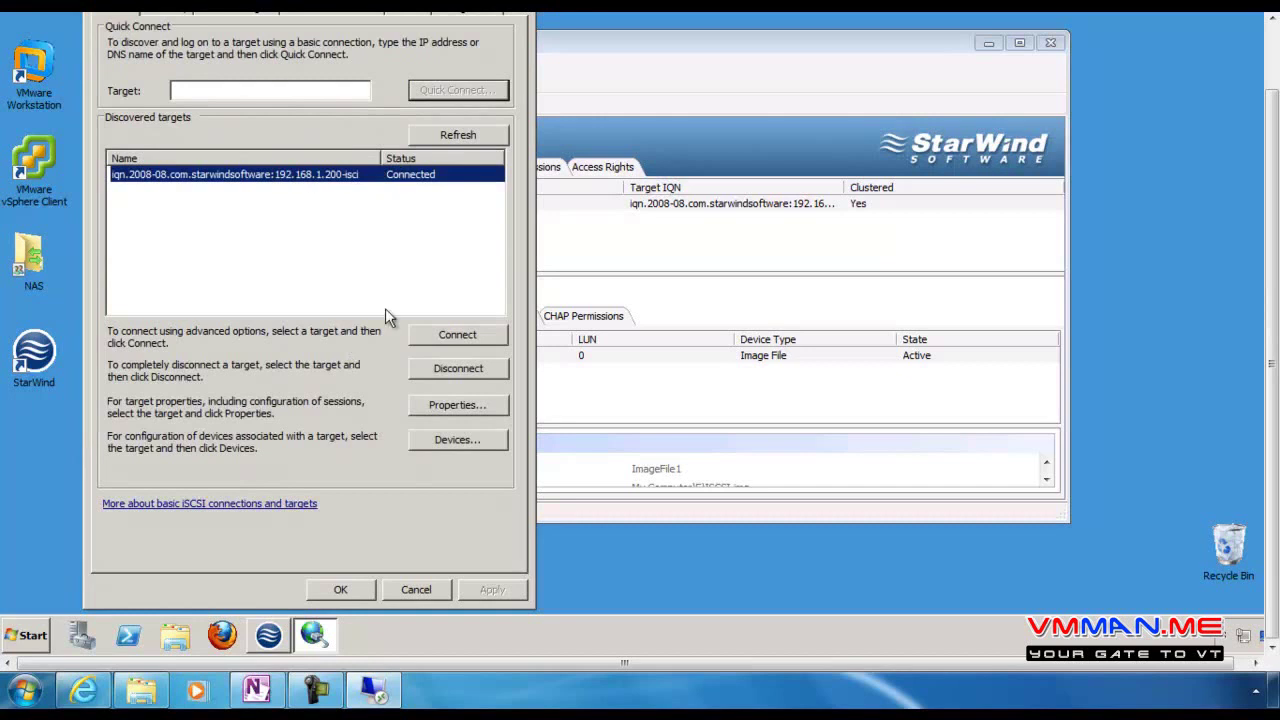
Check the 192.168.1.200 discovery portal, the StarWind favorite target, and the ISCI target's actions
scroll(330, 250, "up", 2)
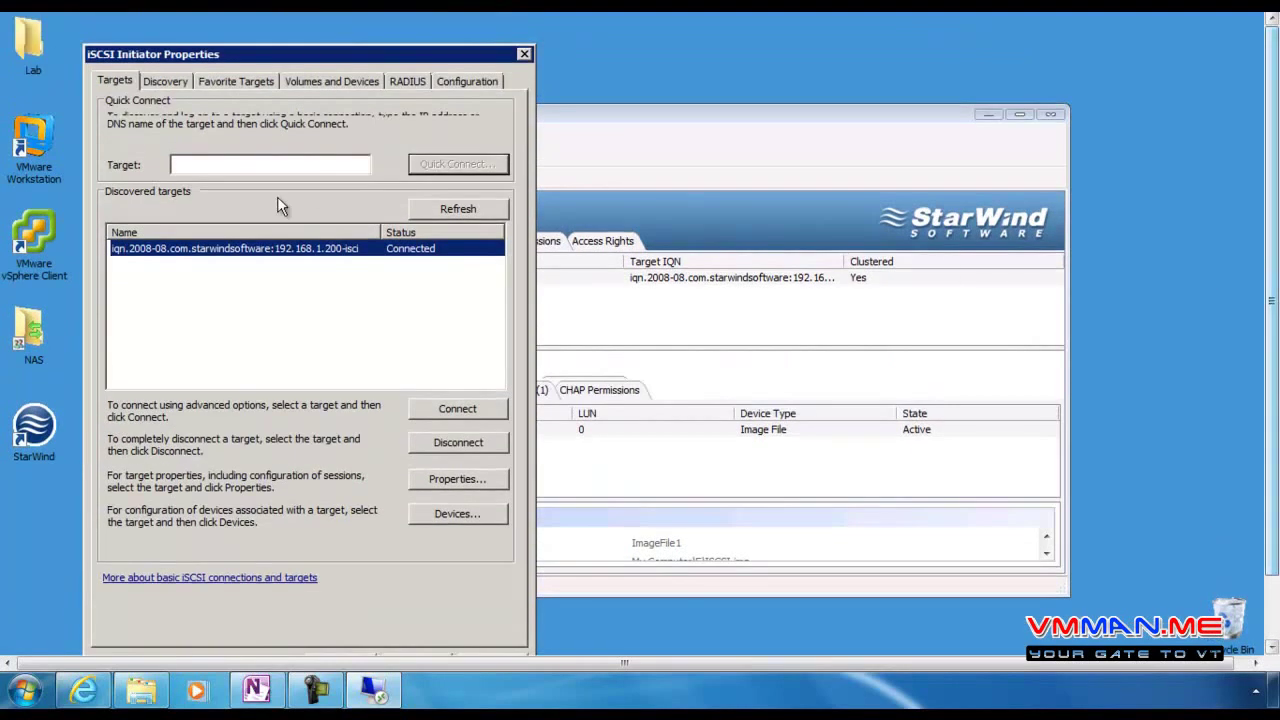
left_click(176, 84)
left_click(236, 178)
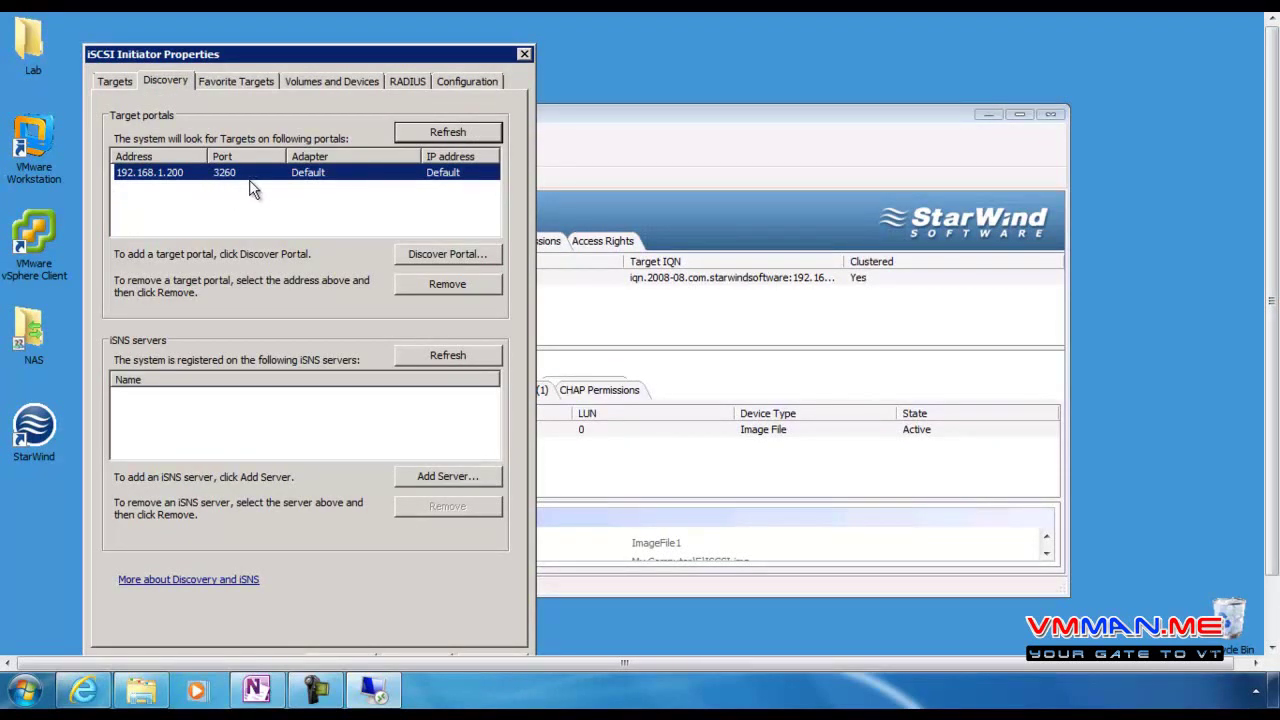
left_click(243, 81)
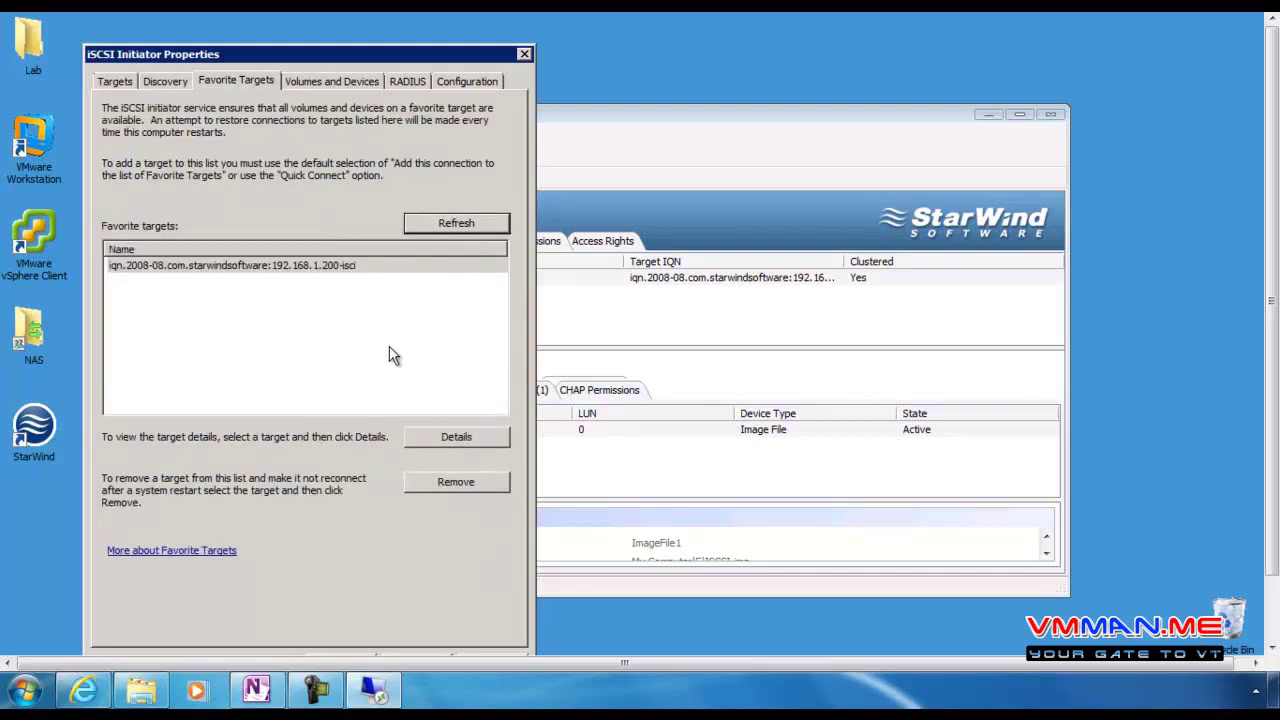
left_click(312, 274)
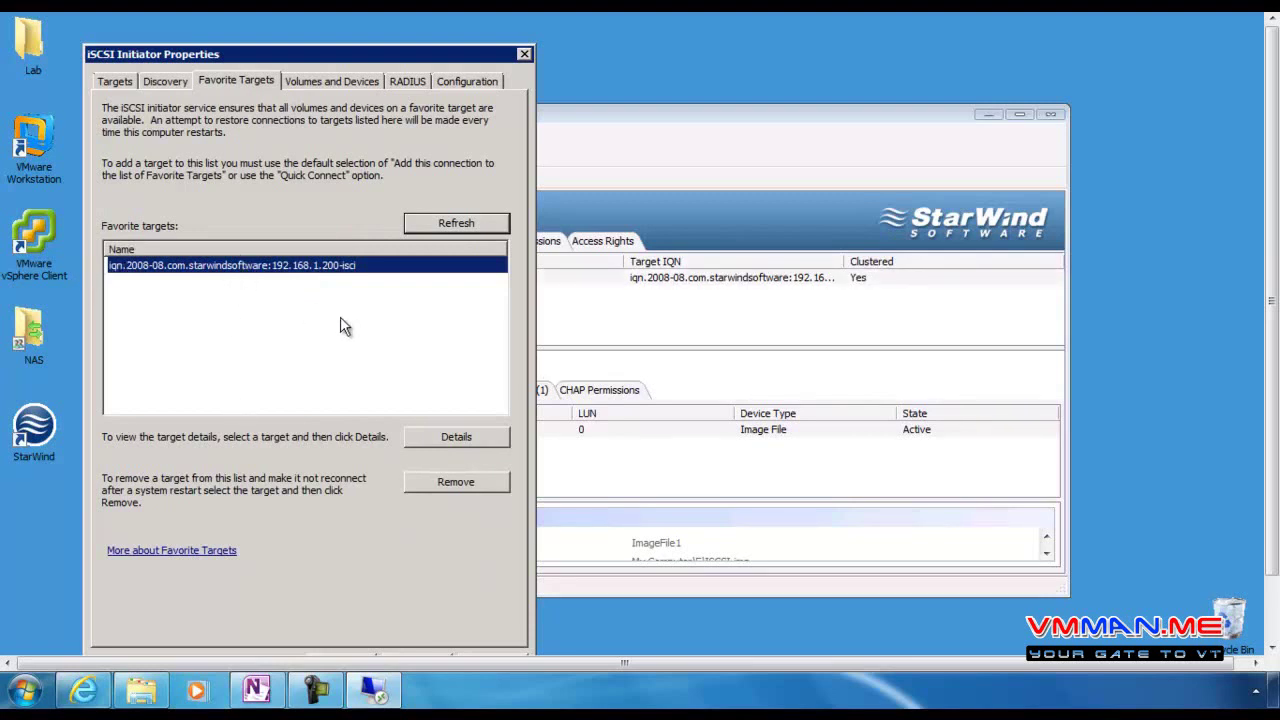
left_click(621, 326)
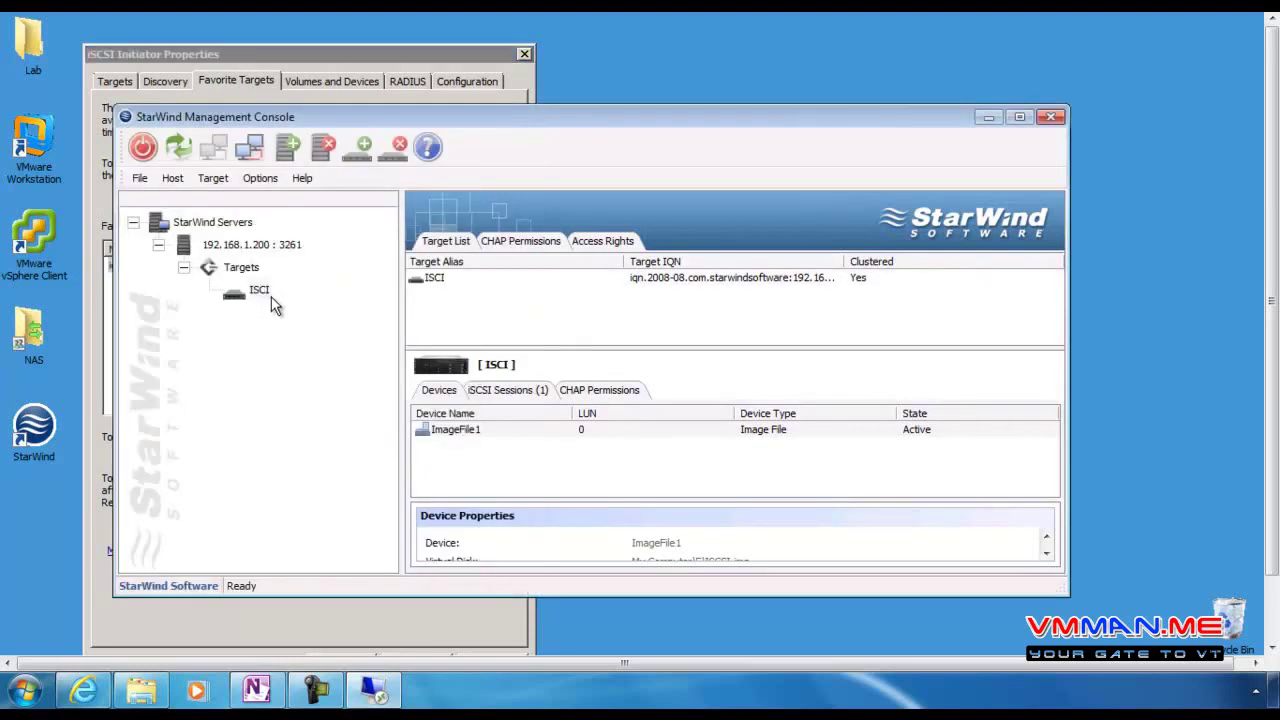
right_click(253, 270)
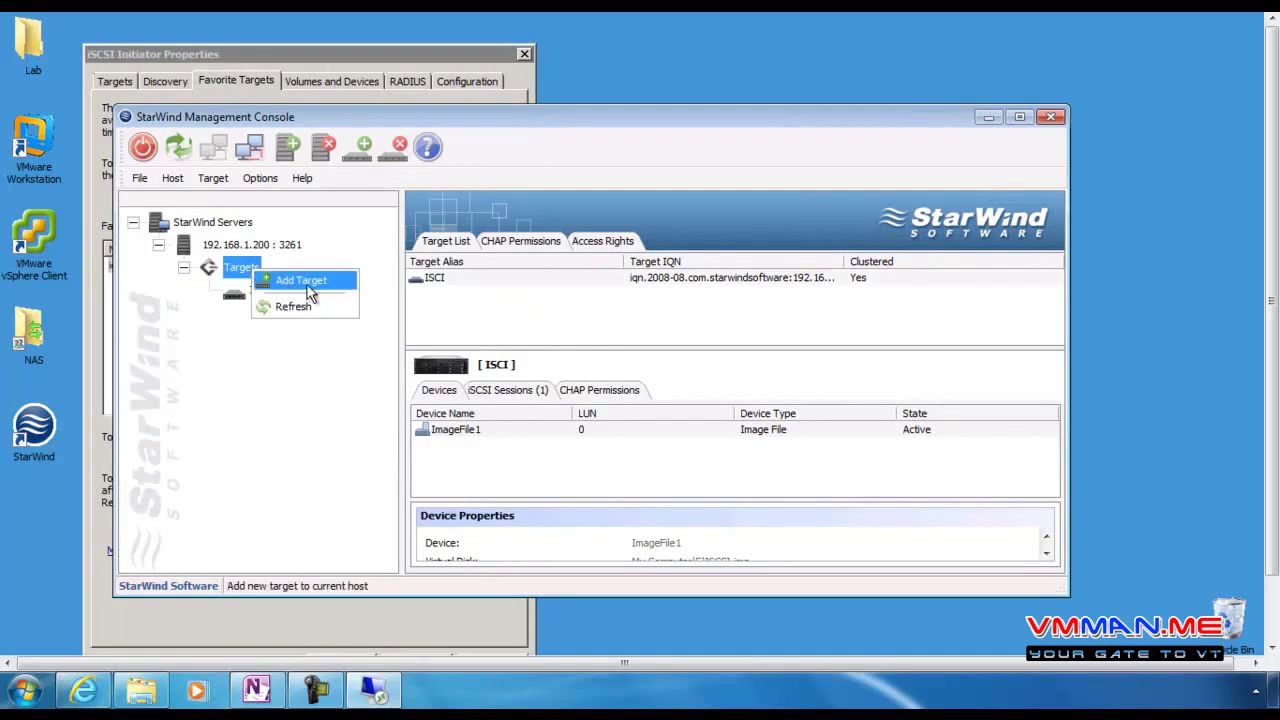
right_click(222, 293)
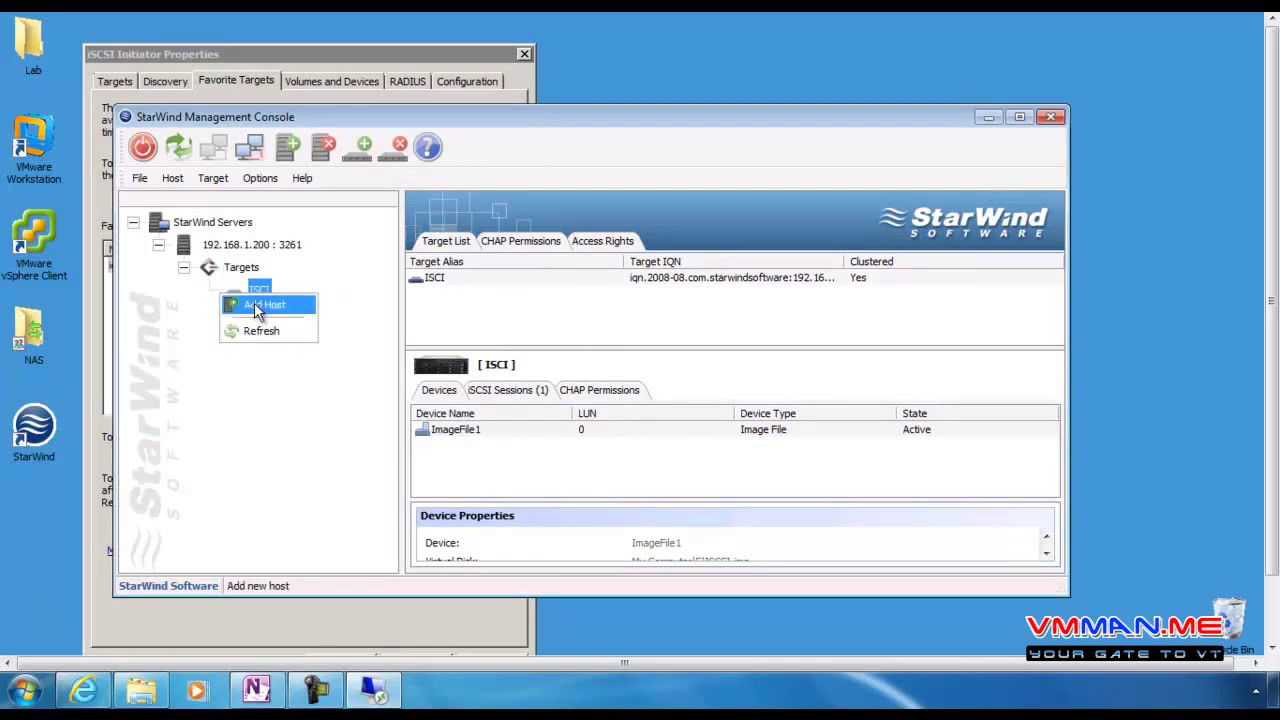
left_click(106, 364)
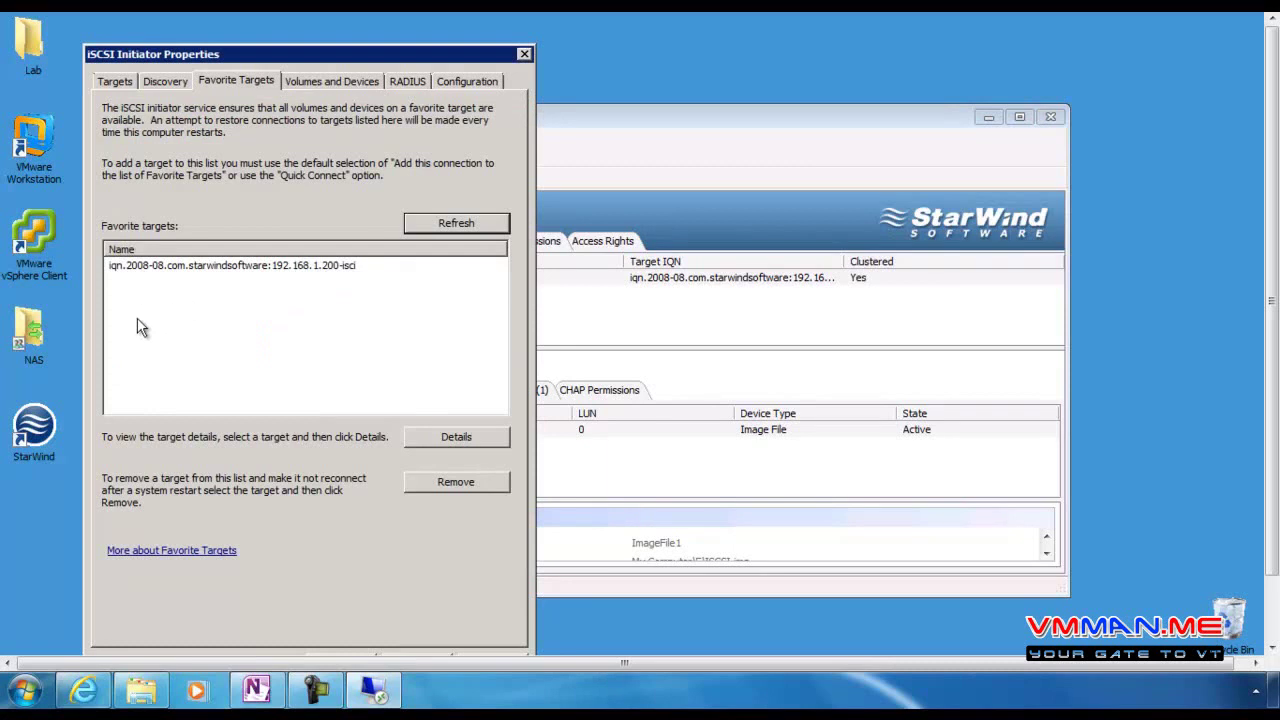
Auto-configure the iSCSI disk into Volumes and Devices, review RADIUS and Configuration, and save
left_click(330, 80)
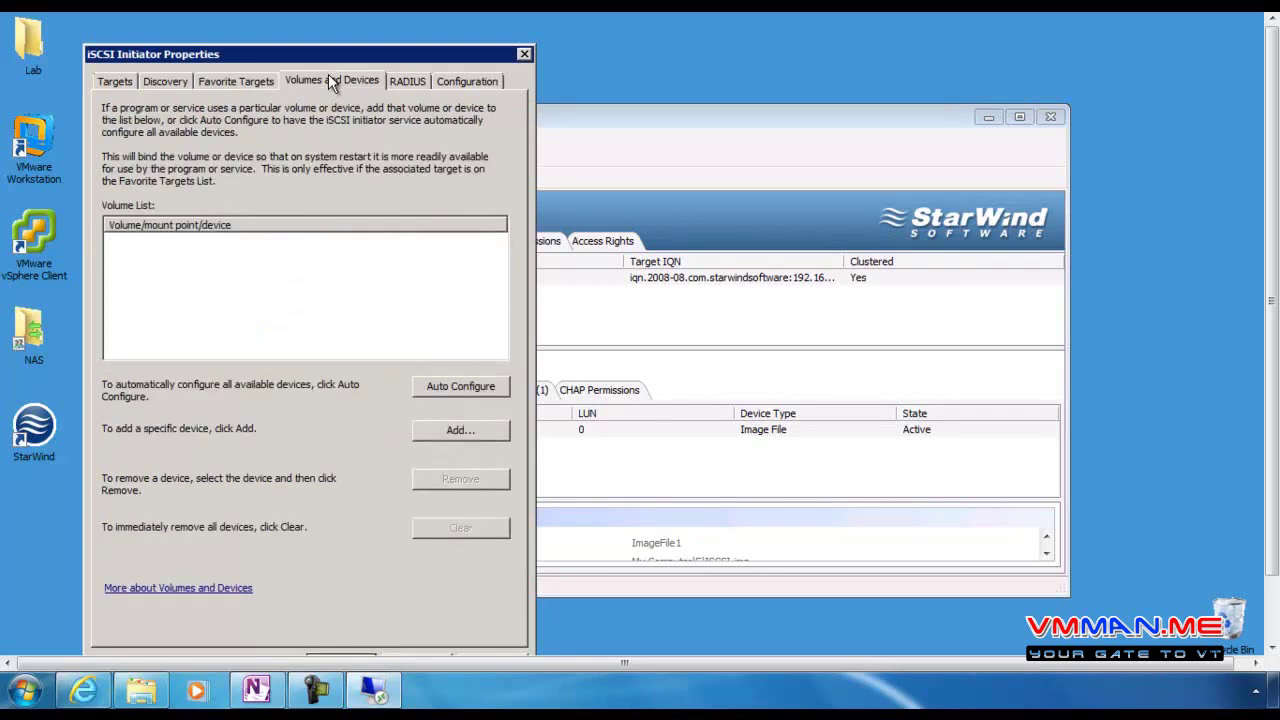
left_click(469, 393)
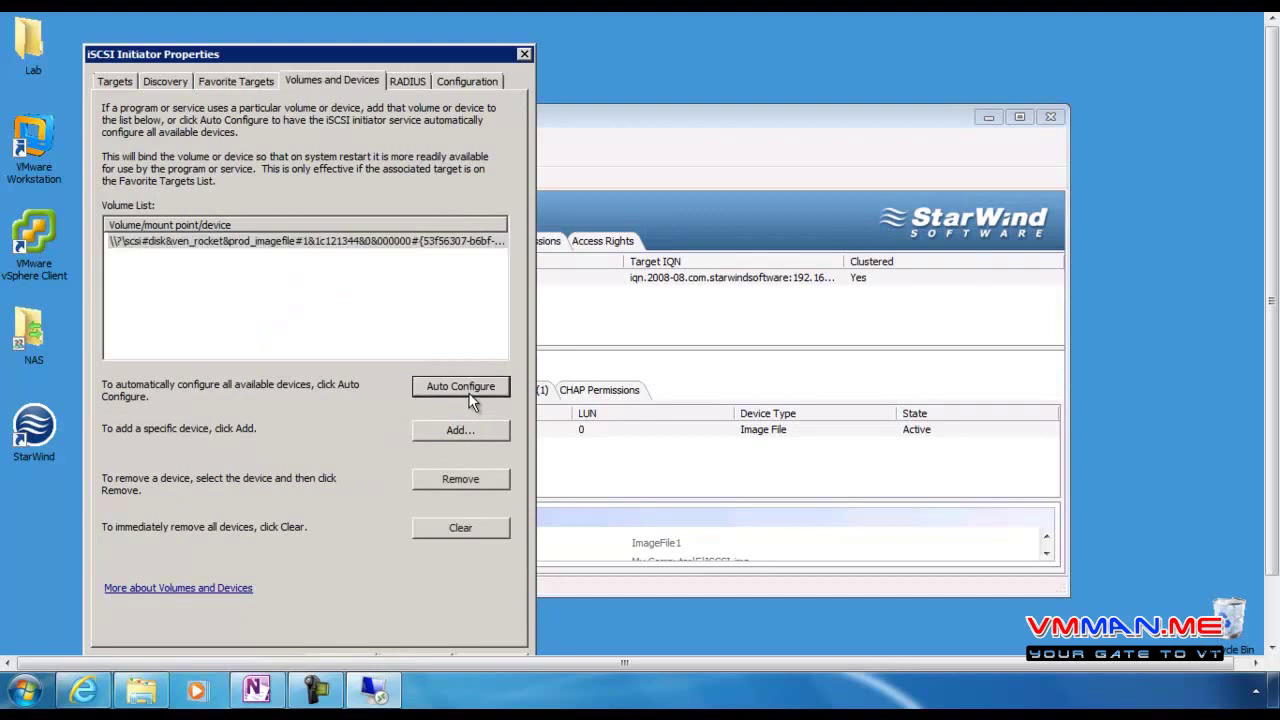
left_click(372, 240)
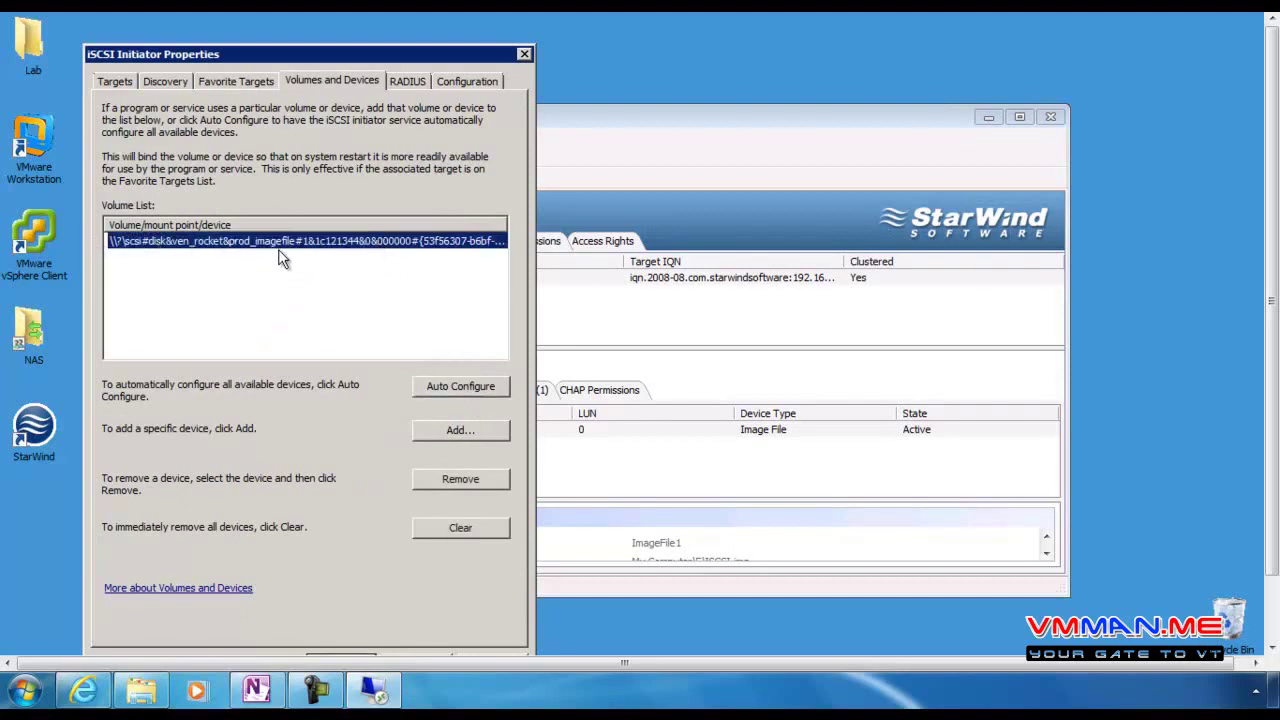
left_click(397, 81)
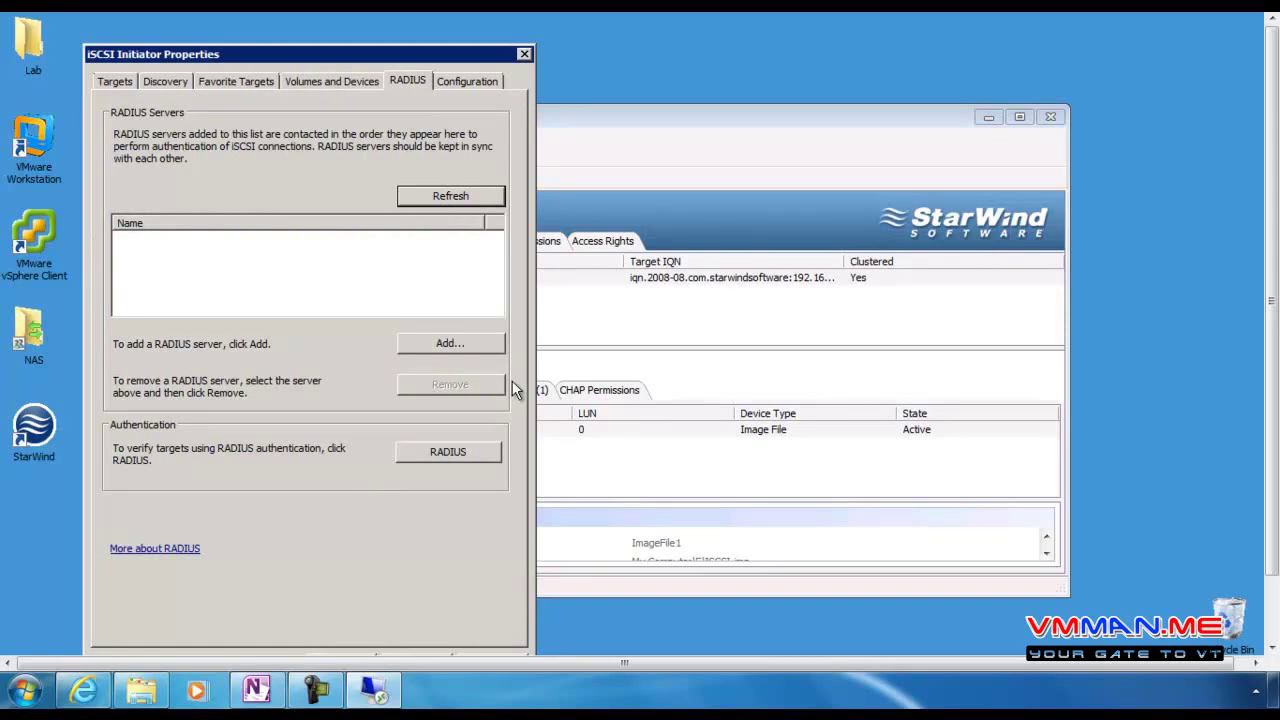
left_click(463, 83)
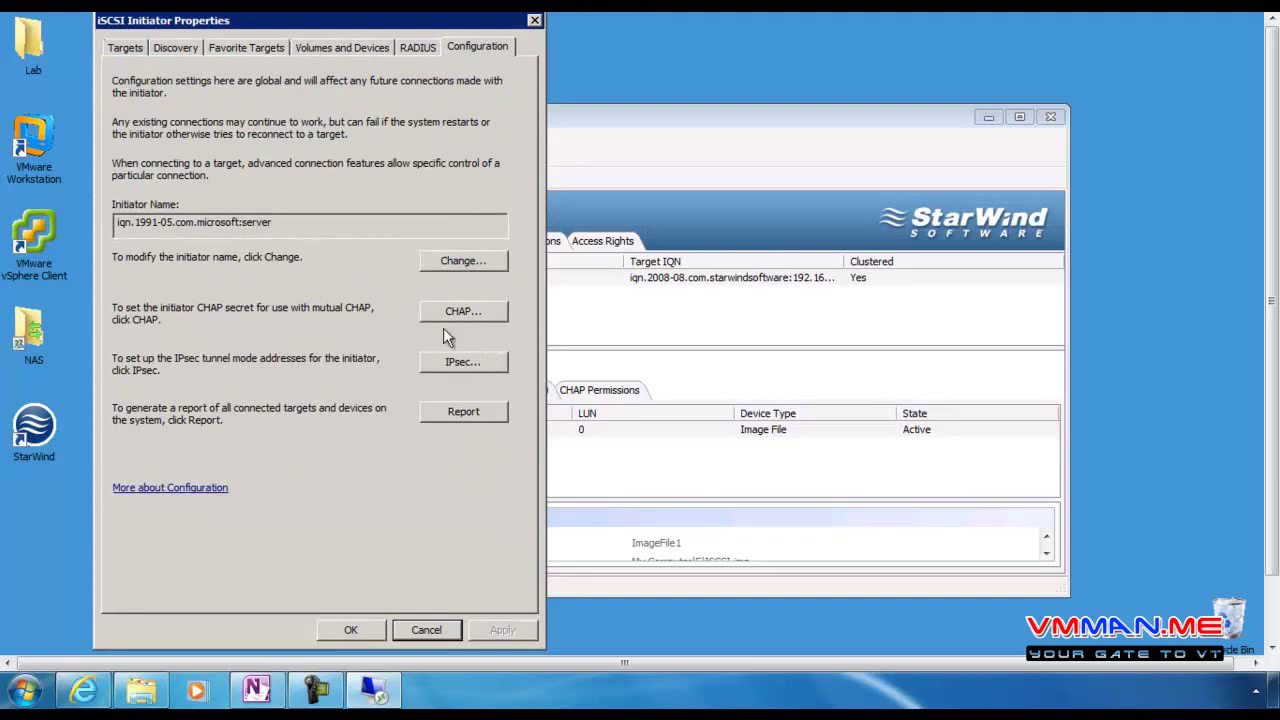
left_click(340, 628)
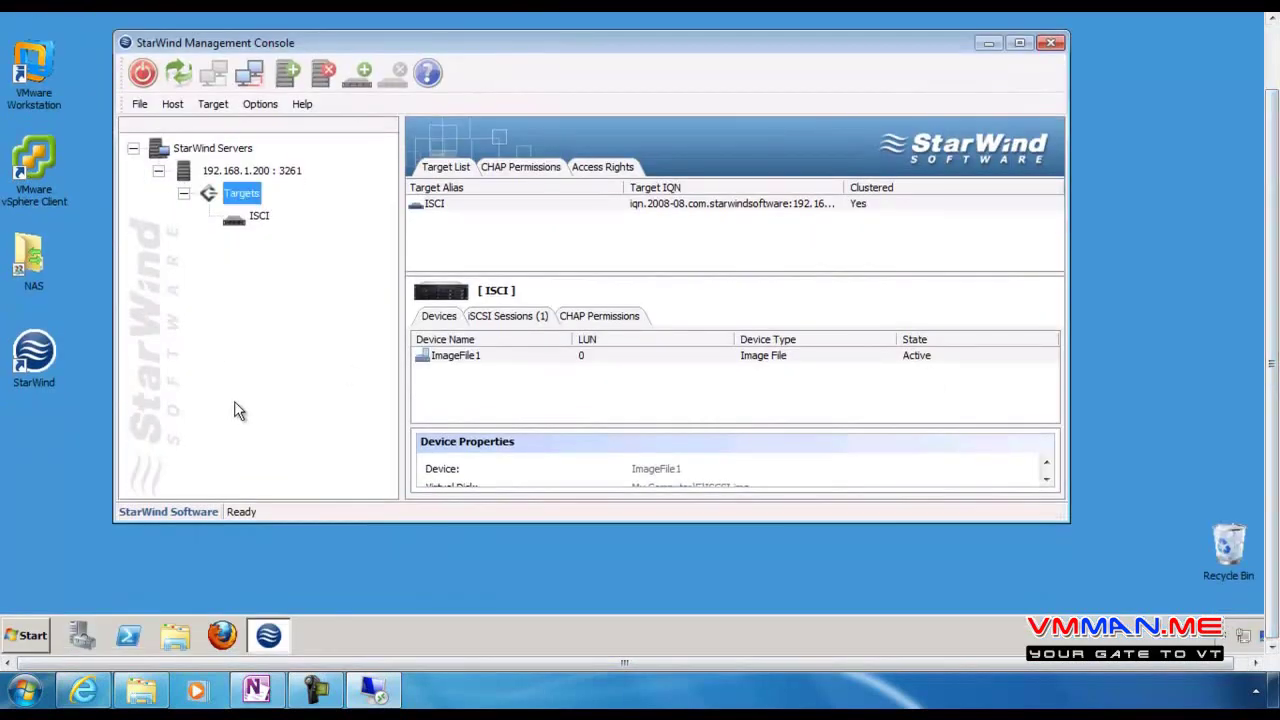
Manage the Computer and view Storage > Disk Management showing the offline 4.88 GB Disk 1
left_click(247, 226)
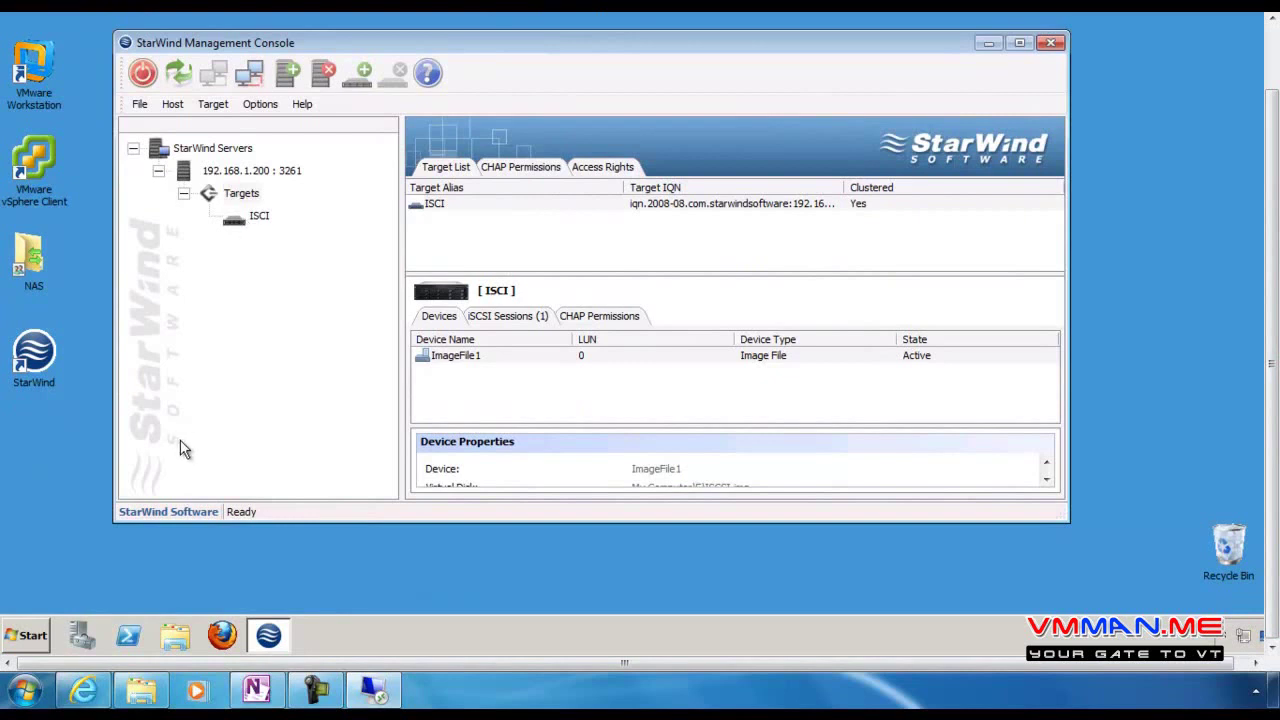
left_click(14, 636)
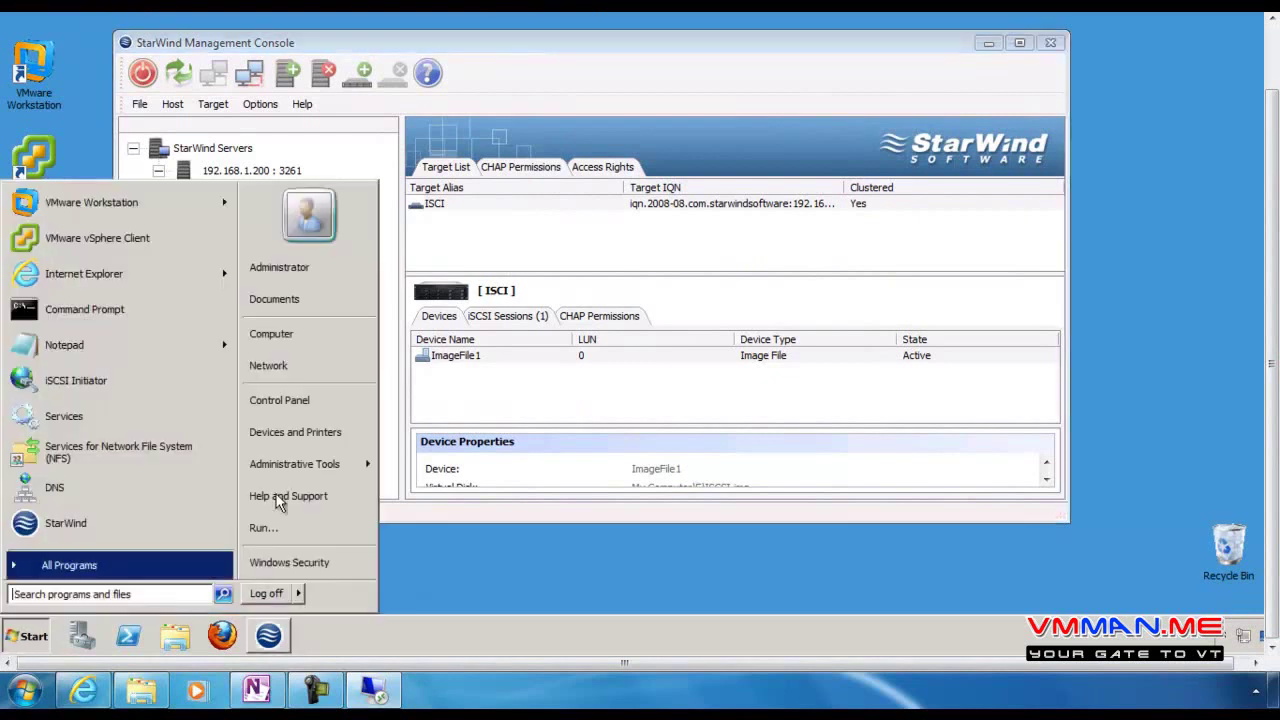
right_click(313, 336)
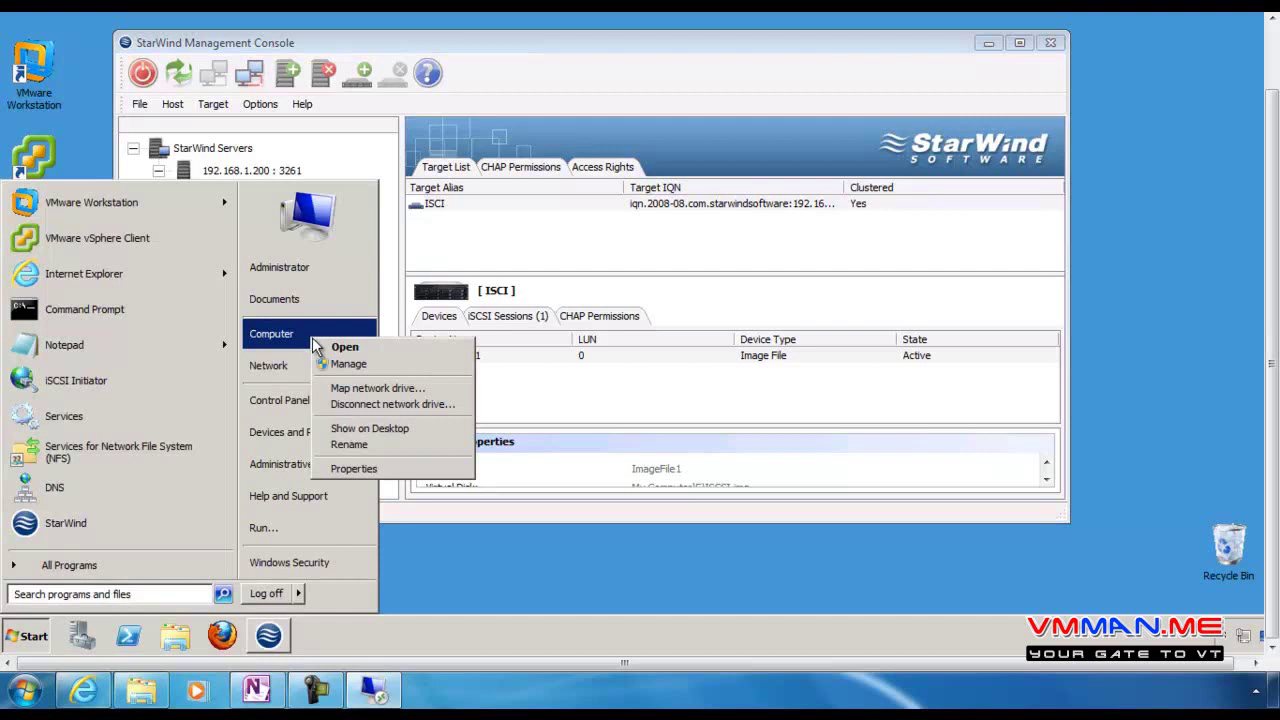
left_click(457, 364)
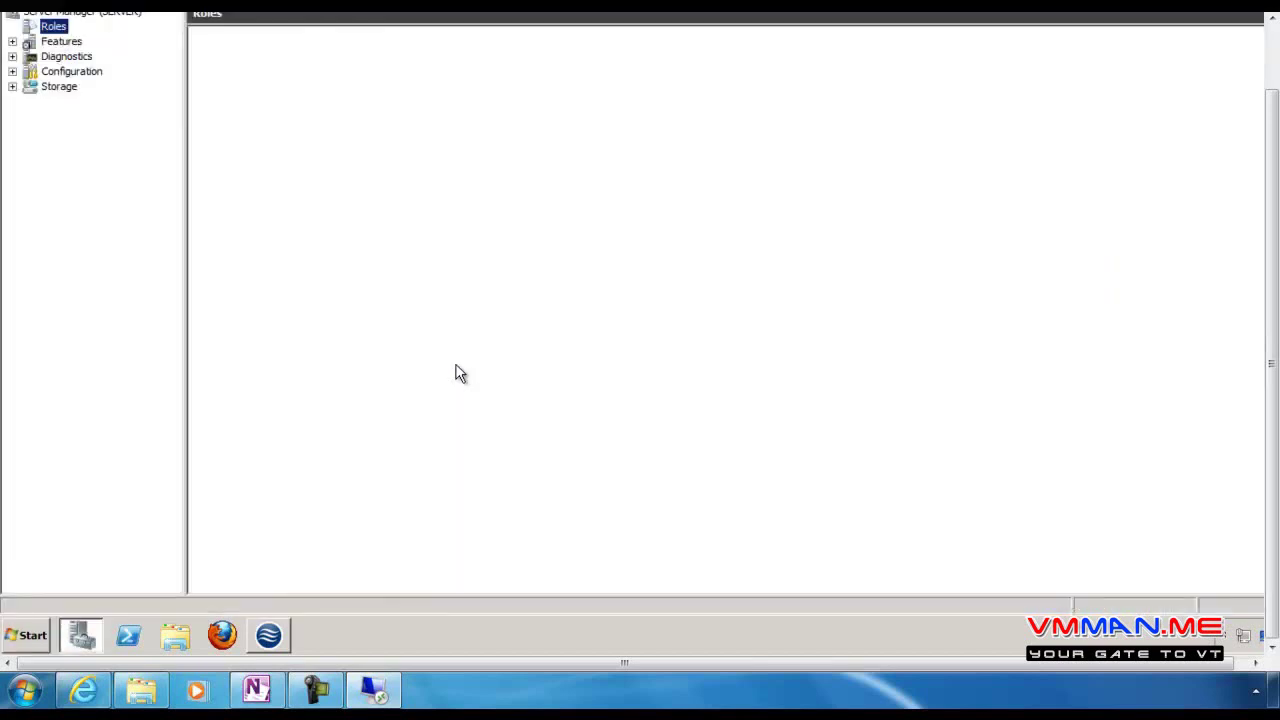
left_click(55, 88)
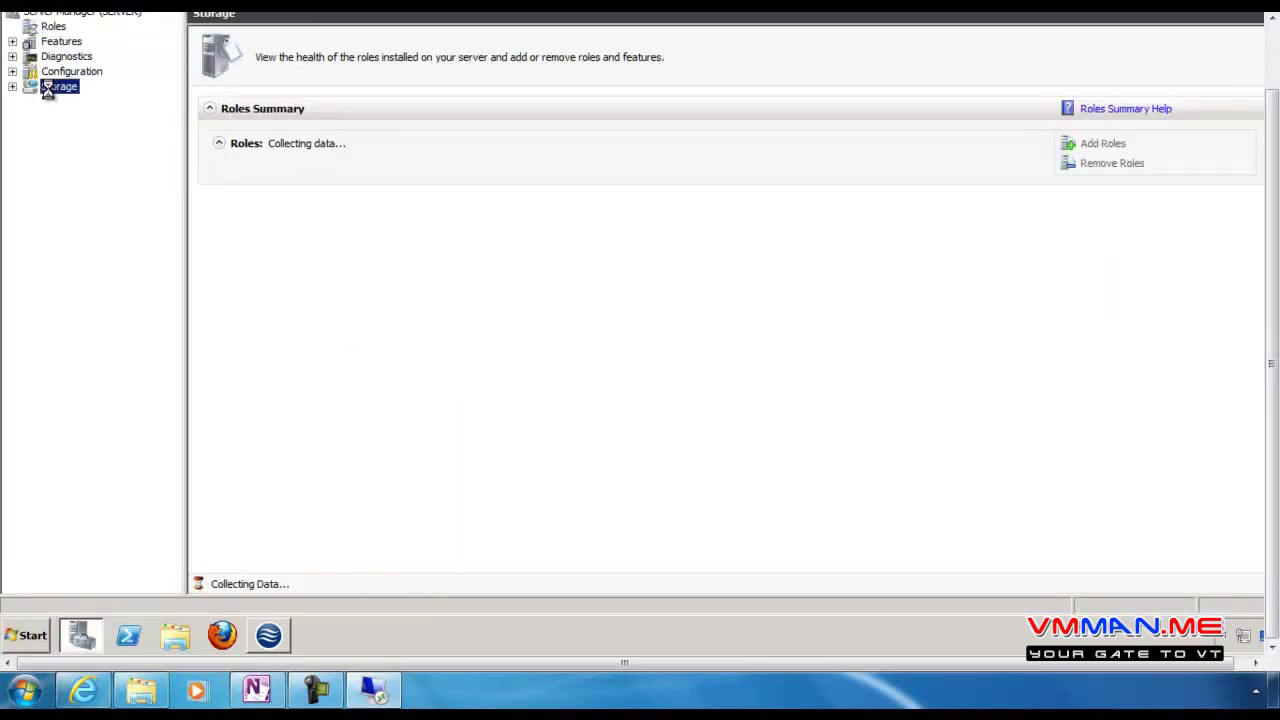
left_click(12, 88)
left_click(68, 134)
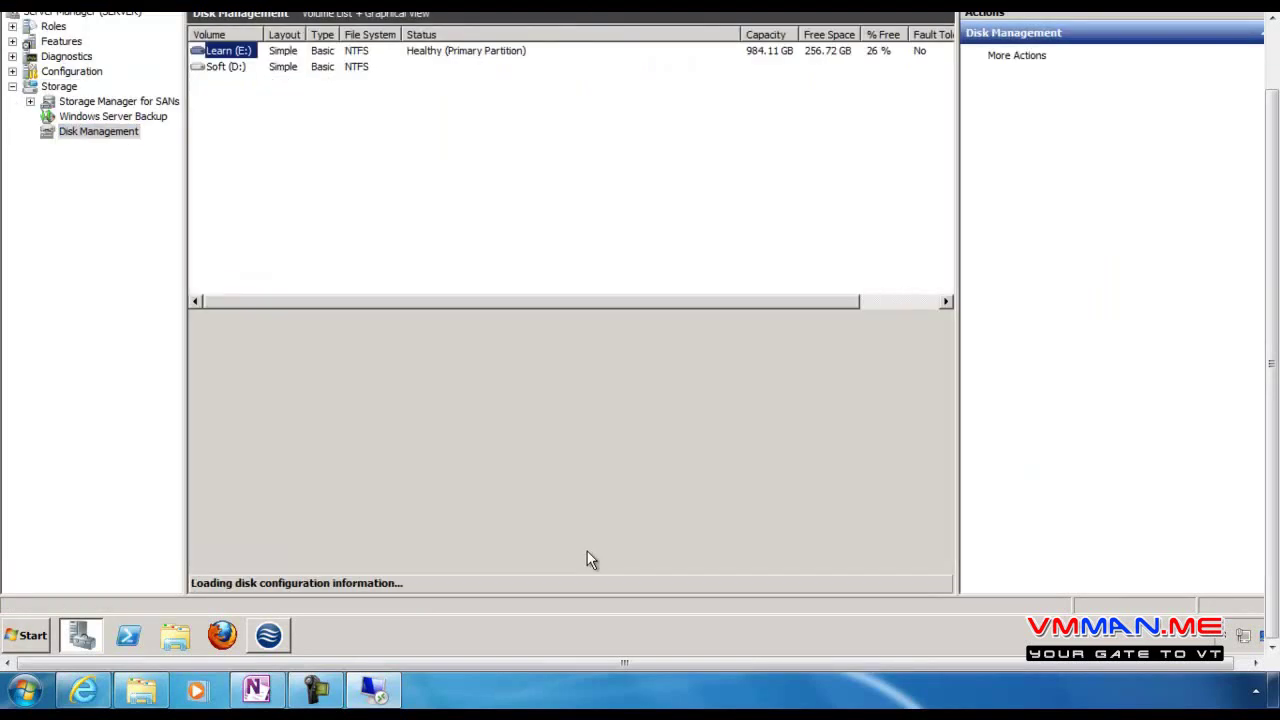
left_click(242, 418)
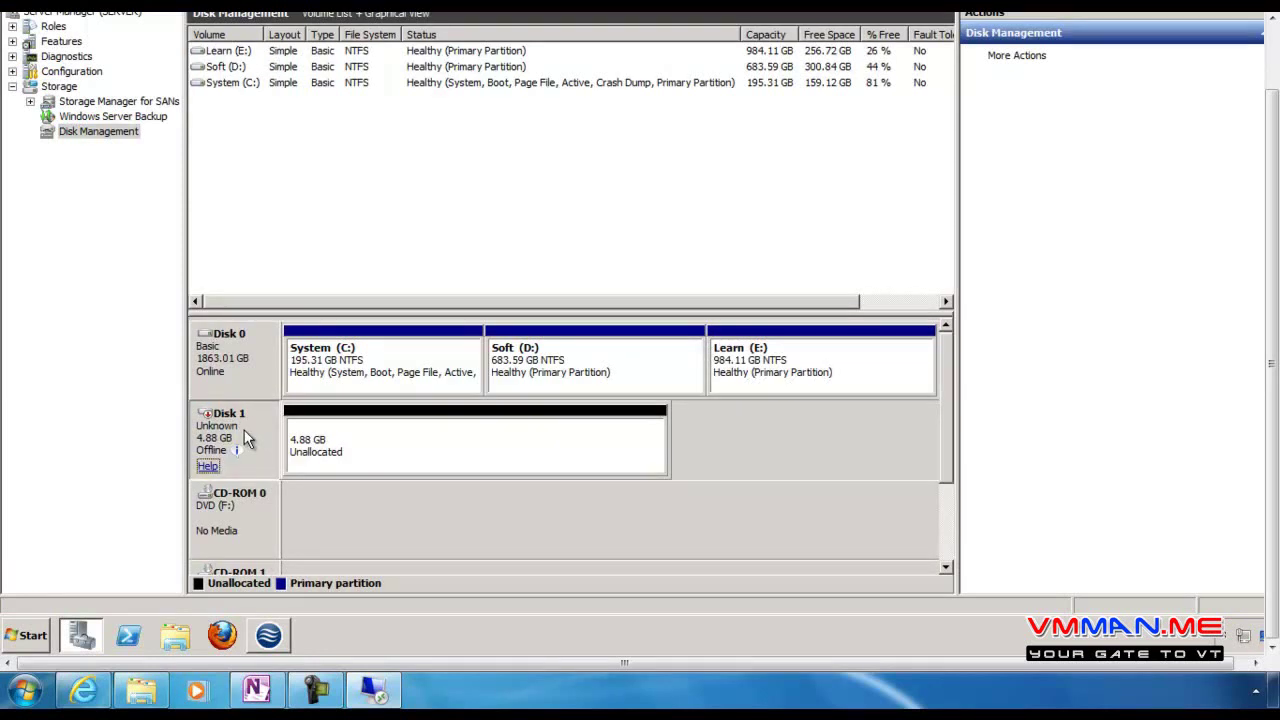
mouse_move(205, 449)
Bring Disk 1 online and initialize it
right_click(233, 444)
left_click(271, 456)
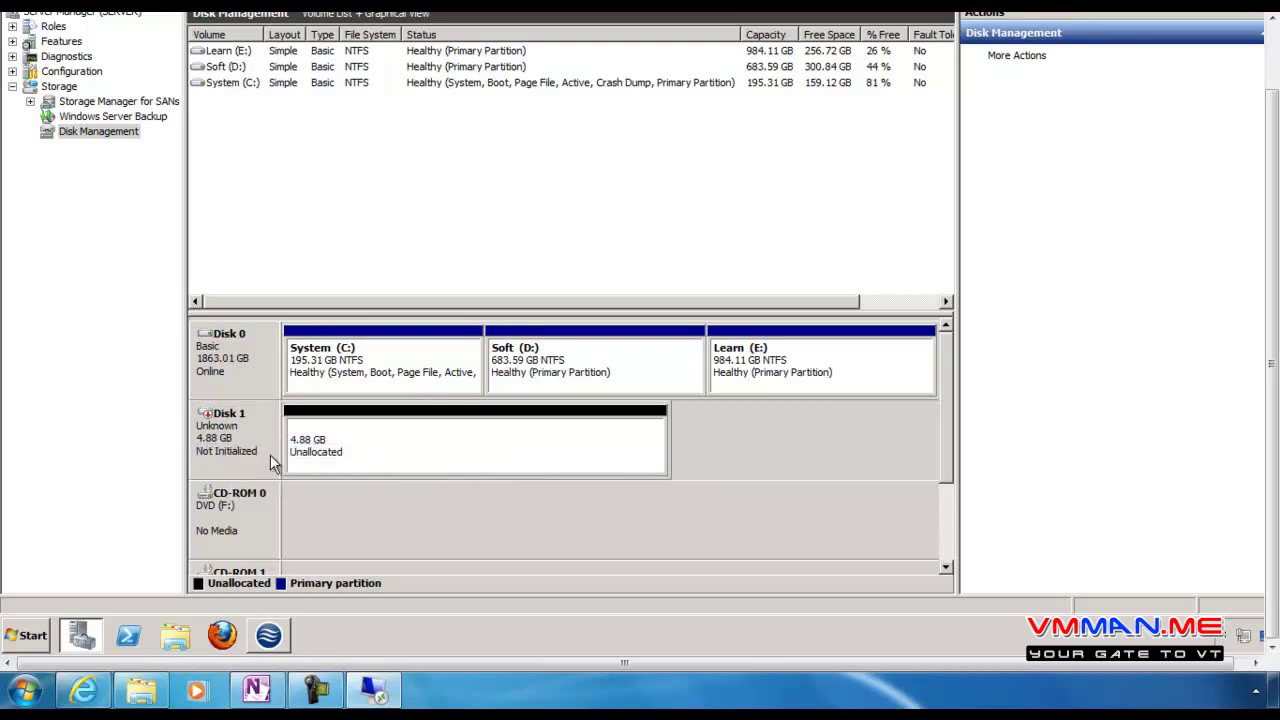
right_click(245, 427)
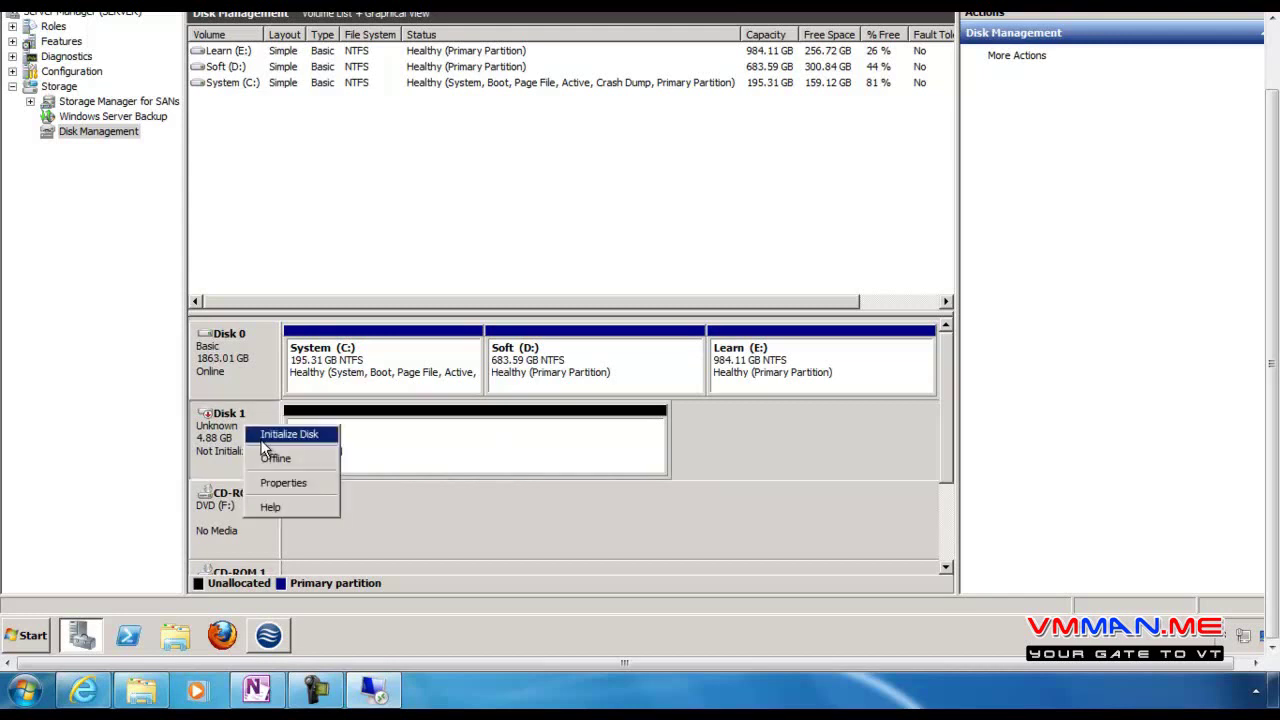
left_click(266, 435)
left_click(714, 394)
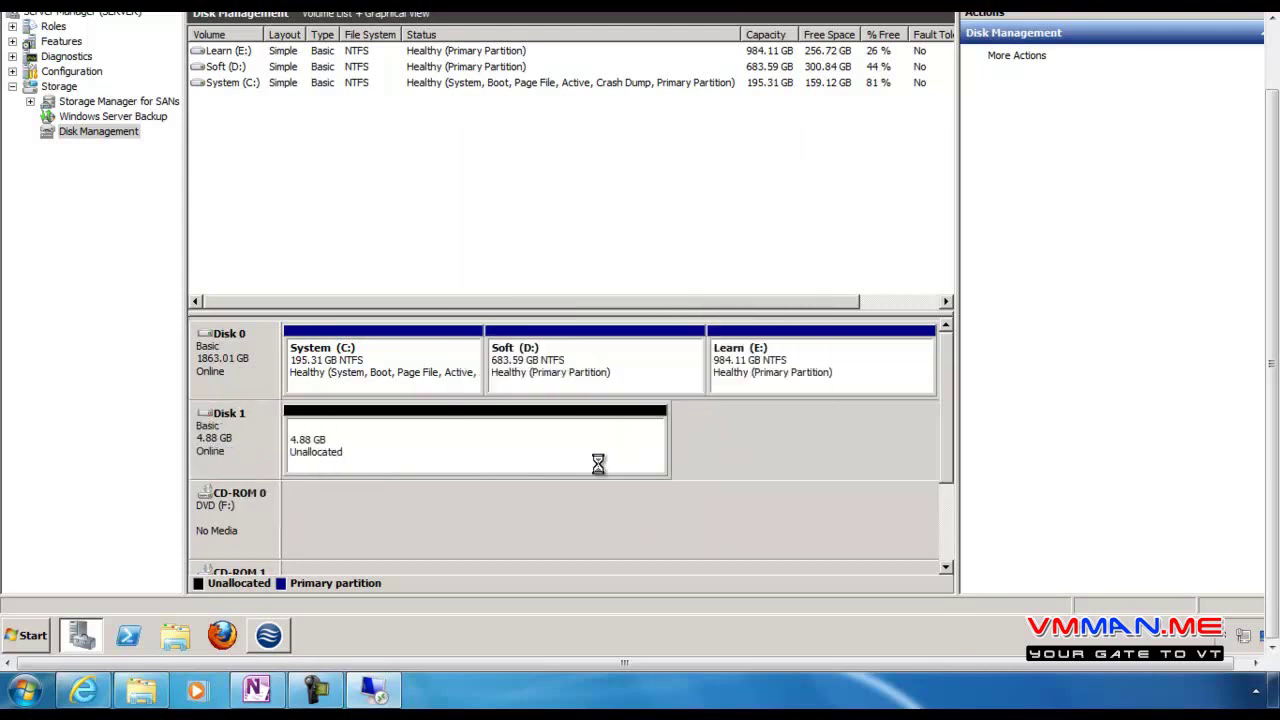
Create a 4.88 GB NTFS quick-formatted simple volume on Disk 1 with drive letter H
right_click(409, 439)
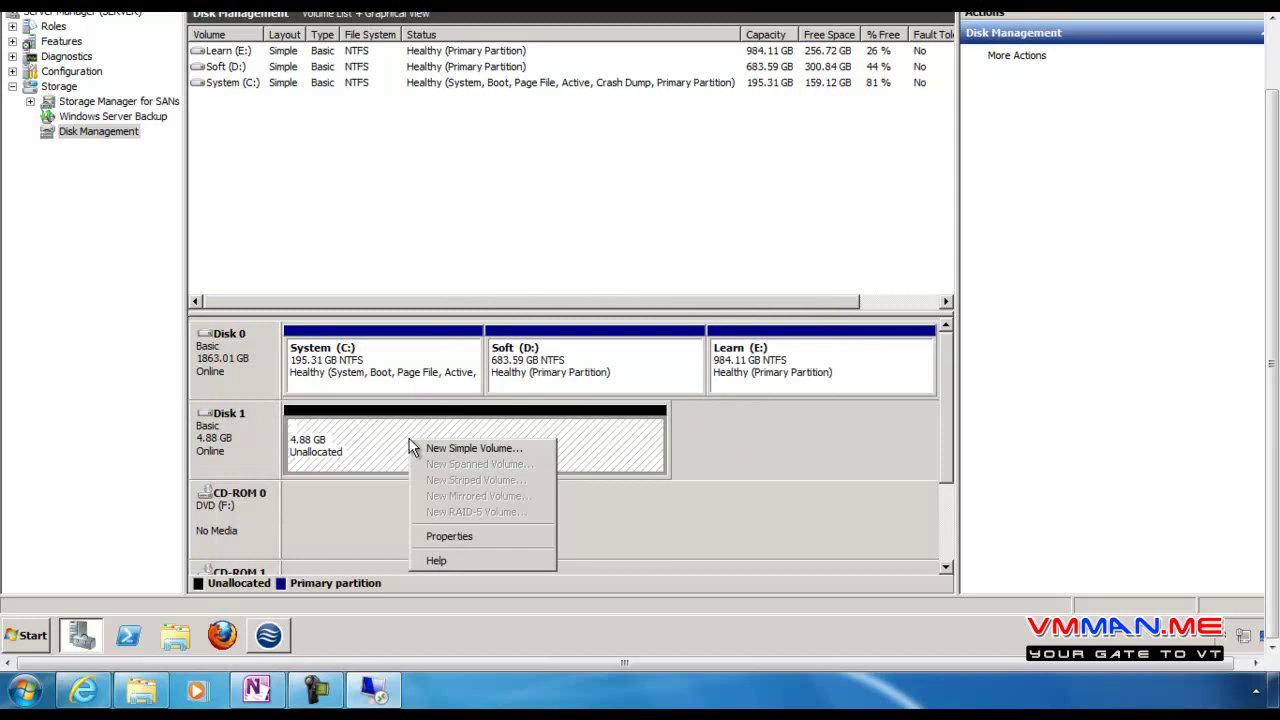
left_click(480, 455)
left_click(552, 385)
left_click(560, 379)
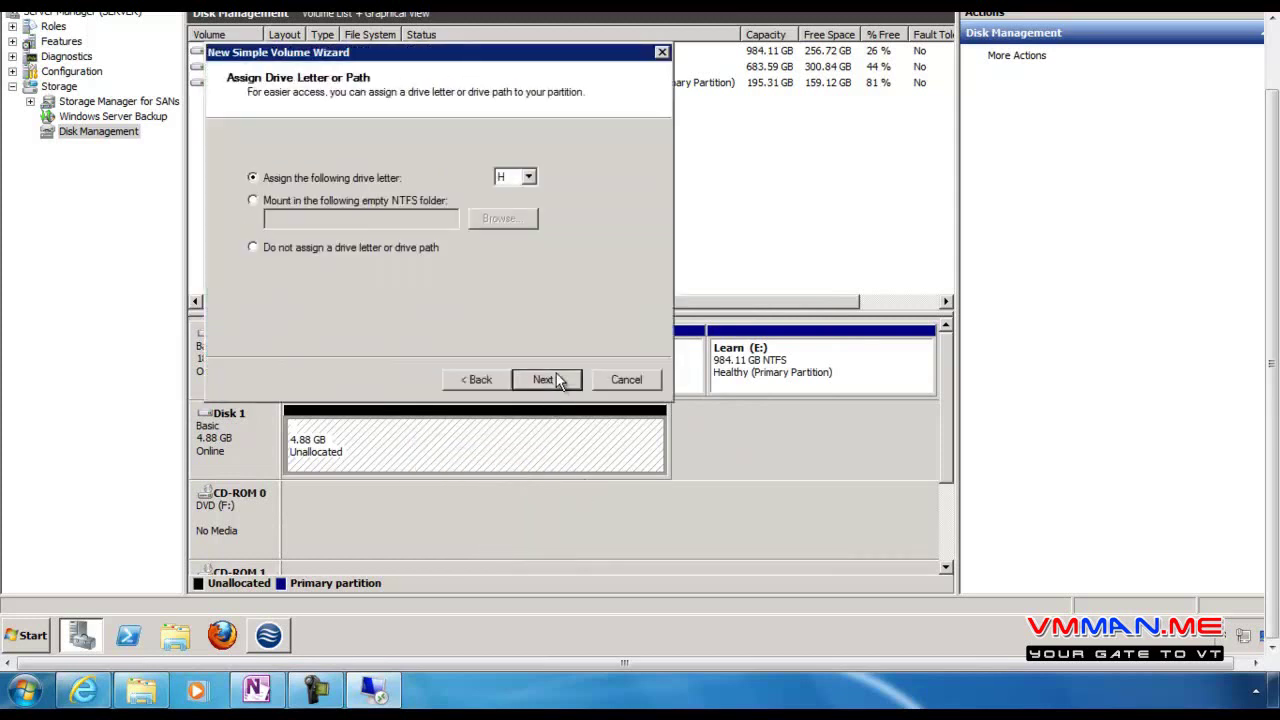
left_click(560, 379)
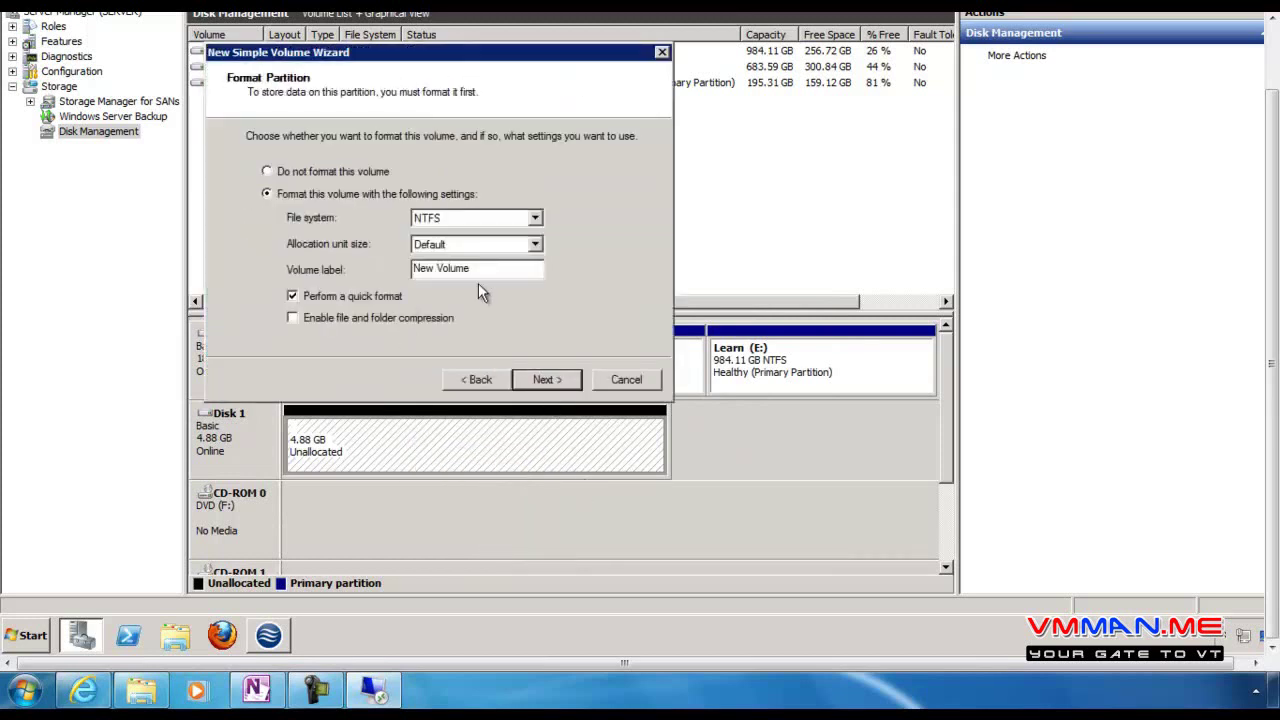
left_click(545, 380)
left_click(545, 380)
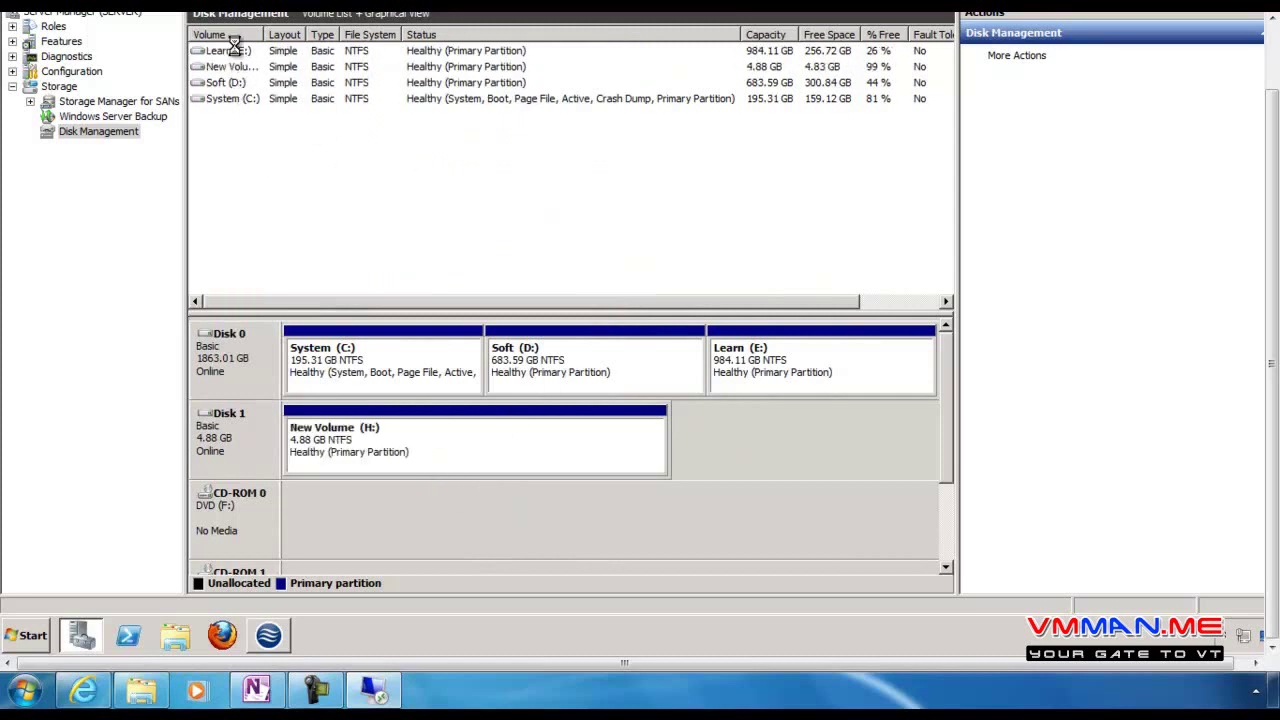
Explore the contents of New Volume (H:)
left_click(255, 67)
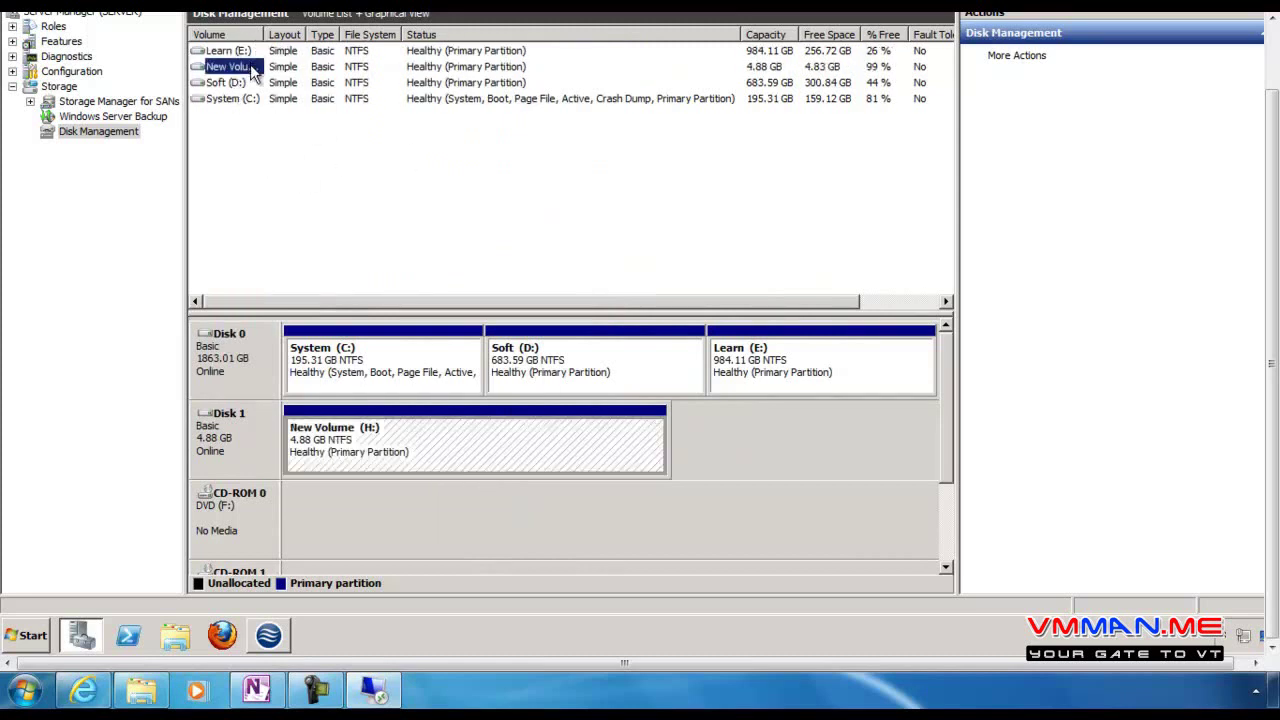
right_click(252, 67)
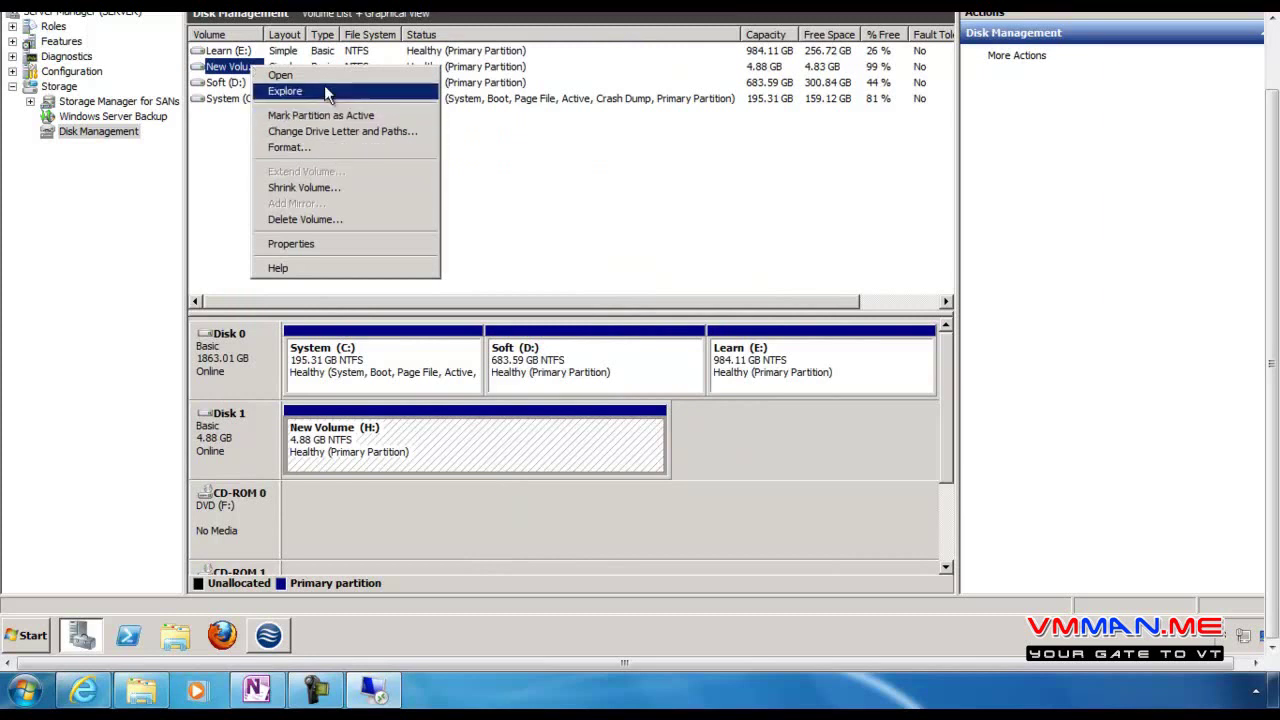
left_click(290, 91)
Create a new Rich Text Document on H:, close the Explorer window, and return to Server Manager
right_click(445, 206)
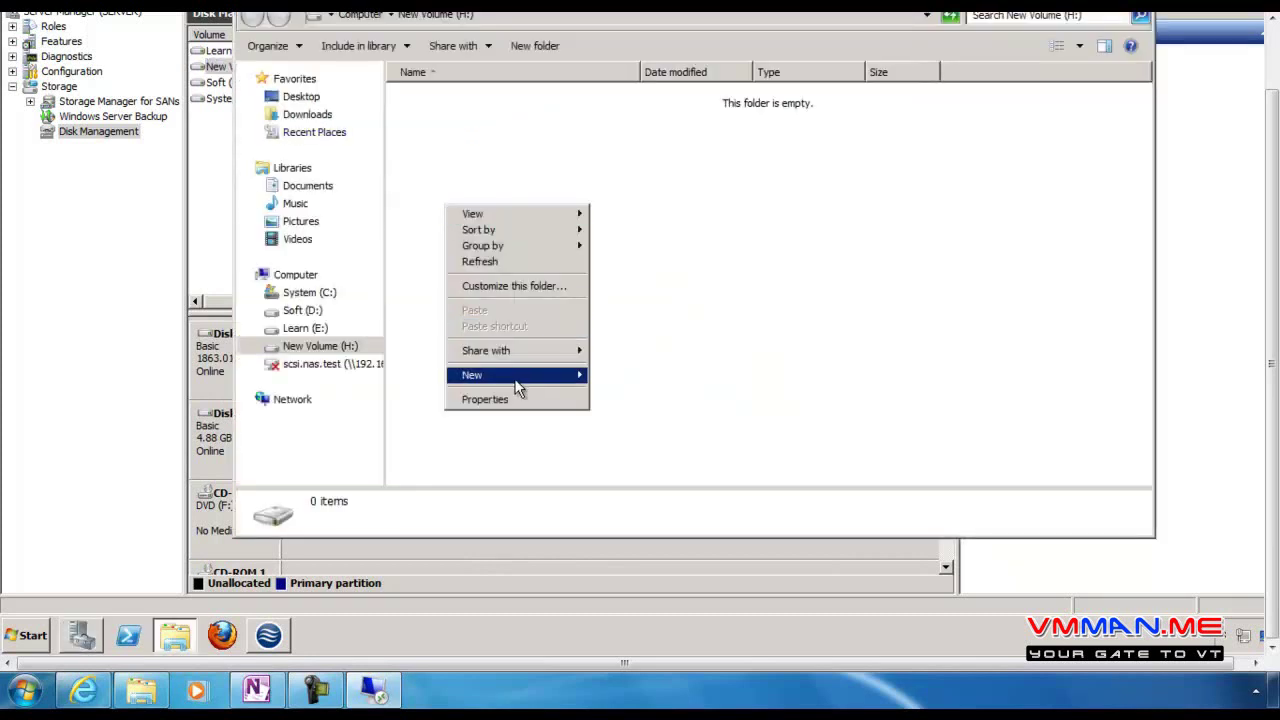
mouse_move(514, 378)
left_click(652, 470)
right_click(601, 285)
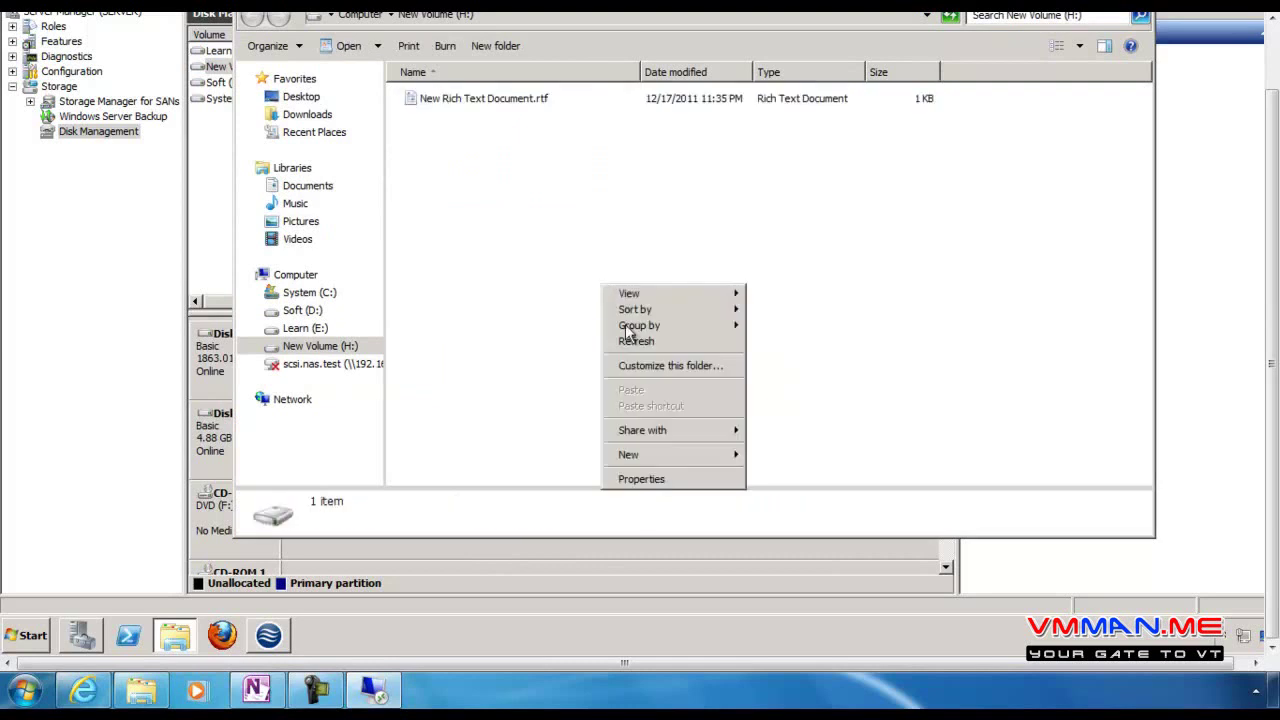
left_click(504, 285)
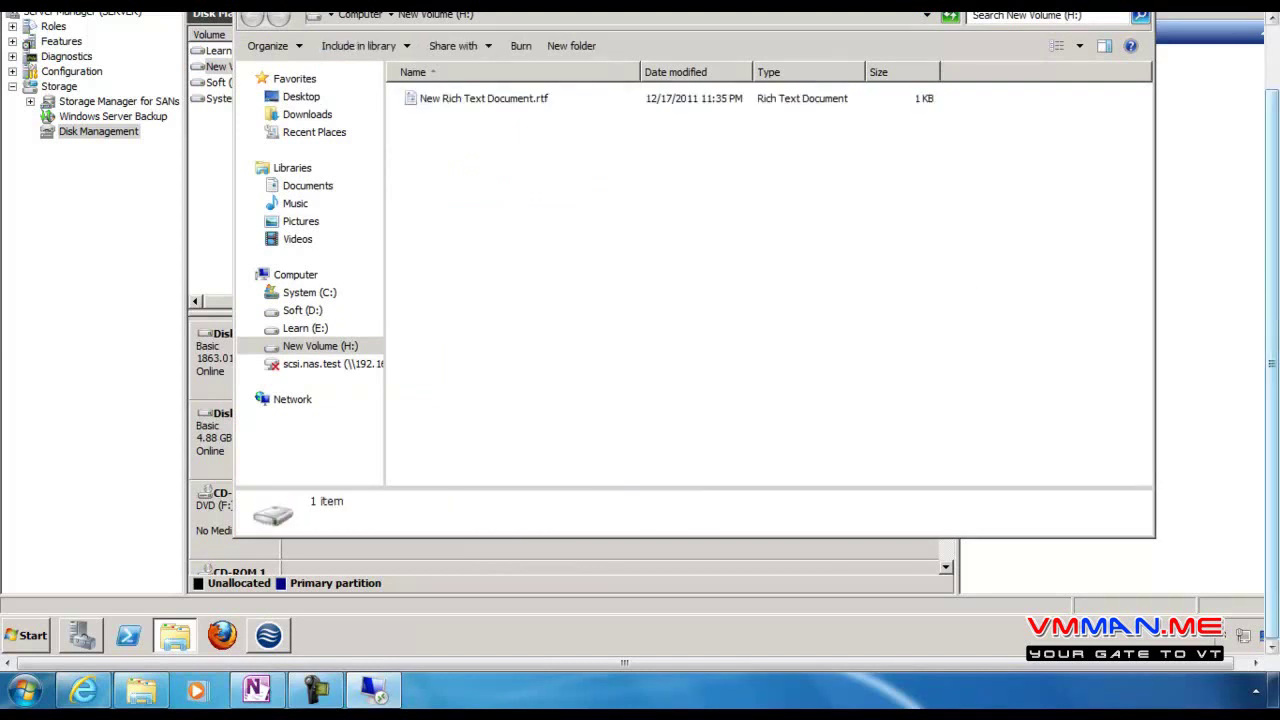
left_click_drag(1272, 363, 1272, 320)
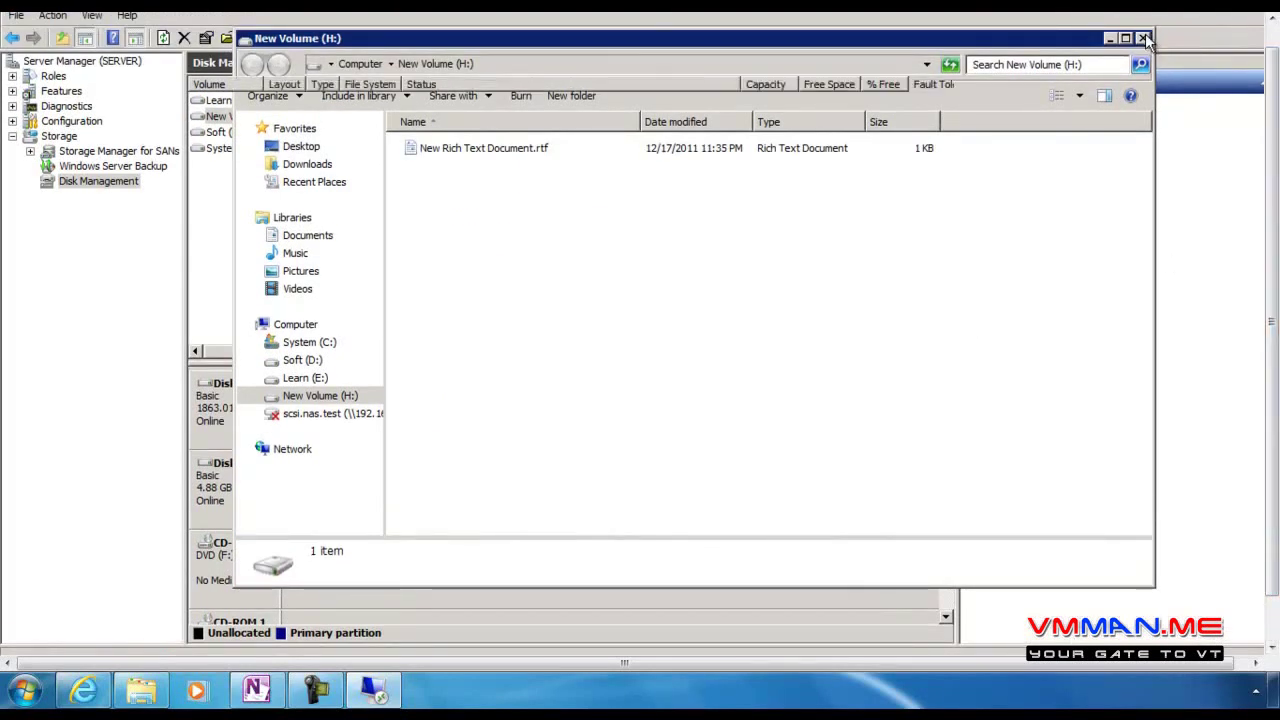
left_click(1143, 38)
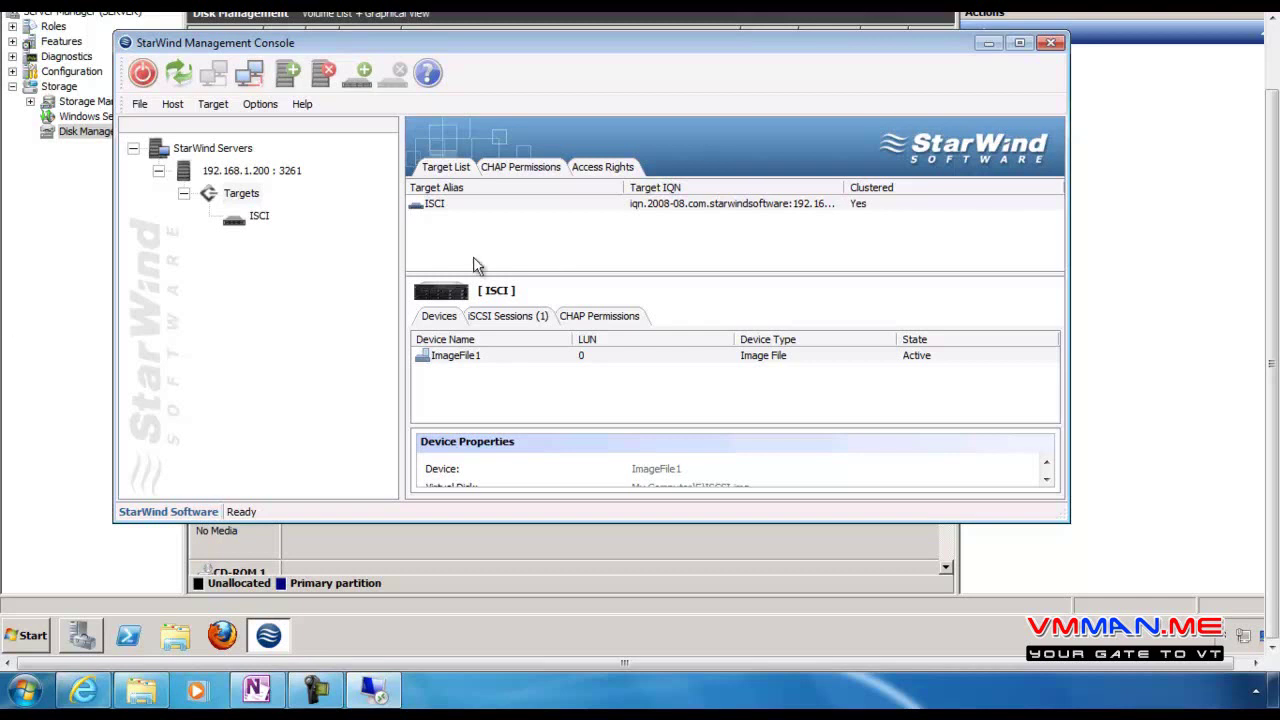
left_click(6, 362)
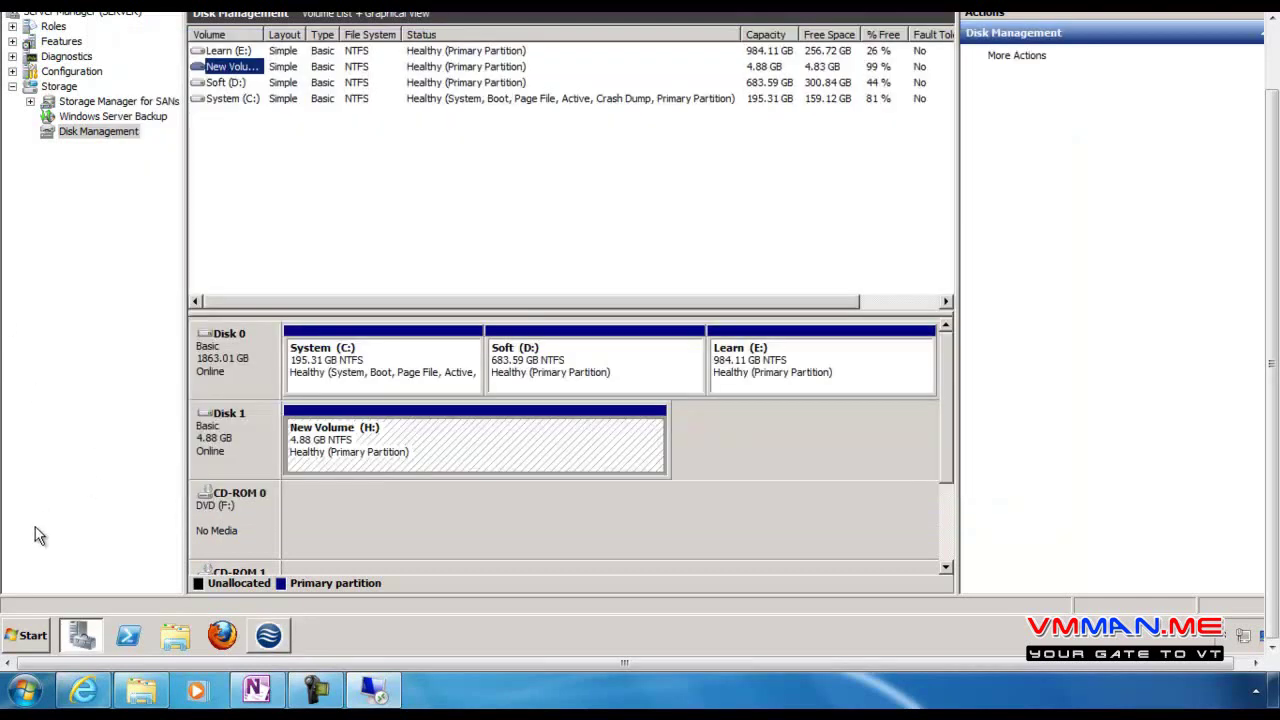
Dismiss the Start menu and bring up the StarWind Management Console from the taskbar
left_click(22, 634)
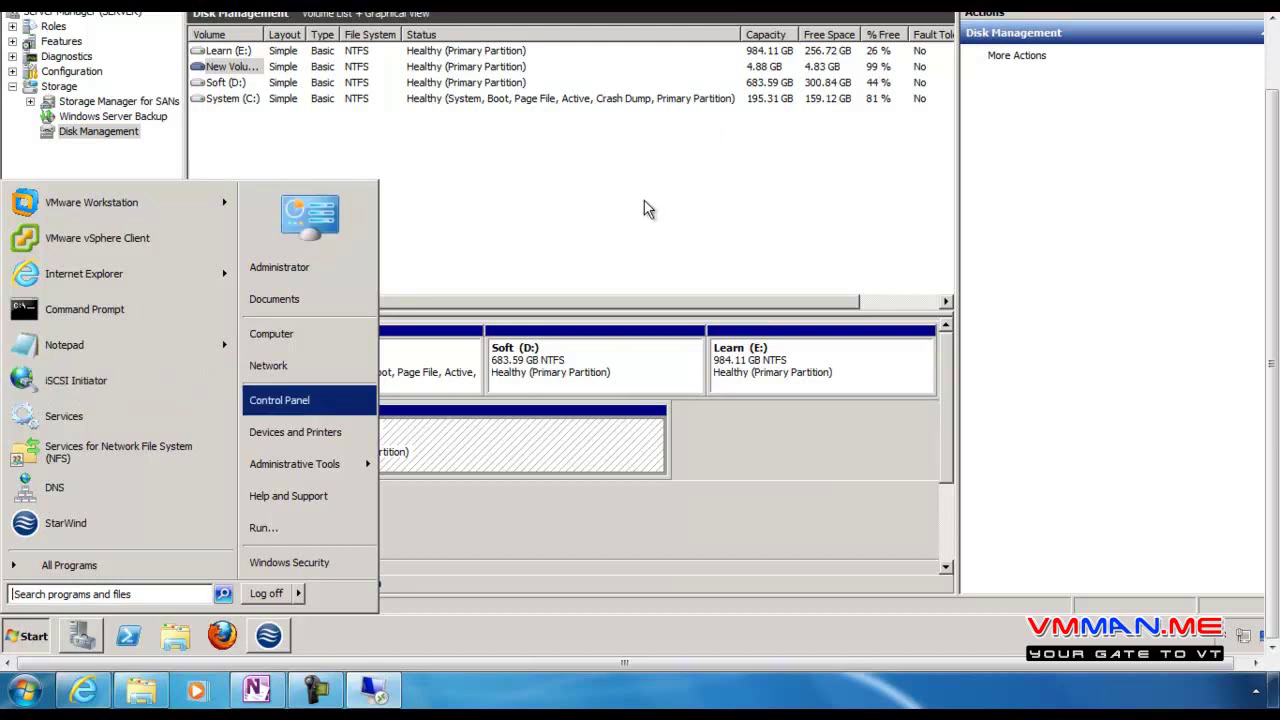
left_click(540, 237)
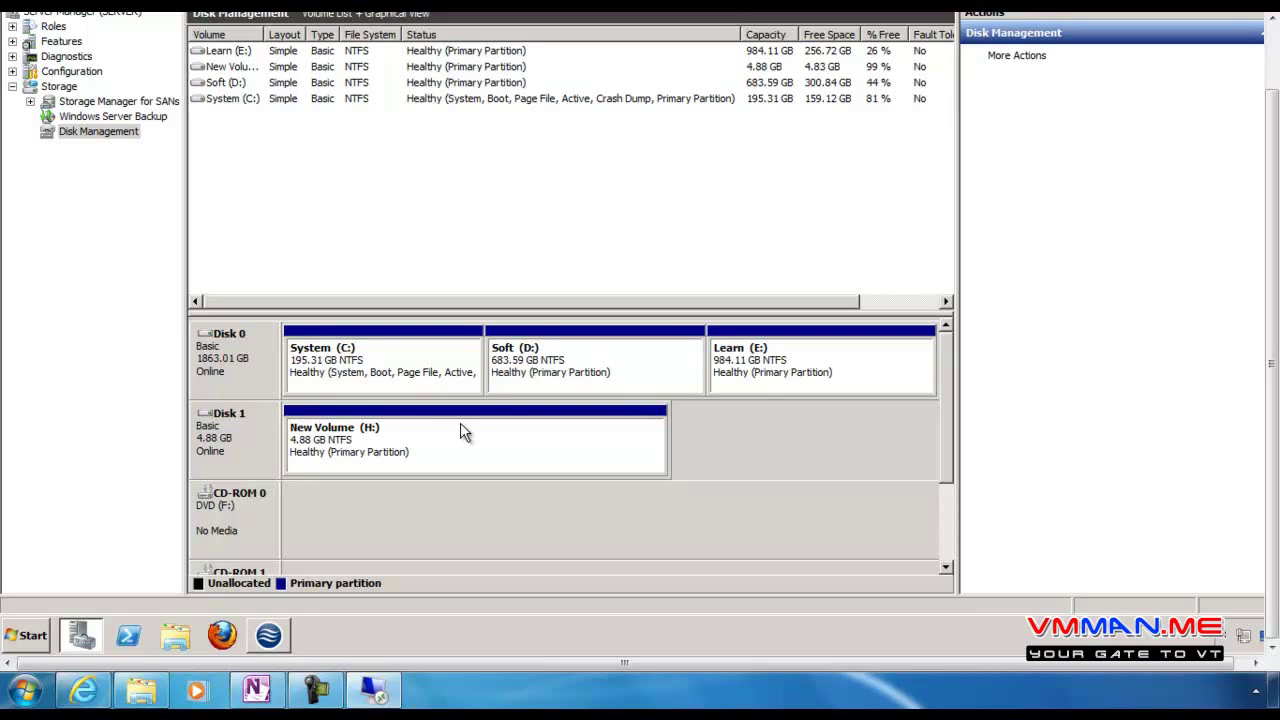
left_click(270, 637)
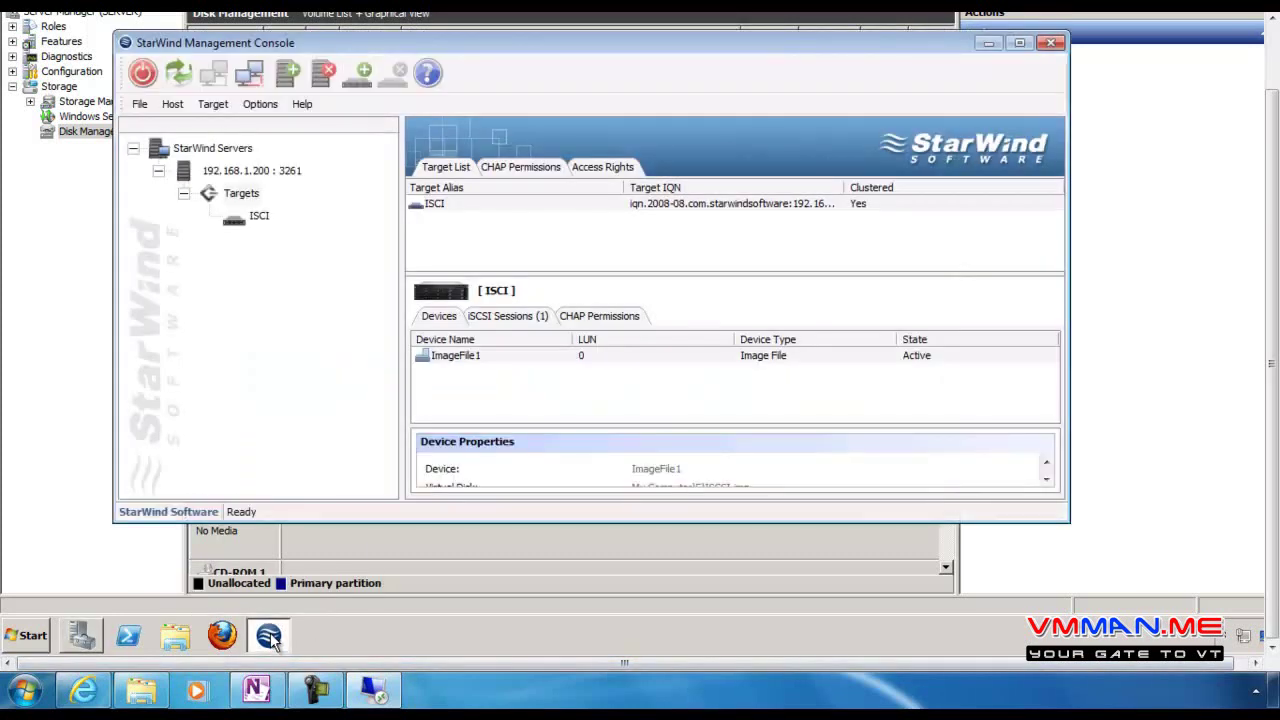
left_click(270, 638)
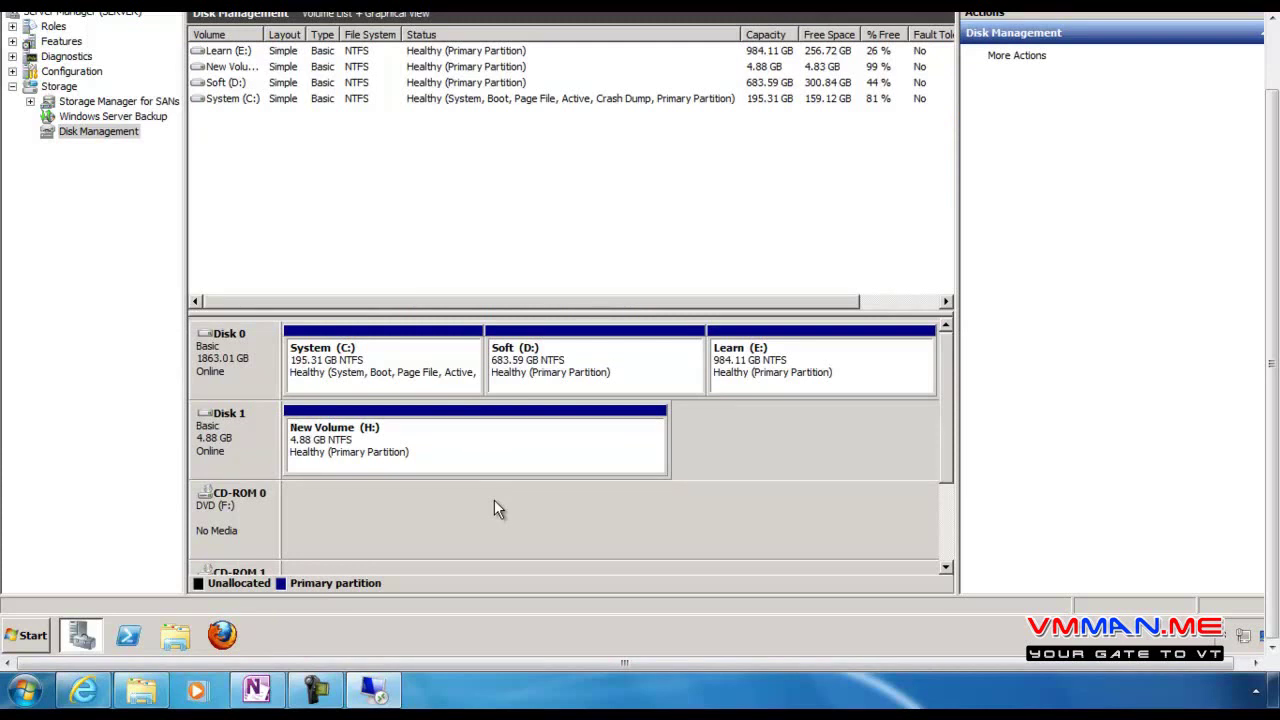
Show the OneNote Lab page and highlight 'Open Filer' in the iSCSI storage line
left_click(262, 692)
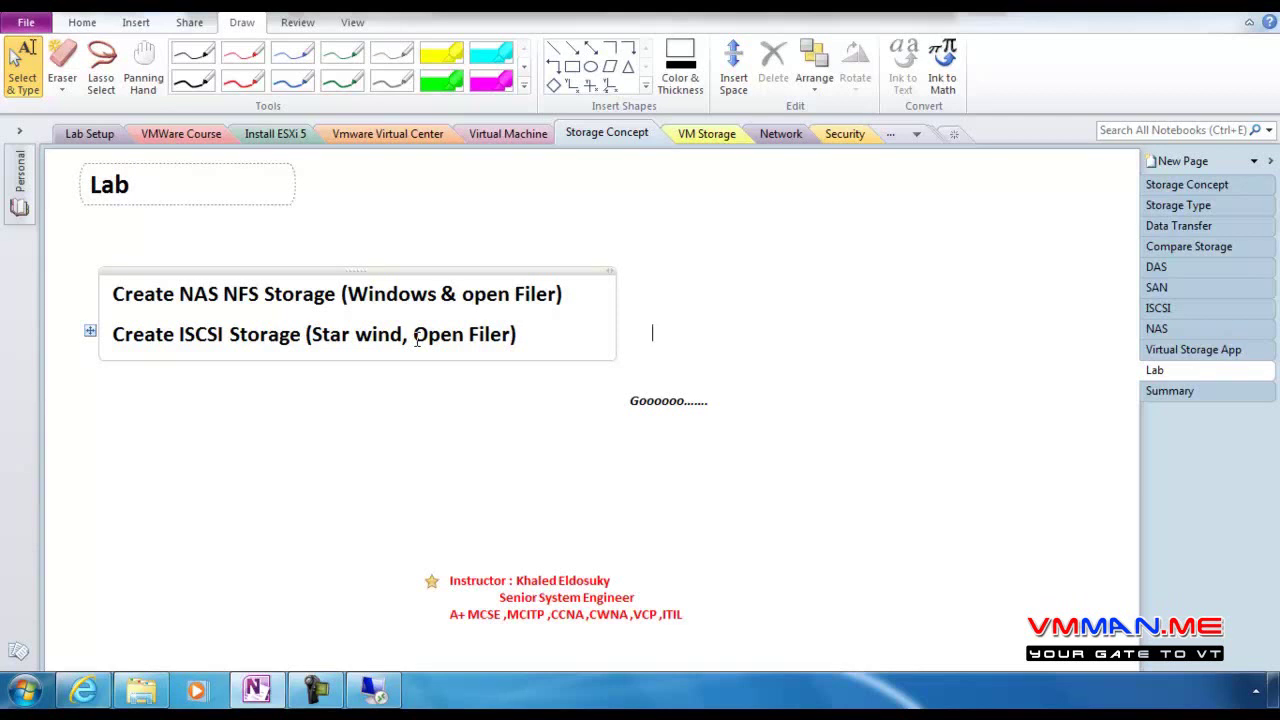
left_click_drag(414, 340, 510, 340)
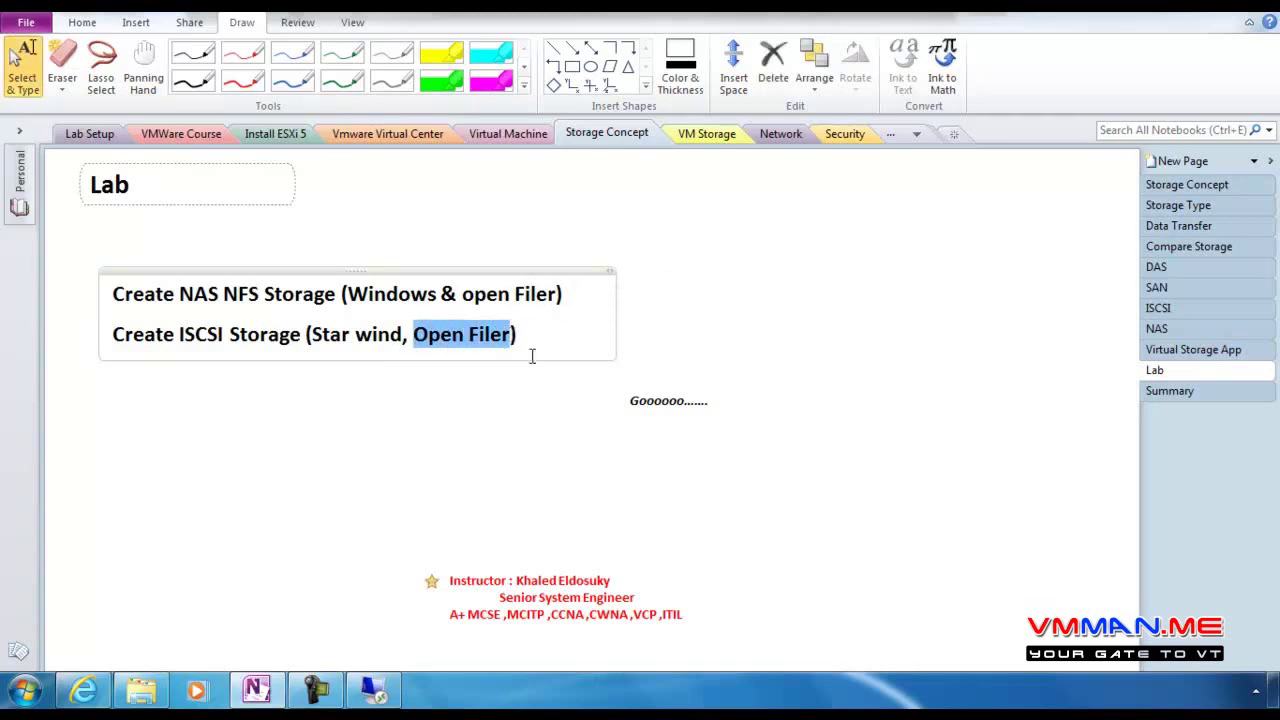
Go to the Download page on openfiler.com in the browser
left_click(101, 697)
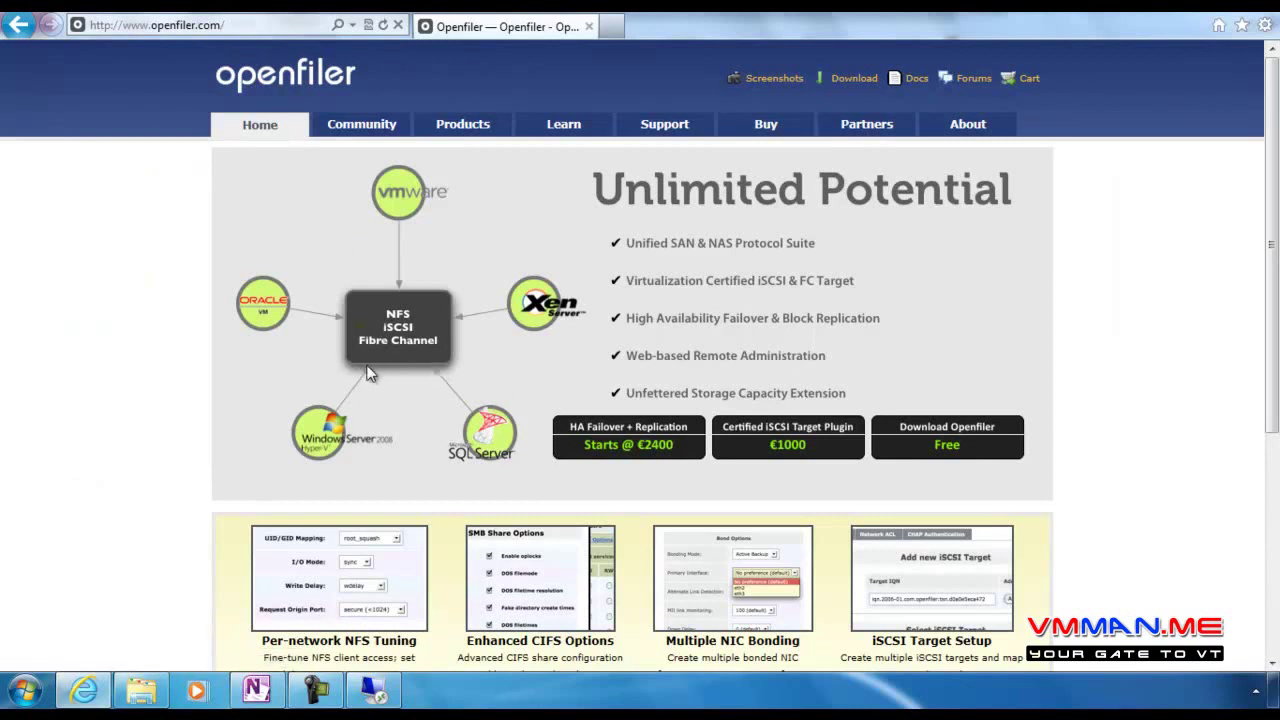
scroll(370, 373, "down", 1)
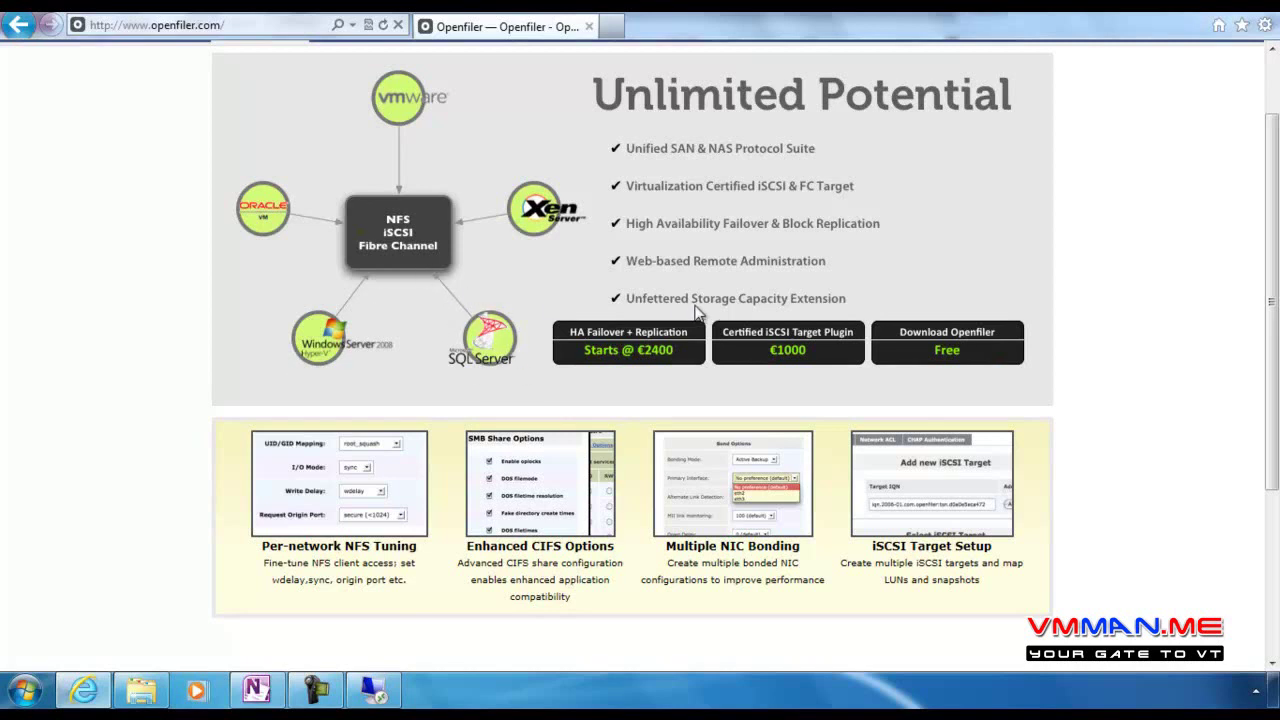
scroll(698, 305, "up", 2)
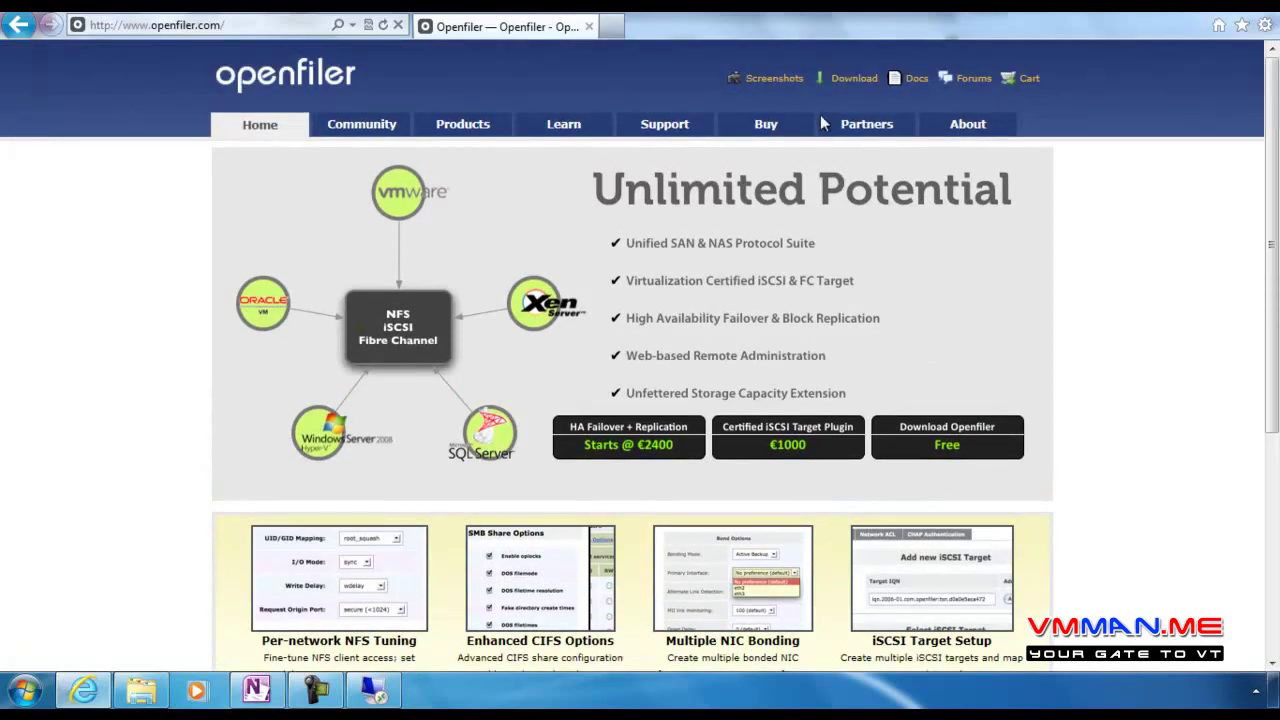
left_click(854, 78)
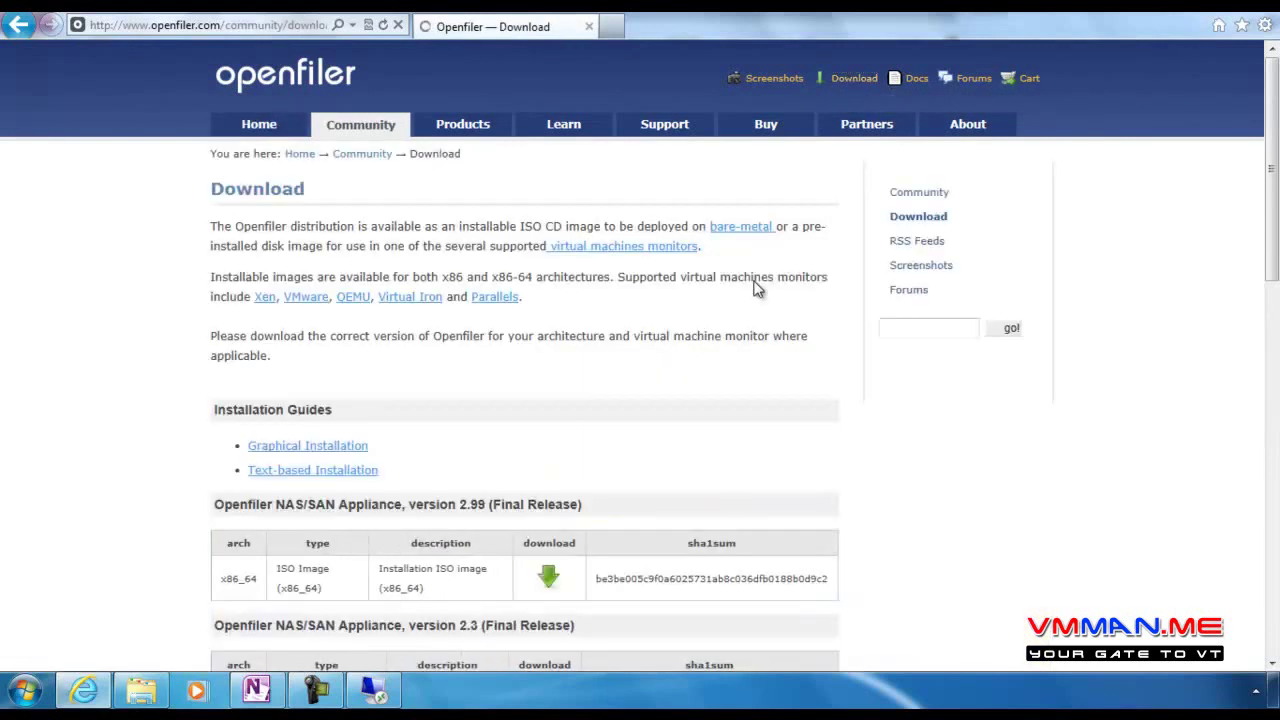
scroll(757, 288, "down", 5)
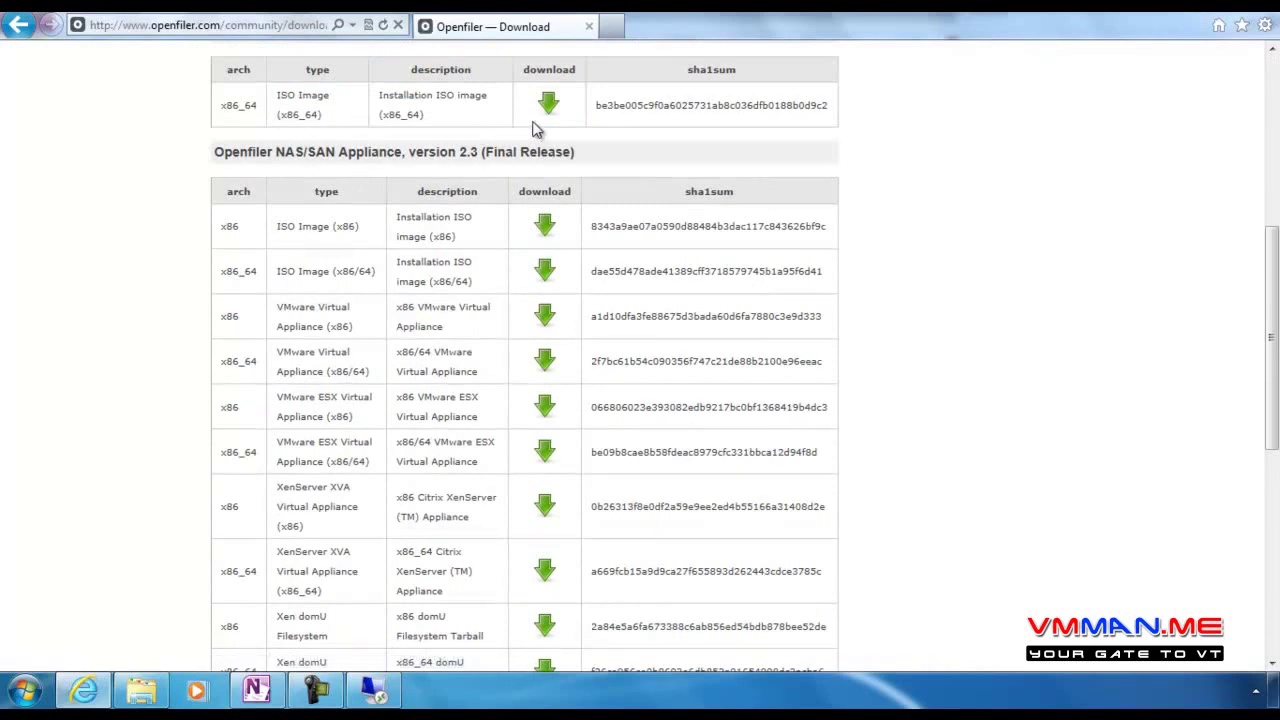
Highlight the VMware Virtual Appliance (x86/64) image, then return to Server Manager's disk view
left_click_drag(370, 374, 268, 355)
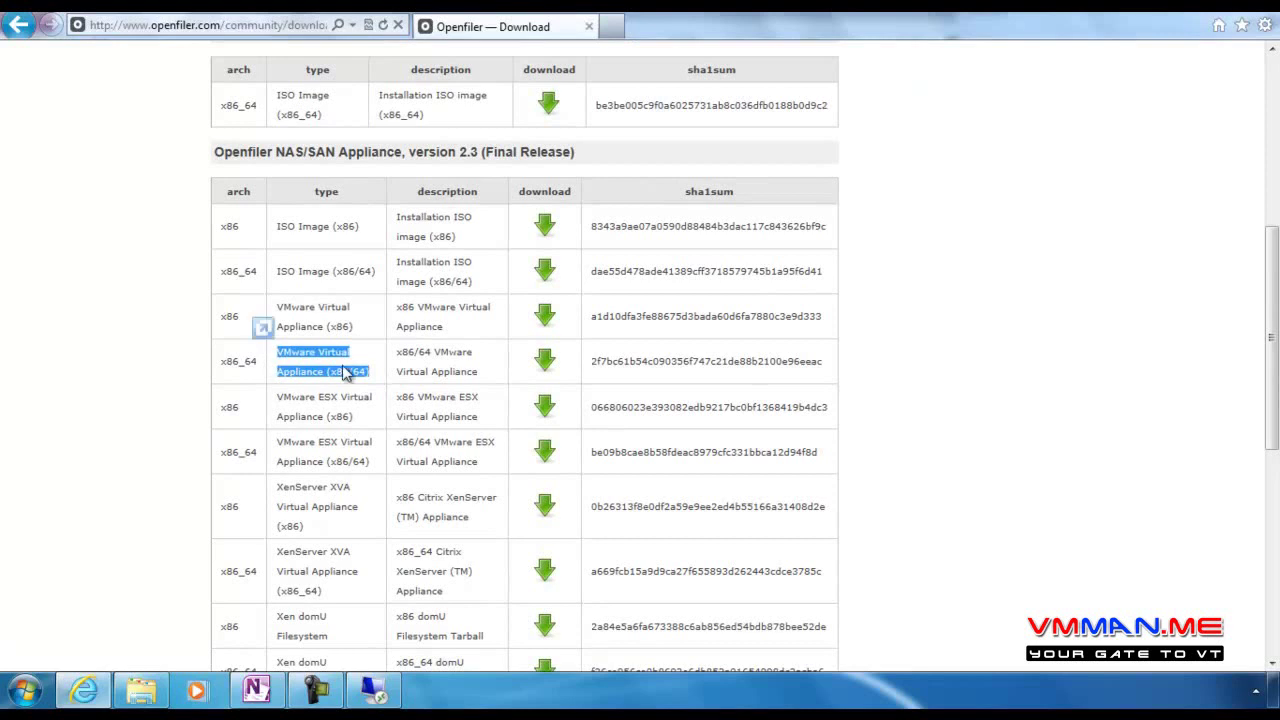
scroll(348, 366, "up", 2)
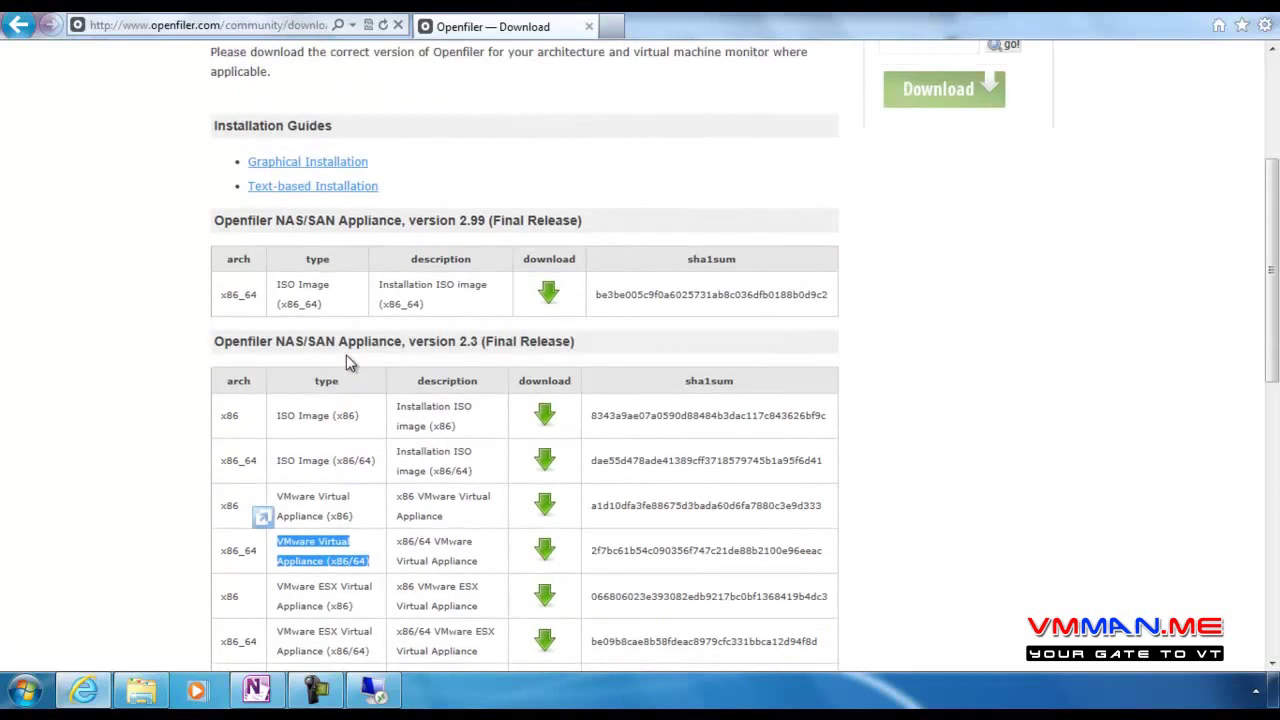
scroll(349, 362, "up", 3)
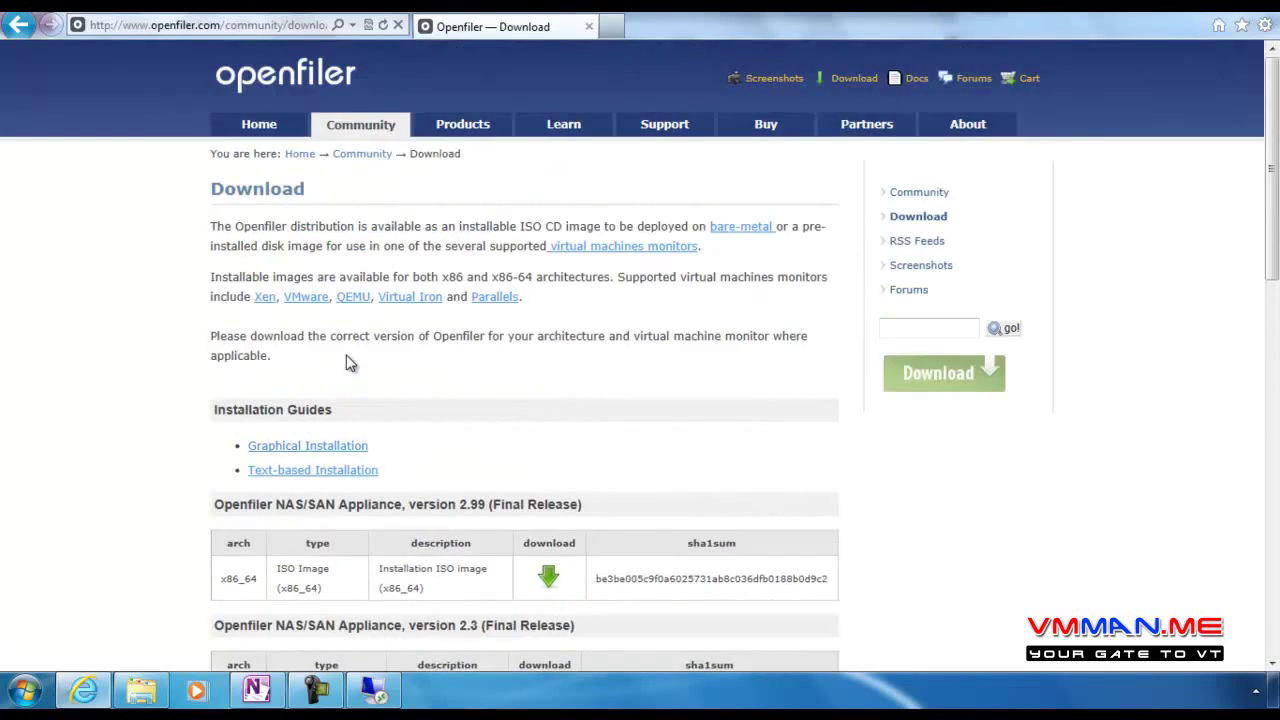
scroll(350, 363, "down", 1)
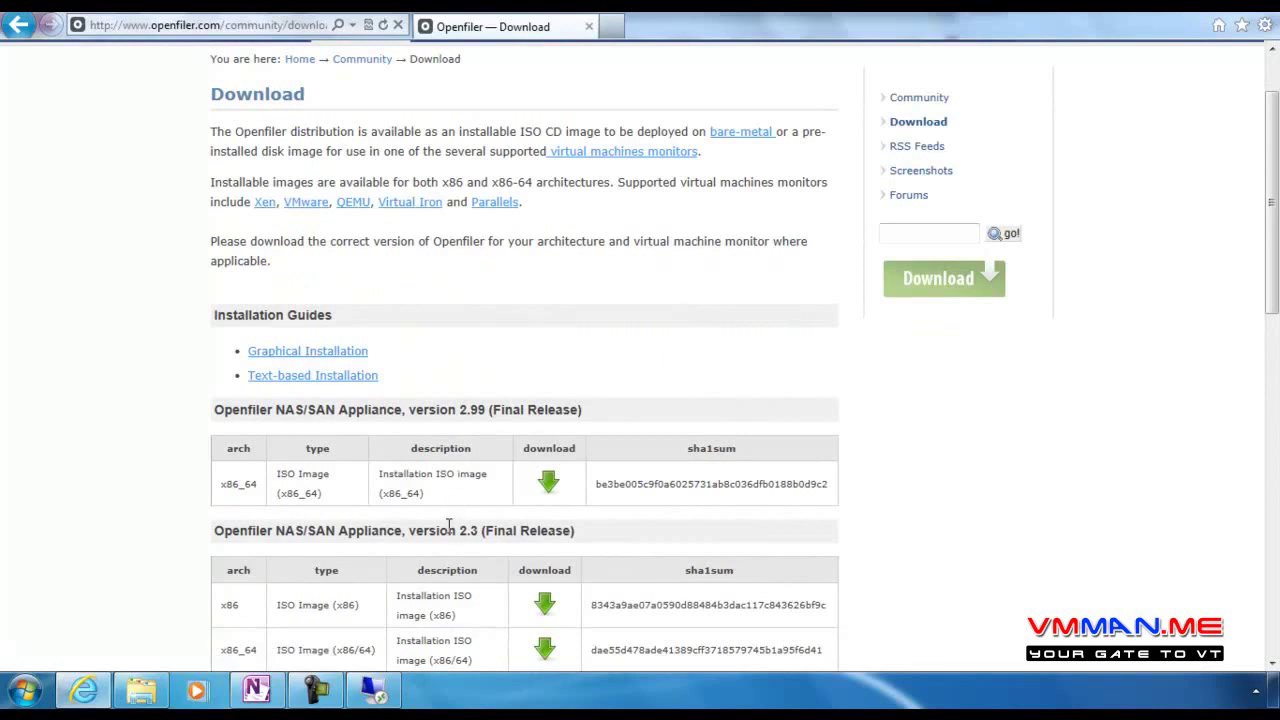
left_click(374, 690)
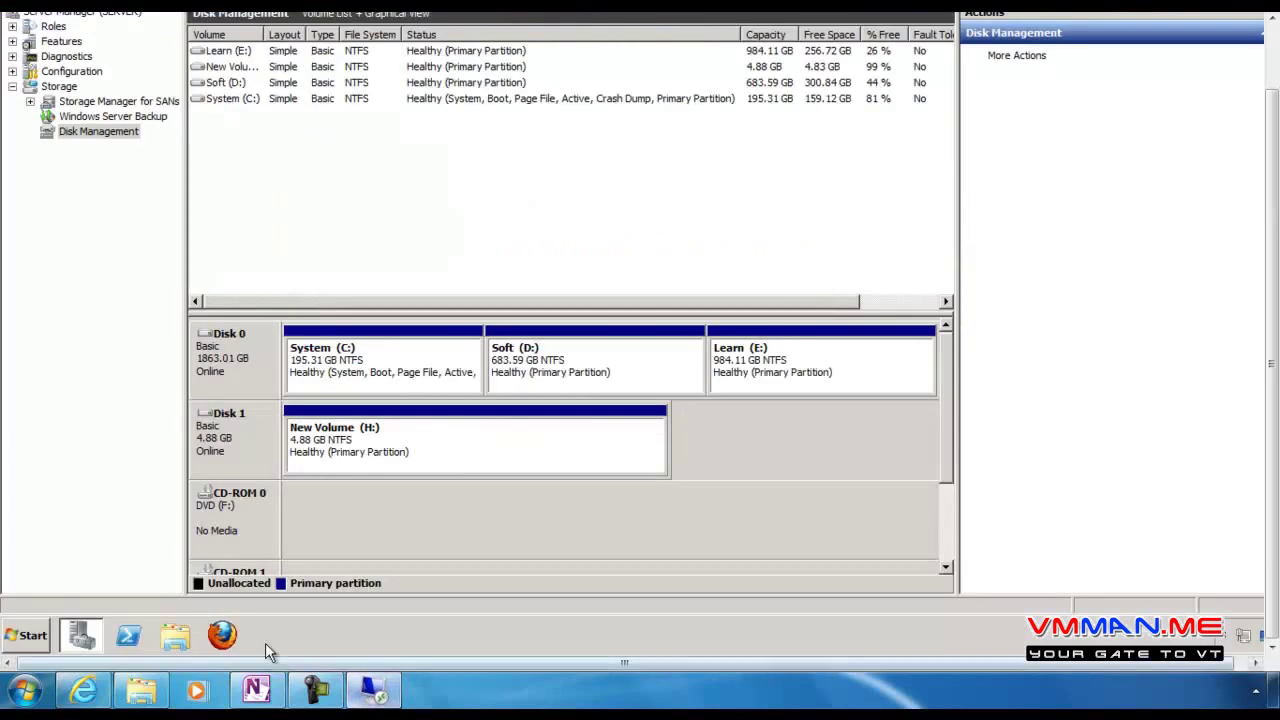
Launch VMware Workstation maximized and start the New Virtual Machine Wizard past its first page
left_click(88, 638)
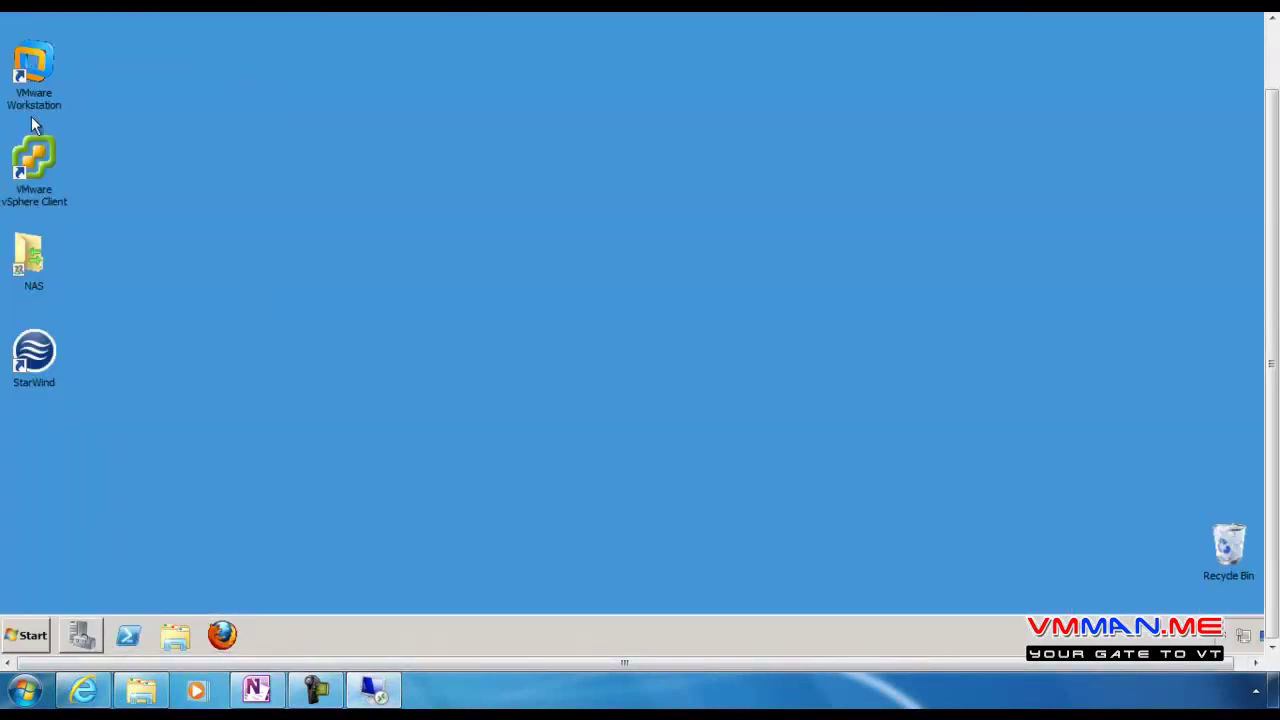
left_click(34, 75)
left_click_drag(1273, 280, 1273, 215)
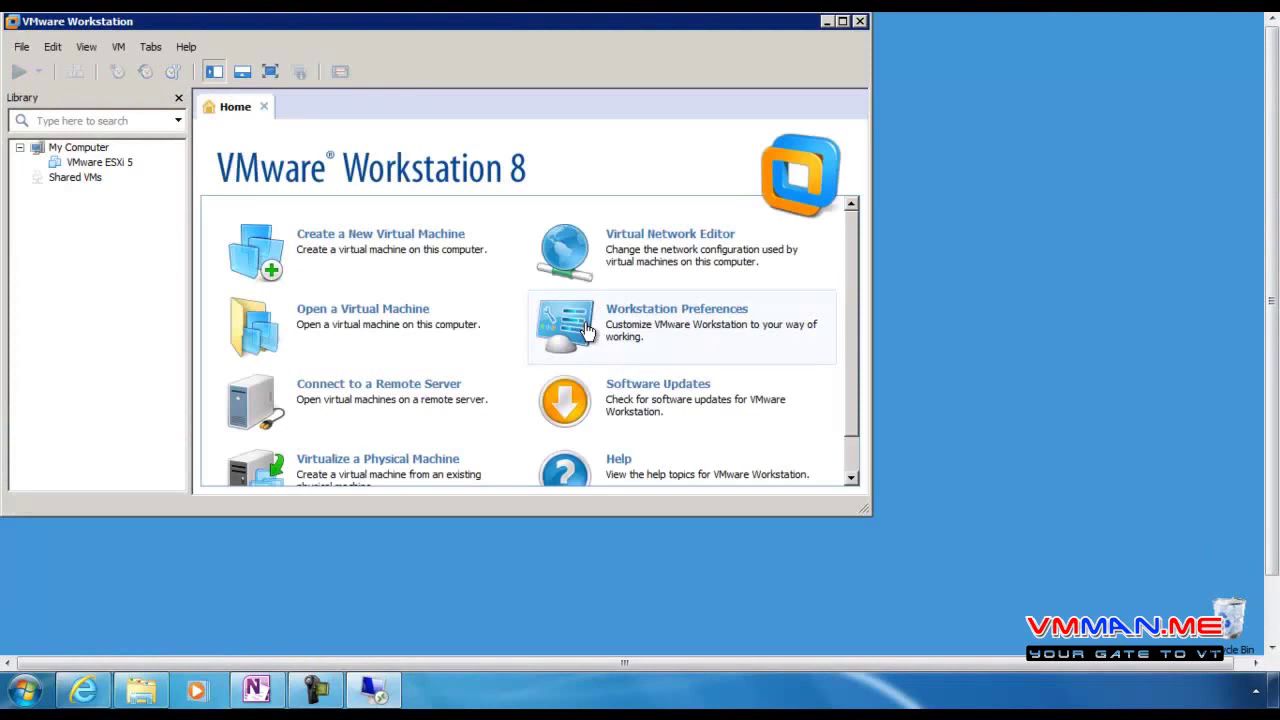
left_click(843, 21)
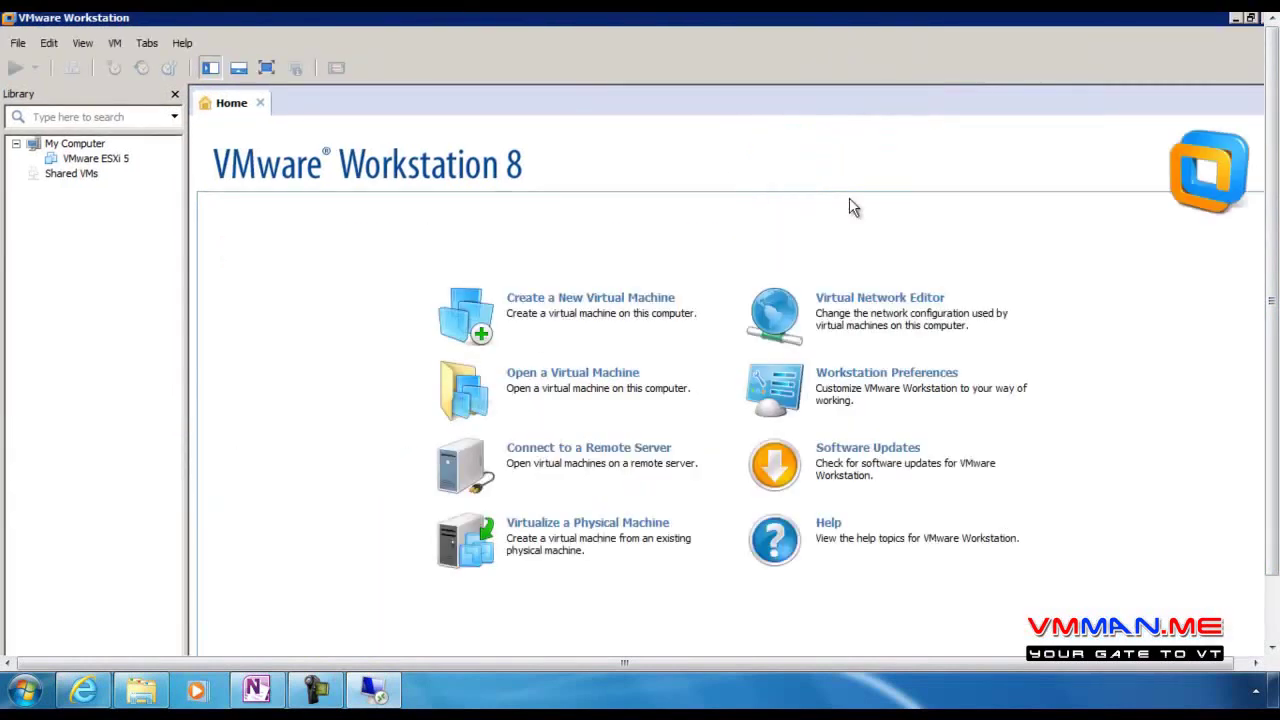
left_click(585, 310)
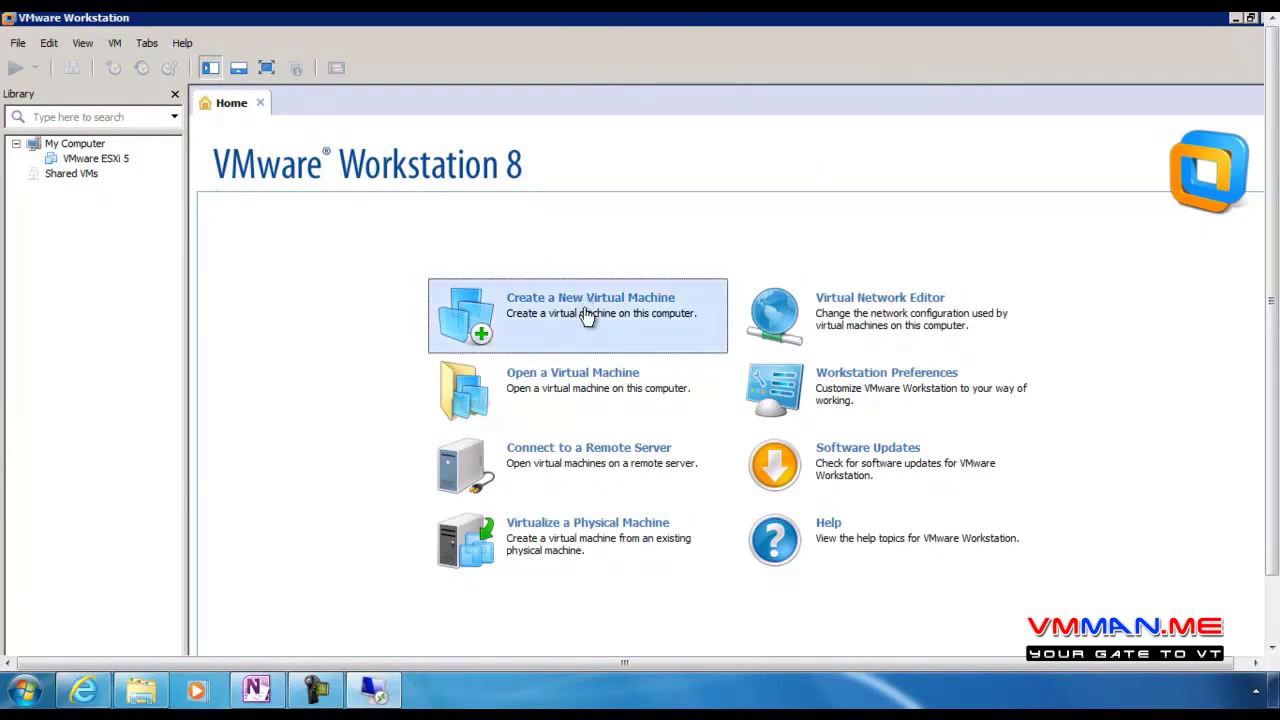
left_click(705, 512)
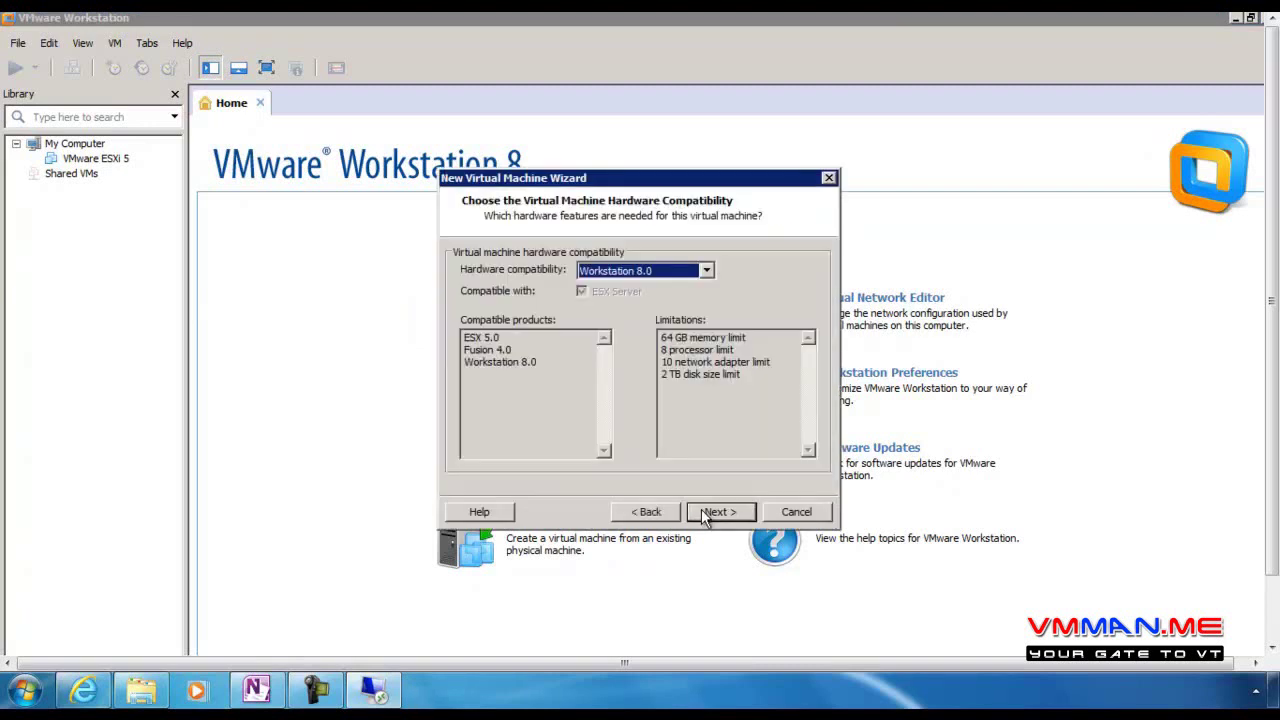
Keep Workstation 8.0 compatibility and choose Linux CentOS 64-bit as the guest OS
left_click(705, 512)
left_click(716, 512)
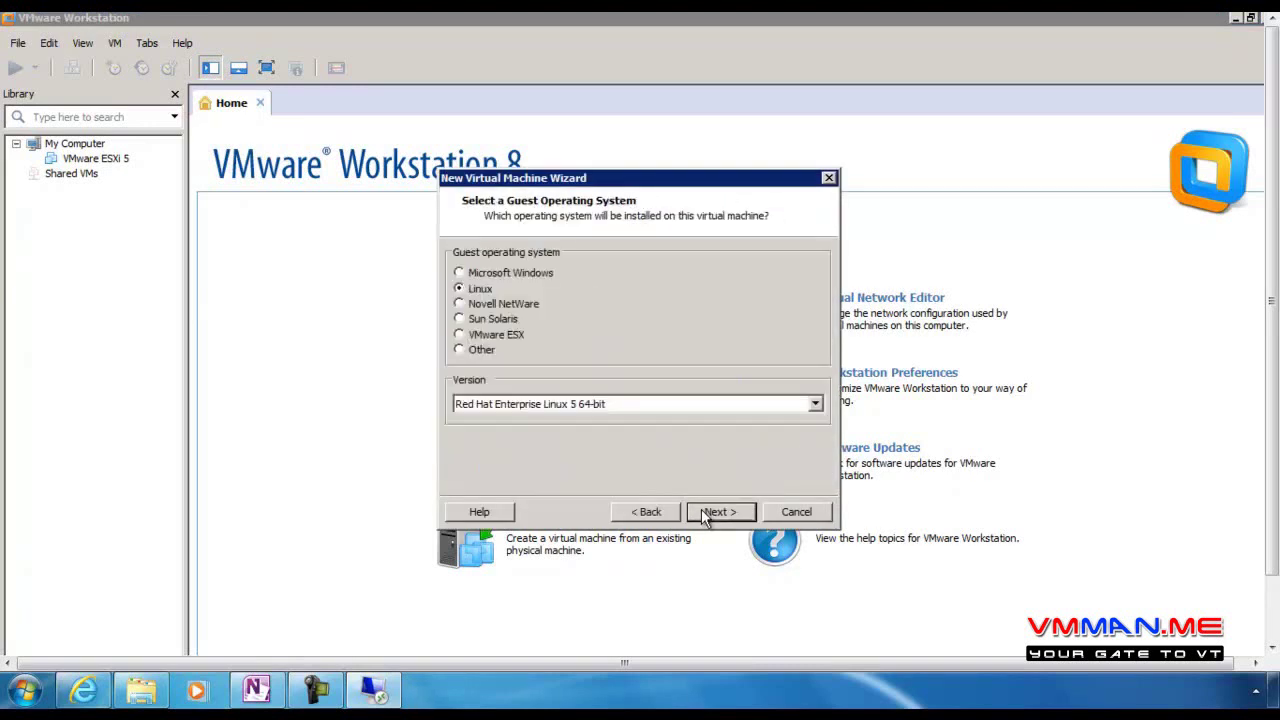
left_click(558, 406)
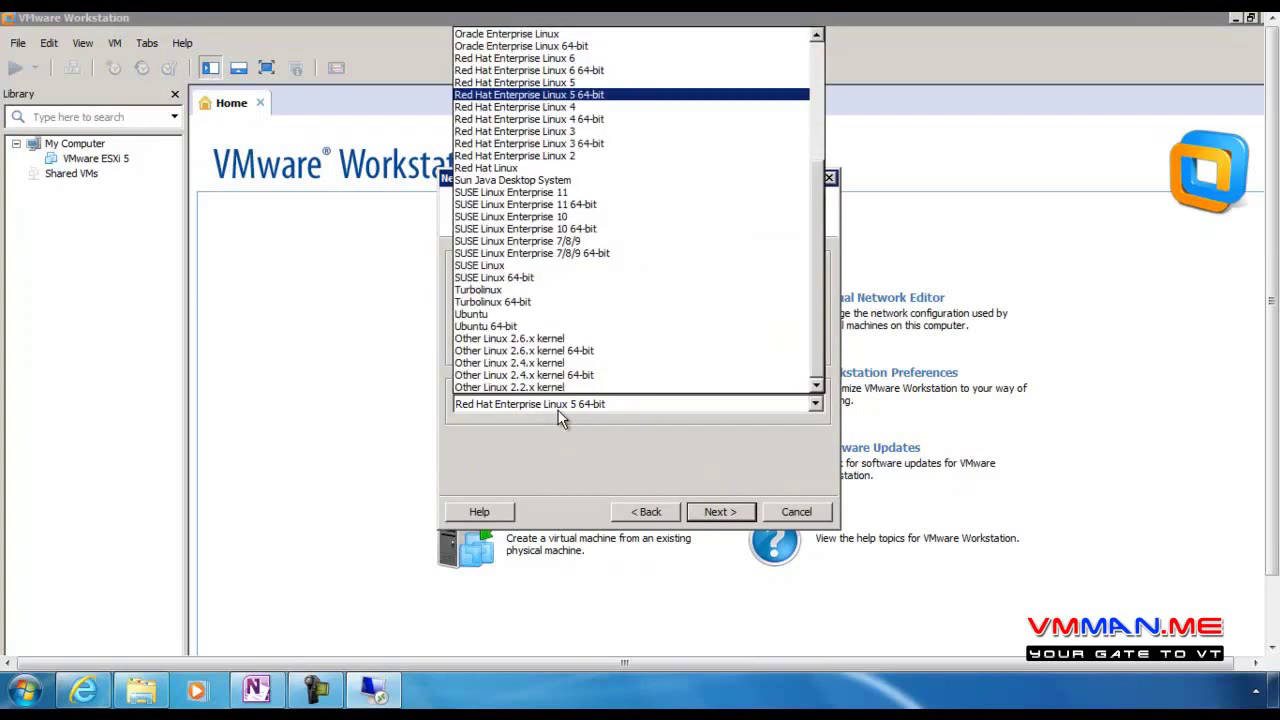
scroll(560, 418, "up", 5)
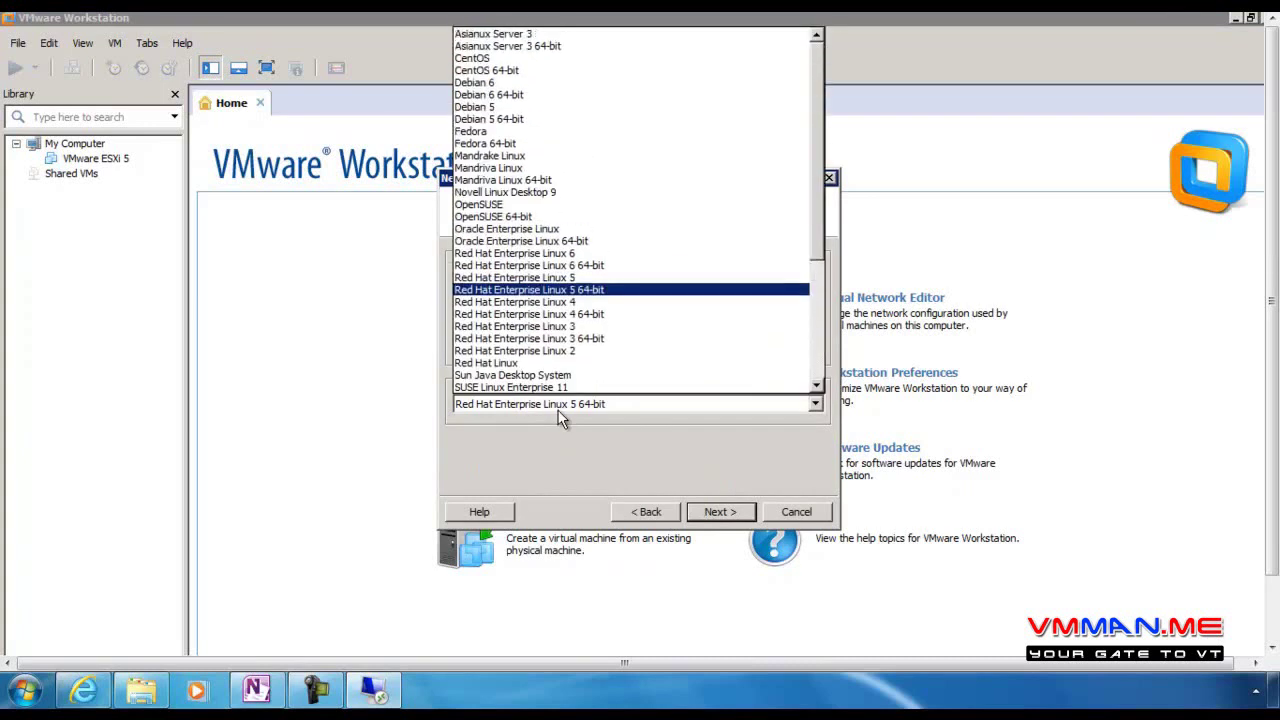
left_click(562, 70)
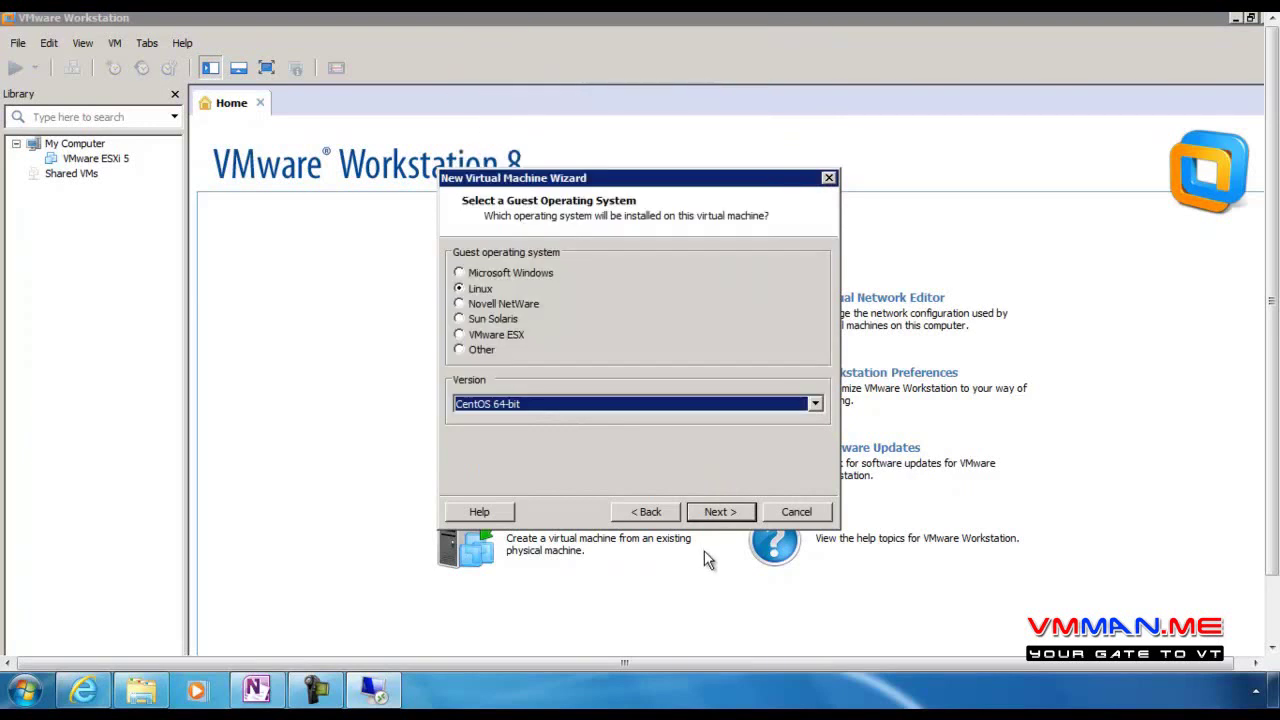
left_click(706, 519)
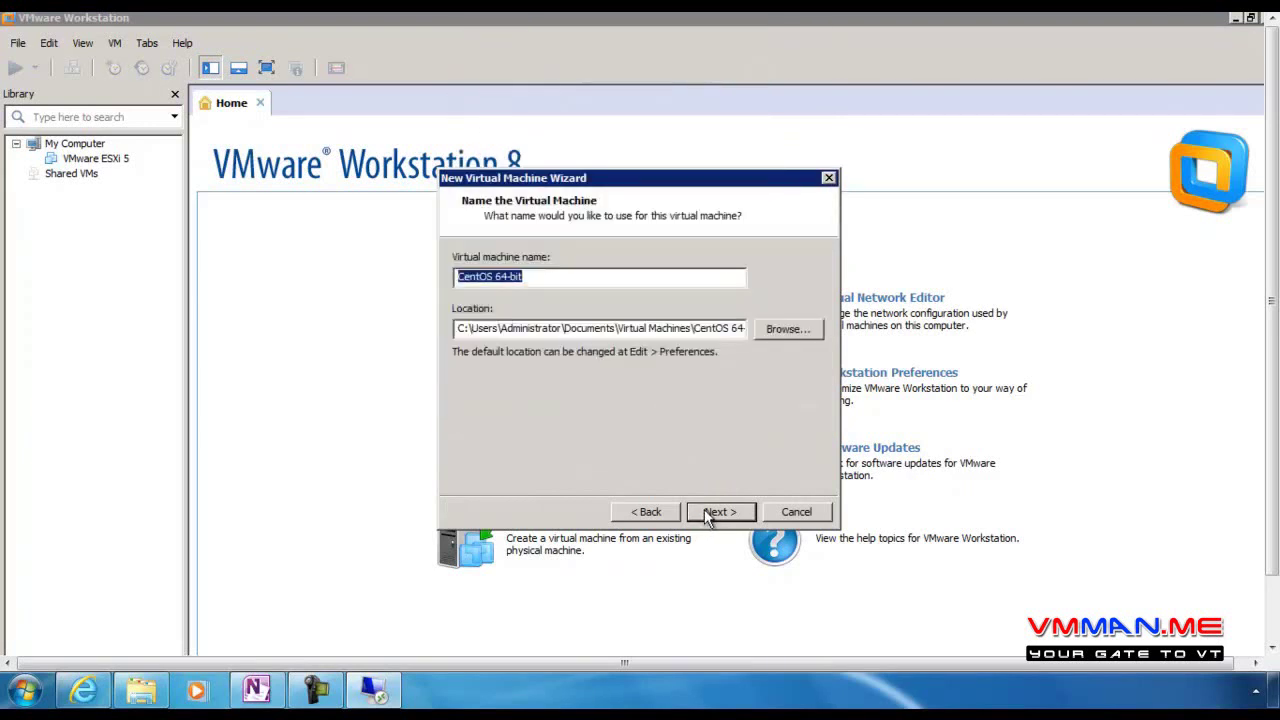
Keep default name, one processor, 1024 MB, bridged networking, 20 GB split disk; open Customize Hardware
left_click(708, 516)
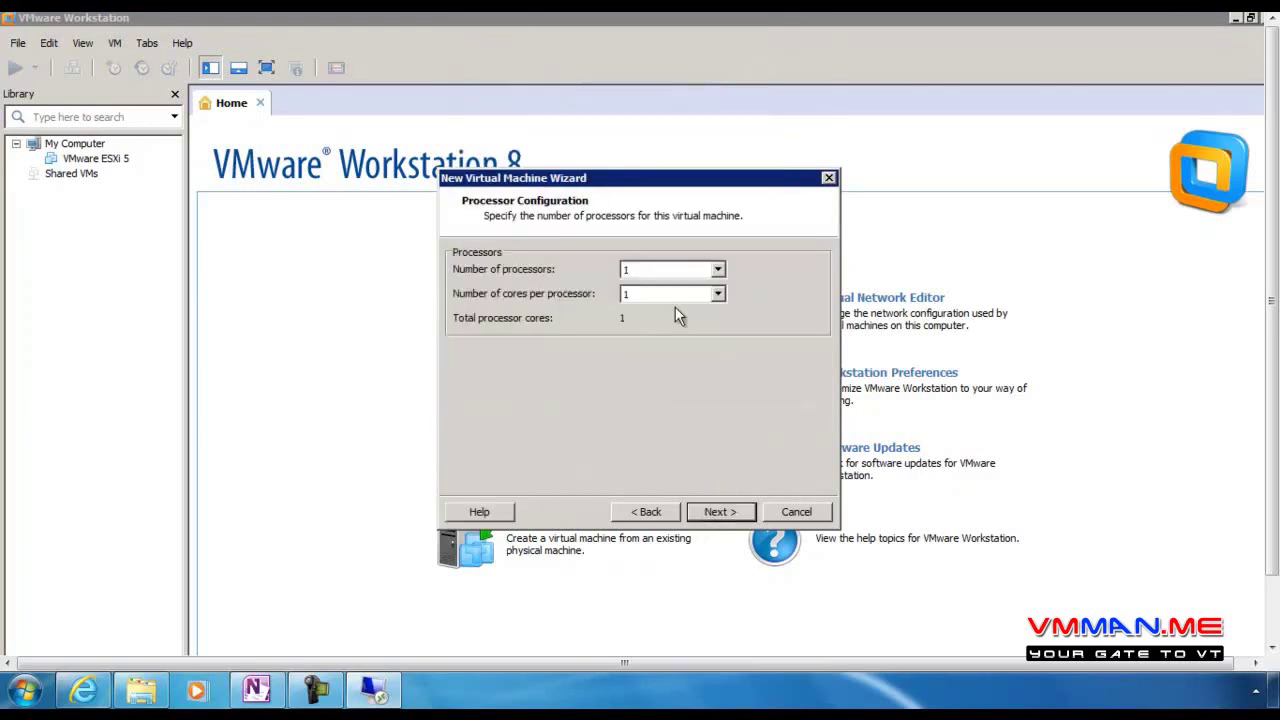
left_click(724, 512)
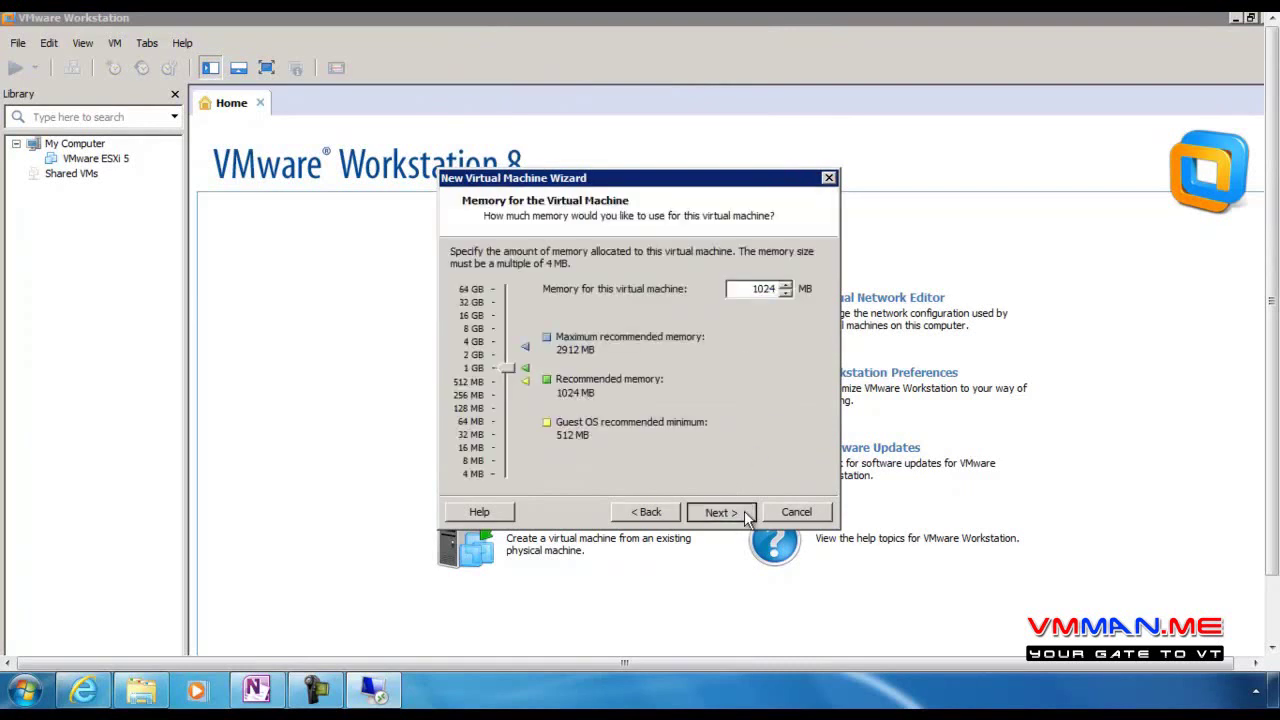
left_click(750, 518)
left_click(555, 280)
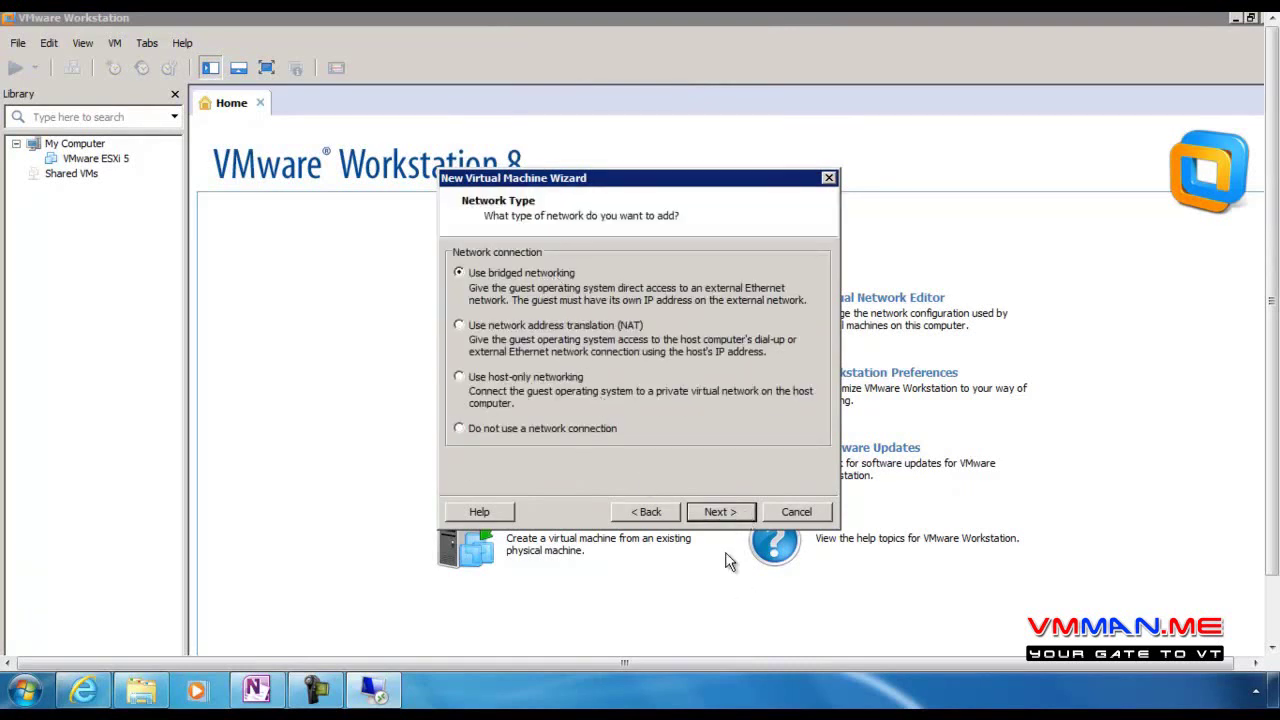
left_click(710, 515)
left_click(720, 512)
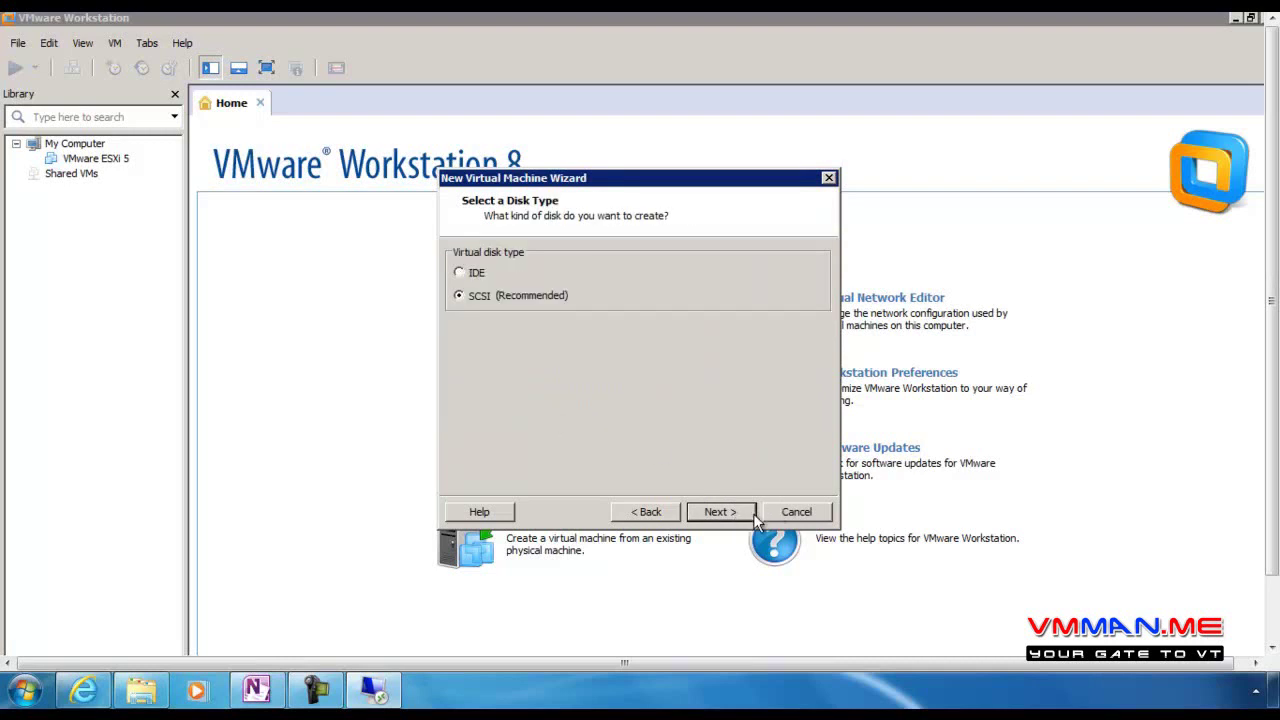
left_click(733, 514)
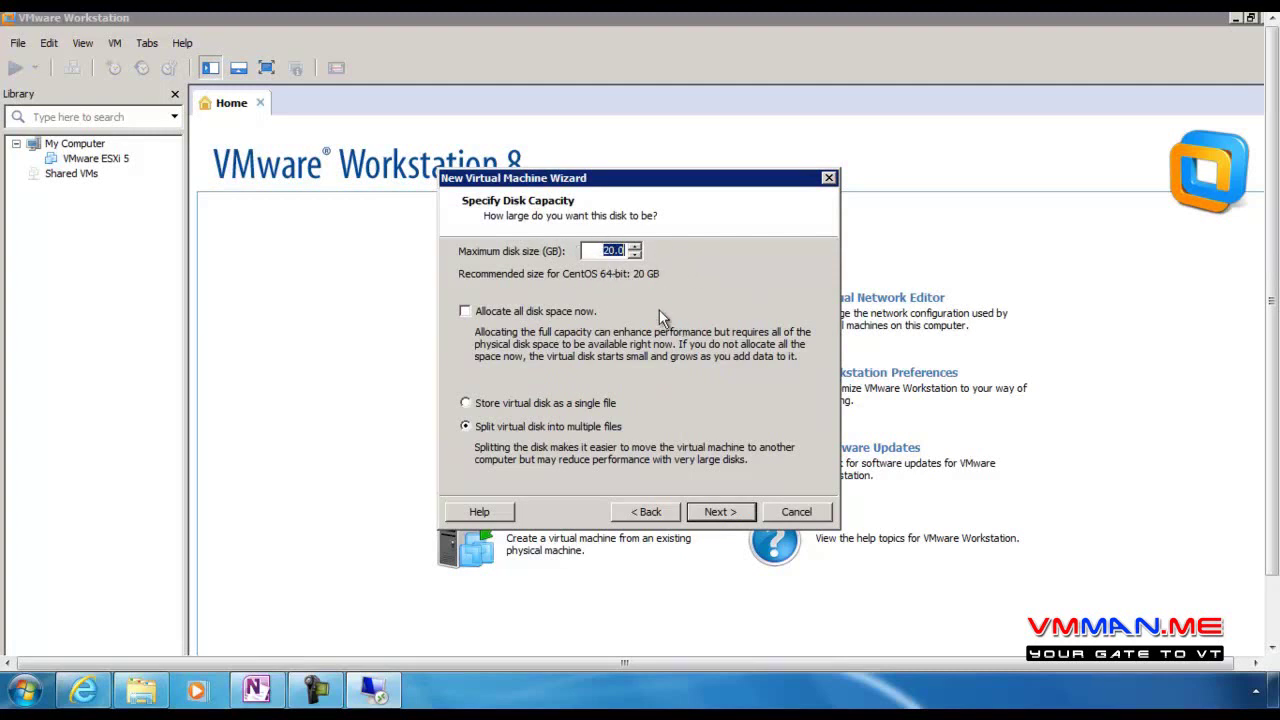
left_click(707, 510)
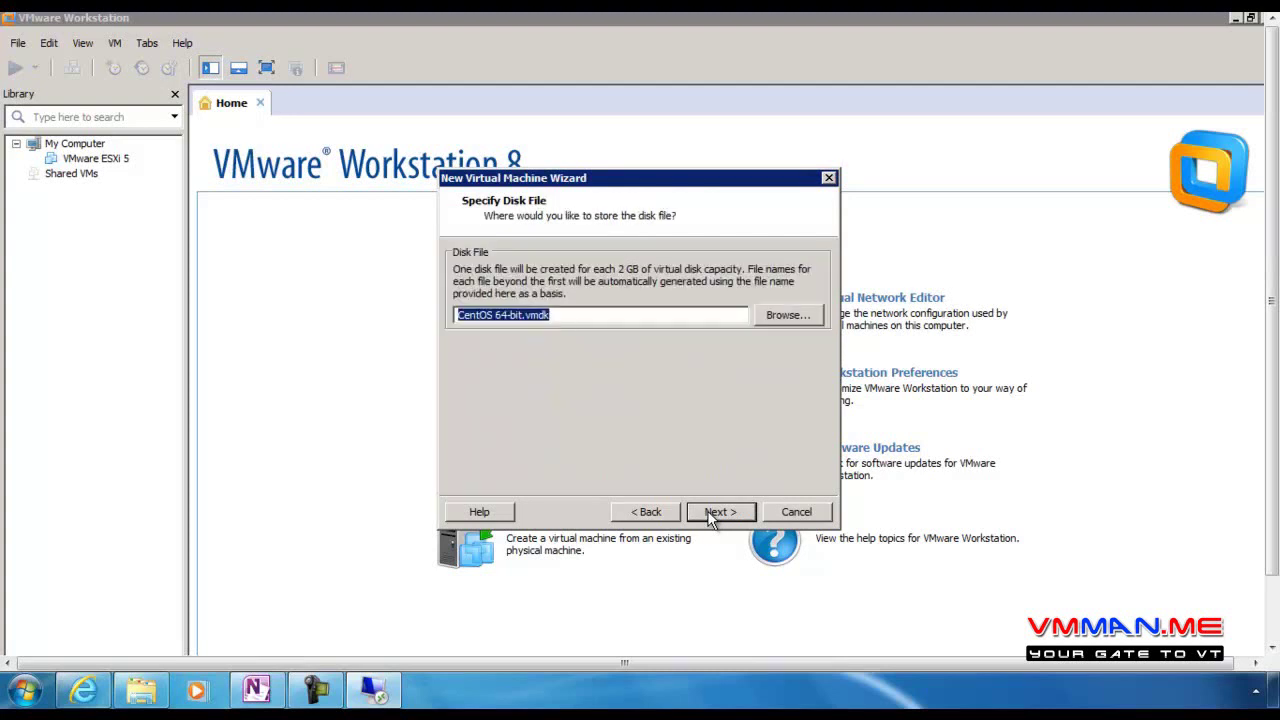
left_click(707, 510)
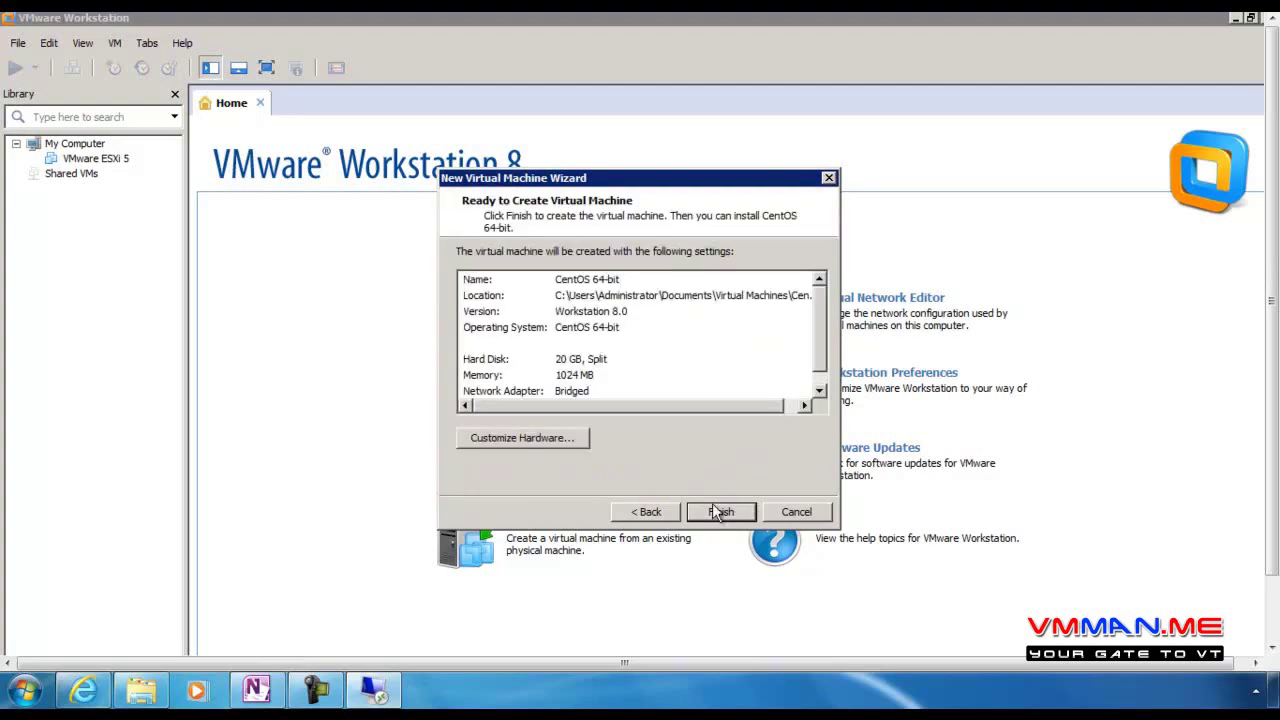
left_click(511, 446)
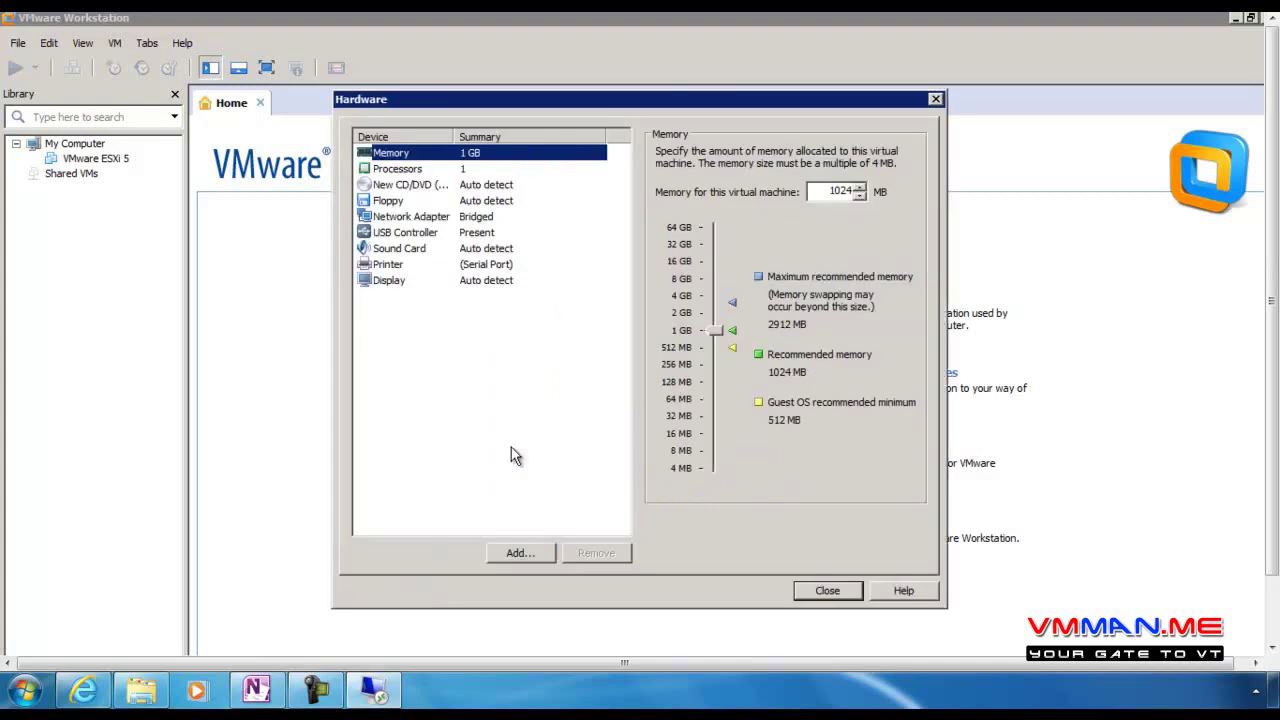
Remove the printer, sound card and floppy drive from the VM's hardware
left_click(508, 264)
left_click(597, 556)
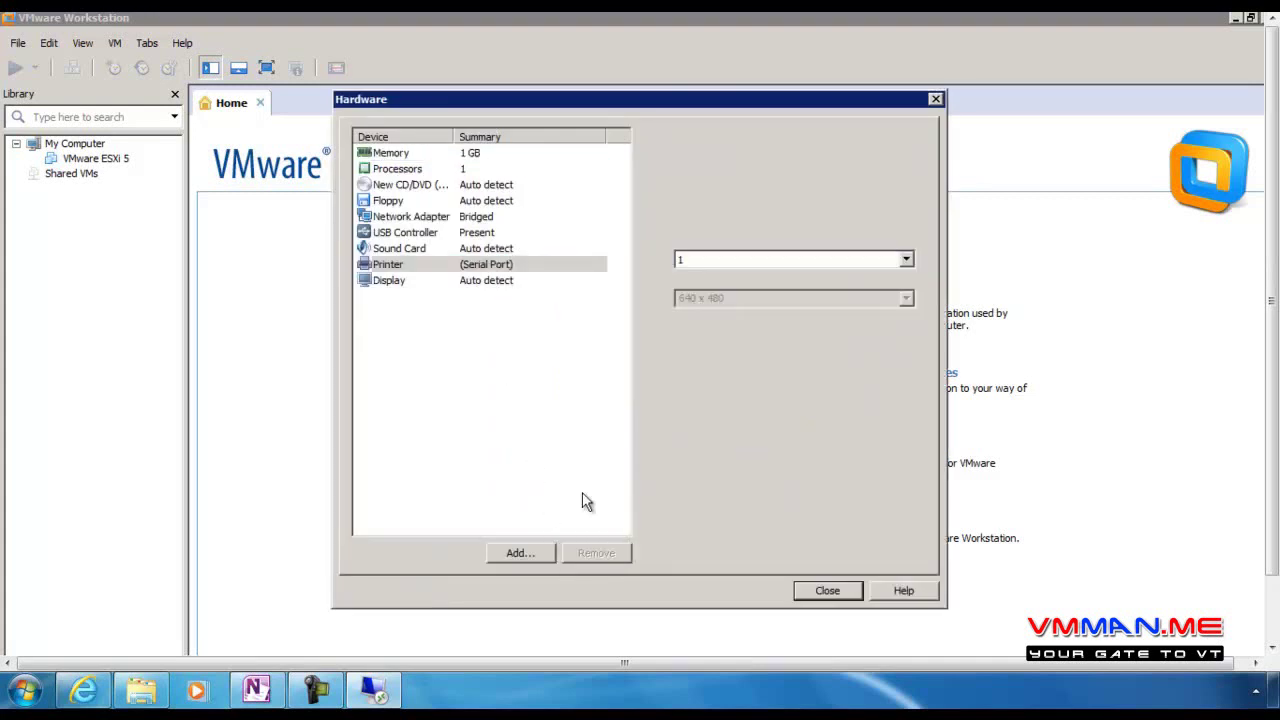
left_click(508, 249)
left_click(597, 553)
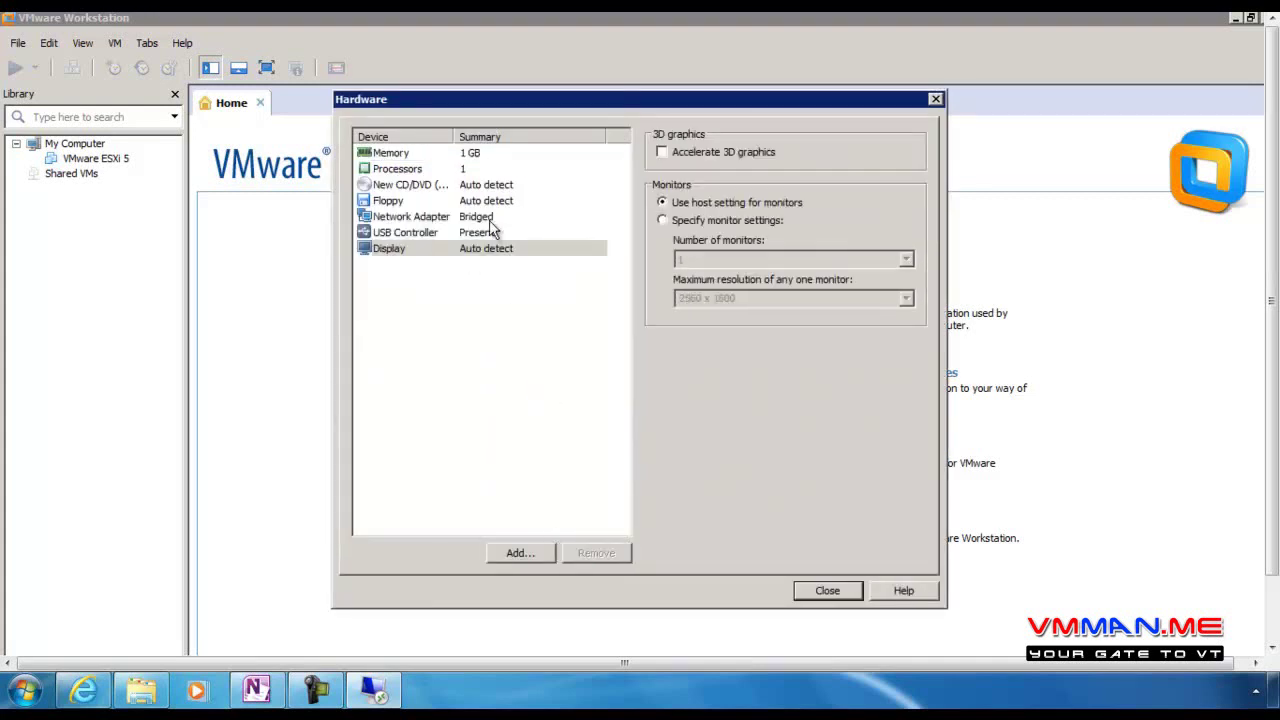
left_click(488, 204)
left_click(614, 552)
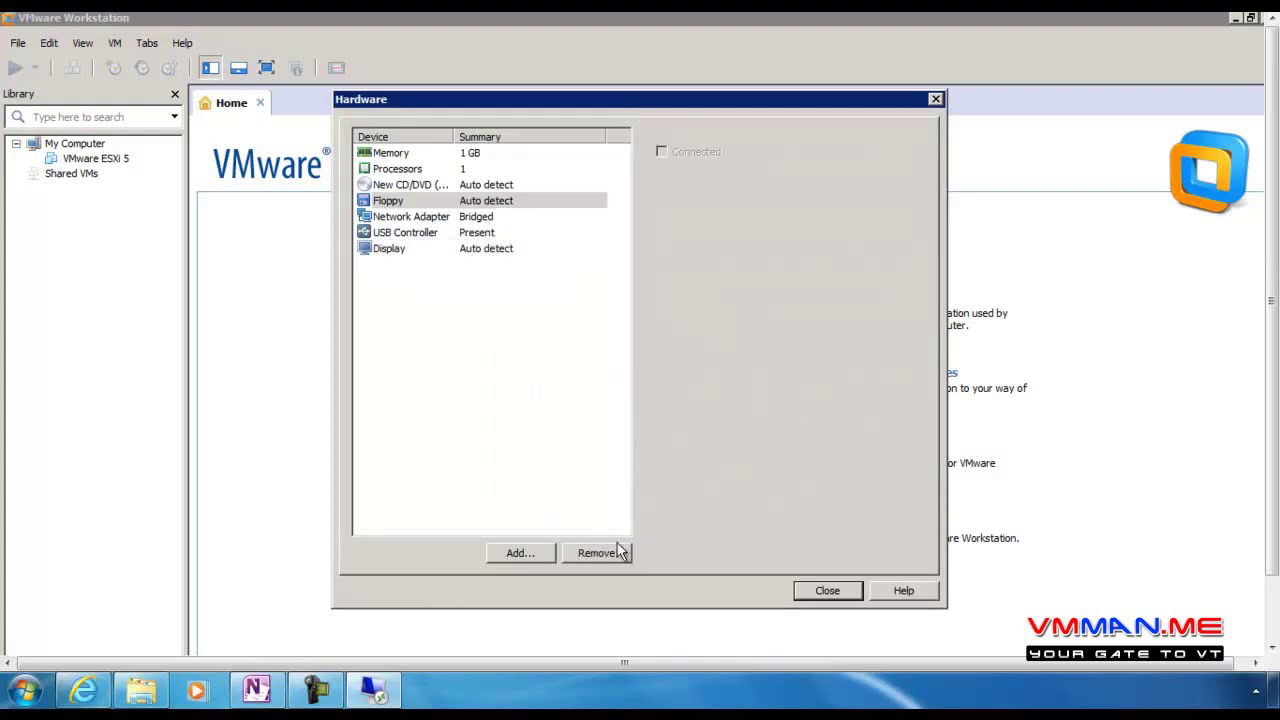
Point the CD/DVD drive at the openfileresa ISO image and finish creating the VM
left_click(487, 188)
left_click(703, 264)
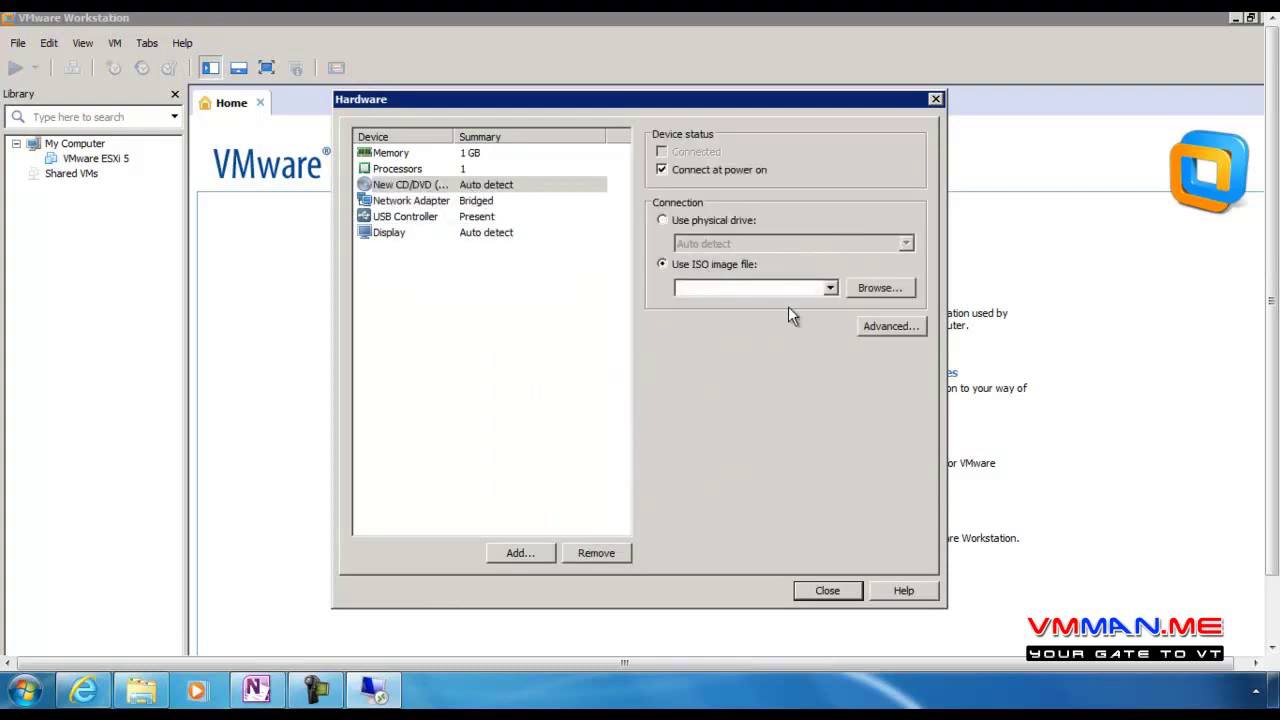
left_click(893, 290)
left_click(662, 362)
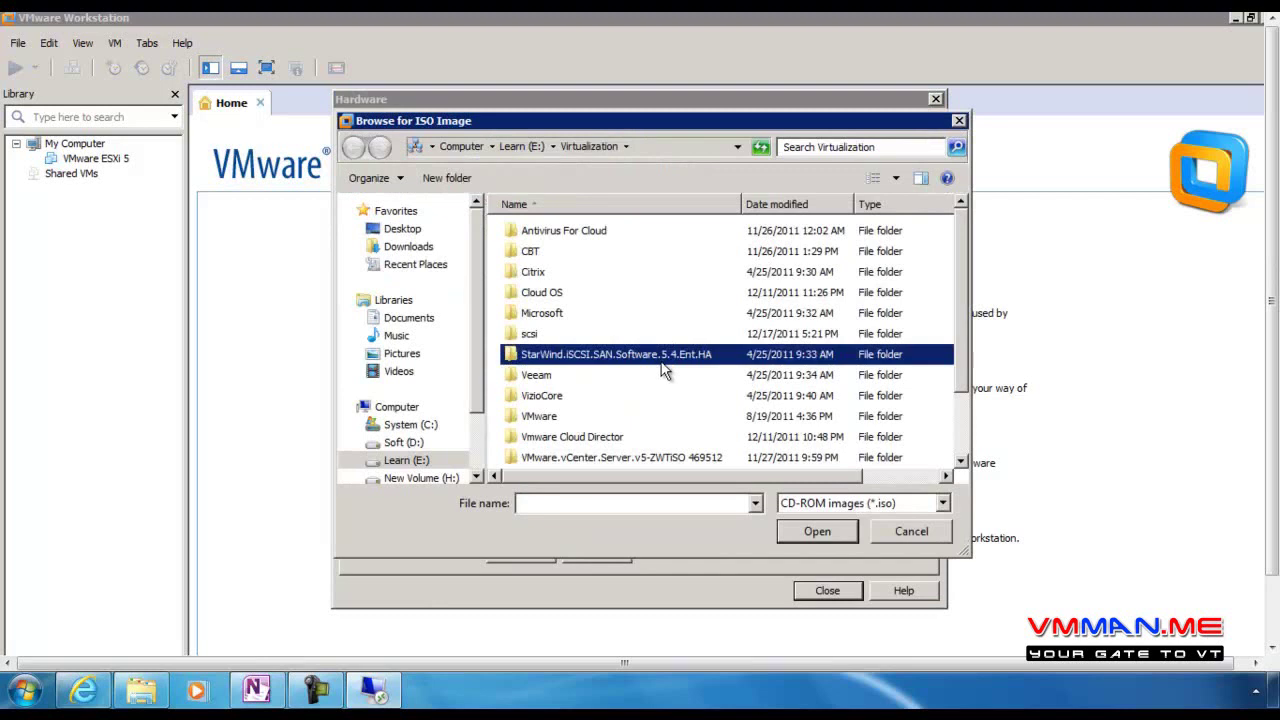
scroll(665, 370, "down", 2)
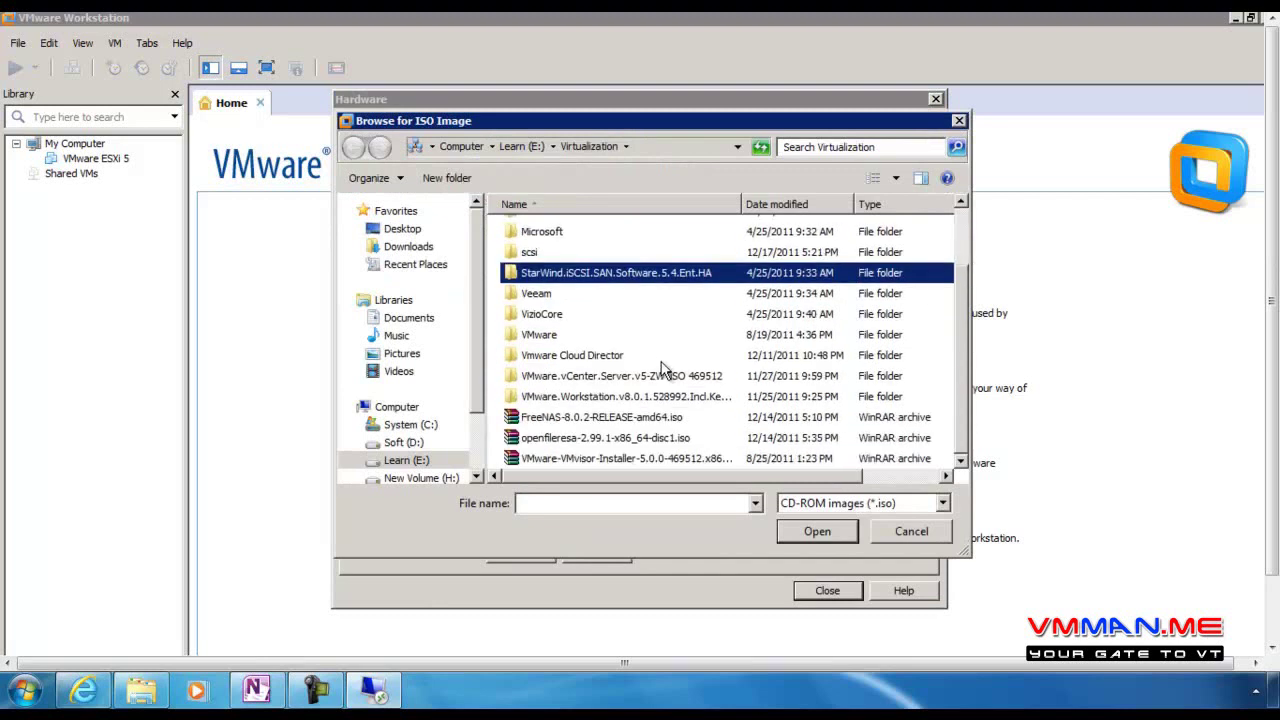
double_click(648, 437)
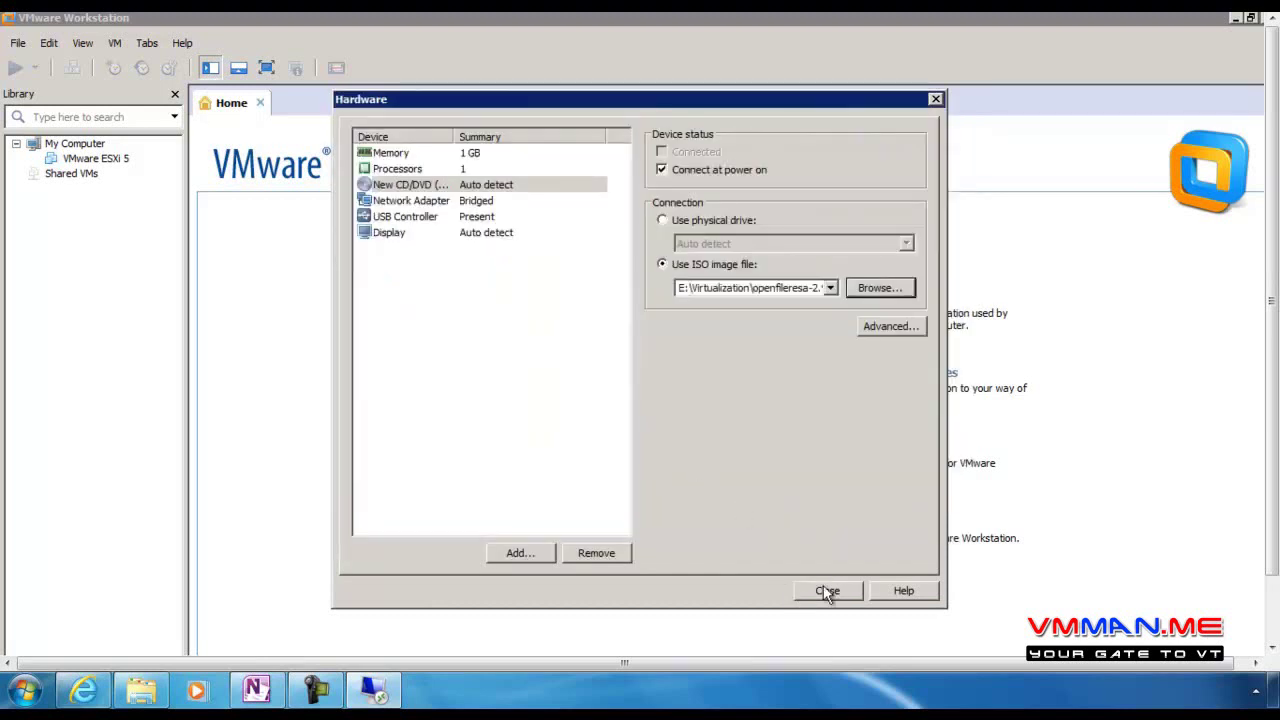
left_click(827, 591)
left_click(722, 513)
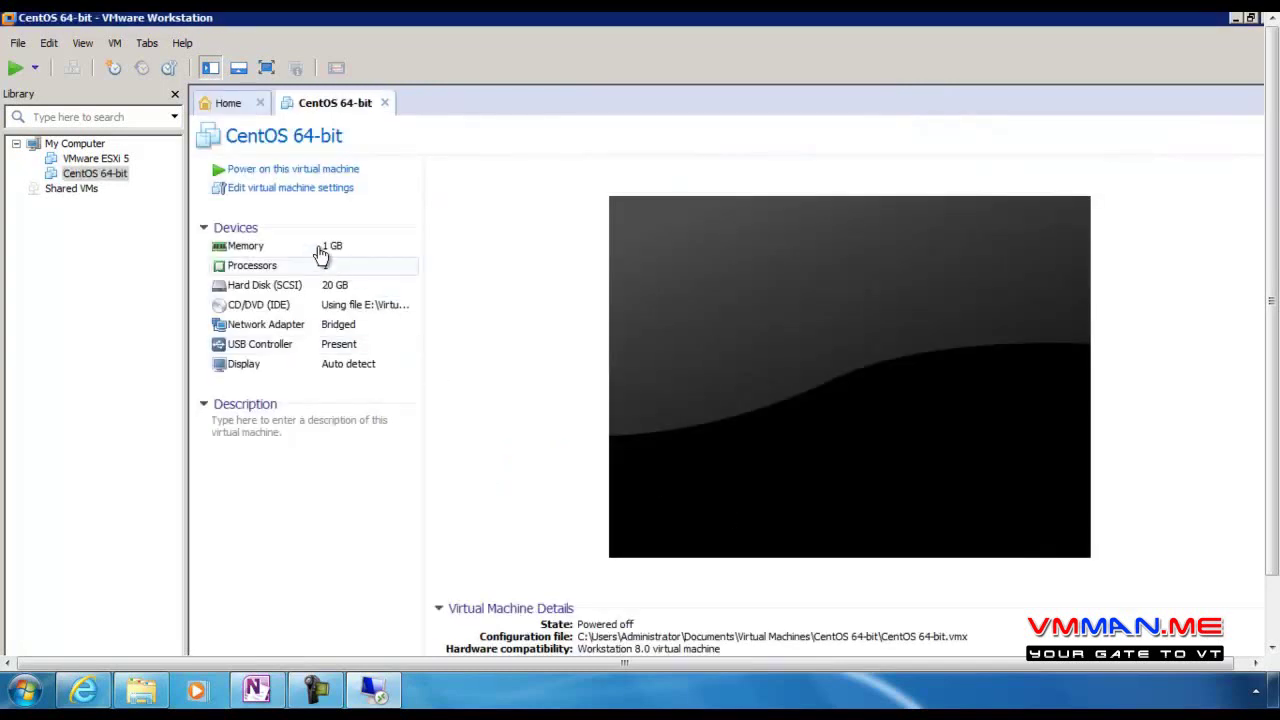
Power on the CentOS 64-bit VM and boot it into the Openfiler installer
left_click(286, 172)
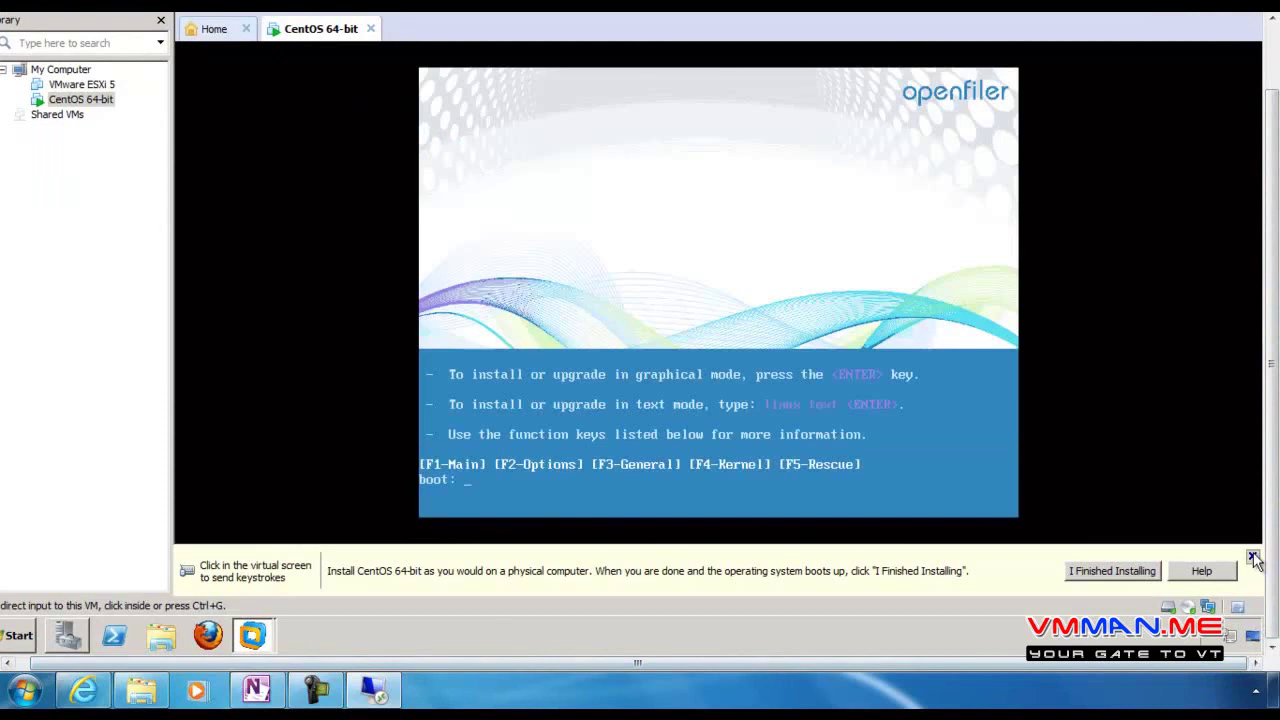
left_click(1252, 556)
left_click(829, 366)
key("Return")
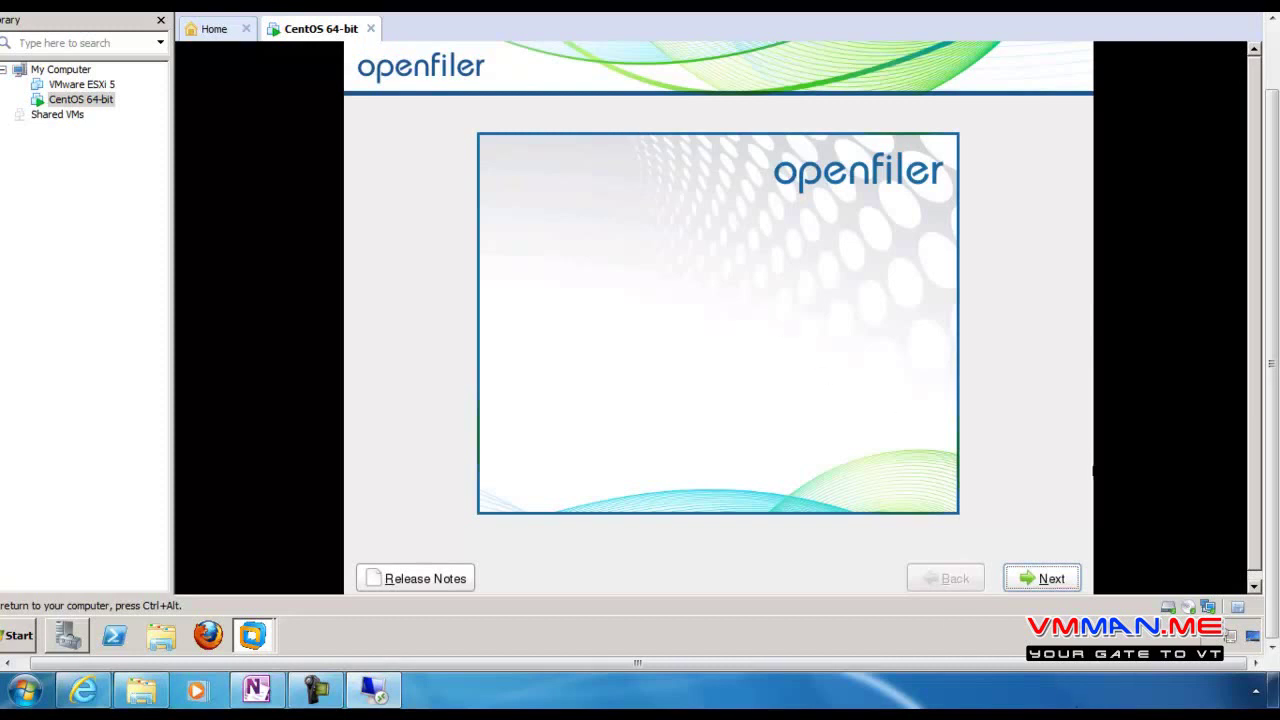
Accept U.S. English keyboard, initialize sda with default partitions, and keep DHCP networking
left_click(1078, 589)
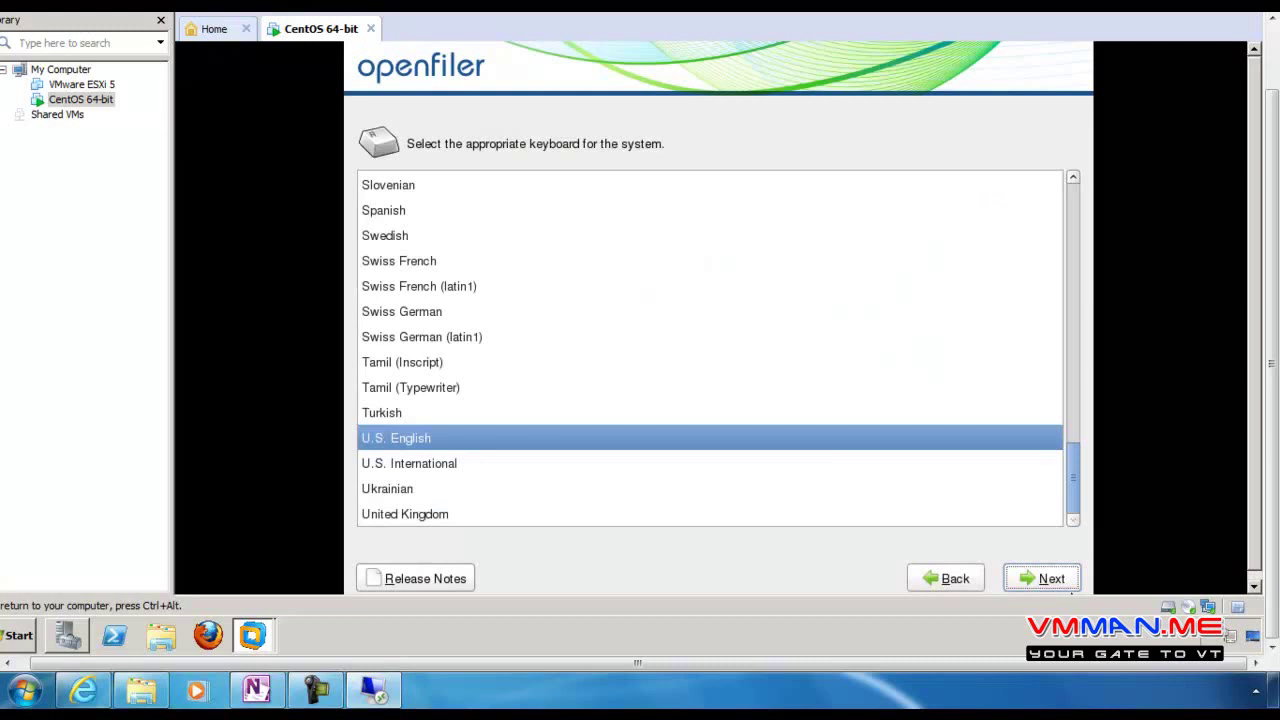
left_click(1062, 583)
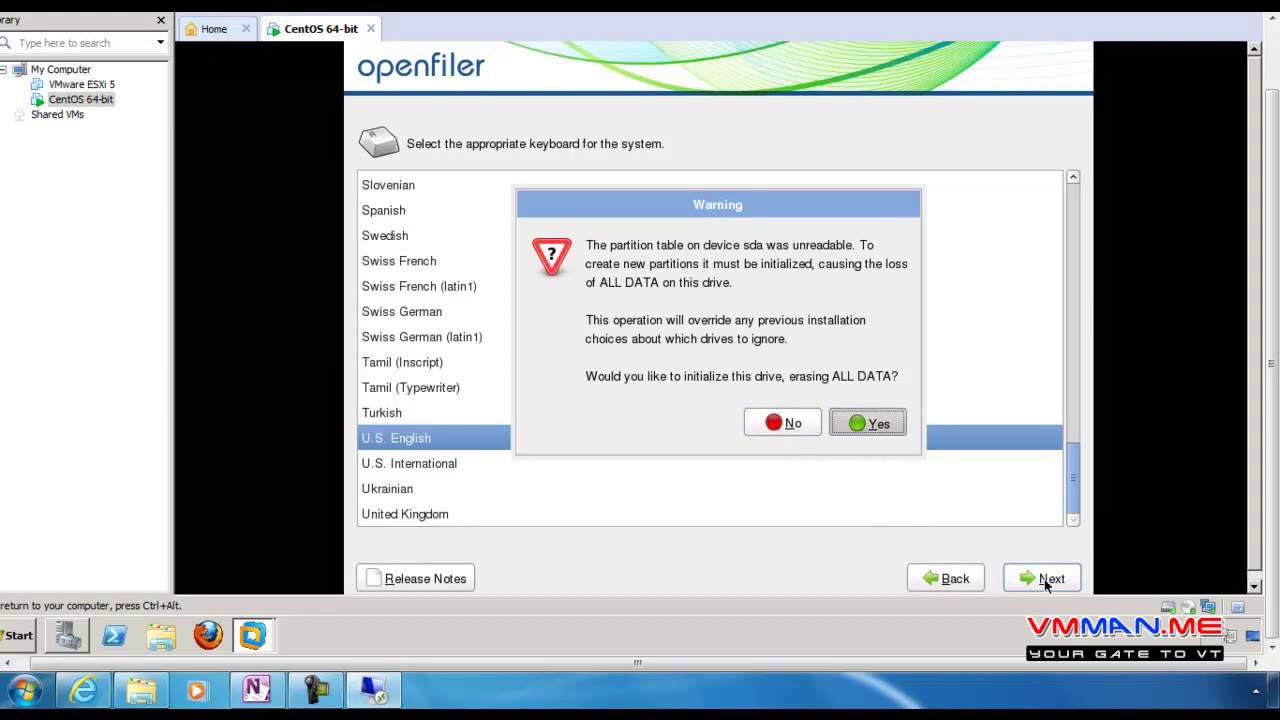
key("Return")
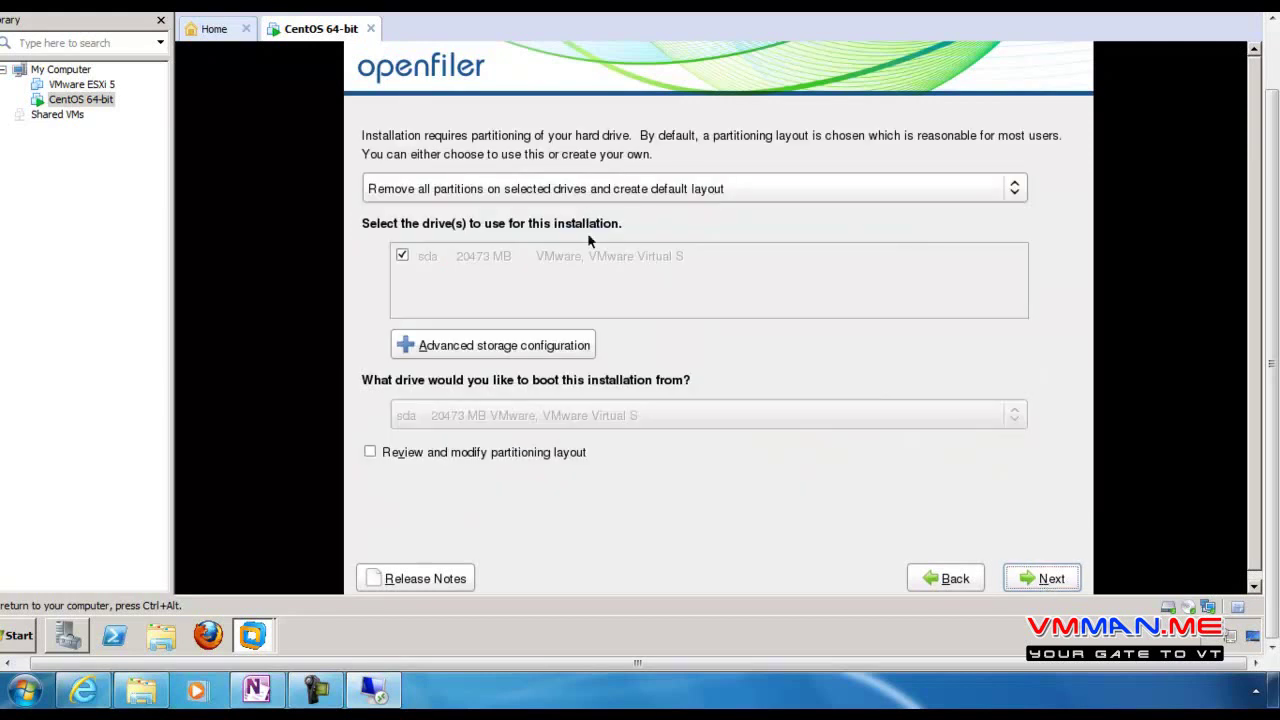
left_click(1031, 572)
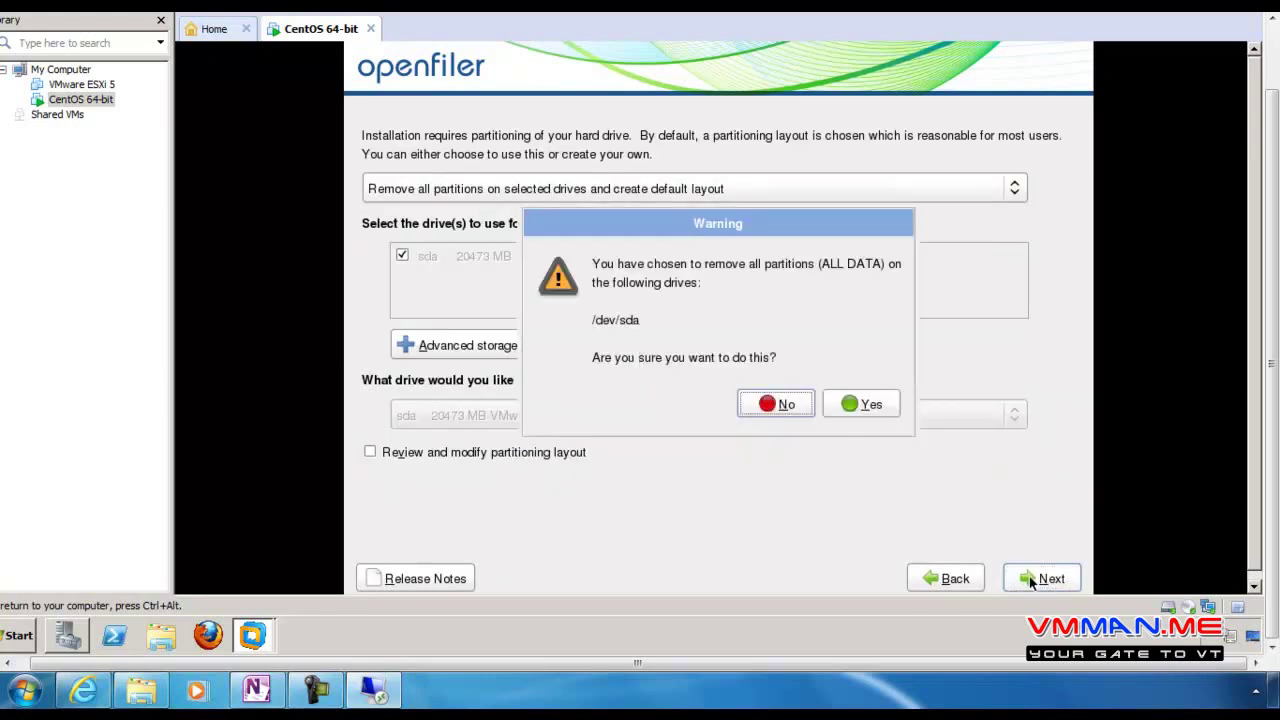
left_click(870, 404)
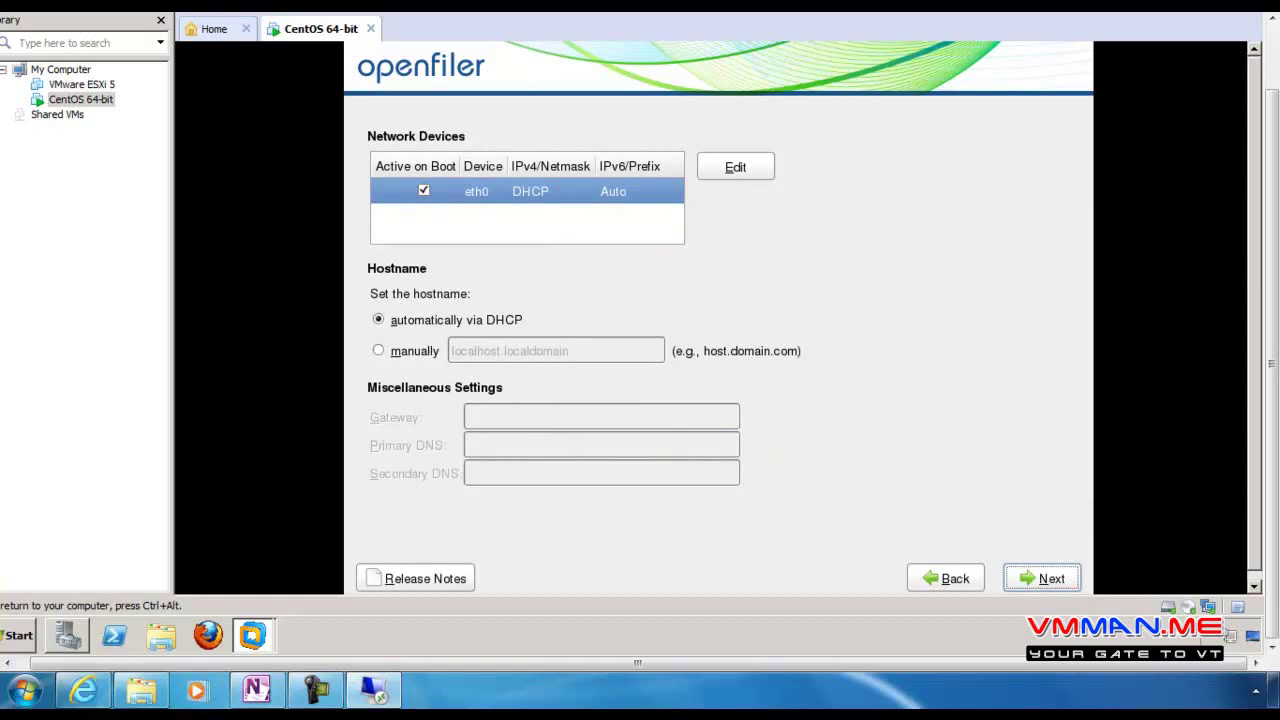
left_click(1034, 588)
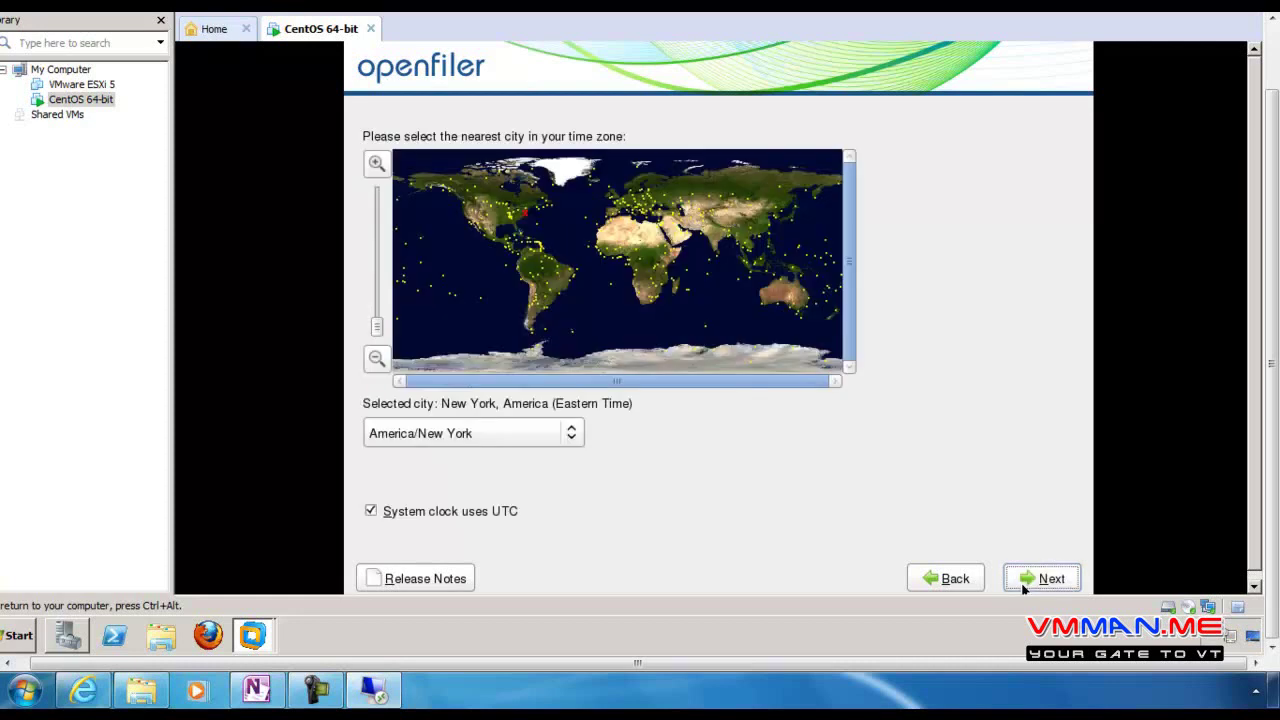
Set the time zone to Africa/Cairo and enter and confirm the root password
left_click(657, 230)
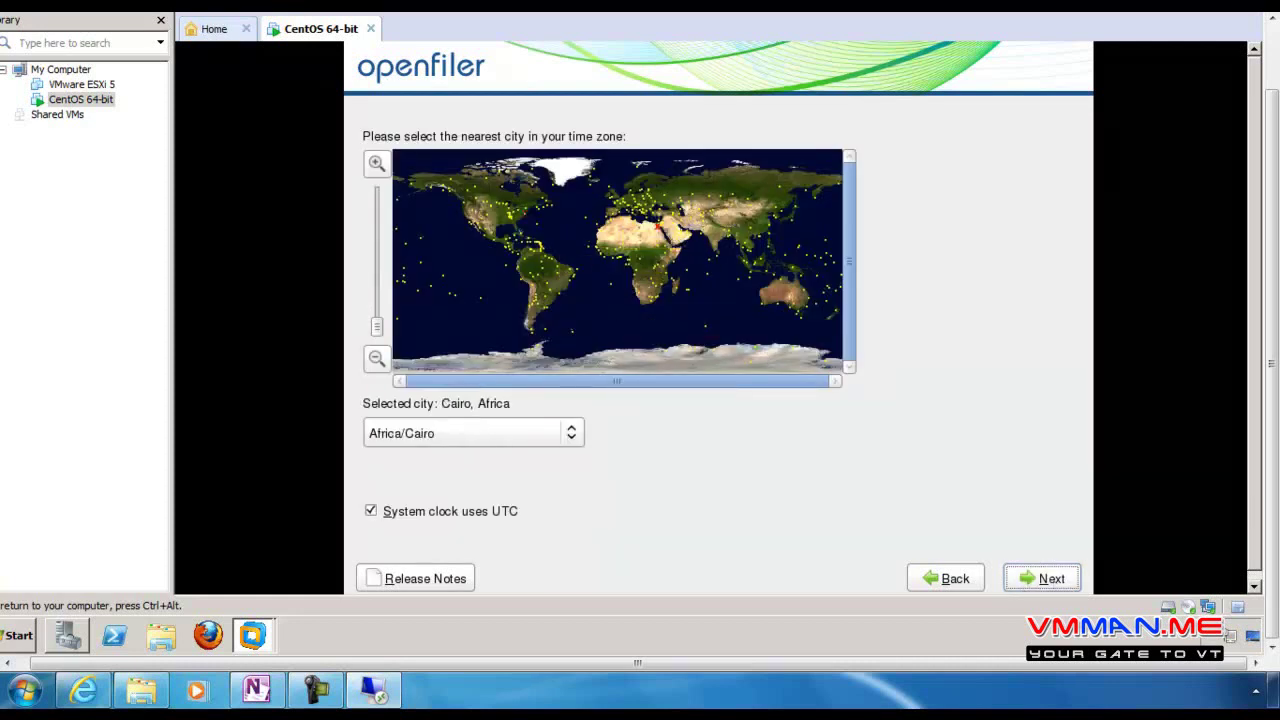
left_click(1031, 587)
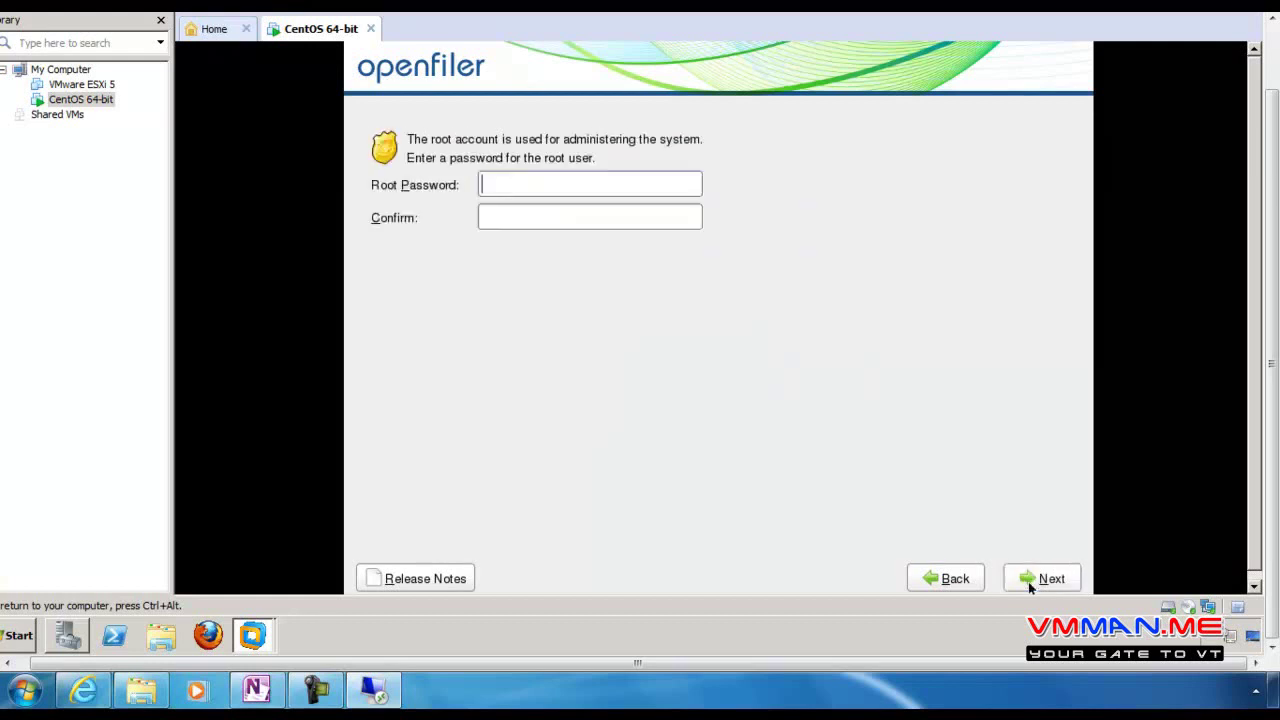
type("passwo")
key("Tab")
type("passwo")
left_click(1030, 583)
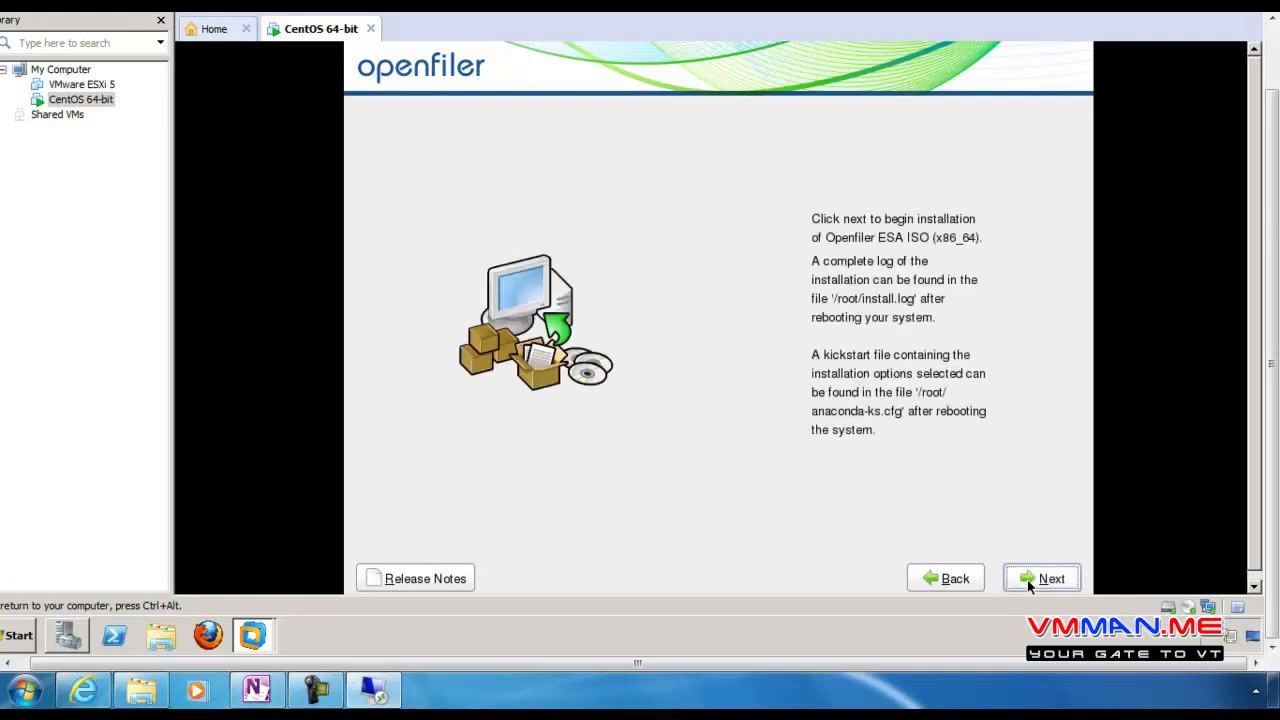
Run the Openfiler installation to completion and reboot the VM
left_click(1040, 579)
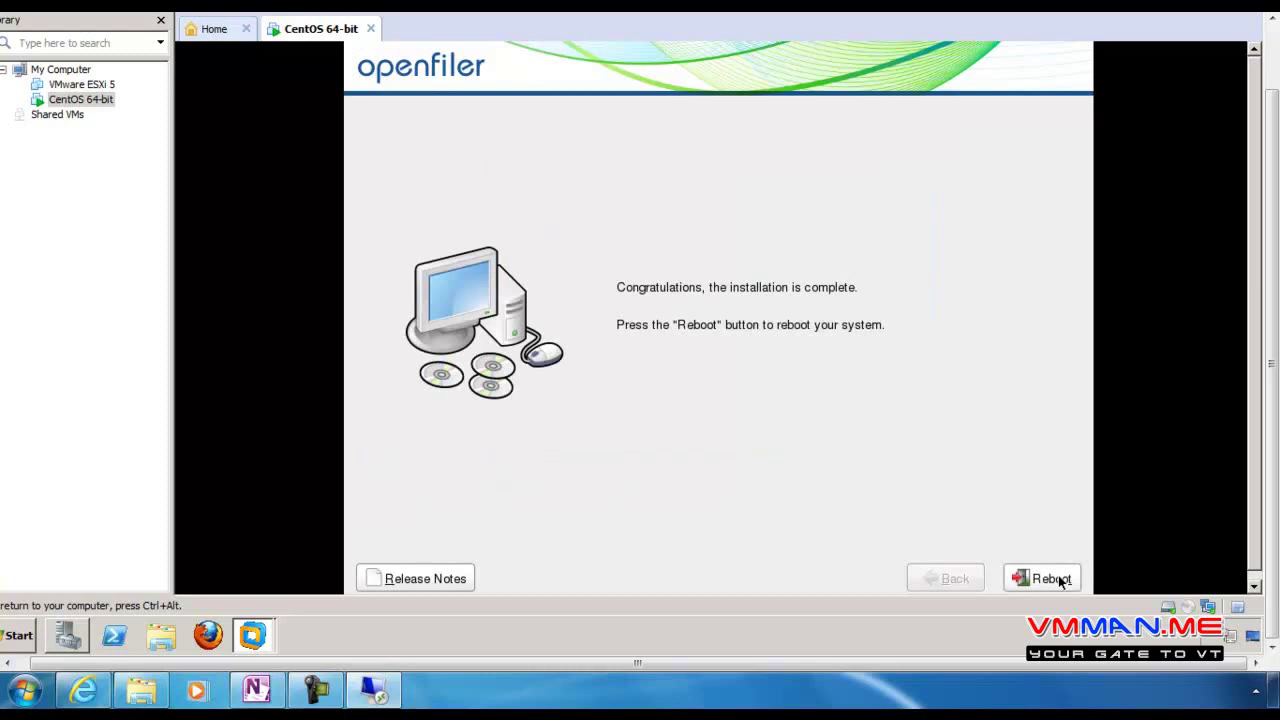
left_click(1050, 579)
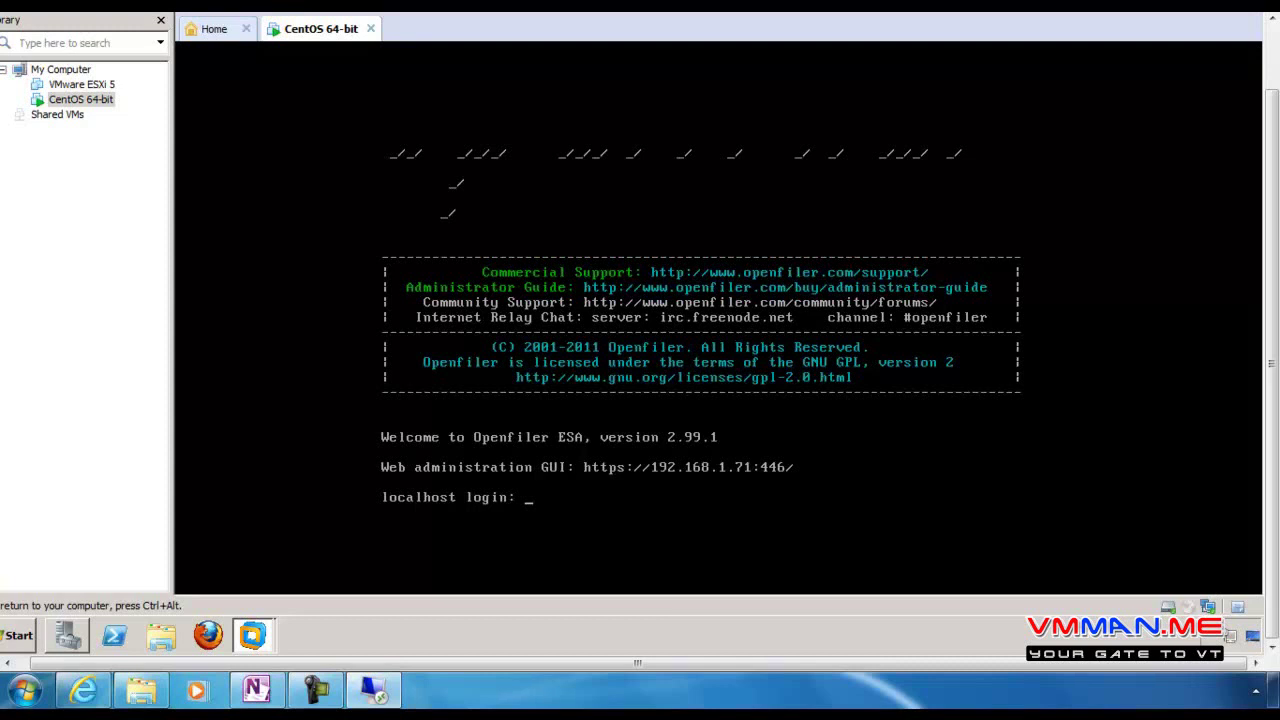
Release input from the VM, accept Firefox as default browser, and bring Firefox forward
key("ctrl+alt")
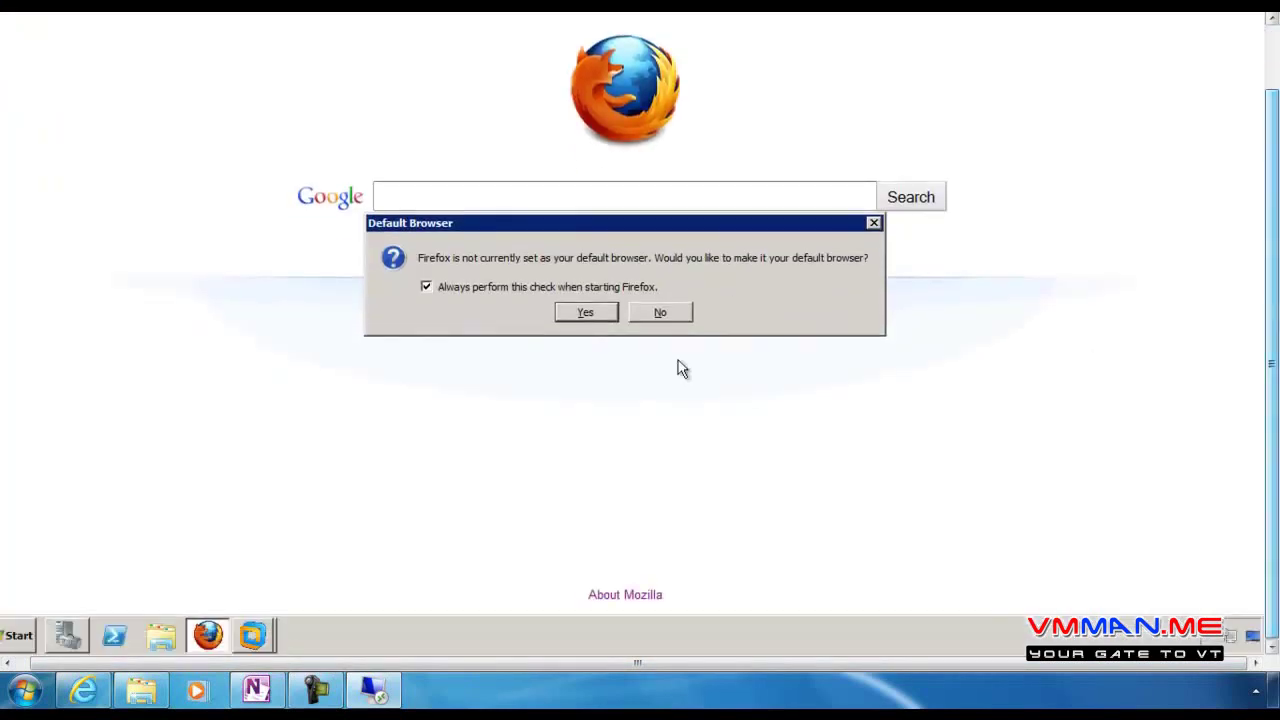
left_click(596, 316)
mouse_move(254, 636)
left_click(253, 595)
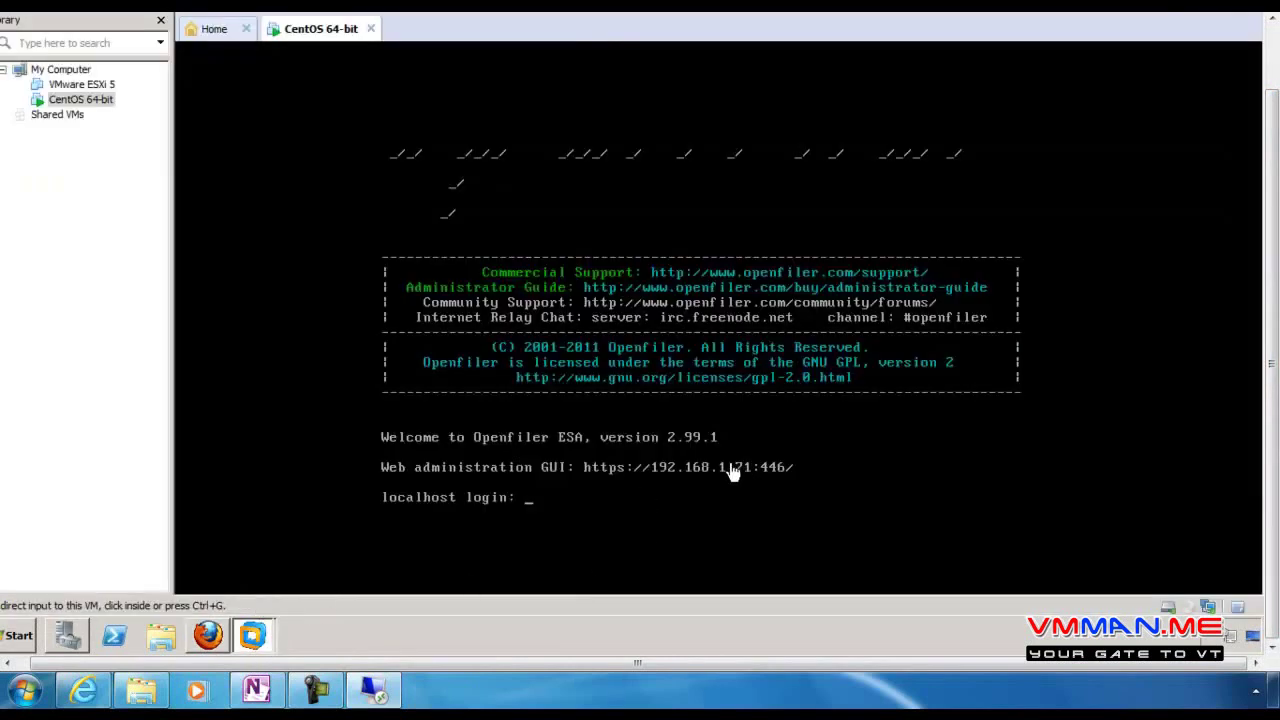
left_click(210, 637)
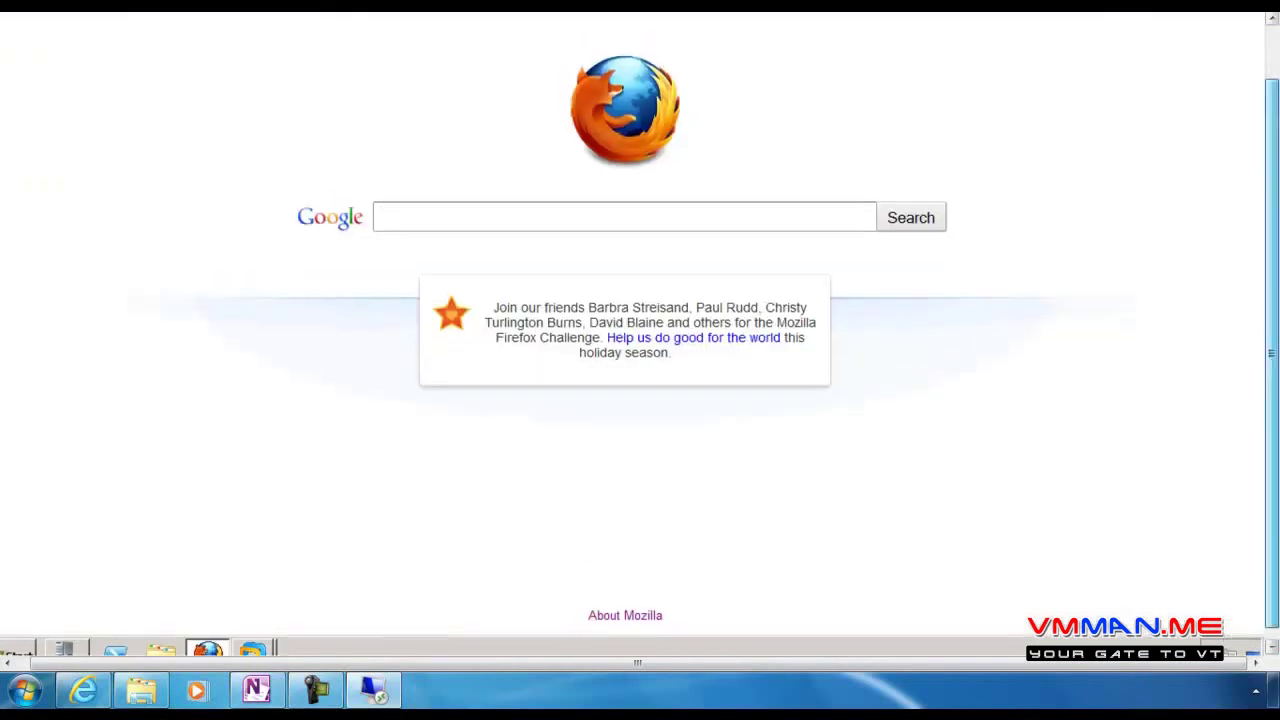
left_click(229, 53)
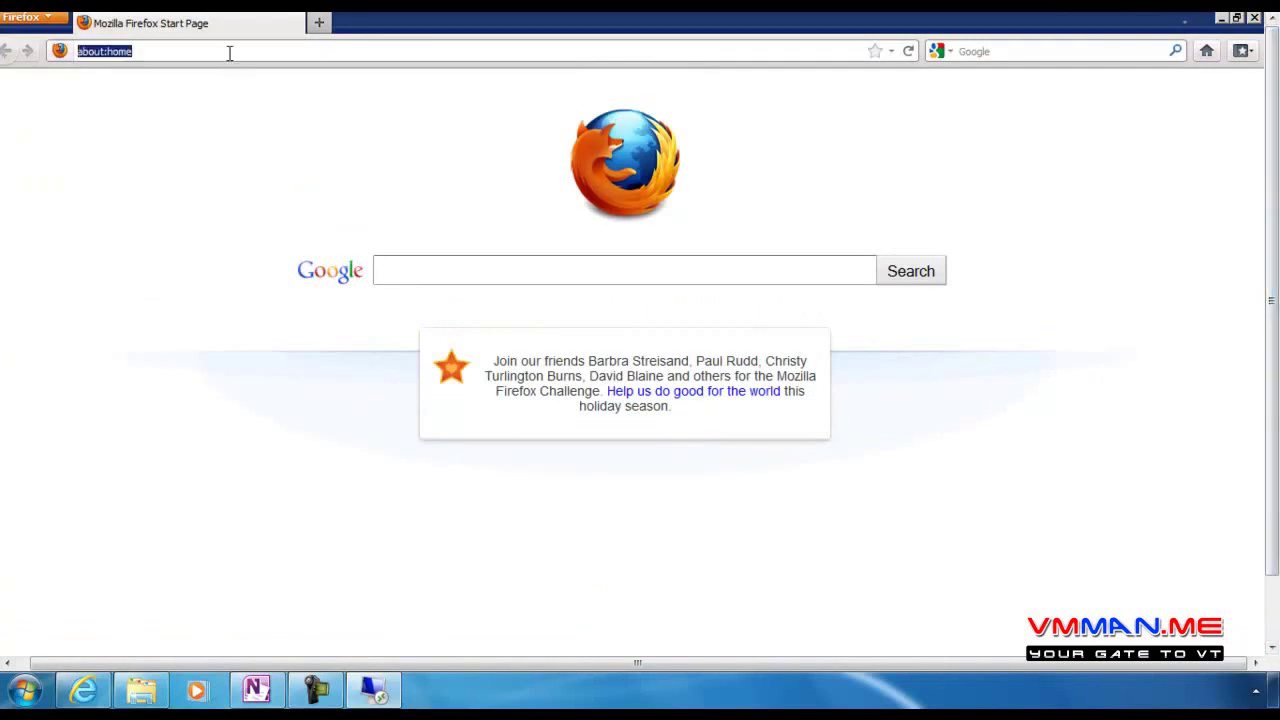
type("htt")
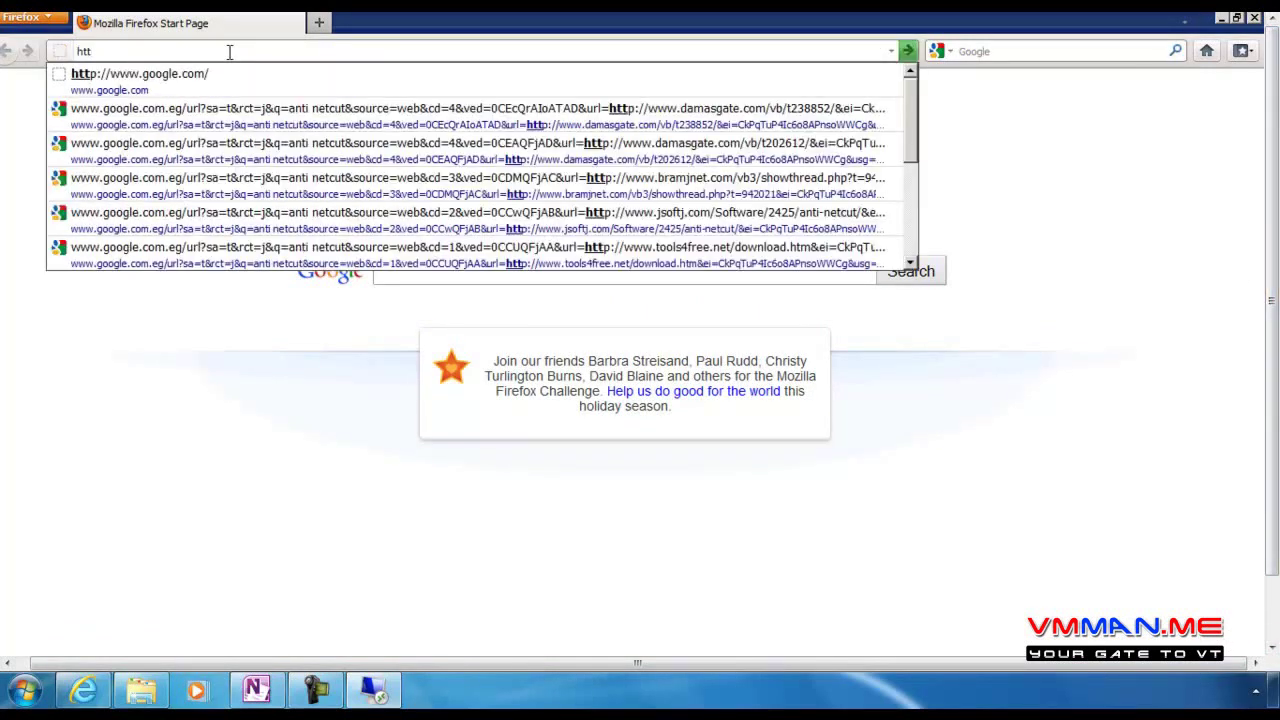
type("ps://")
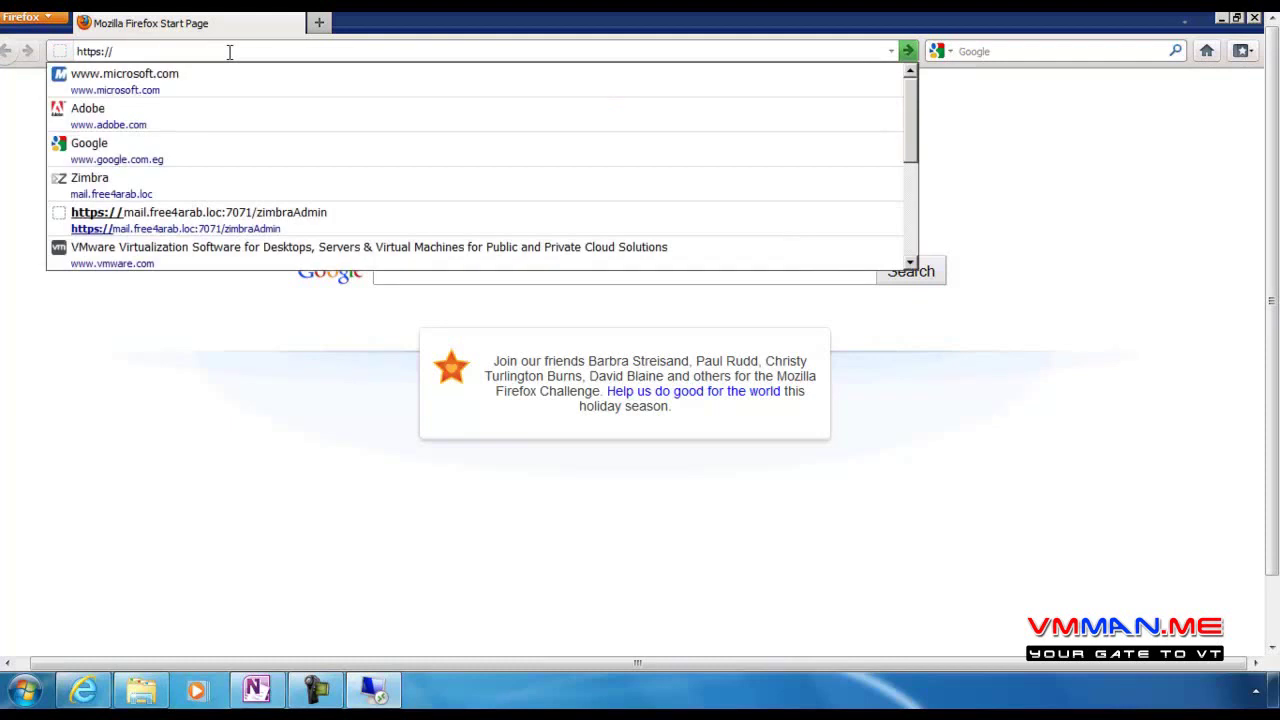
type("192.168.1.")
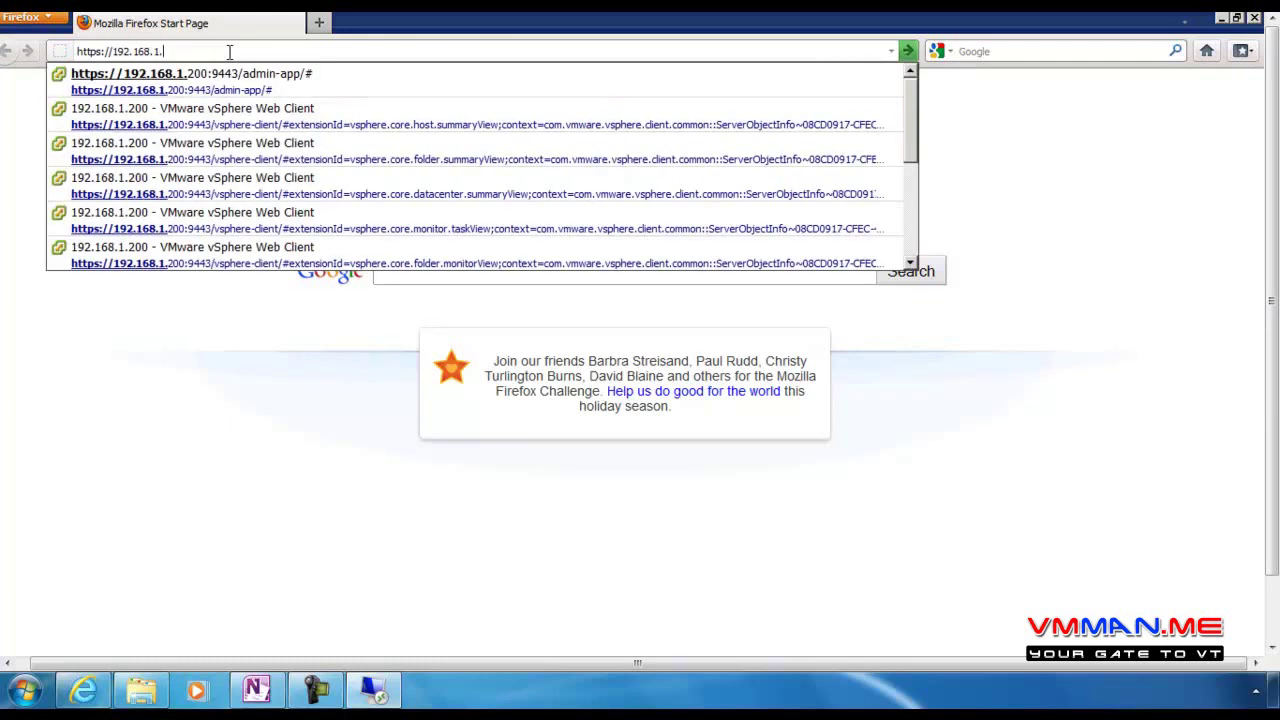
type("71")
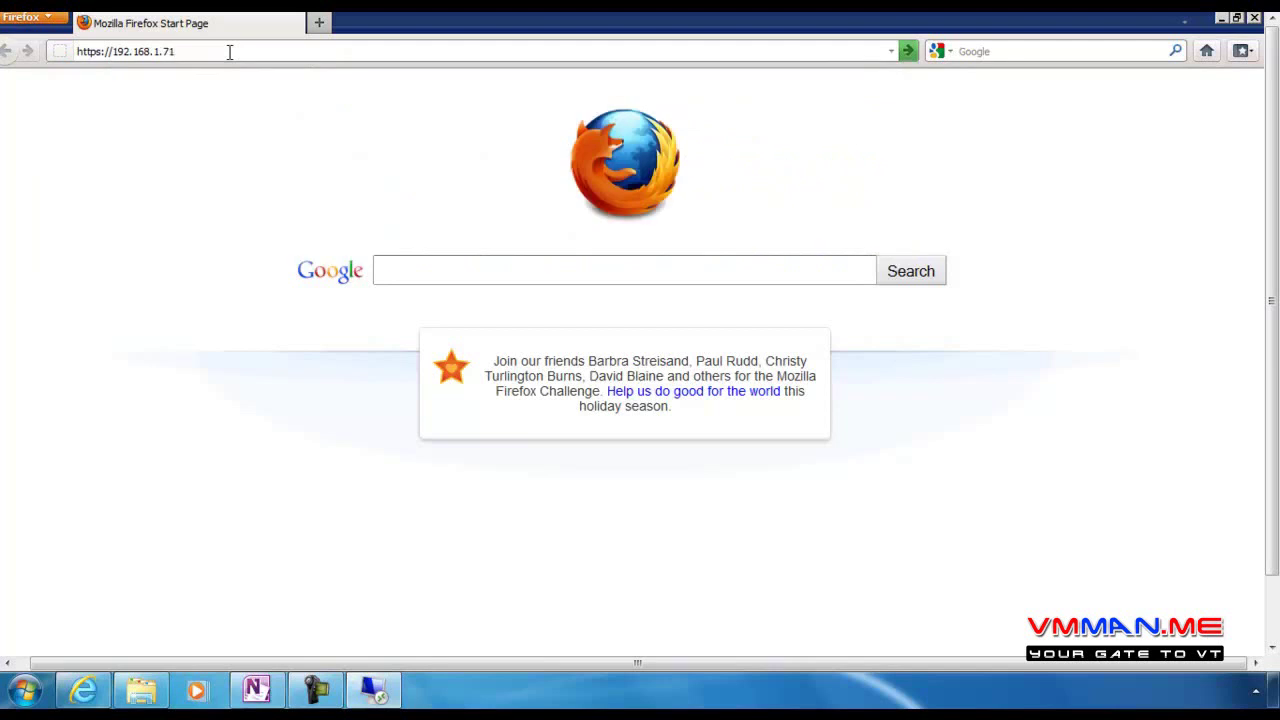
type(":446")
key("Return")
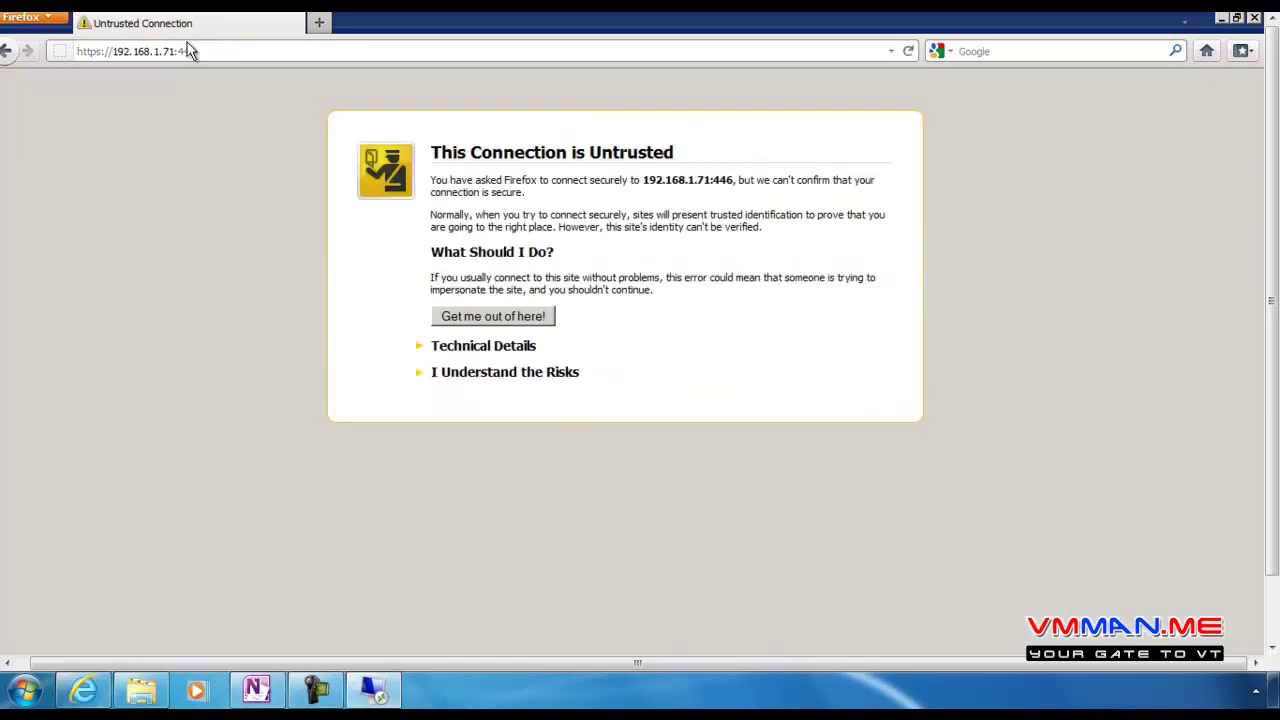
left_click(451, 376)
left_click(474, 494)
left_click(545, 556)
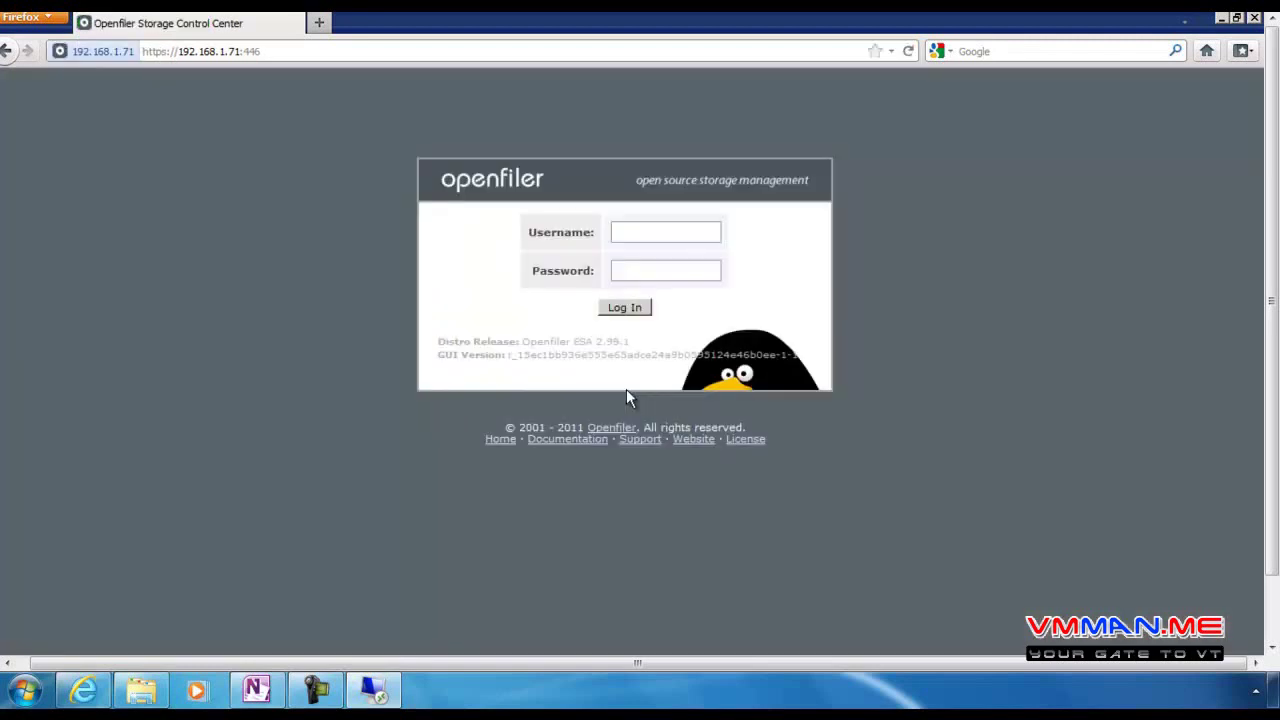
Sign in with the Openfiler admin username and password, declining to save the password
left_click(621, 240)
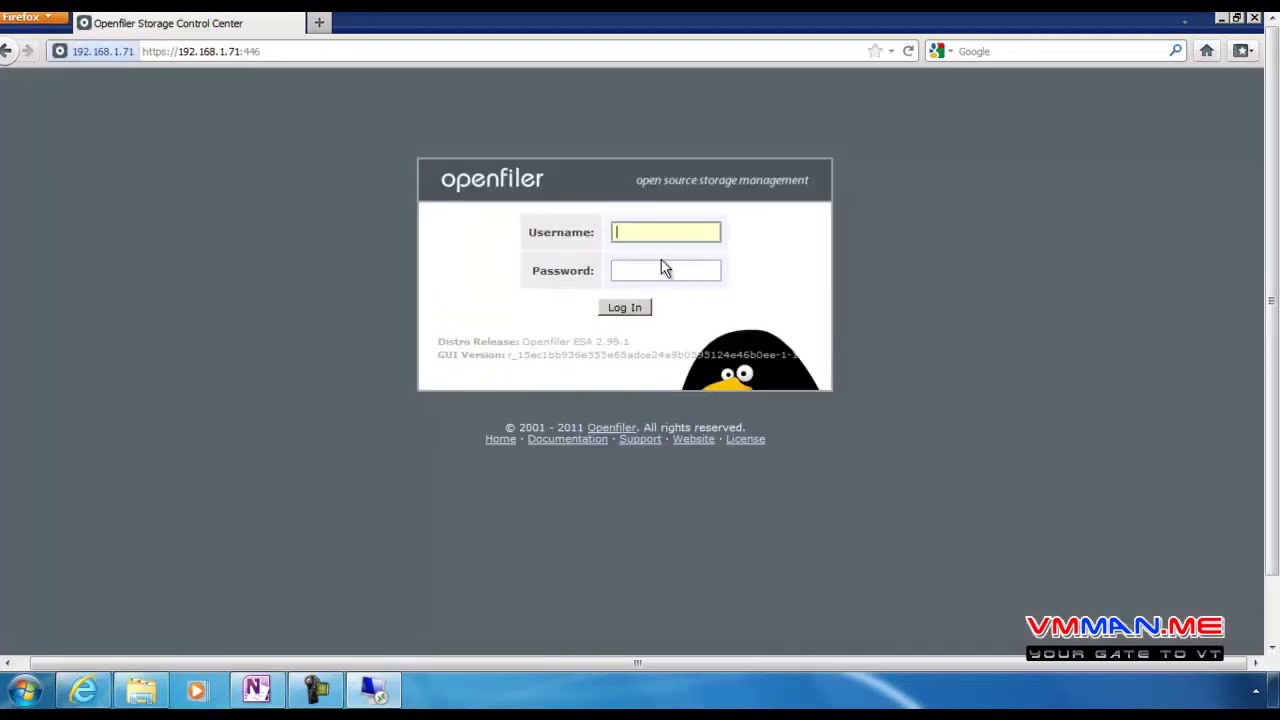
type("openfiler")
left_click(662, 268)
type("password")
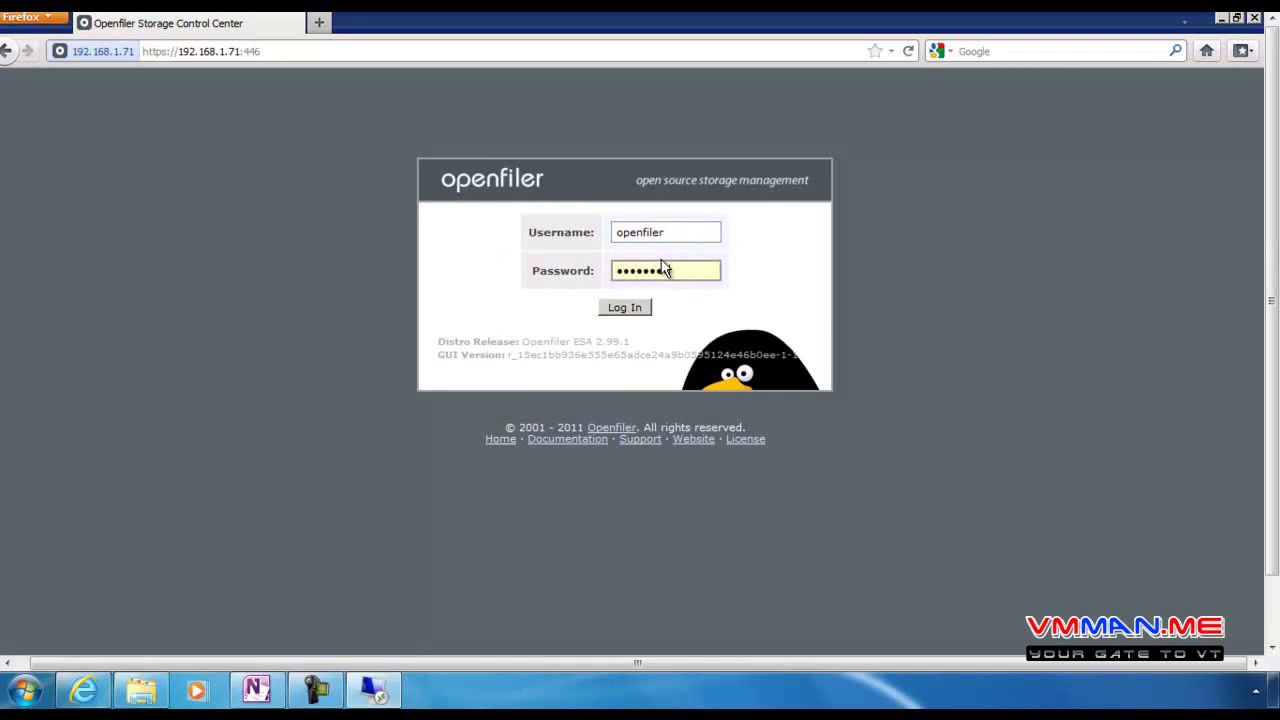
key("Return")
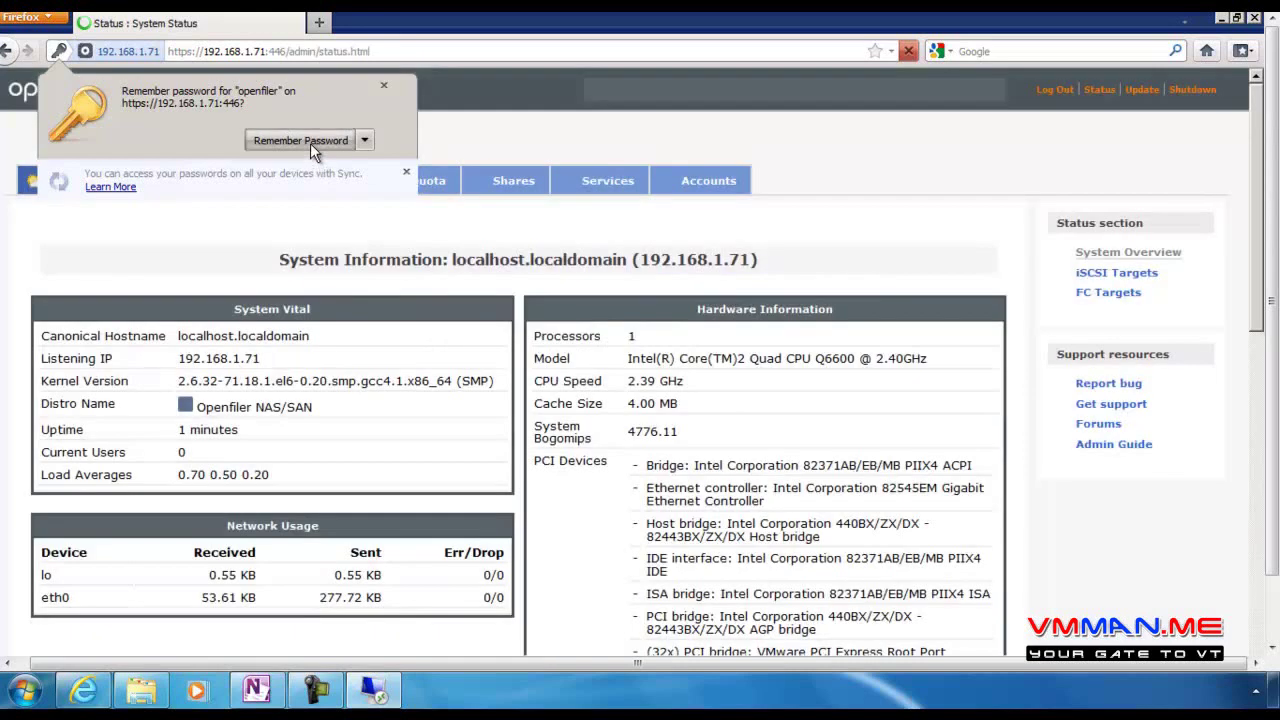
left_click(310, 143)
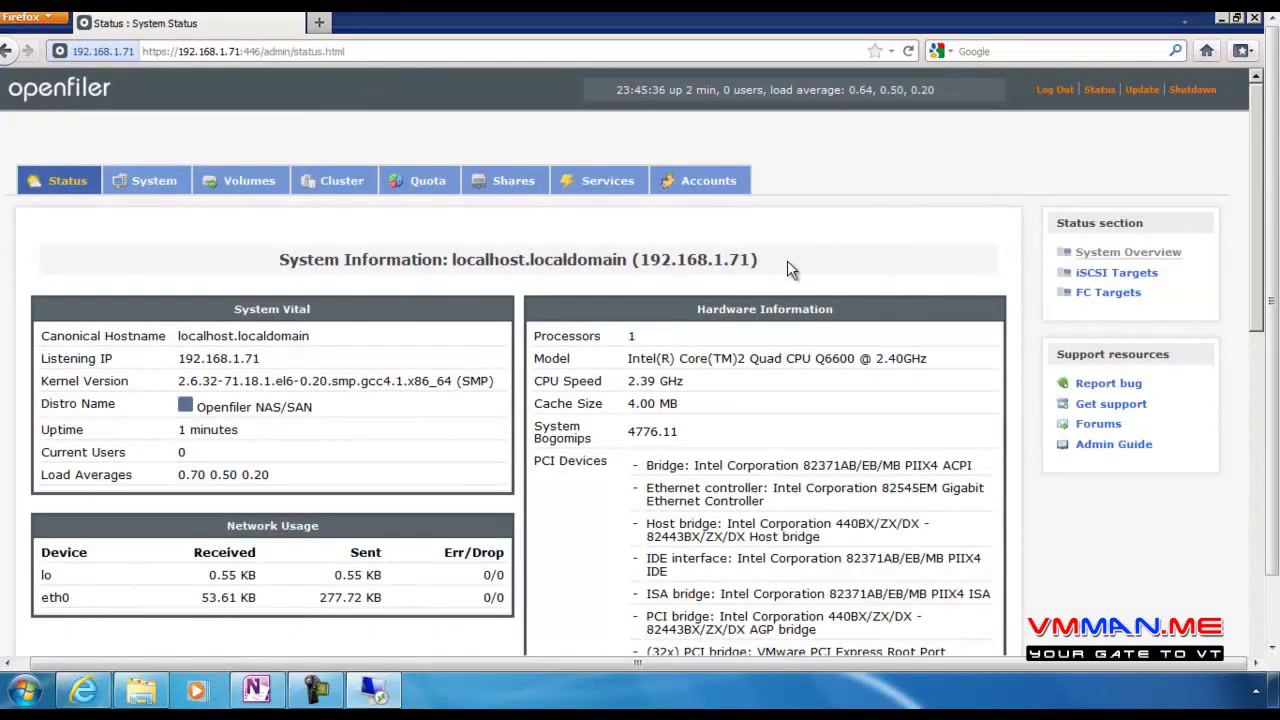
Review the System Status page, then go to the System network configuration page
scroll(787, 260, "down", 5)
scroll(787, 260, "up", 5)
scroll(148, 305, "down", 8)
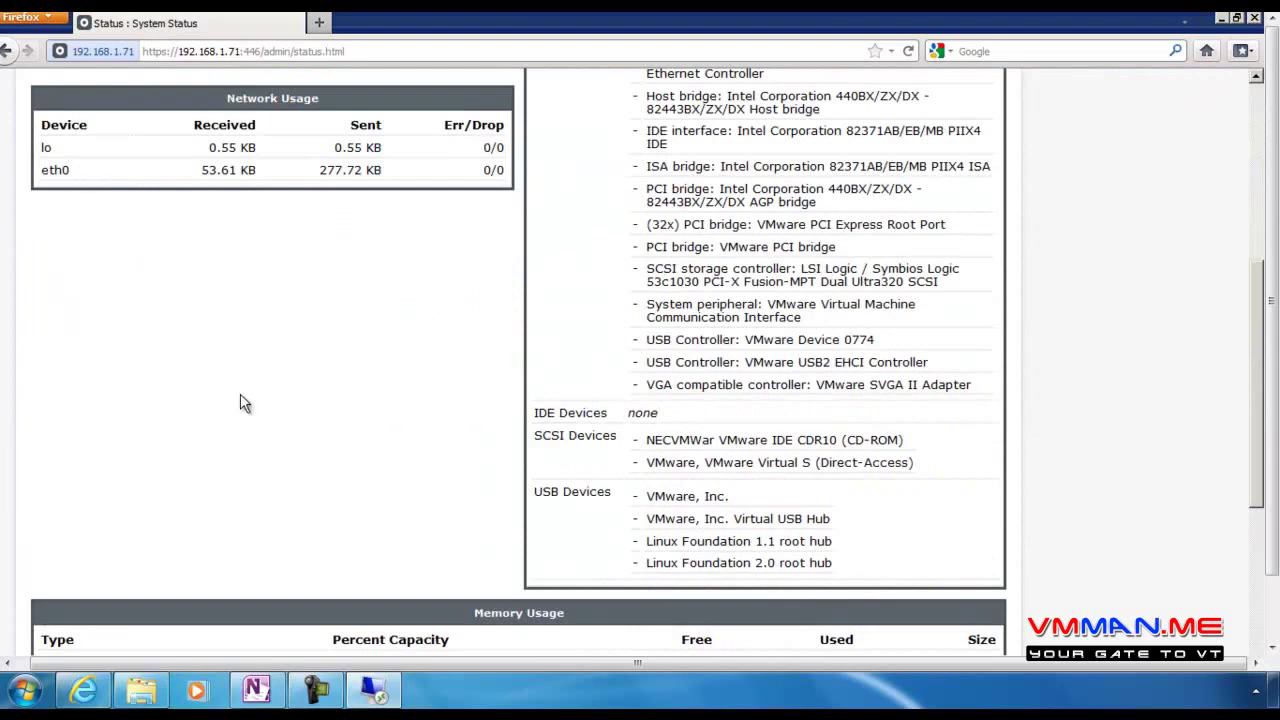
scroll(240, 460, "down", 7)
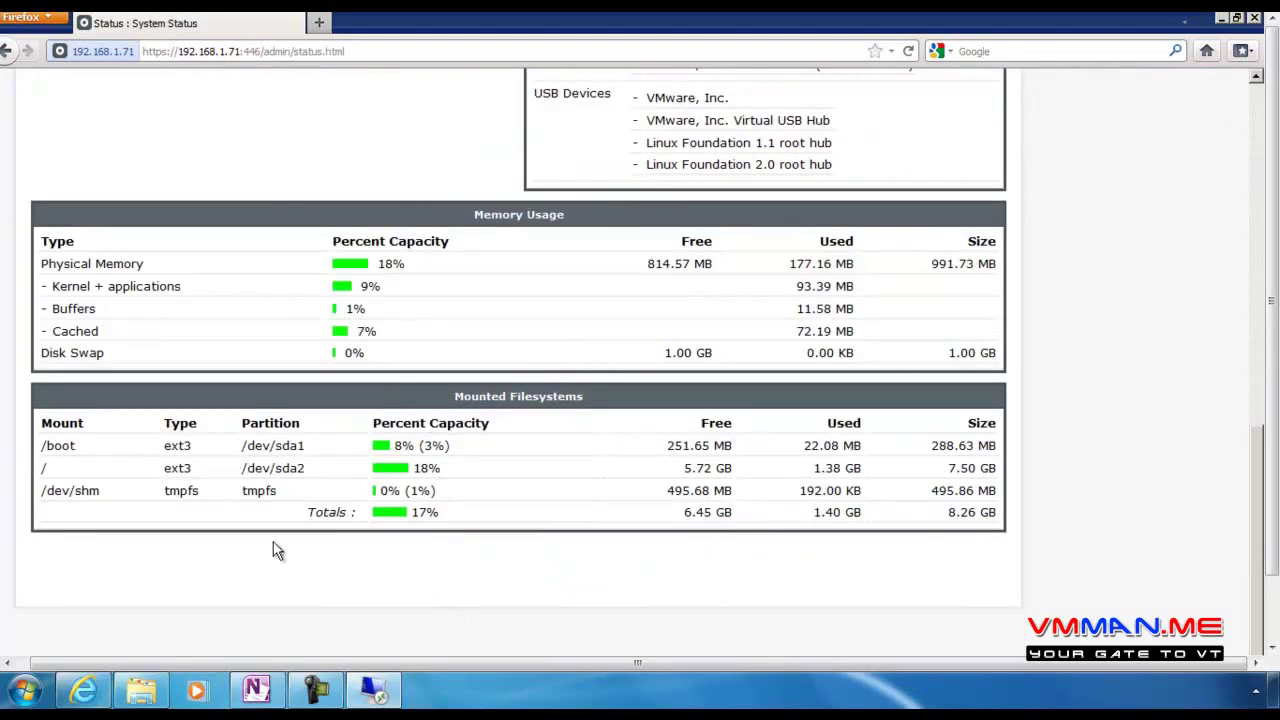
scroll(330, 500, "up", 6)
scroll(332, 498, "up", 9)
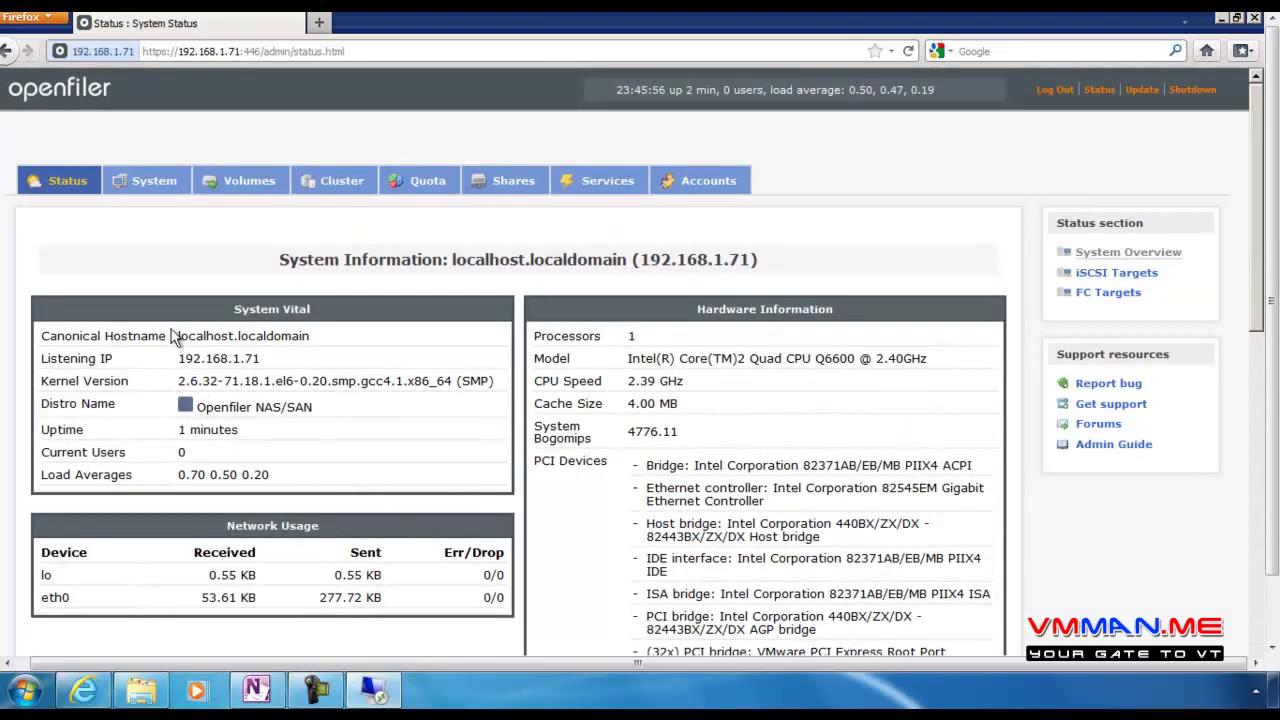
left_click(165, 185)
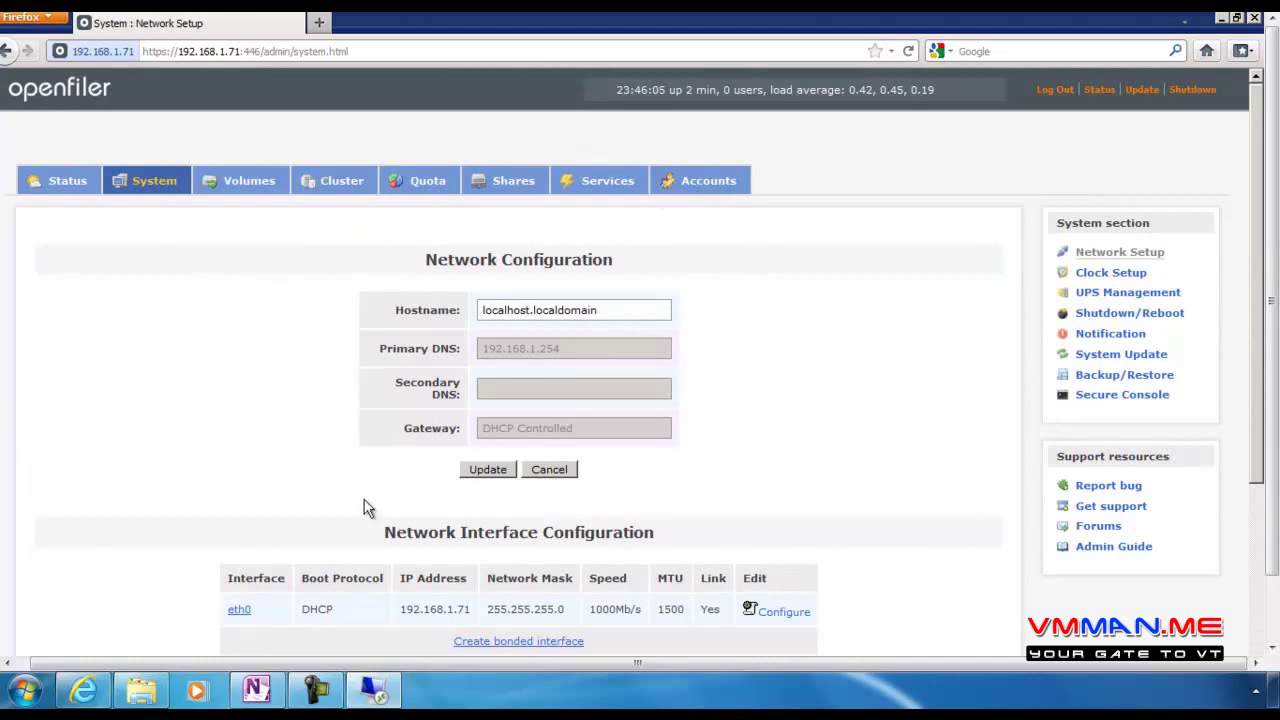
Browse the Volumes, Cluster, Quota, Shares, Services and Accounts sections in turn
scroll(255, 490, "down", 5)
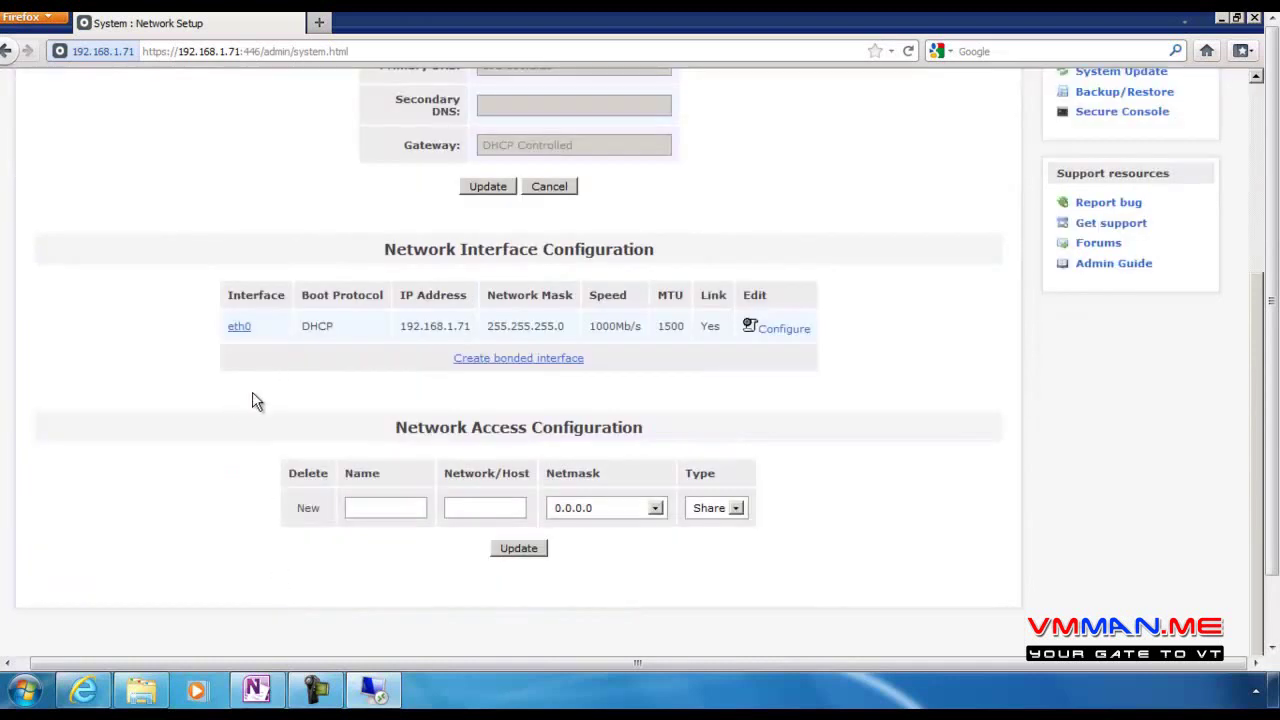
scroll(255, 394, "up", 5)
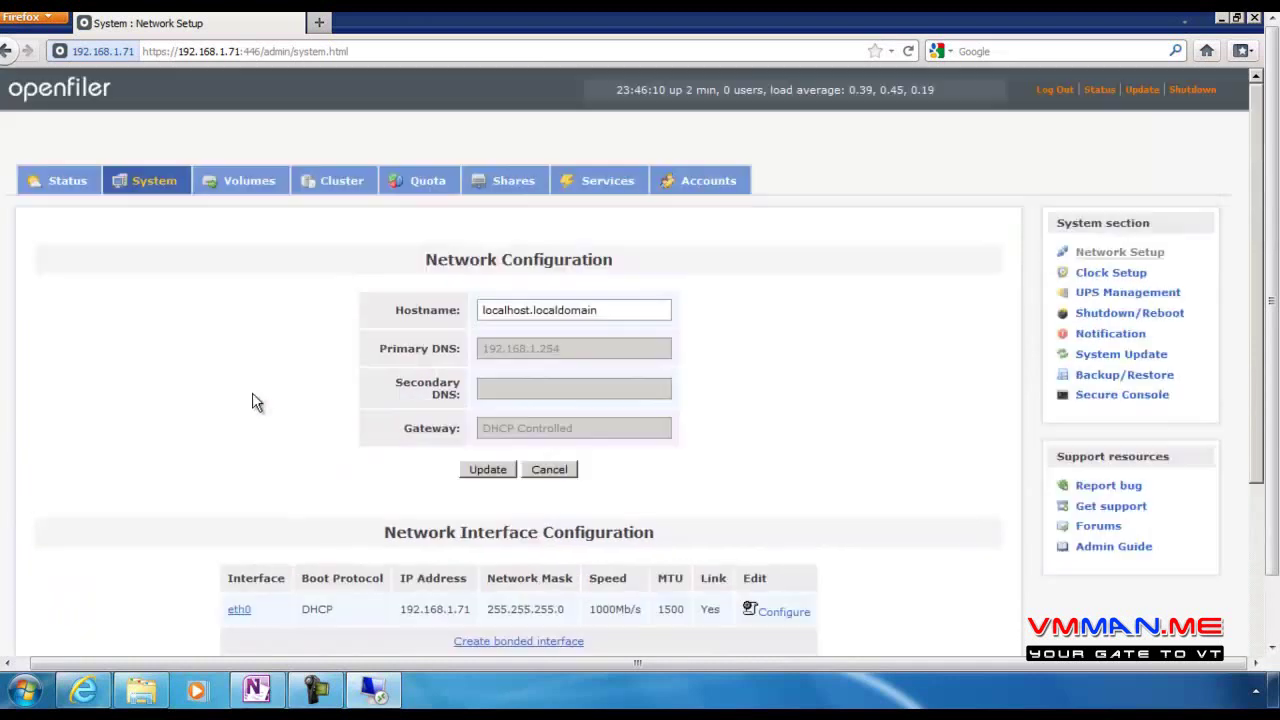
left_click(258, 188)
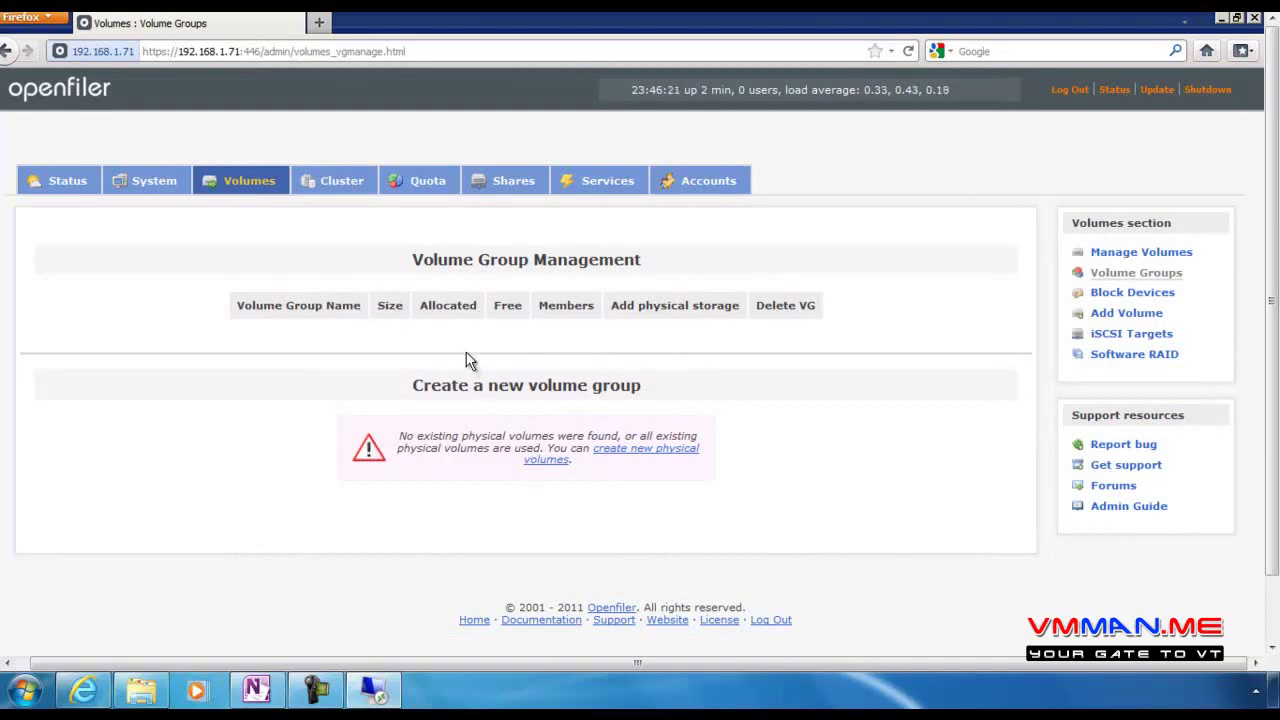
left_click(348, 176)
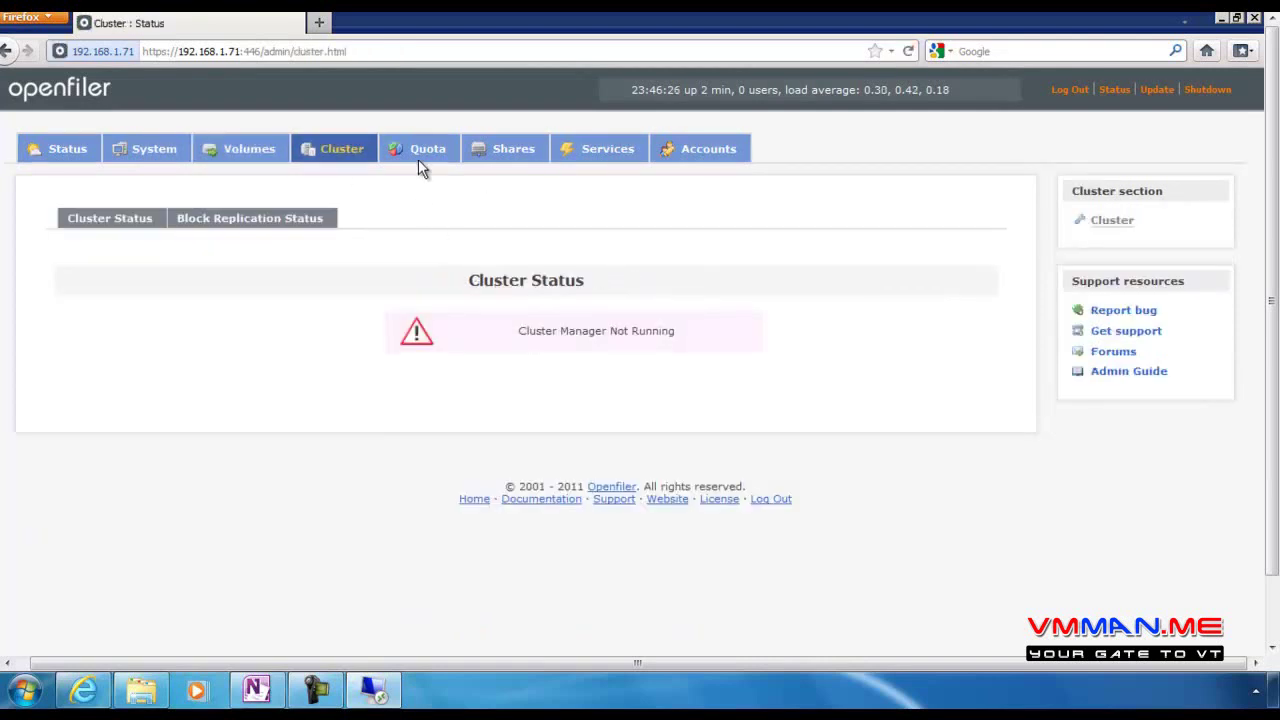
left_click(419, 157)
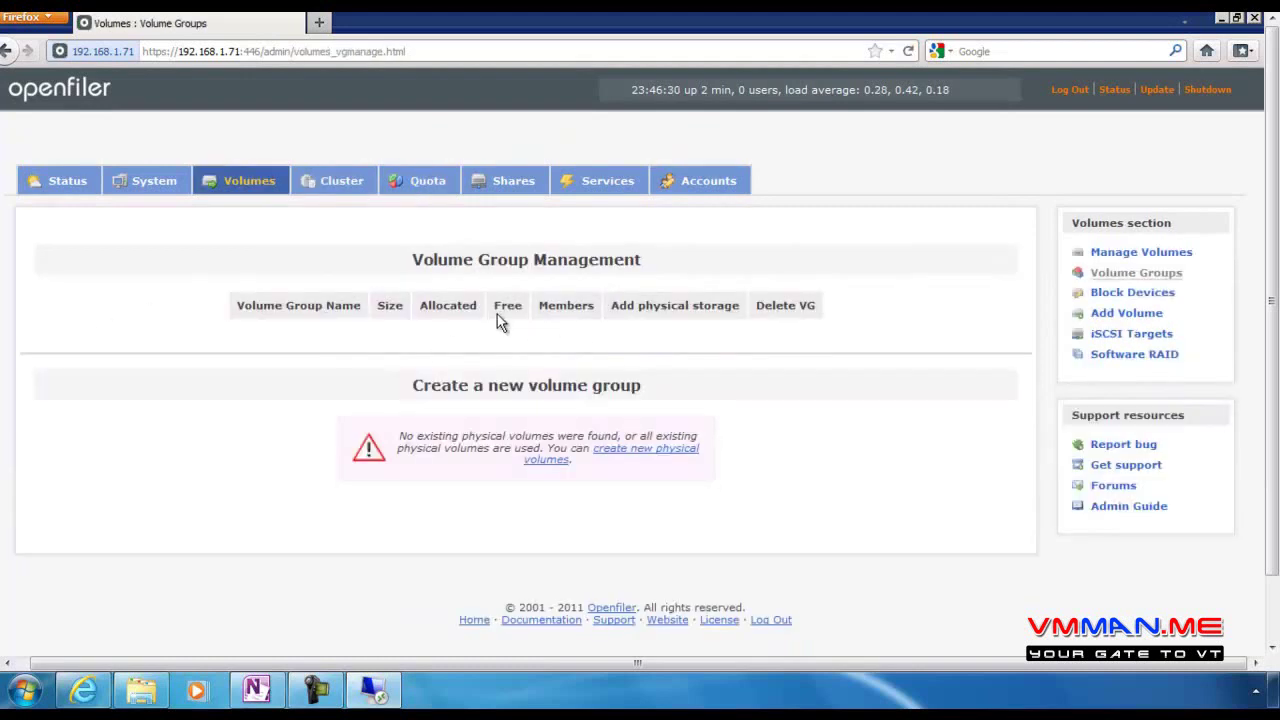
left_click(505, 180)
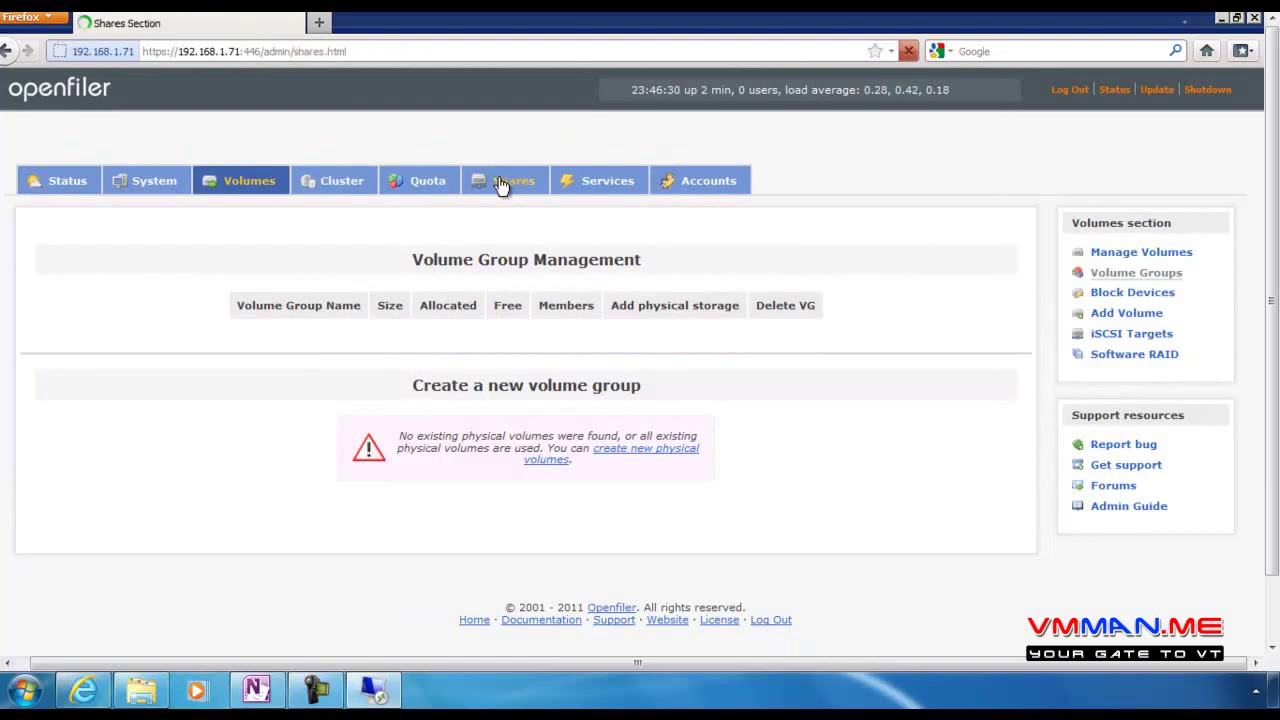
left_click(600, 181)
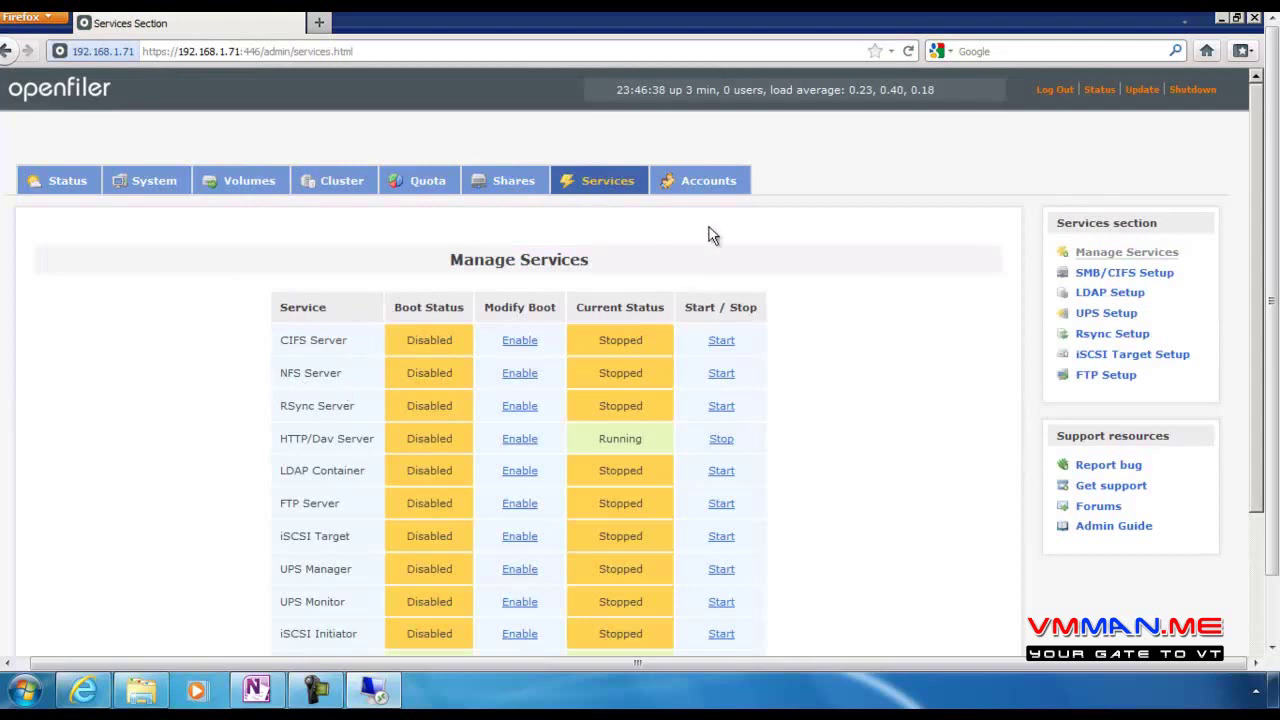
left_click(697, 183)
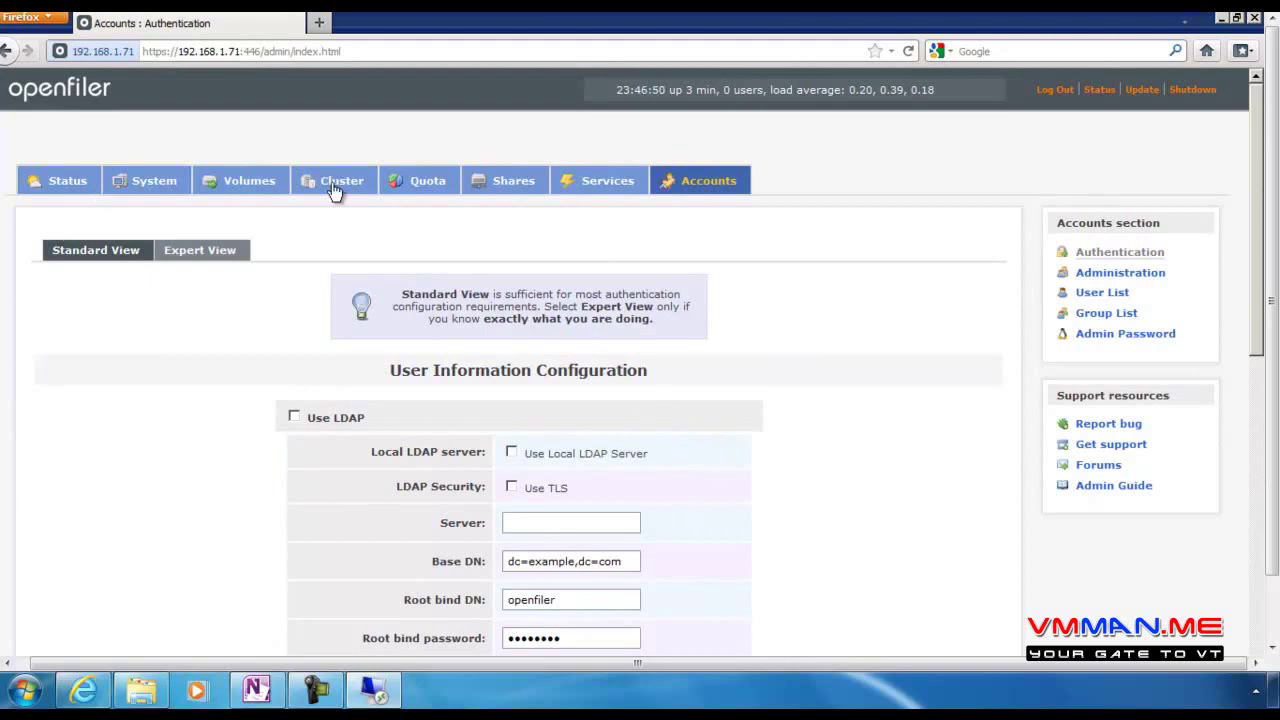
Revisit the System page, then open Volume Group Management, which lists no volume groups
left_click(158, 188)
scroll(668, 378, "down", 5)
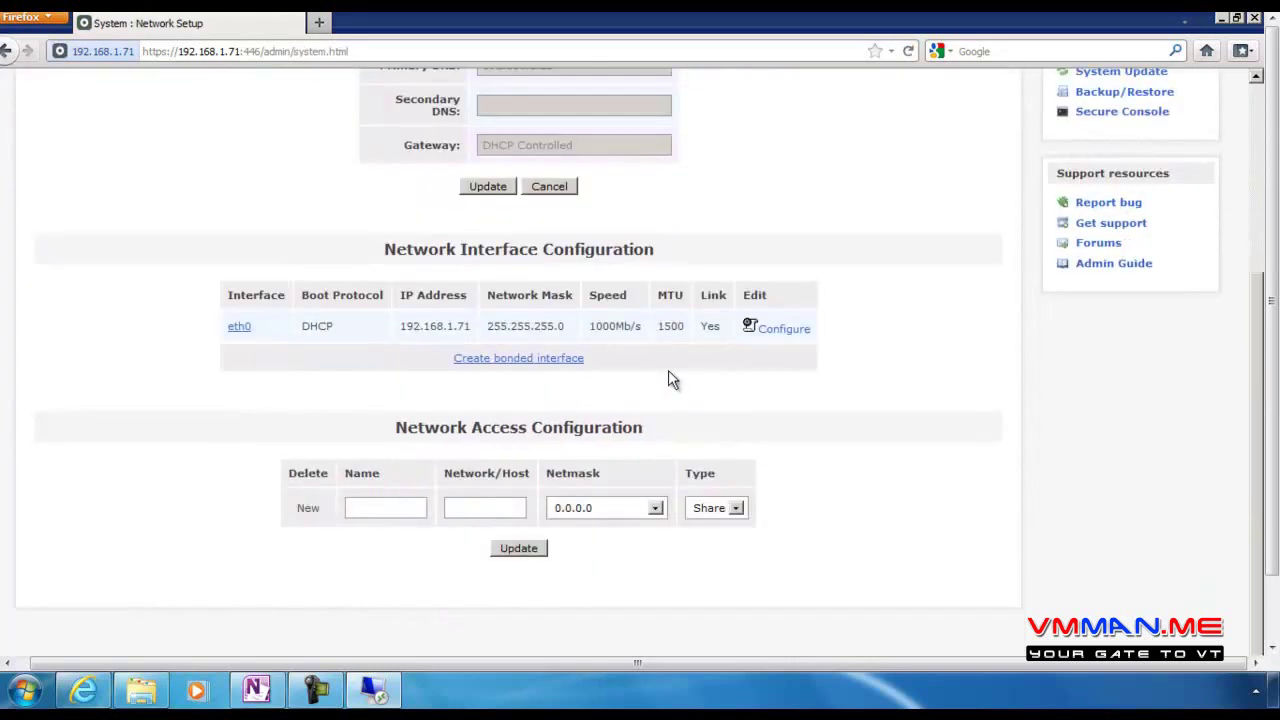
scroll(668, 378, "up", 2)
scroll(670, 378, "up", 2)
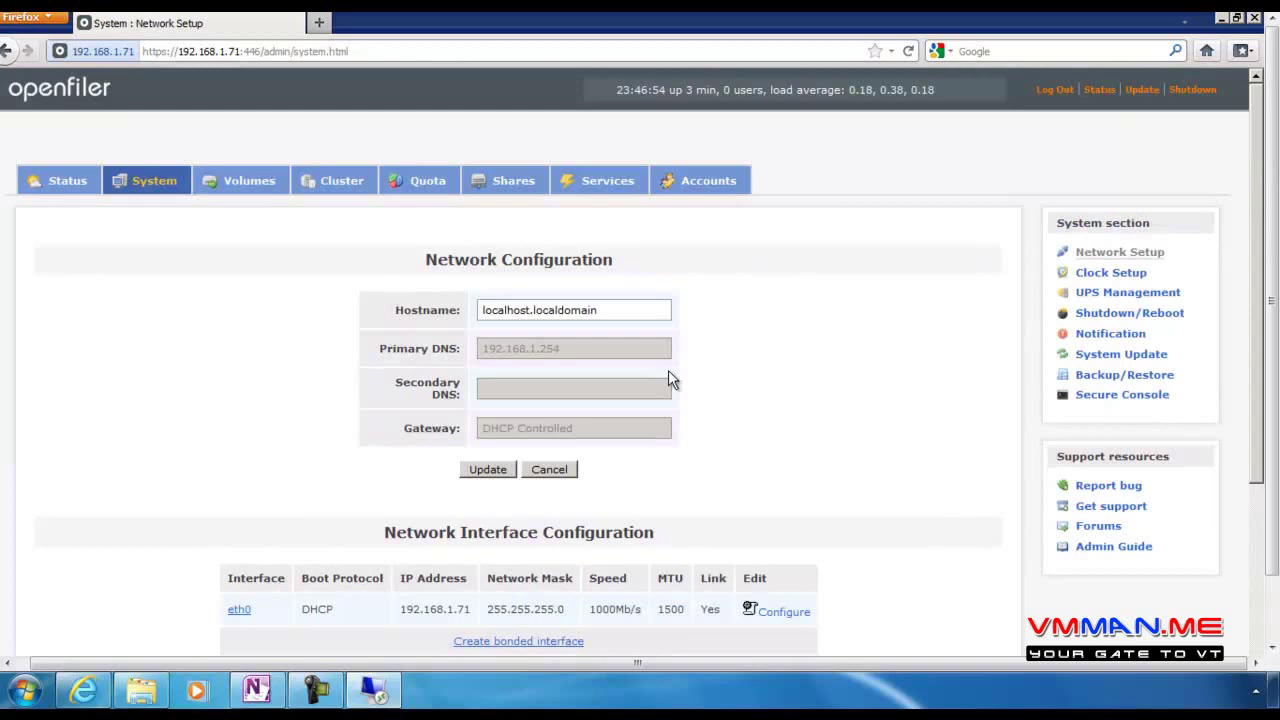
left_click(264, 186)
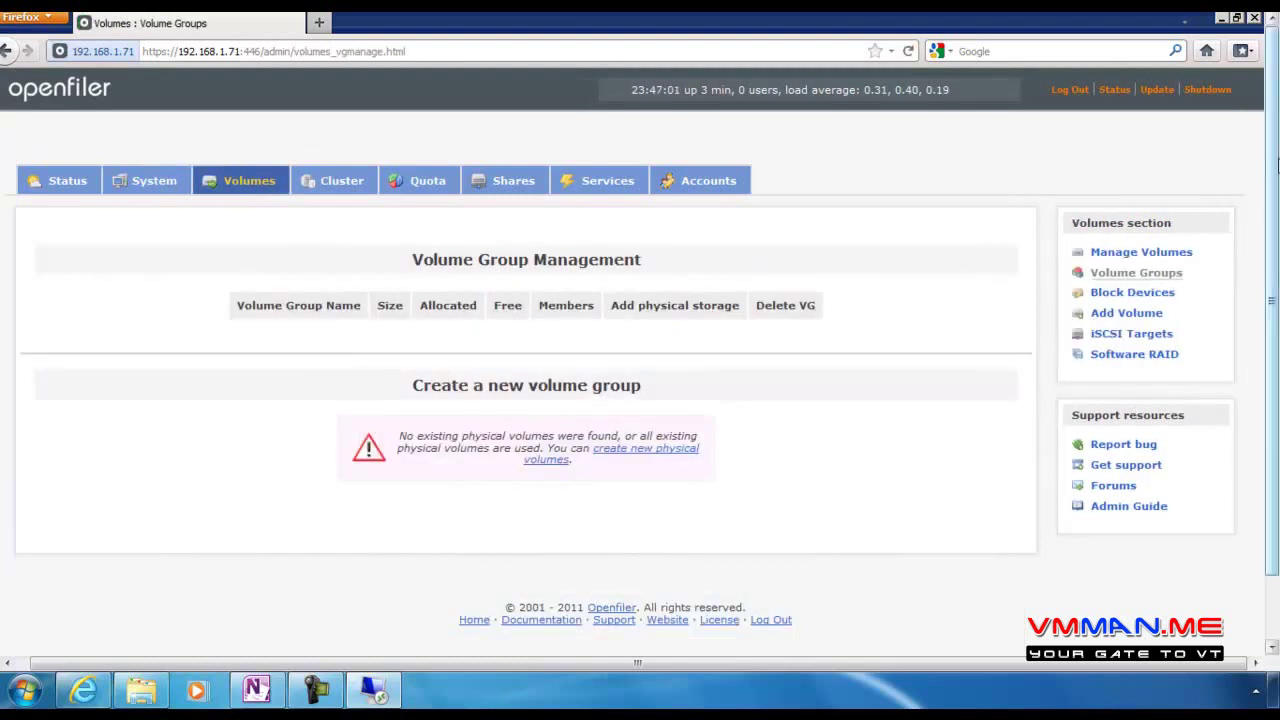
left_click_drag(1276, 166, 1277, 240)
left_click(252, 635)
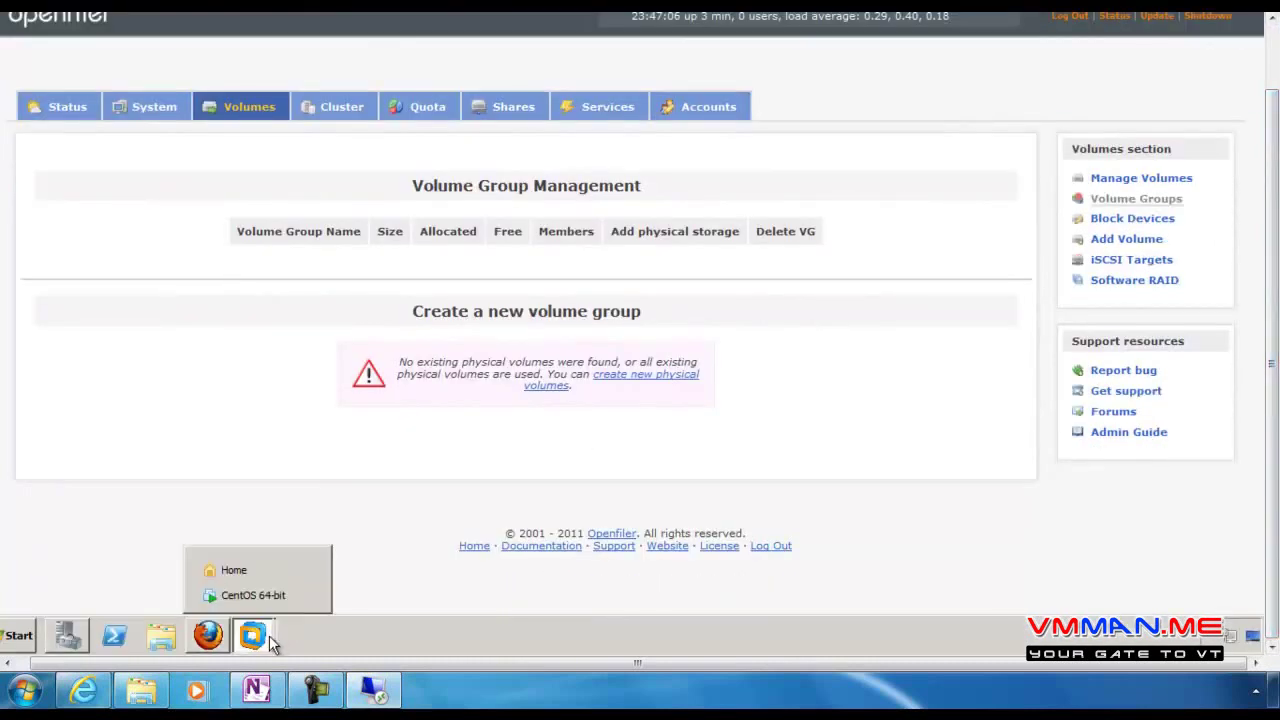
In the CentOS 64-bit VM settings, add a new 25 GB SCSI virtual hard disk
left_click(252, 597)
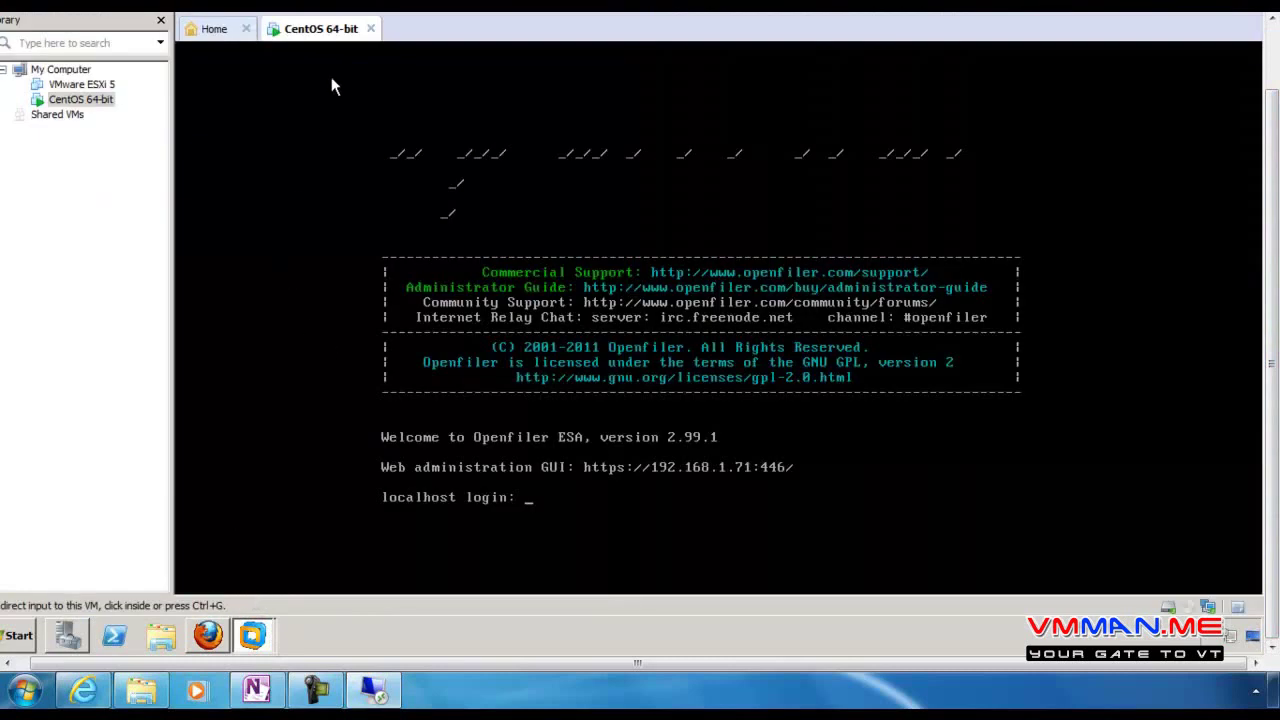
right_click(324, 30)
left_click(362, 260)
left_click(515, 488)
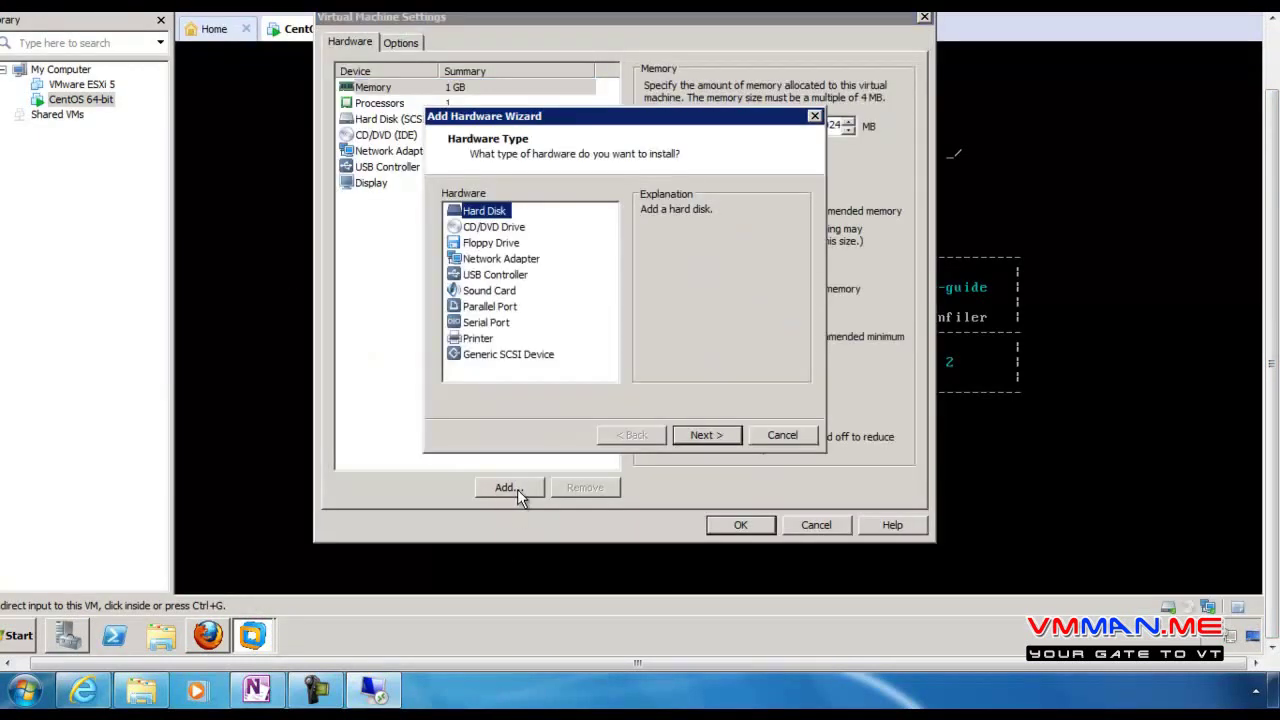
left_click(736, 436)
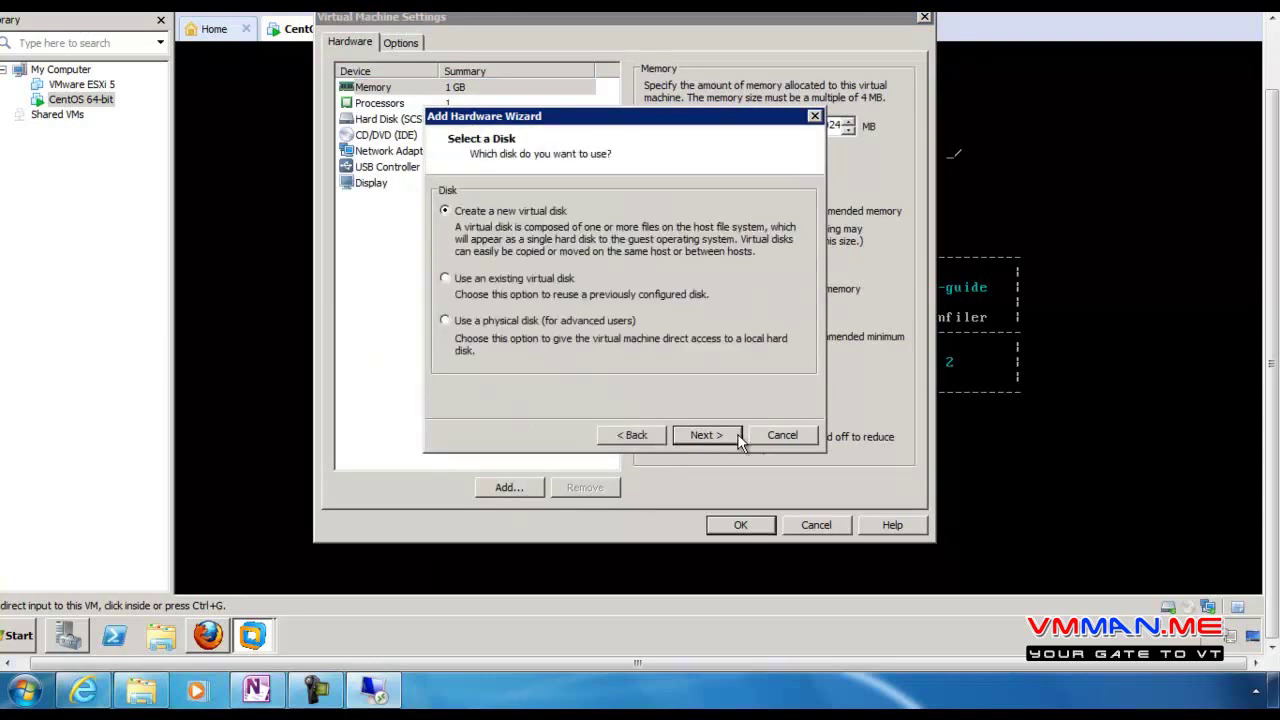
left_click(703, 435)
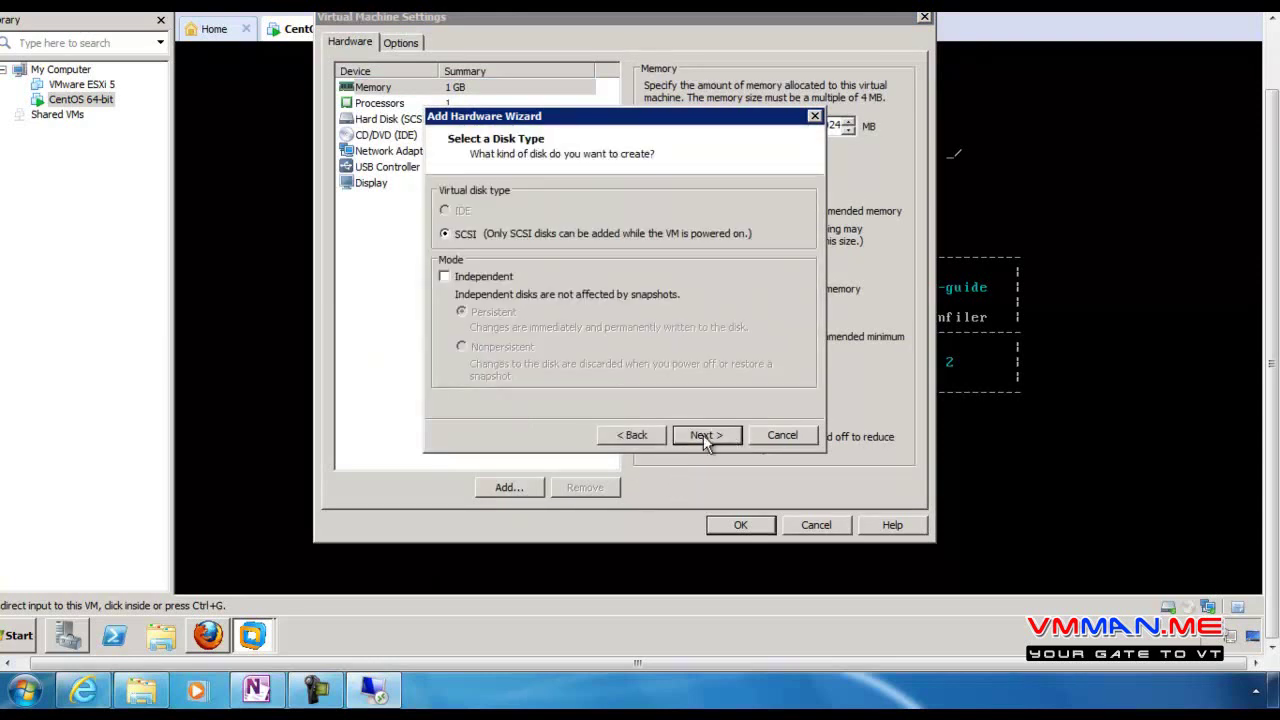
left_click(703, 435)
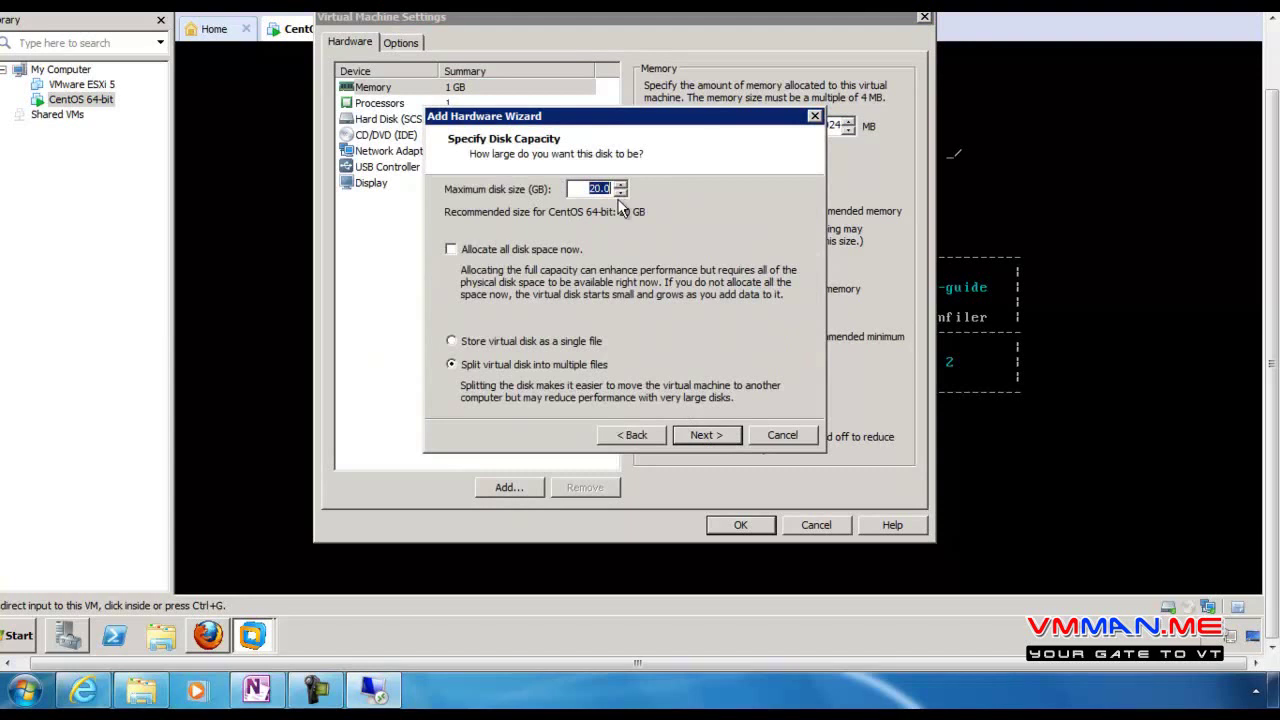
type("25")
left_click(703, 435)
left_click(700, 435)
Add a second new 20.0 GB SCSI virtual disk, then return to Openfiler in Firefox
left_click(510, 490)
left_click(728, 436)
left_click(724, 437)
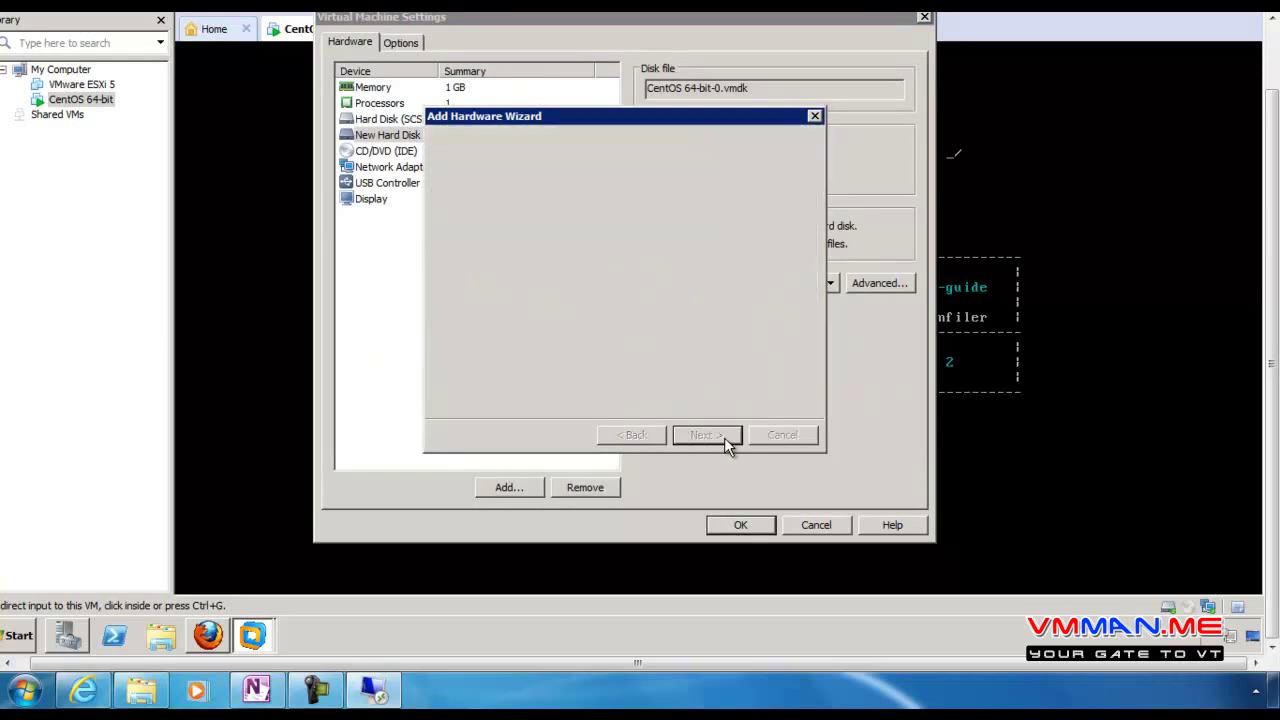
left_click(724, 437)
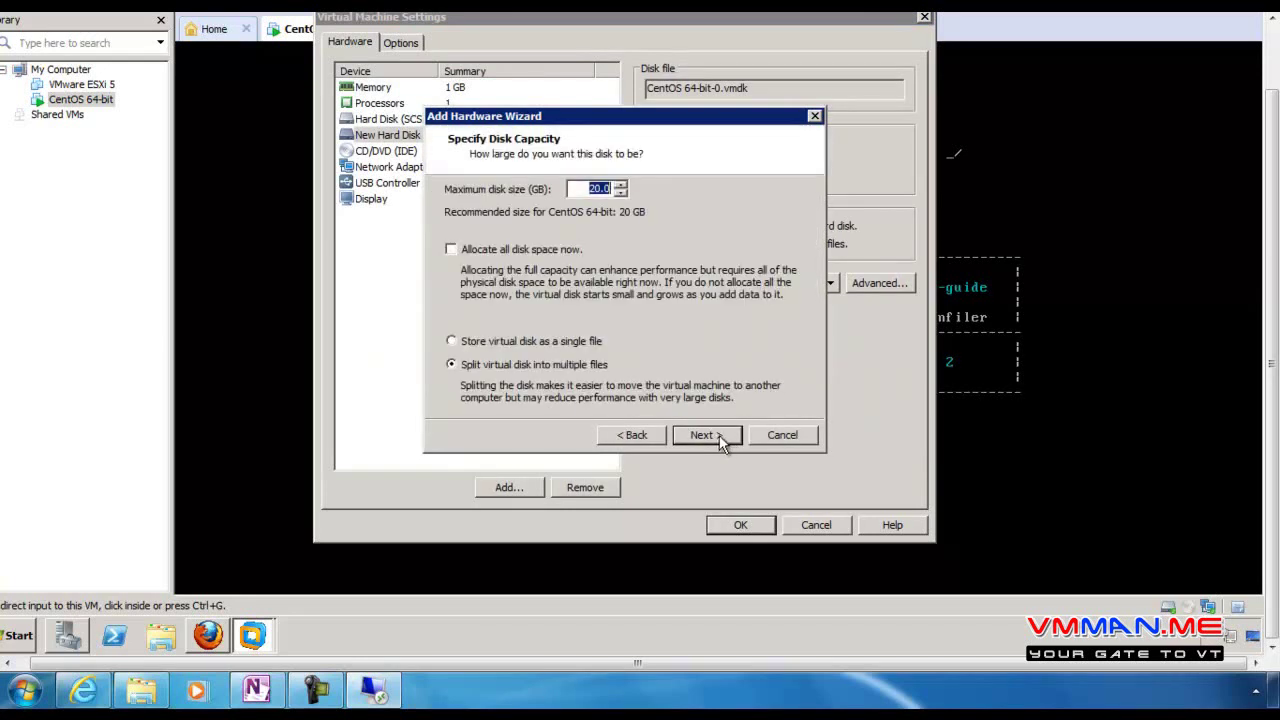
left_click(712, 436)
left_click(712, 436)
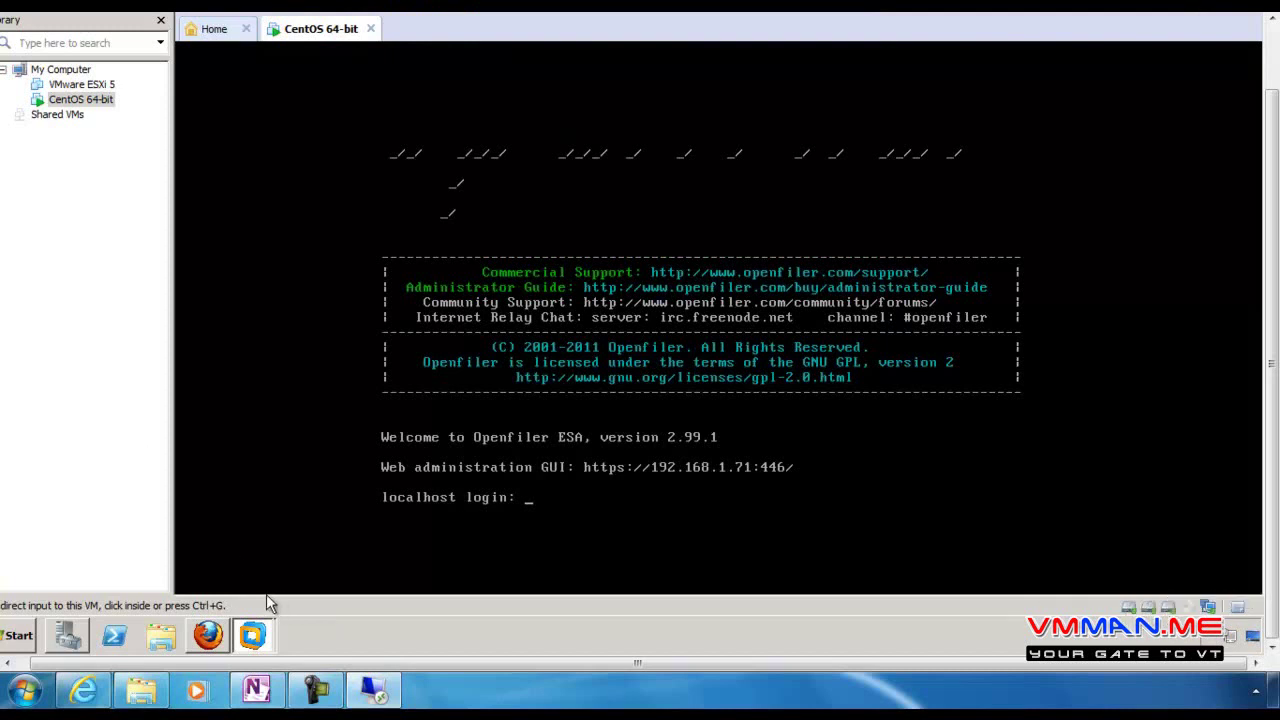
left_click(208, 636)
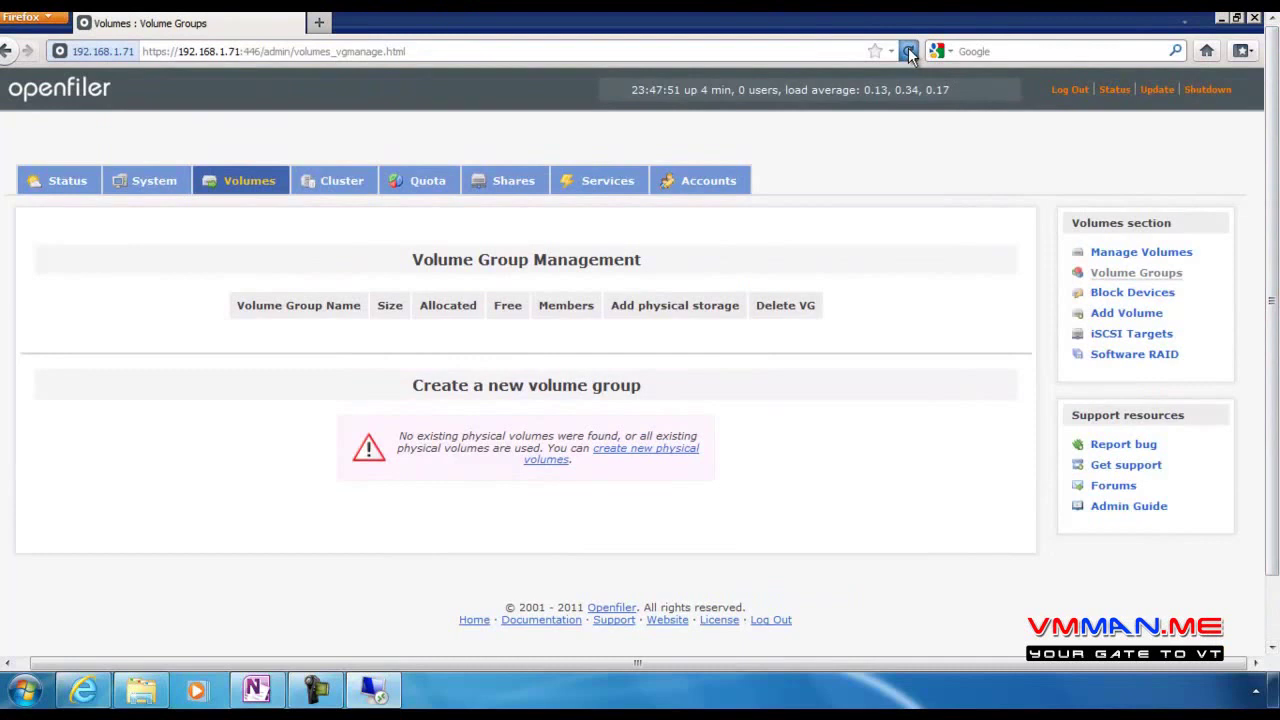
left_click(909, 51)
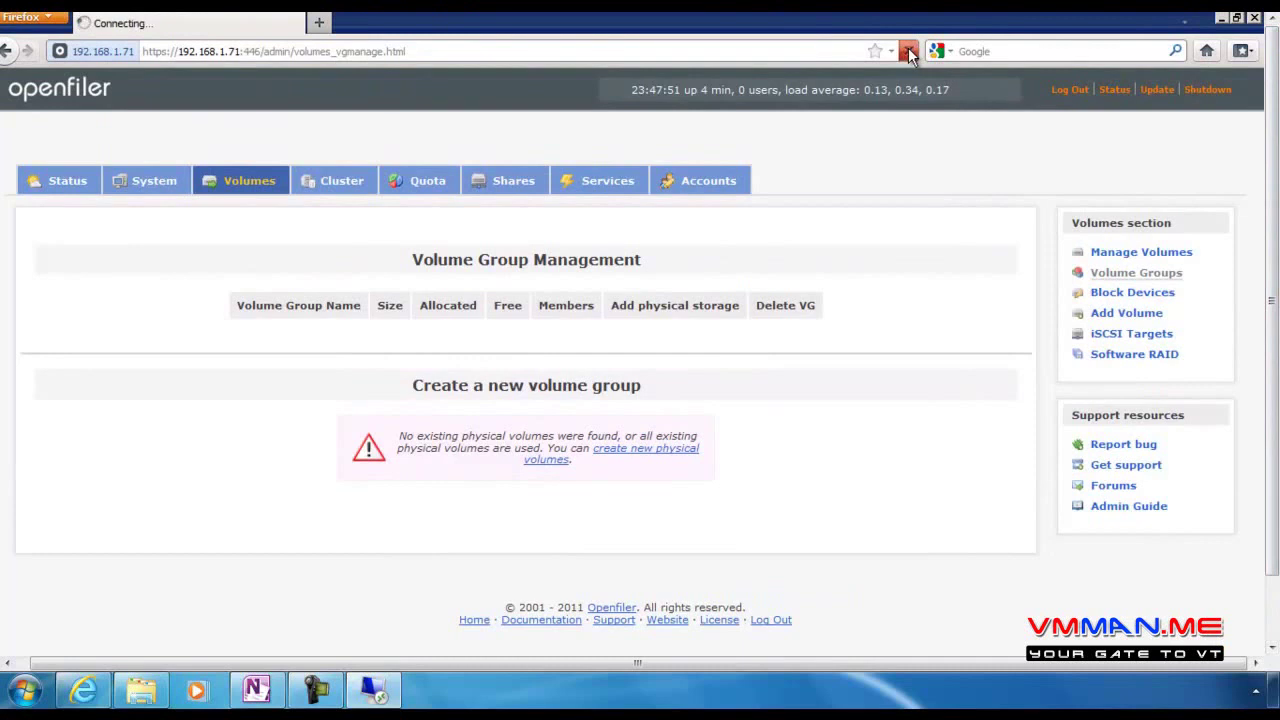
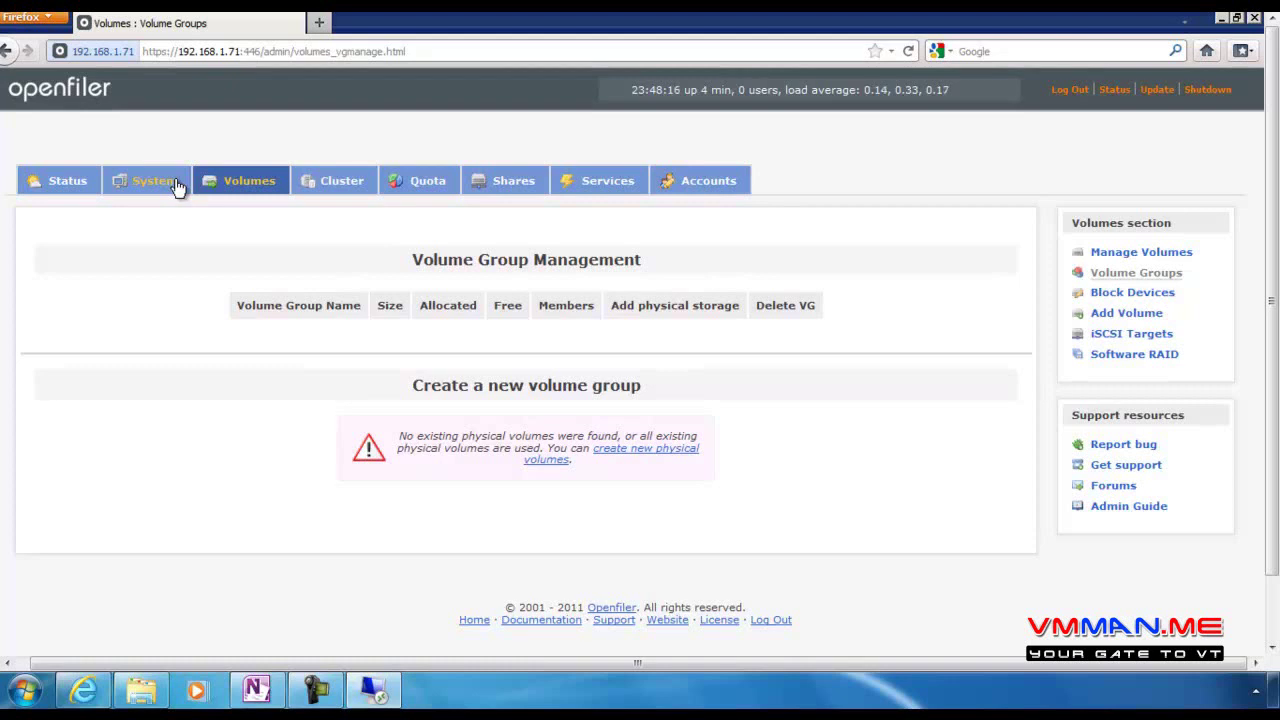
Go from System to Volumes and follow 'create new physical volumes' to Block Device Management
left_click(158, 186)
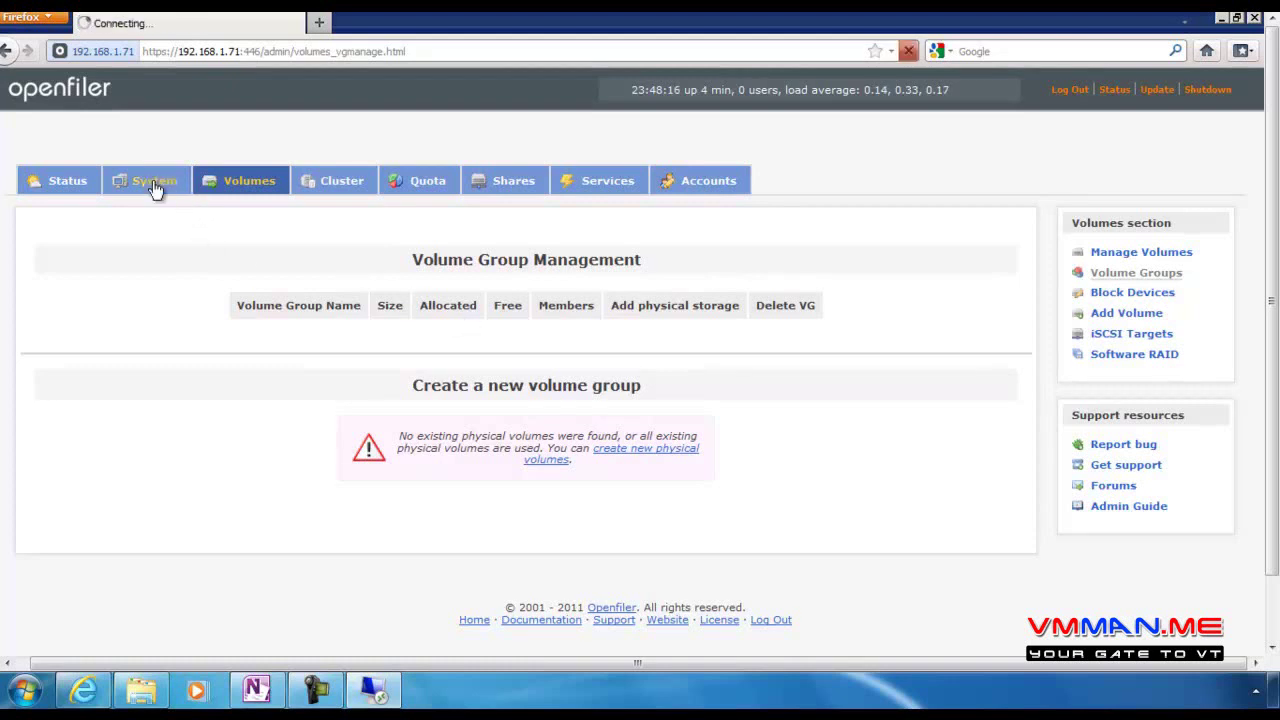
scroll(565, 484, "down", 3)
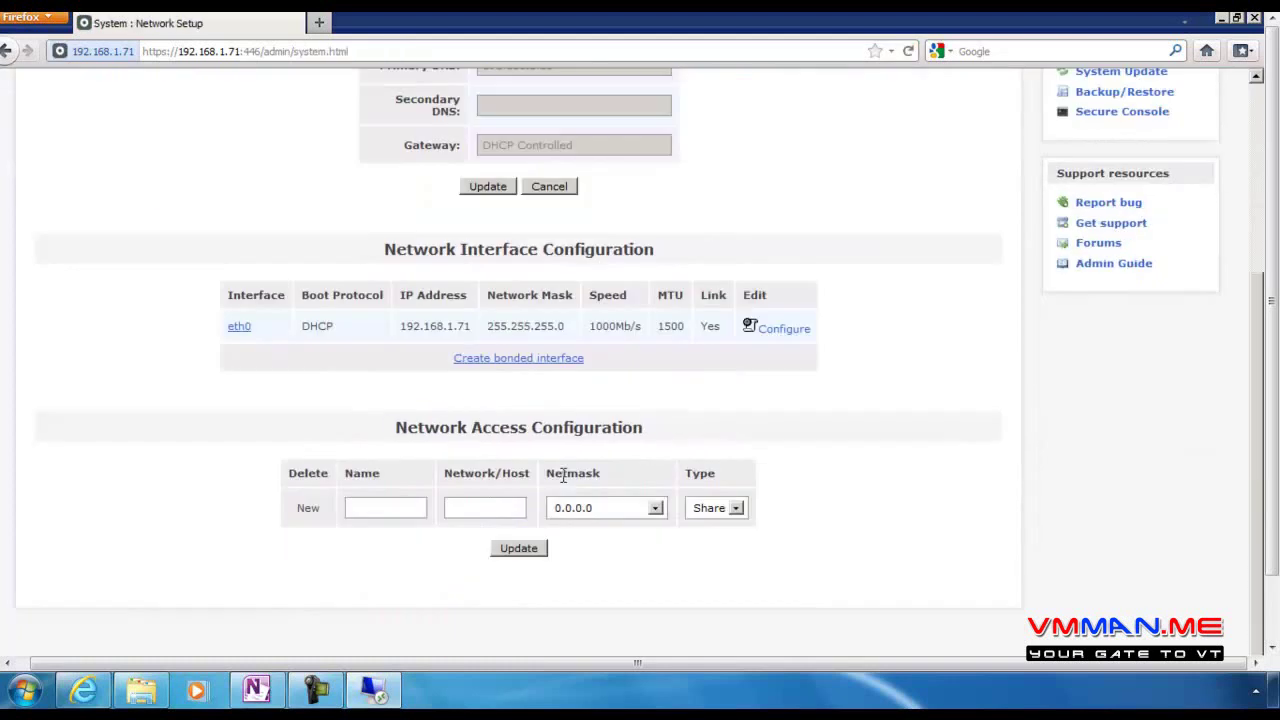
scroll(561, 484, "up", 3)
scroll(561, 484, "down", 1)
scroll(465, 410, "up", 1)
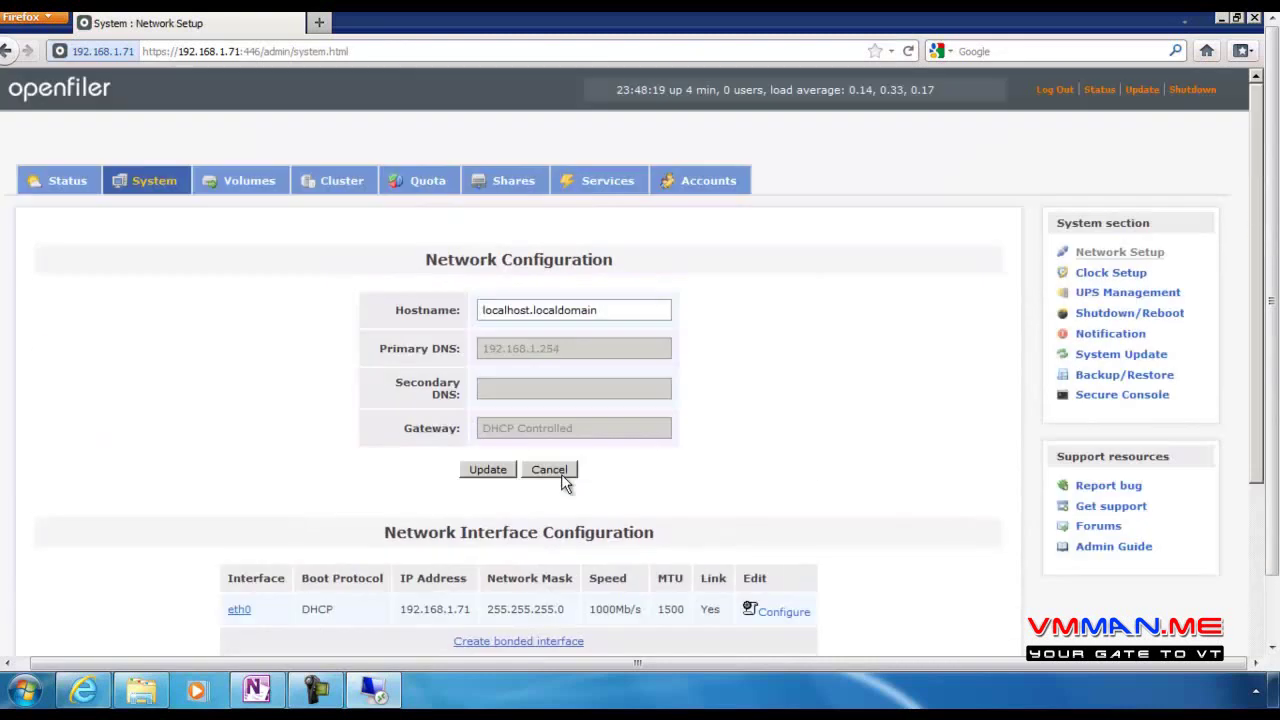
left_click(254, 184)
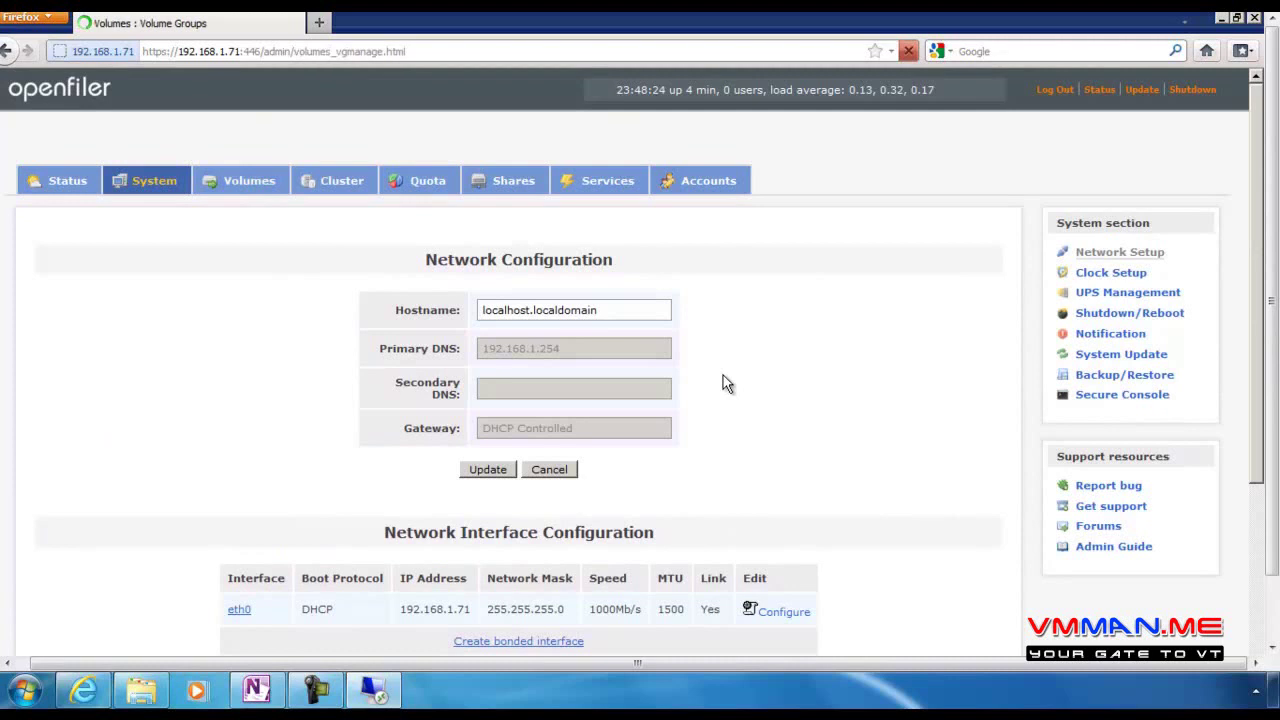
left_click(620, 452)
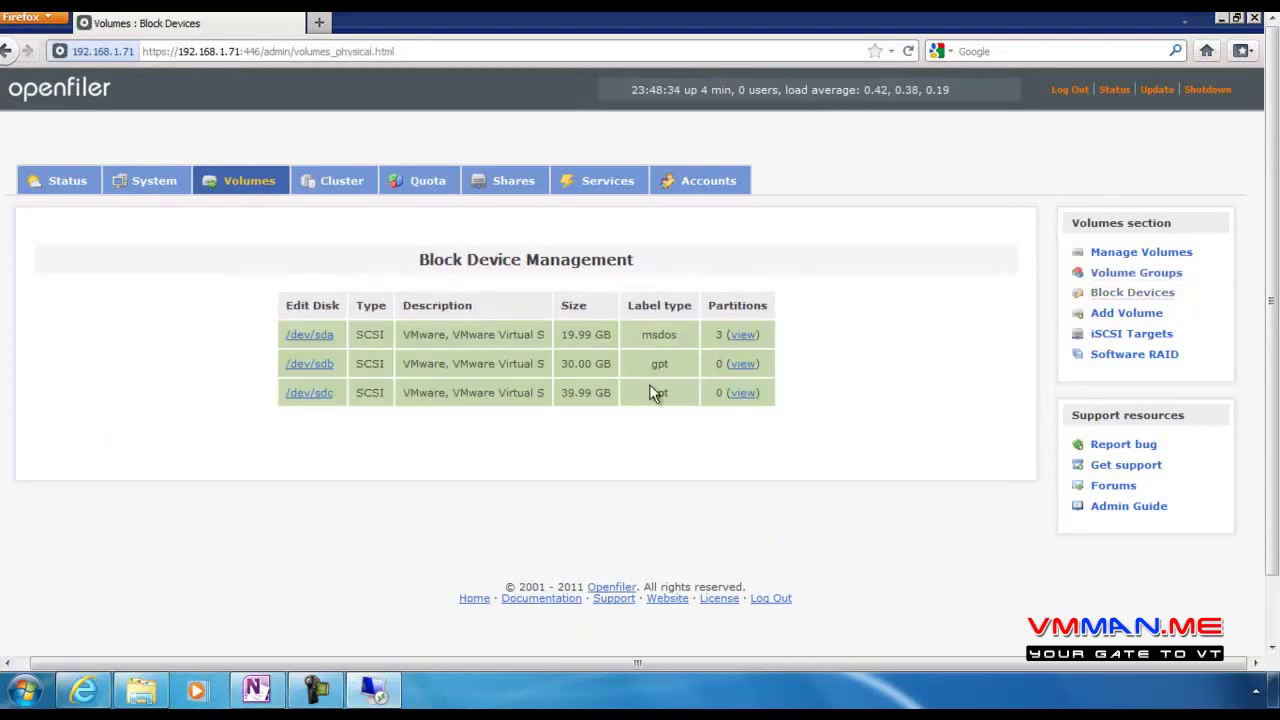
Highlight the /dev/sda details and the 30.00 GB and 39.99 GB sizes of sdb and sdc
mouse_move(658, 340)
left_mouse_down()
mouse_move(849, 357)
mouse_move(680, 340)
left_mouse_up()
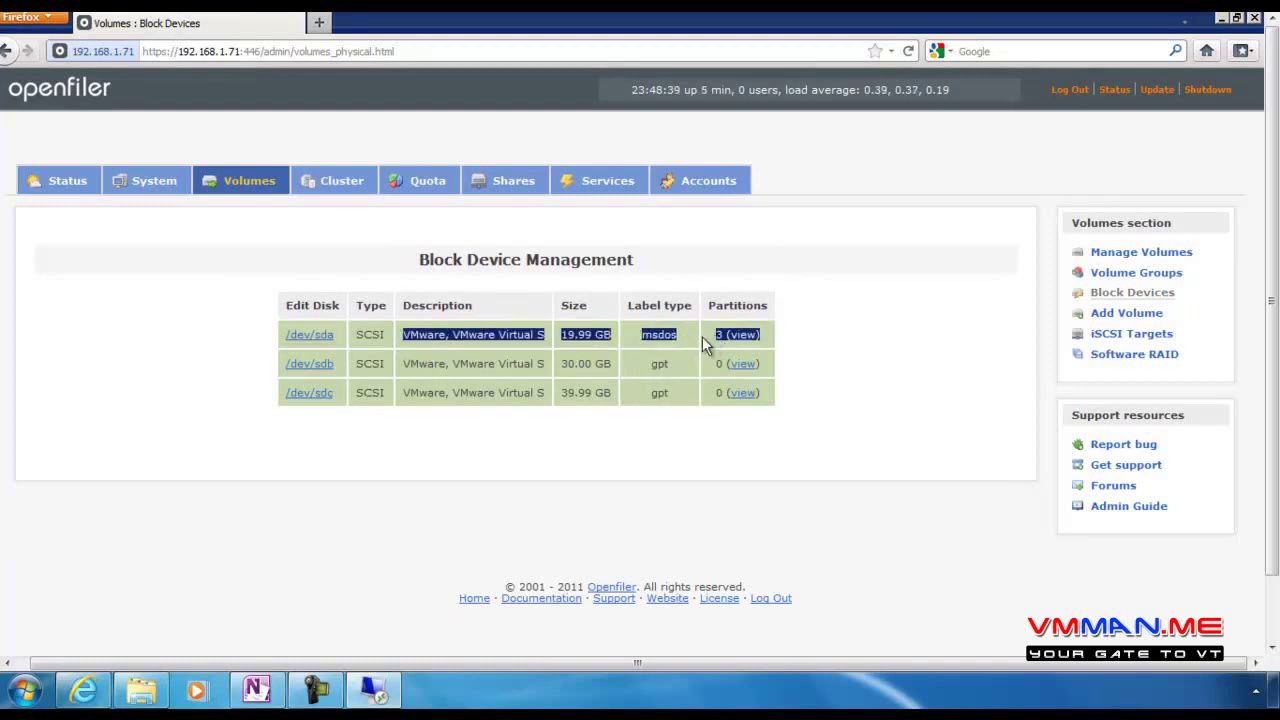
left_click(702, 337)
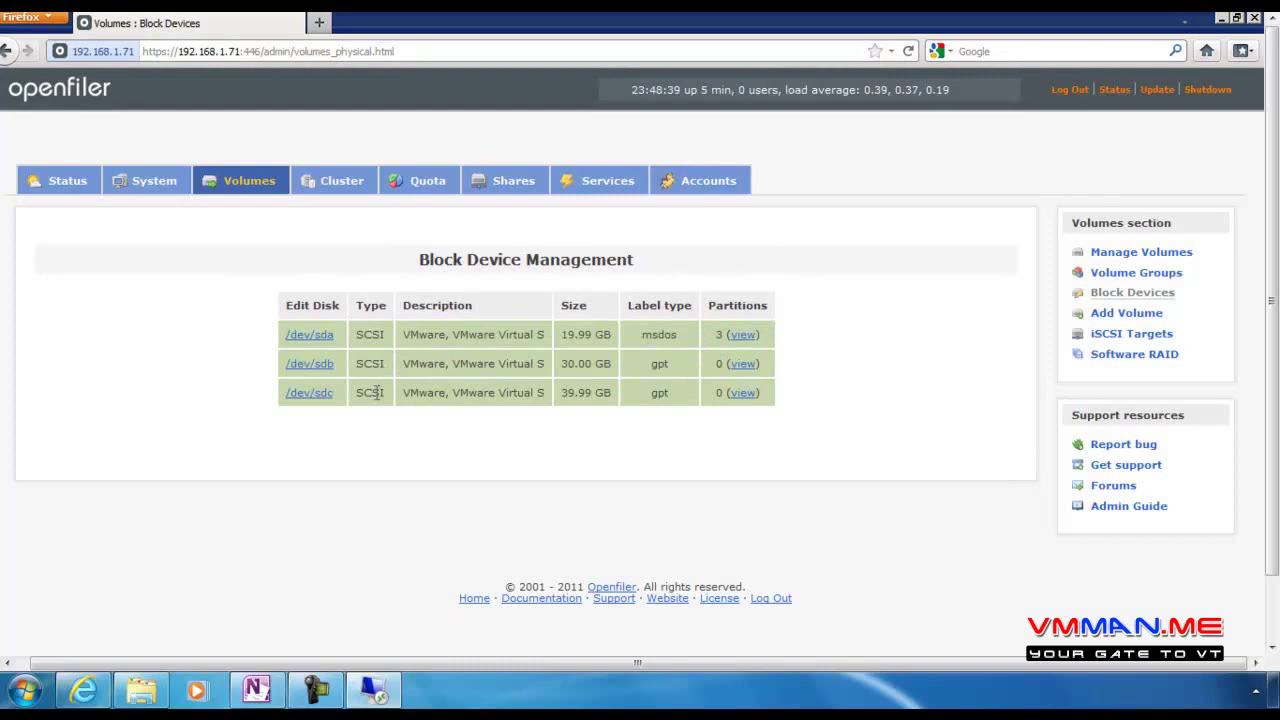
left_click_drag(645, 370, 547, 398)
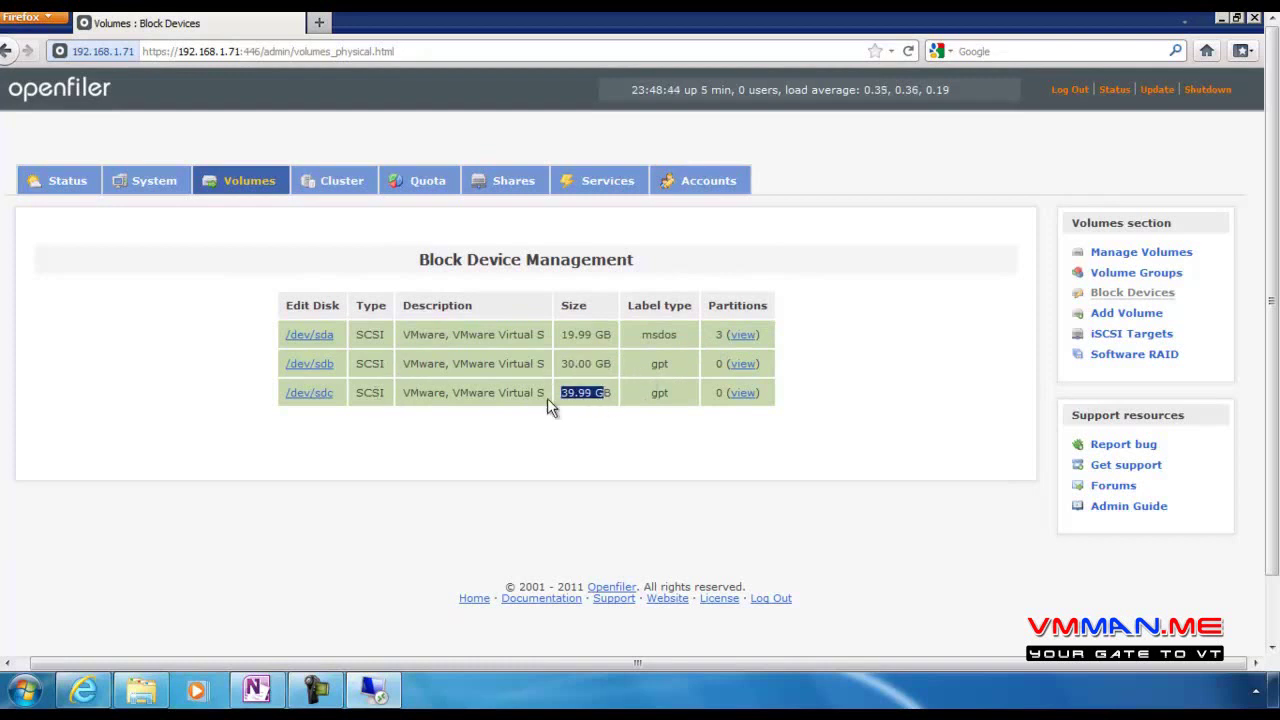
left_click(586, 463)
Partition /dev/sdb with primary 28.61 GB Linux physical volume sdb1 over cylinders 1–3735
left_click(325, 368)
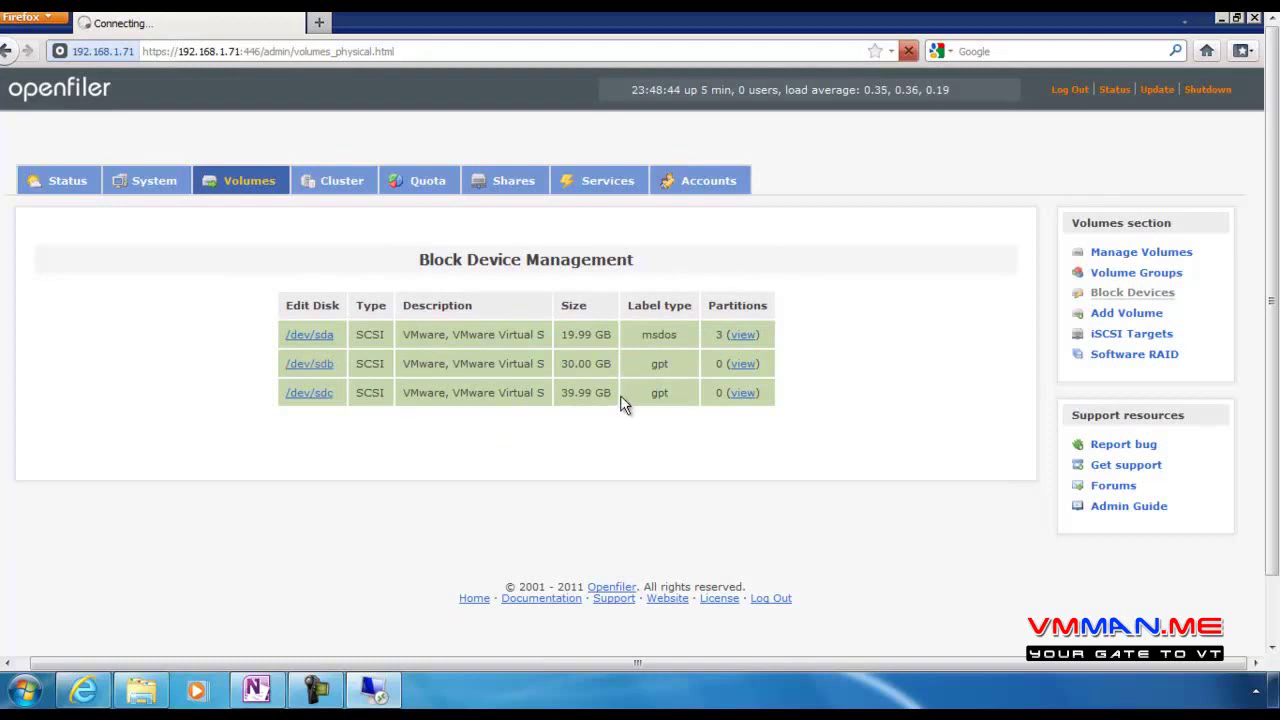
scroll(620, 403, "down", 6)
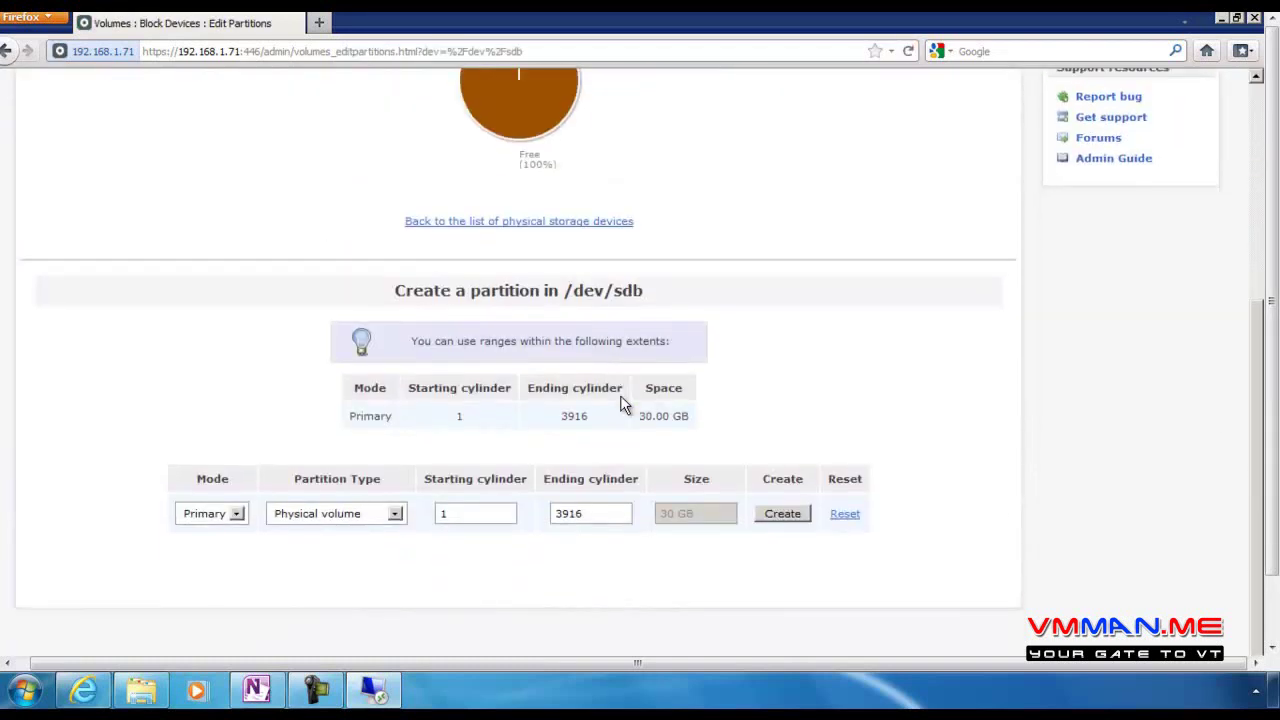
left_click(772, 513)
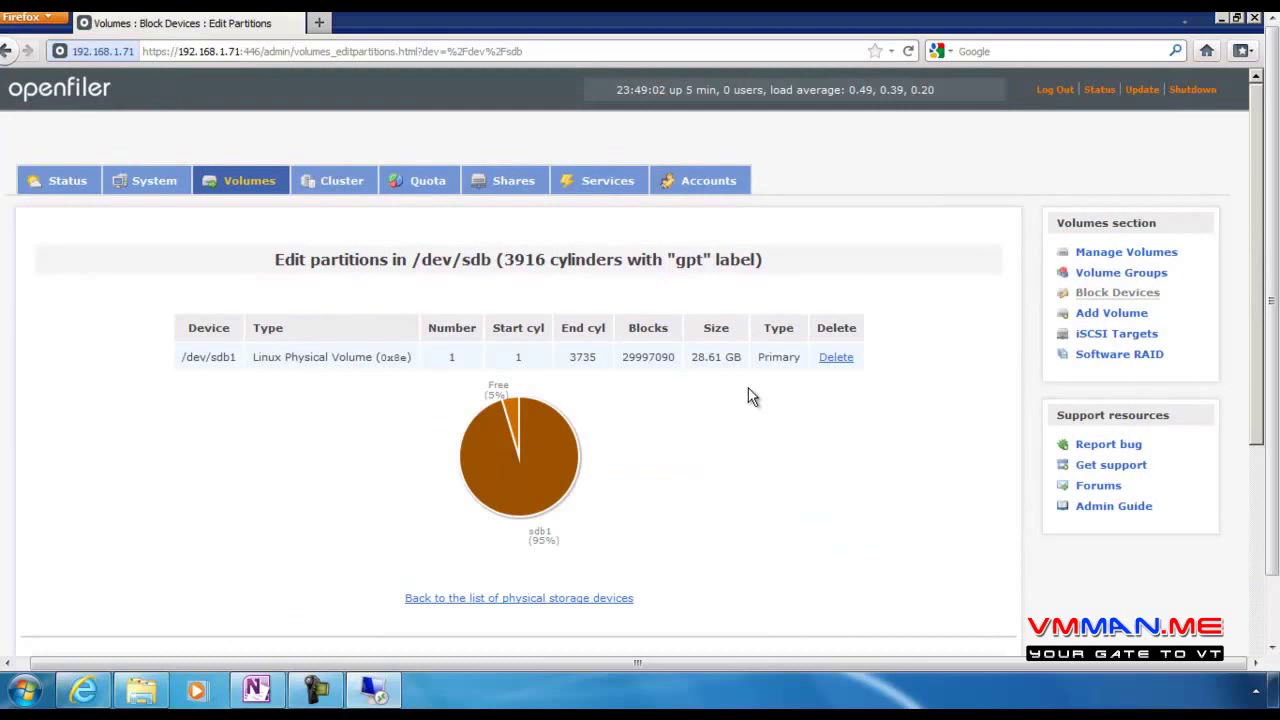
scroll(752, 397, "down", 5)
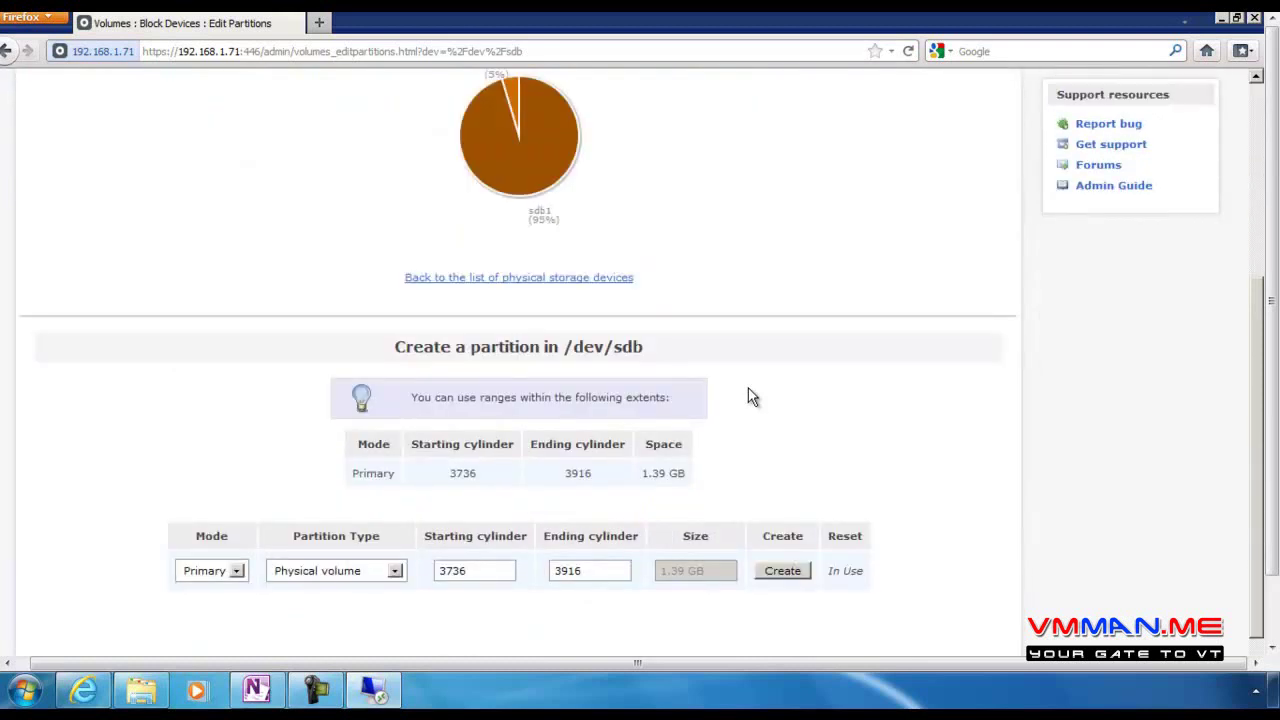
scroll(750, 392, "up", 5)
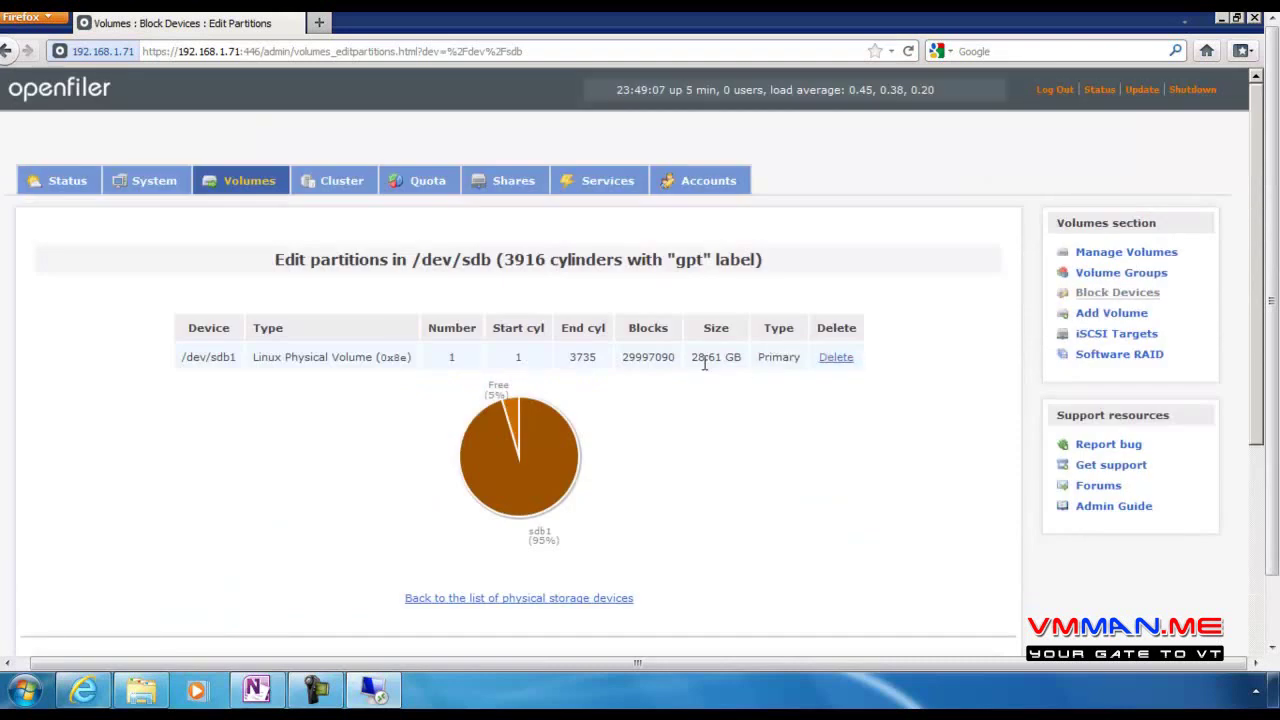
left_click(1110, 316)
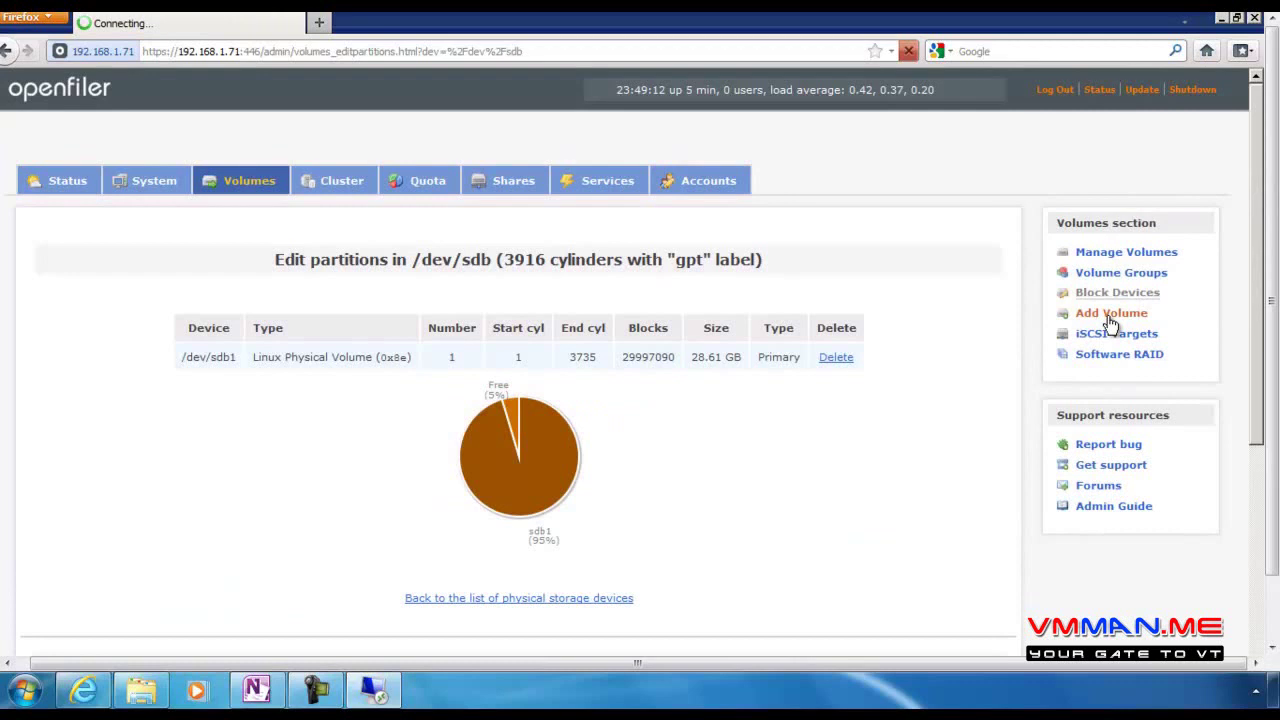
Try adding a volume group named 'SCSI Group' built from /dev/sdb1
left_click(1118, 276)
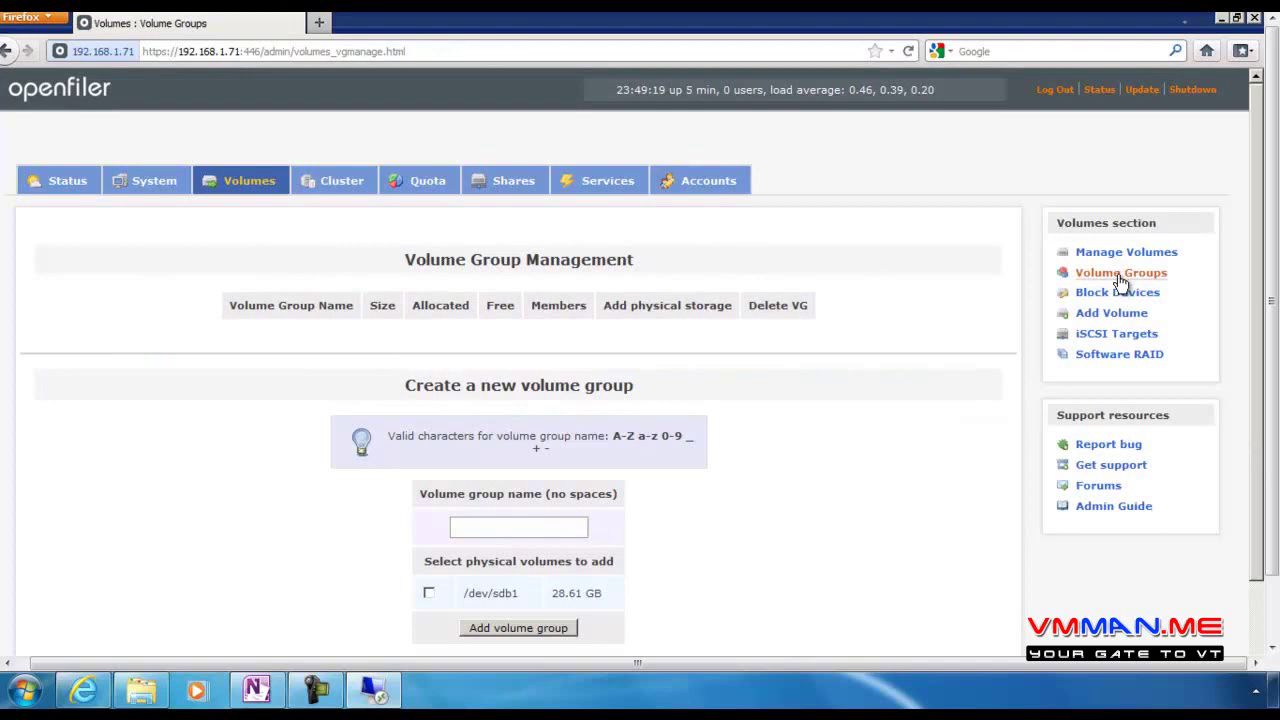
scroll(516, 499, "down", 2)
left_click(512, 414)
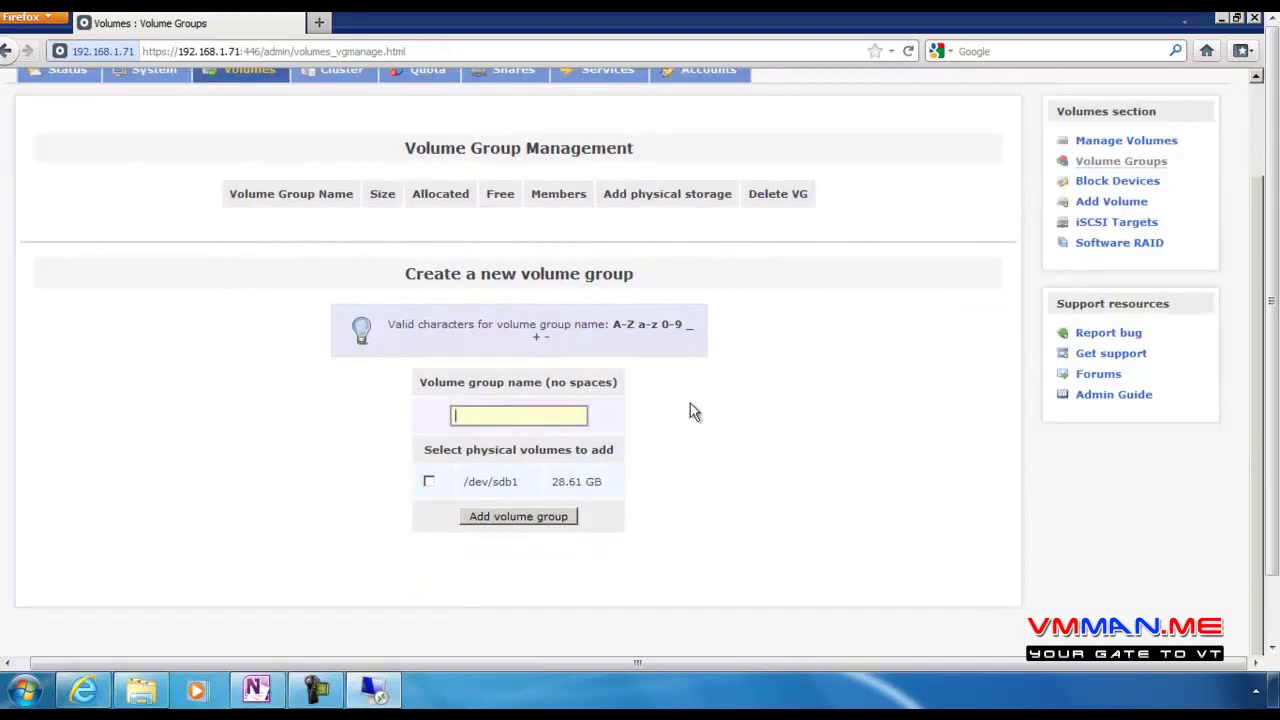
type("SCSI Group")
left_click(429, 481)
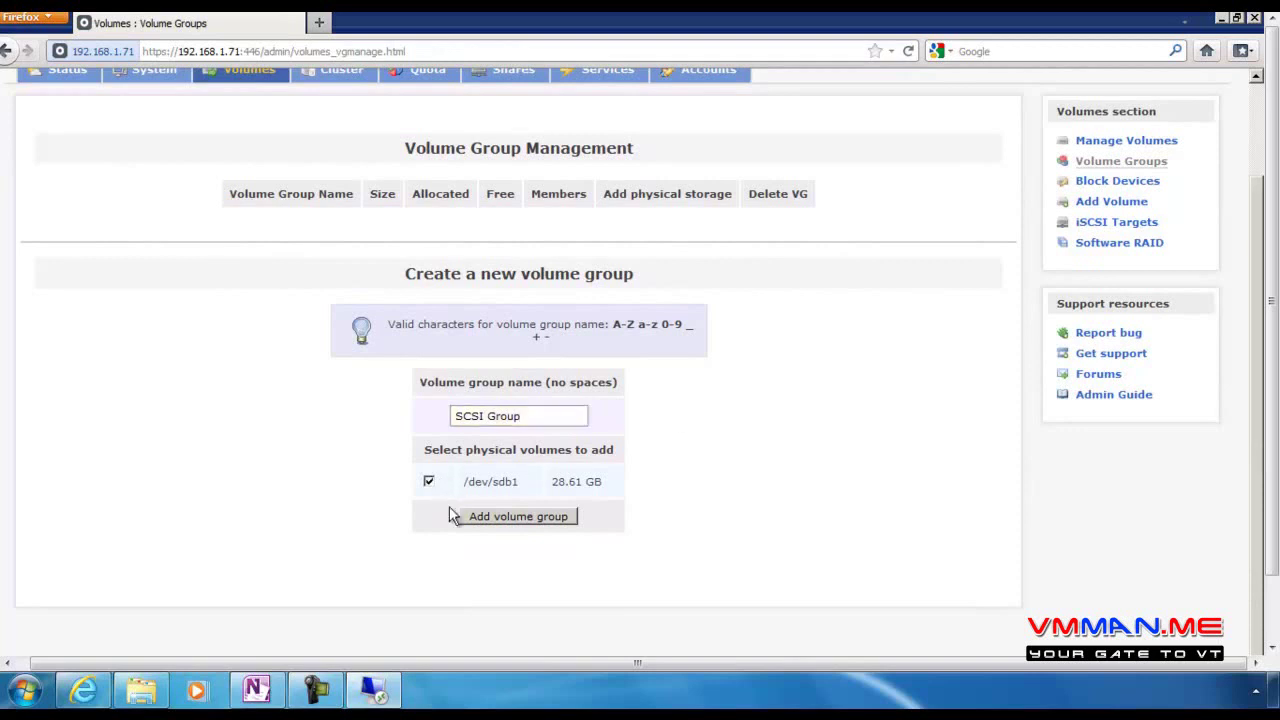
left_click(502, 518)
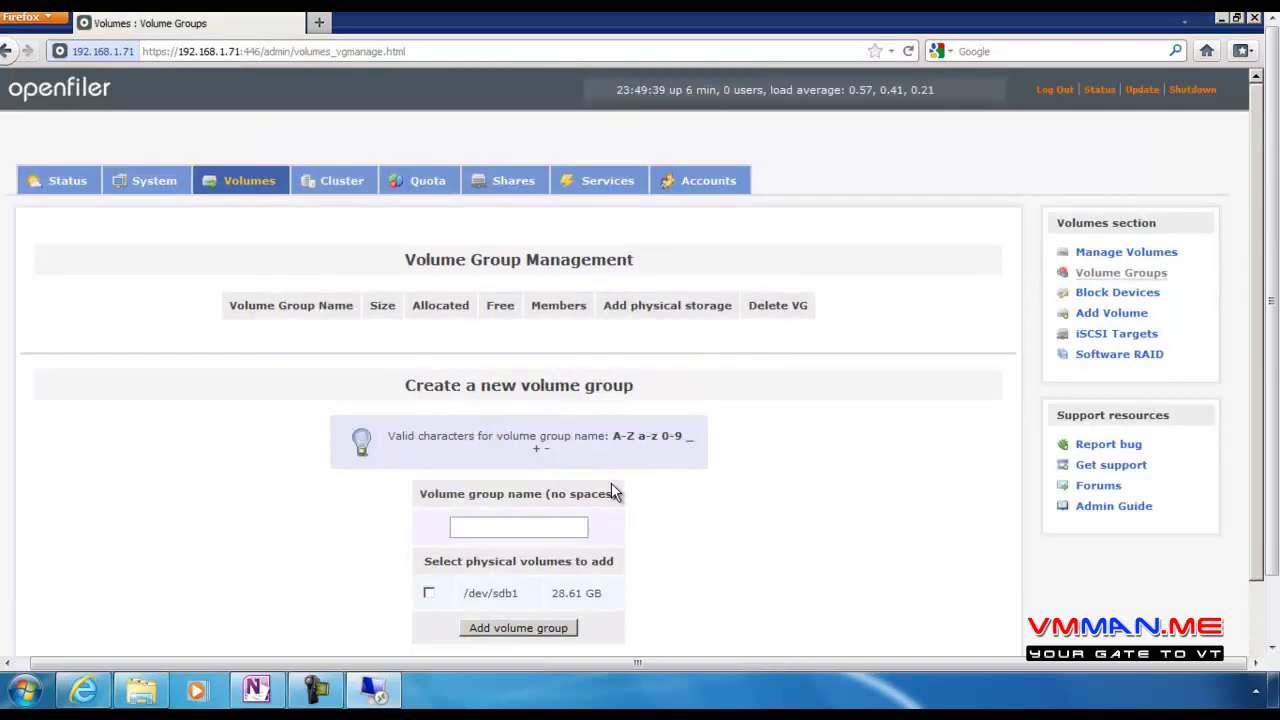
Re-enter the name as 'SCSIGroup', tick /dev/sdb1, and add the volume group
scroll(612, 492, "down", 2)
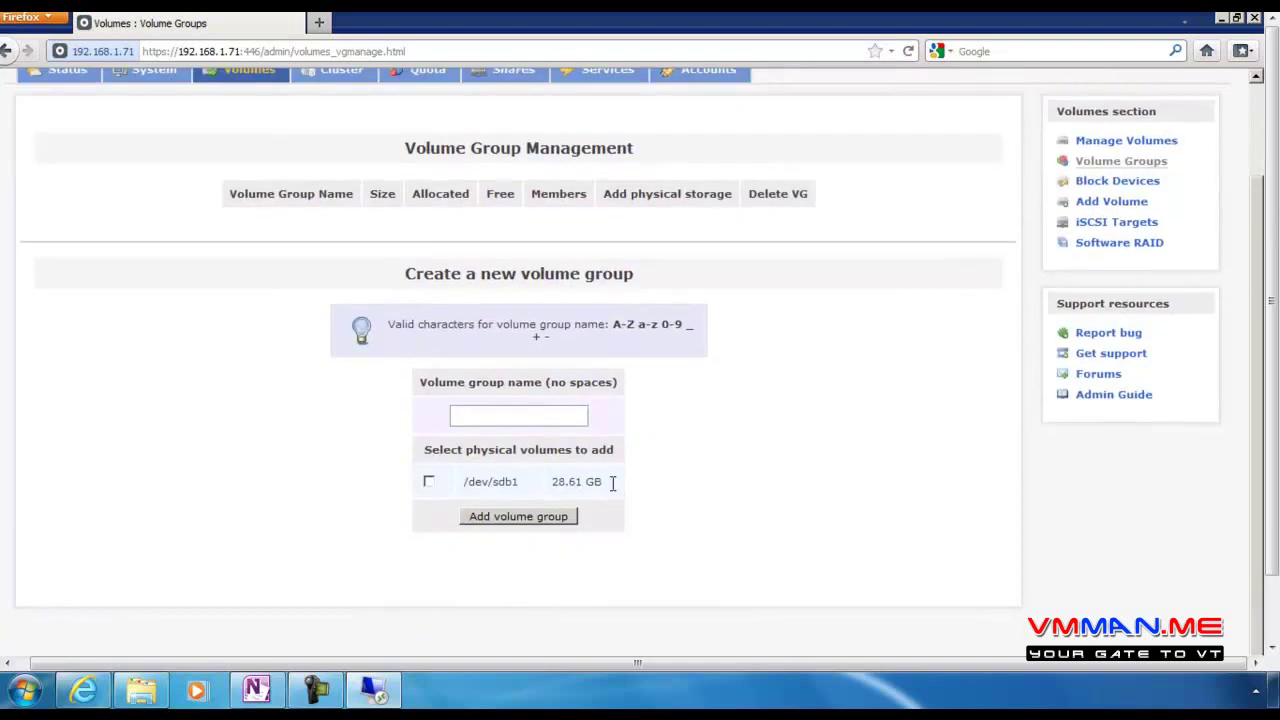
scroll(613, 482, "up", 2)
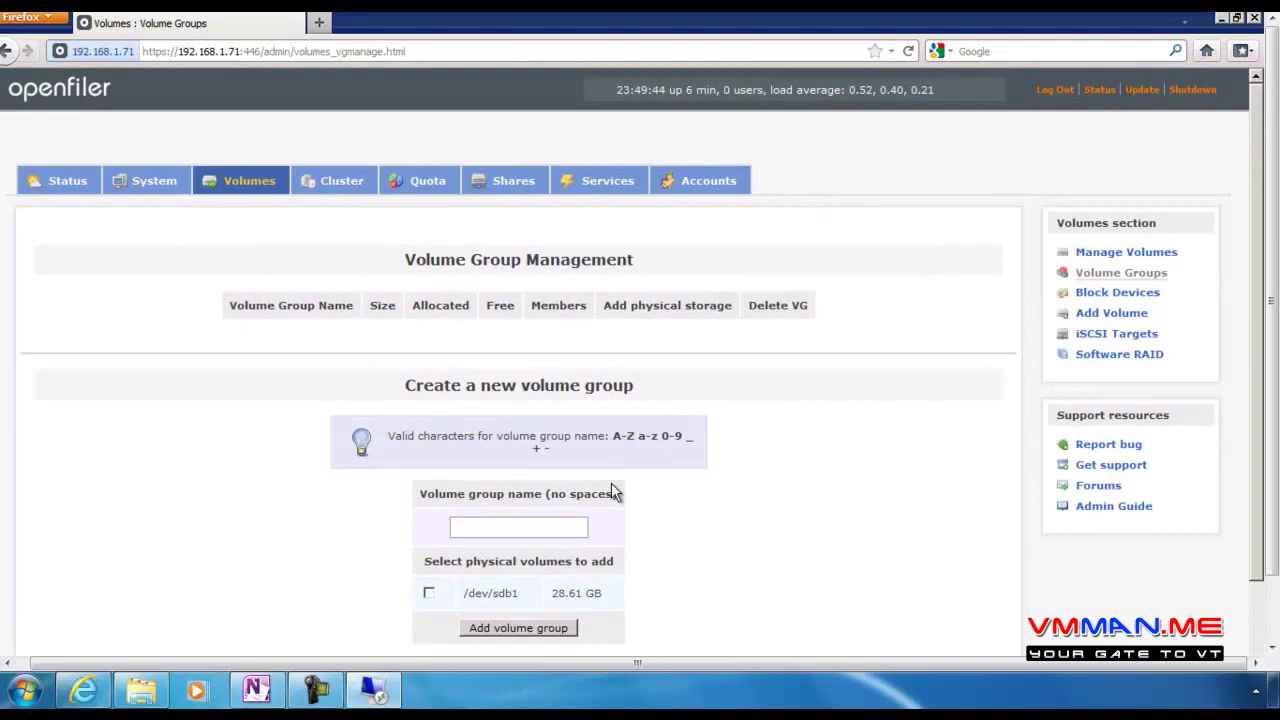
scroll(613, 492, "down", 2)
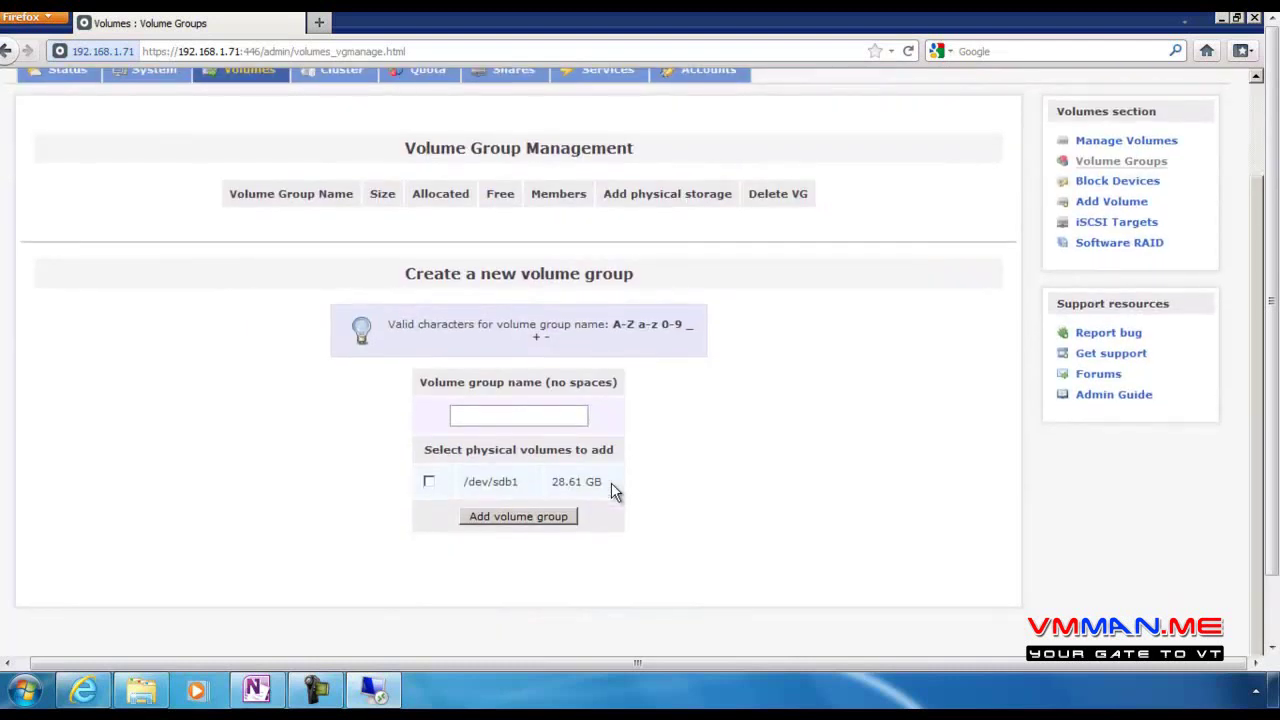
left_click(518, 413)
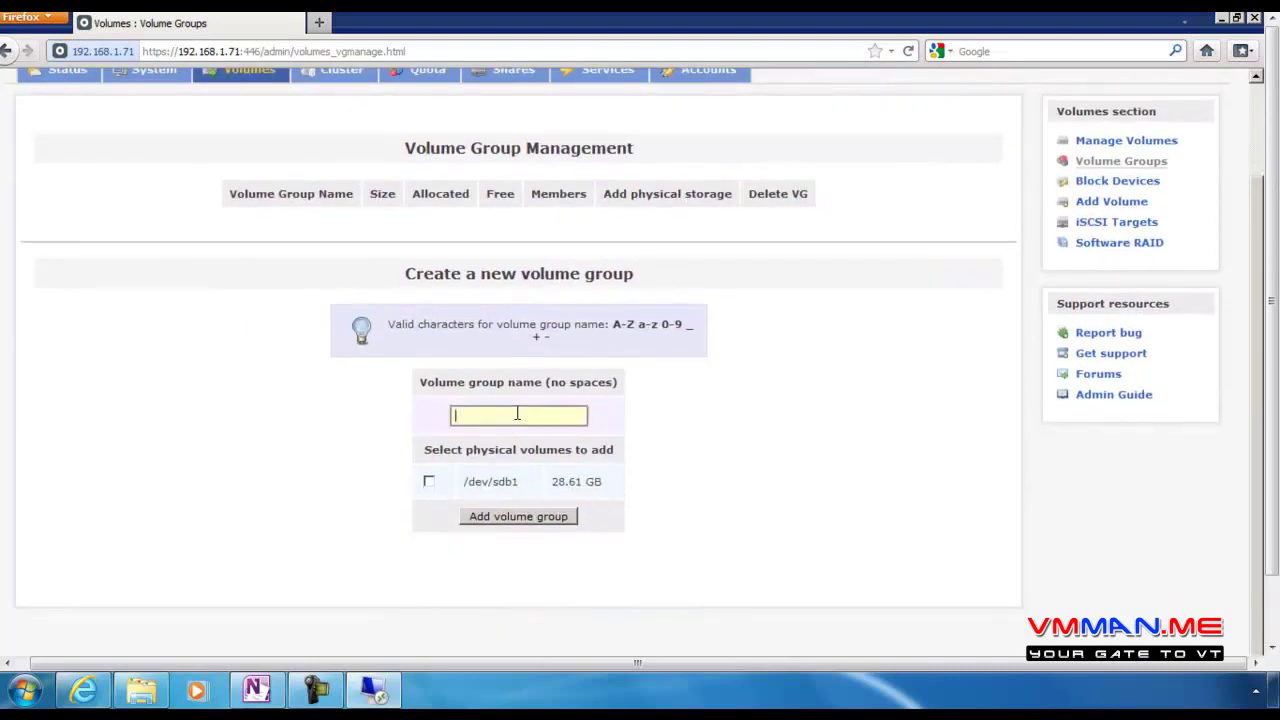
type("SCSI")
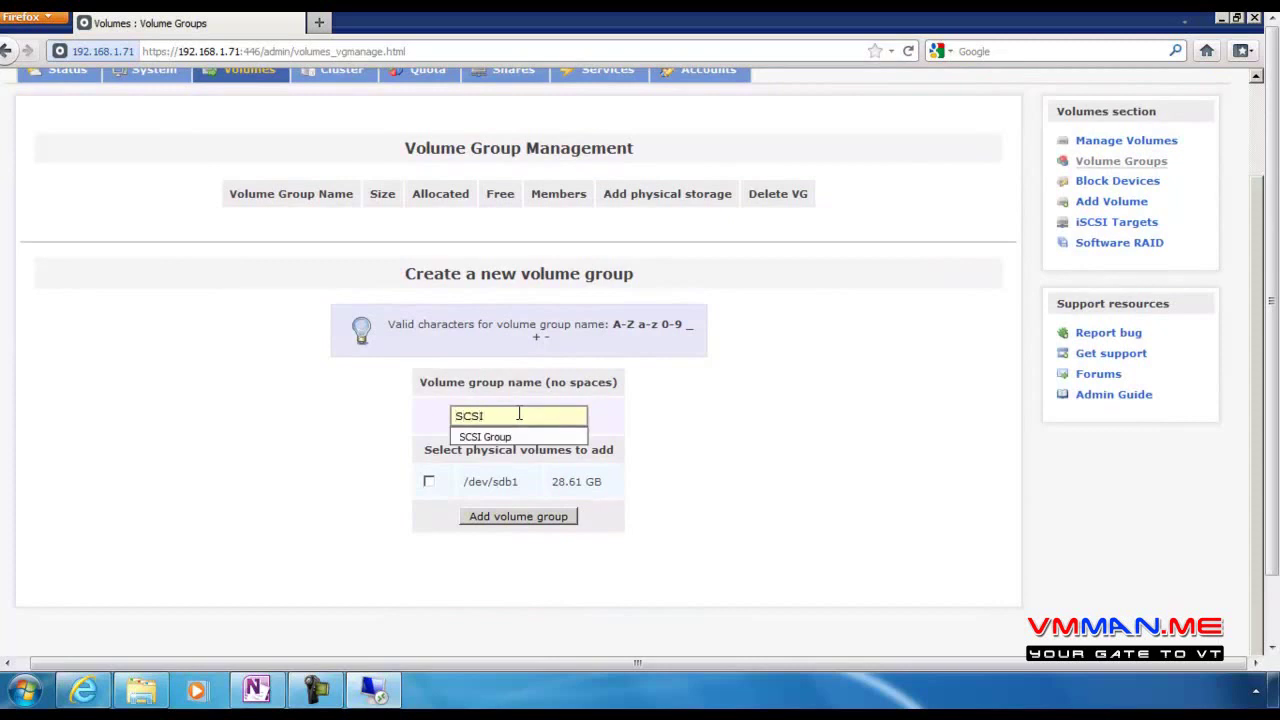
type("Group")
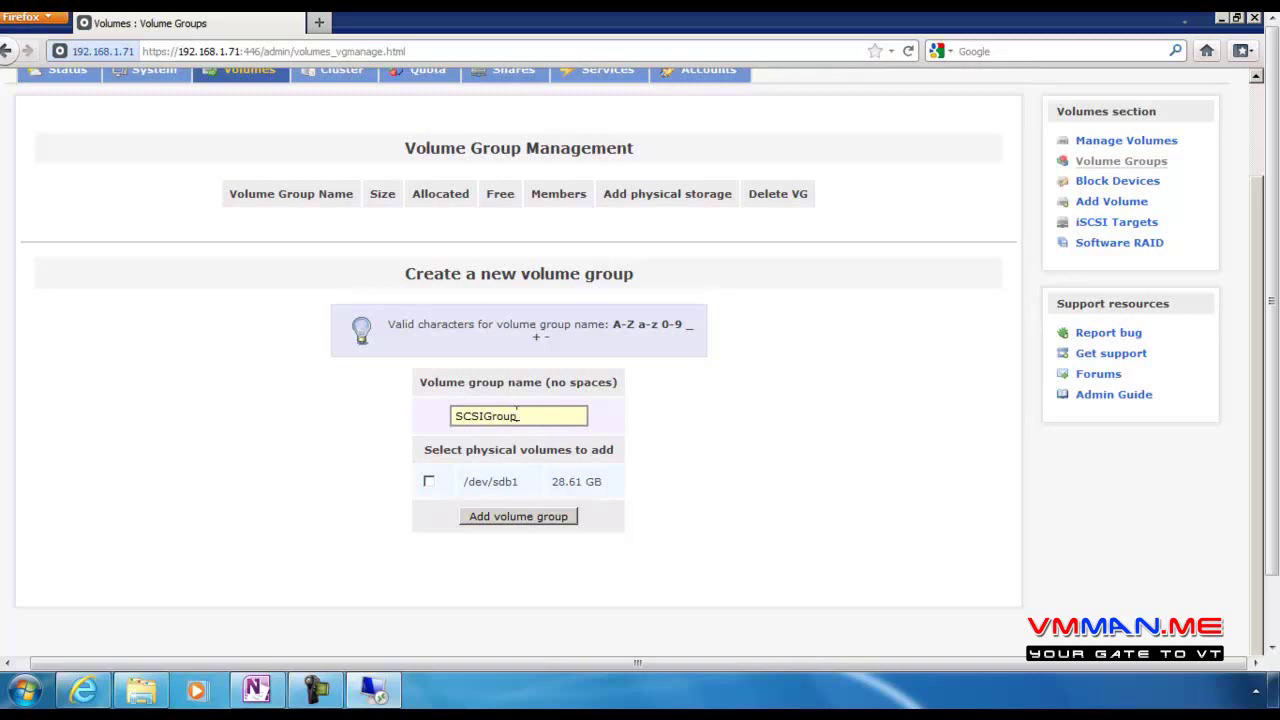
left_click(428, 481)
left_click(496, 516)
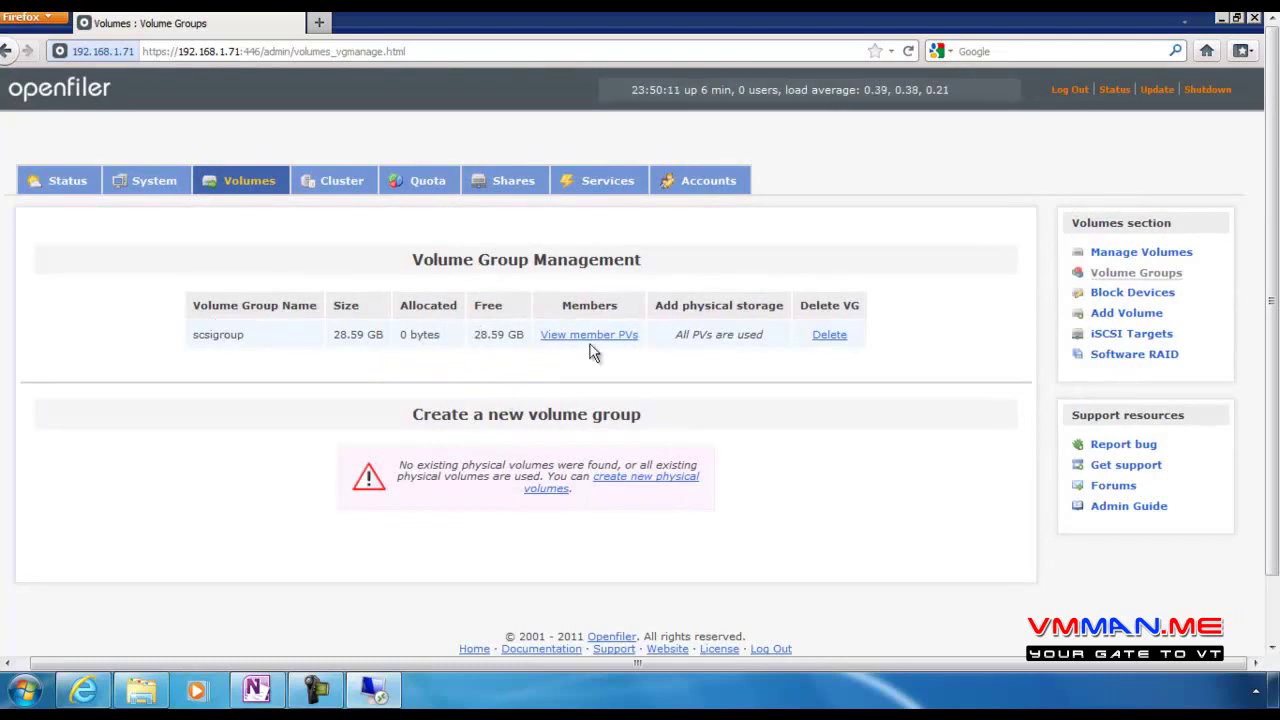
On the Services page, enable iSCSI Target at boot and start the service
left_click(1120, 257)
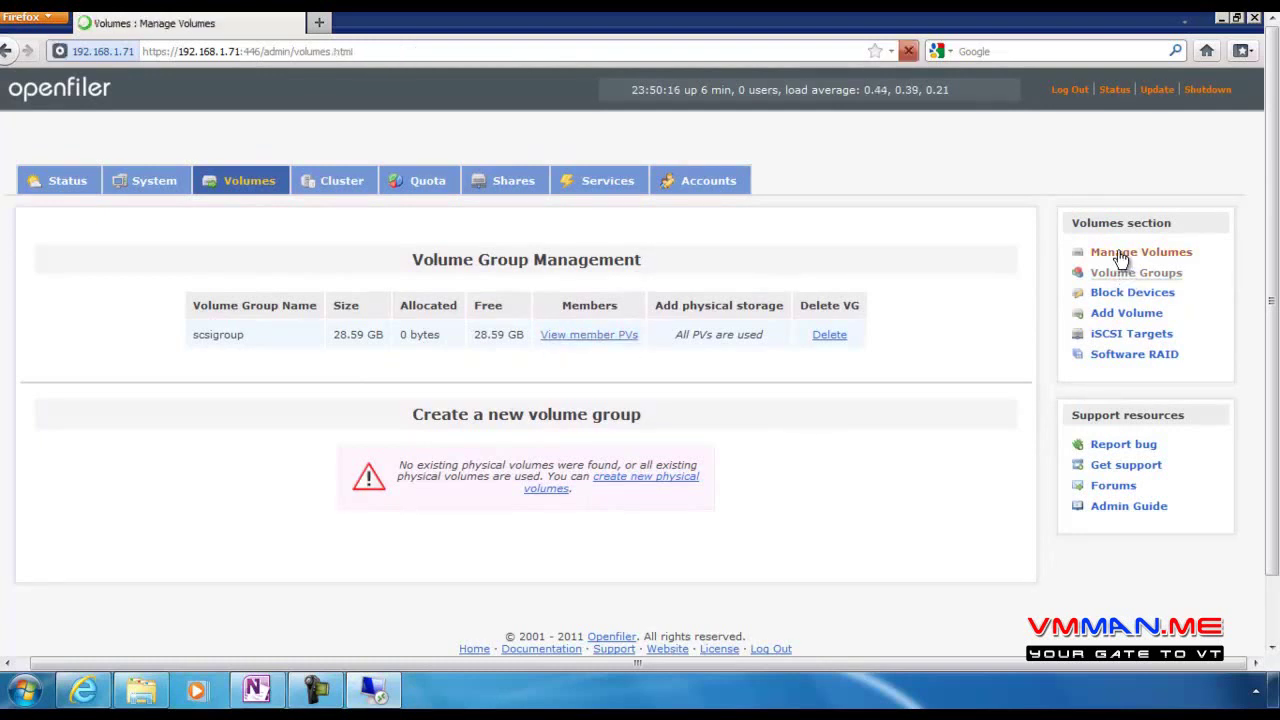
scroll(522, 390, "down", 3)
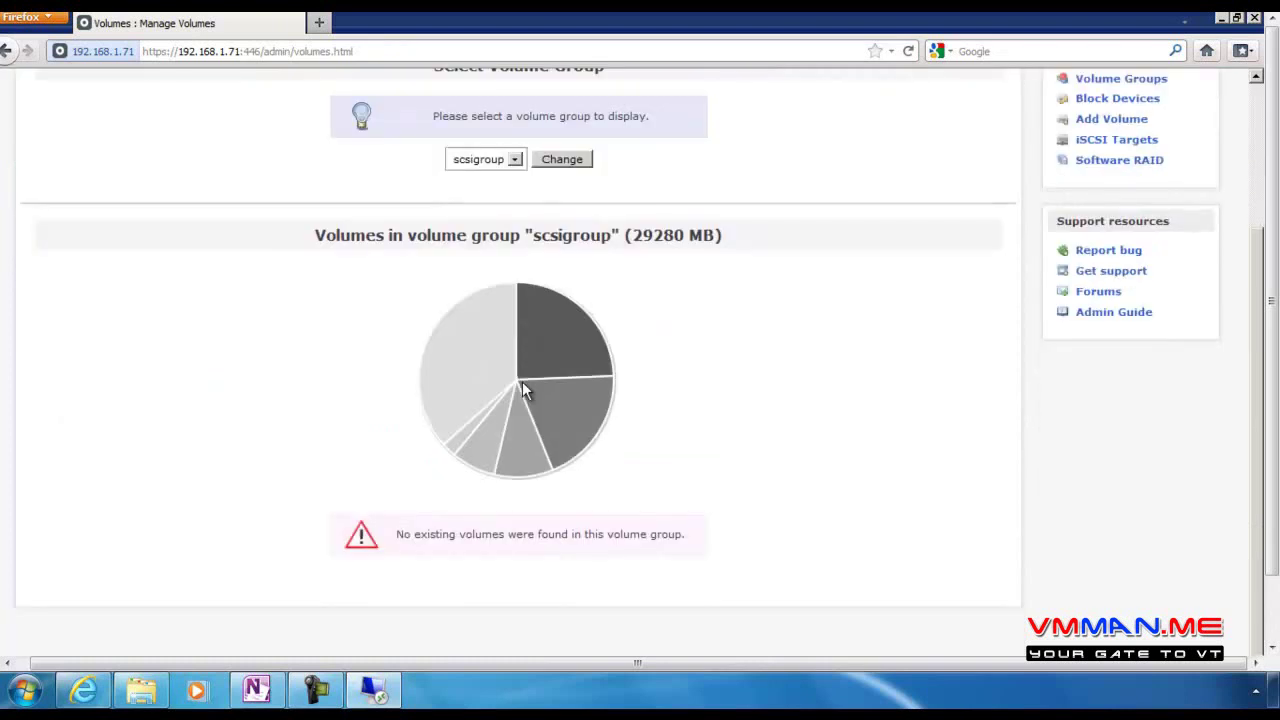
scroll(522, 390, "up", 3)
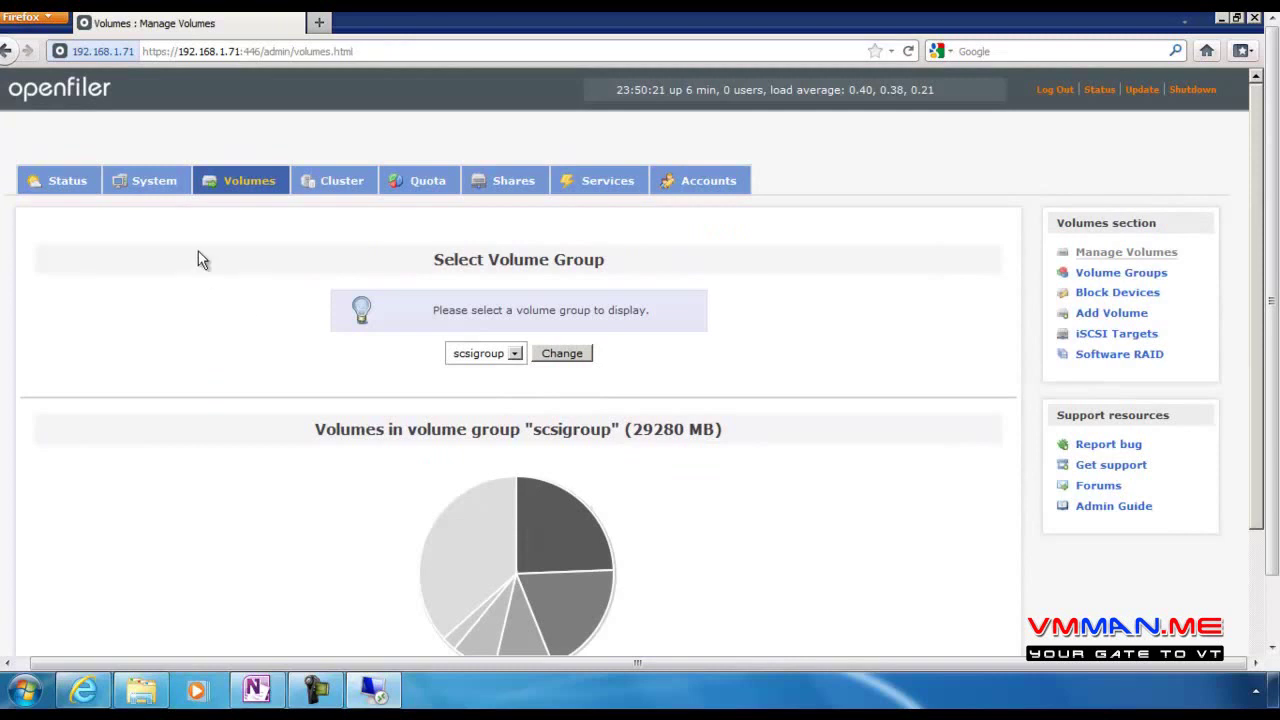
left_click(599, 184)
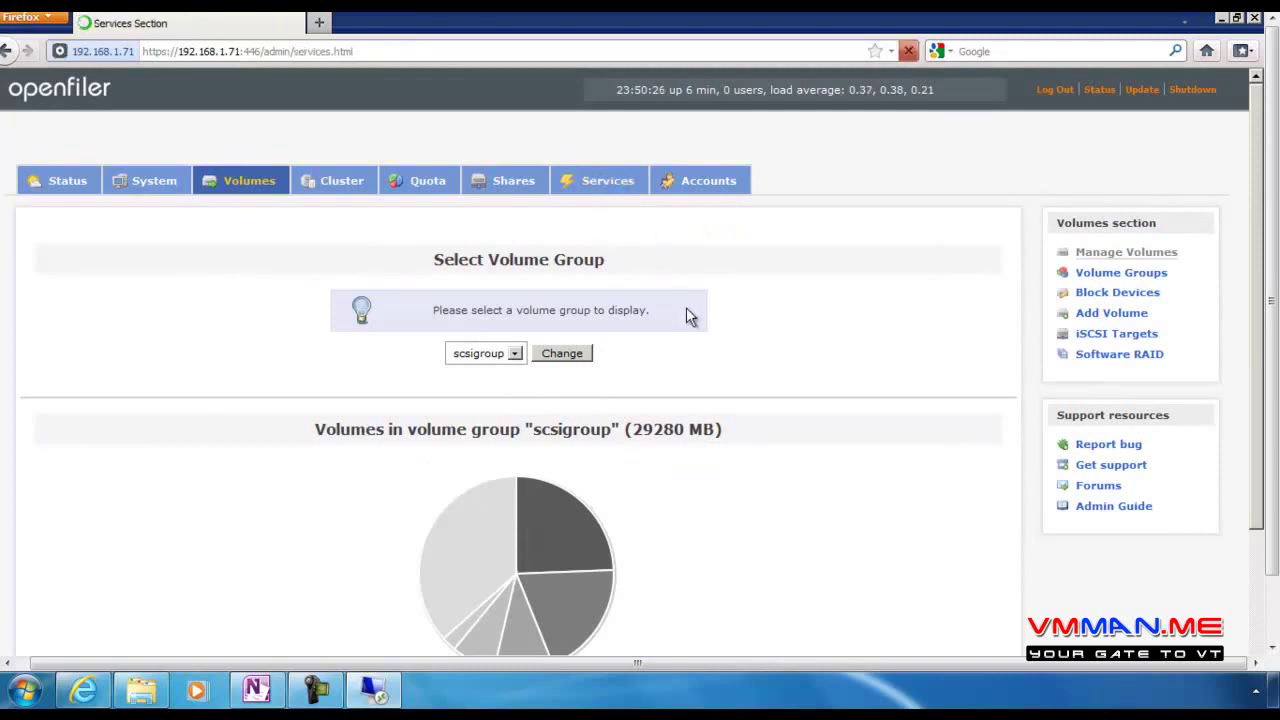
scroll(686, 310, "down", 4)
scroll(686, 317, "down", 1)
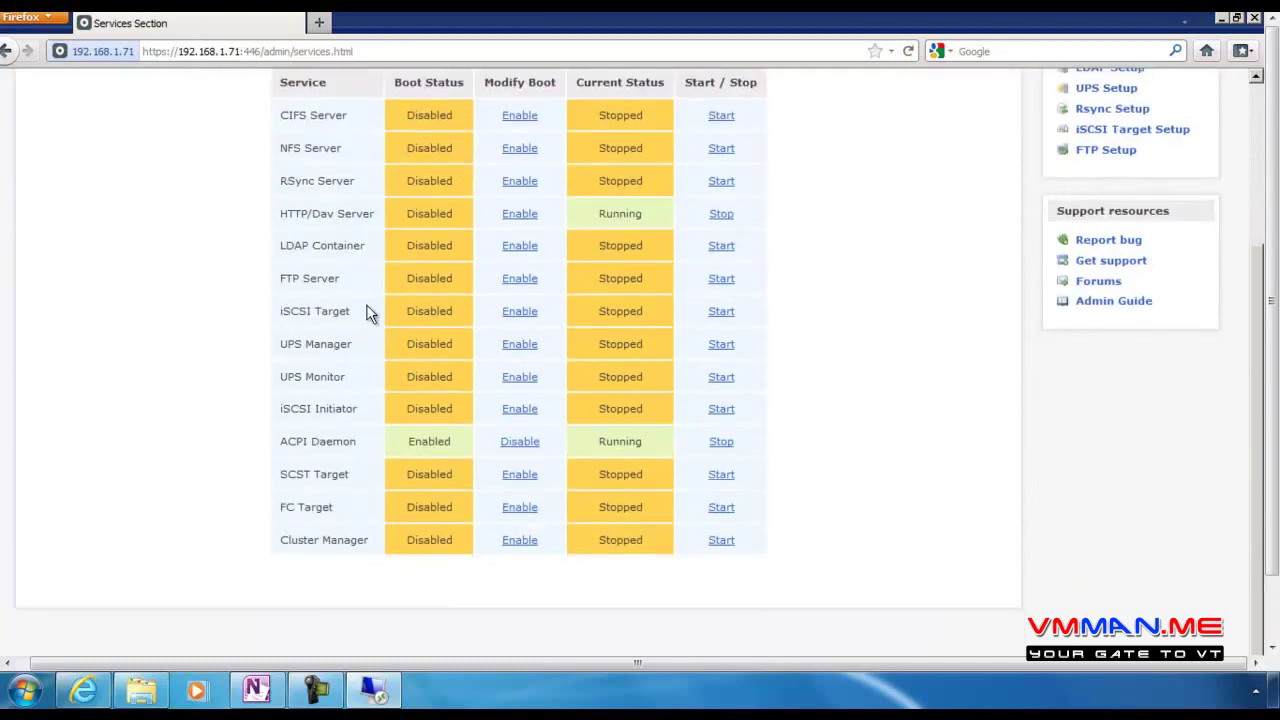
left_click(515, 316)
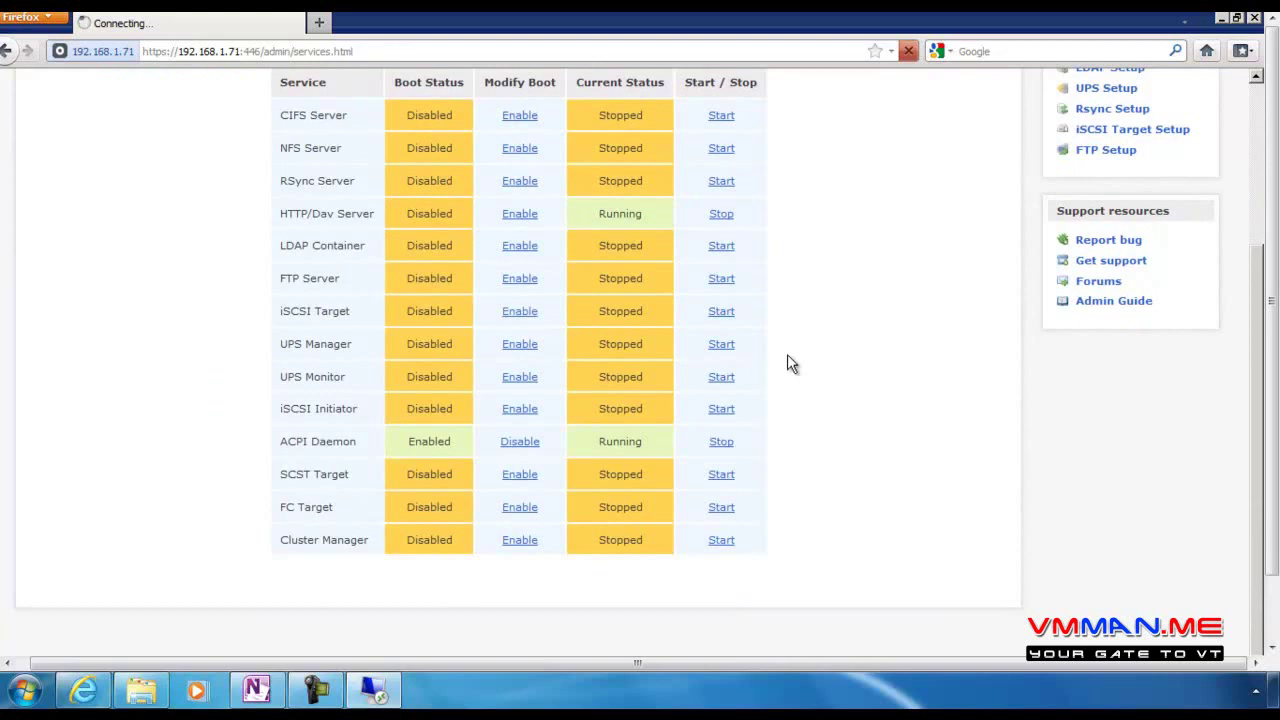
scroll(787, 360, "down", 4)
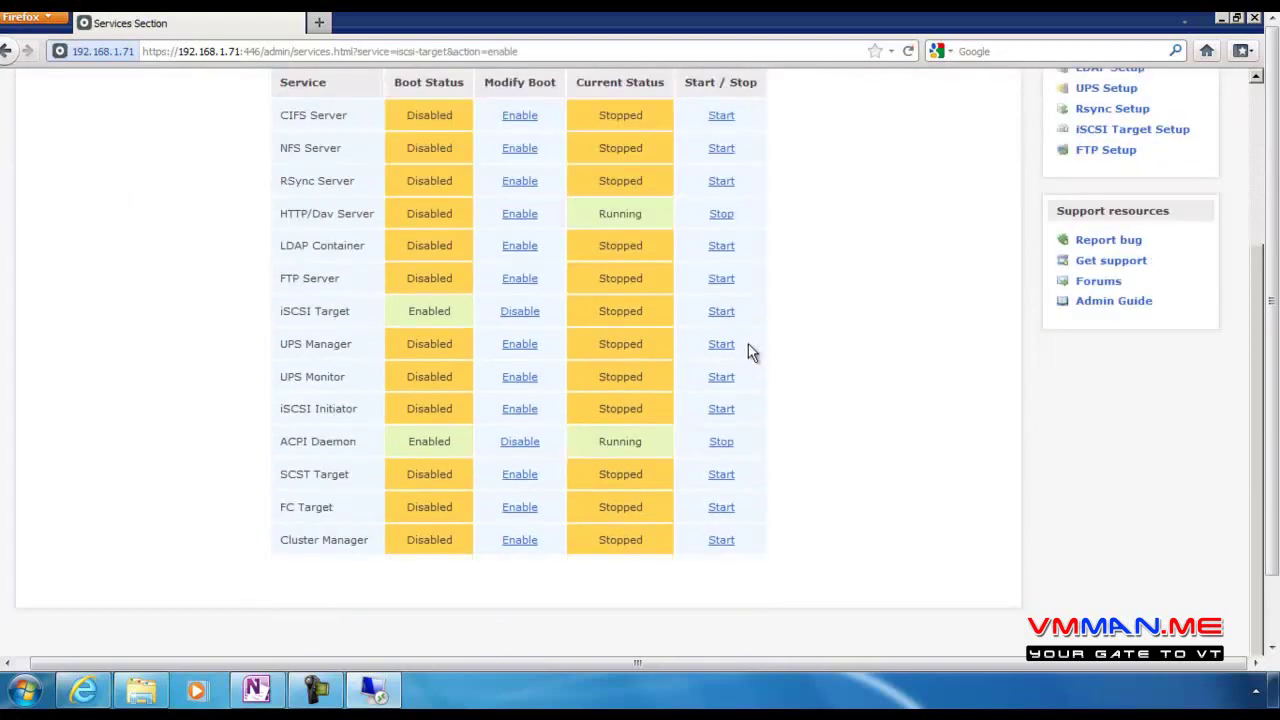
left_click(721, 314)
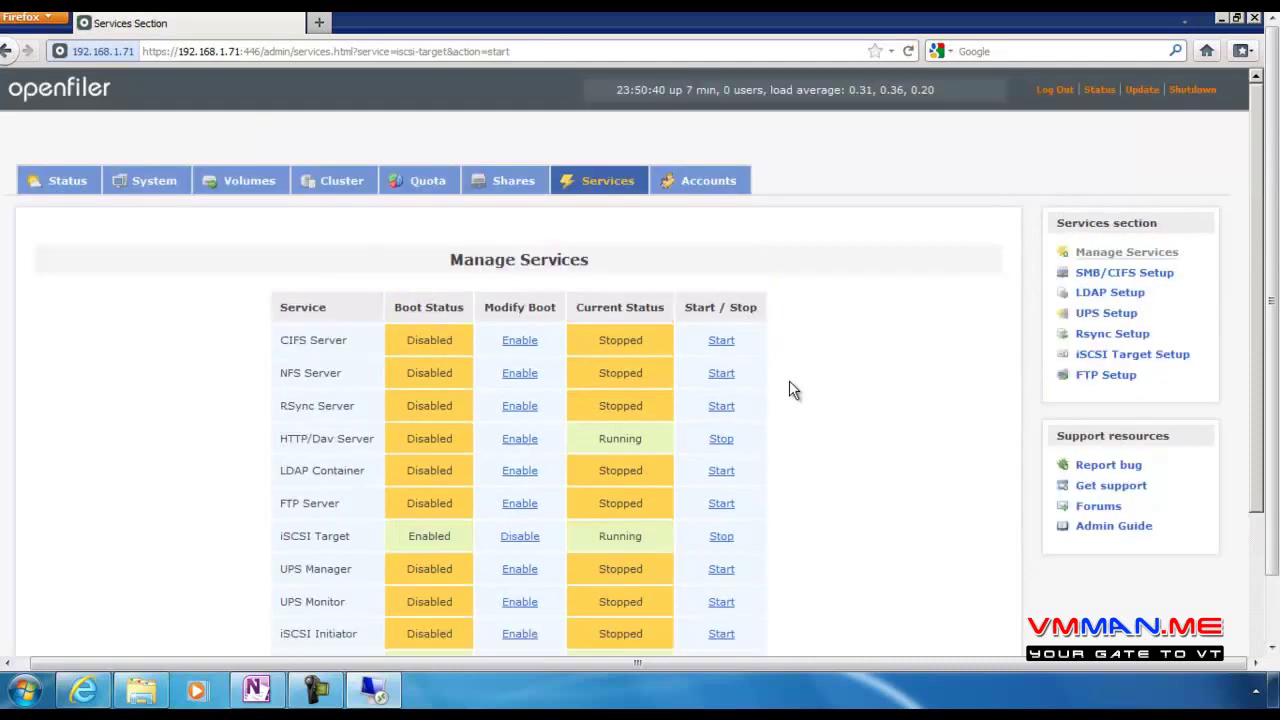
Add network access entry Lan for 192.168.1.0 with netmask 255.255.255.0 as type Share
left_click(144, 186)
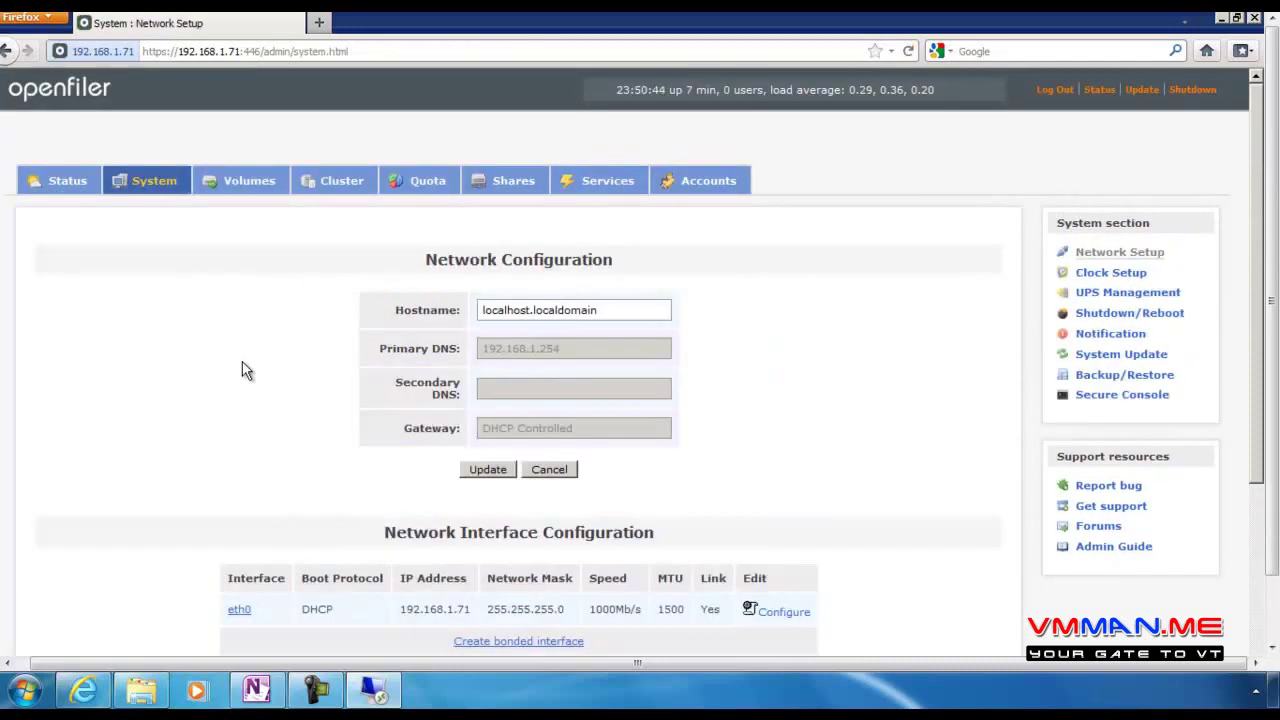
scroll(245, 370, "down", 5)
left_click(361, 502)
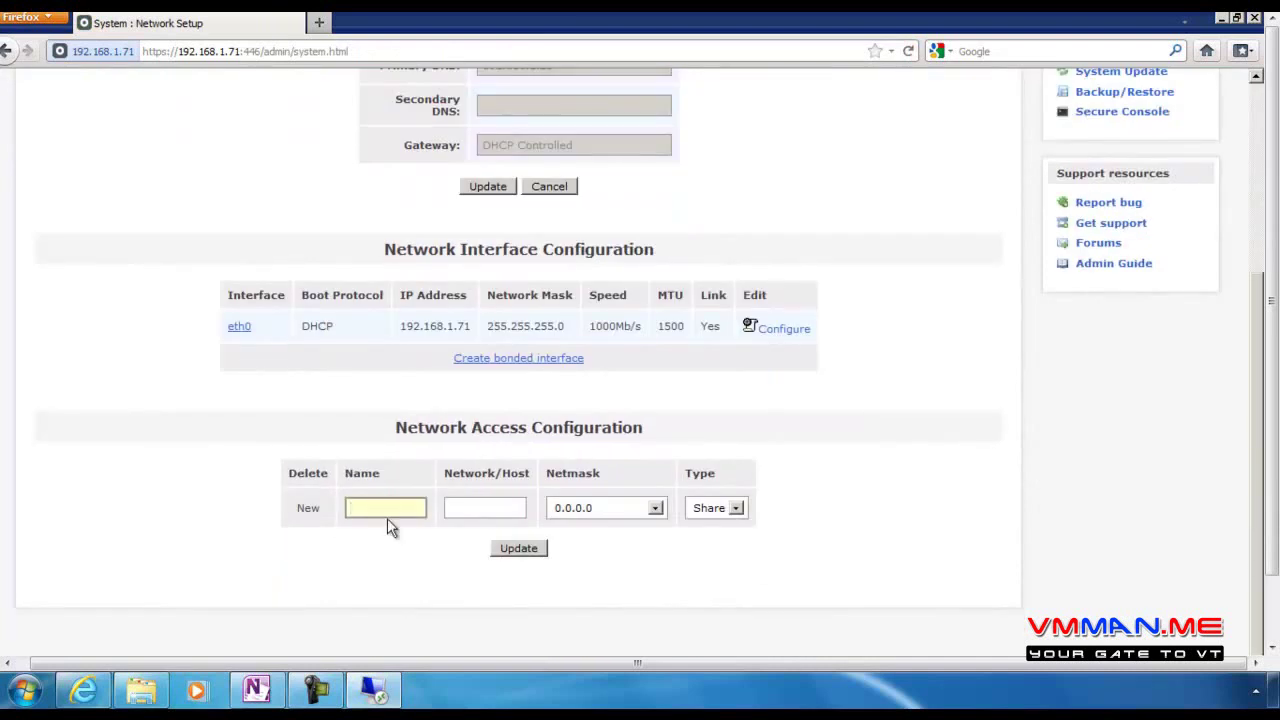
type("n")
key("Tab")
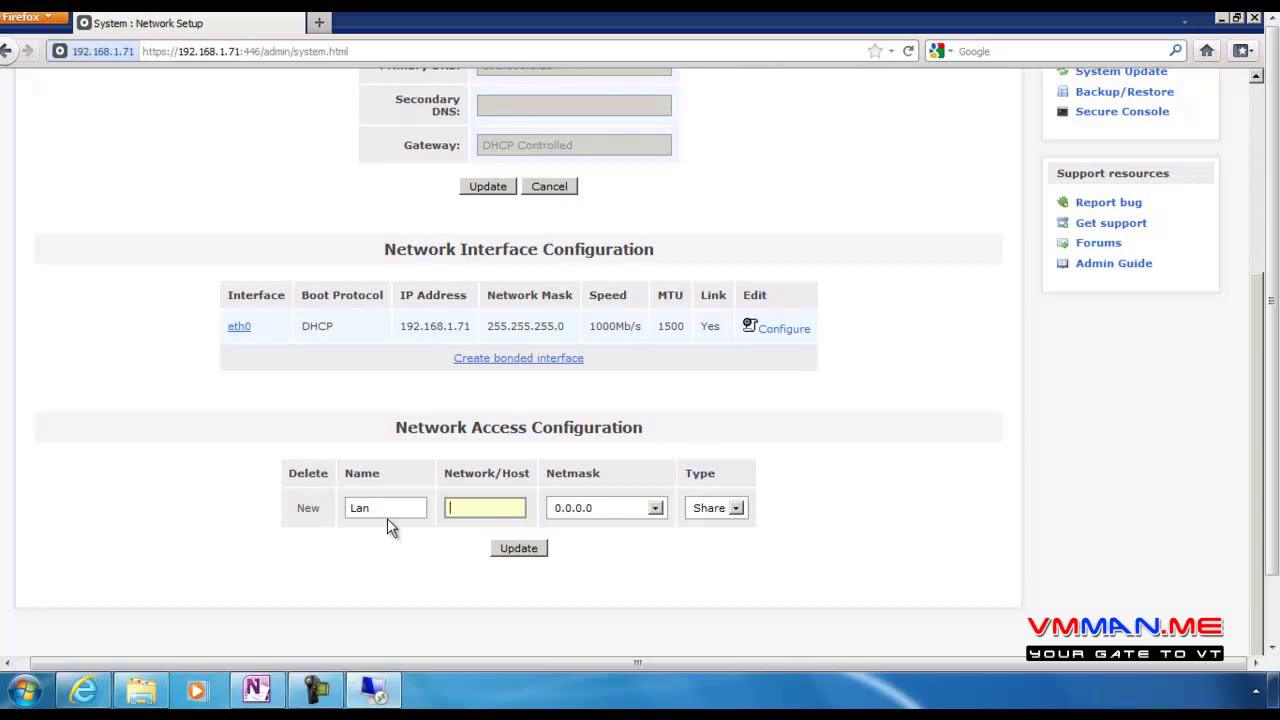
type("192.168.1.0")
left_click(657, 508)
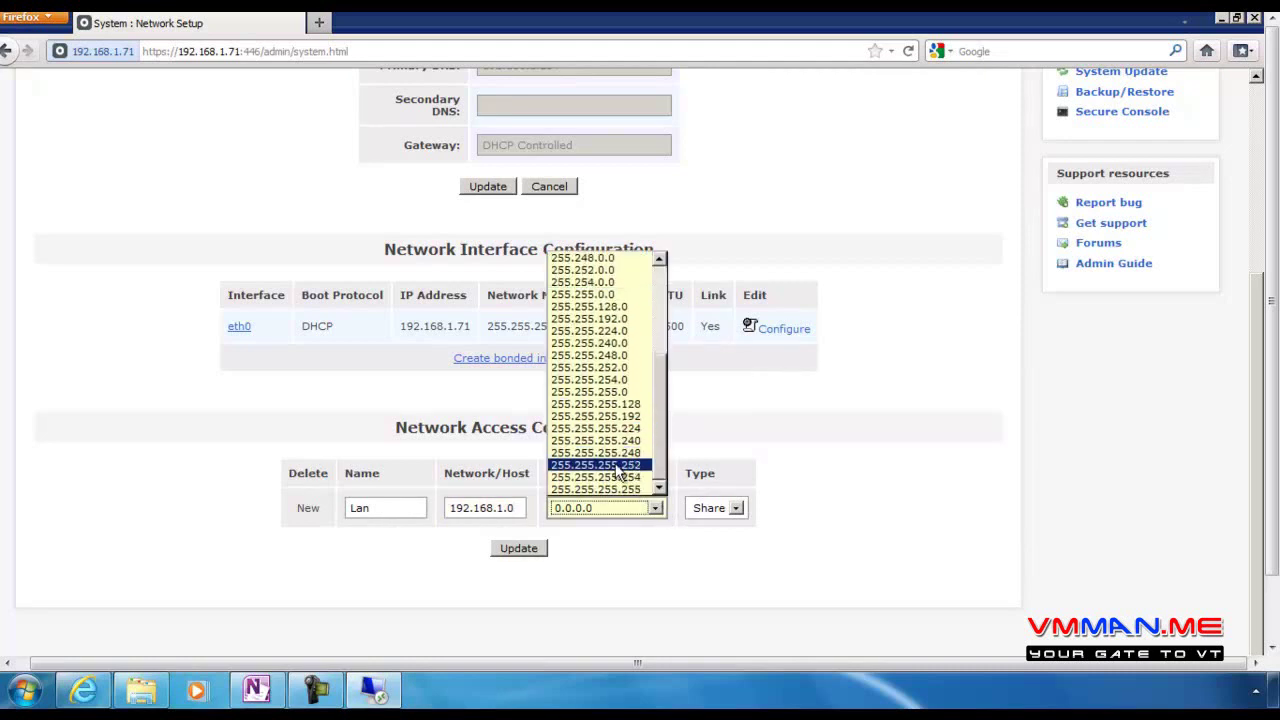
left_click(608, 403)
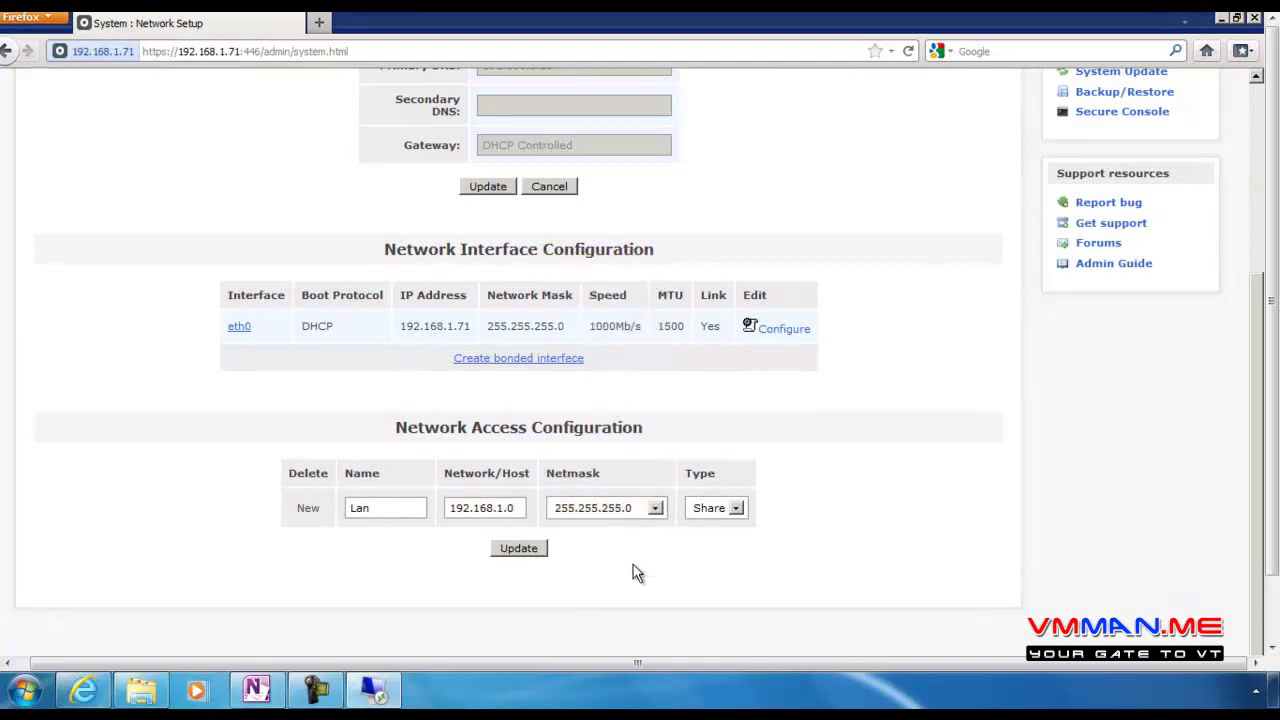
left_click(534, 550)
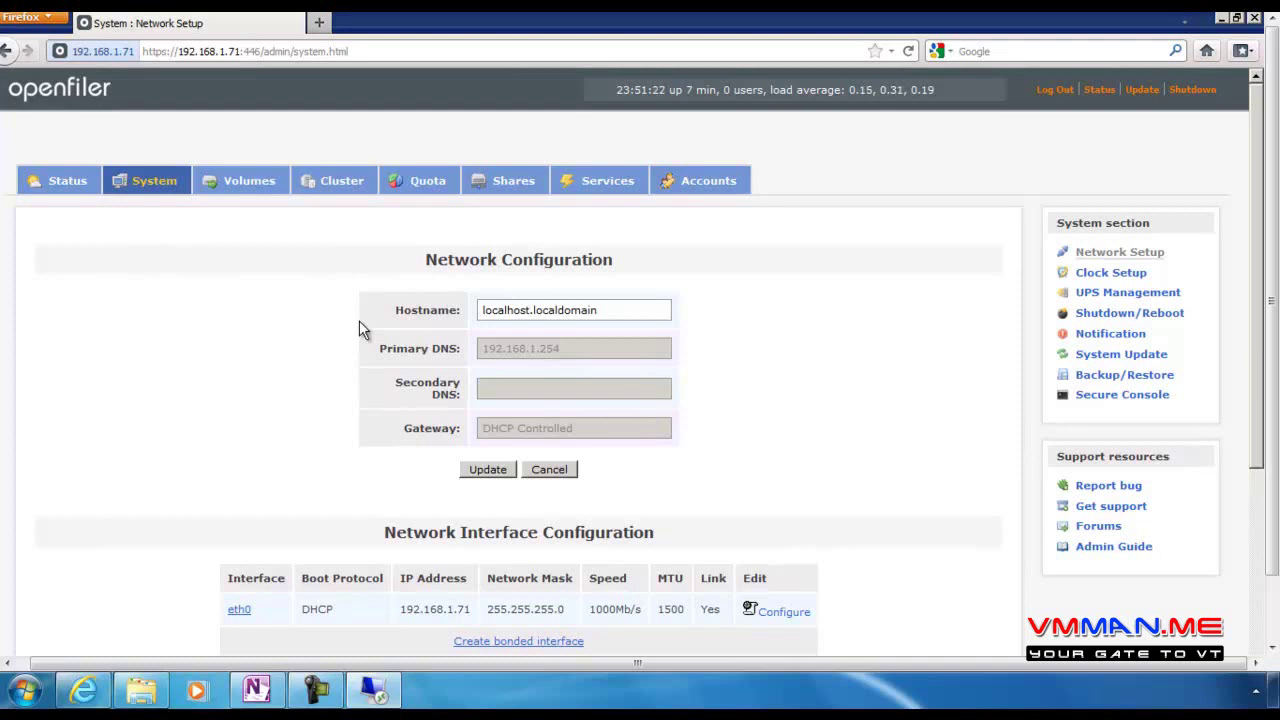
scroll(265, 274, "down", 5)
scroll(265, 274, "up", 5)
Add iSCSI target iqn.2006-01.com.openfiler:ISCSI, replacing the generated IQN suffix with ':ISCSI'
left_click(240, 186)
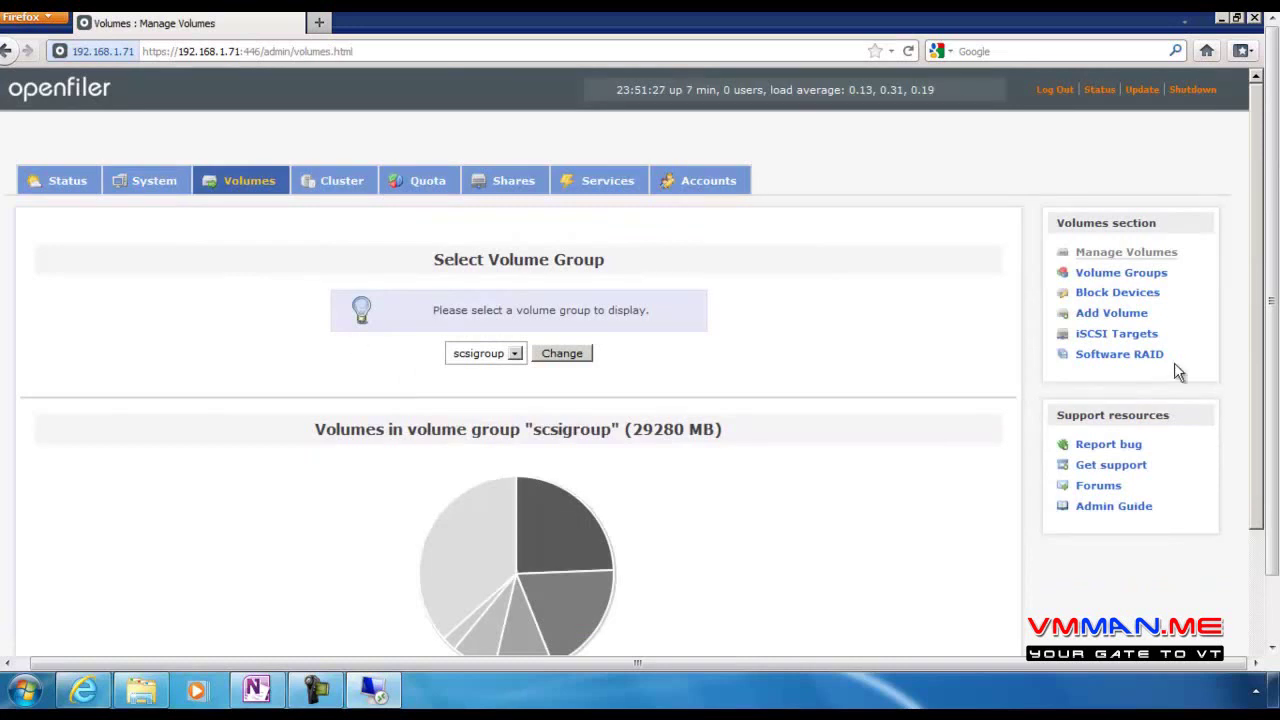
left_click(1116, 334)
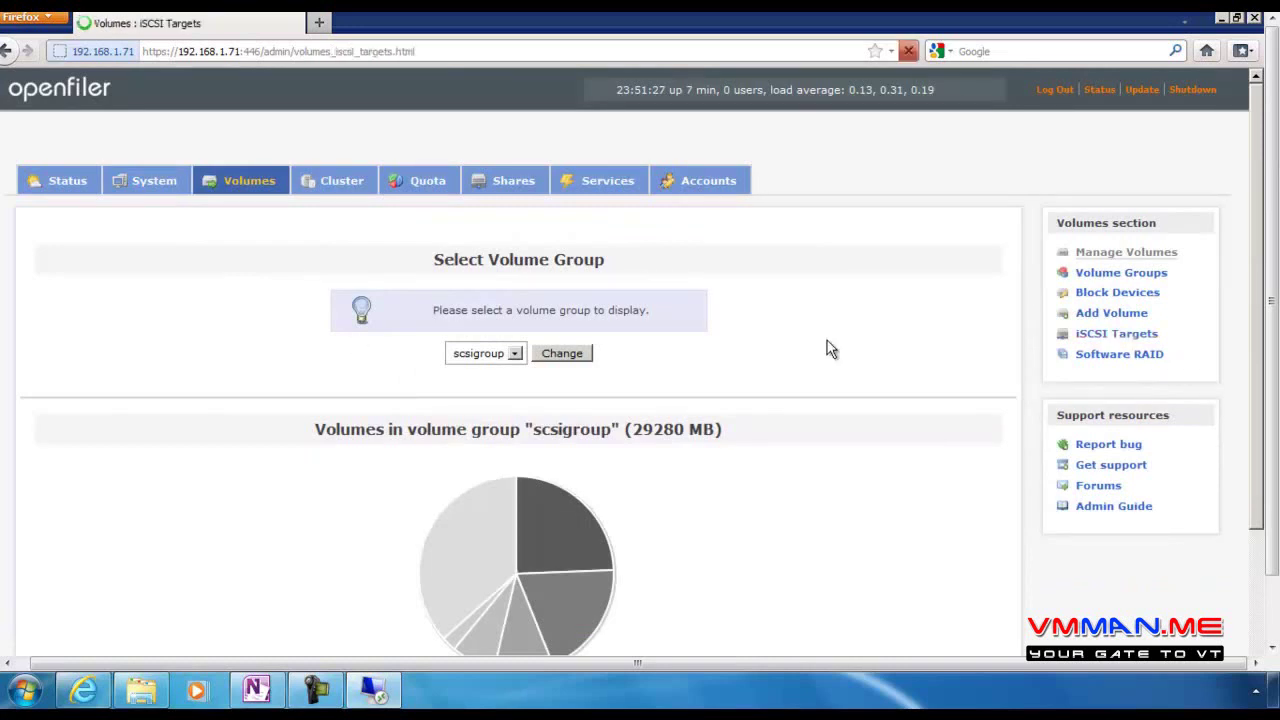
left_click(428, 374)
left_click_drag(376, 372, 397, 372)
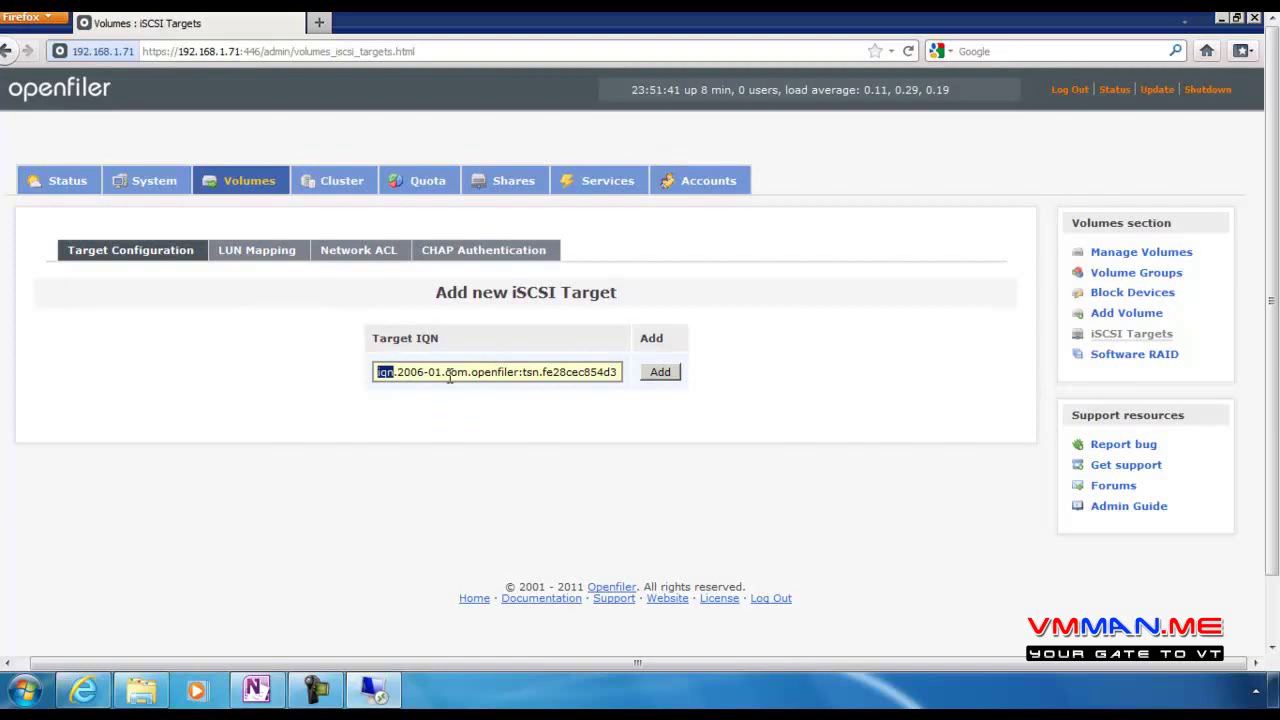
left_click(516, 372)
left_click_drag(532, 372, 700, 372)
left_click(560, 378)
left_click_drag(617, 378, 518, 379)
key("Delete")
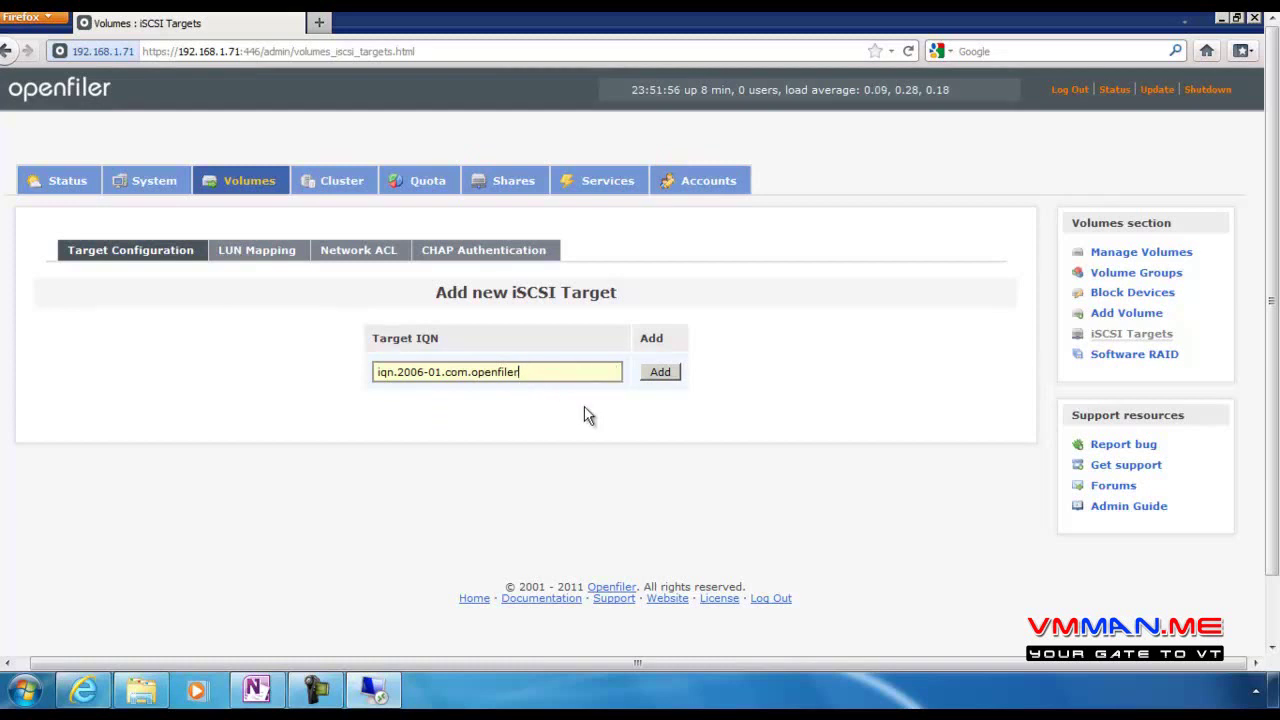
type(":ISCSI")
left_click(660, 372)
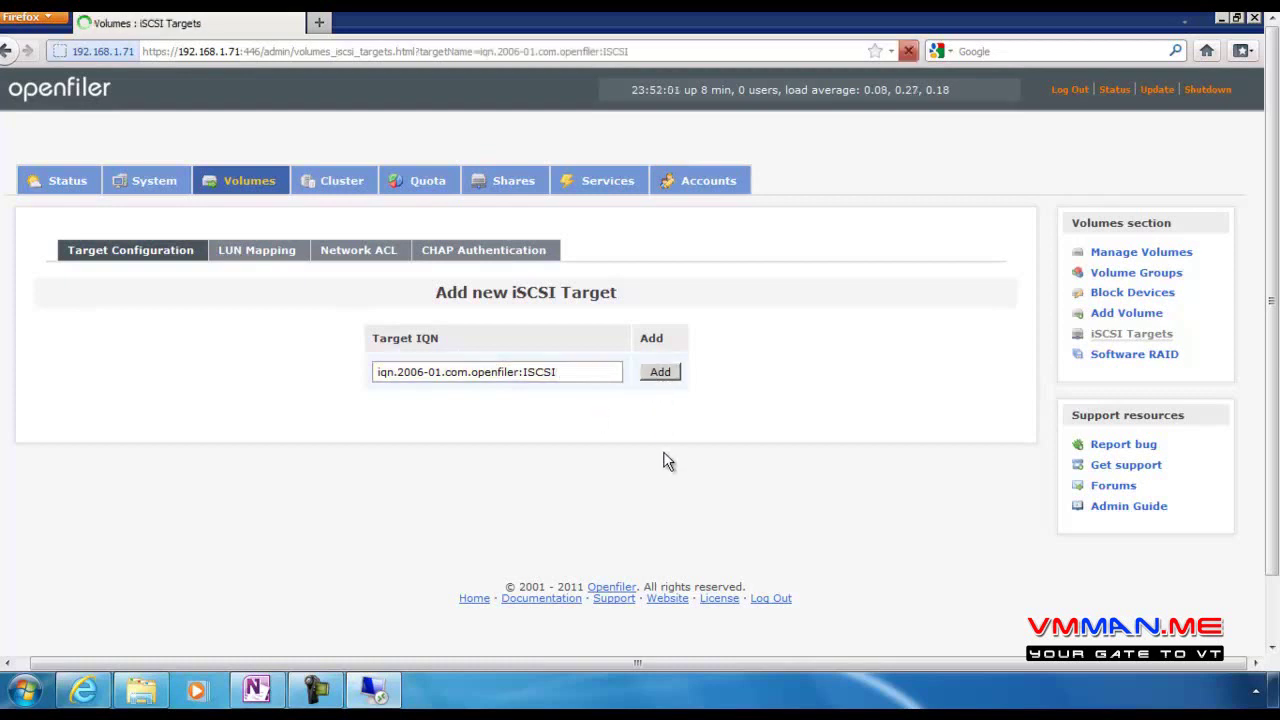
scroll(663, 453, "down", 2)
scroll(663, 453, "up", 2)
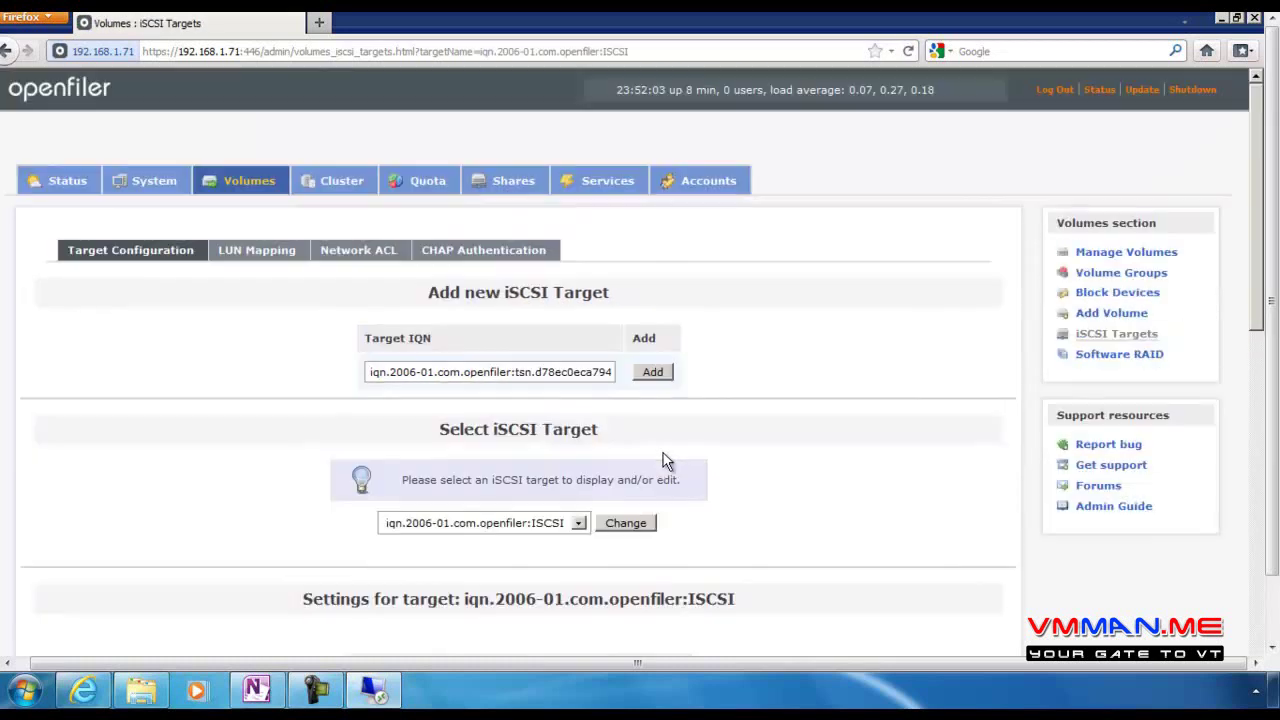
Check the ISCSI target's LUN Mapping page, which reports no LUNs mapped
left_click(262, 255)
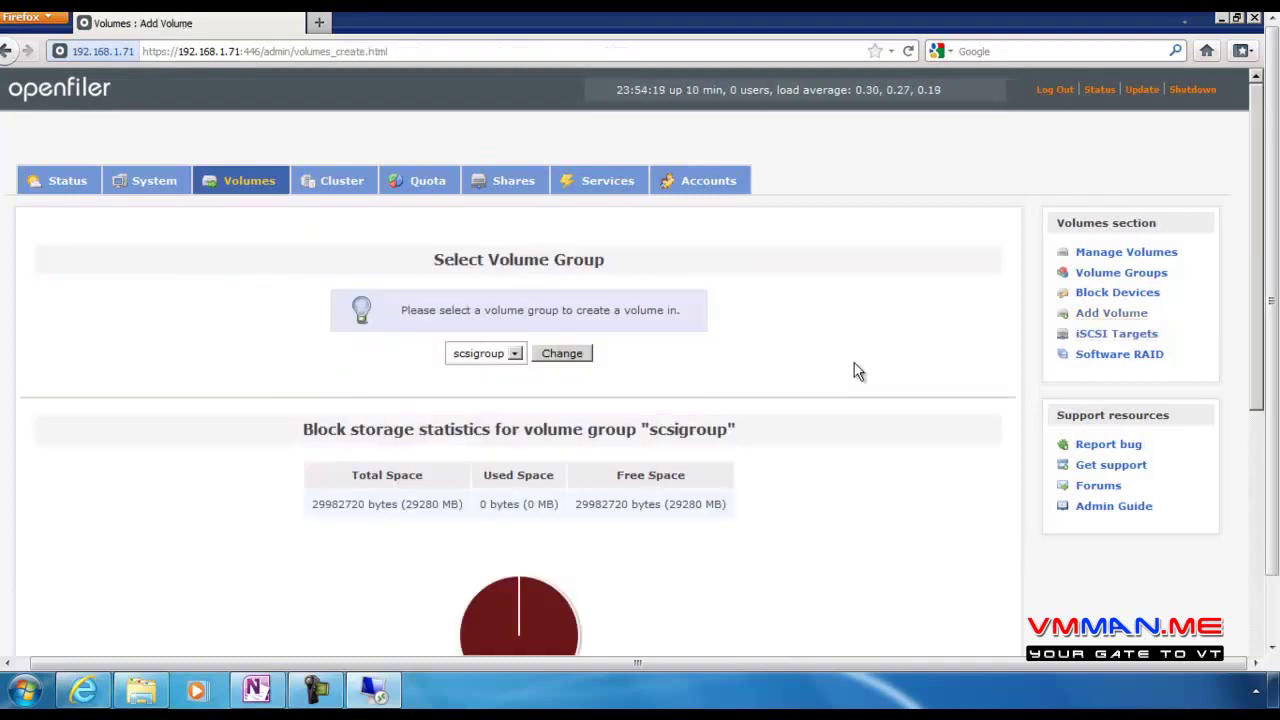
scroll(853, 368, "down", 5)
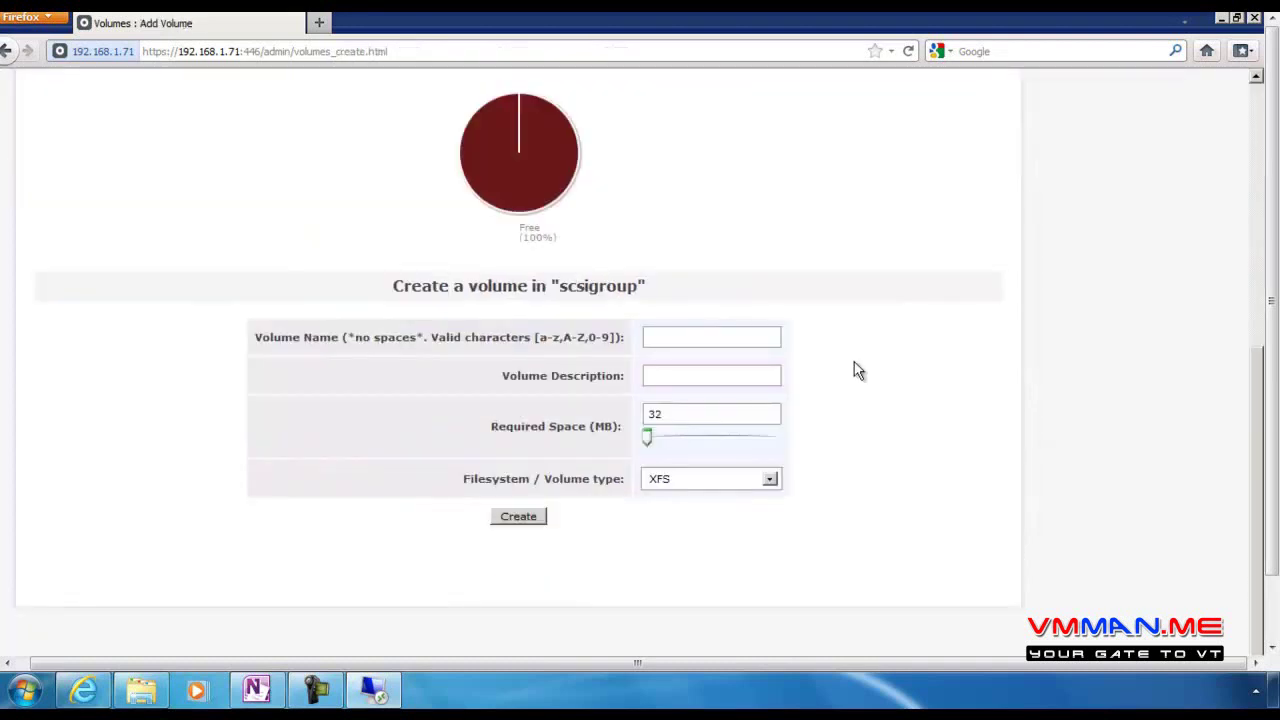
scroll(853, 365, "up", 5)
left_click(1115, 336)
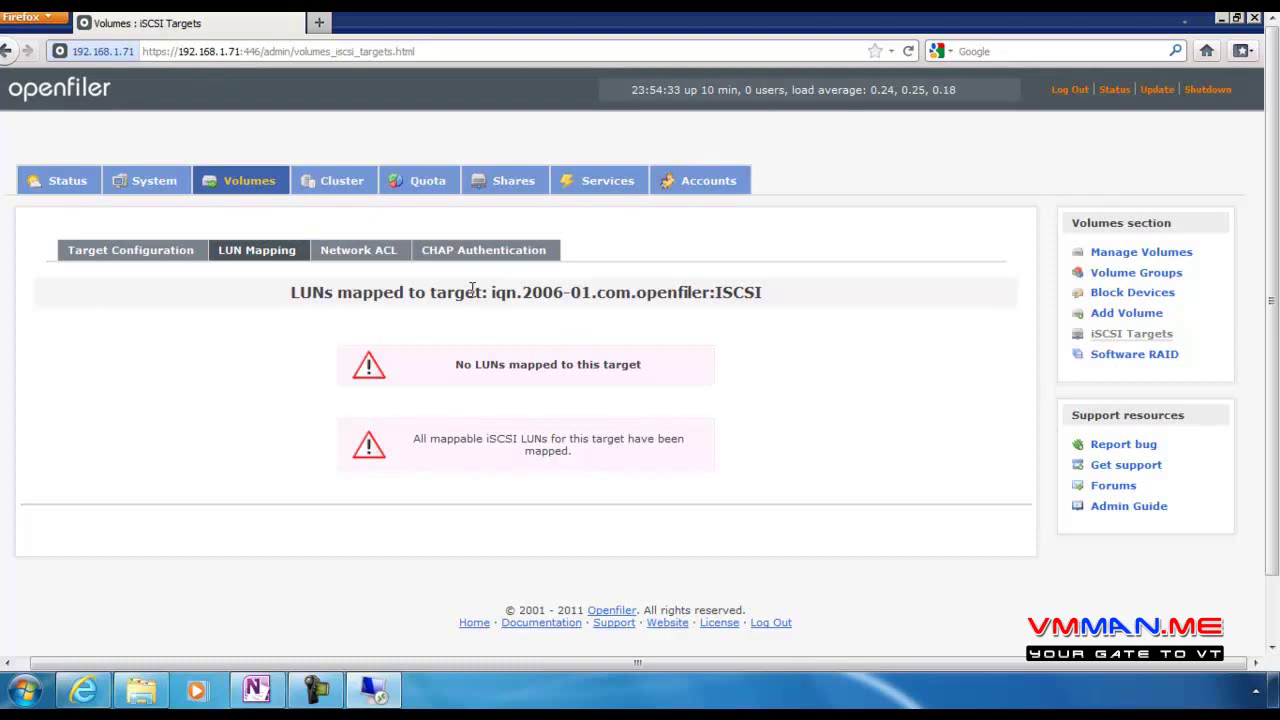
Create a 10763 MB block (iSCSI,FC,etc) volume named SCSIHD in scsigroup
left_click(1110, 316)
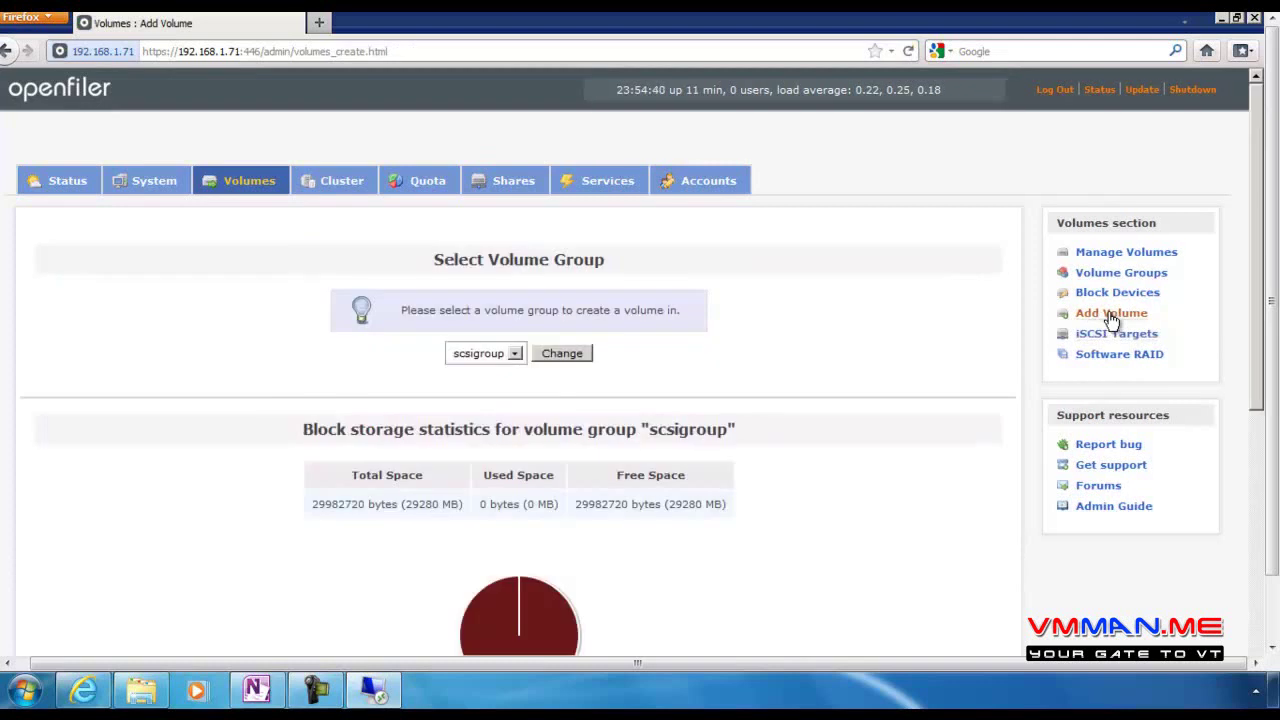
scroll(510, 400, "down", 2)
scroll(488, 380, "down", 4)
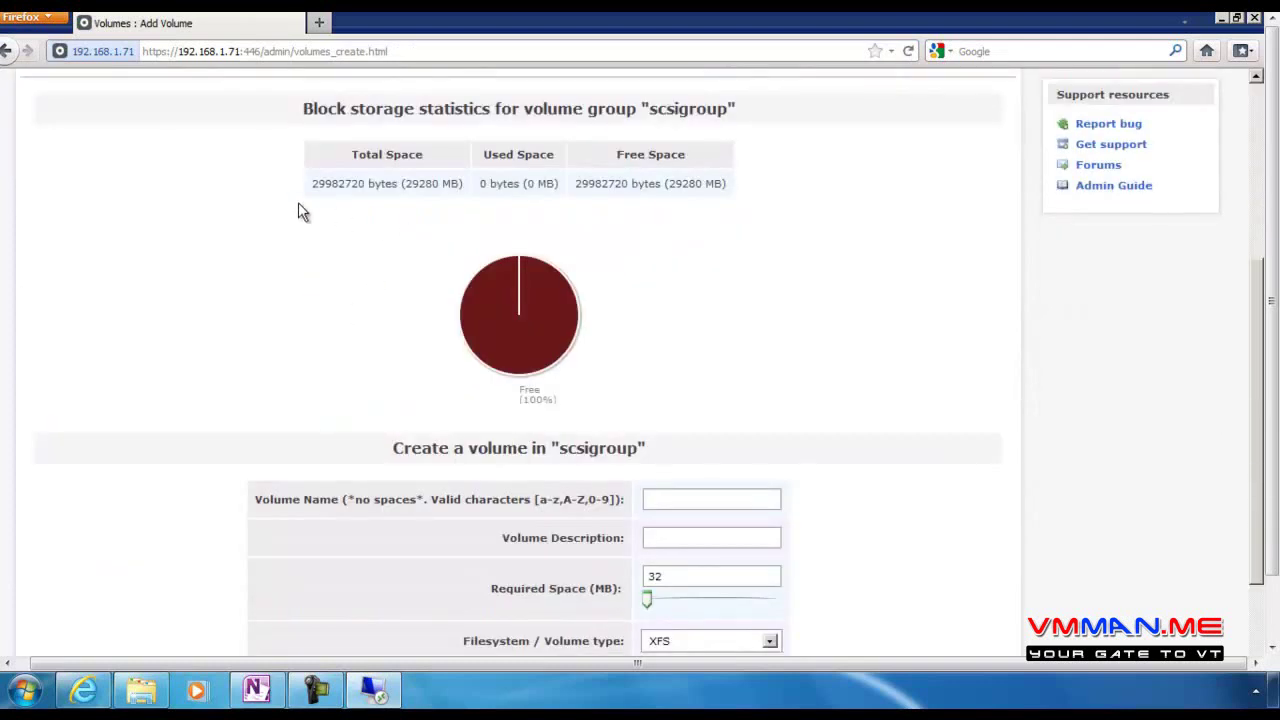
scroll(446, 192, "up", 4)
scroll(500, 220, "down", 7)
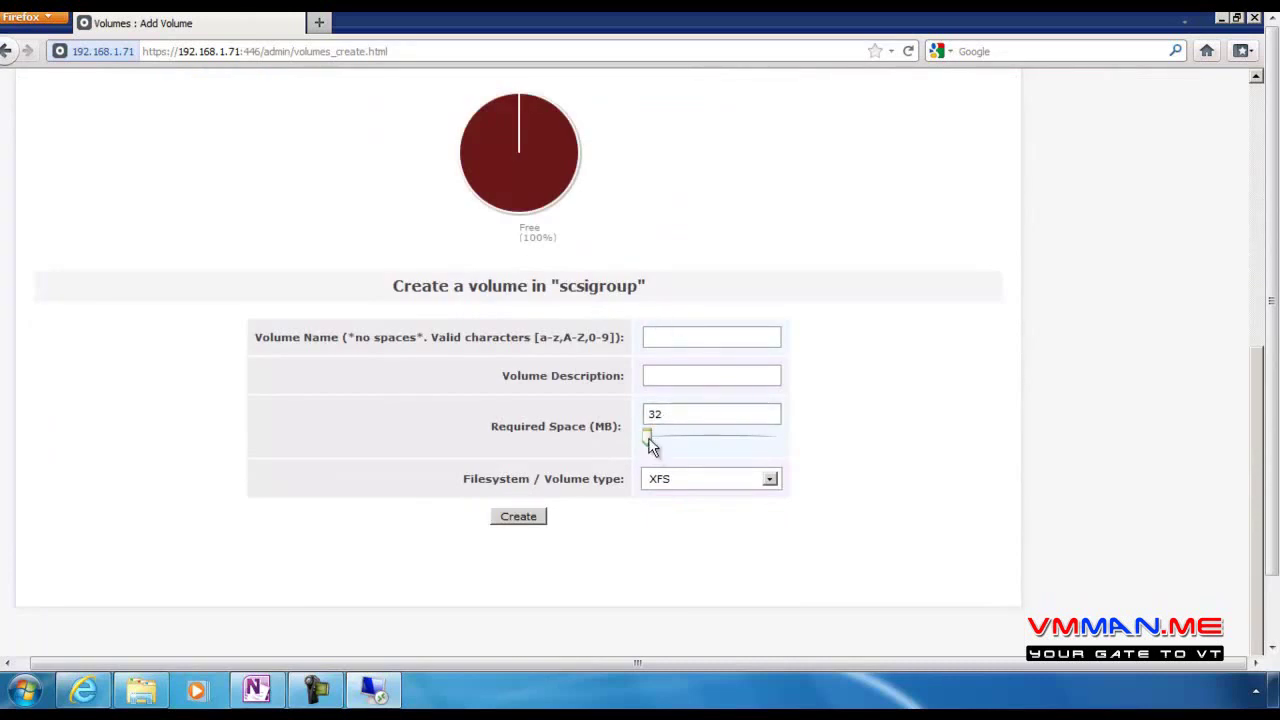
left_click_drag(649, 445, 681, 447)
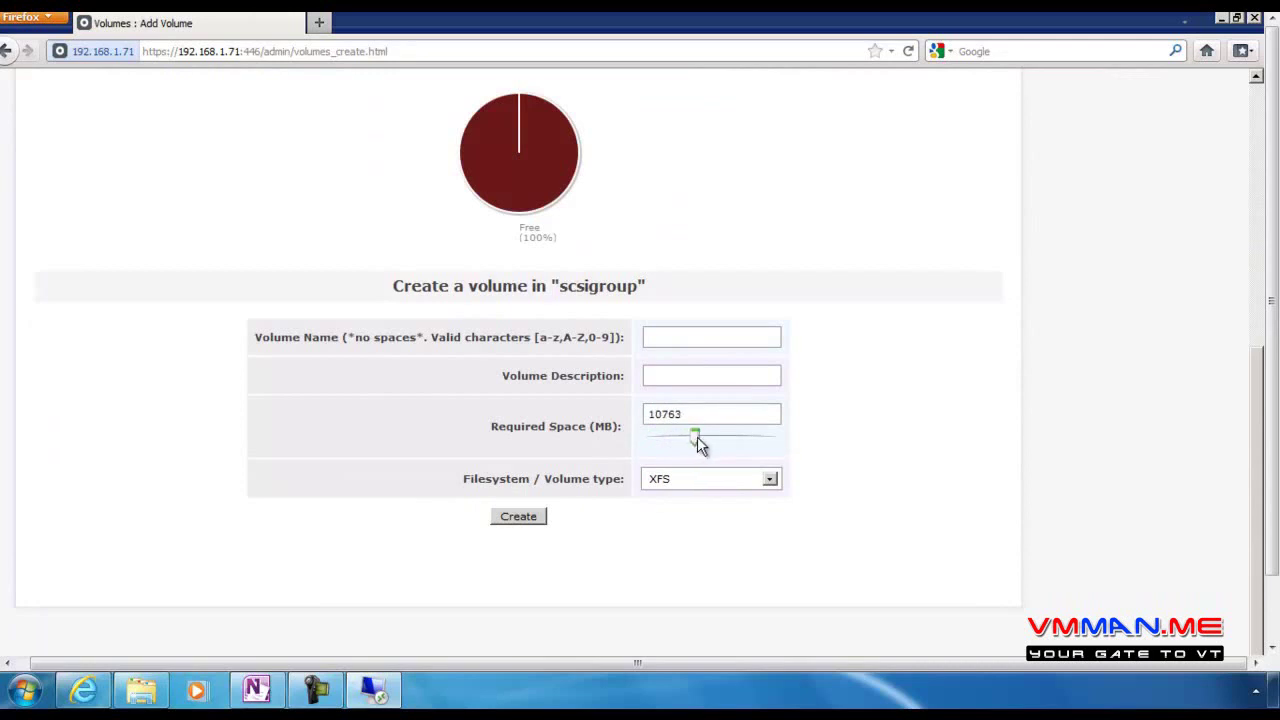
left_click(706, 478)
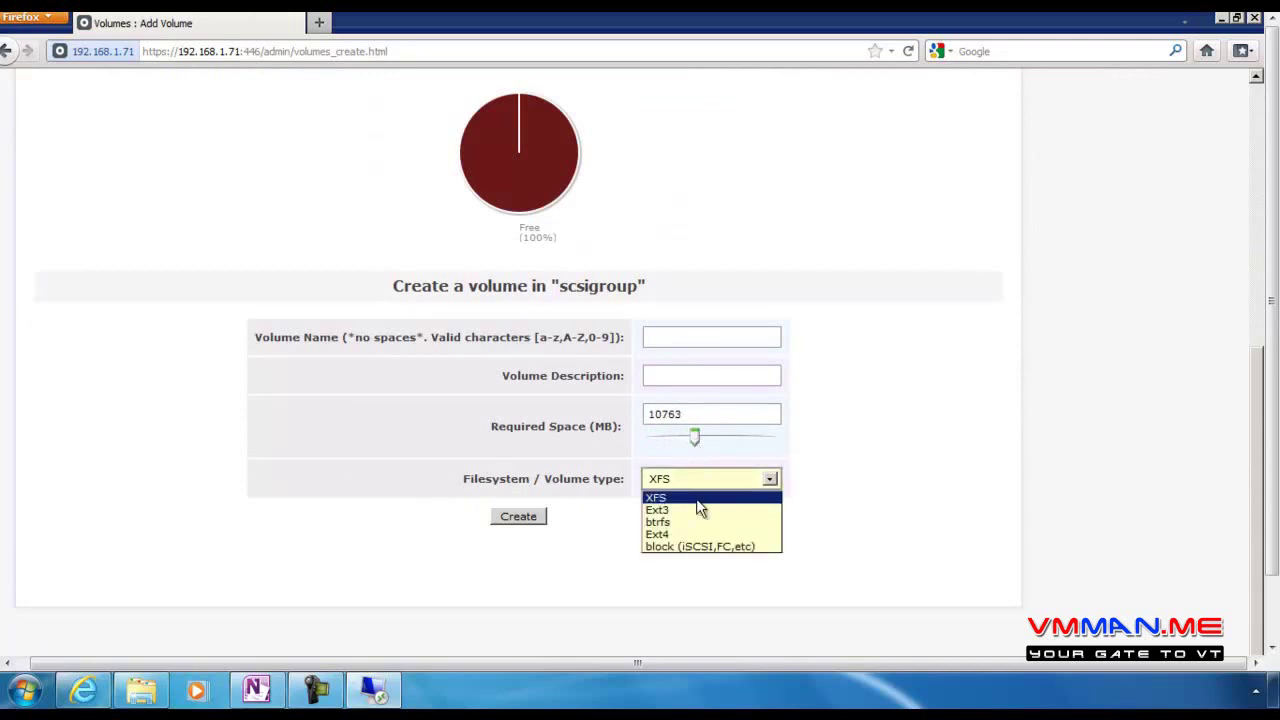
left_click(682, 548)
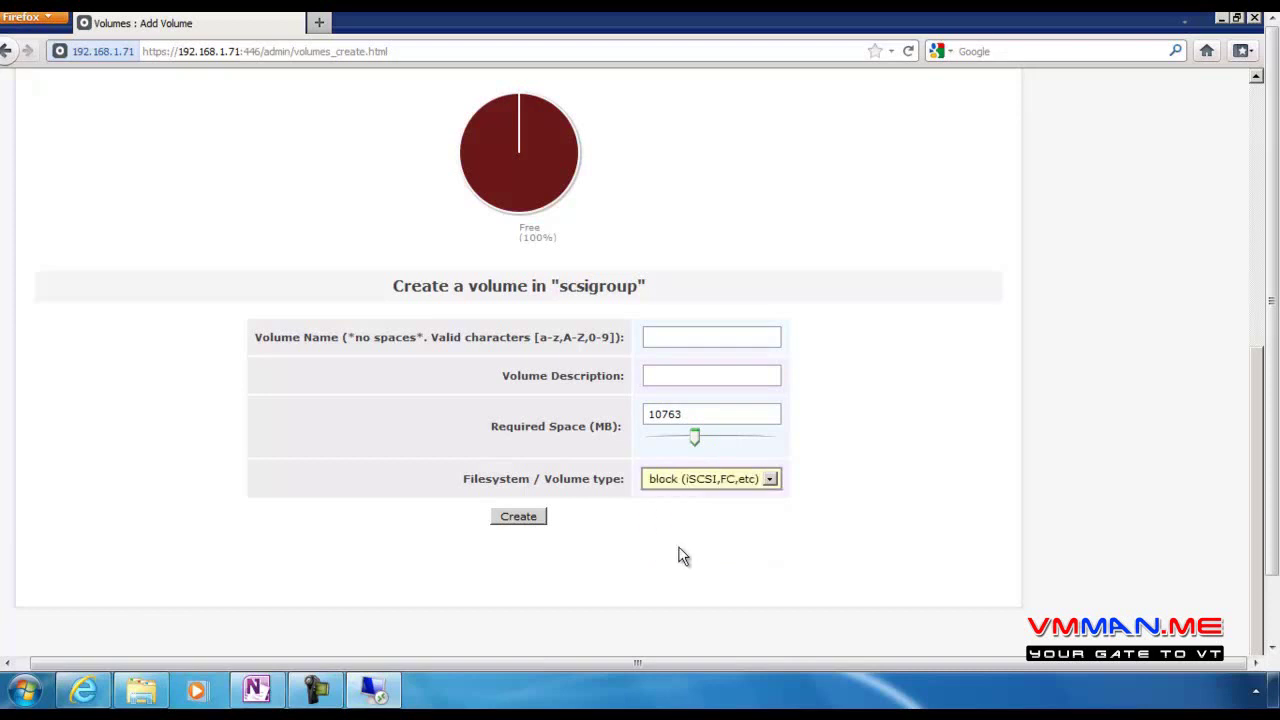
left_click(661, 336)
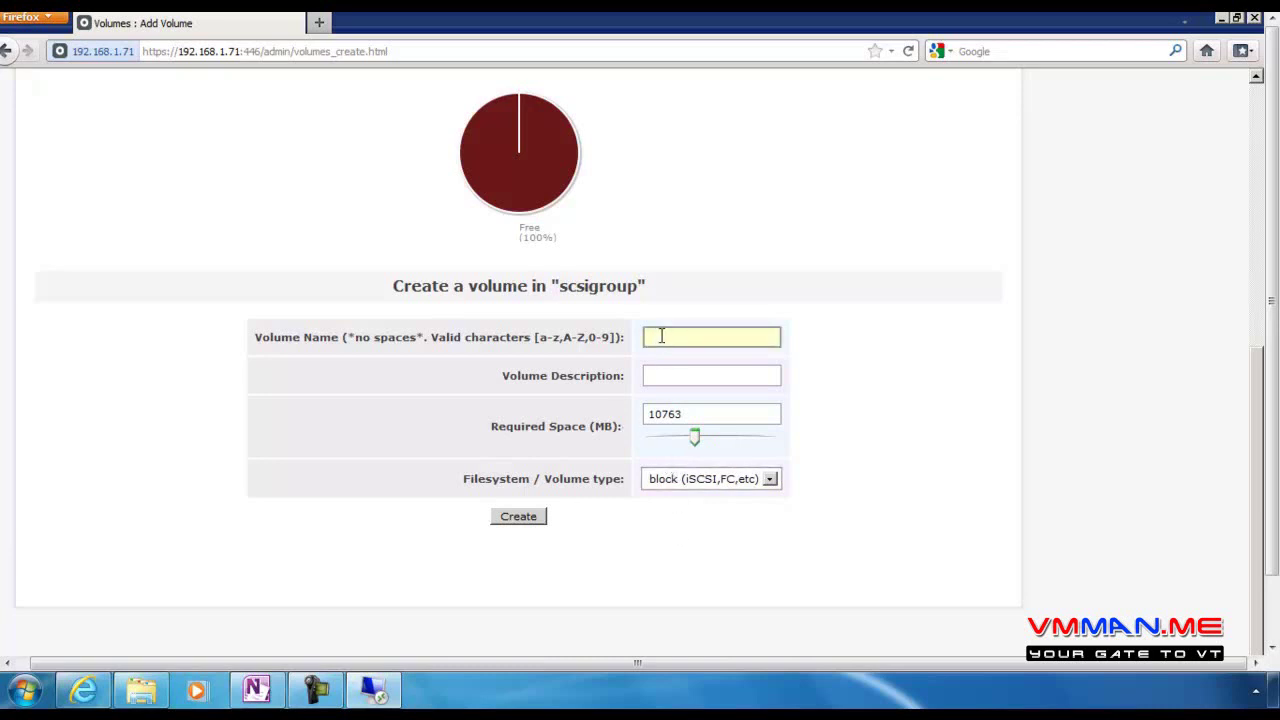
type("SCSIHD")
left_click(507, 518)
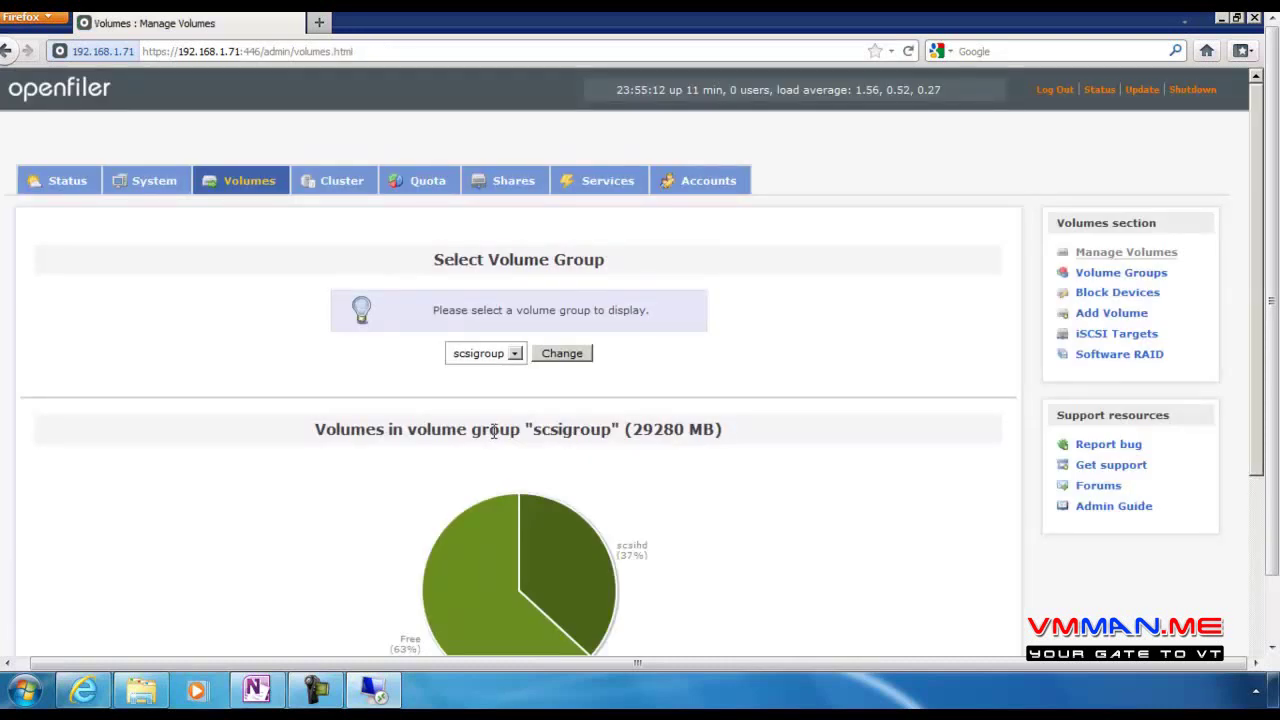
Map /dev/scsigroup/scsihd to the ISCSI target as LUN 0
scroll(493, 431, "down", 2)
scroll(493, 431, "up", 2)
left_click(1116, 338)
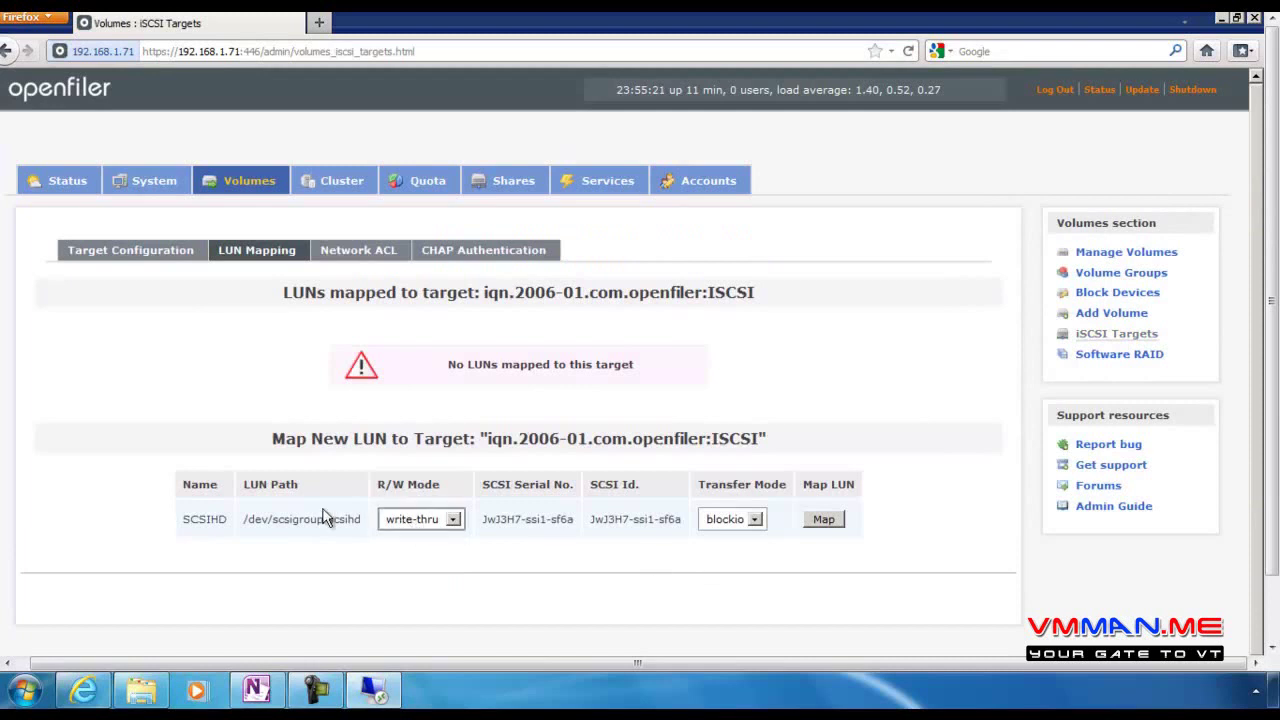
left_click(828, 520)
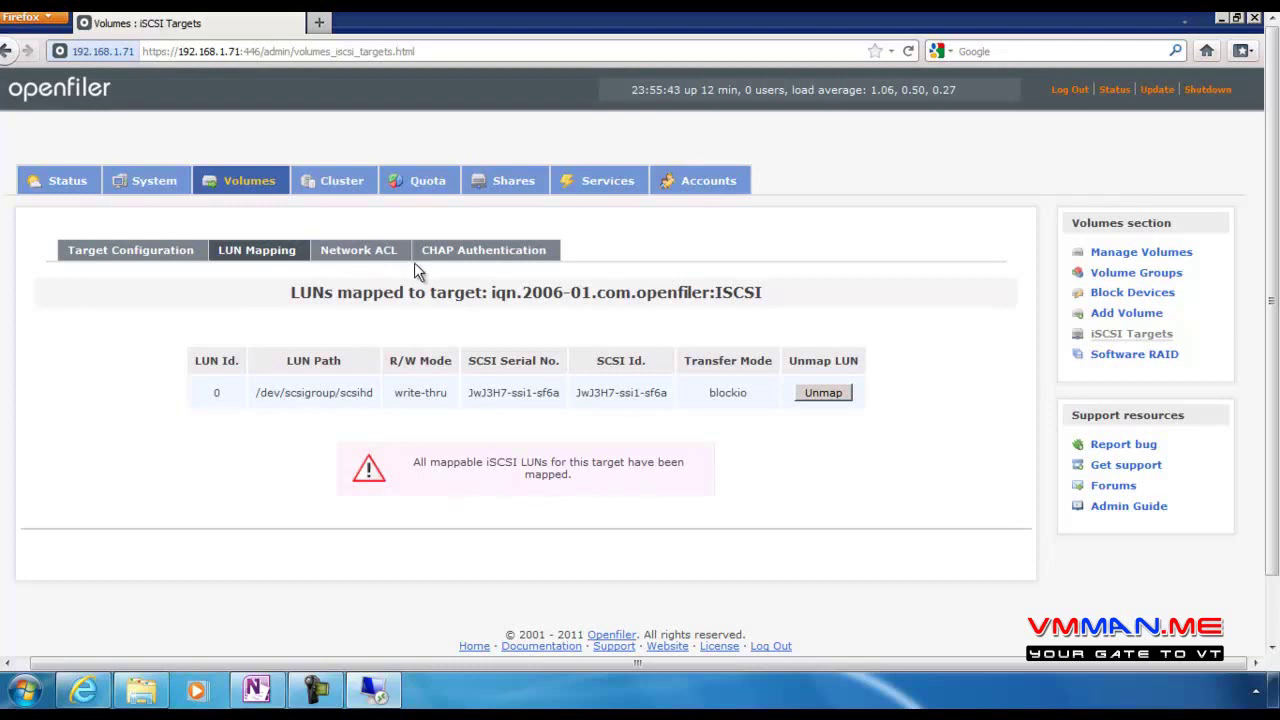
Set the target's Lan network ACL to Allow, then view its CHAP Authentication settings
left_click(358, 252)
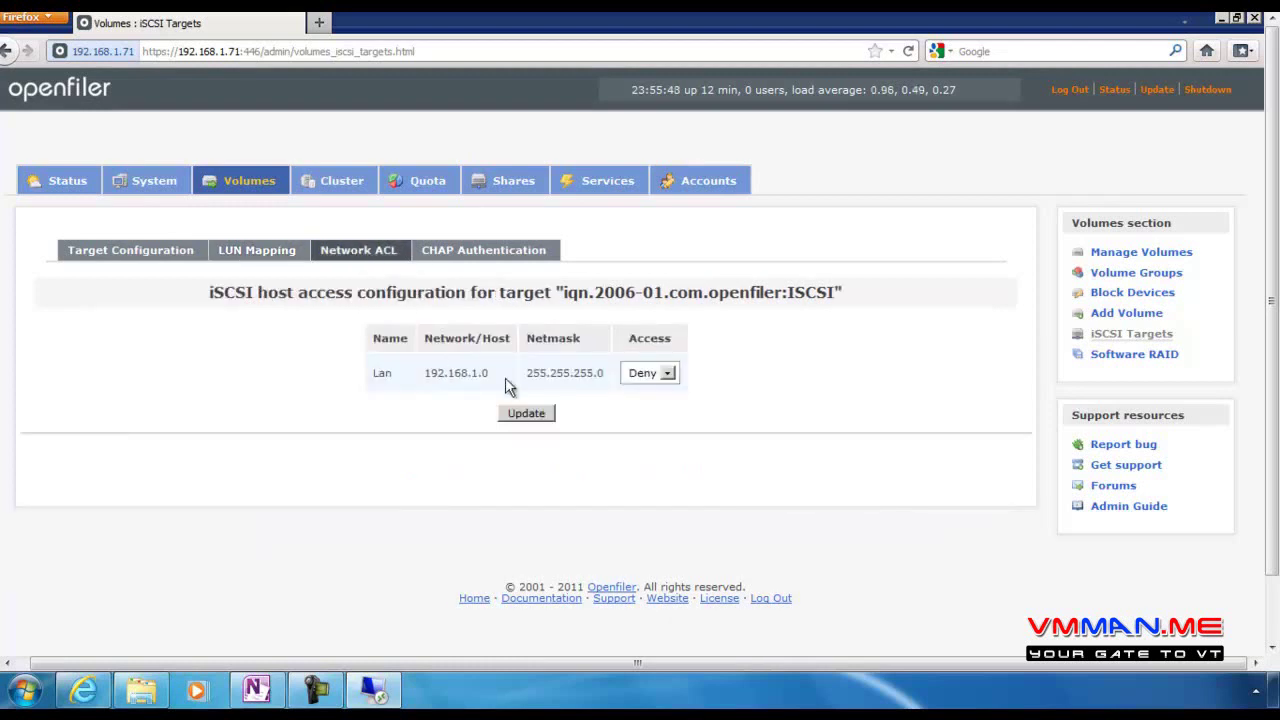
left_click(640, 373)
left_click(661, 406)
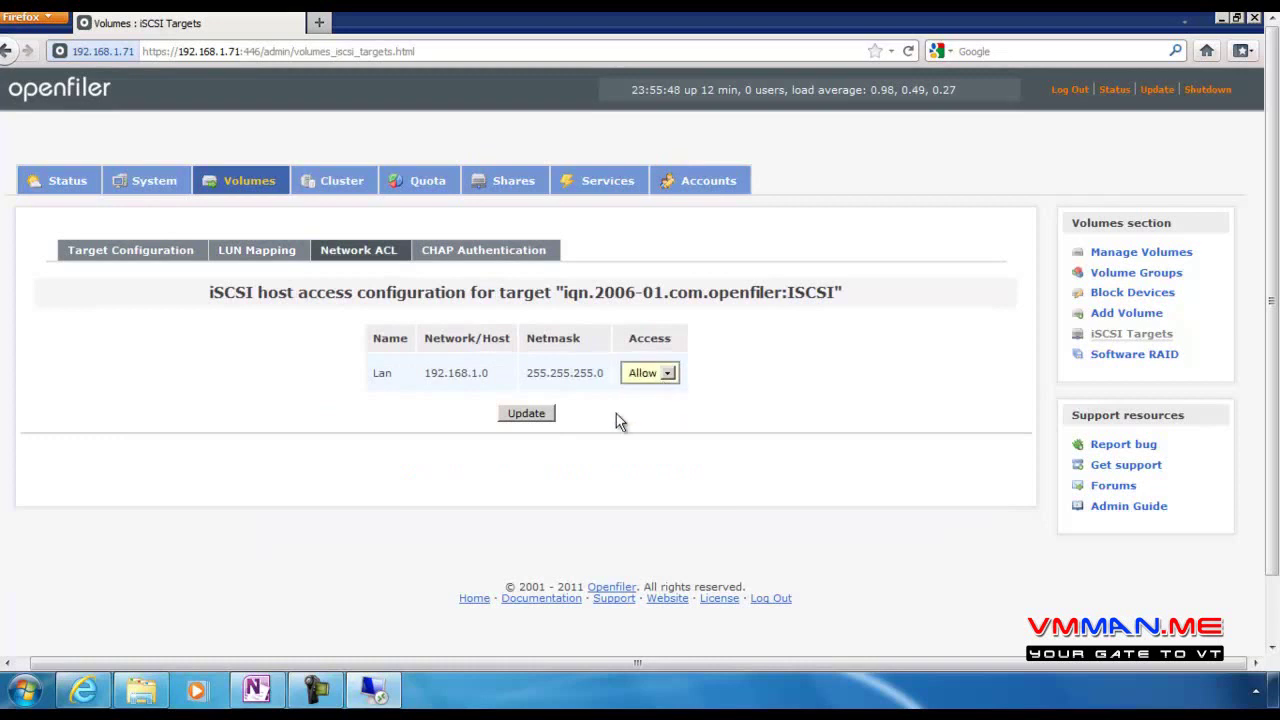
left_click(528, 416)
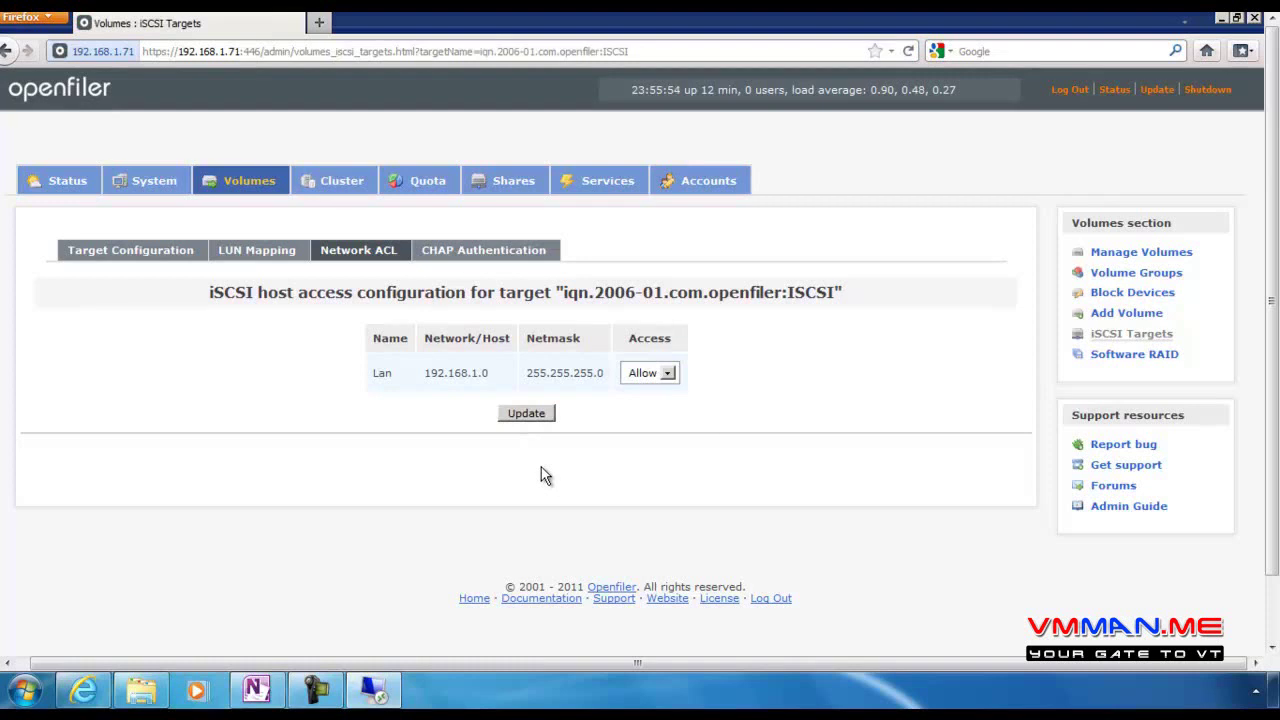
left_click(464, 259)
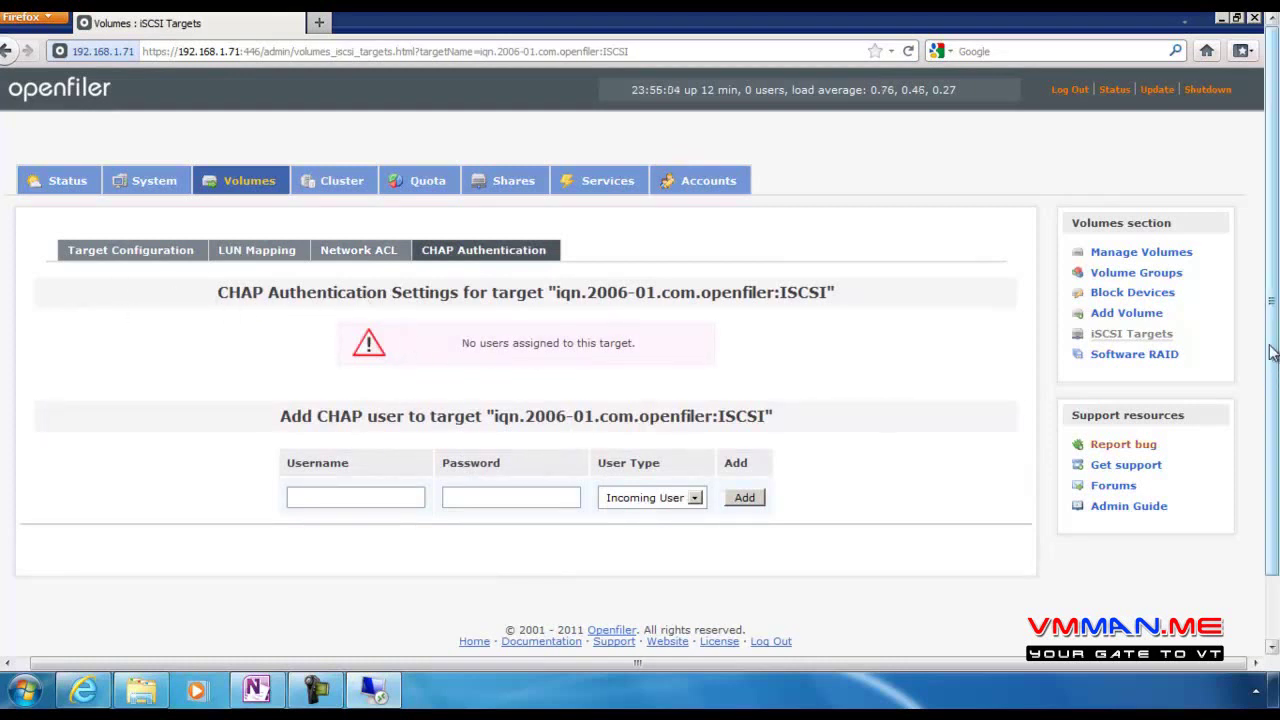
scroll(1272, 368, "down", 2)
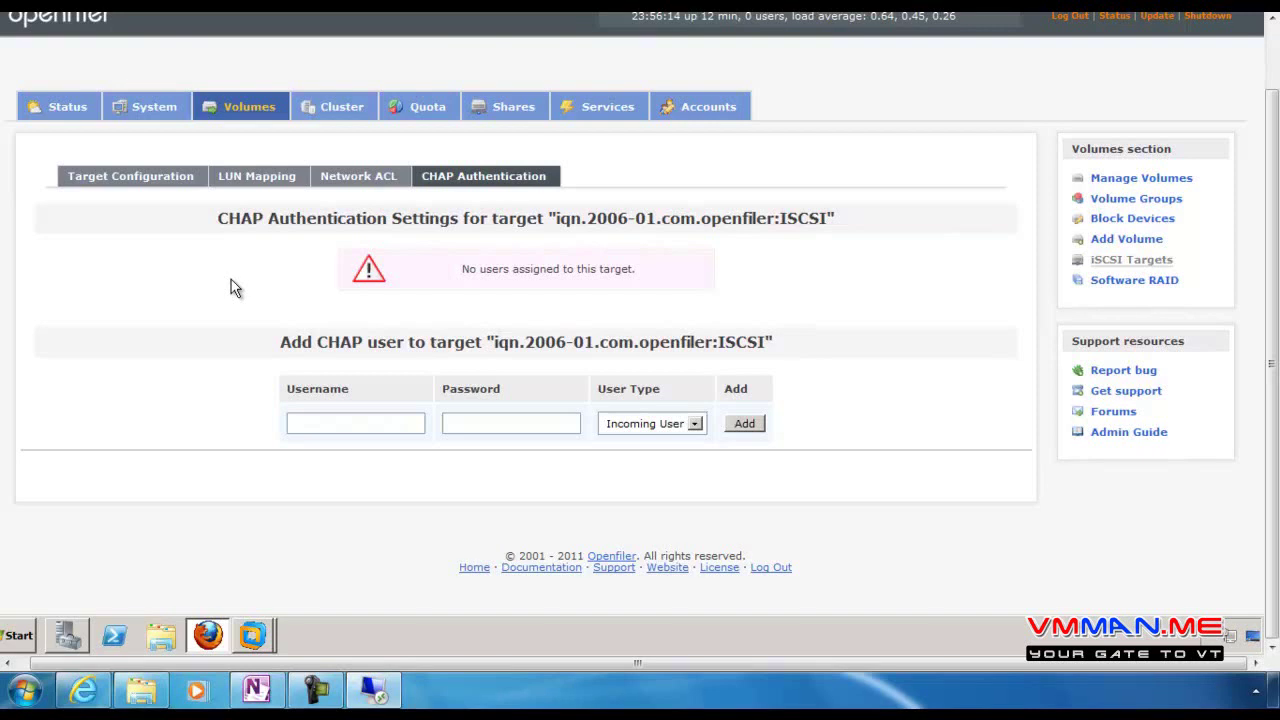
Quick Connect the iSCSI Initiator to the Openfiler target at 192.168.1.71
left_click(22, 632)
left_click(87, 381)
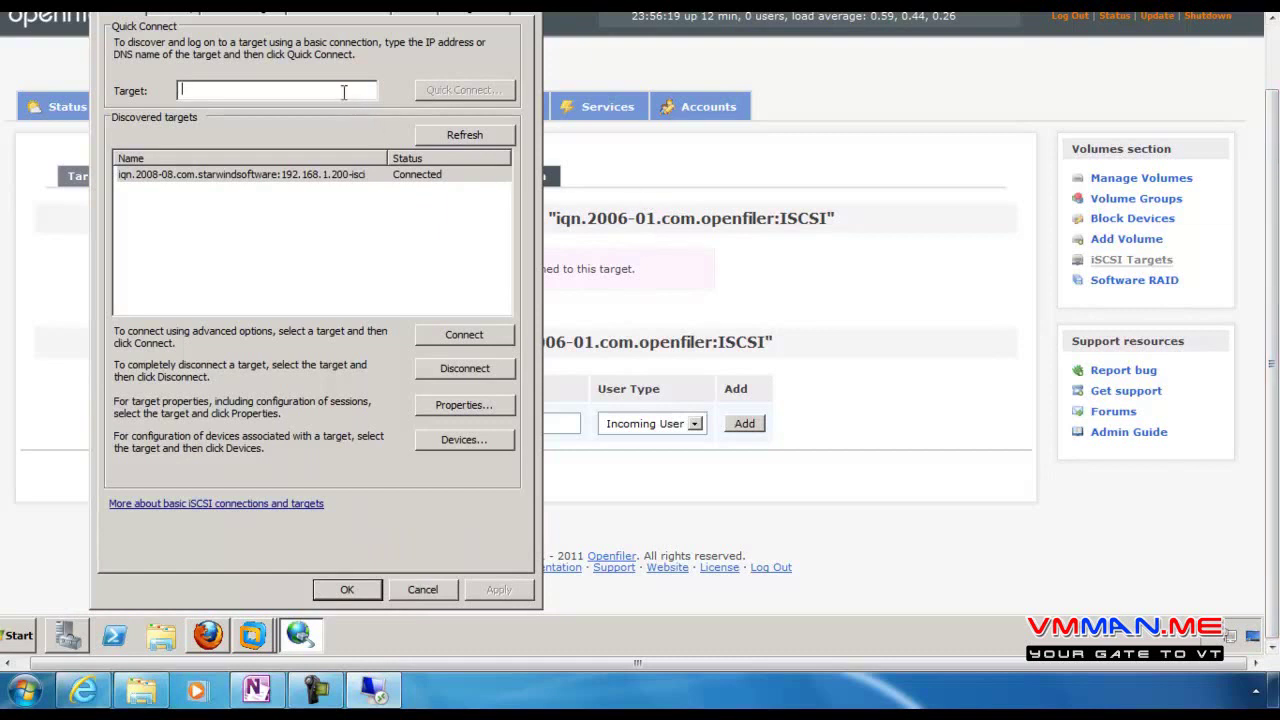
type("192.168.1.")
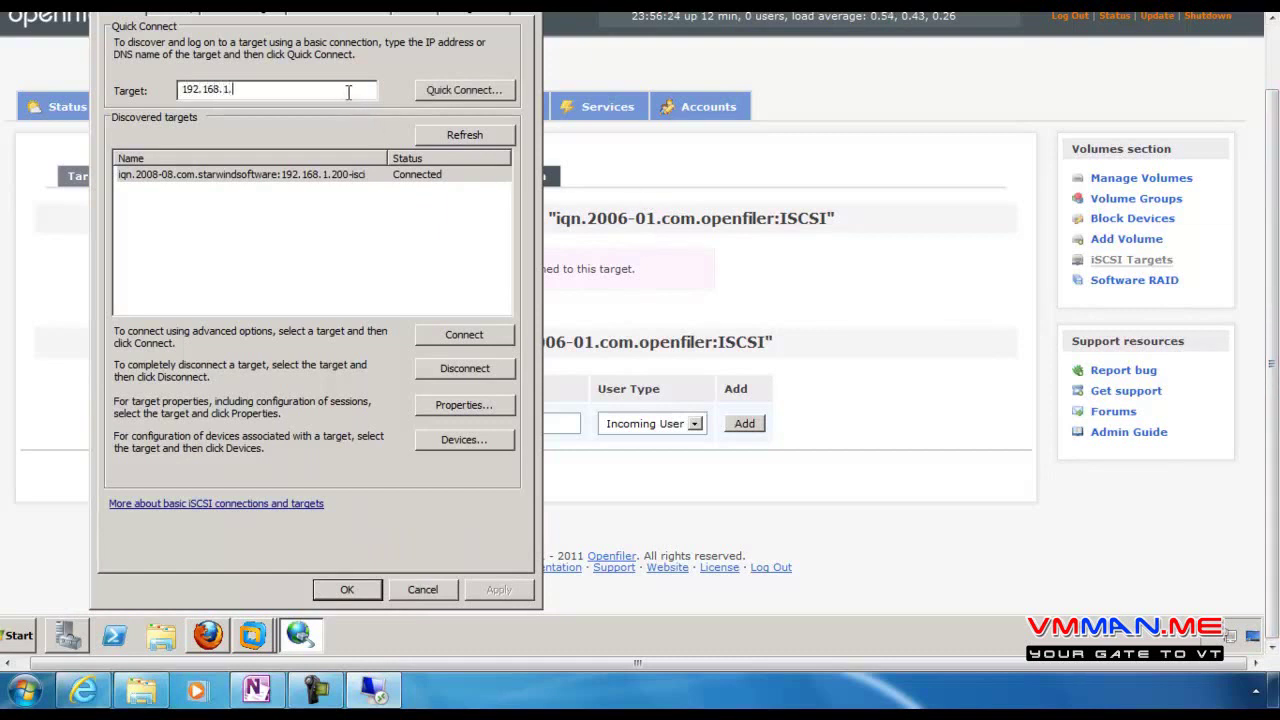
type("71")
left_click(473, 88)
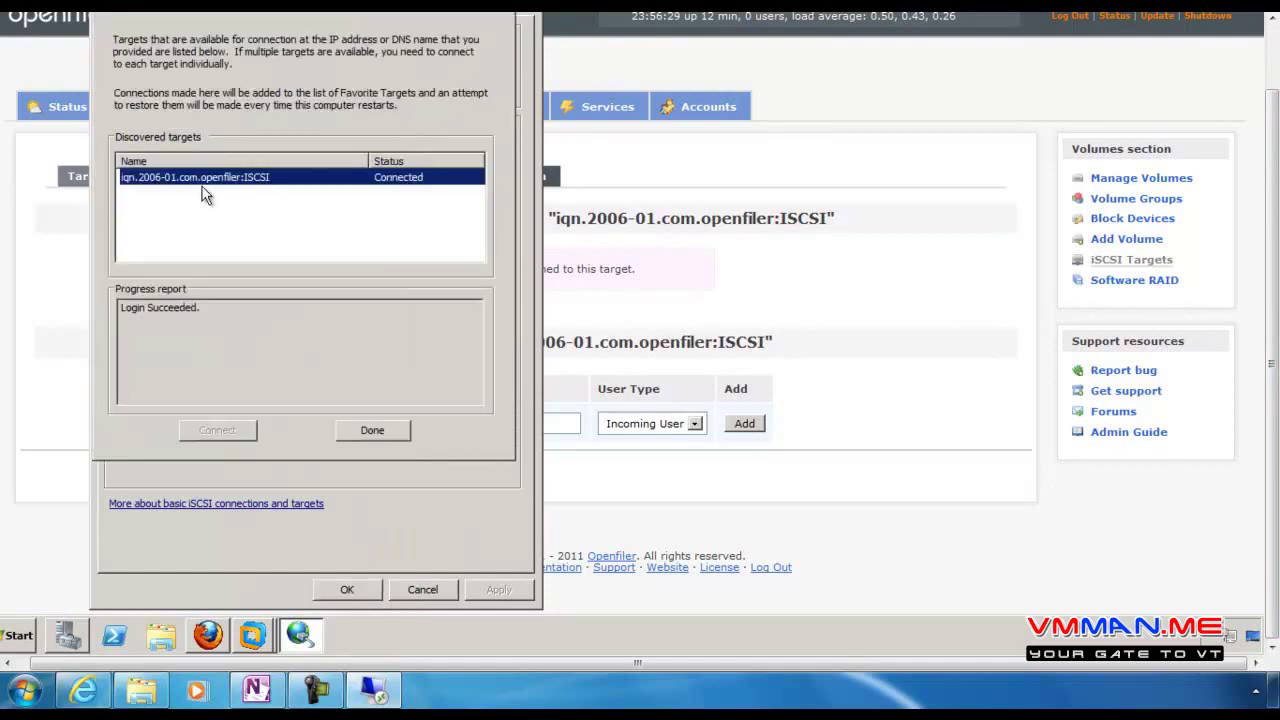
left_click(360, 430)
Auto Configure Volumes and Devices to bind the Openfiler virtual disk and H:\, then confirm with OK
left_click(235, 20)
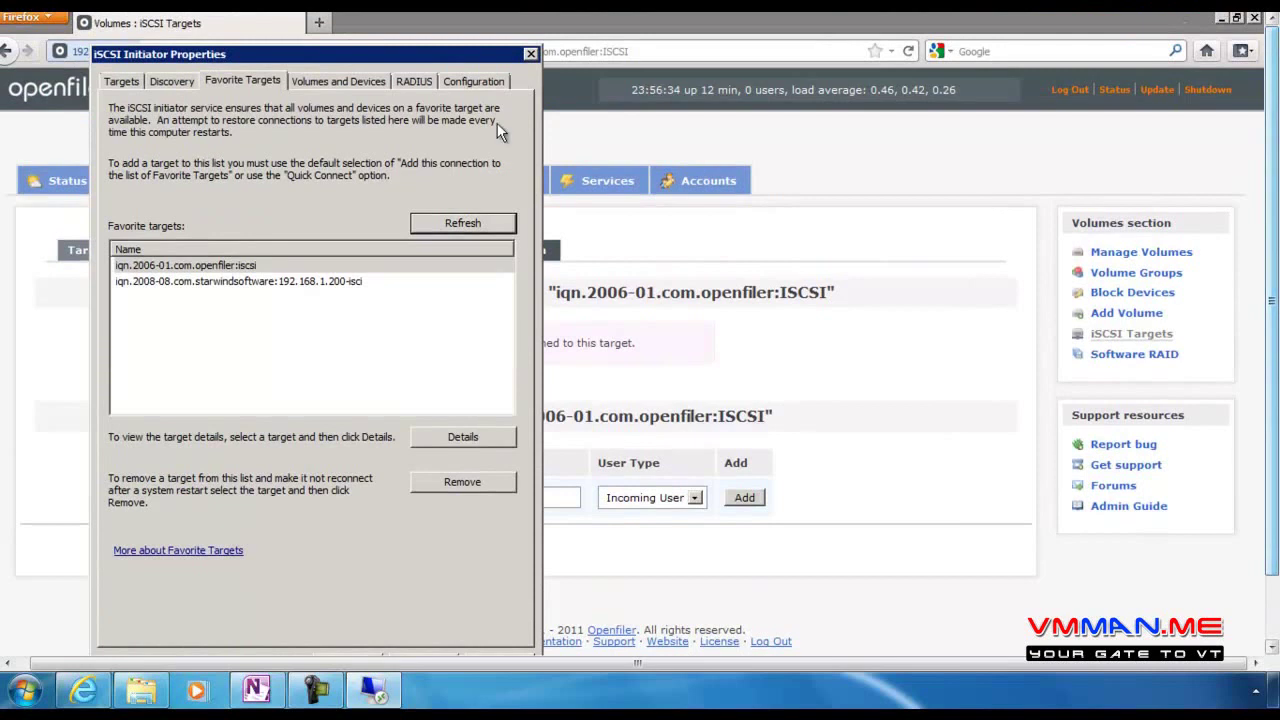
left_click(355, 82)
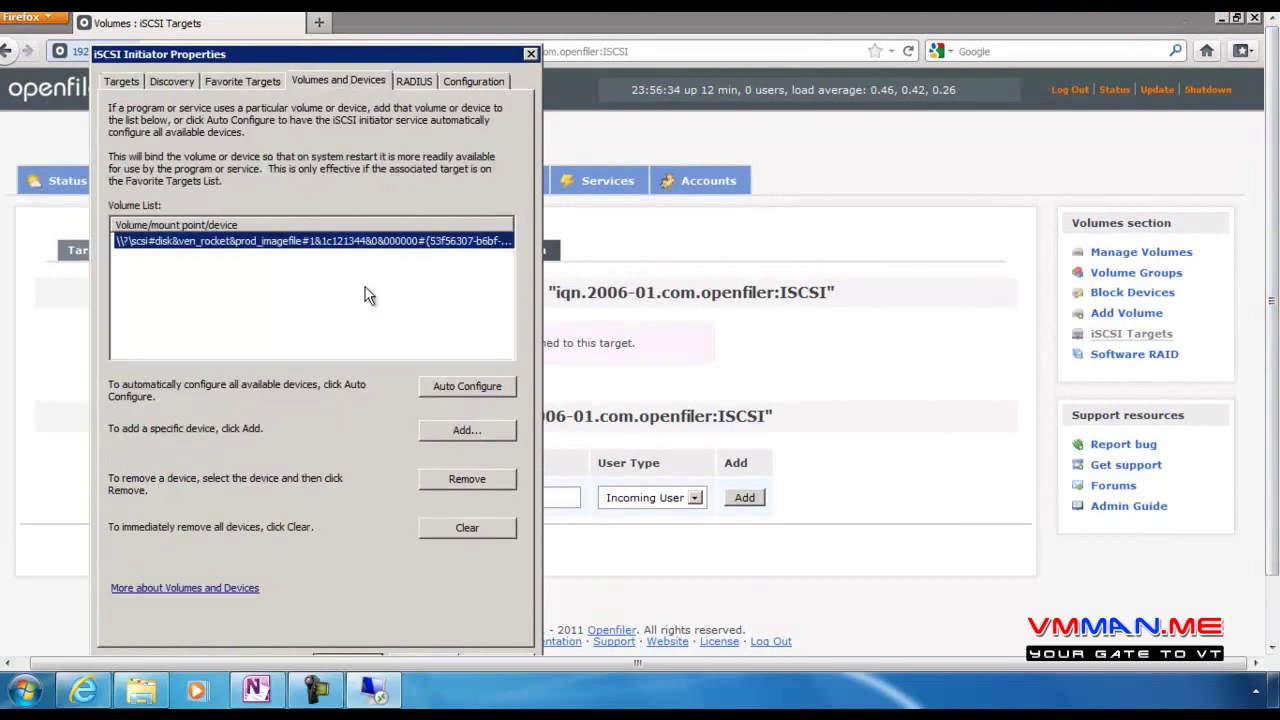
left_click(449, 392)
left_click(122, 259)
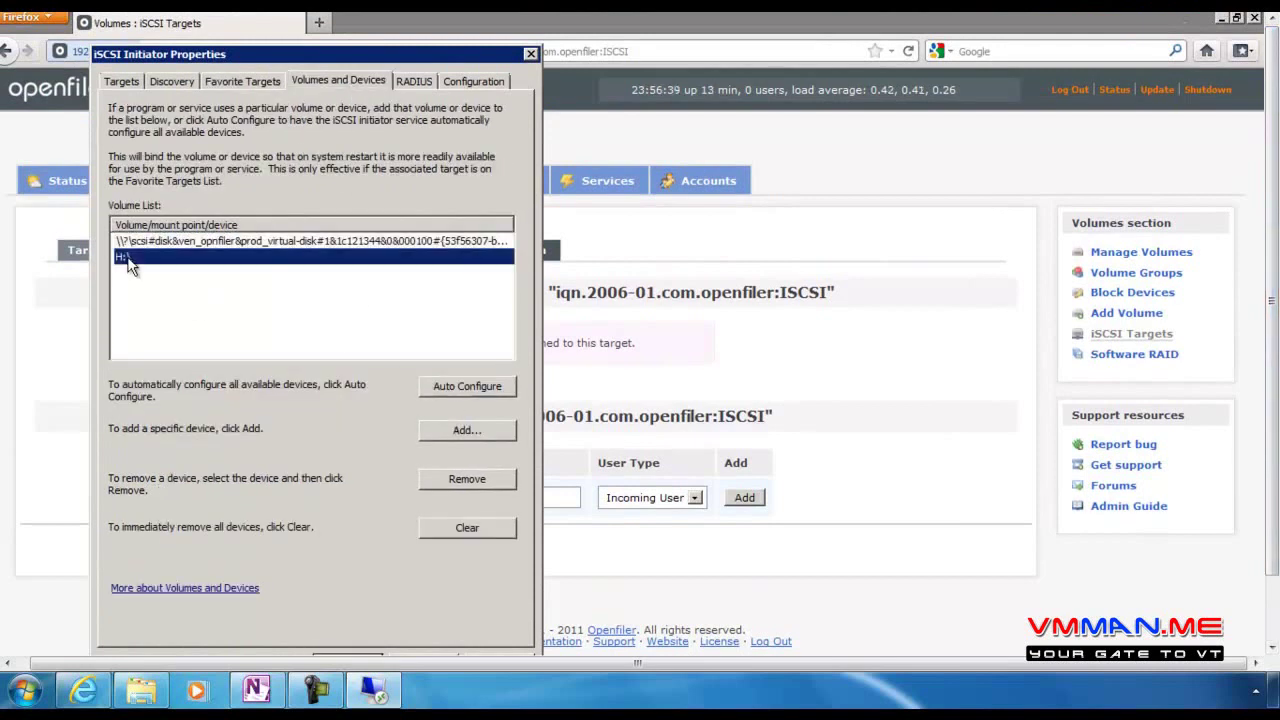
left_click(251, 243)
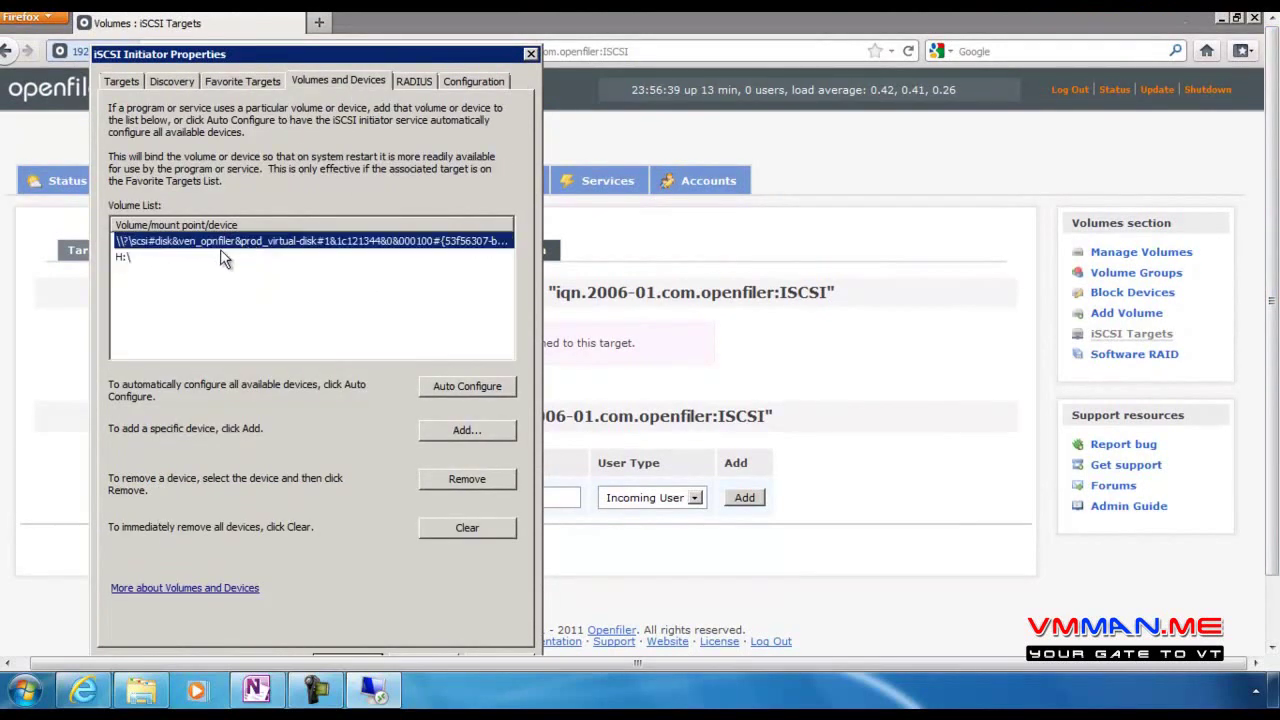
left_click(125, 259)
left_click(137, 244)
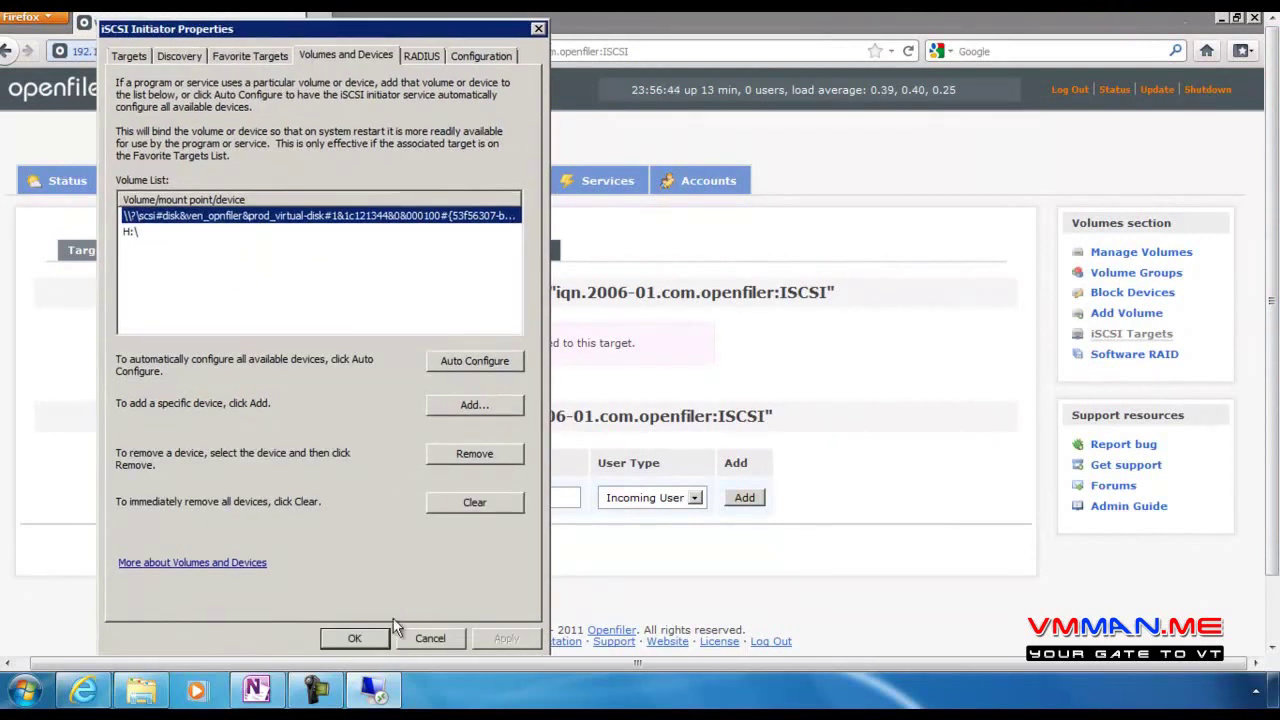
left_click(355, 660)
left_click(18, 636)
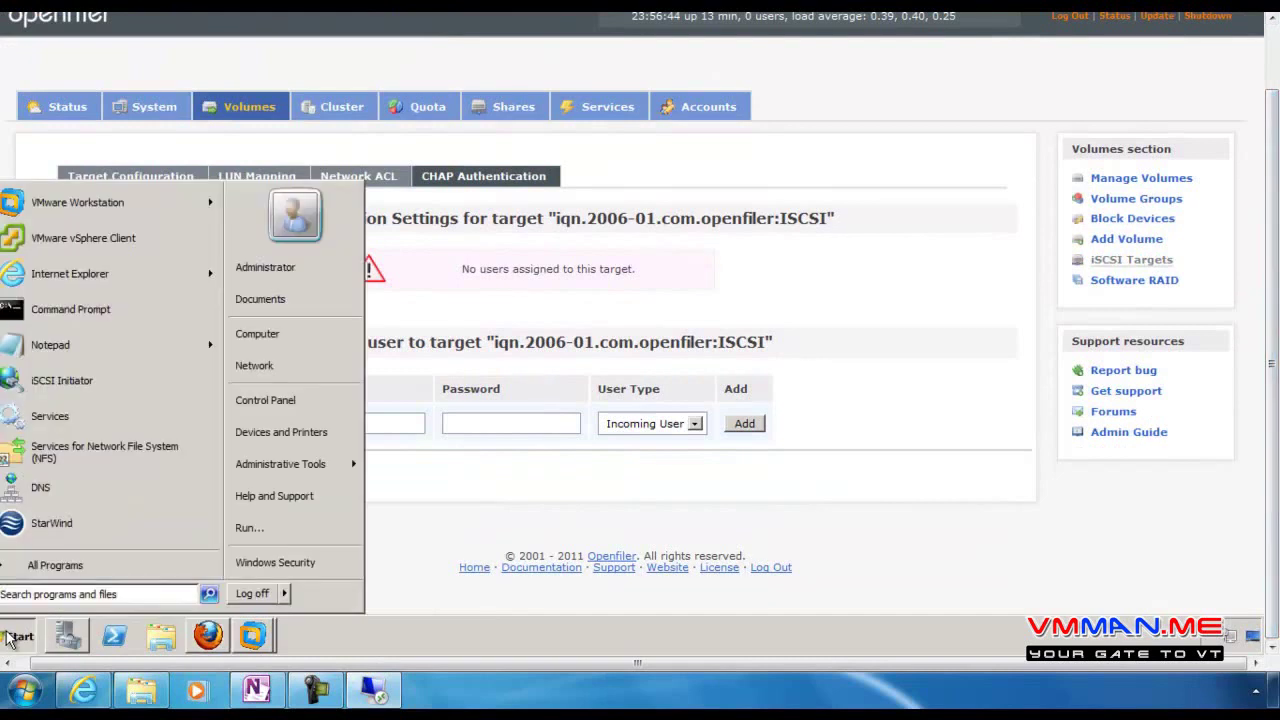
In Disk Management, bring the 10.53 GB Disk 2 online and initialize it
left_click(68, 637)
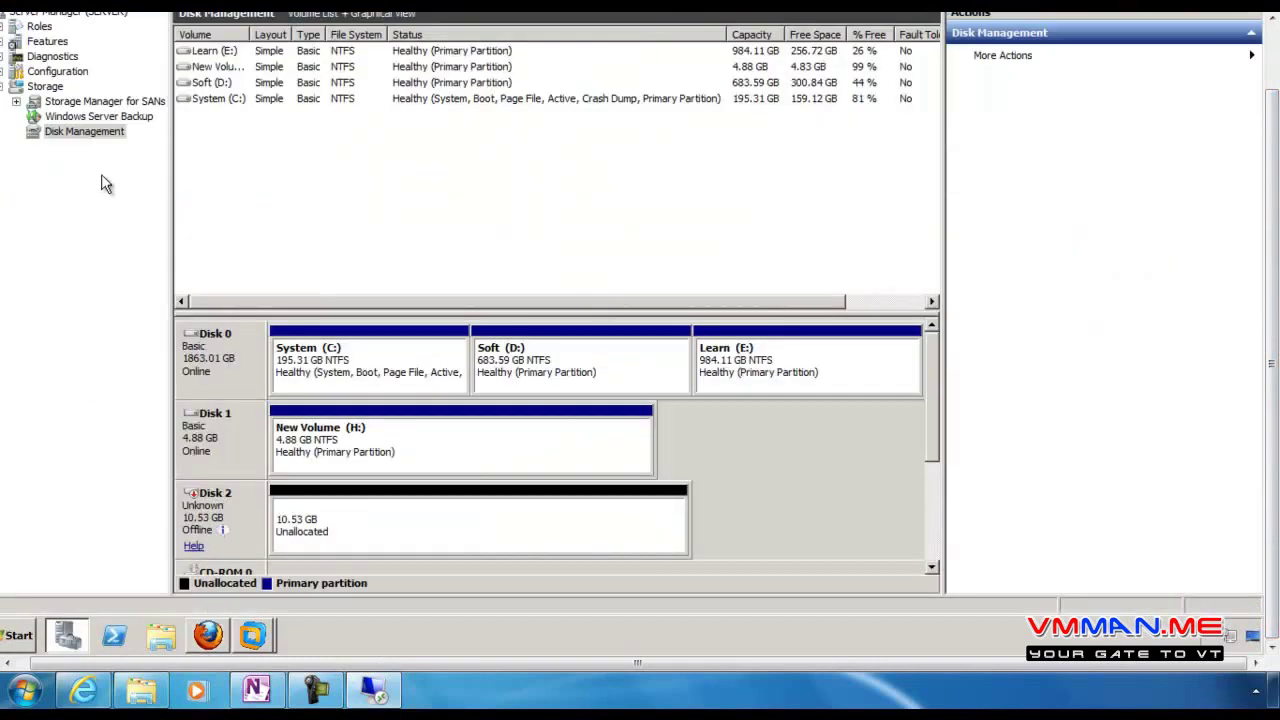
left_click(86, 132)
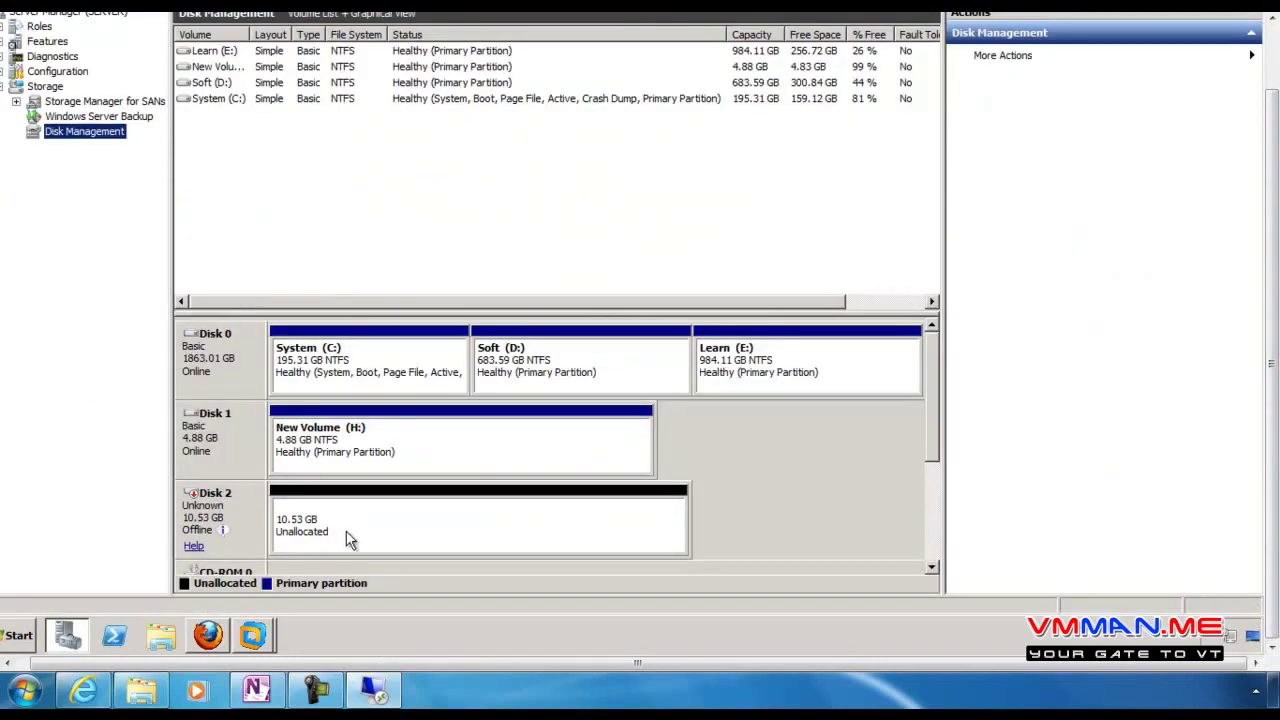
right_click(227, 530)
left_click(242, 538)
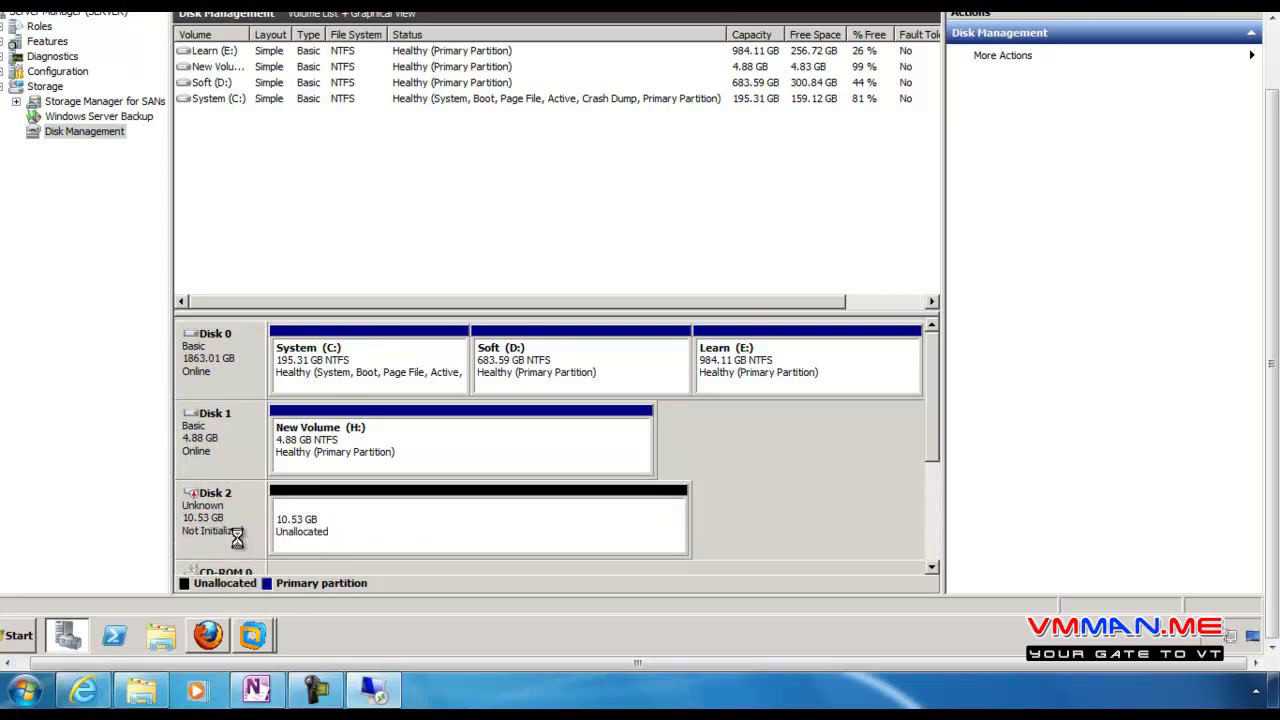
right_click(324, 532)
right_click(234, 530)
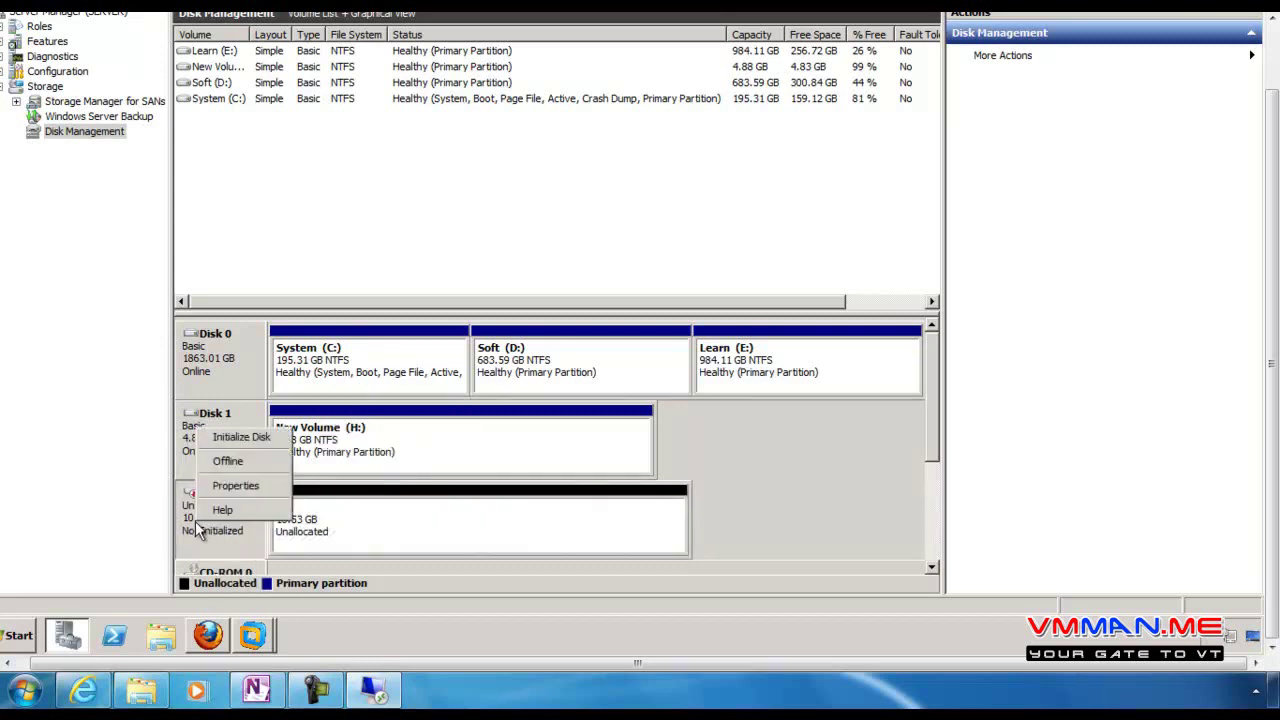
left_click(245, 434)
left_click(663, 396)
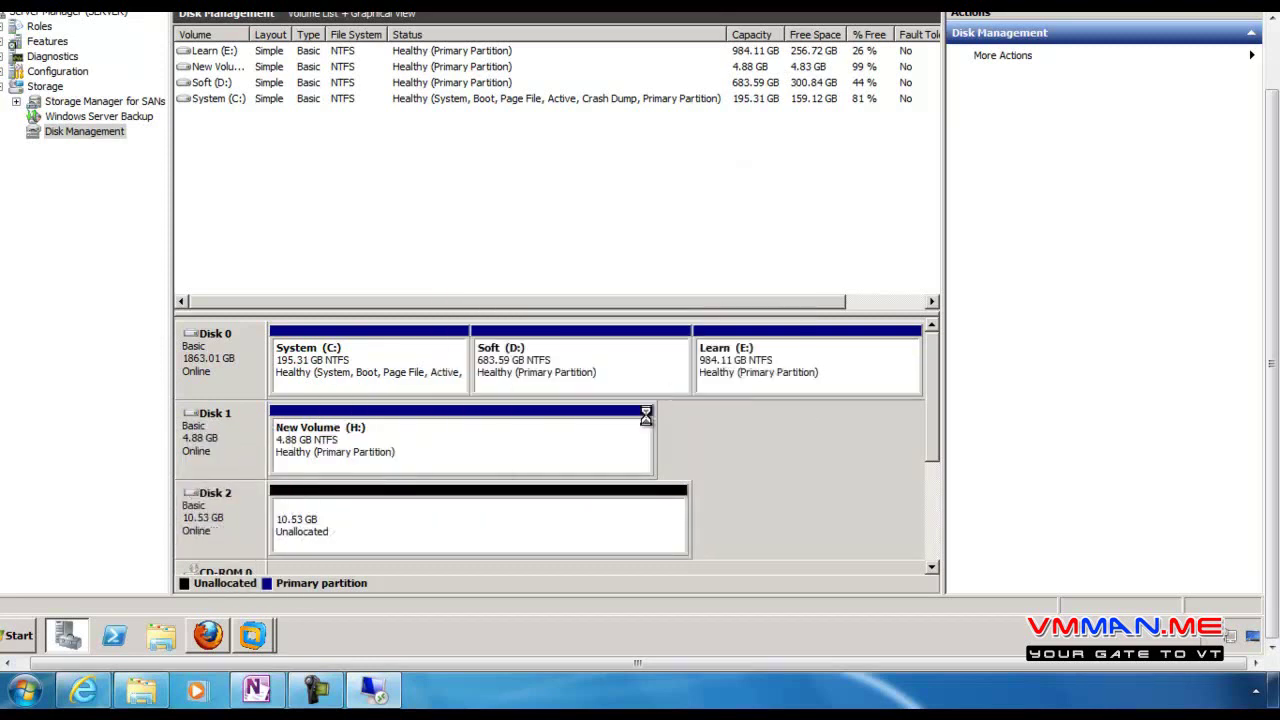
Start a New Simple Volume on Disk 2's unallocated space, accepting the default size and settings
left_click(445, 545)
right_click(445, 545)
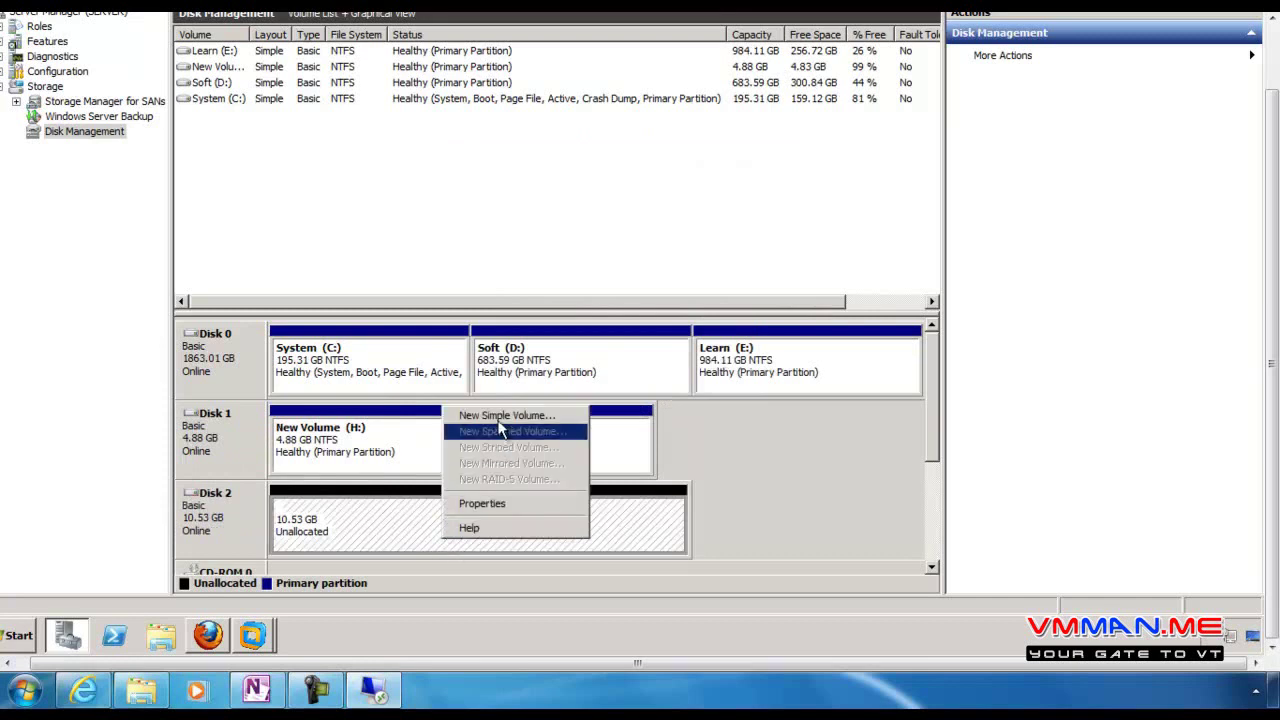
left_click(485, 415)
left_click(532, 381)
left_click(532, 381)
left_click(532, 381)
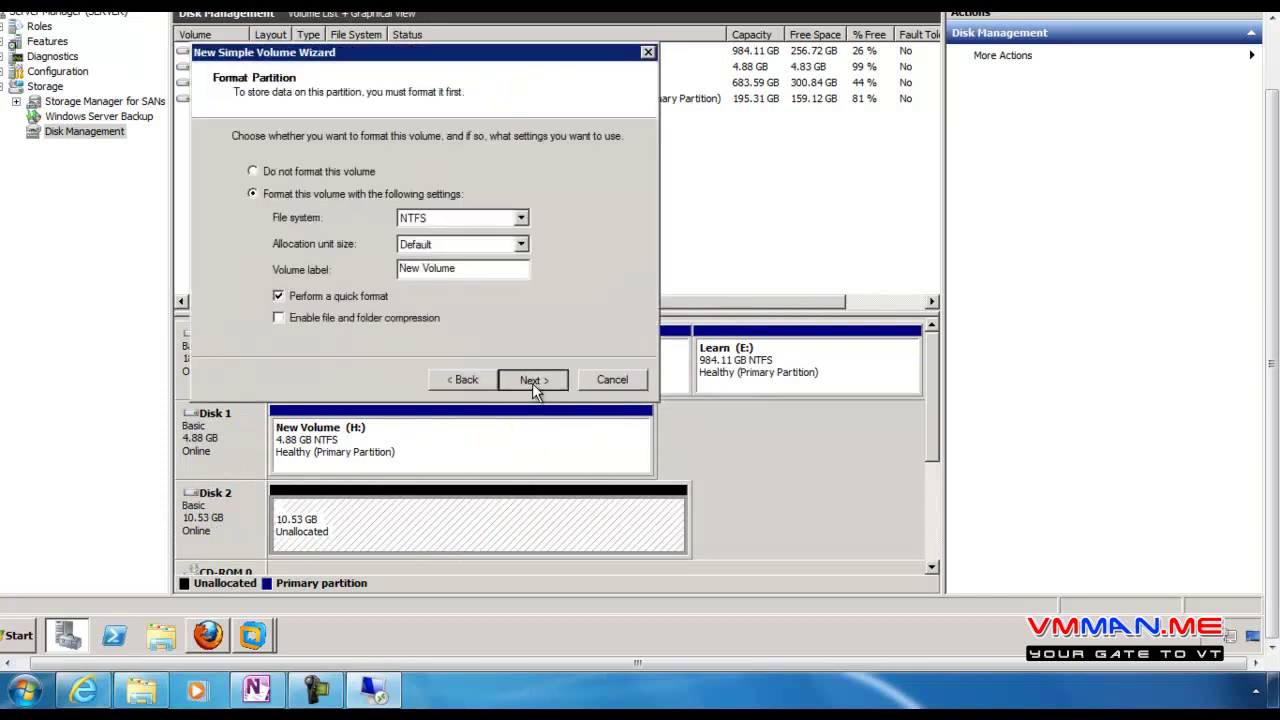
left_click(532, 381)
left_click(532, 381)
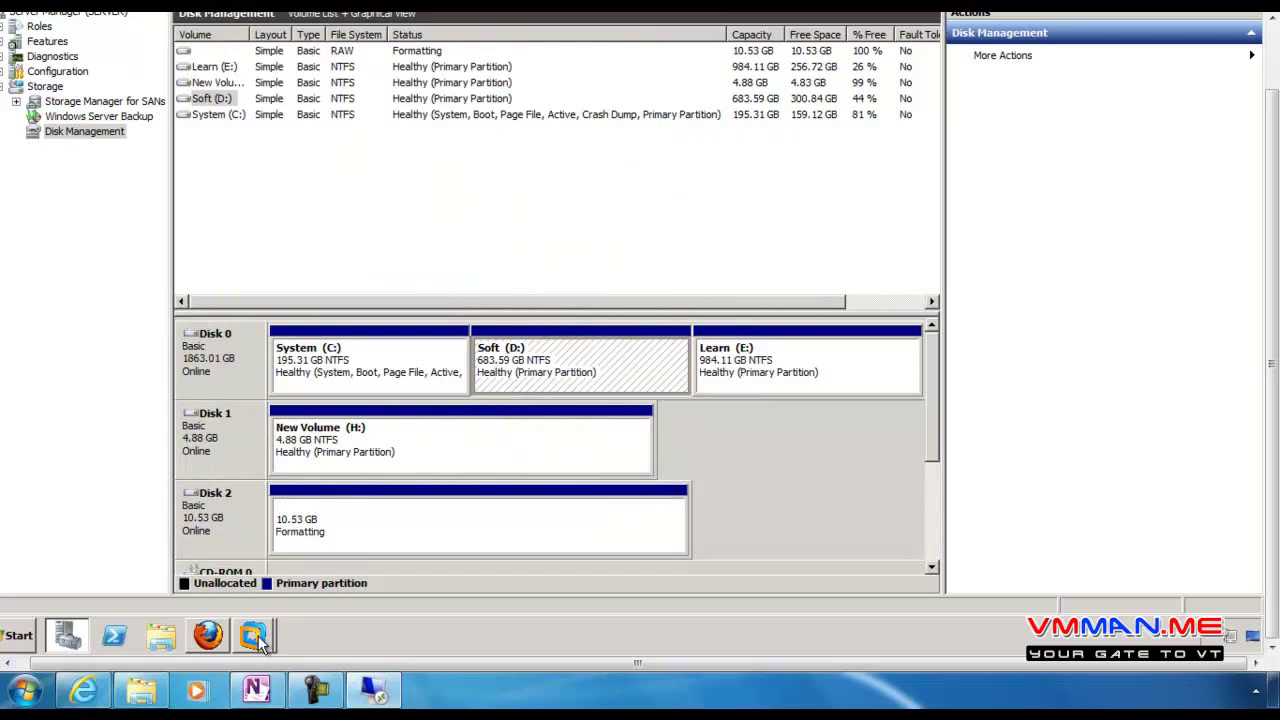
Show Openfiler's Status page with system vitals for localhost.localdomain (192.168.1.71)
left_click(208, 640)
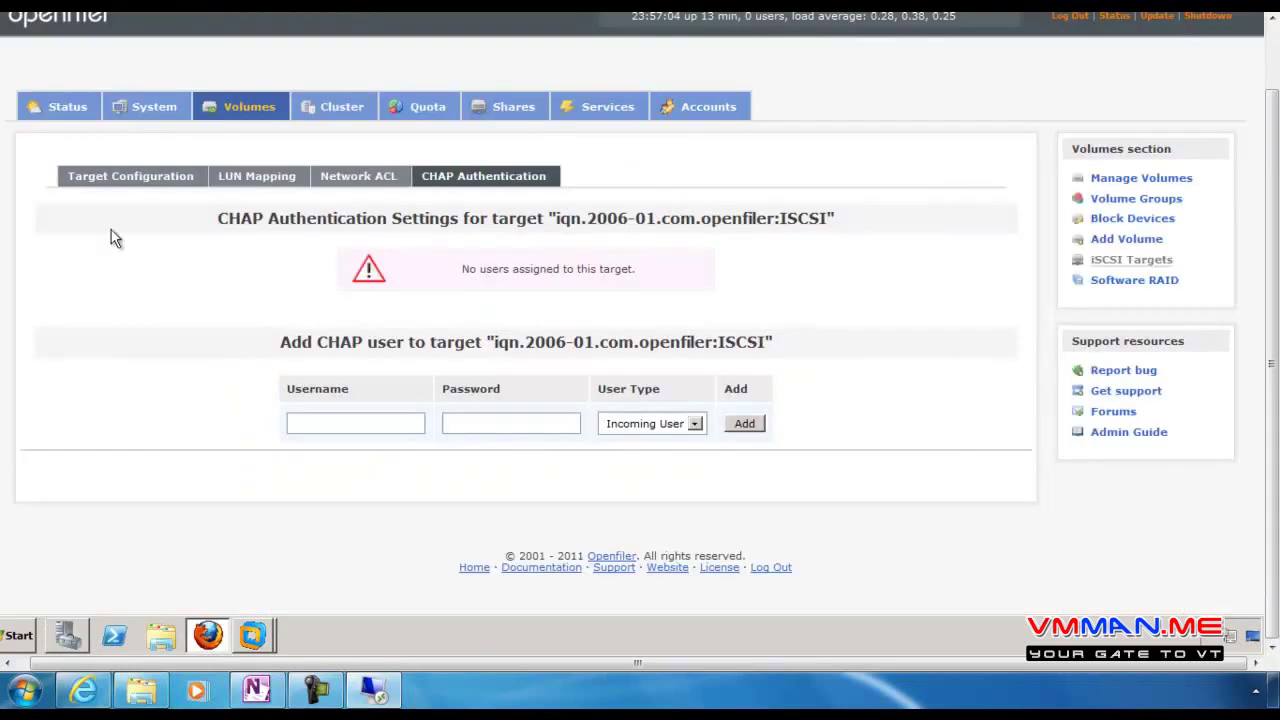
left_click(66, 106)
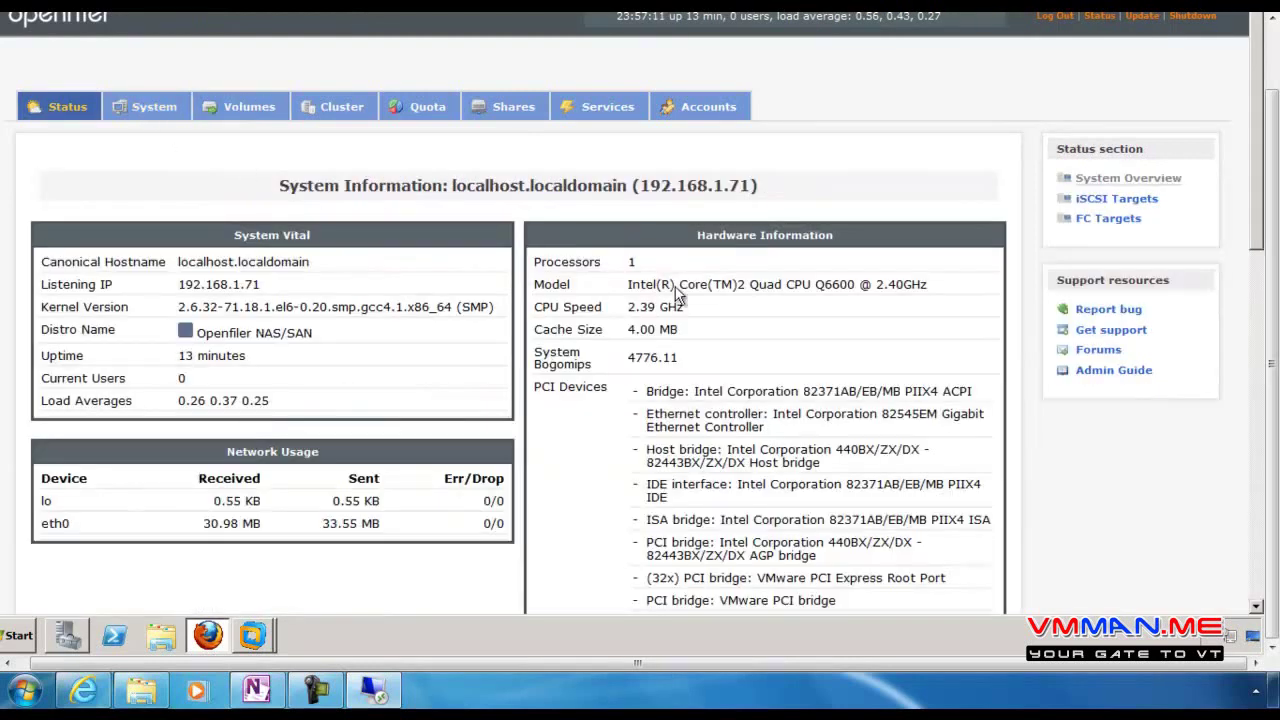
scroll(578, 262, "down", 2)
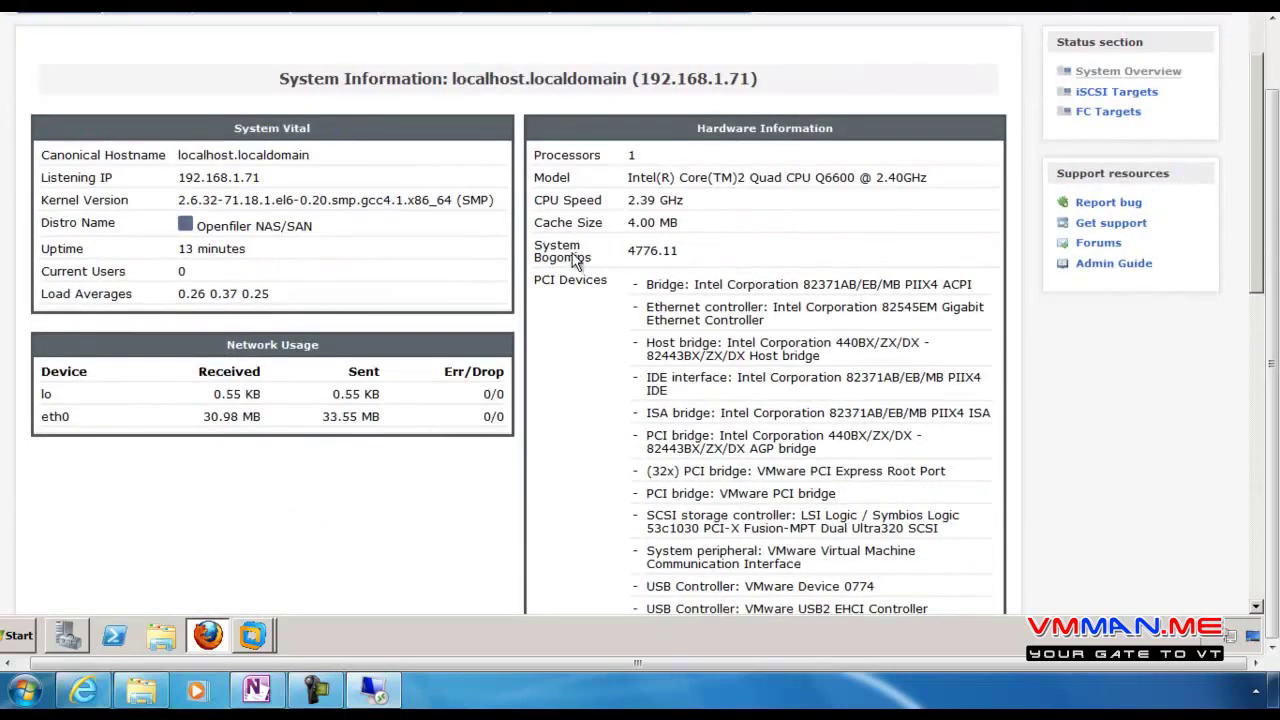
scroll(580, 260, "up", 2)
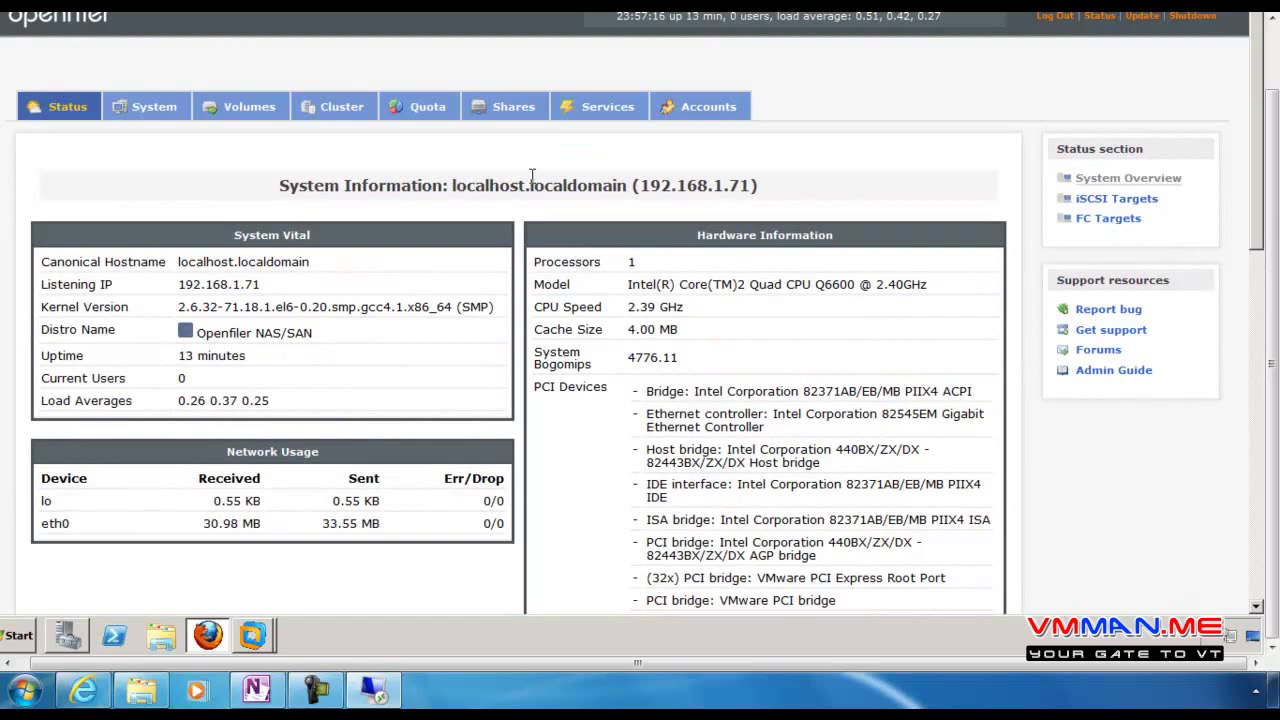
Create a 38.14 GB Physical volume partition, sdc1, spanning all of /dev/sdc
left_click(237, 116)
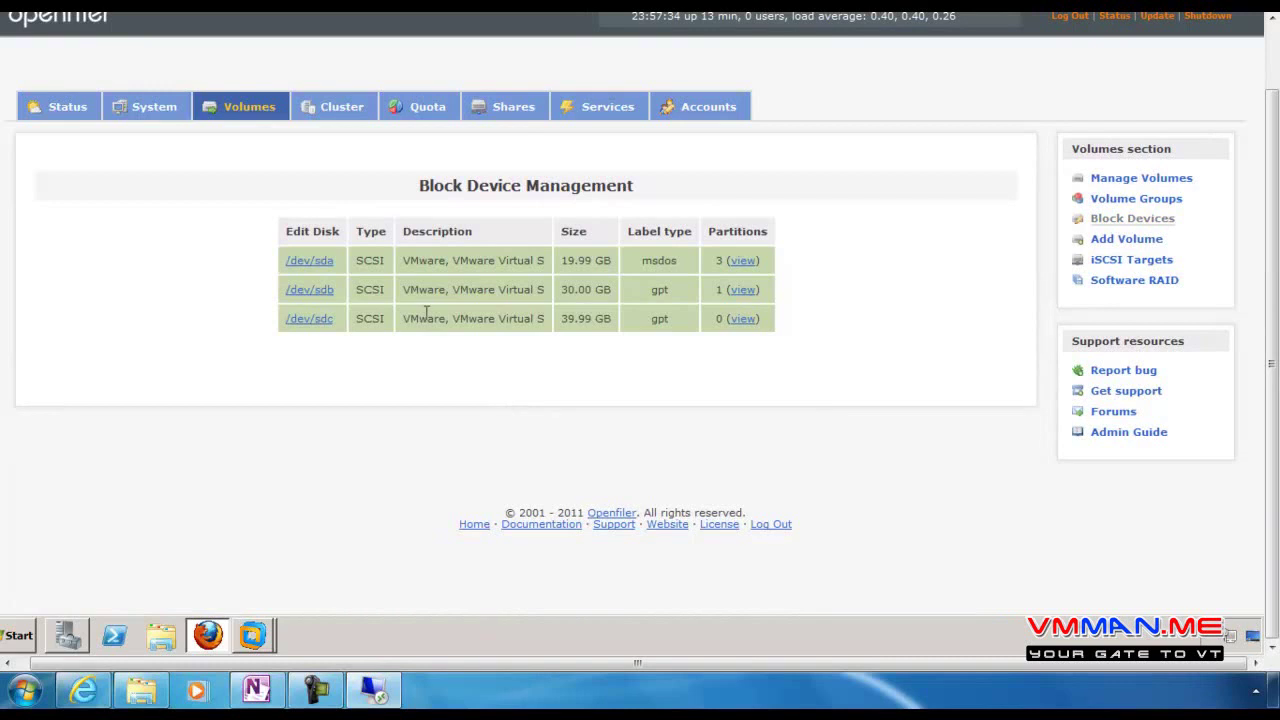
left_click(300, 326)
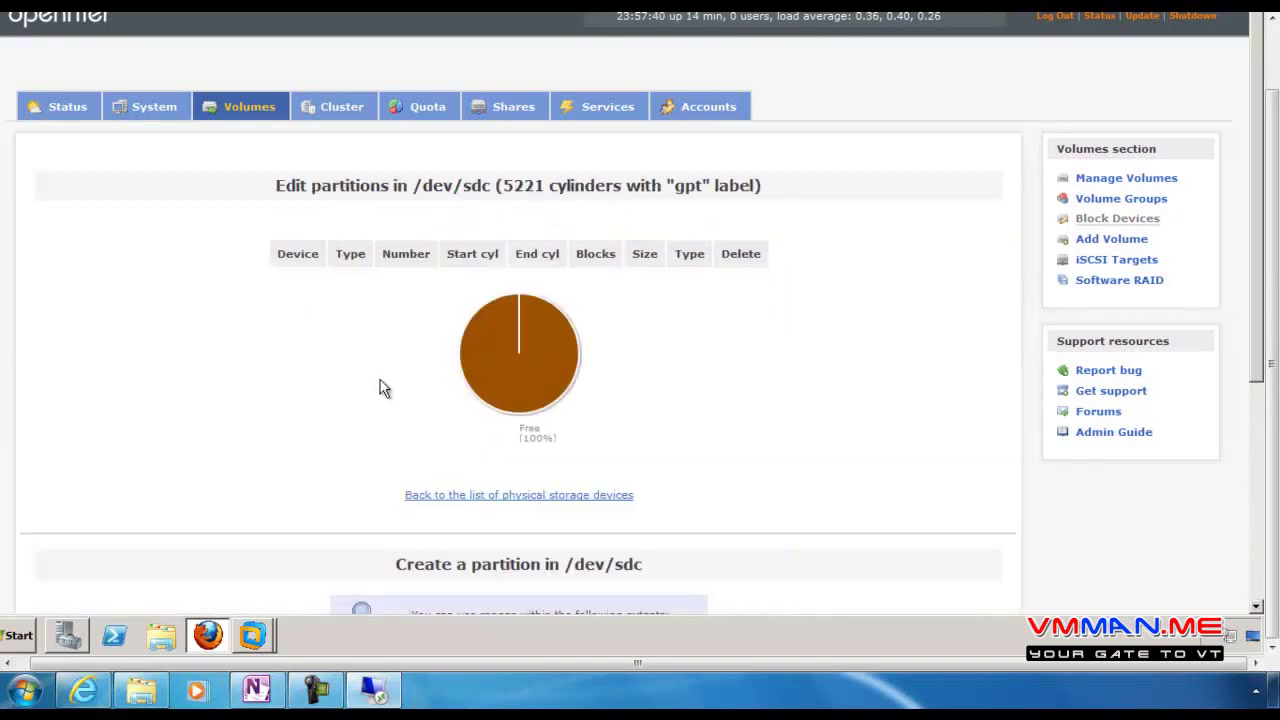
scroll(383, 383, "down", 6)
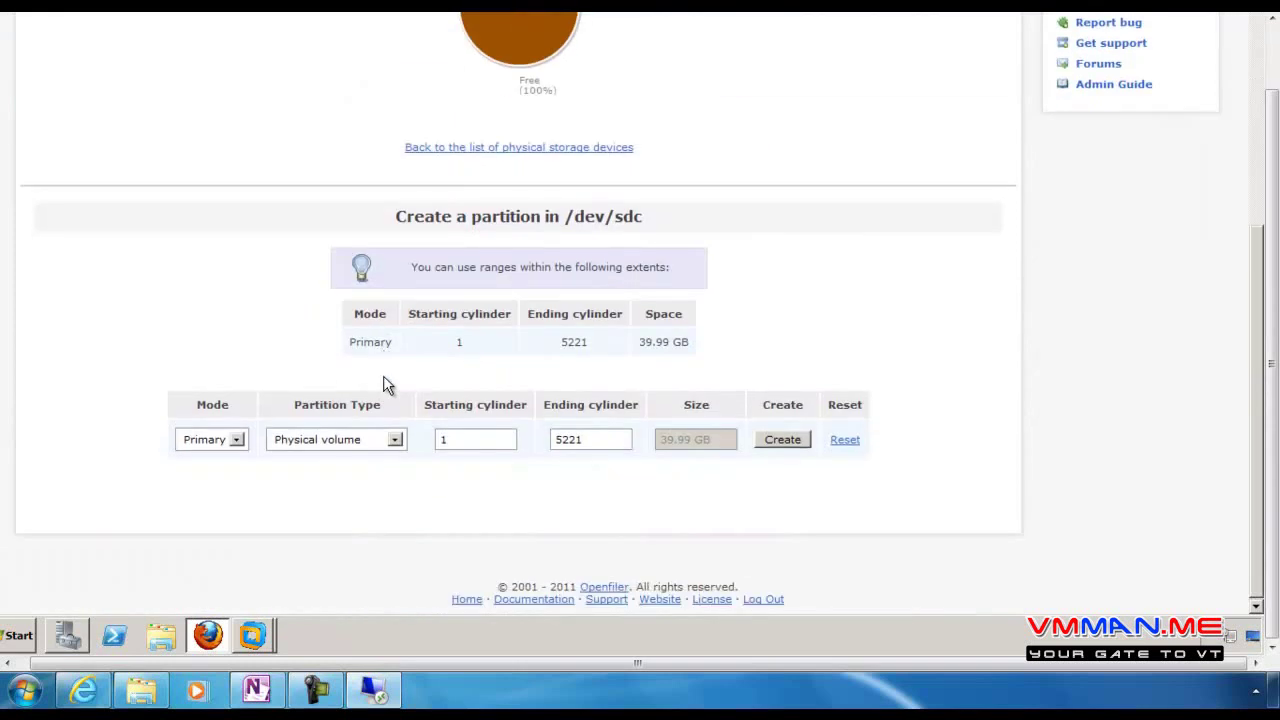
left_click(767, 447)
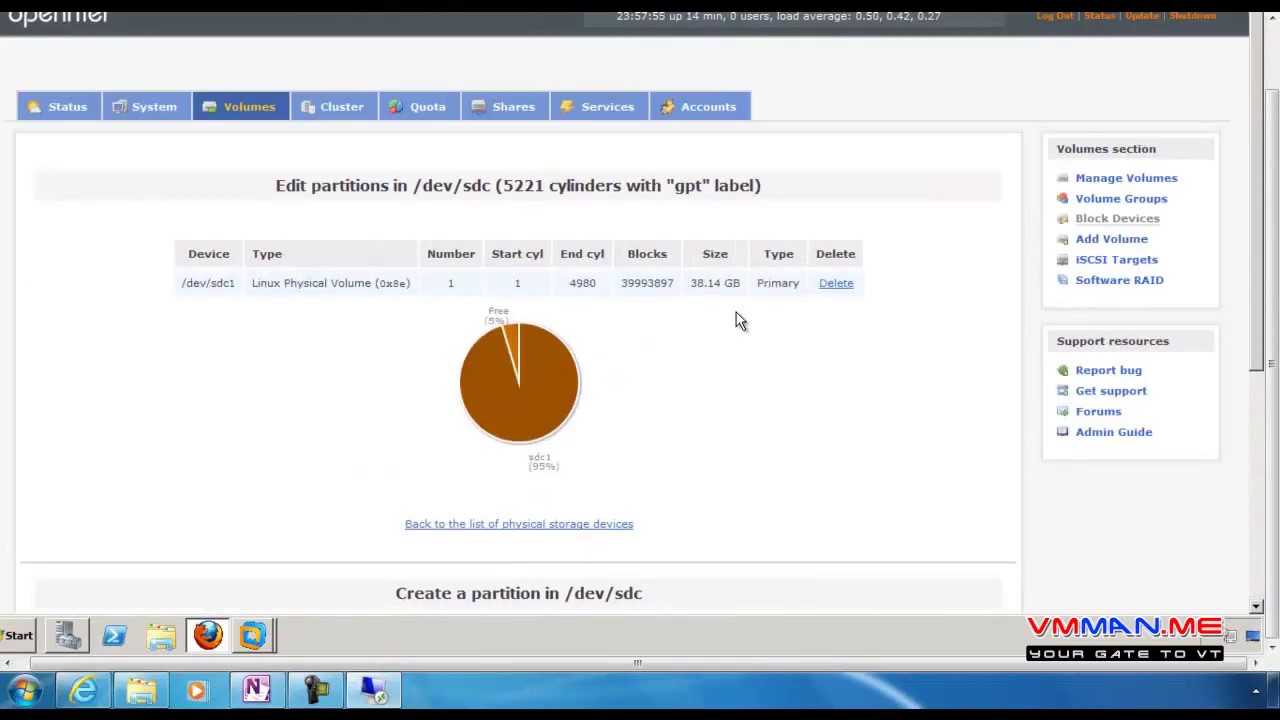
scroll(736, 318, "down", 4)
scroll(736, 318, "up", 4)
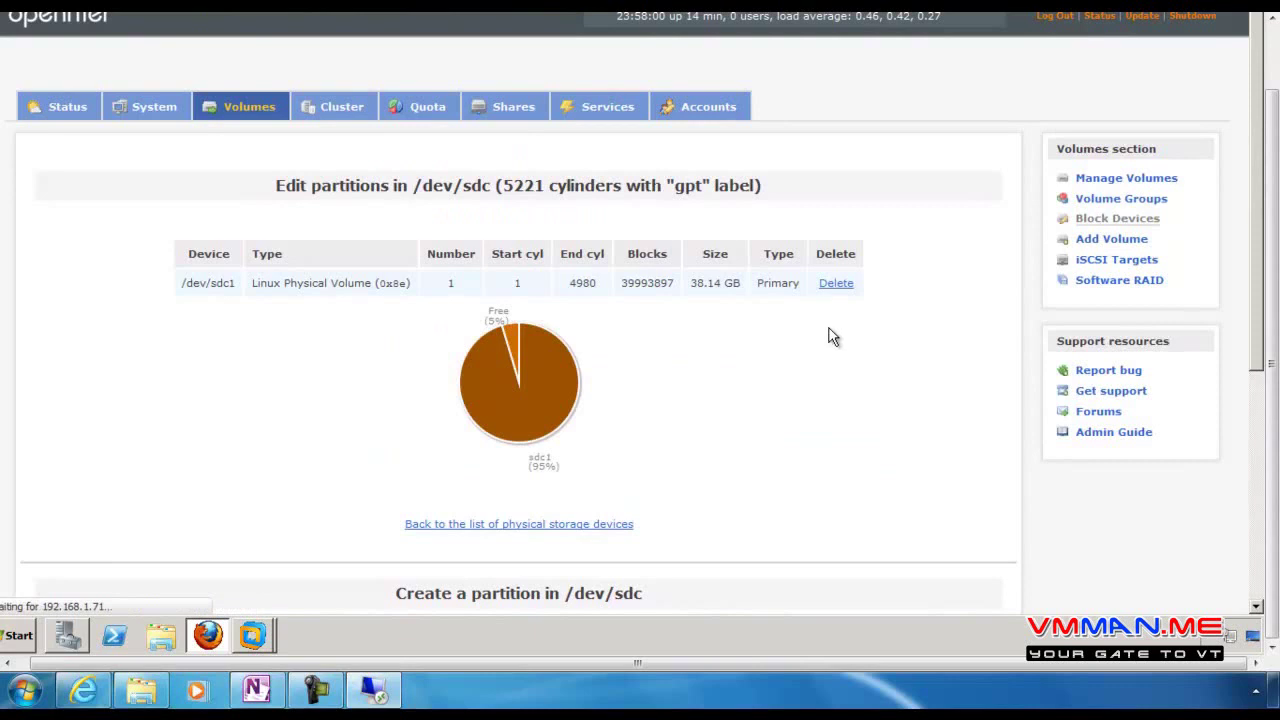
scroll(833, 337, "down", 3)
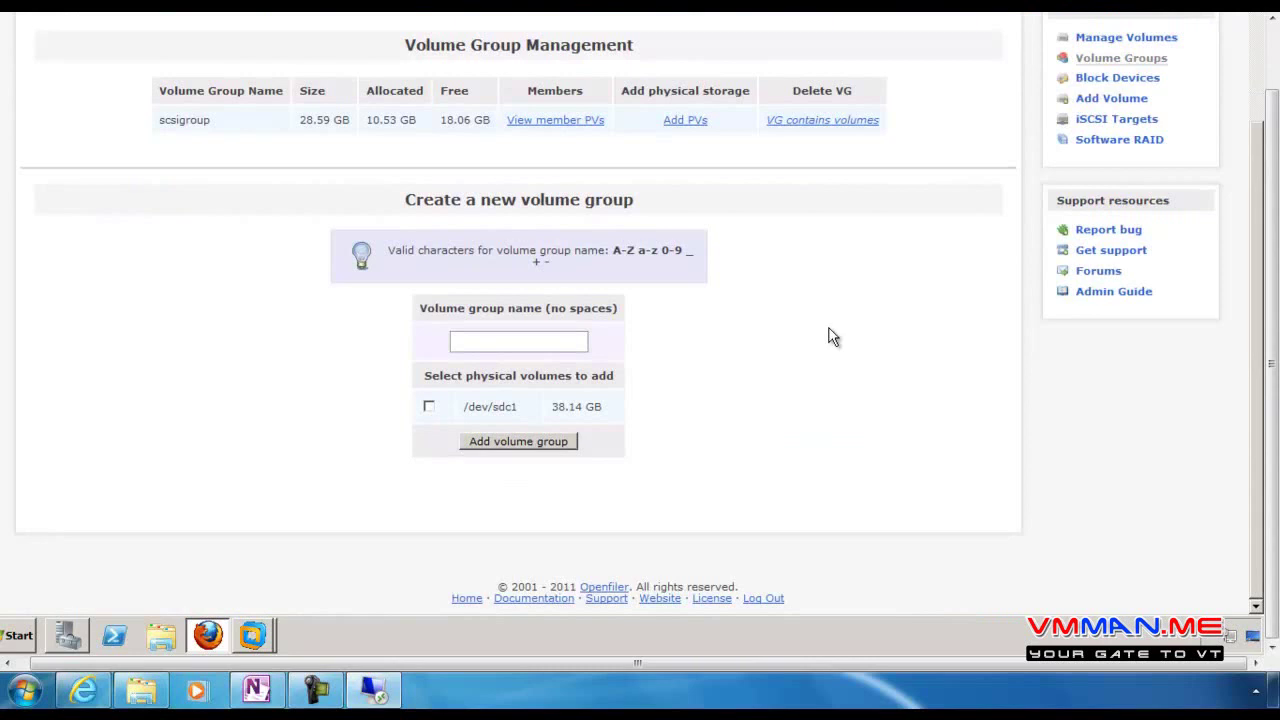
Add volume group hdgroup built from the /dev/sdc1 physical volume
left_click(509, 342)
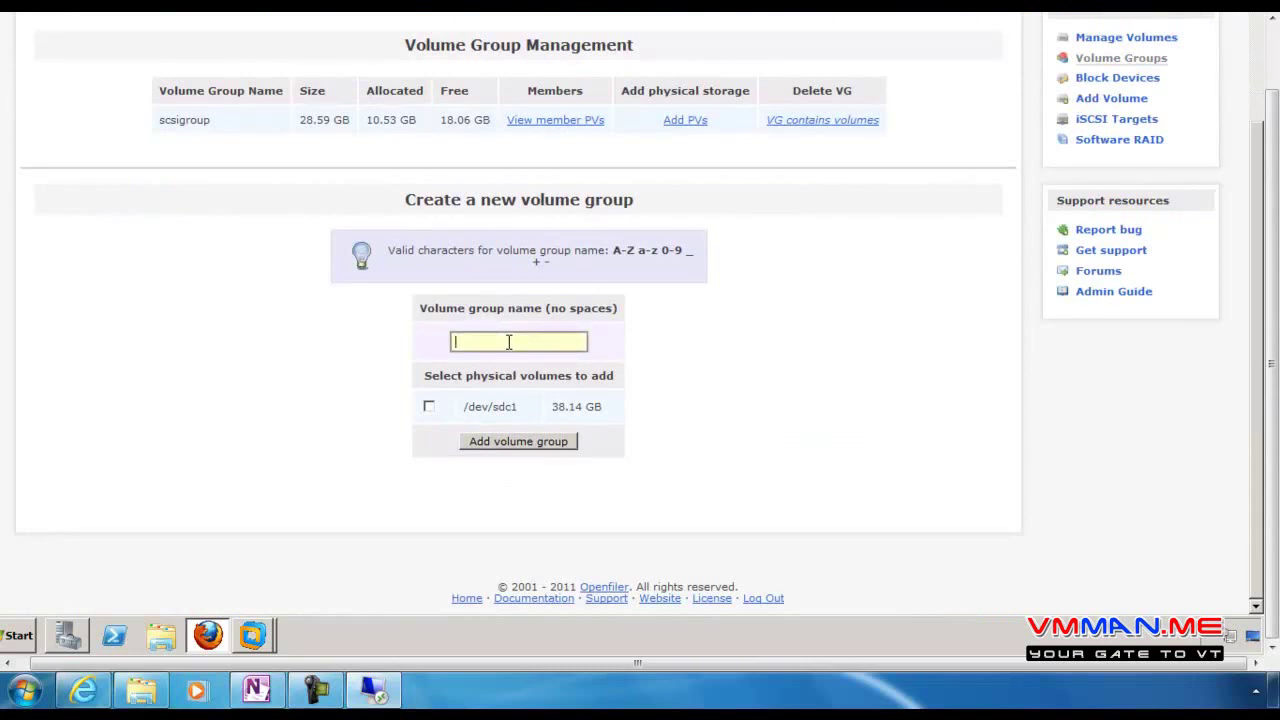
type("HDGreoupou")
left_click(428, 406)
left_click(498, 446)
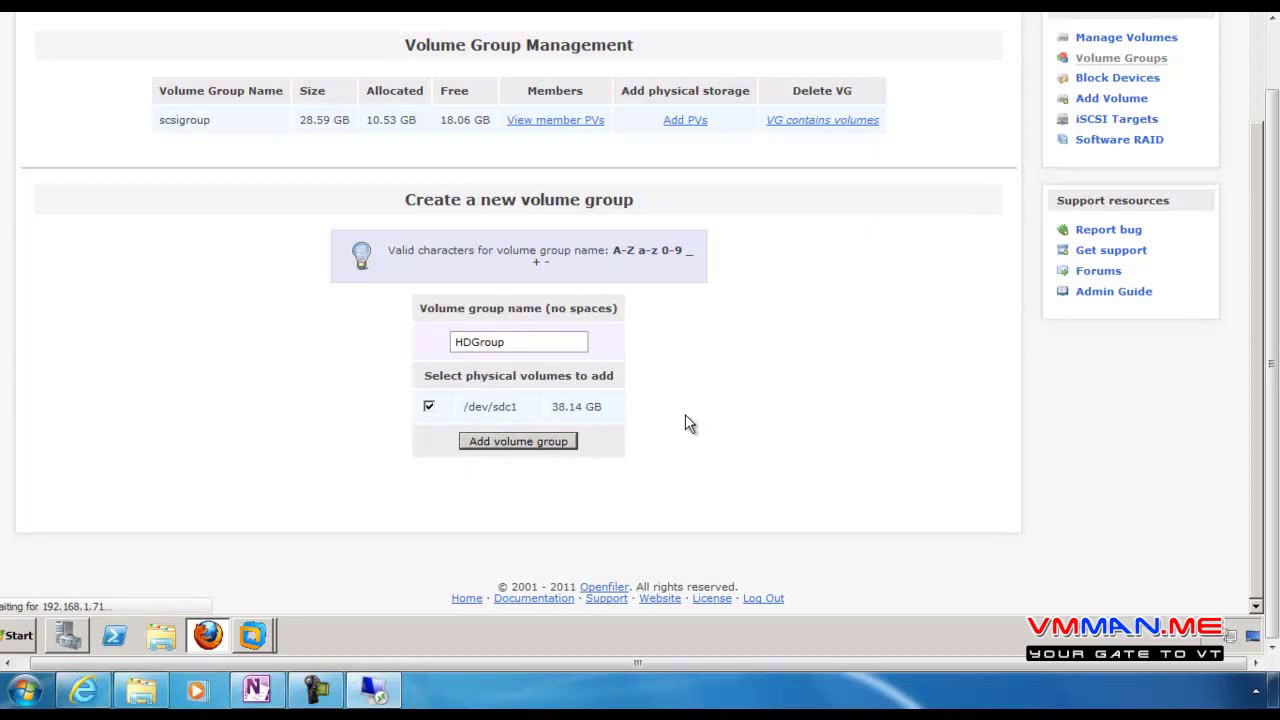
scroll(685, 414, "up", 3)
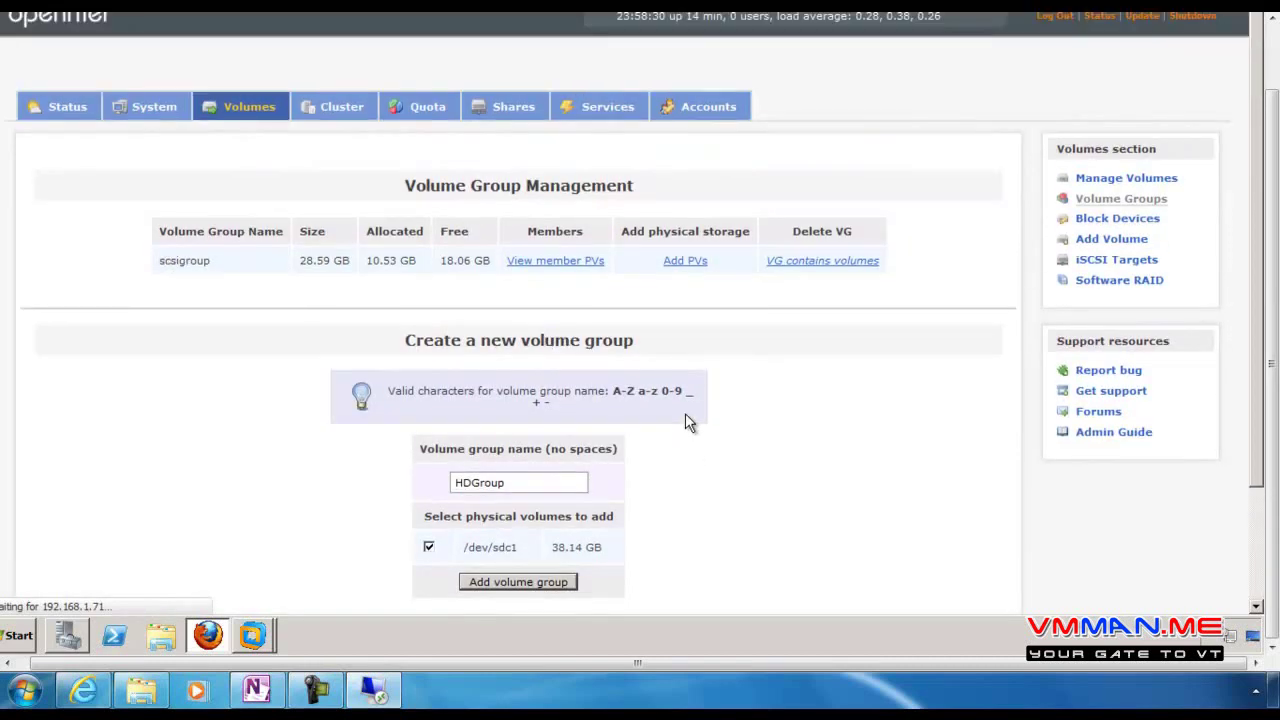
scroll(686, 414, "down", 1)
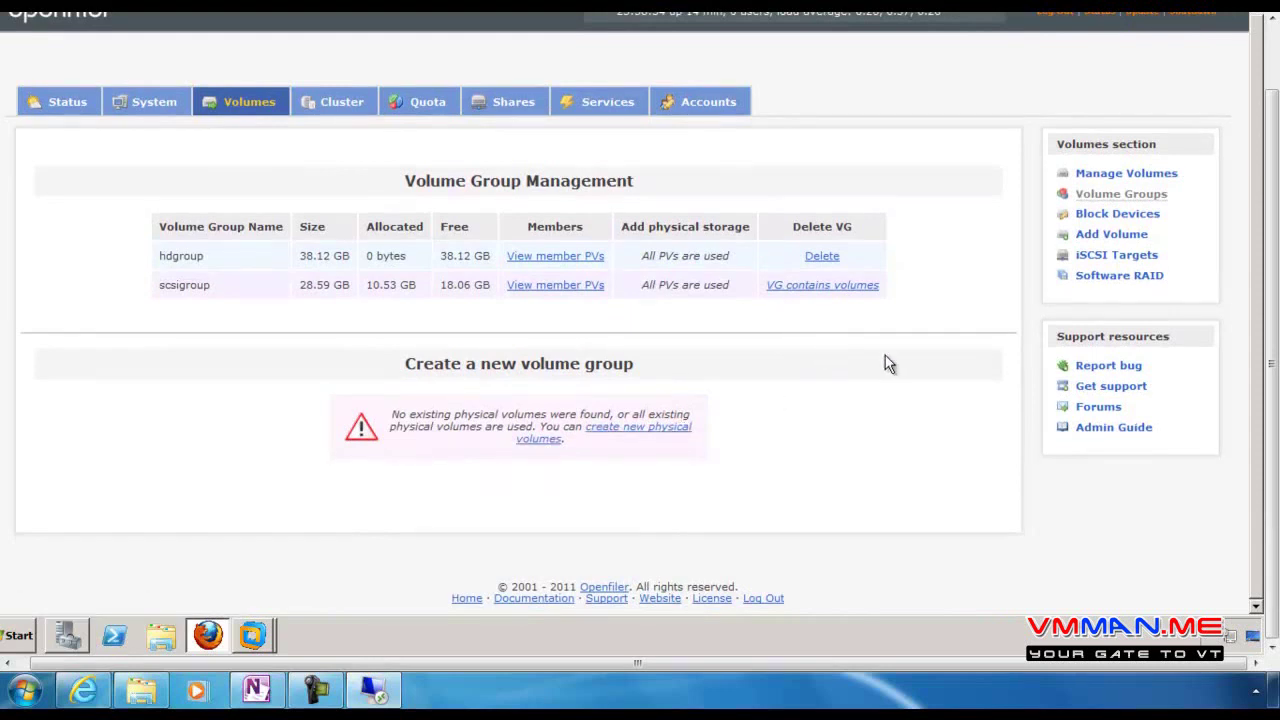
Open Add Volume and switch the volume form to the hdgroup volume group
left_click(1107, 242)
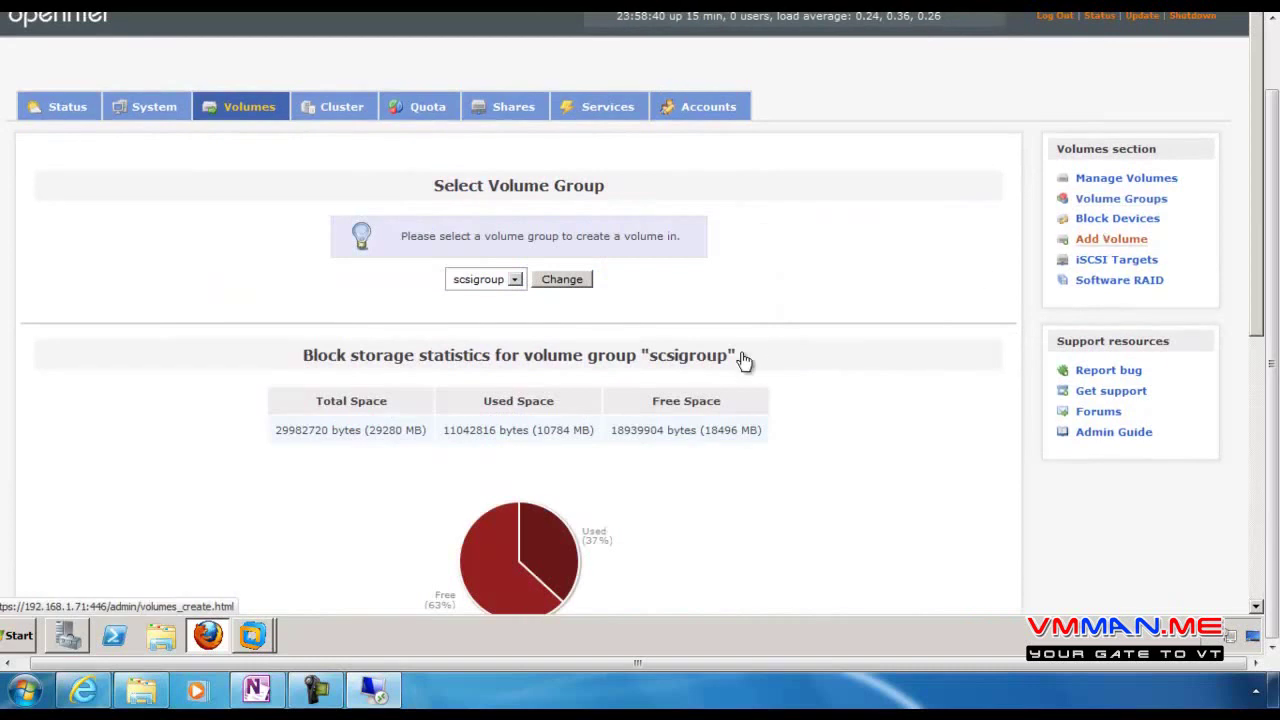
scroll(778, 352, "down", 6)
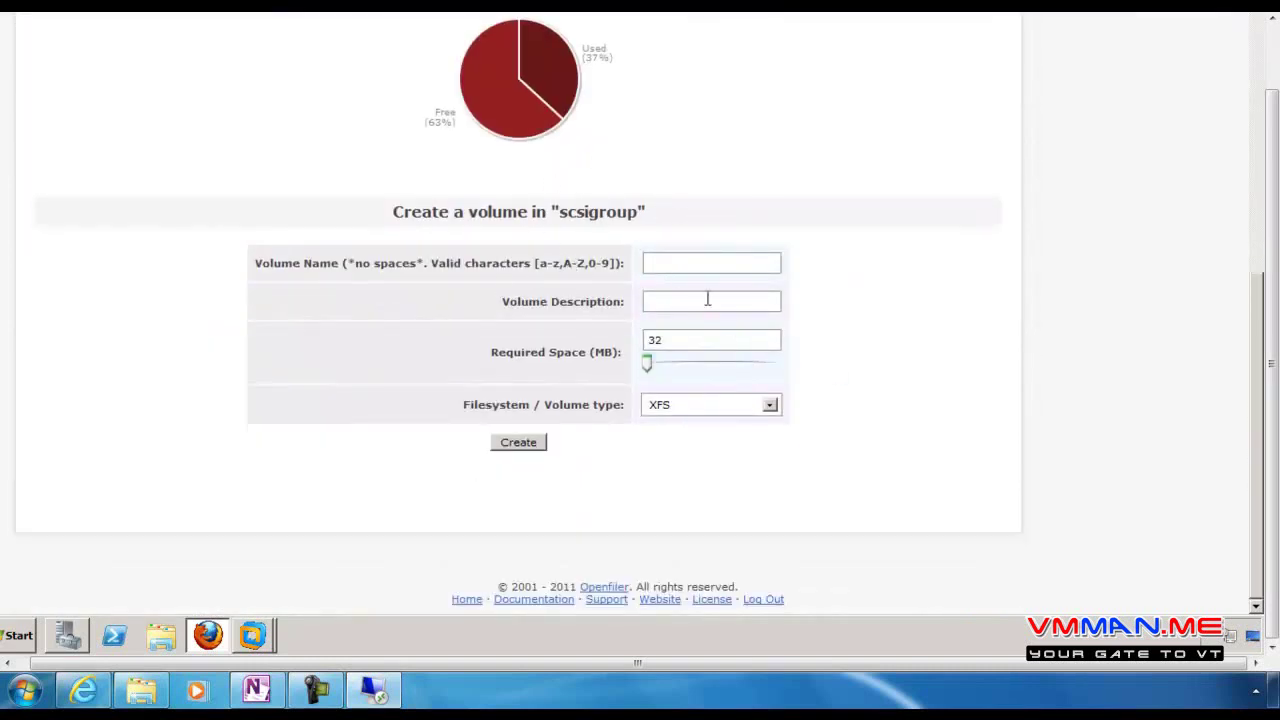
left_click(668, 408)
scroll(803, 287, "up", 5)
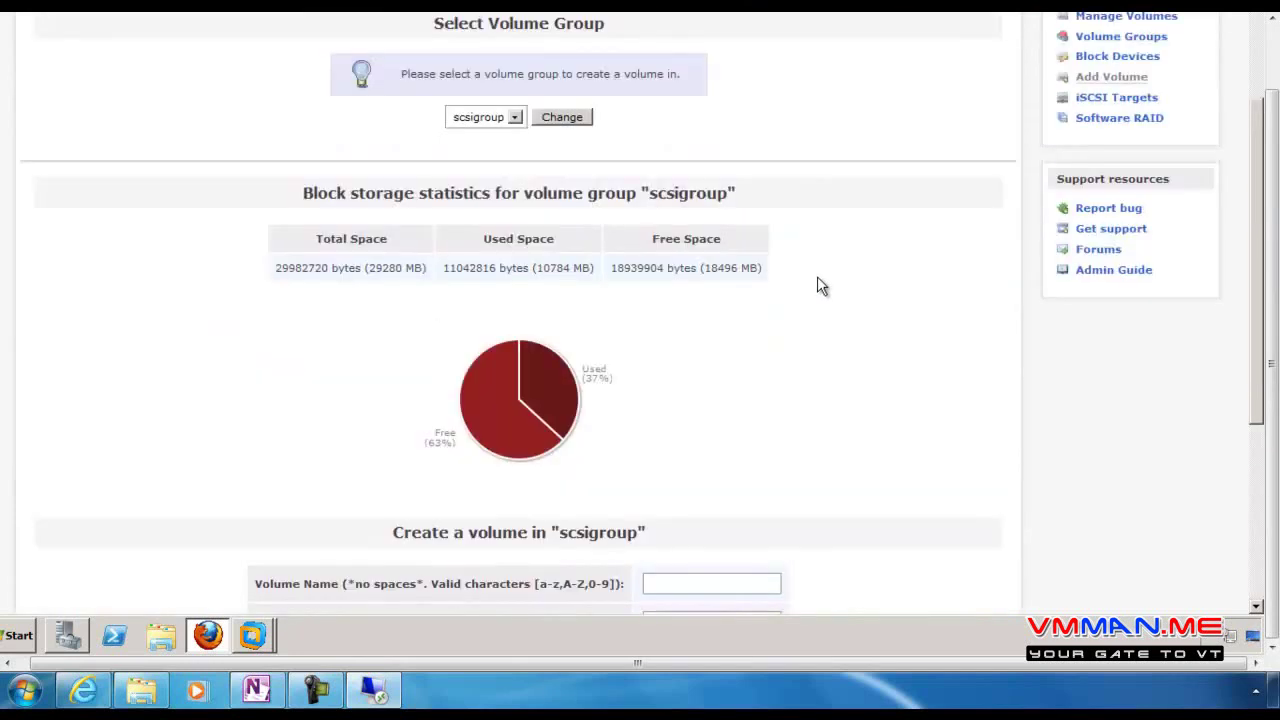
scroll(817, 287, "up", 3)
left_click(514, 279)
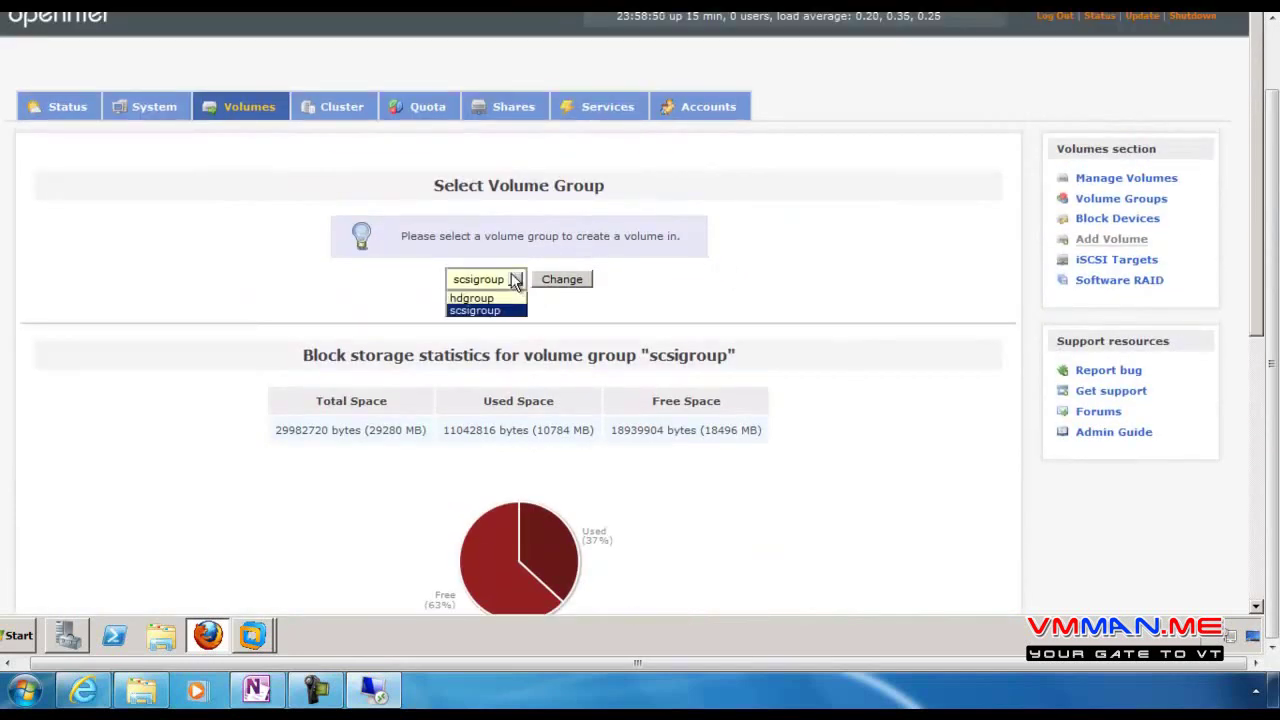
left_click(505, 299)
left_click(562, 279)
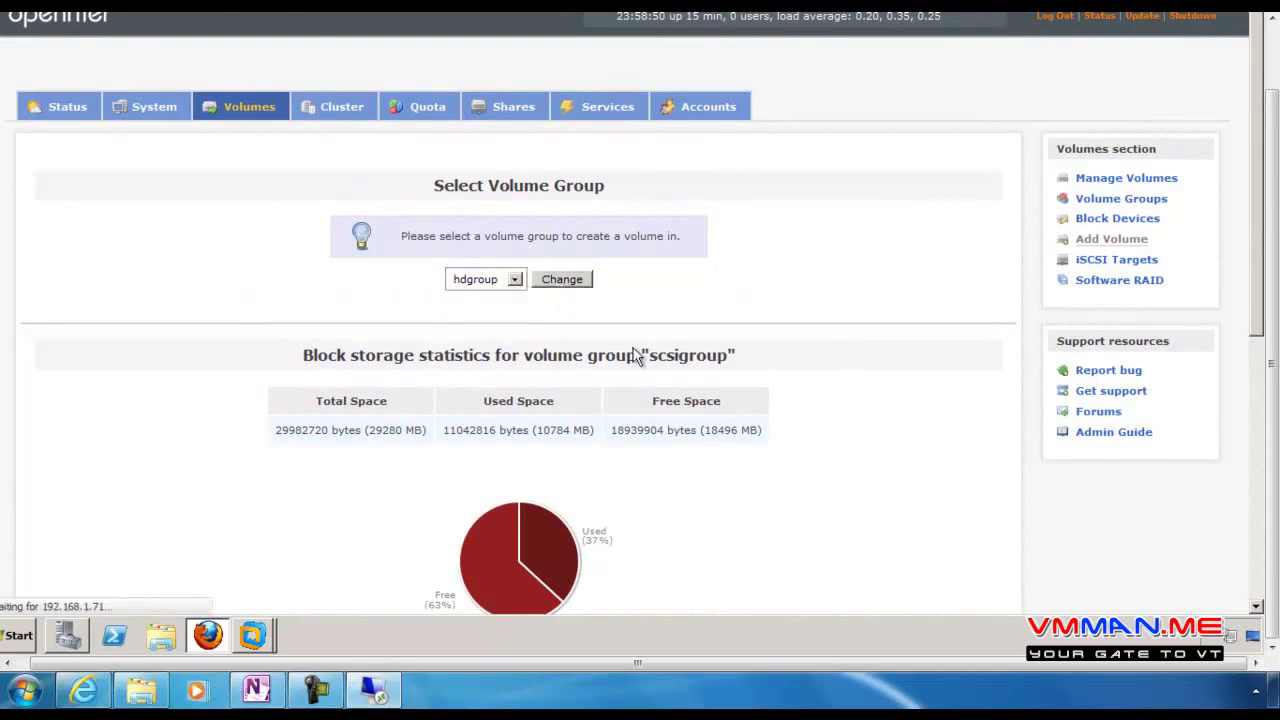
Create volume hd2 with 30340 MB required space as block (iSCSI,FC,etc) type
scroll(634, 347, "down", 5)
left_click(680, 264)
type("HS")
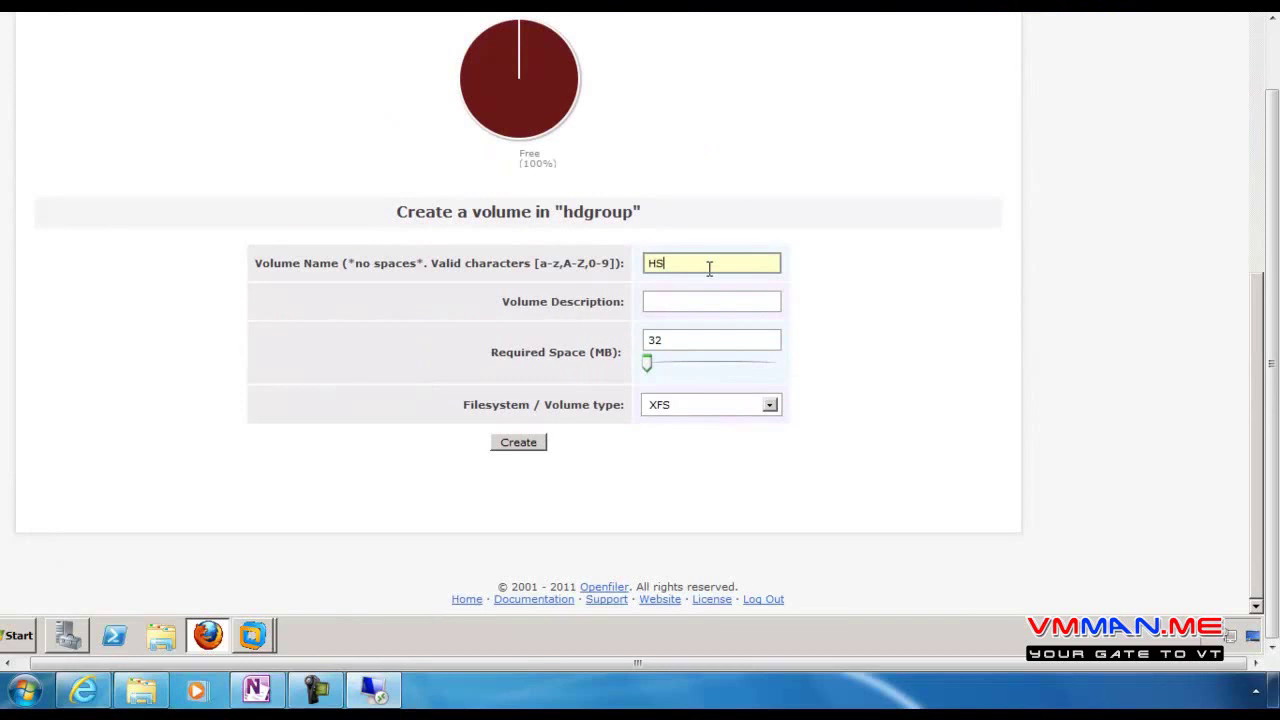
type("D")
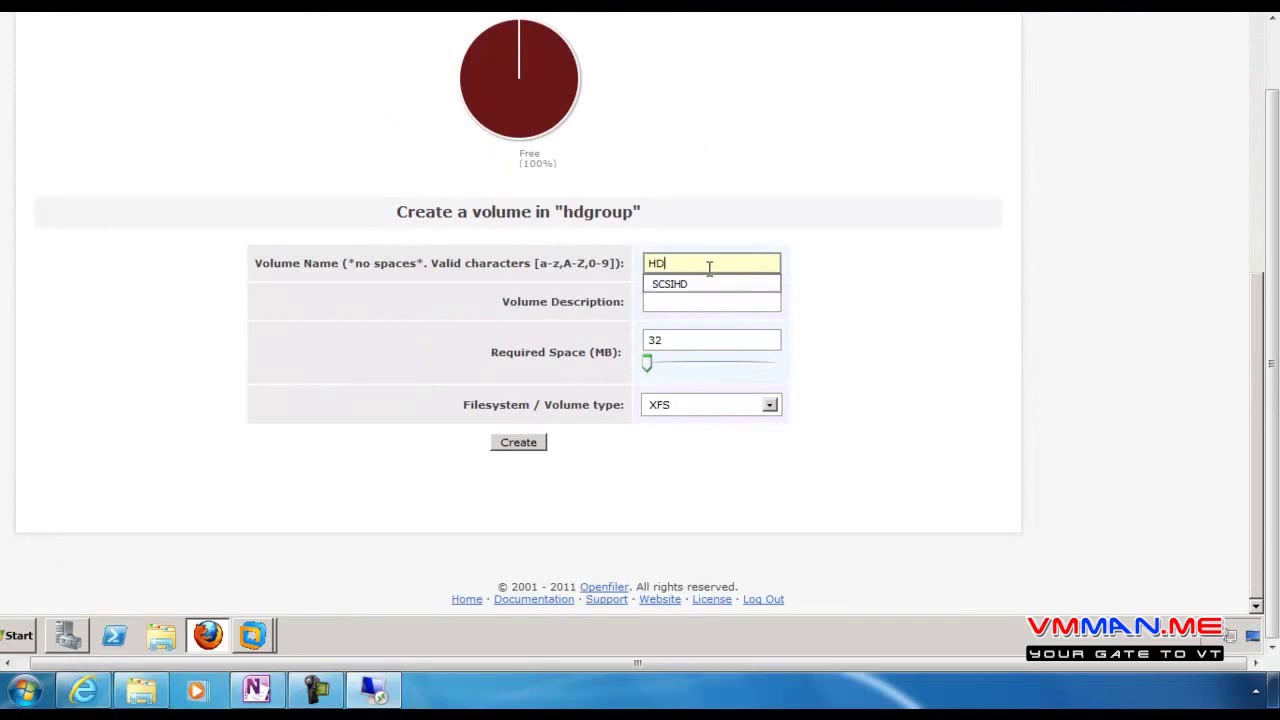
type("2")
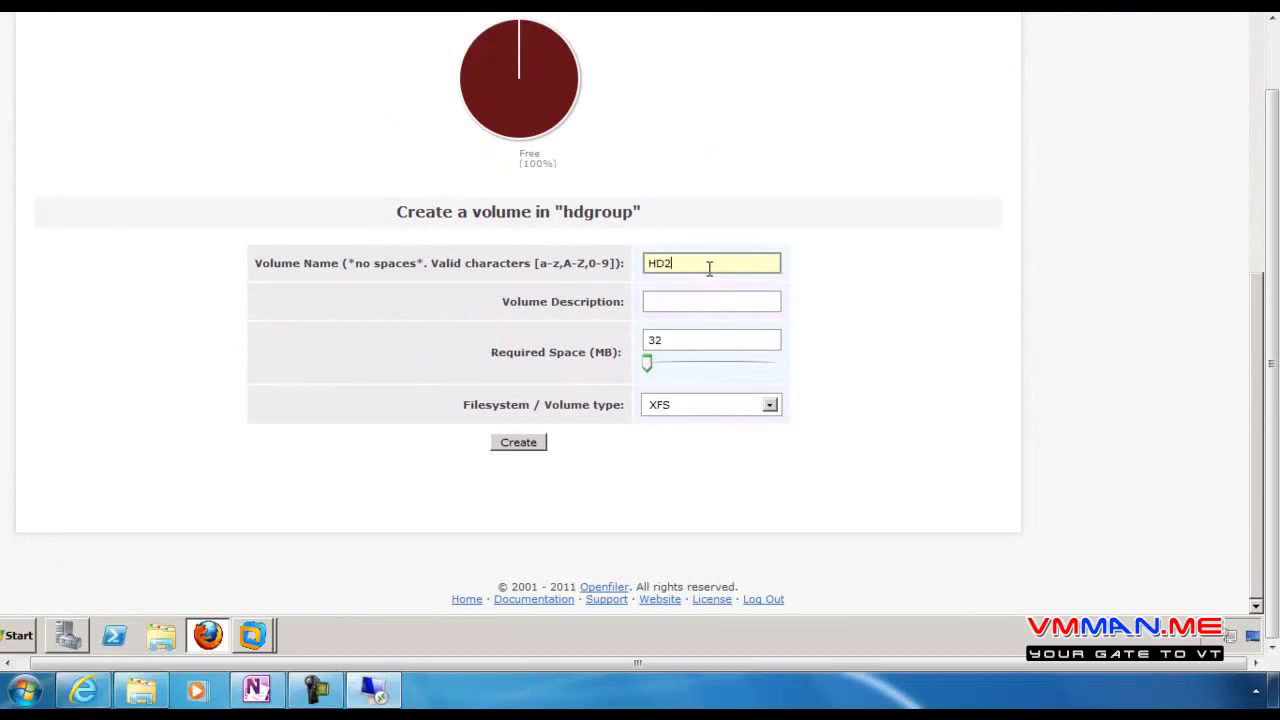
left_click_drag(647, 365, 748, 366)
left_click(728, 400)
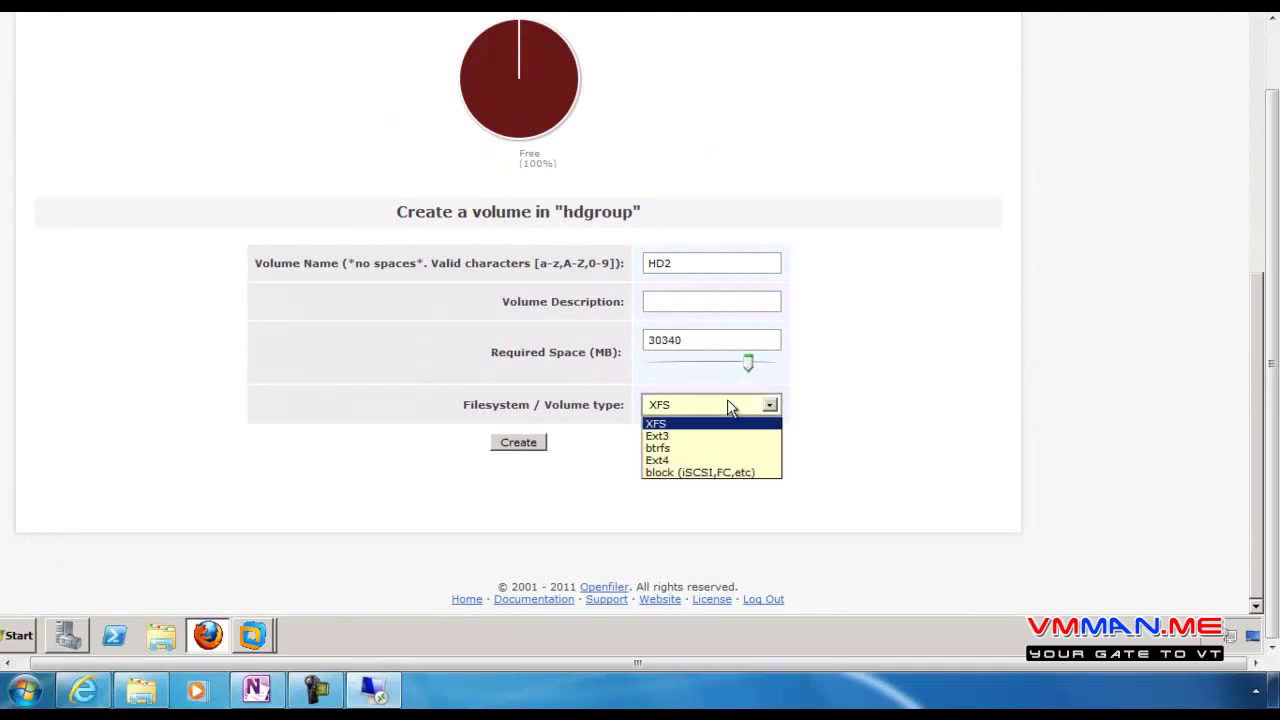
left_click(708, 472)
left_click(522, 444)
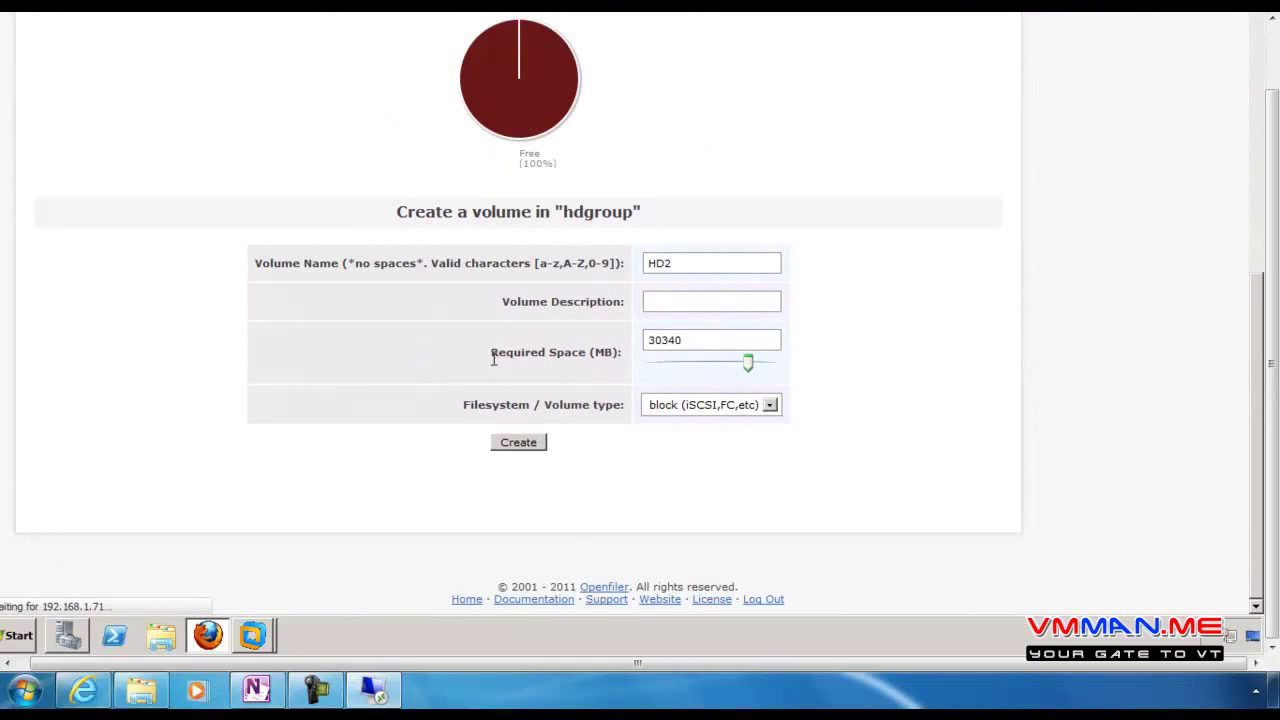
scroll(493, 358, "down", 5)
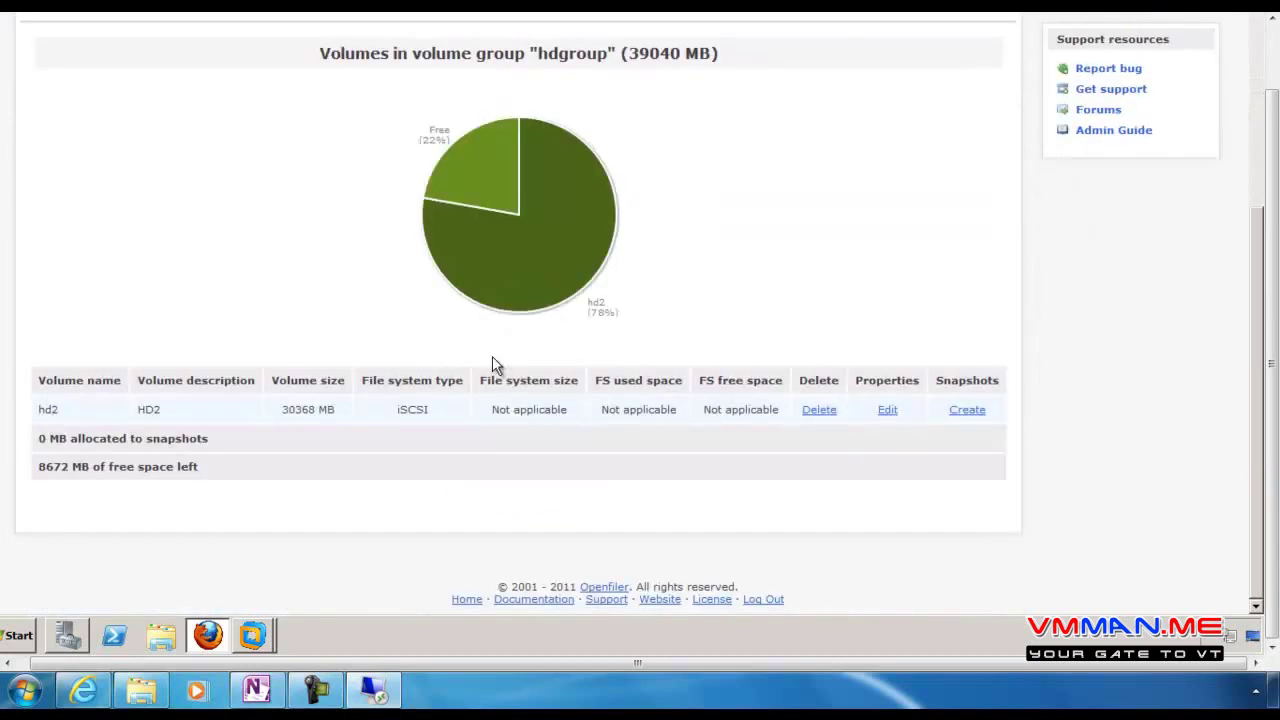
scroll(492, 366, "up", 5)
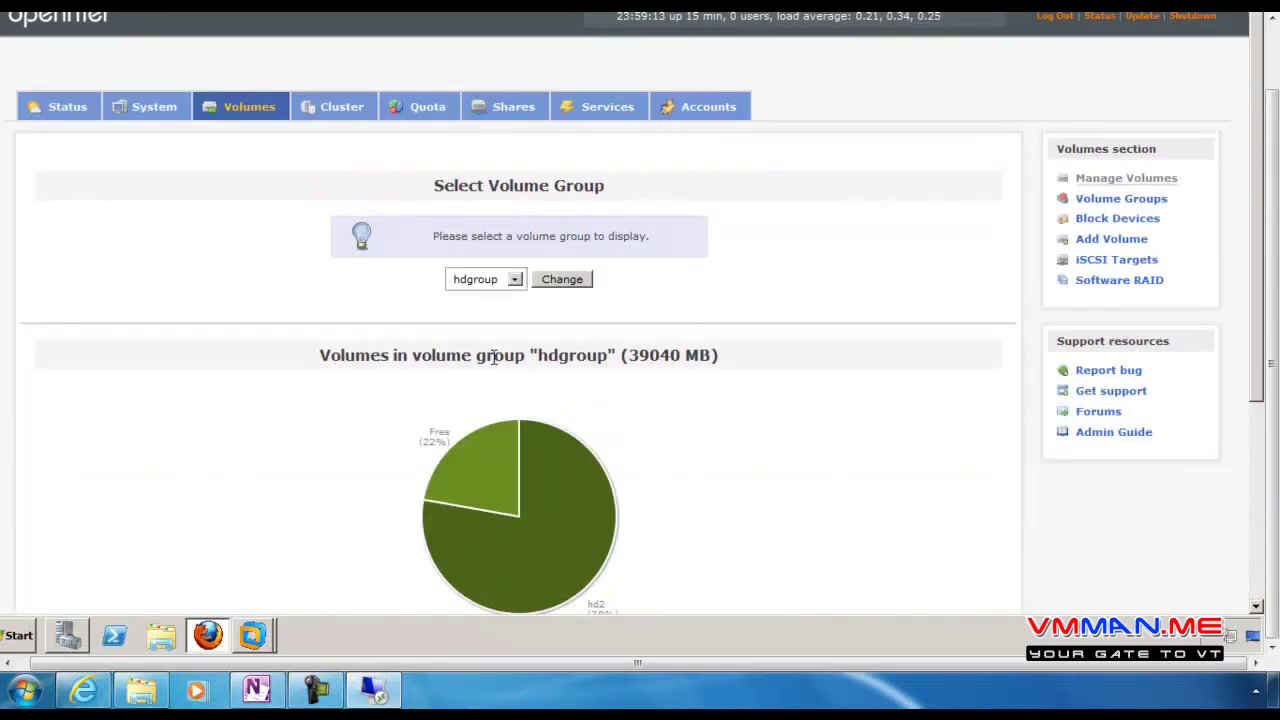
Review the System network settings and Manage Services page, then go to iSCSI Target Setup
left_click(150, 107)
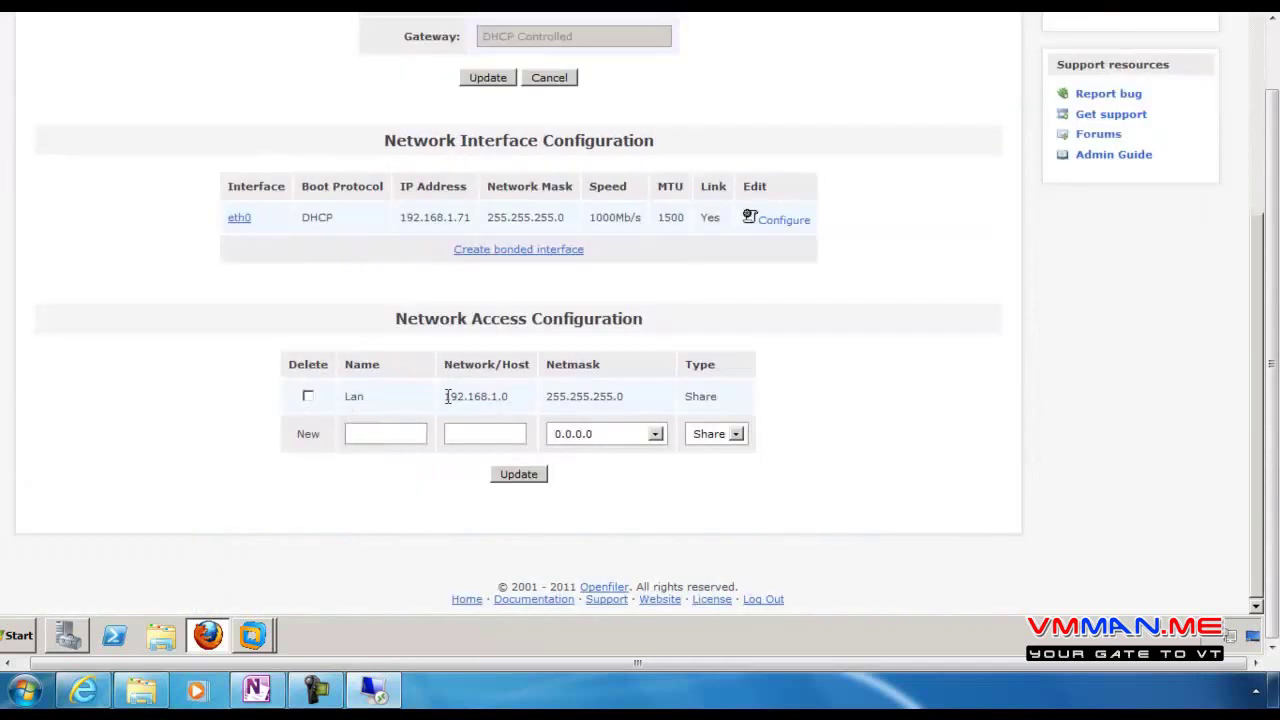
scroll(600, 368, "up", 3)
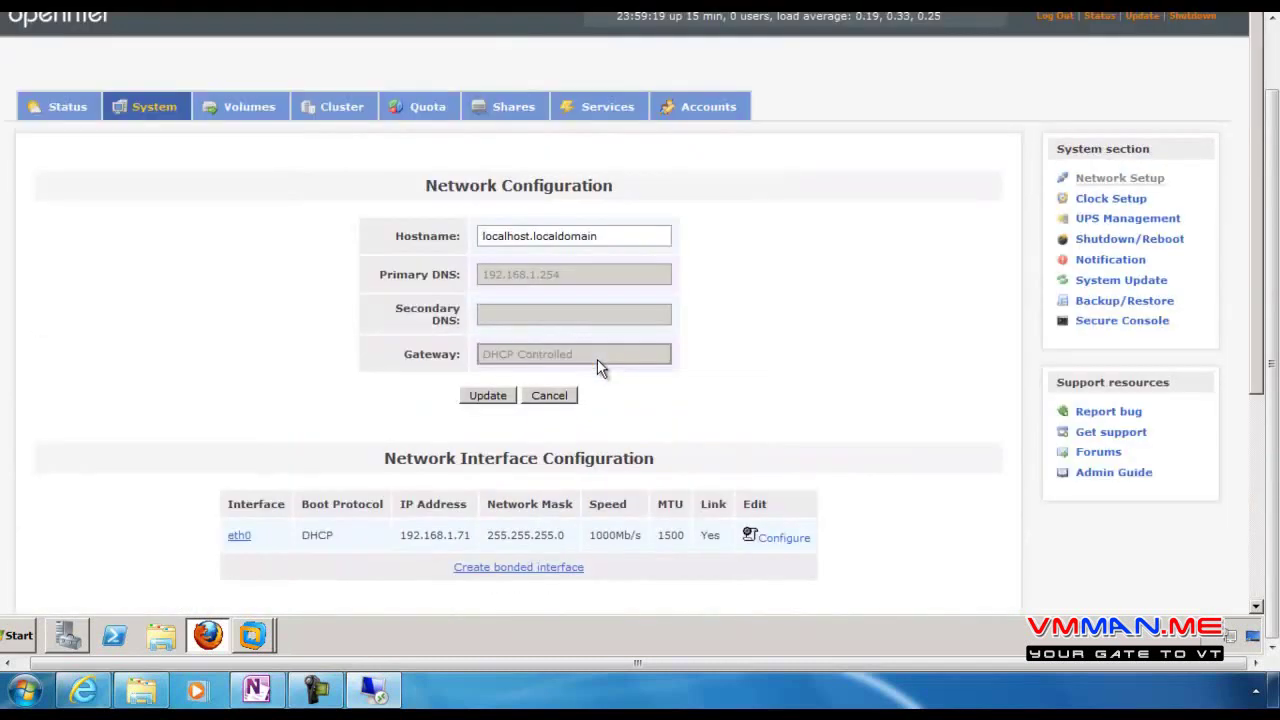
left_click(590, 108)
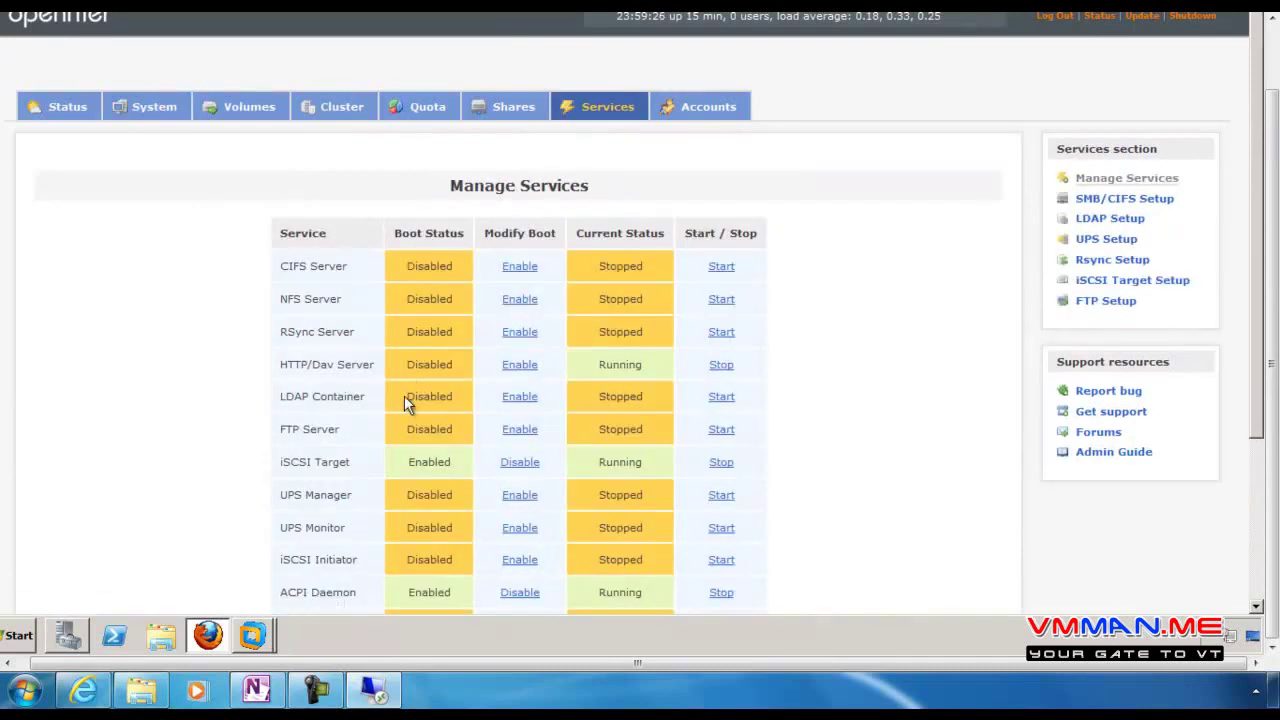
scroll(321, 461, "down", 4)
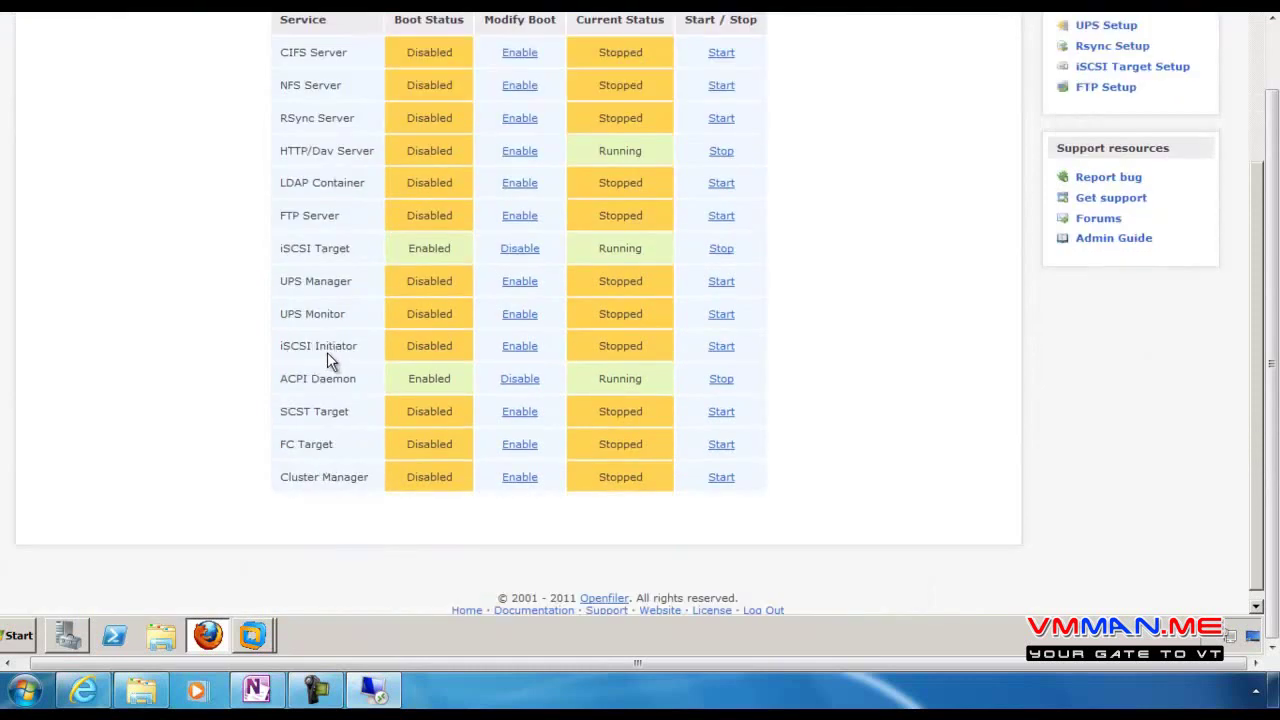
scroll(327, 353, "up", 2)
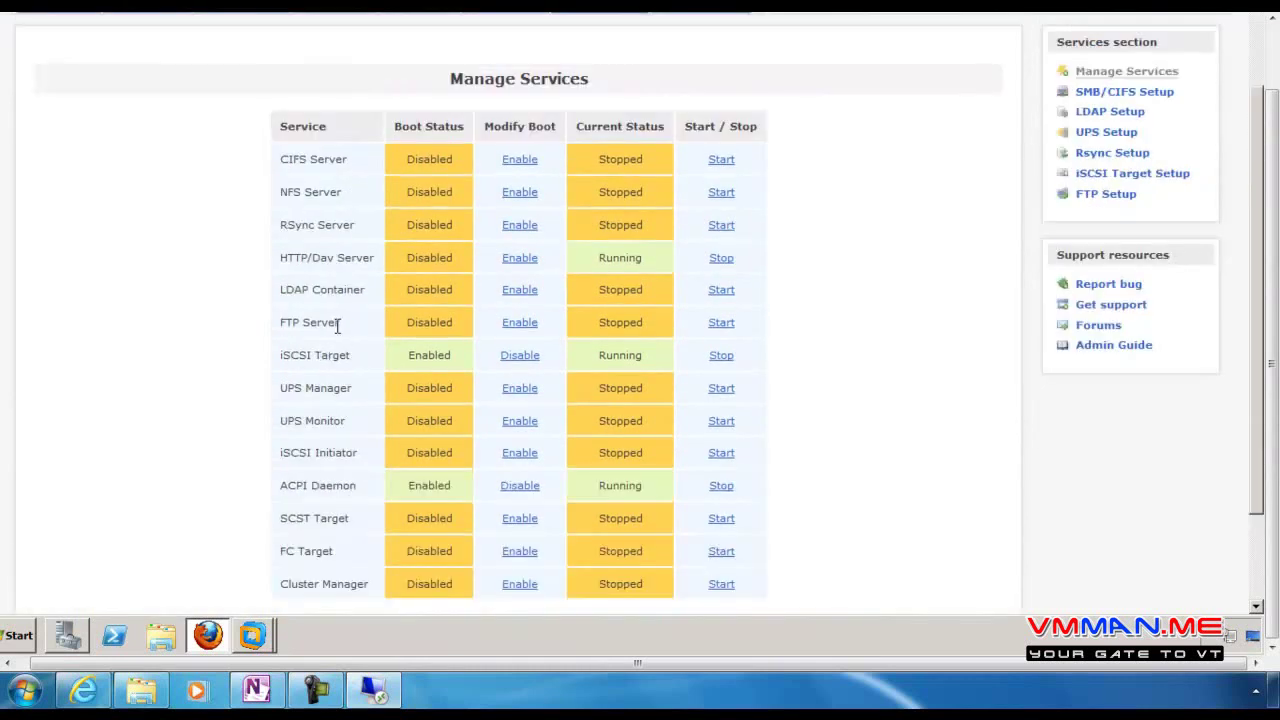
scroll(336, 325, "up", 2)
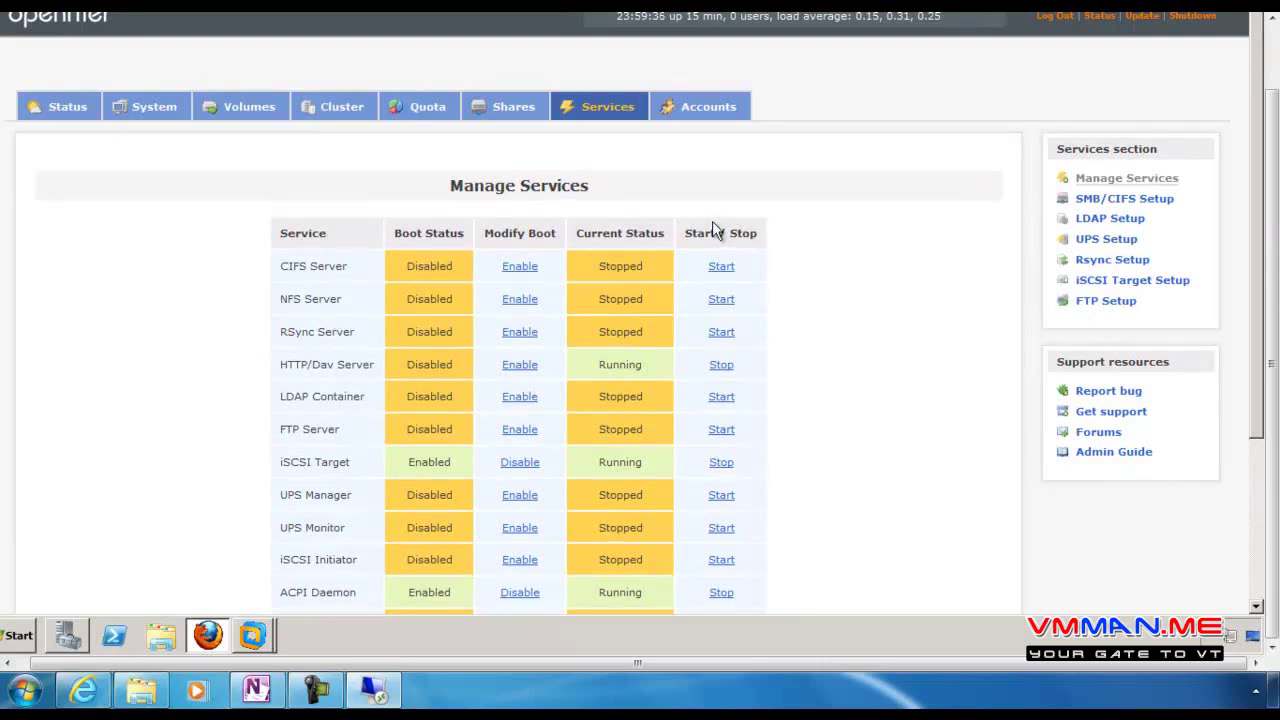
left_click(1117, 284)
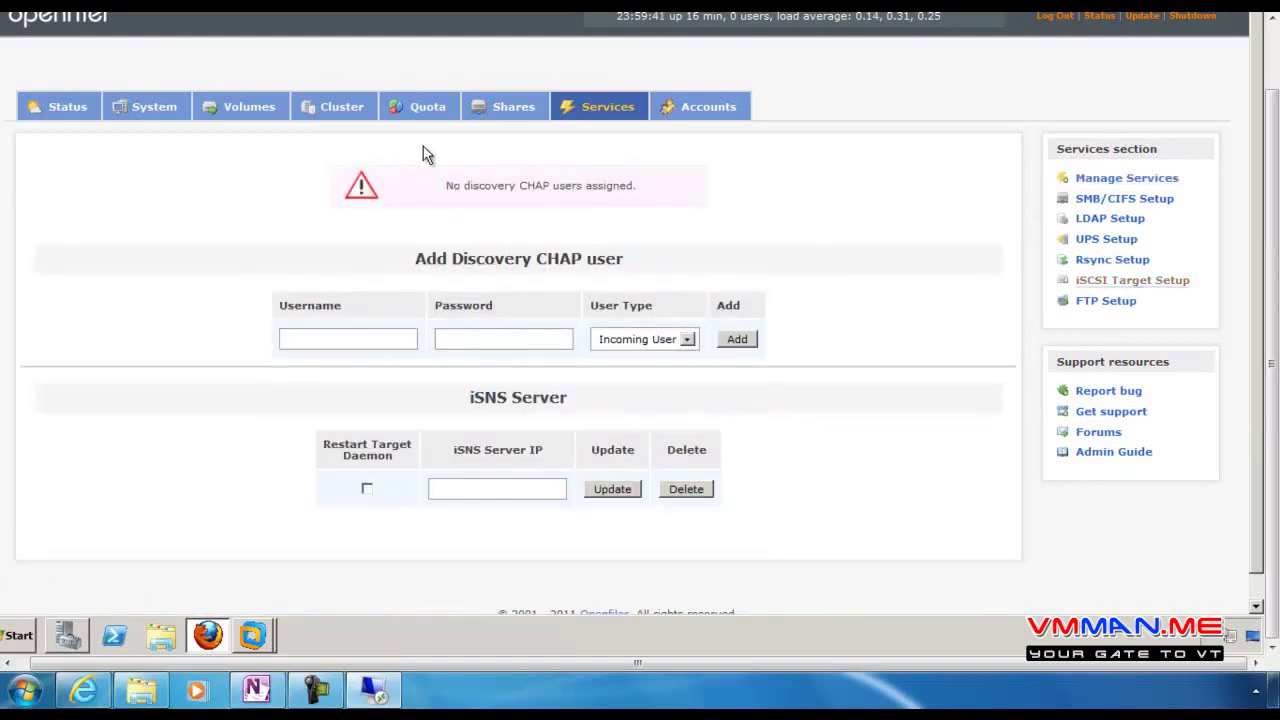
Bring up the iSCSI Targets configuration under Volumes
left_click(240, 107)
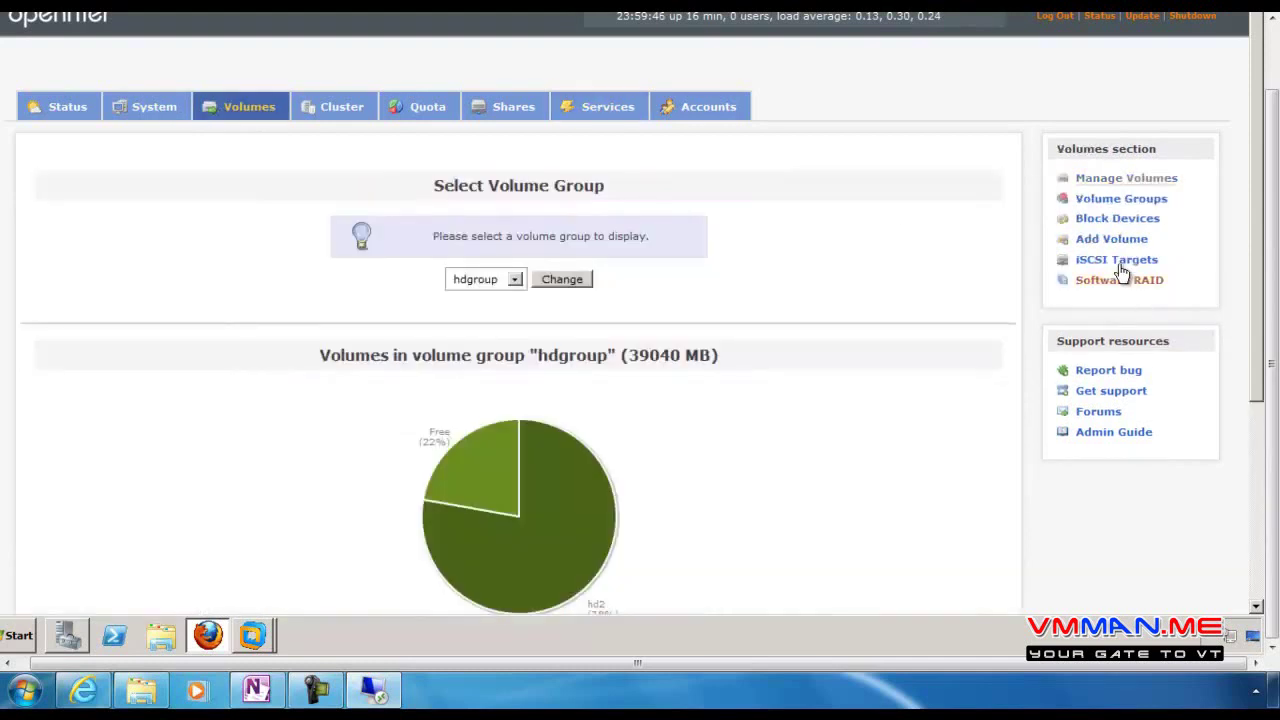
left_click(1117, 262)
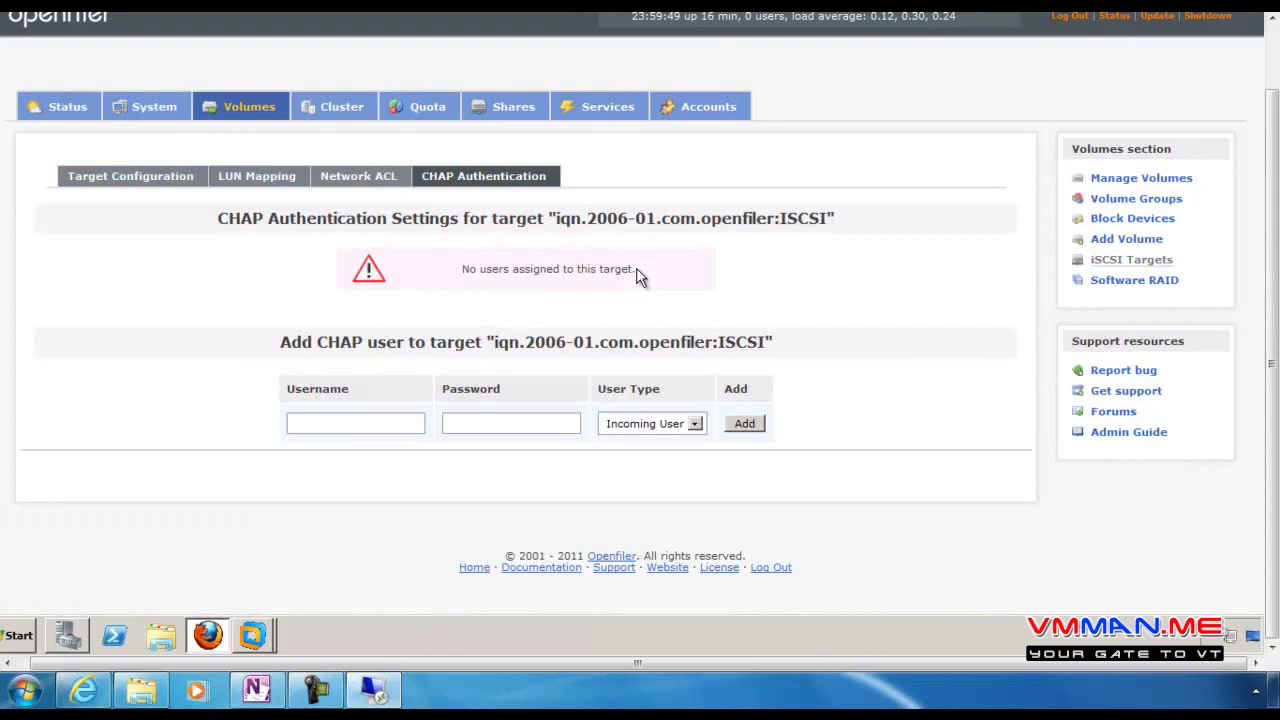
left_click(130, 177)
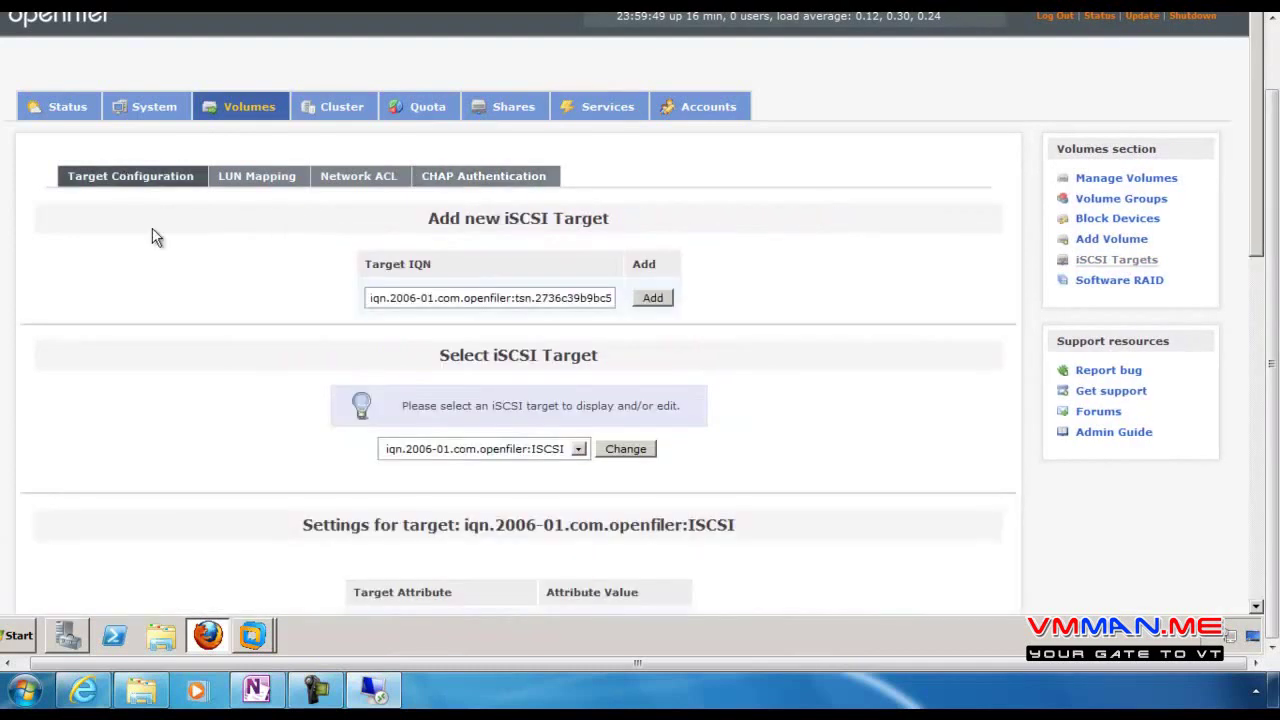
scroll(673, 352, "down", 2)
scroll(600, 270, "down", 4)
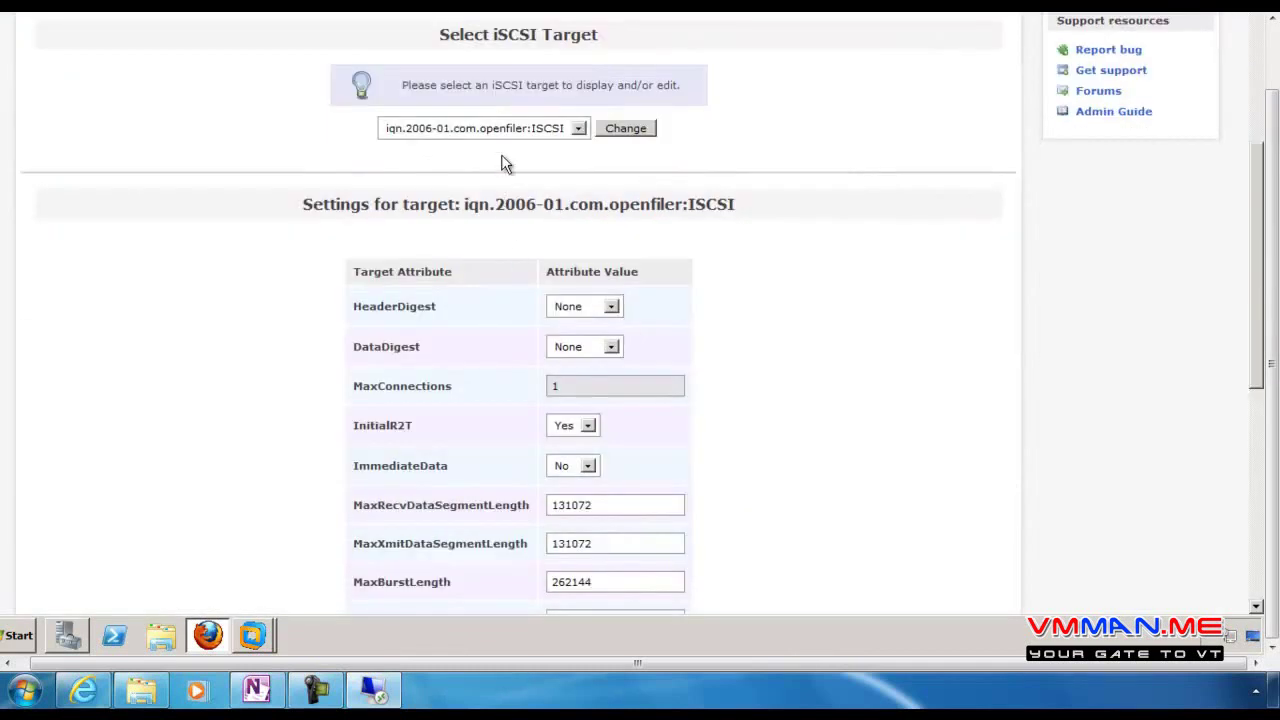
scroll(430, 200, "up", 4)
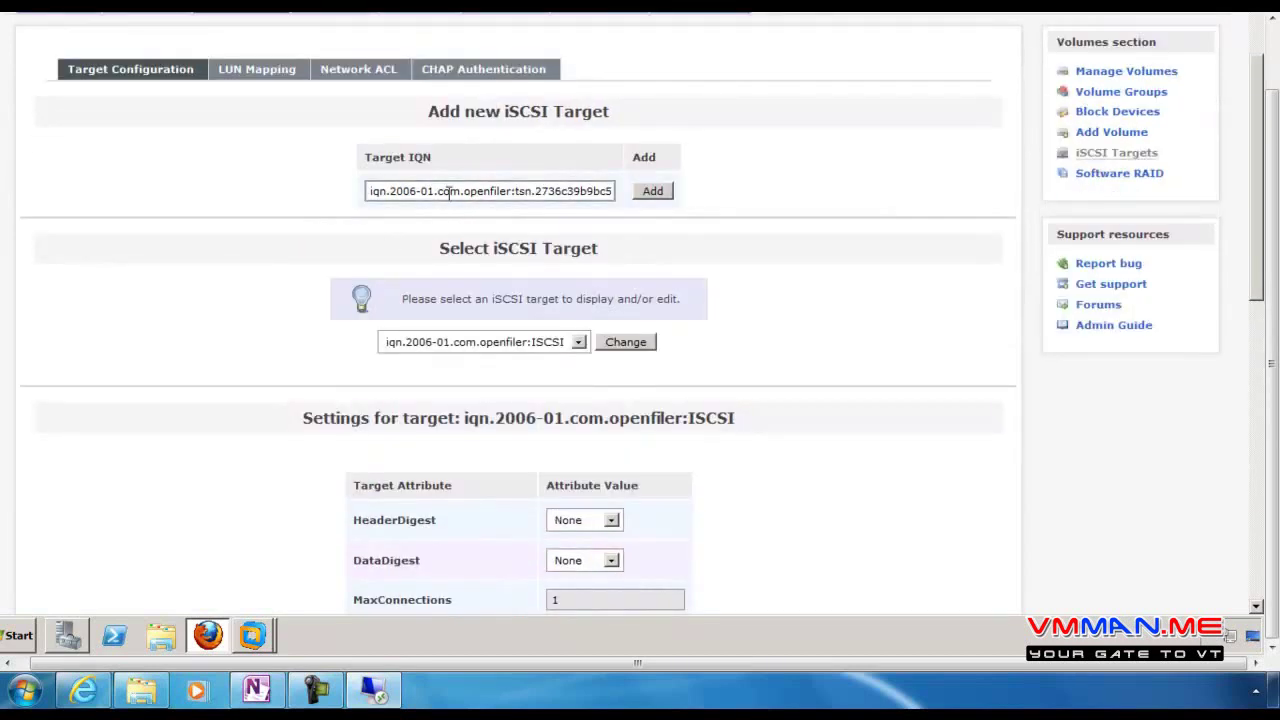
Map hd2 as LUN 1 on the ISCSI target and verify Network ACL allows Lan
left_click(240, 72)
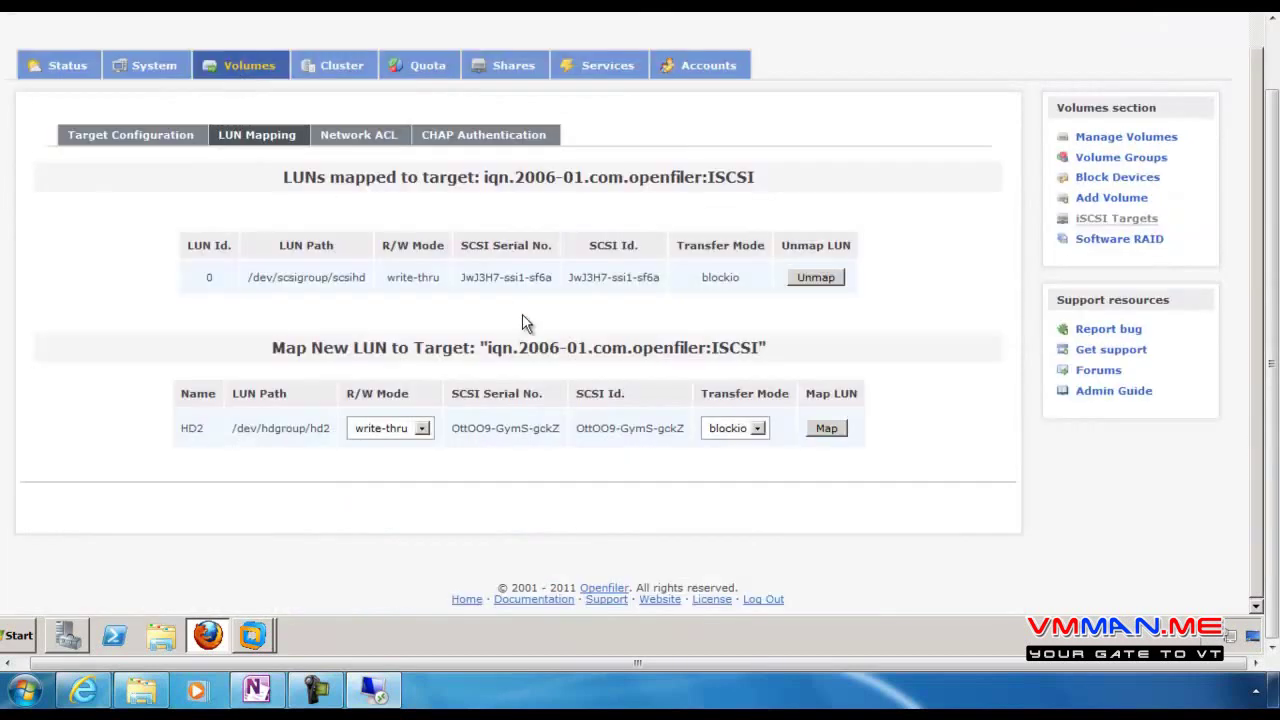
left_click(826, 429)
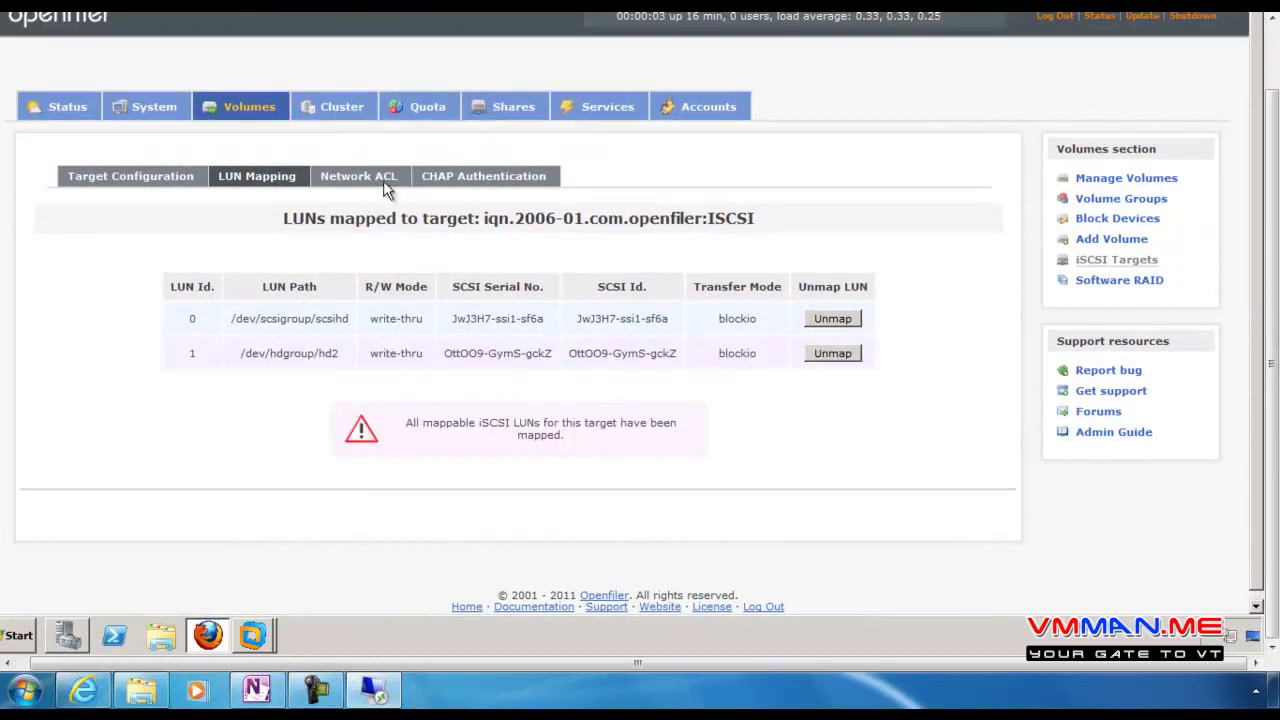
left_click(386, 182)
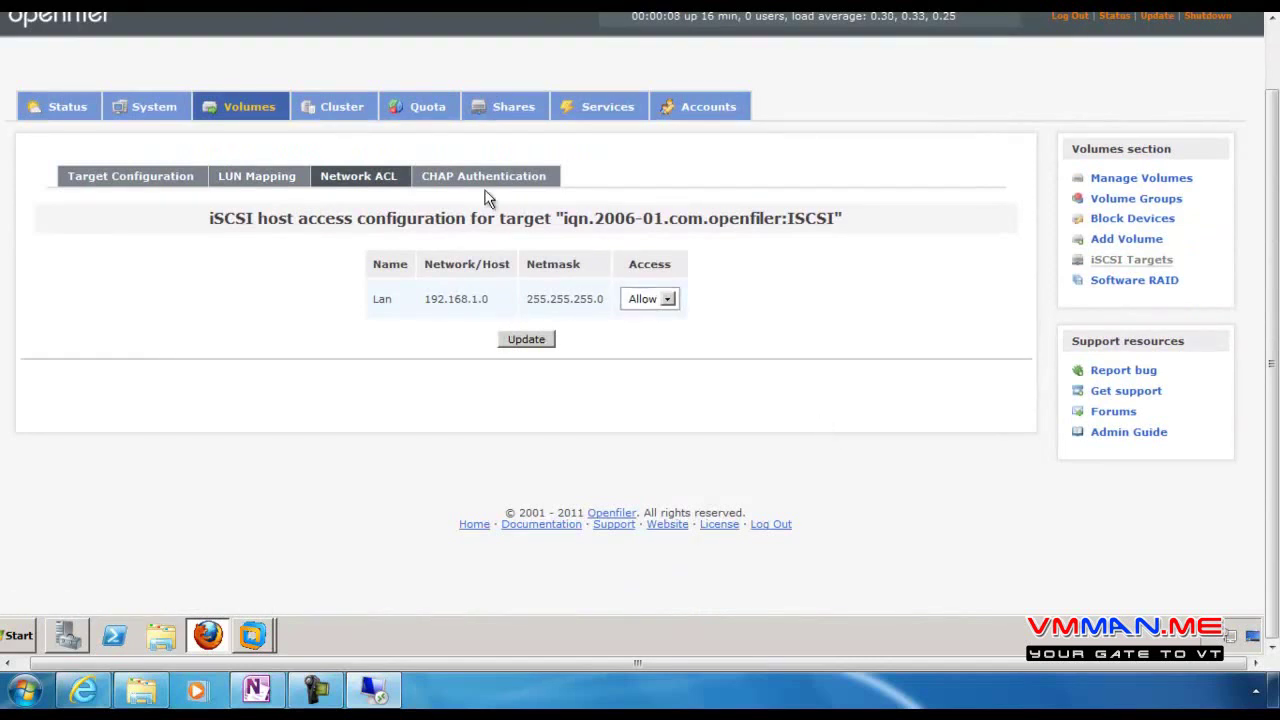
left_click(27, 637)
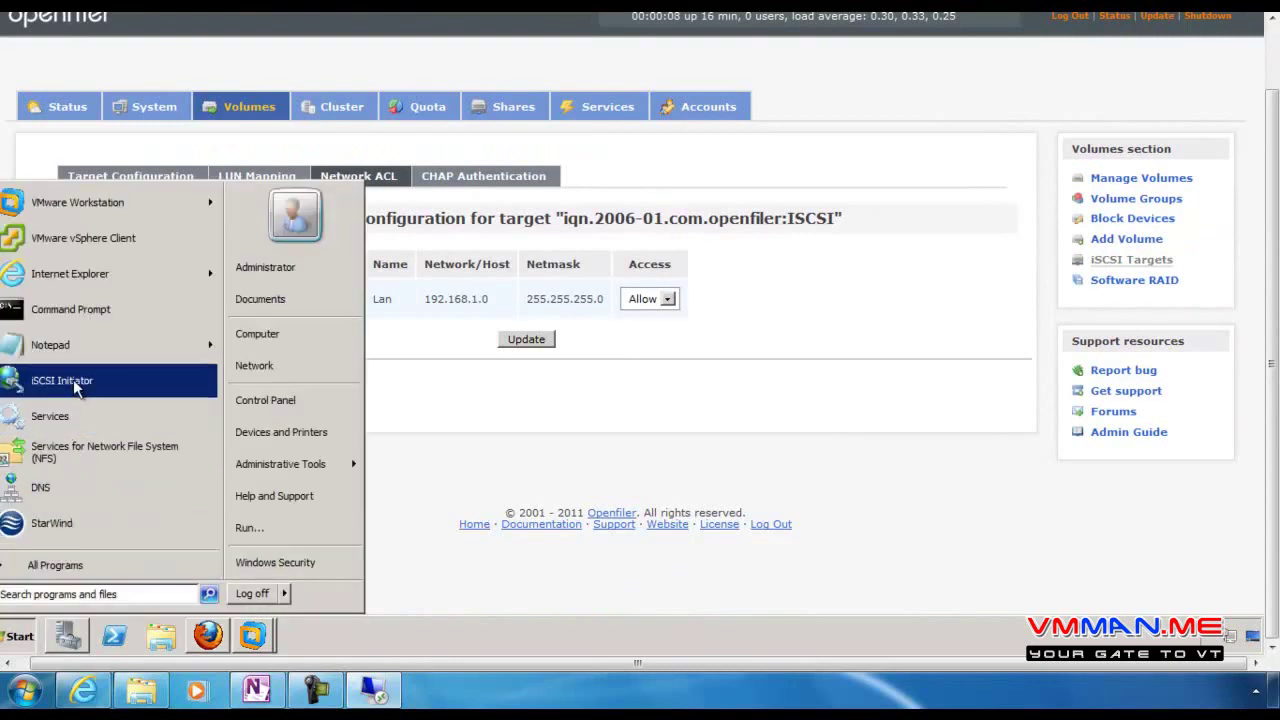
Launch iSCSI Initiator and review the openfiler and starwindsoftware targets and favorite targets
left_click(62, 380)
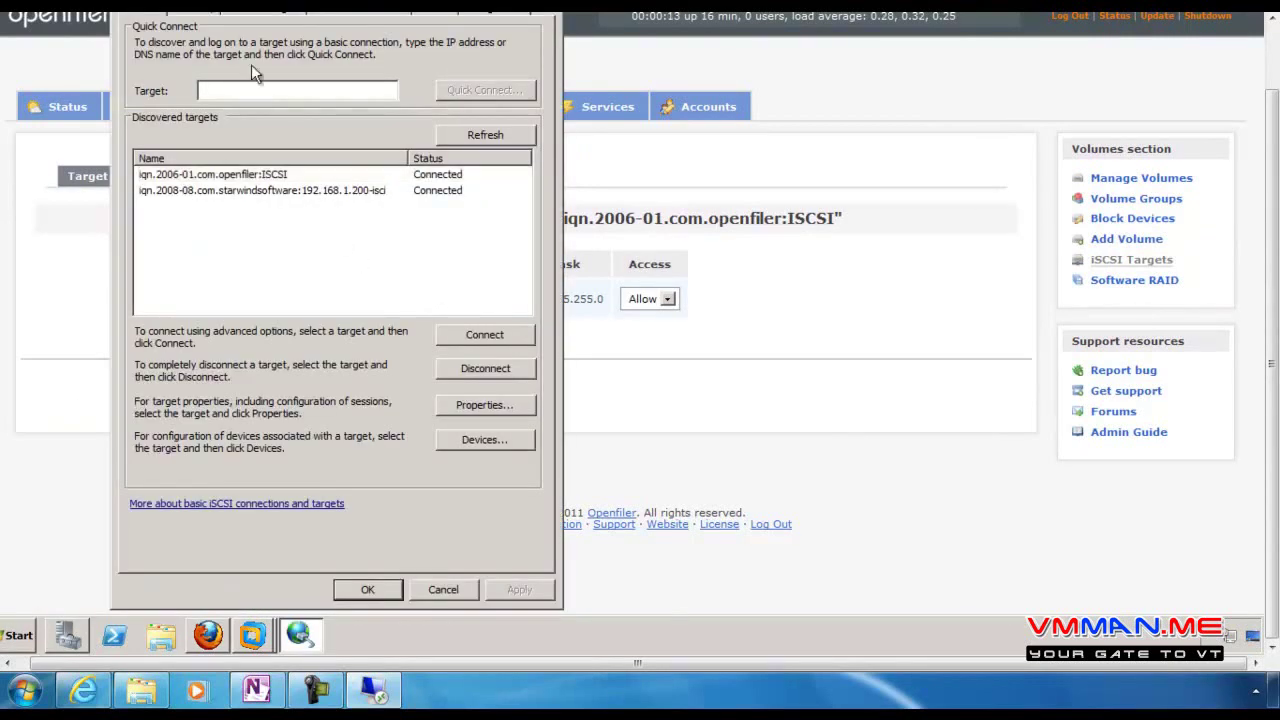
left_click(374, 174)
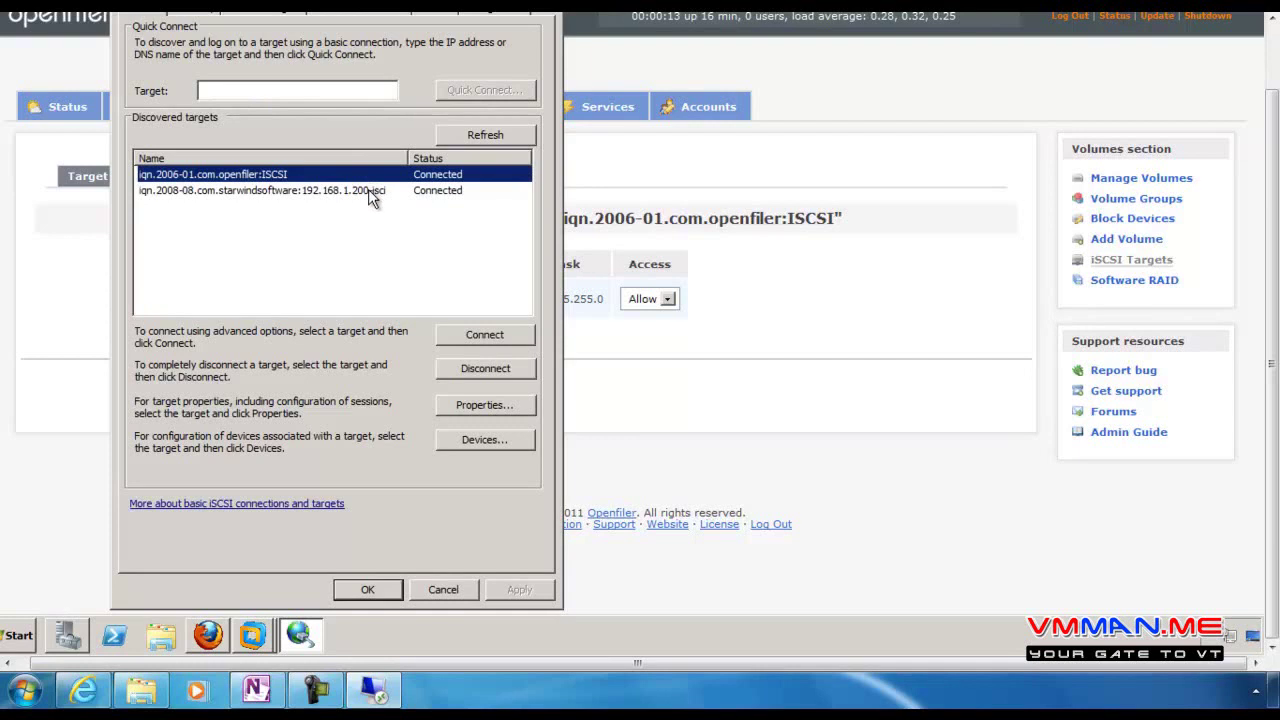
left_click(374, 190)
left_click(252, 176)
scroll(1258, 287, "up", 2)
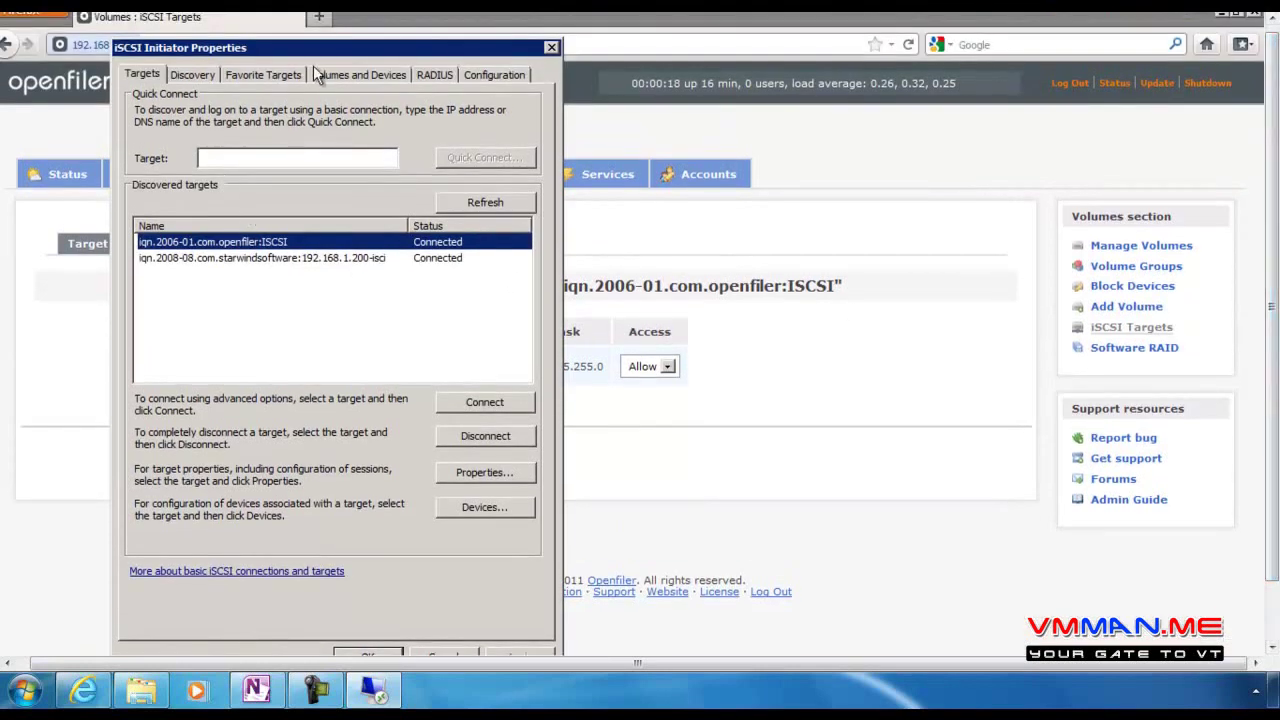
left_click(205, 77)
left_click(260, 75)
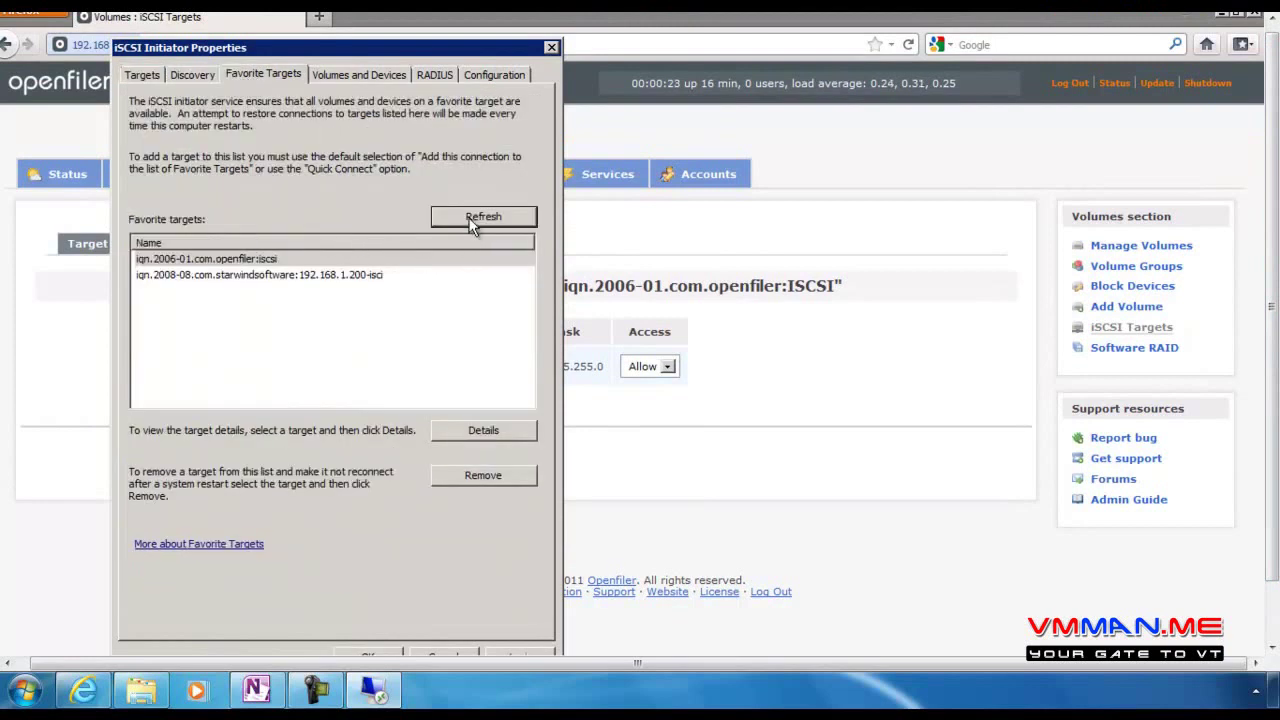
Auto Configure Volumes and Devices to bind the new Openfiler disk, then confirm with OK
left_click(331, 82)
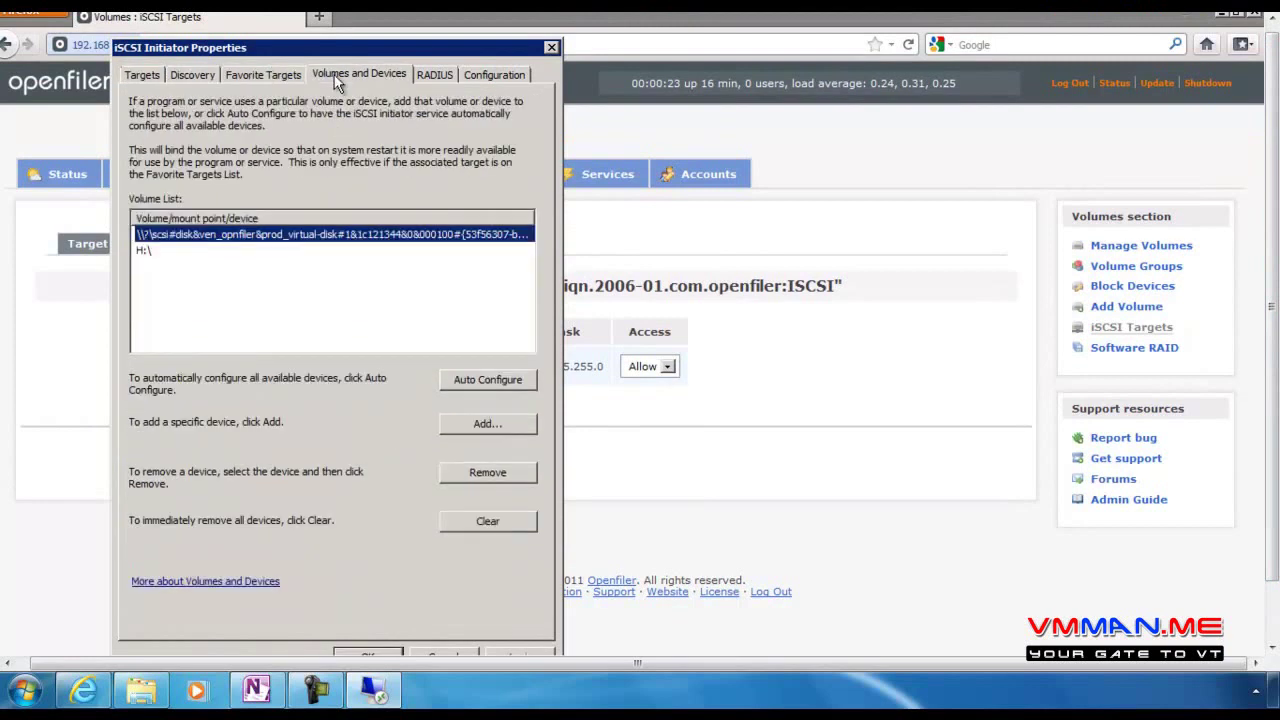
left_click(487, 388)
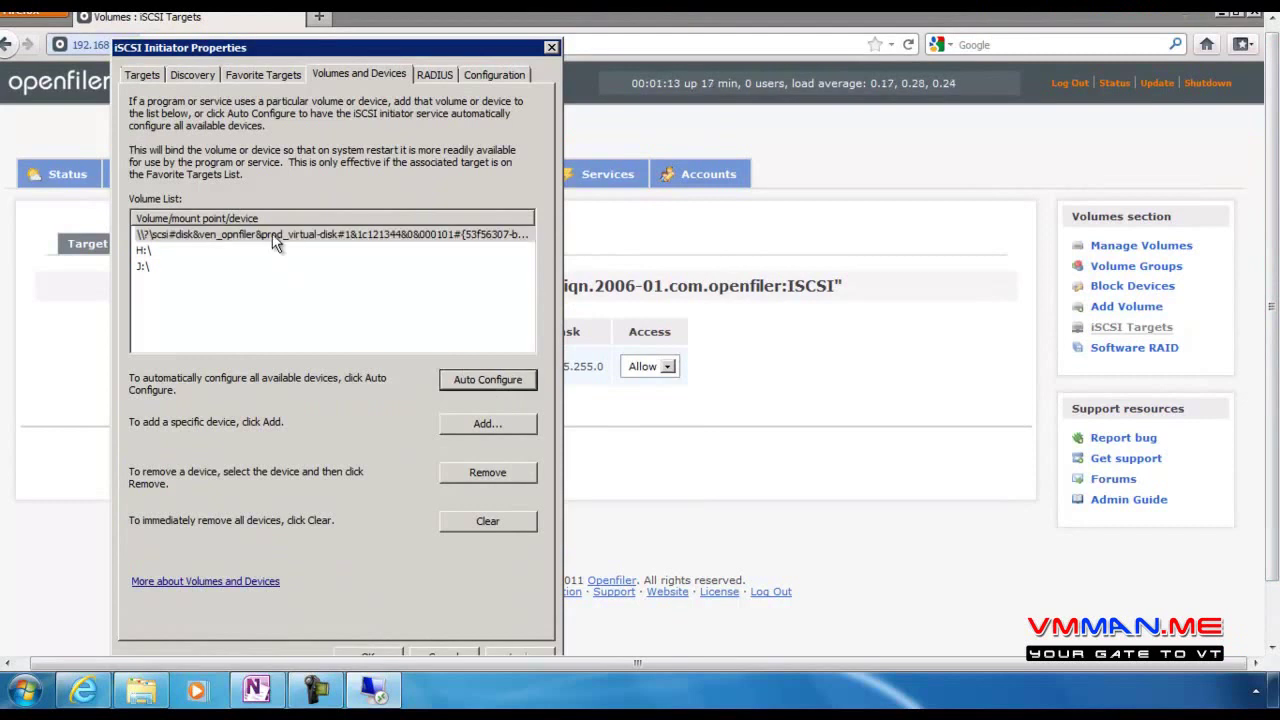
left_click(275, 238)
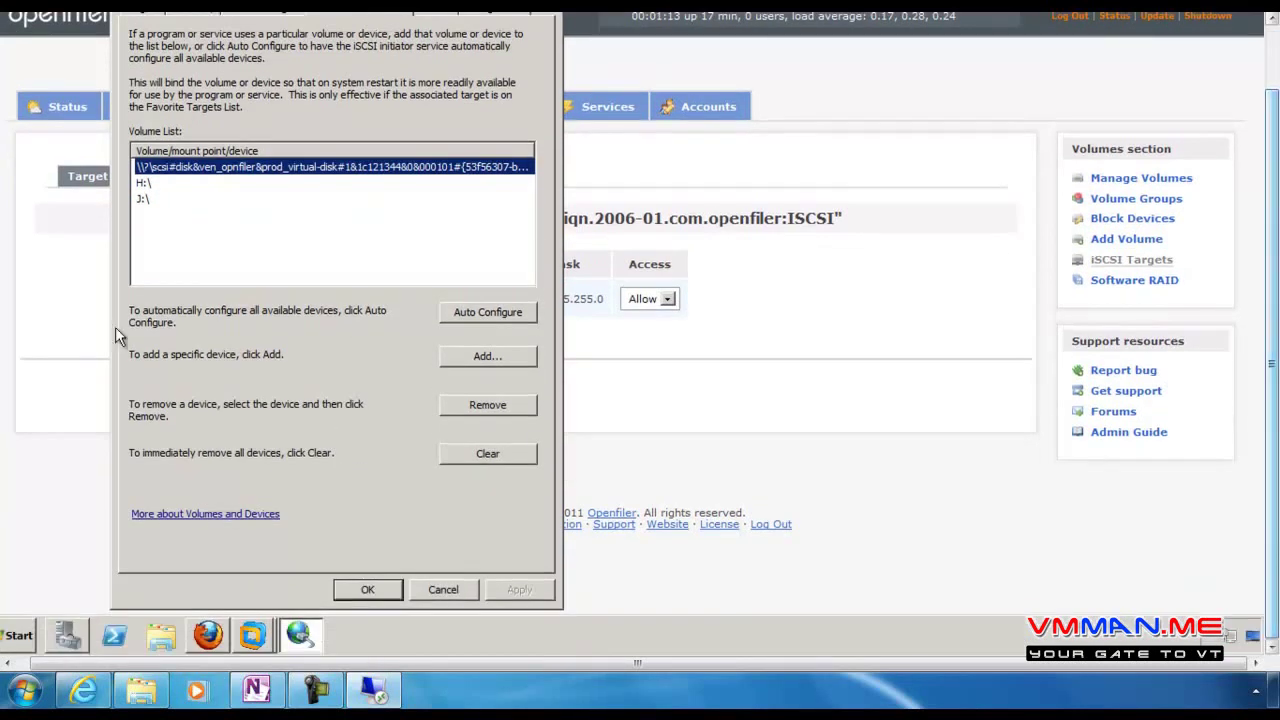
left_click(366, 590)
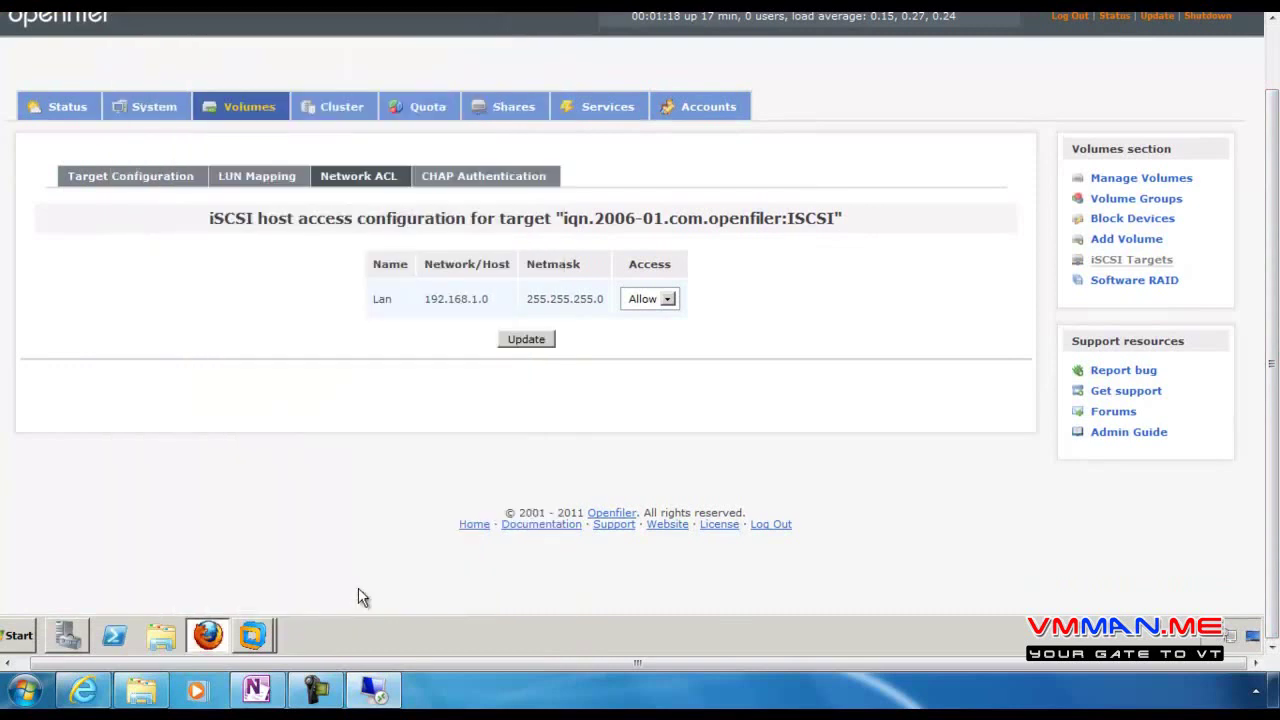
In Disk Management, bring the 29.66 GB Disk 3 online and initialize it
left_click(67, 640)
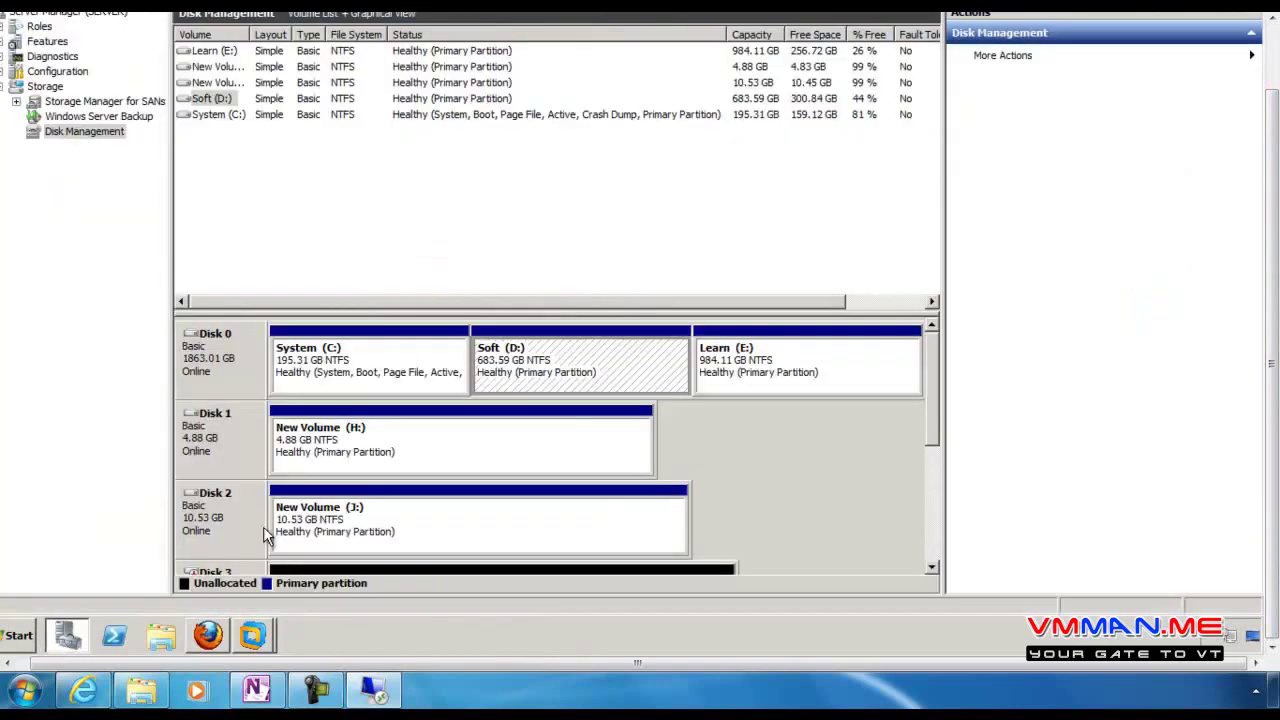
left_click_drag(929, 369, 931, 395)
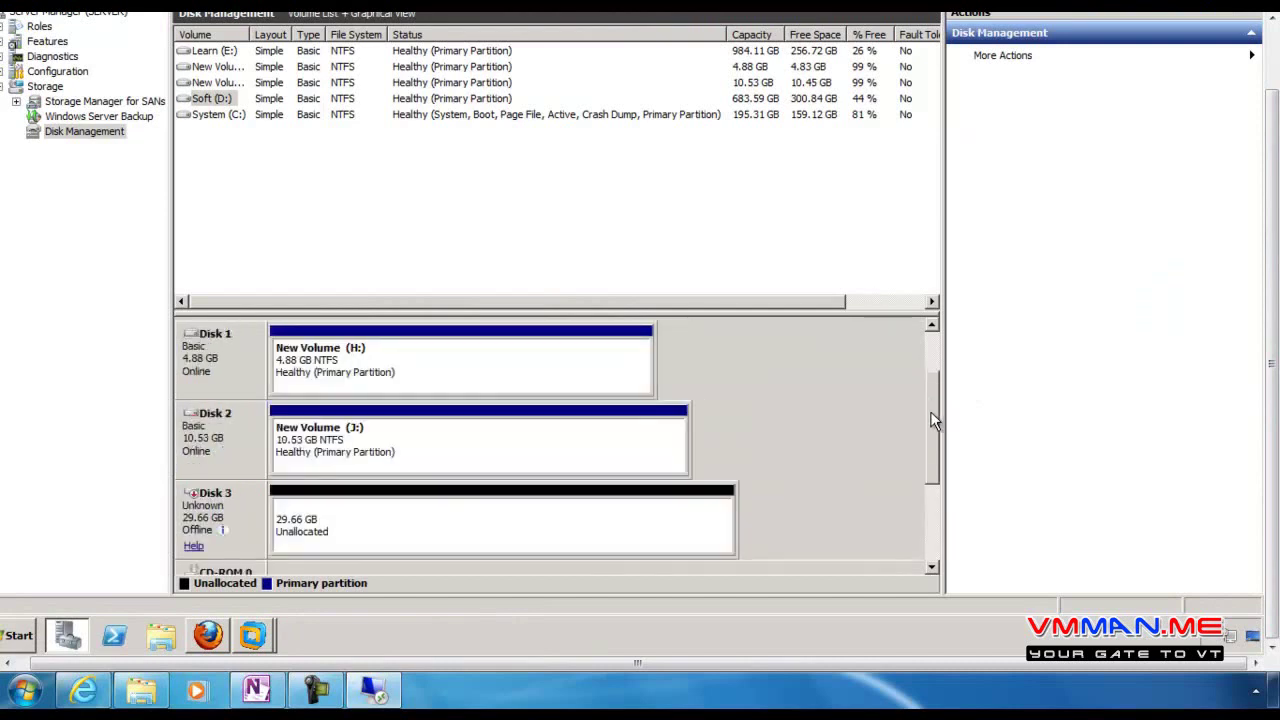
right_click(217, 523)
left_click(227, 525)
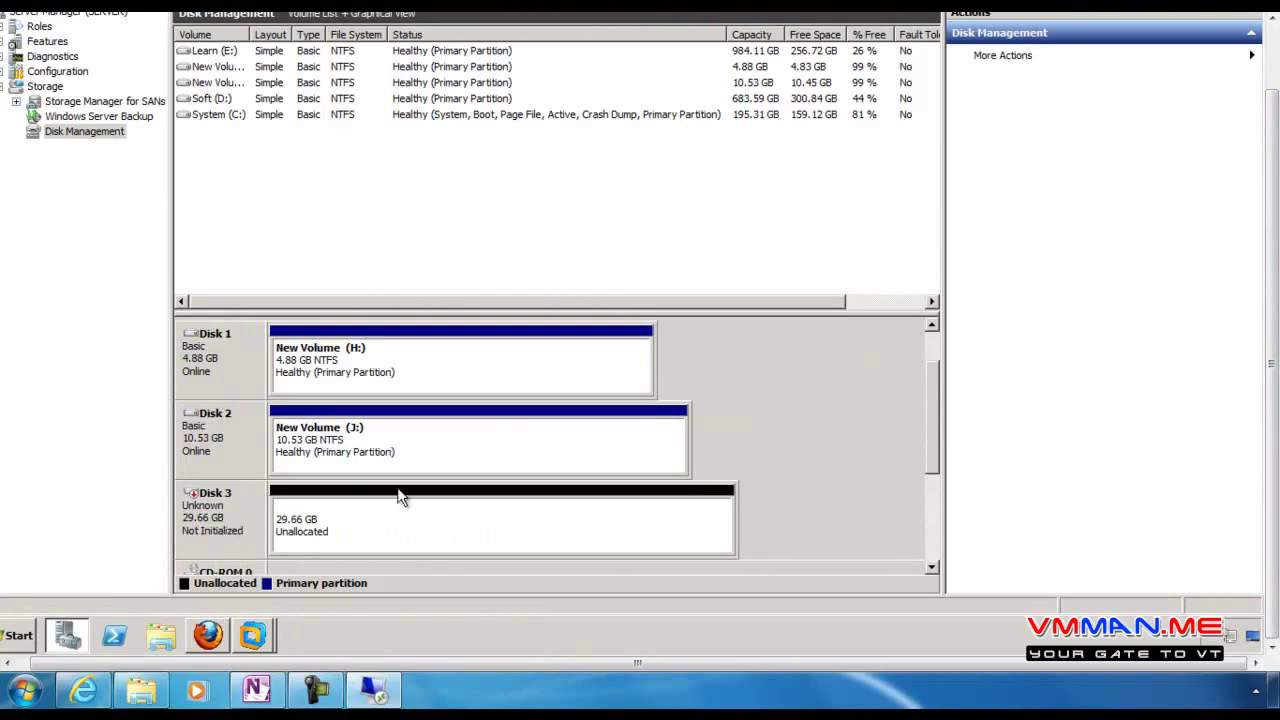
right_click(250, 530)
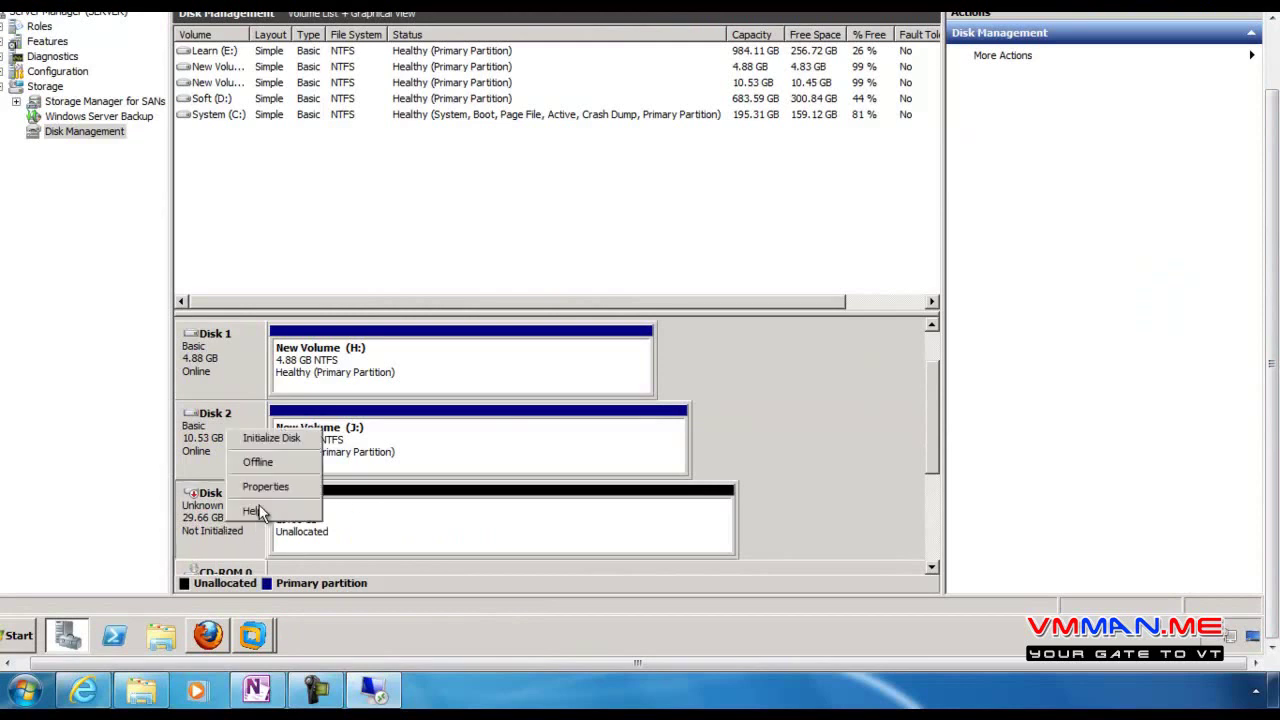
left_click(275, 441)
left_click(687, 389)
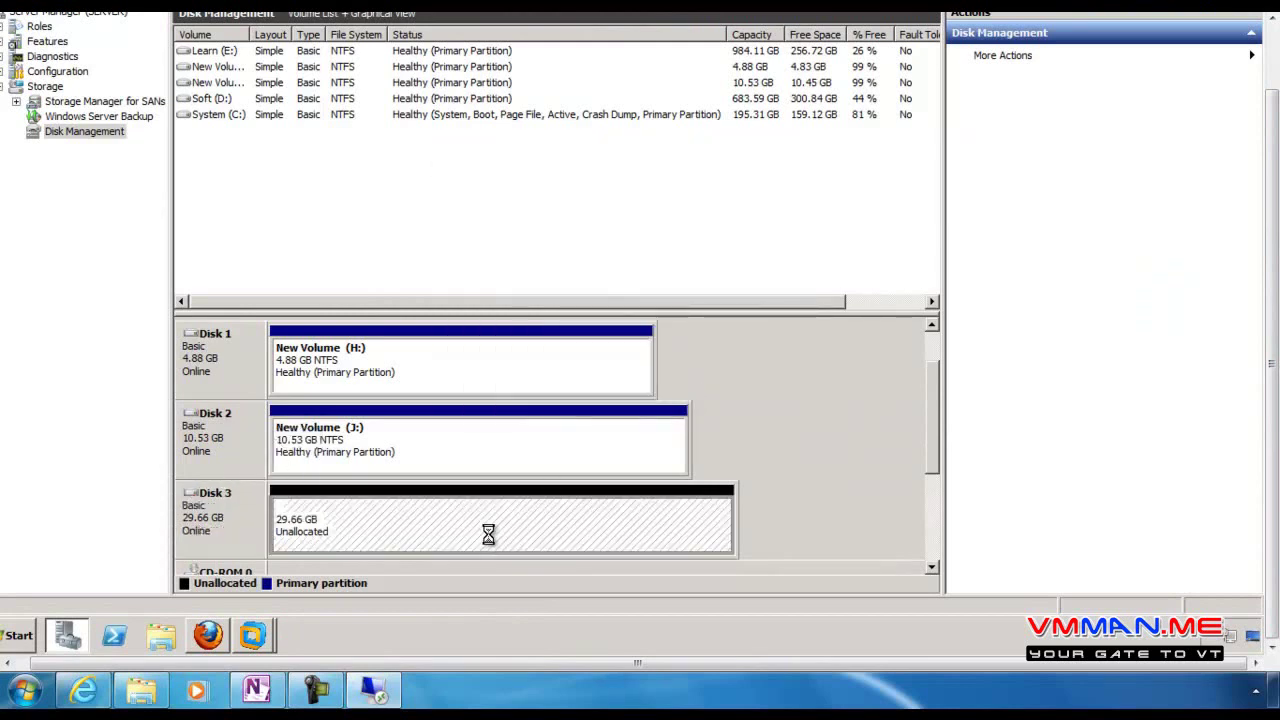
Create a full-size NTFS simple volume K: on Disk 3's unallocated space
right_click(488, 537)
left_click(564, 408)
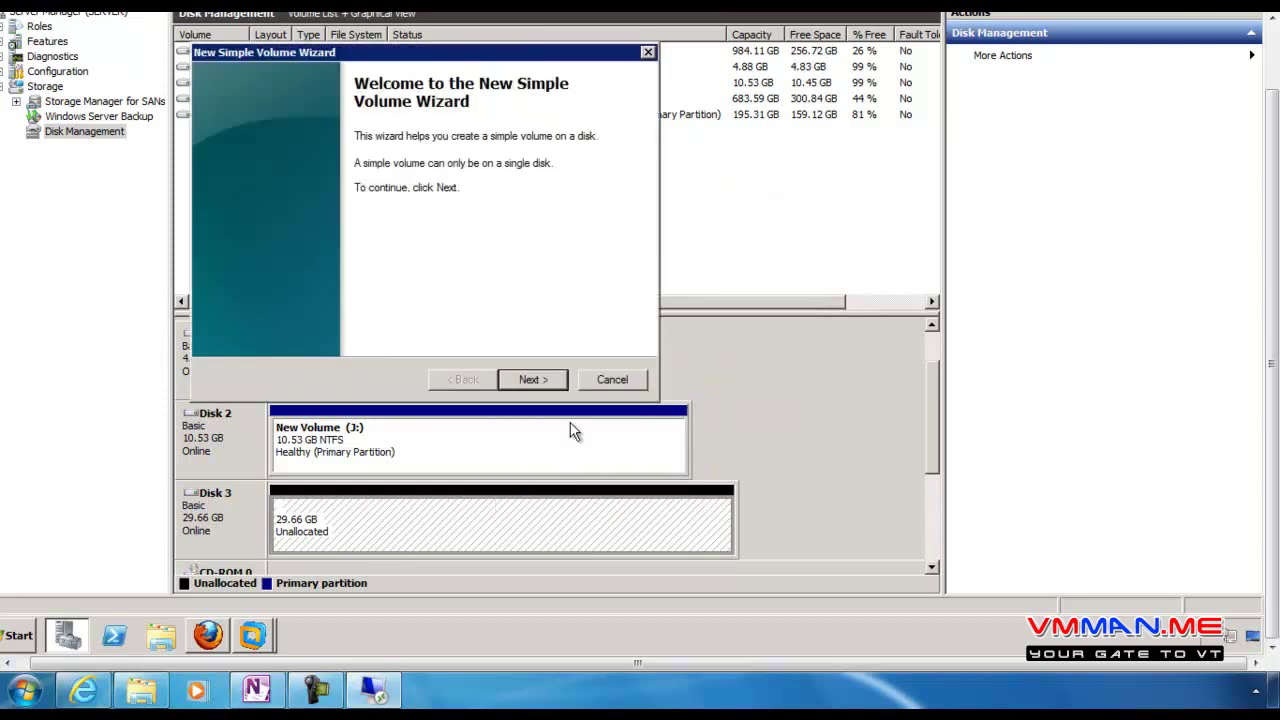
left_click(545, 380)
left_click(545, 380)
left_click(545, 380)
left_click(545, 380)
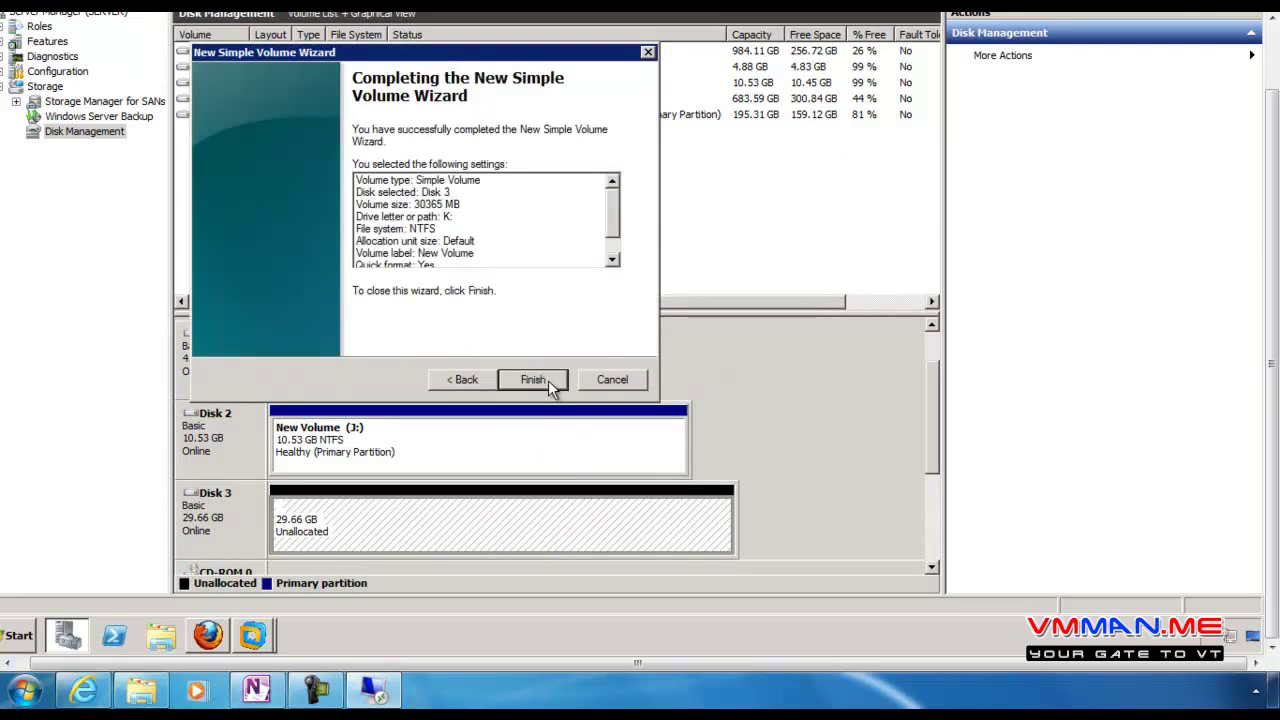
left_click(437, 385)
left_click(358, 298)
left_click(368, 300)
left_click(545, 380)
left_click(545, 380)
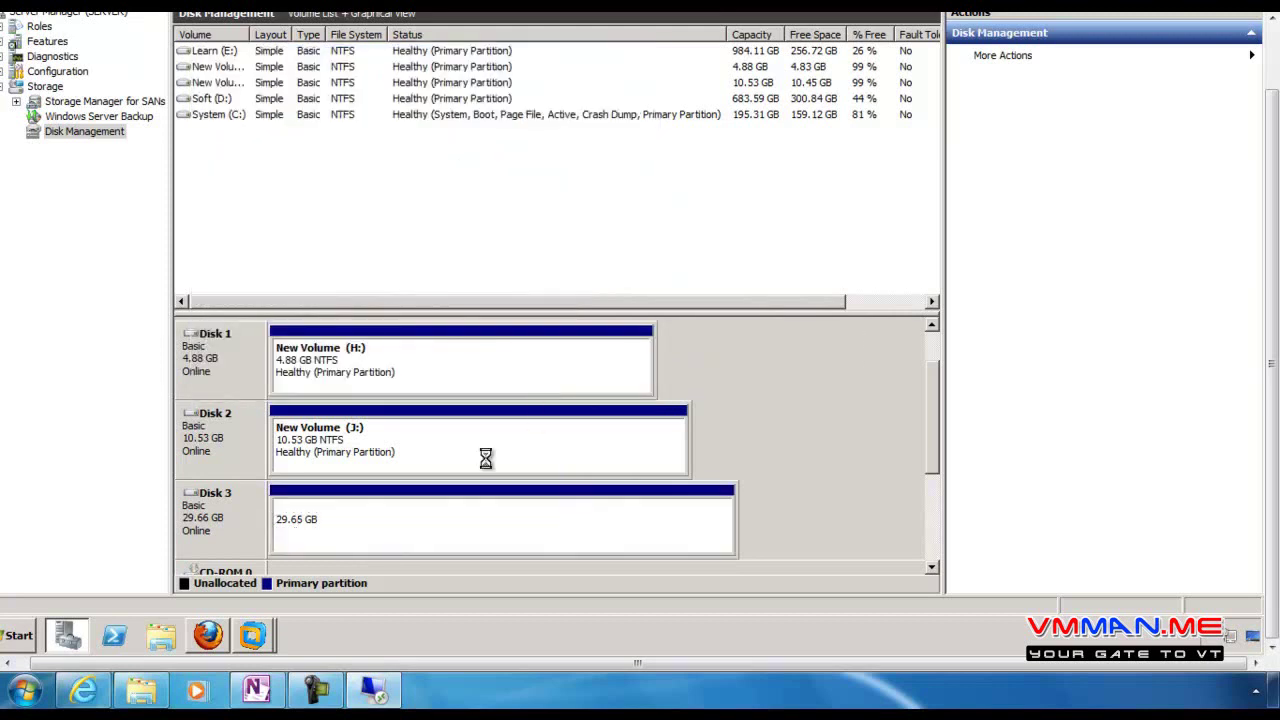
left_click(208, 635)
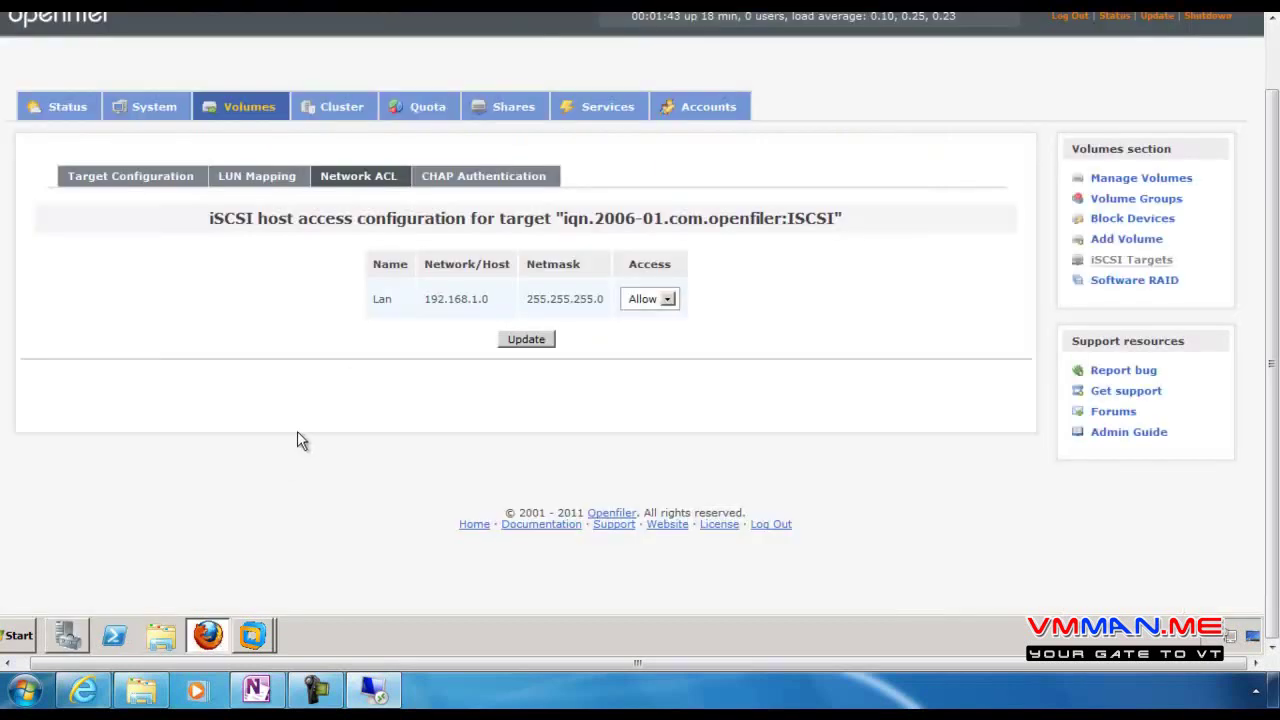
Show Openfiler's System section, then bring up the OneNote Lab page of NAS, NFS and iSCSI tasks
scroll(155, 372, "up", 2)
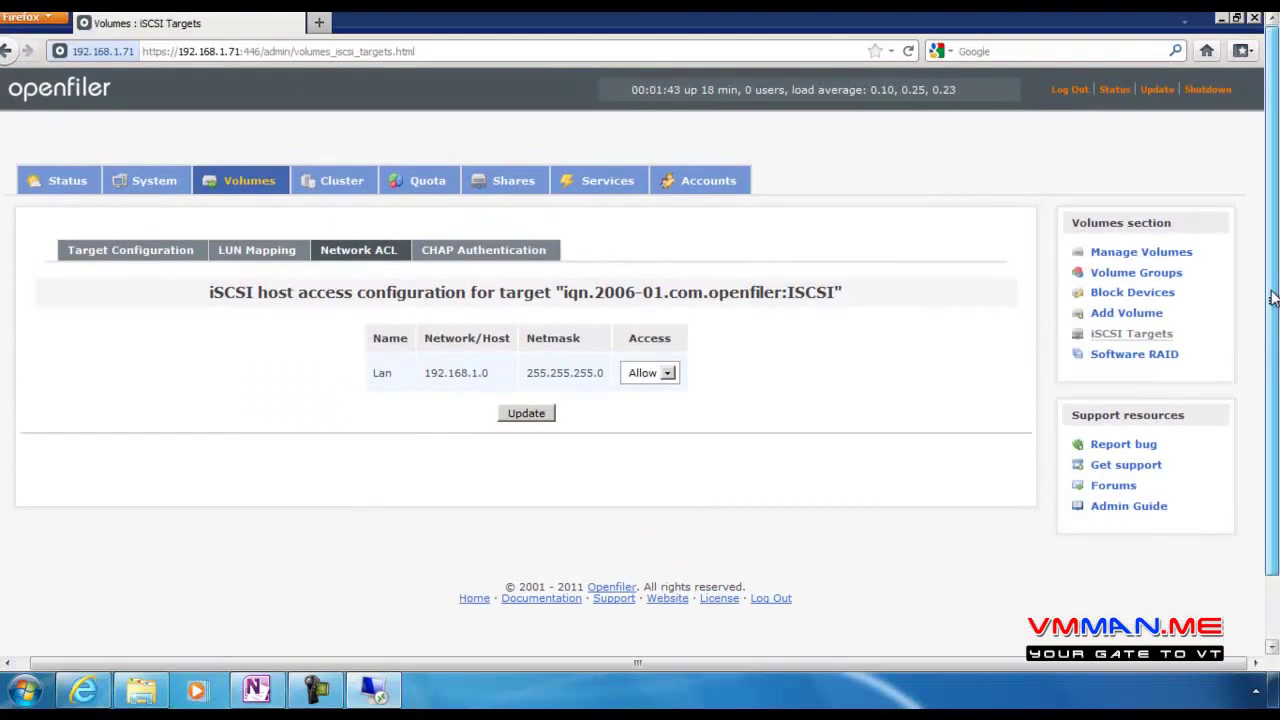
left_click(145, 183)
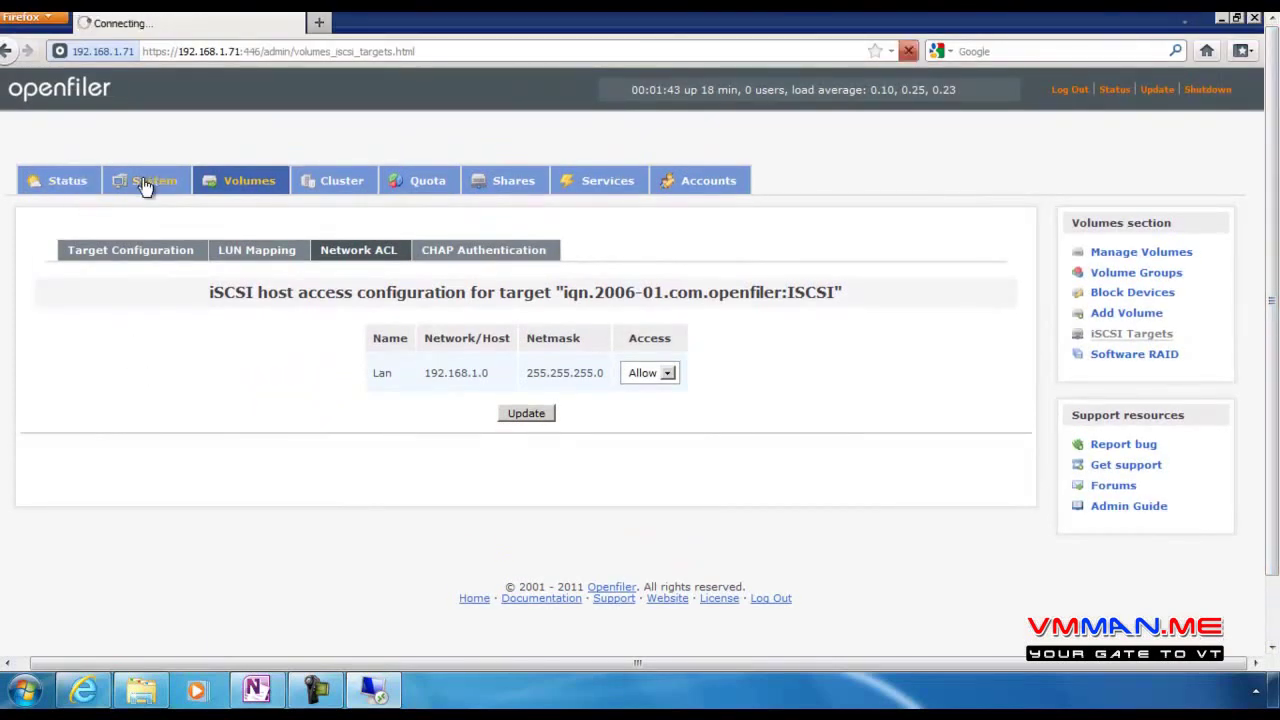
left_click(256, 690)
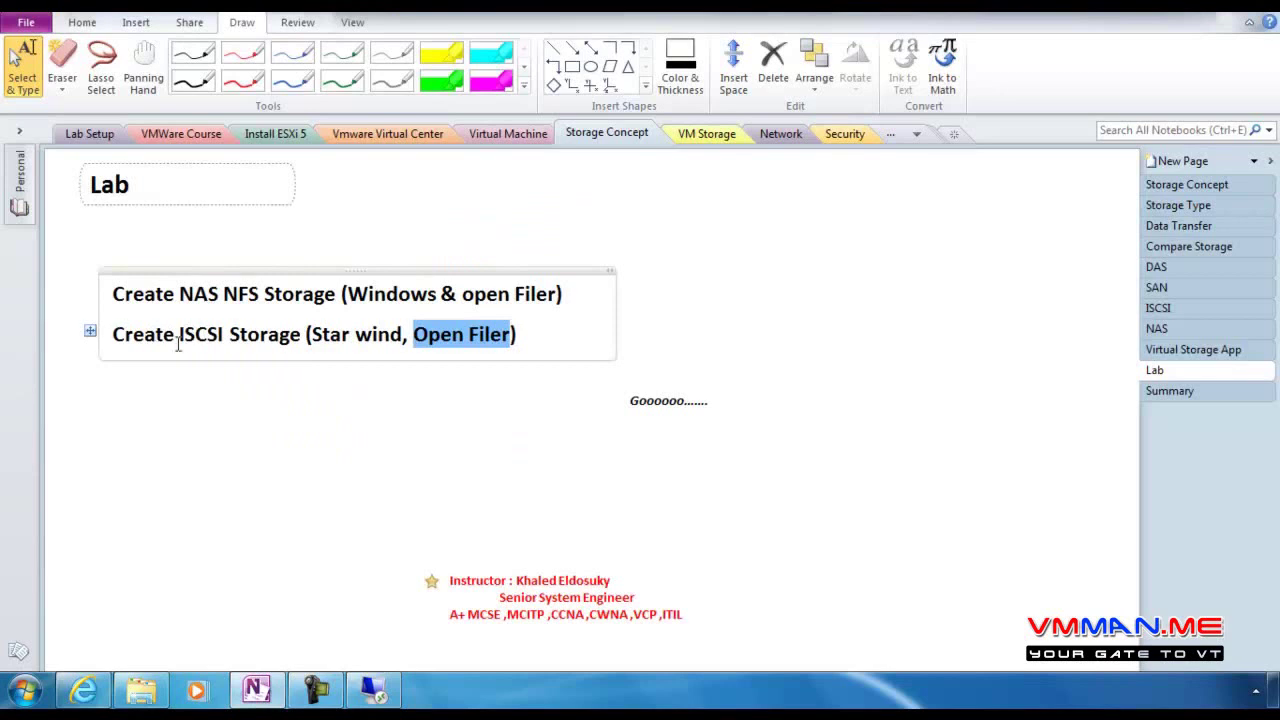
left_click_drag(313, 326, 505, 338)
left_click_drag(350, 294, 437, 295)
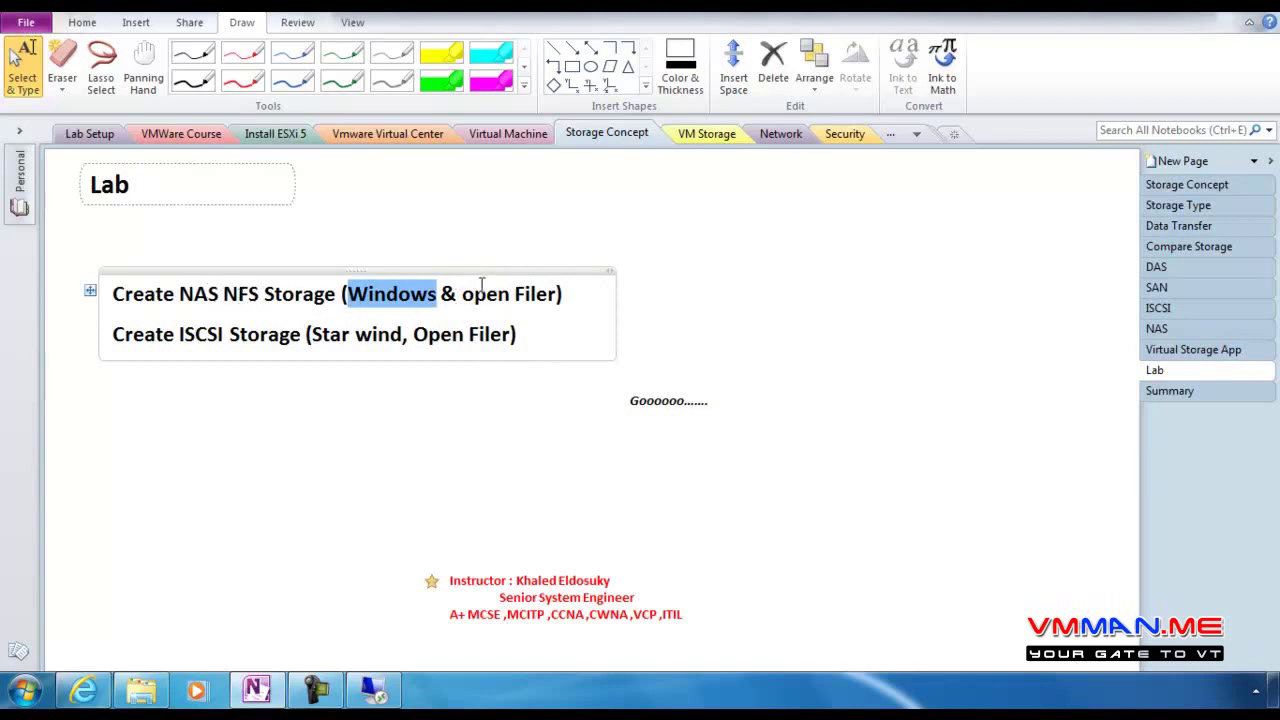
left_click_drag(459, 295, 558, 298)
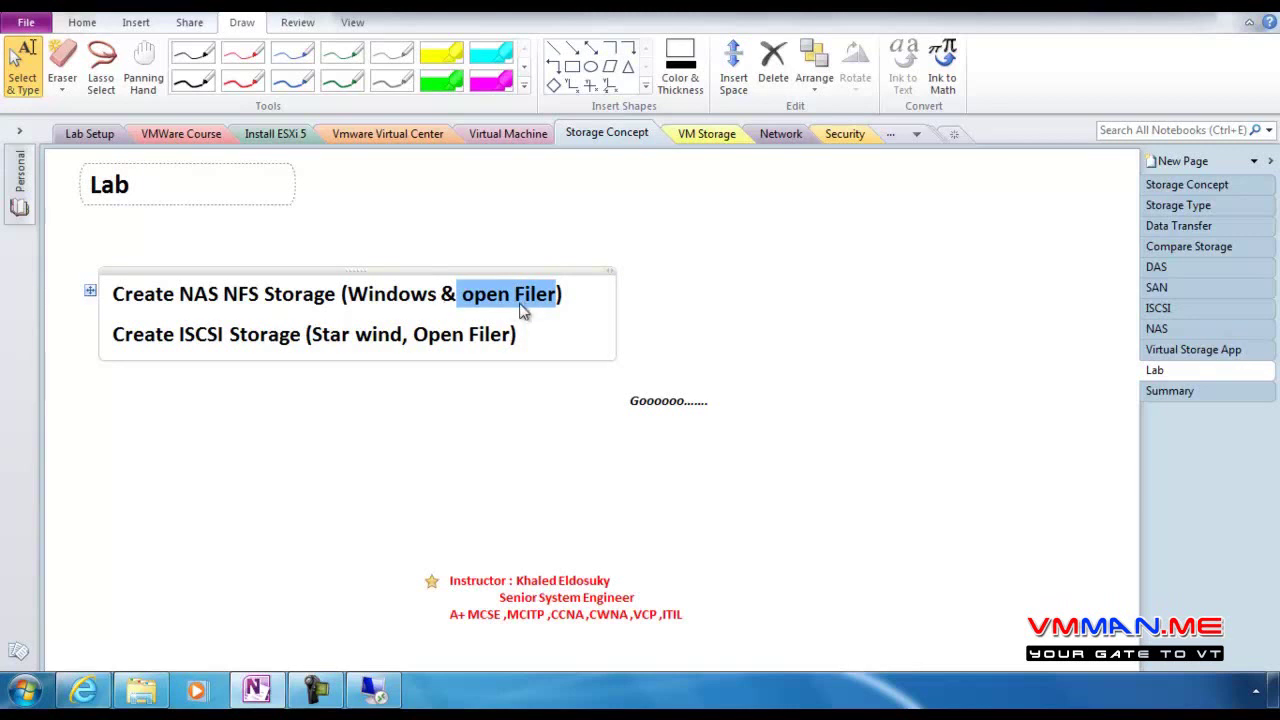
double_click(245, 296)
left_click(320, 402)
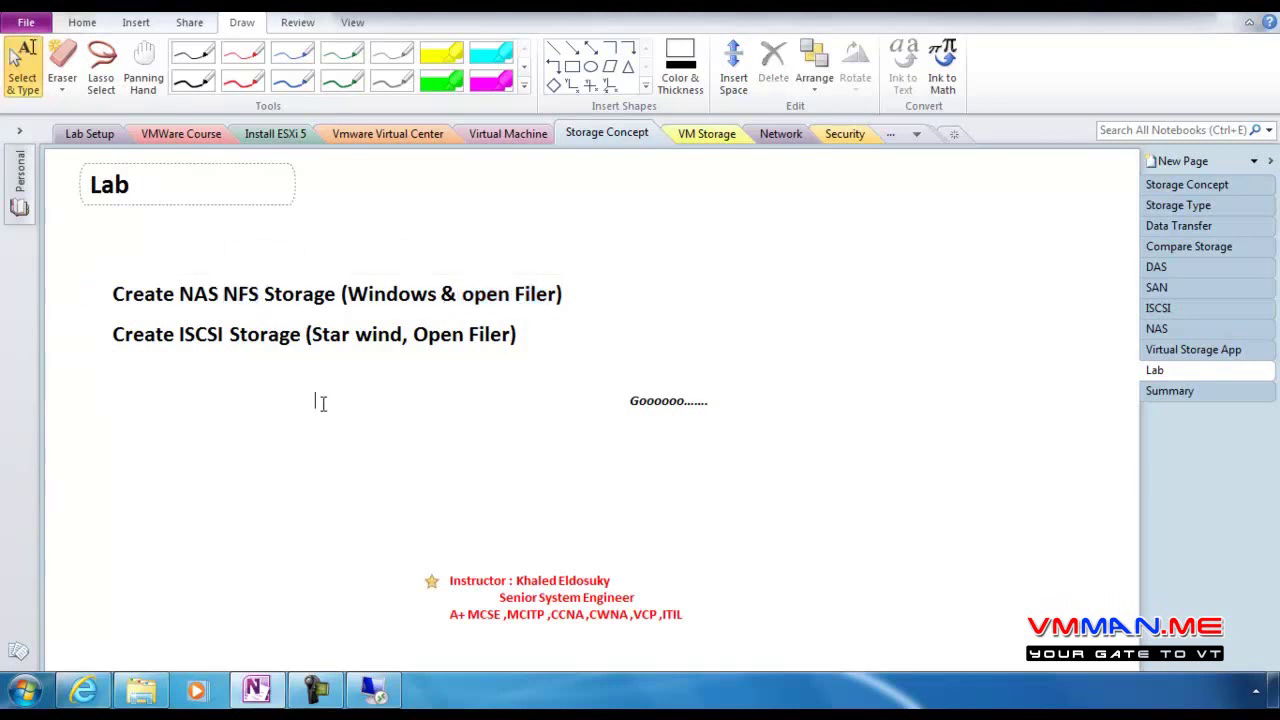
In Firefox, go to Openfiler's Volumes section and start adding a volume to hdgroup
left_click(374, 688)
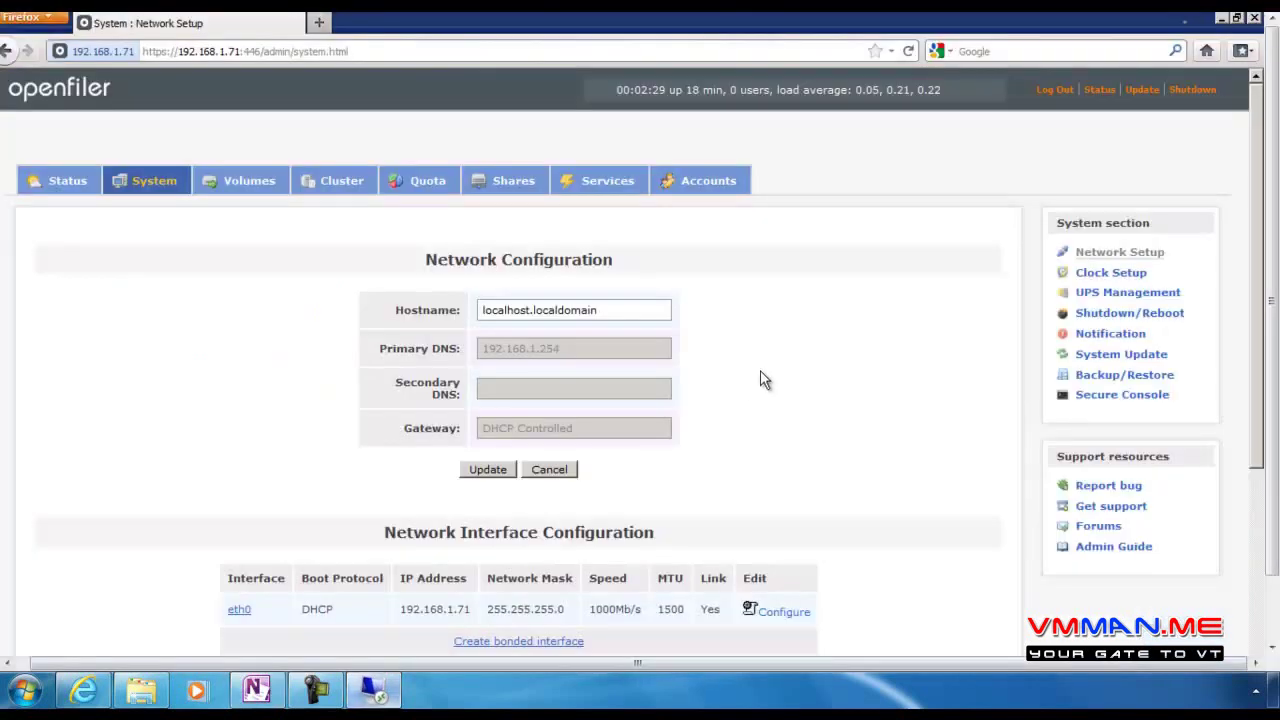
left_click(249, 189)
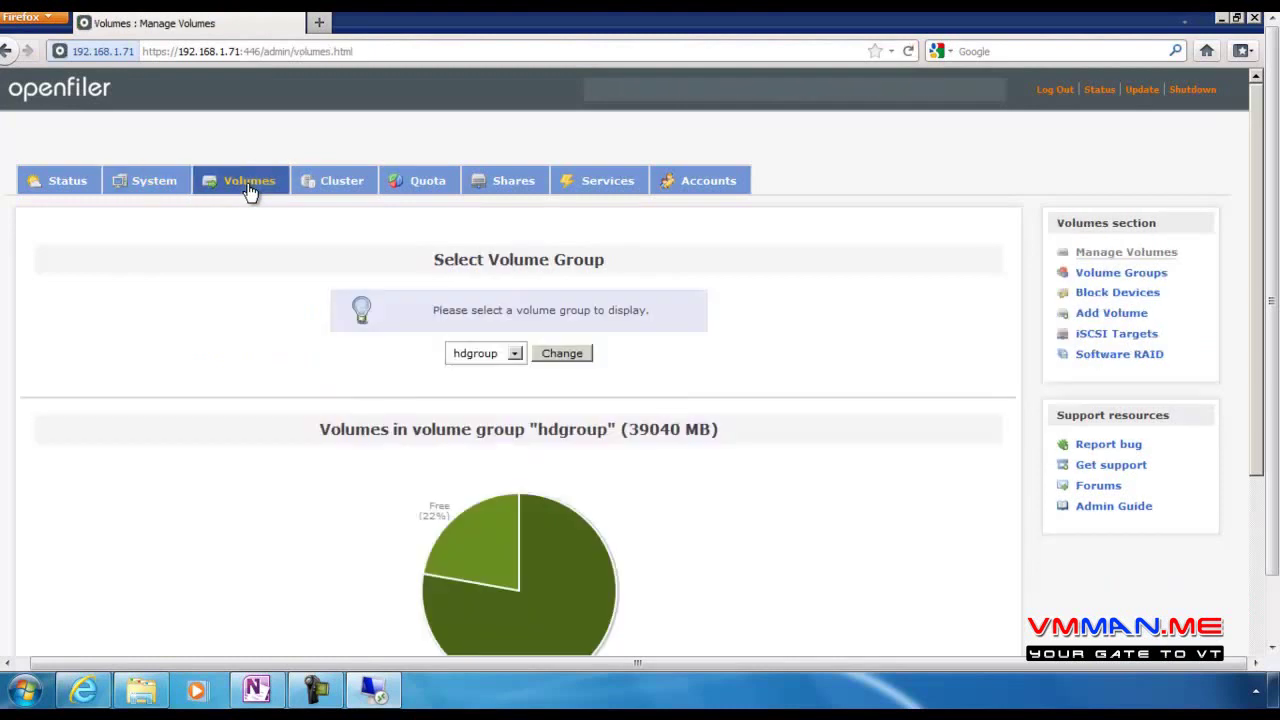
scroll(263, 334, "down", 5)
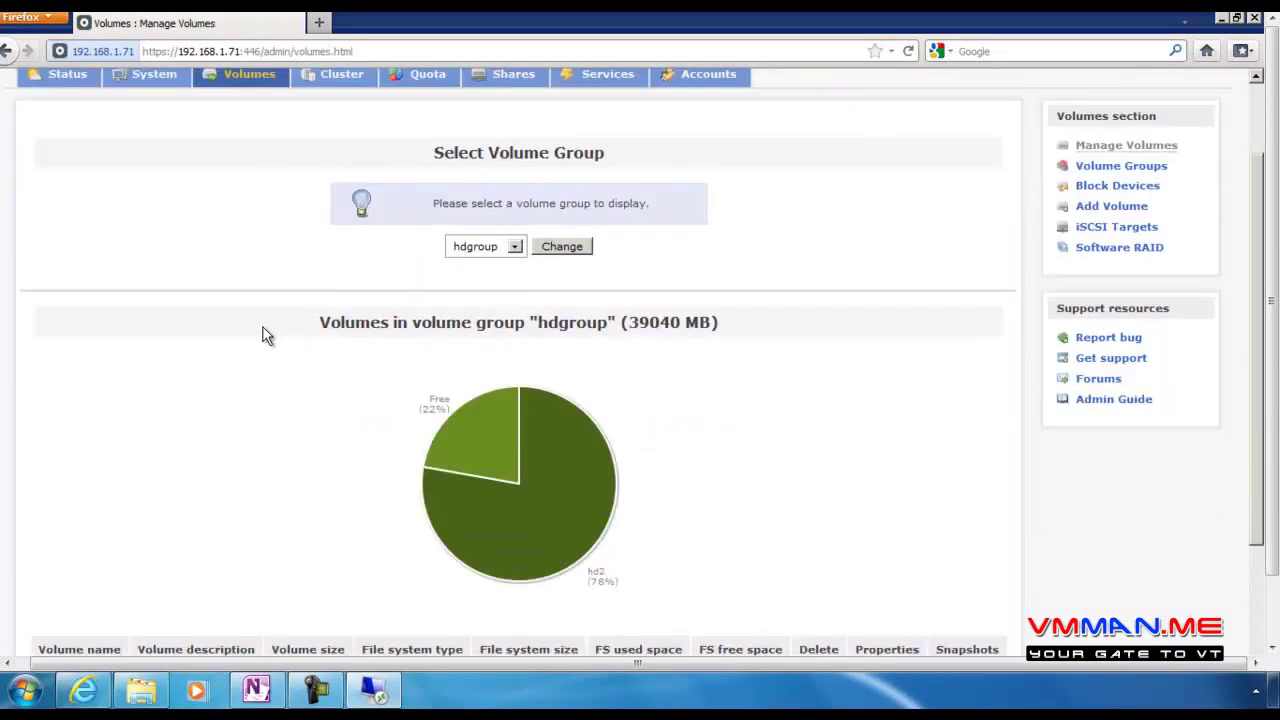
scroll(263, 334, "up", 5)
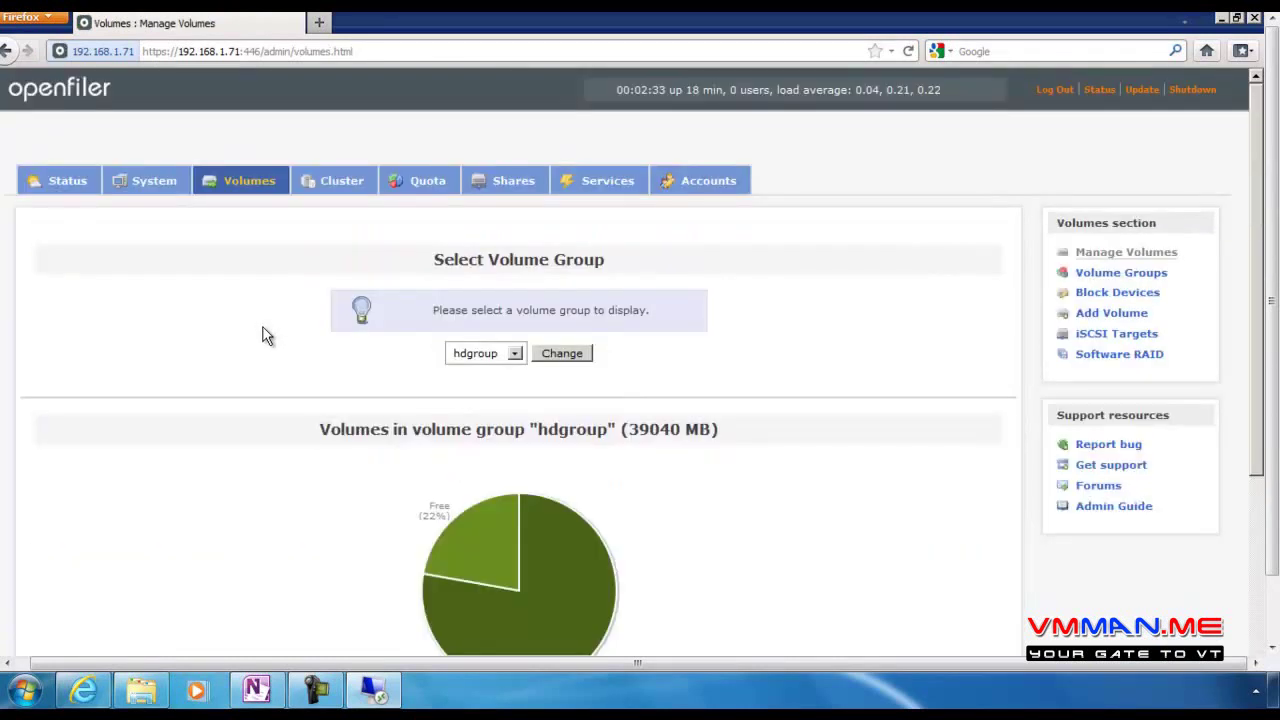
left_click(1106, 314)
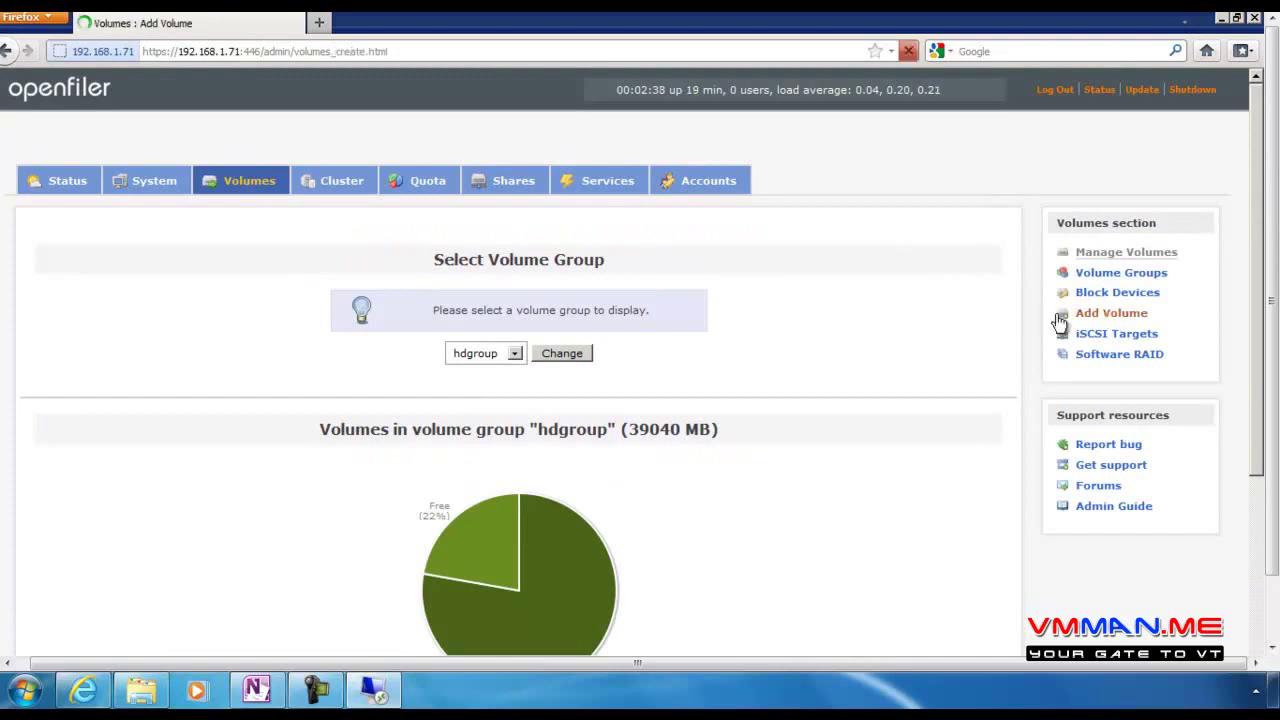
Create a 5066 MB XFS volume named 'NAS'
scroll(645, 344, "down", 5)
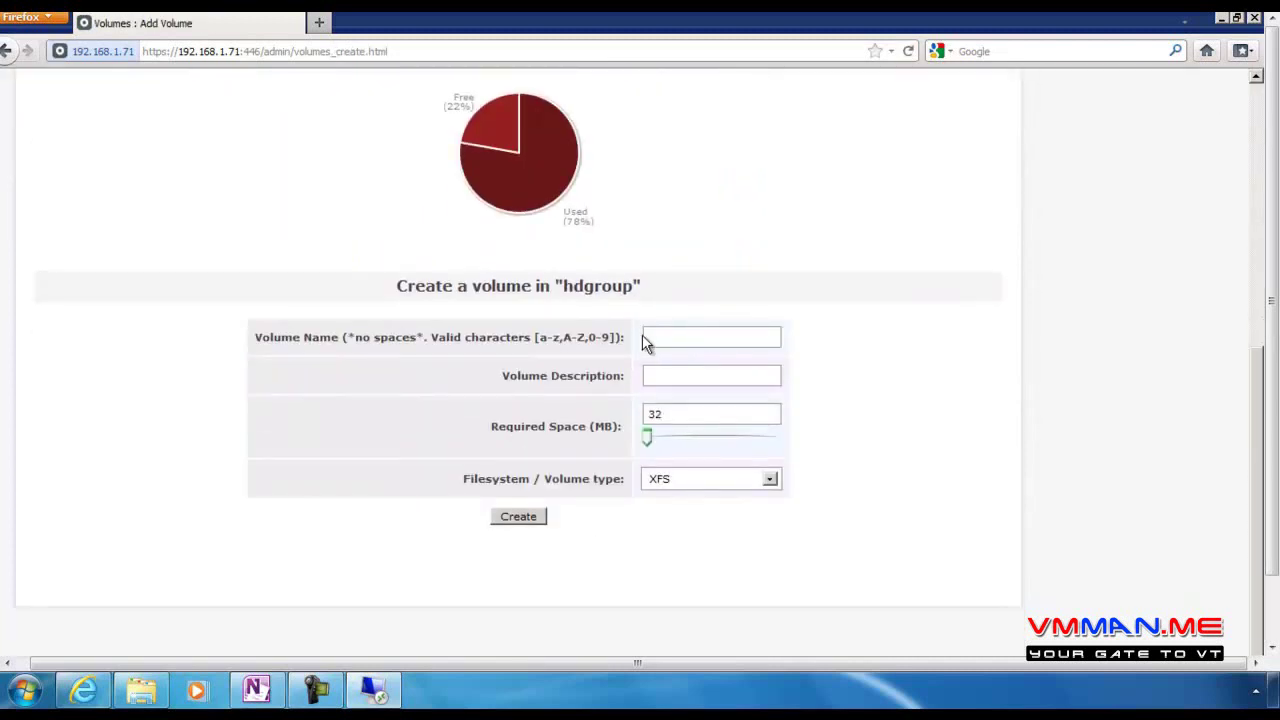
scroll(645, 344, "up", 4)
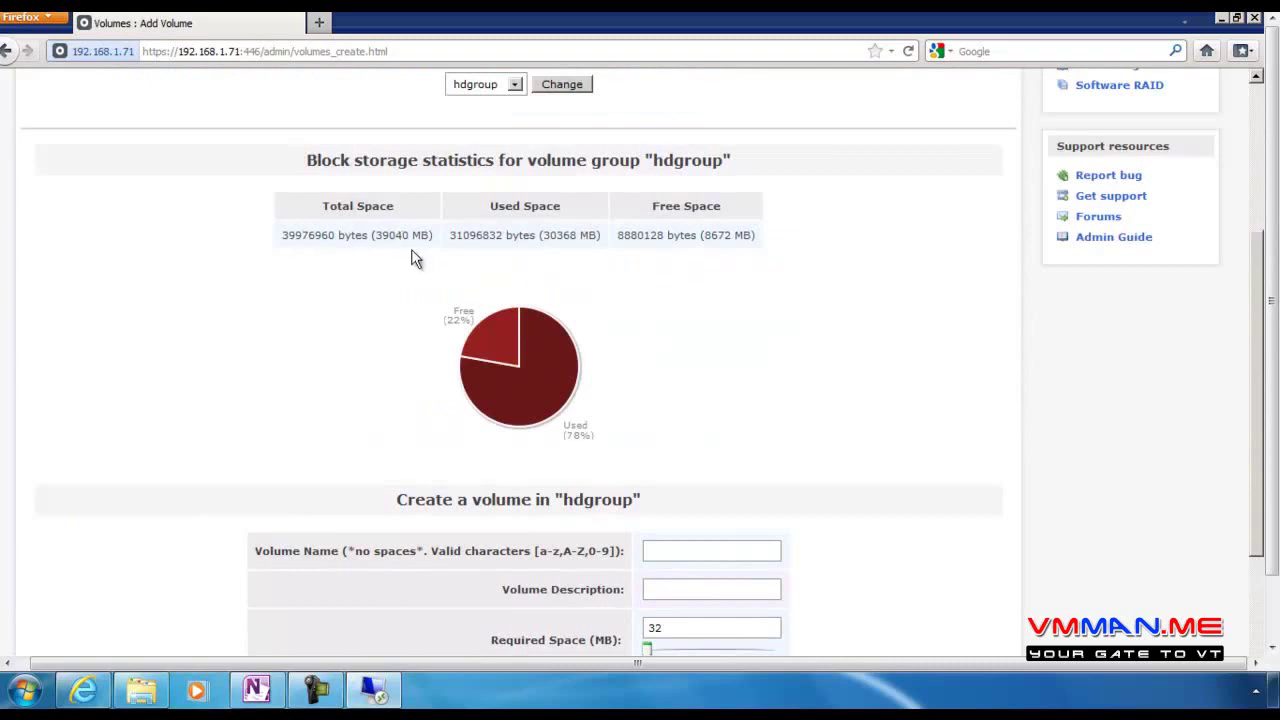
scroll(370, 248, "down", 4)
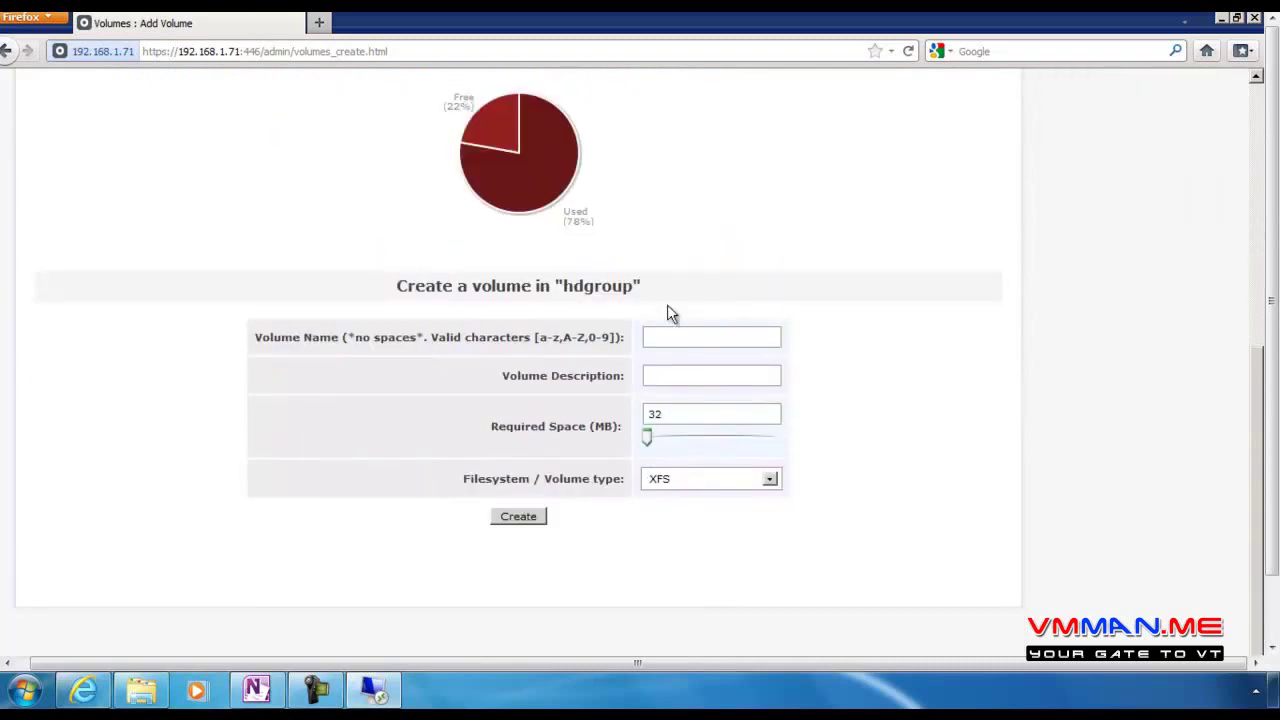
scroll(489, 291, "up", 4)
scroll(468, 270, "up", 2)
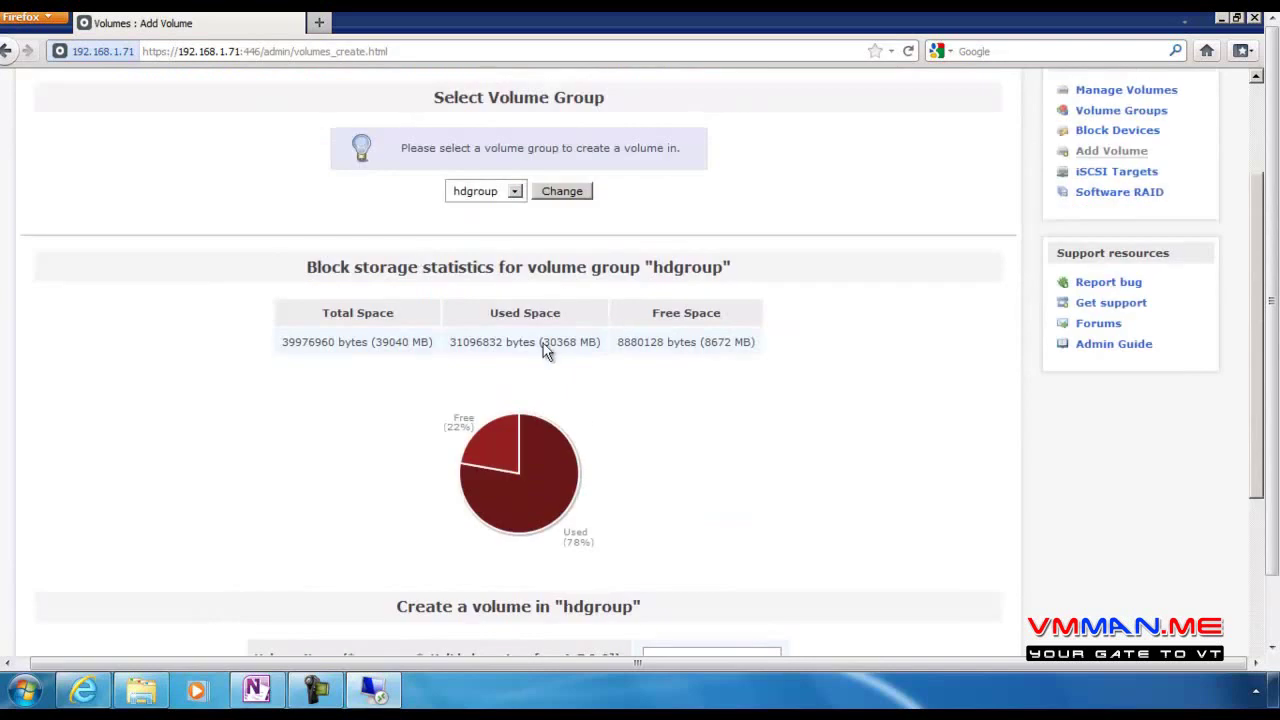
scroll(489, 360, "down", 4)
scroll(489, 360, "down", 2)
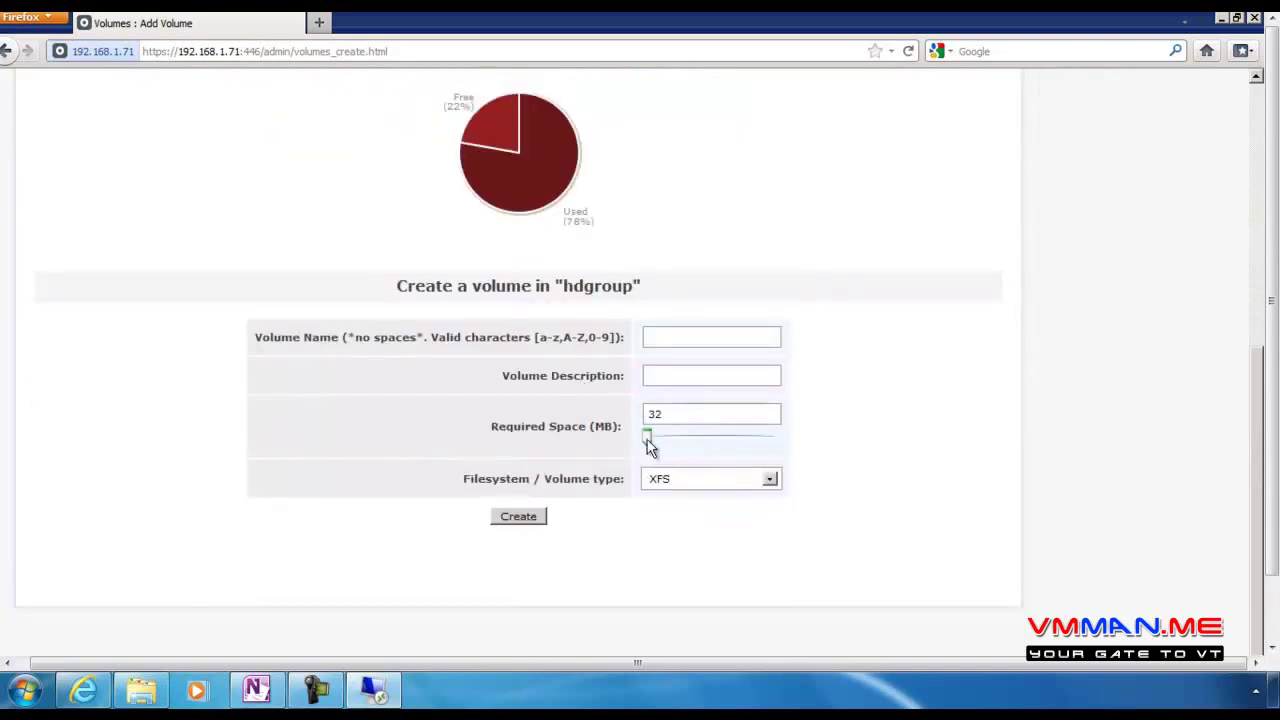
left_click_drag(648, 437, 722, 438)
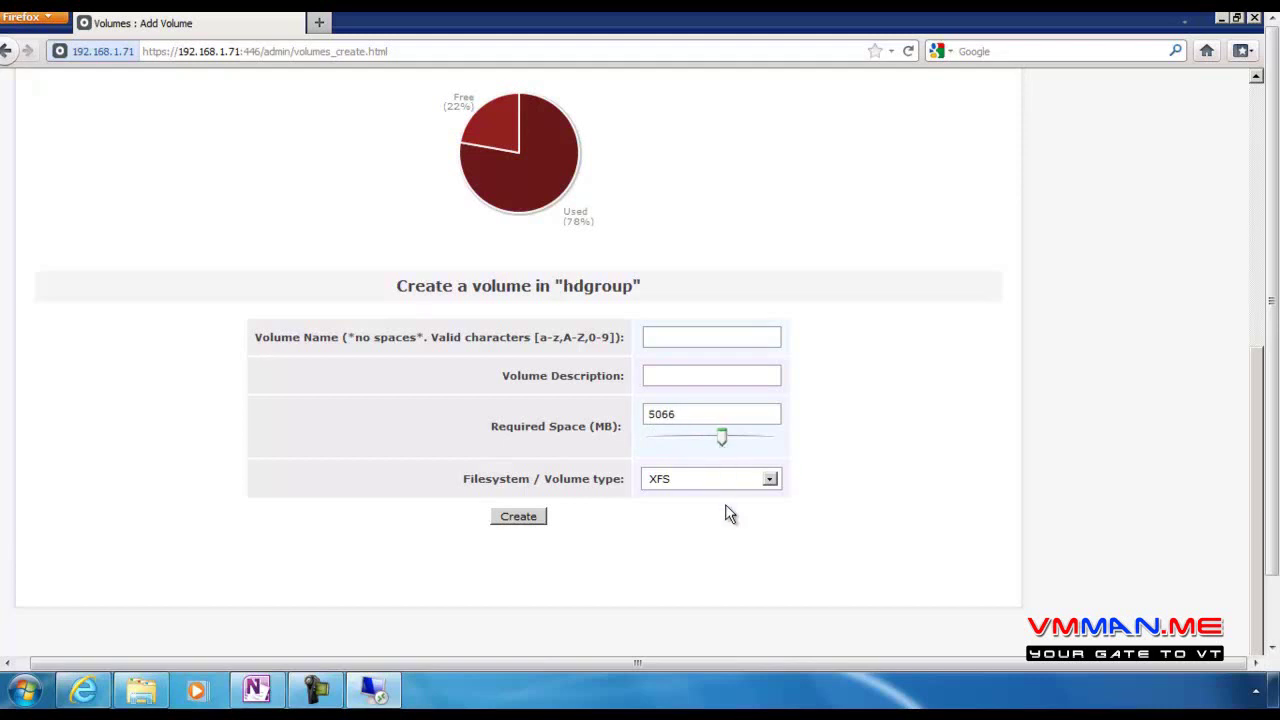
left_click(667, 340)
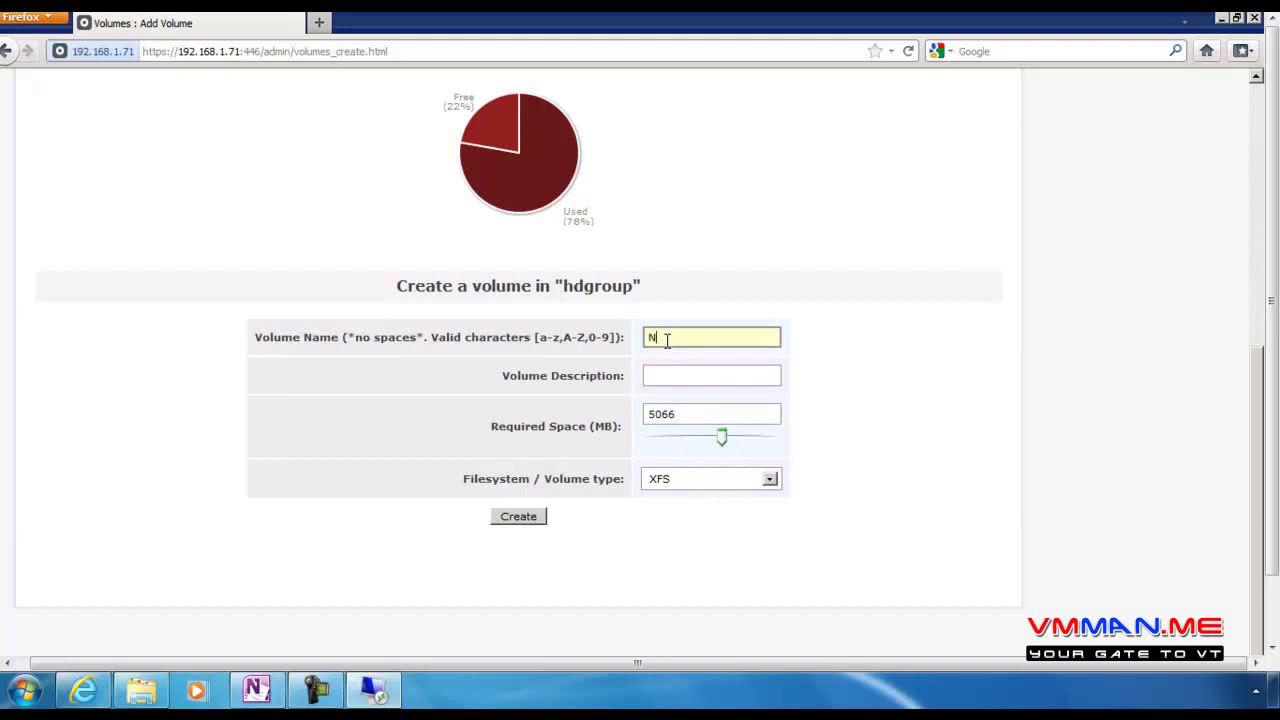
type("NAS")
scroll(470, 300, "up", 5)
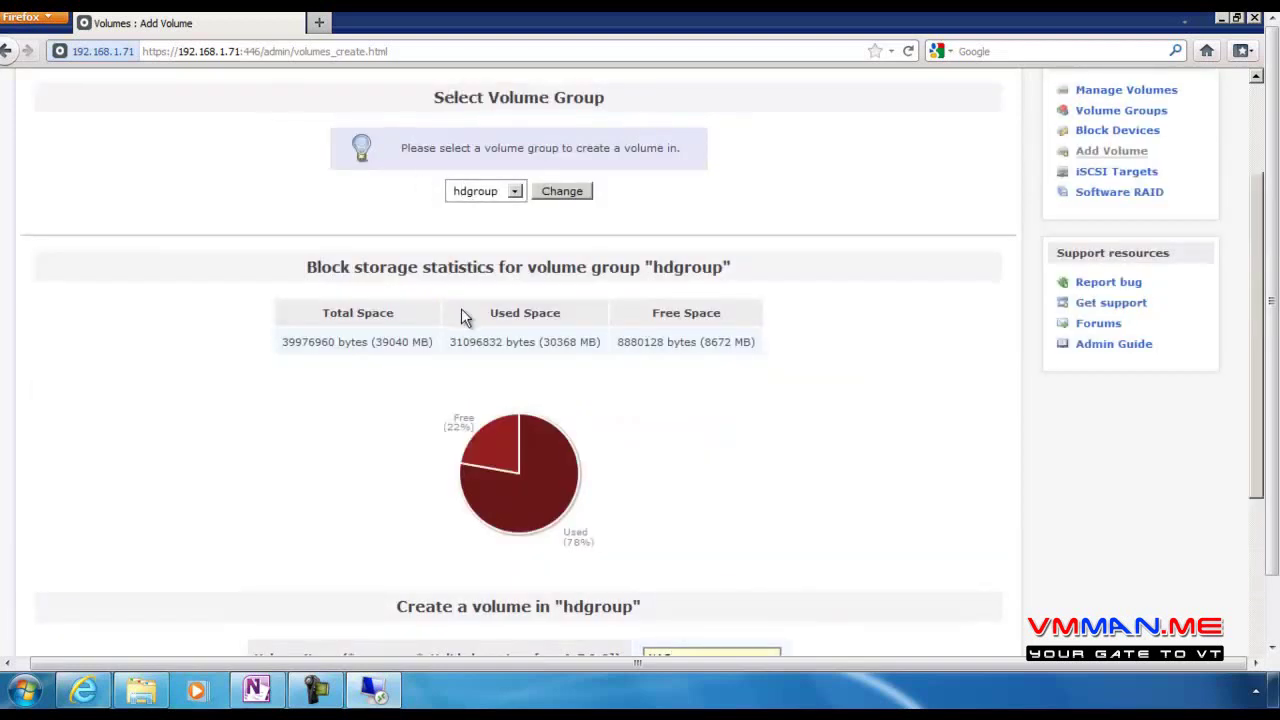
scroll(461, 308, "down", 5)
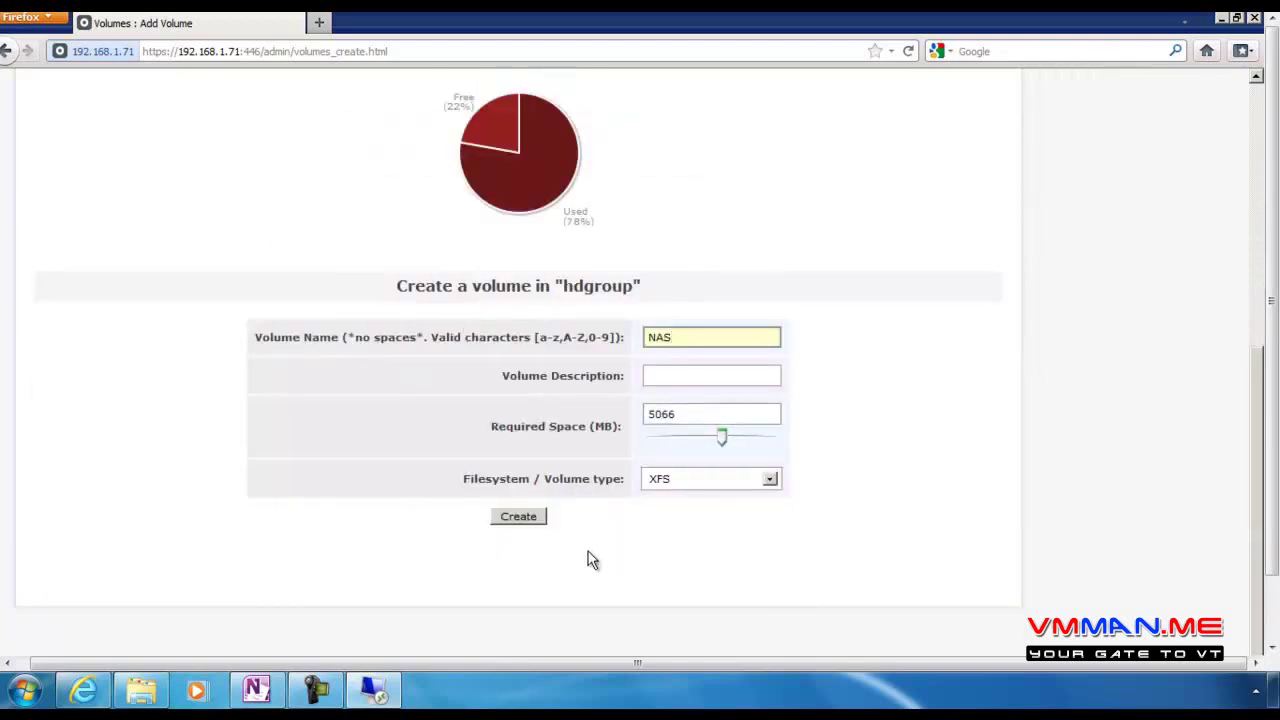
left_click(528, 519)
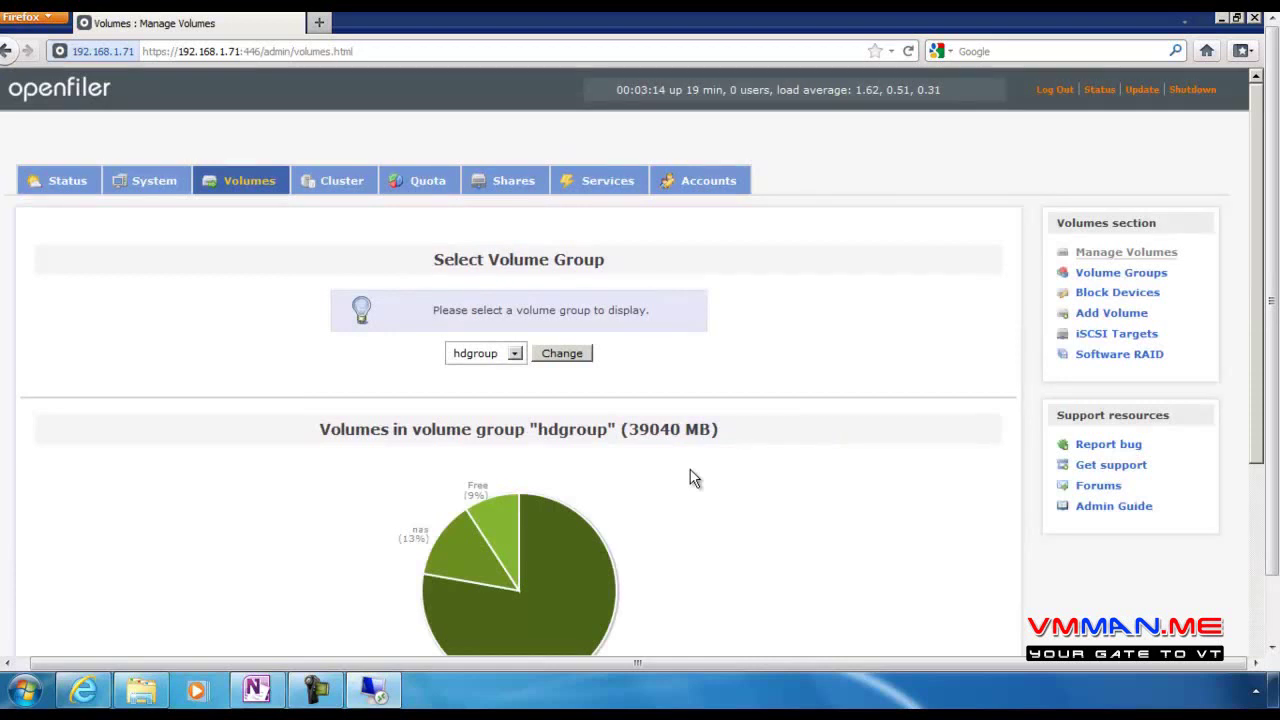
Scroll the Manage Volumes table to check the 5088 MB XFS nas volume beside hd2
scroll(693, 477, "down", 5)
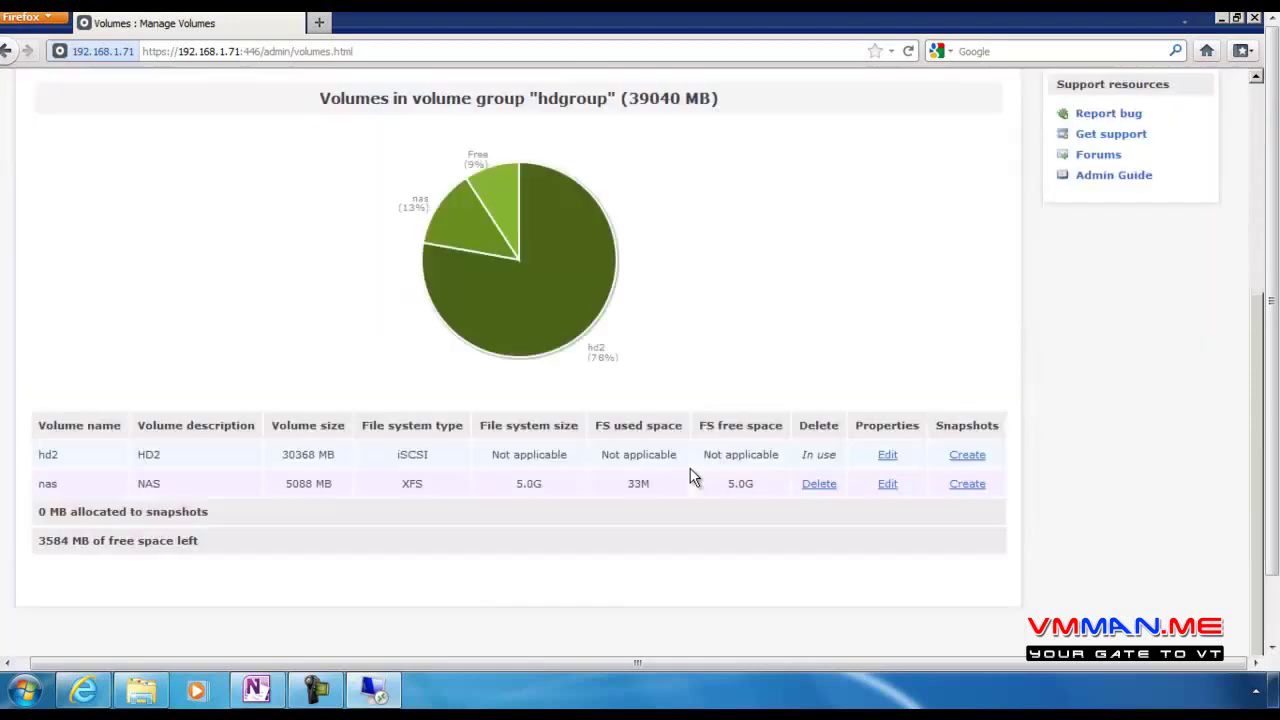
scroll(650, 320, "up", 5)
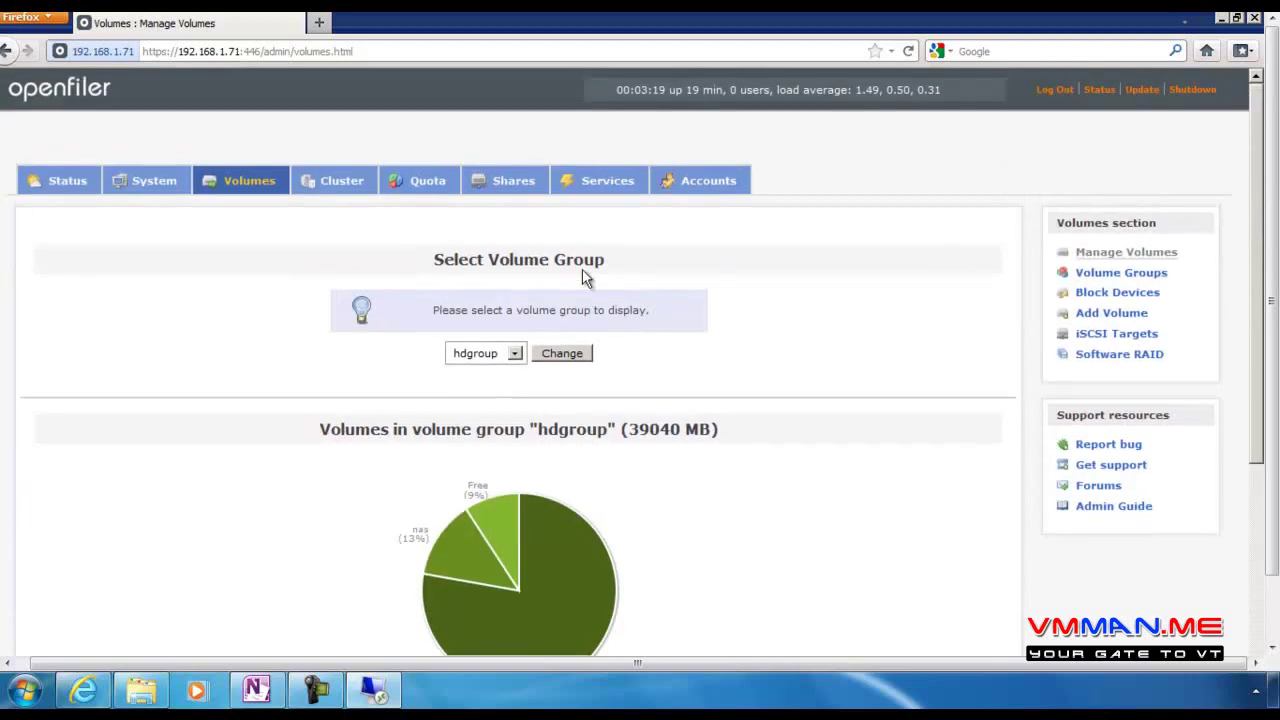
Enable NFS Server at boot, start it, and go to the Shares list
left_click(615, 185)
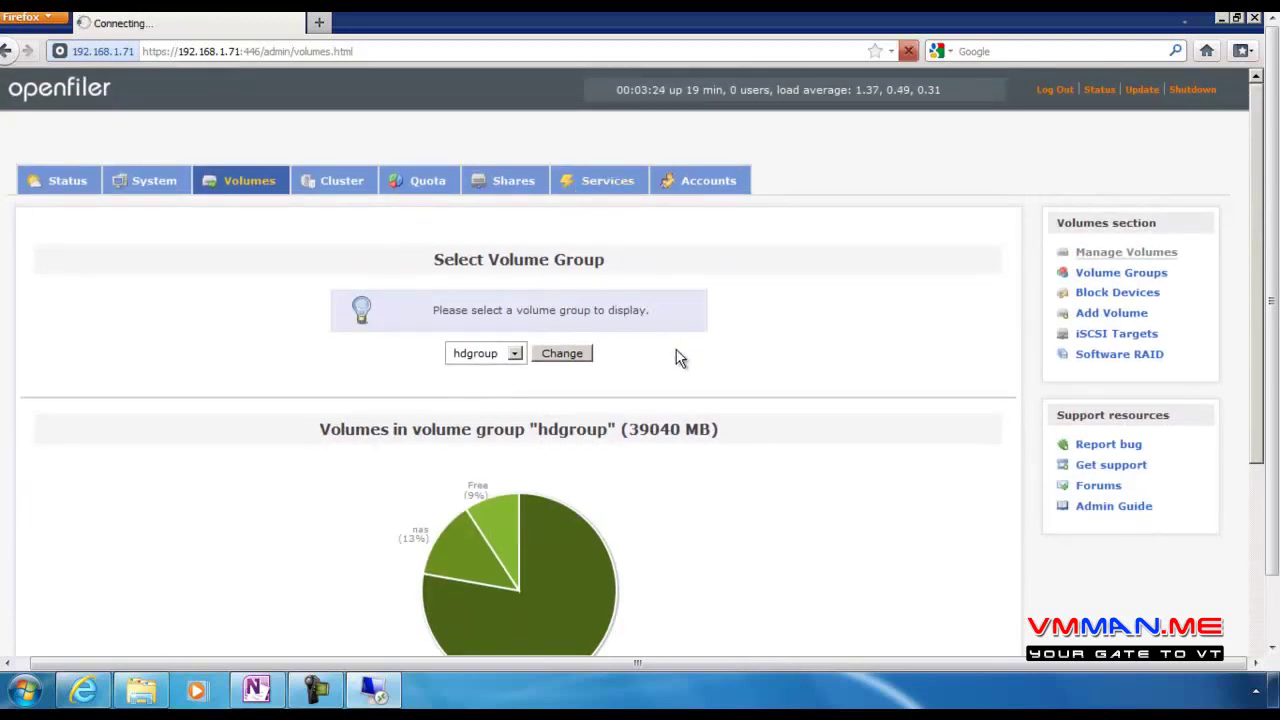
scroll(676, 351, "down", 2)
scroll(678, 355, "down", 3)
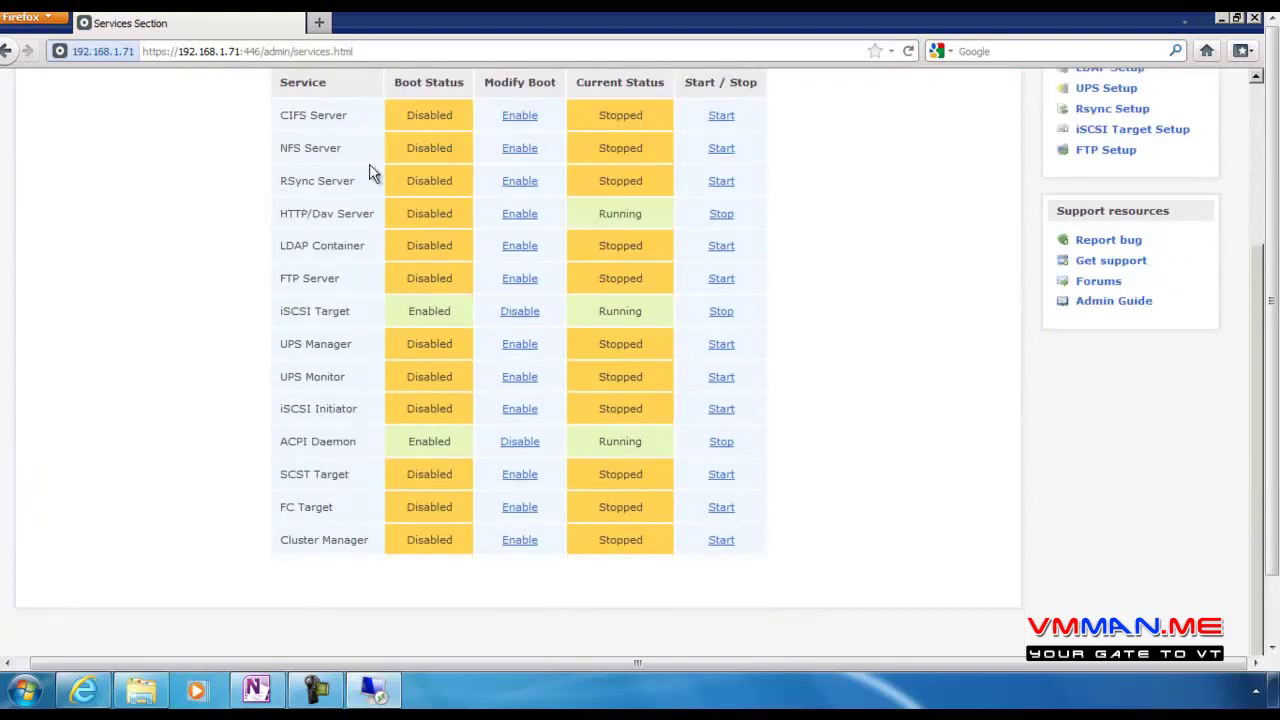
left_click(520, 148)
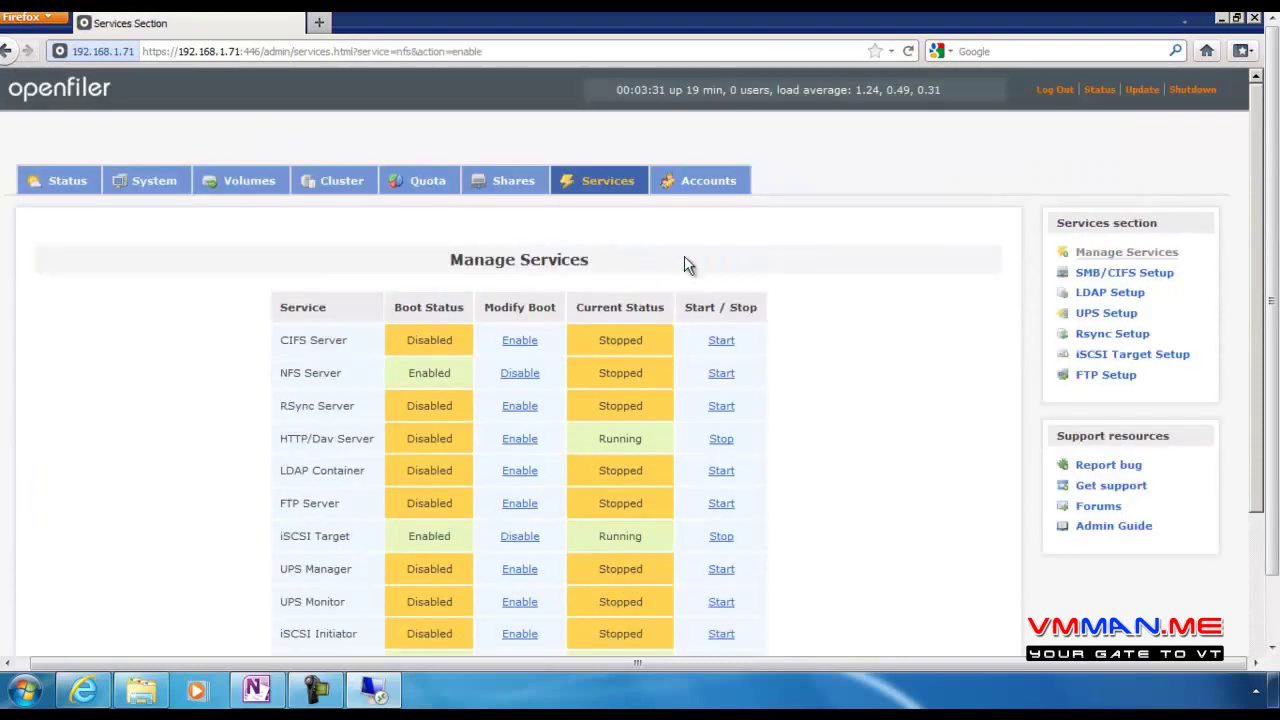
scroll(745, 340, "down", 2)
left_click(720, 268)
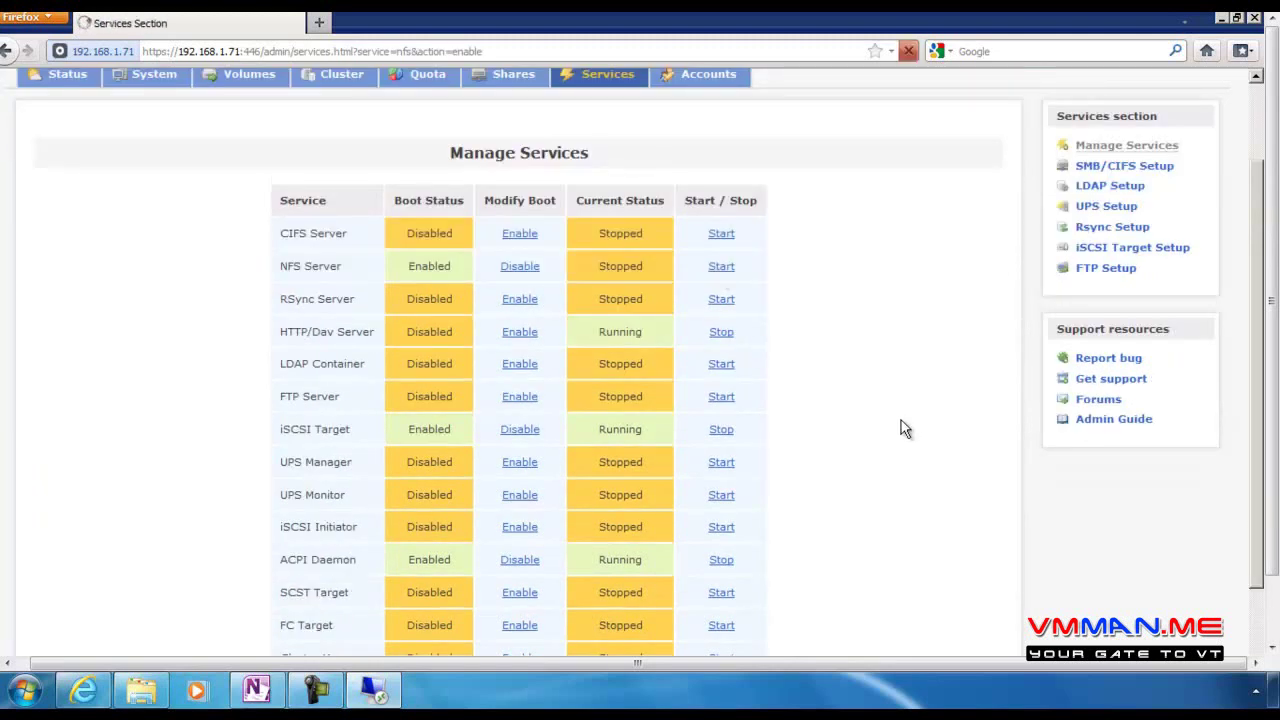
scroll(901, 421, "down", 3)
scroll(901, 421, "up", 4)
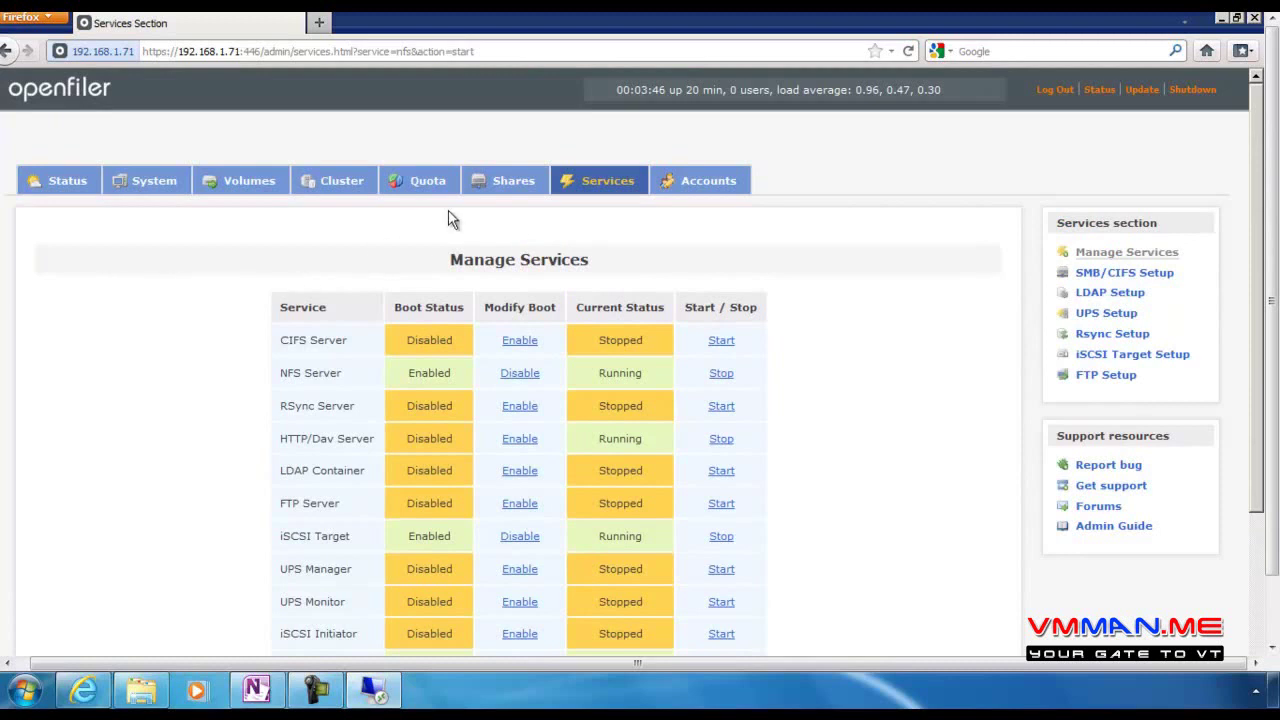
left_click(510, 186)
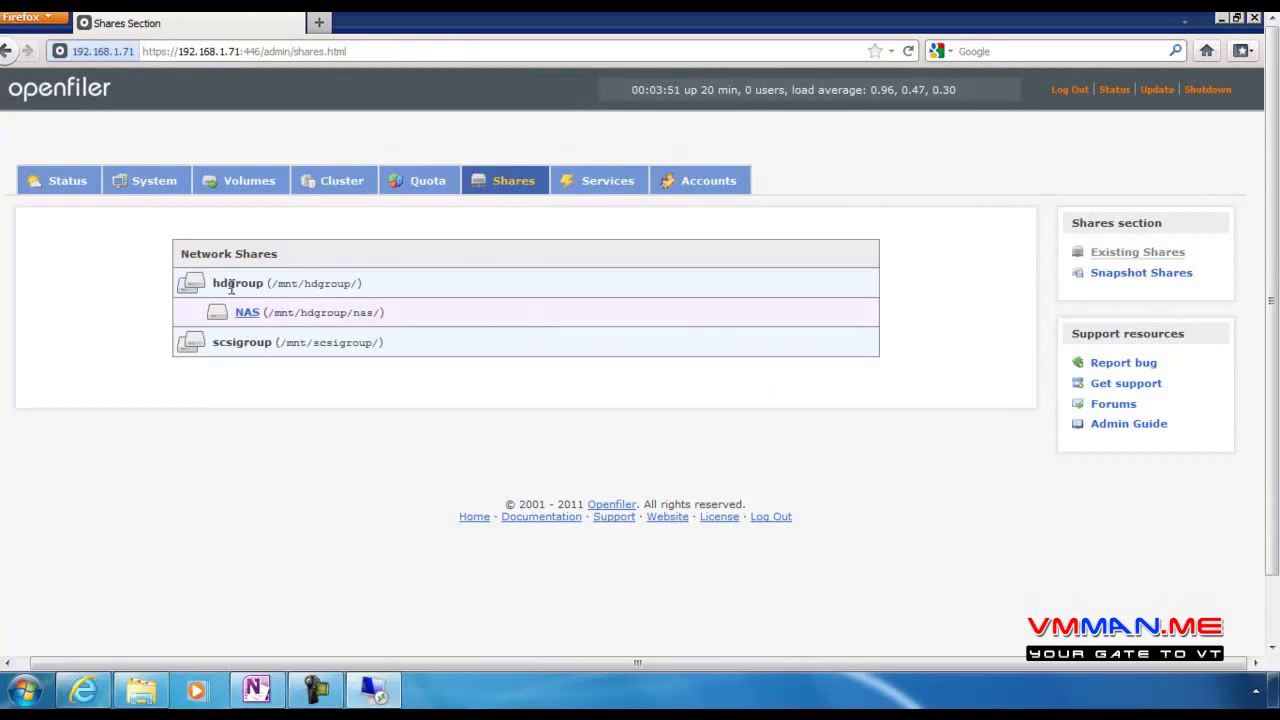
Create sub-folder 'Share' under the NAS volume and submit Make Share for it
left_click_drag(211, 286, 270, 287)
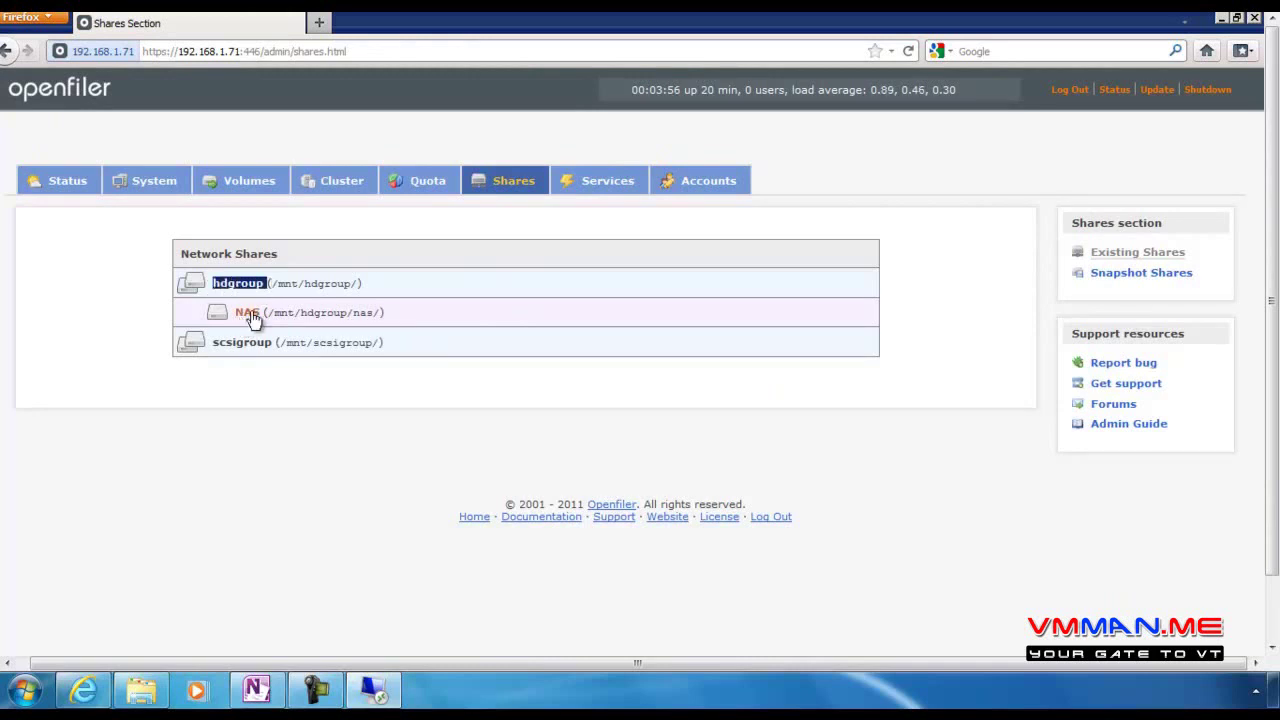
left_click(250, 314)
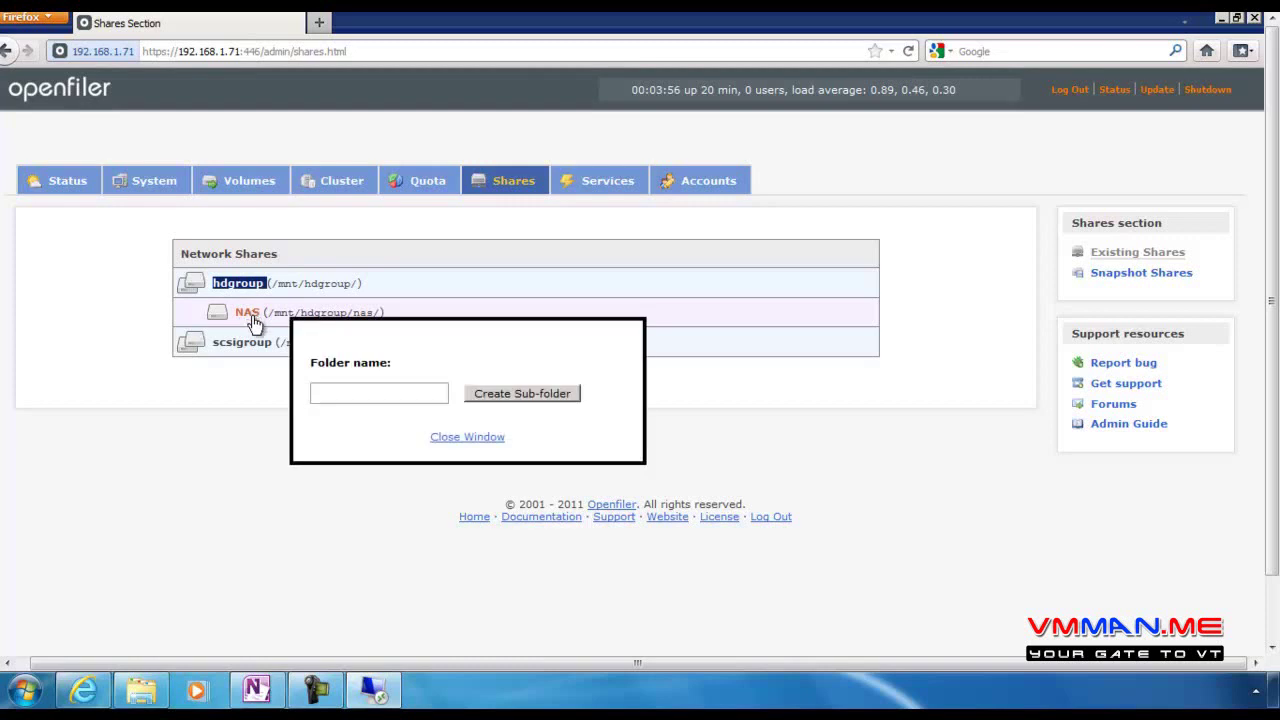
left_click(419, 395)
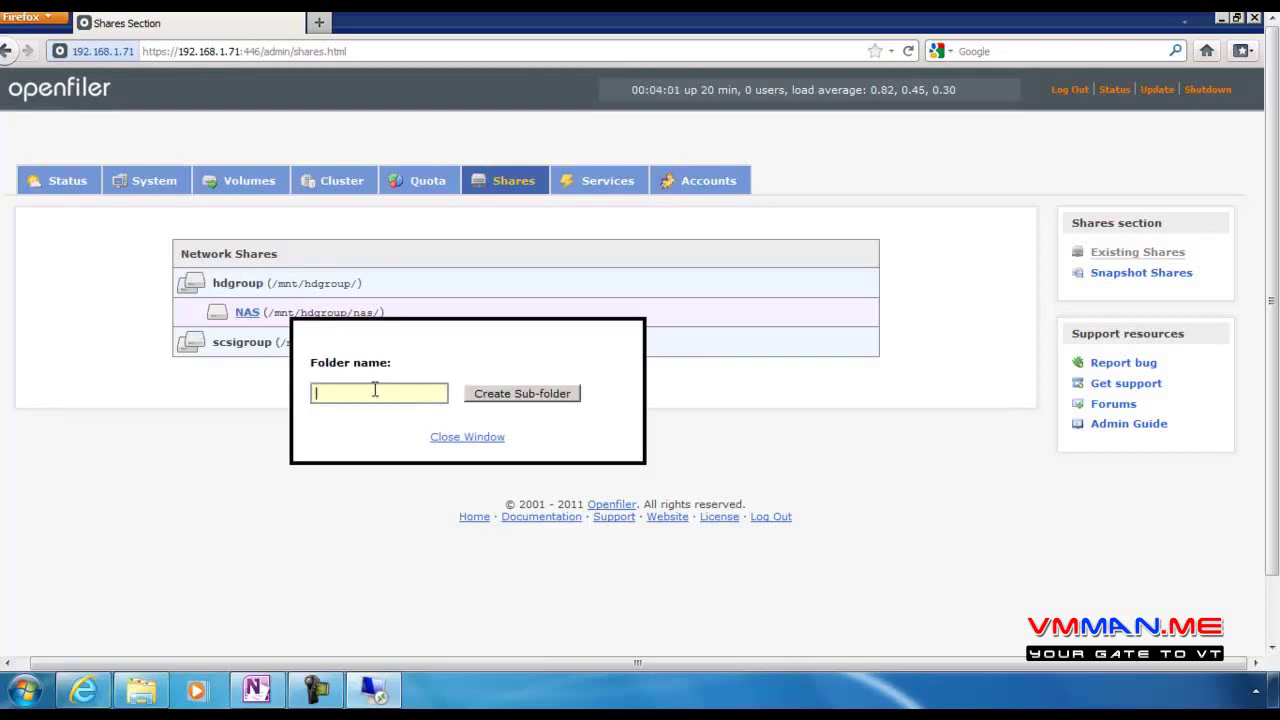
type("Share")
key("Return")
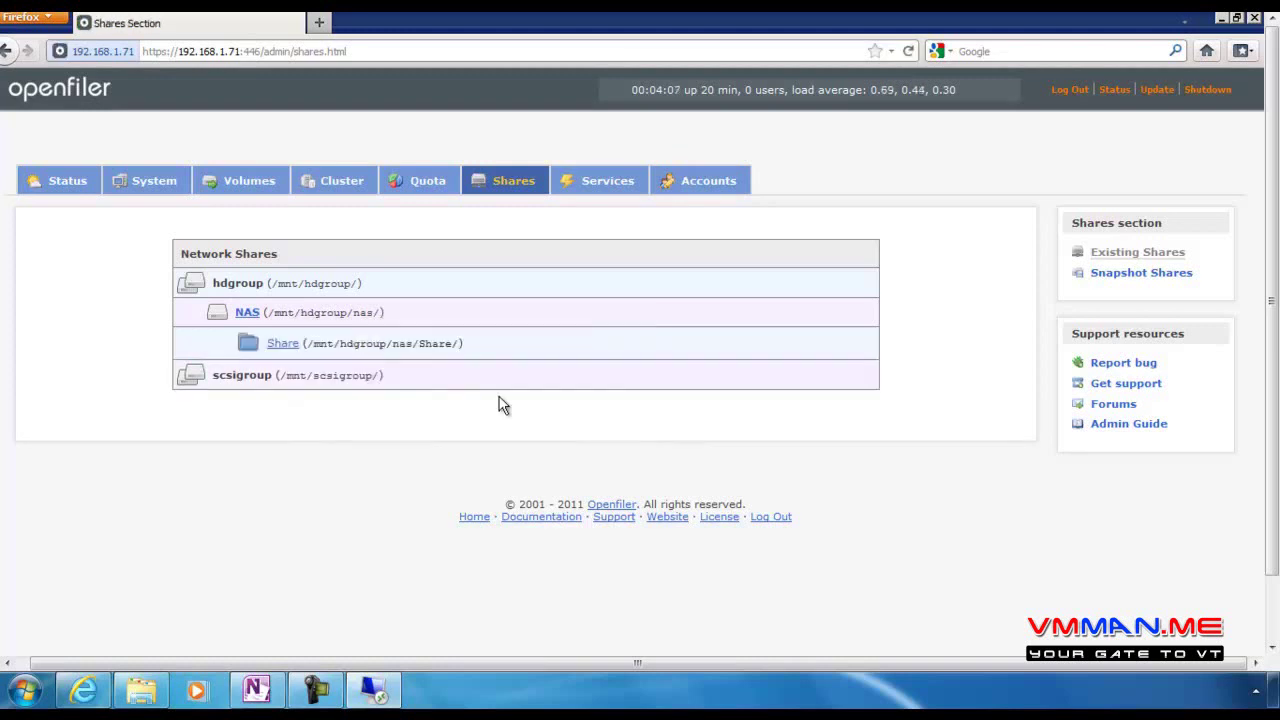
left_click(283, 345)
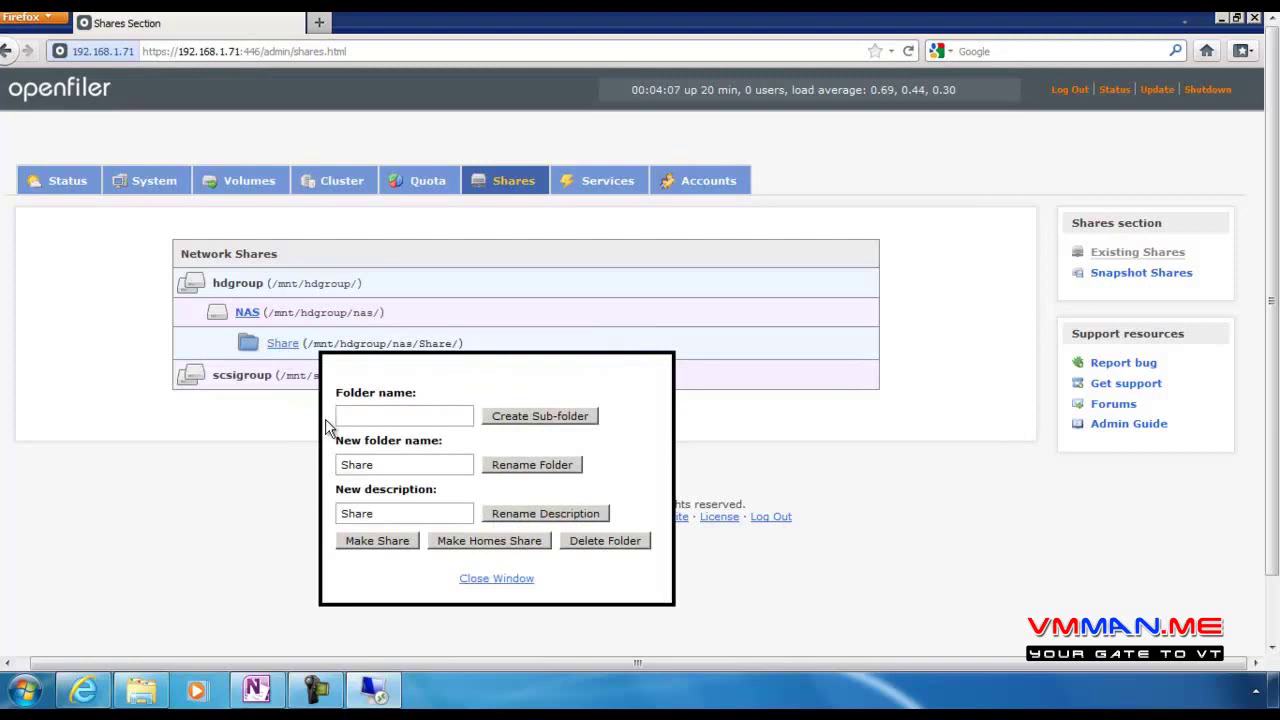
left_click(383, 545)
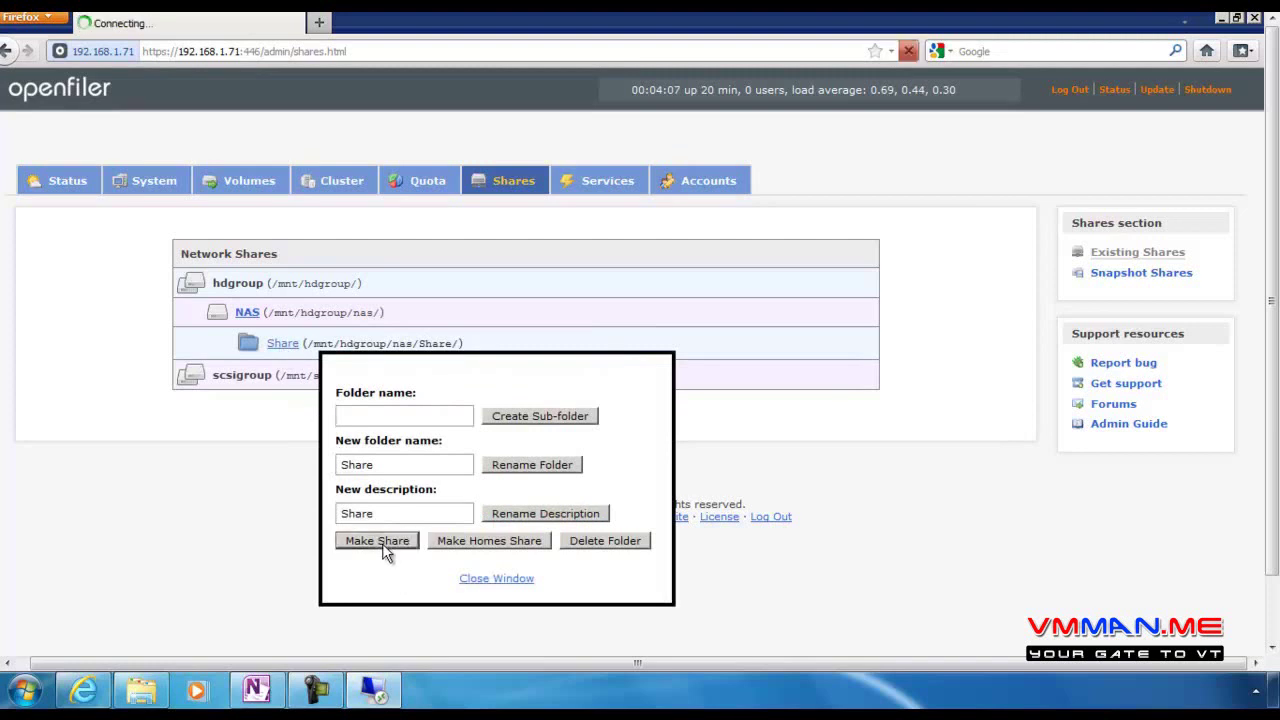
Set the Share to public guest access and apply it
scroll(380, 538, "down", 5)
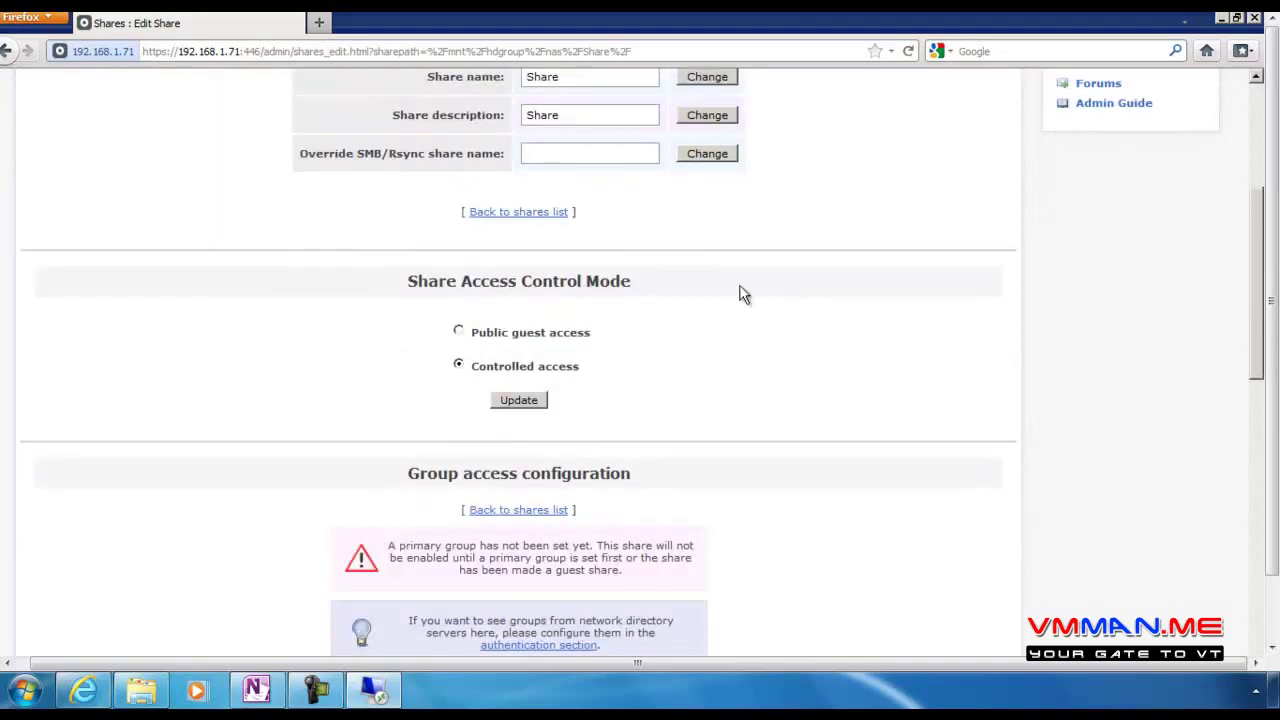
scroll(724, 294, "down", 2)
left_click(459, 225)
scroll(591, 291, "down", 2)
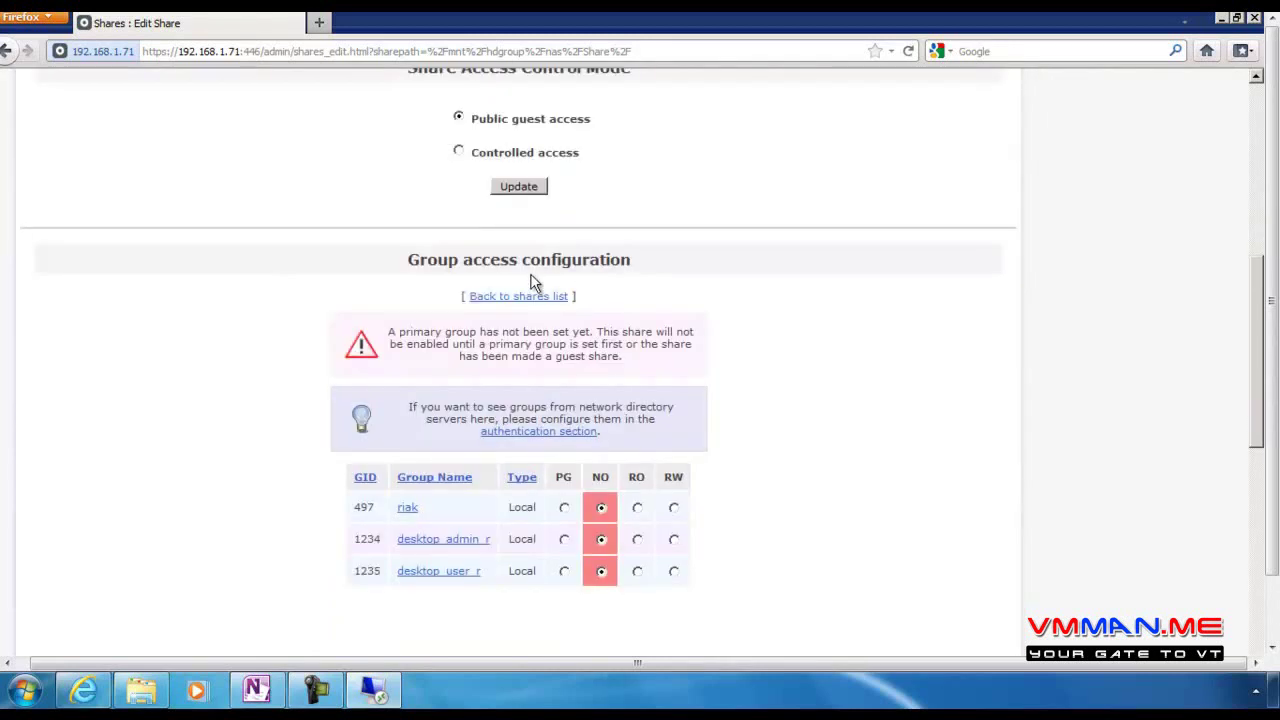
left_click(518, 190)
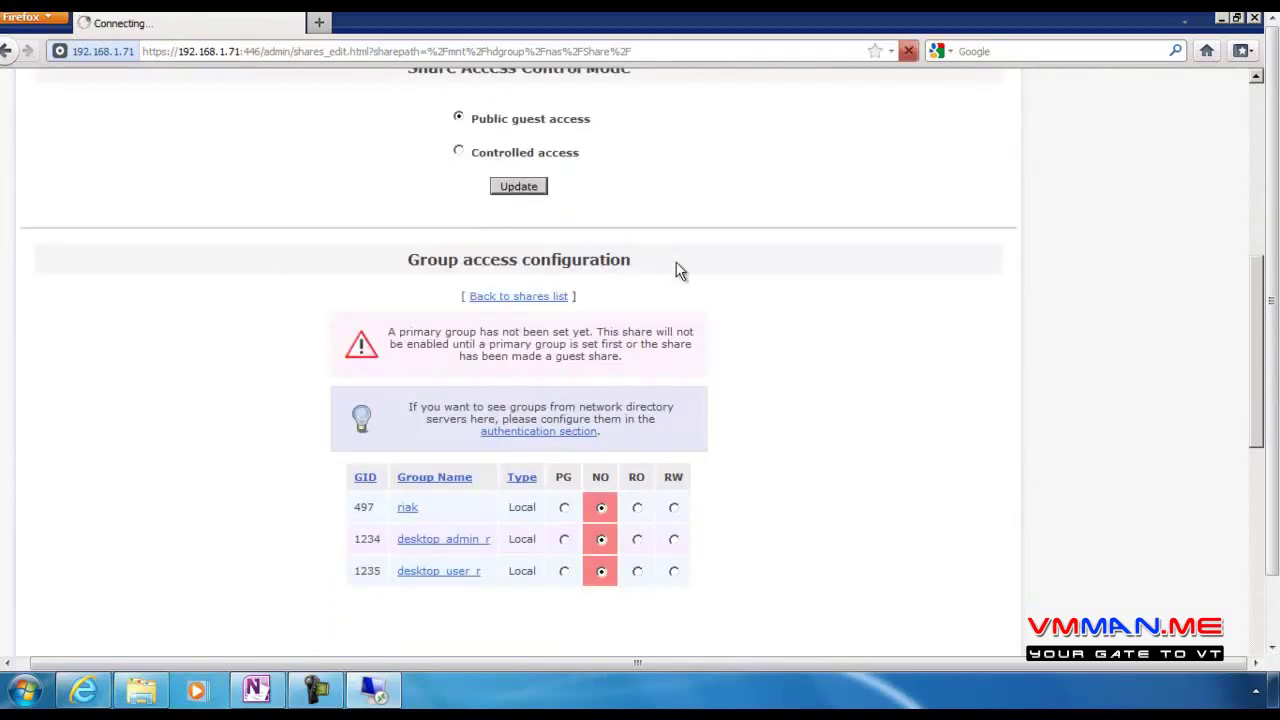
Give the Lan network RW access for NFS, HTTP(S)/WebDAV, FTP and SMB/CIFS, saving each
scroll(677, 270, "down", 13)
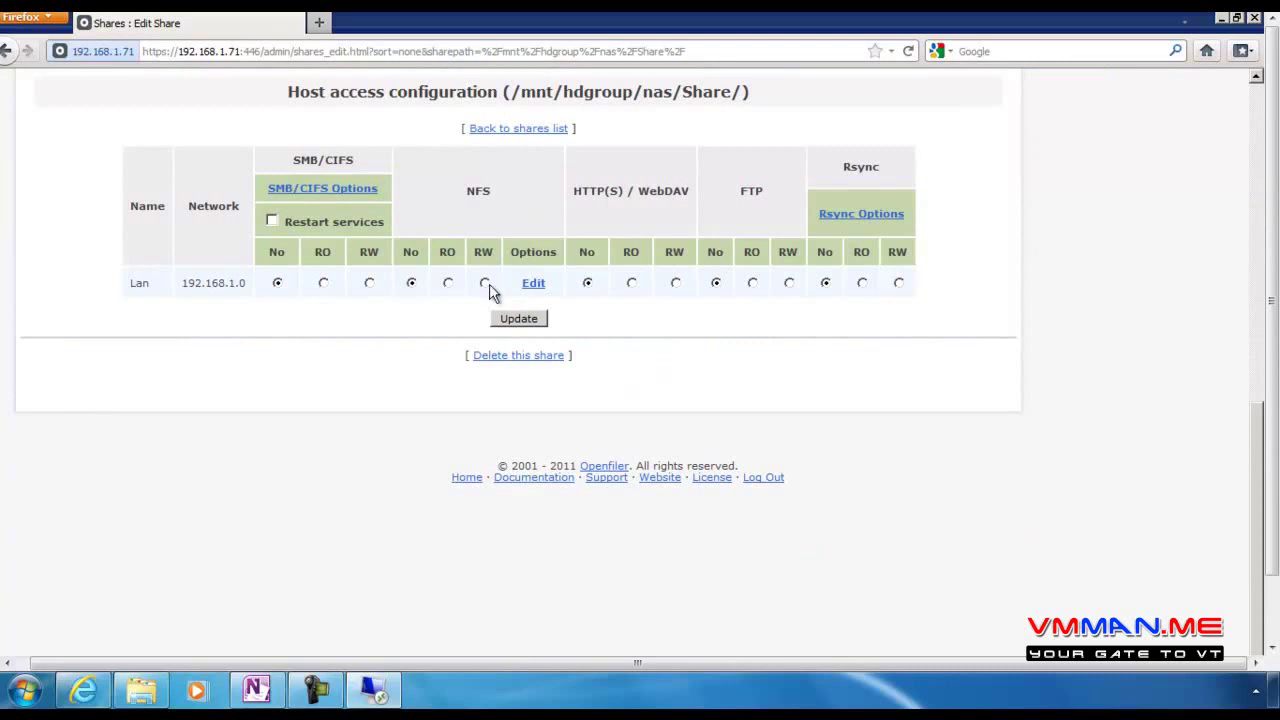
left_click(484, 283)
left_click(676, 283)
left_click(789, 283)
left_click(527, 325)
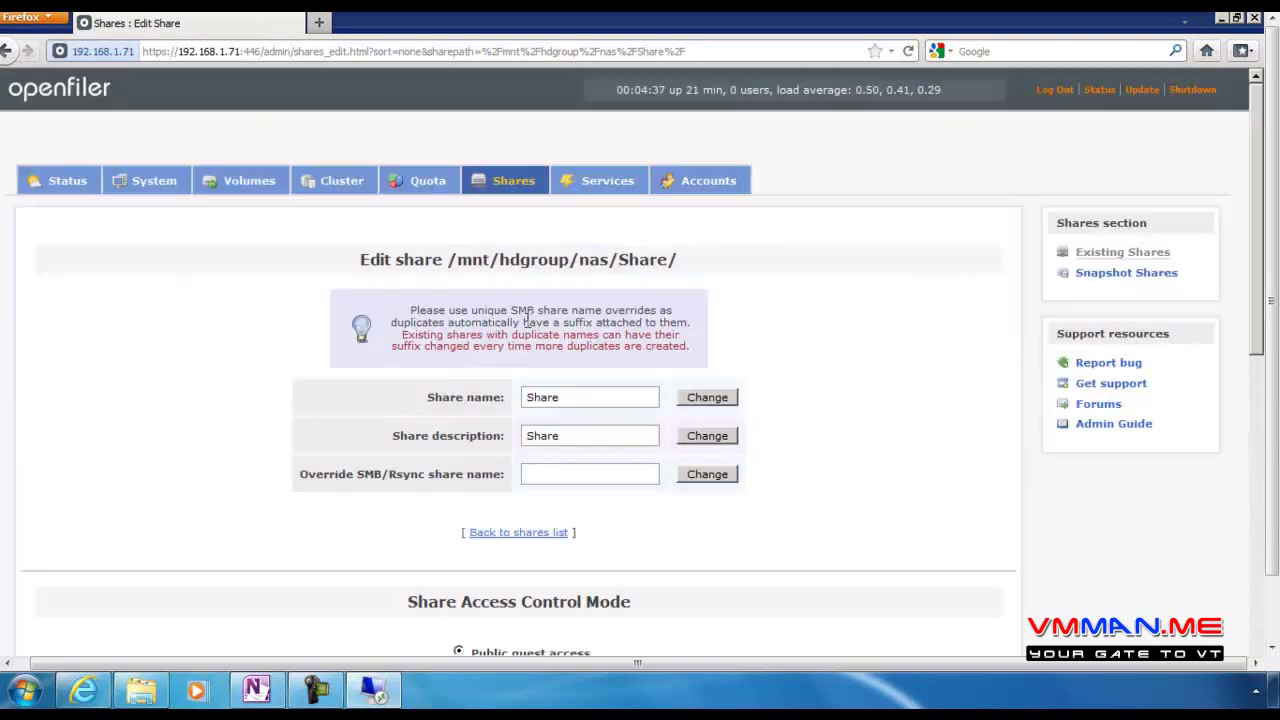
scroll(526, 325, "down", 5)
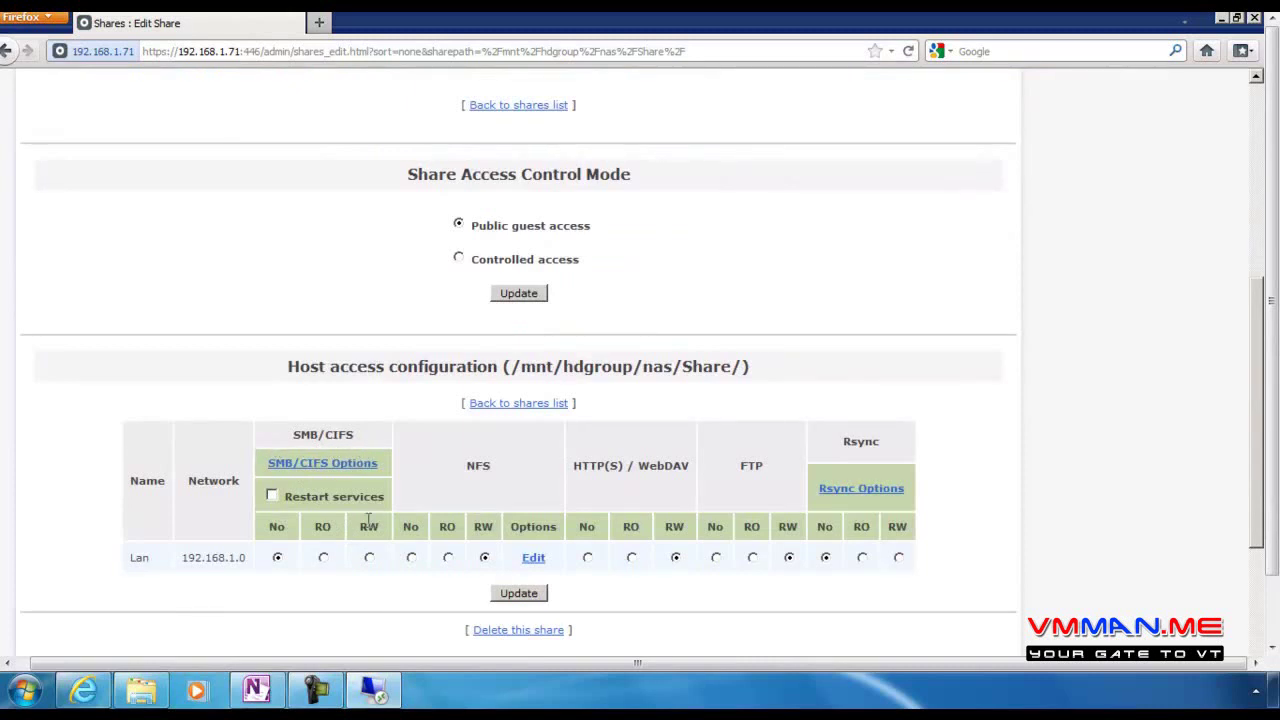
left_click(369, 557)
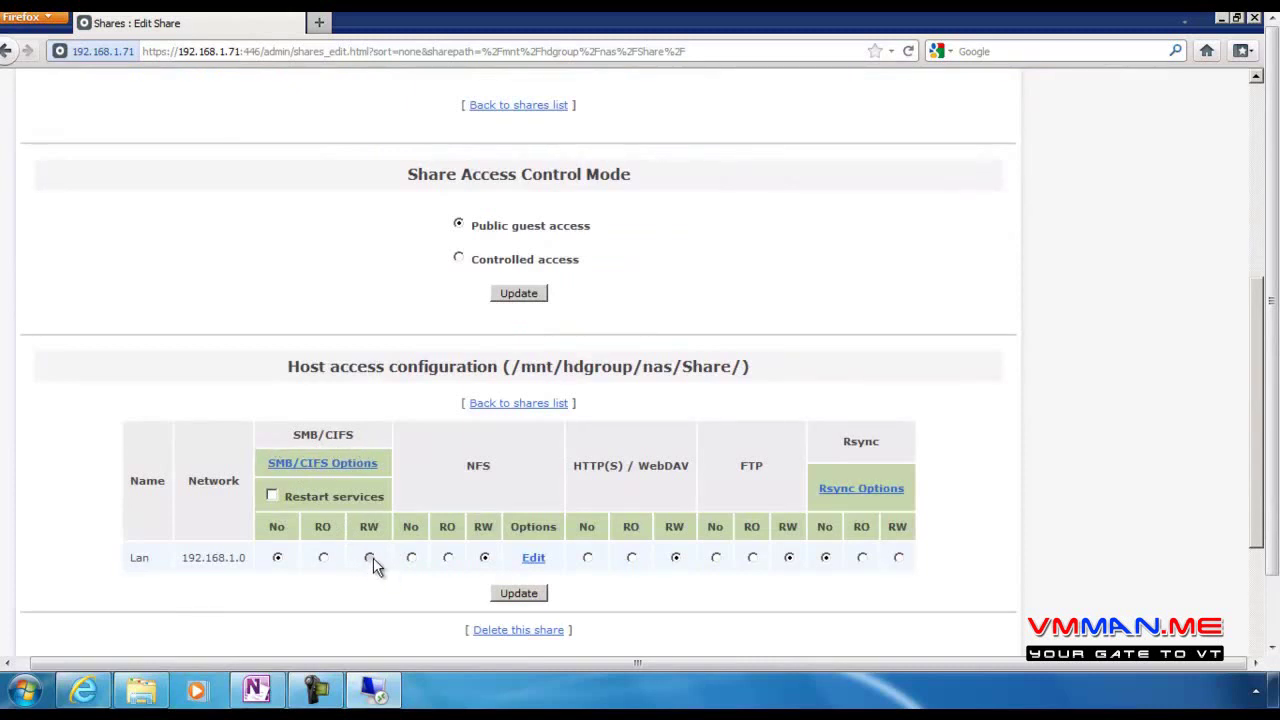
left_click(511, 594)
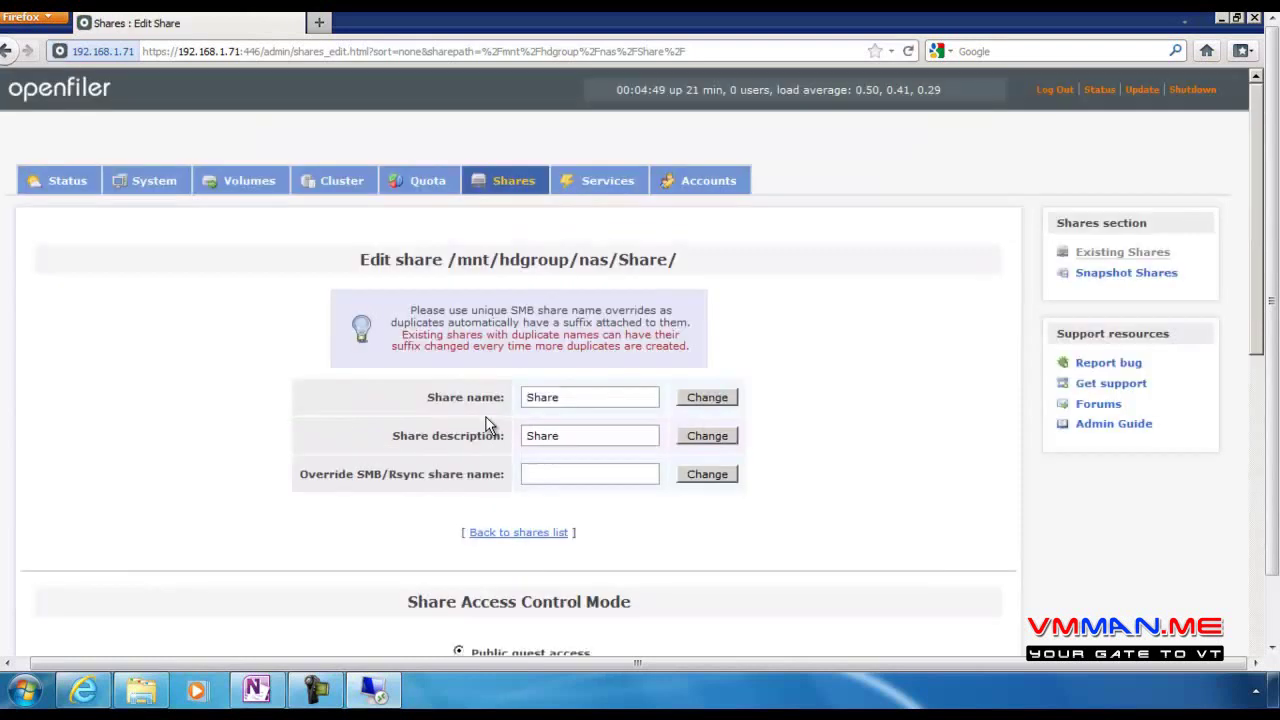
Enable CIFS Server at boot and start it, then show System's Network Configuration
left_click(607, 188)
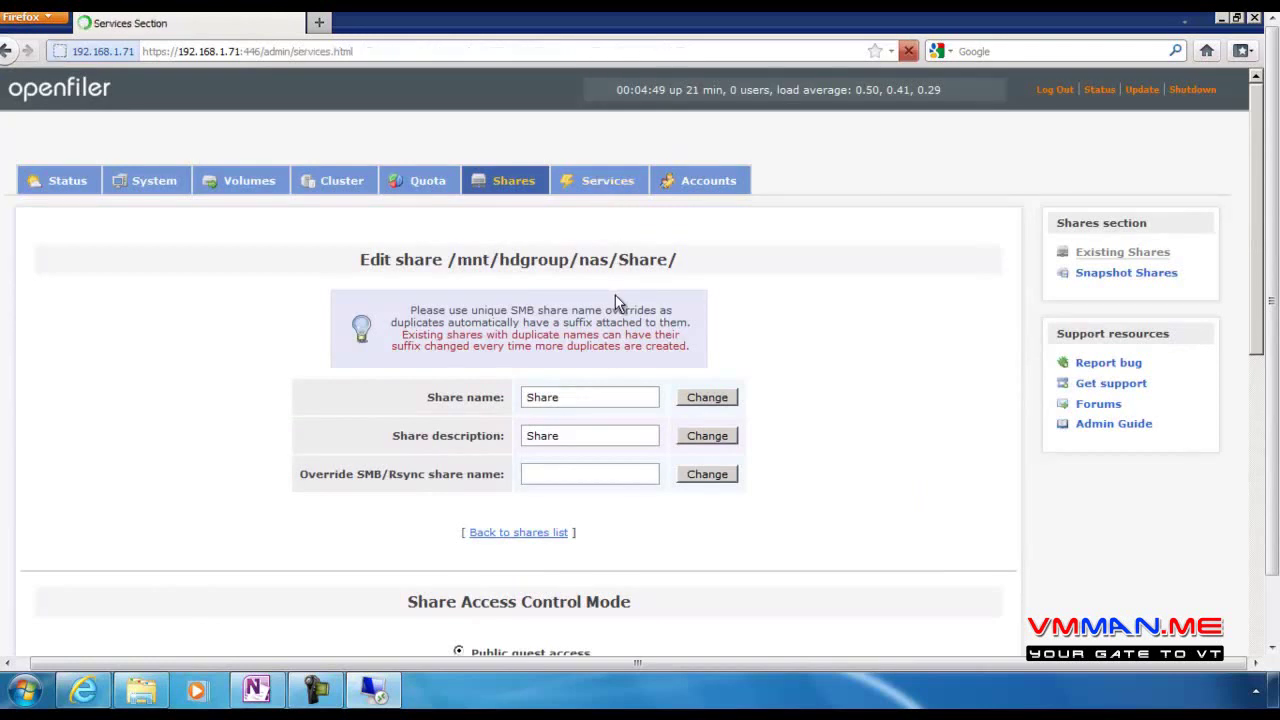
scroll(615, 300, "down", 4)
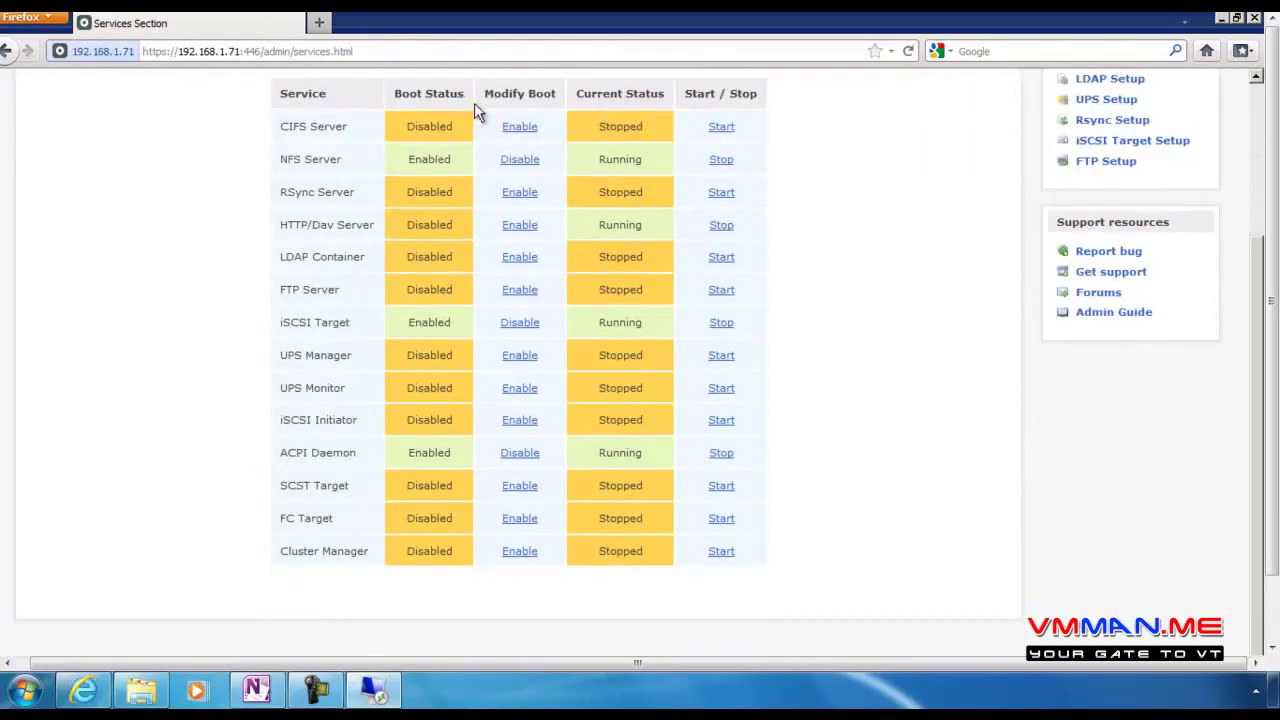
left_click(516, 127)
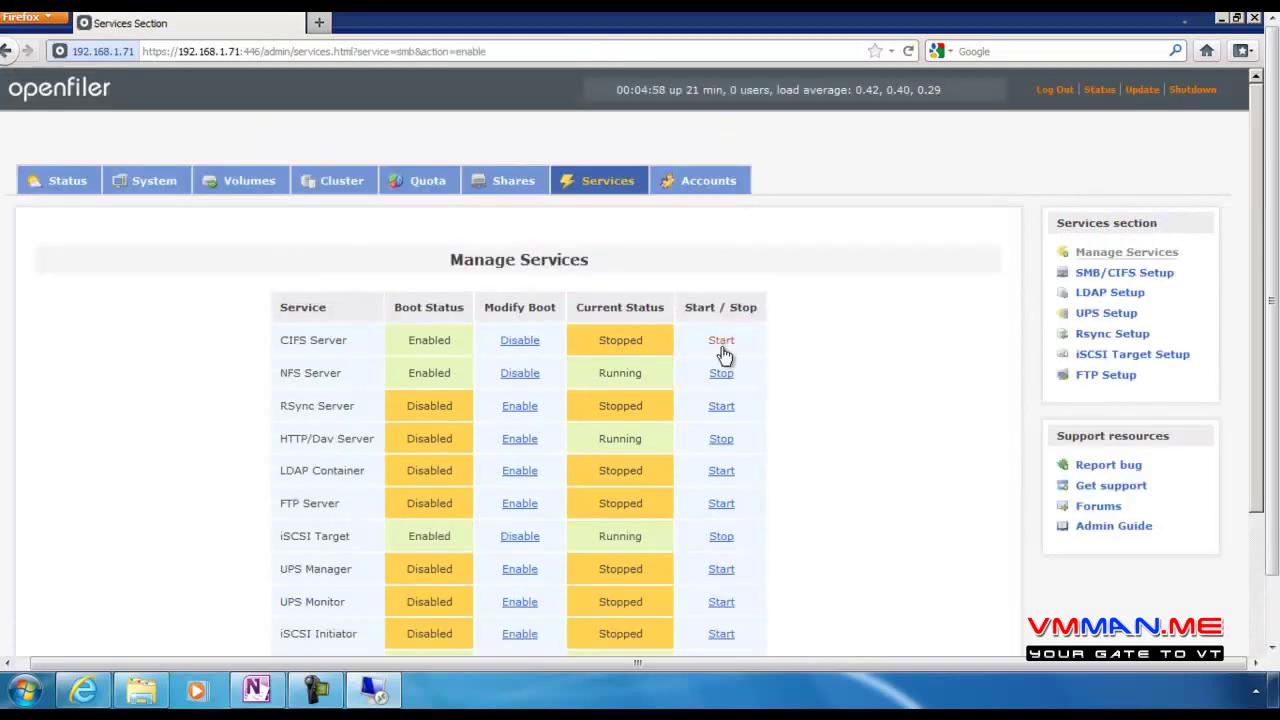
left_click(721, 342)
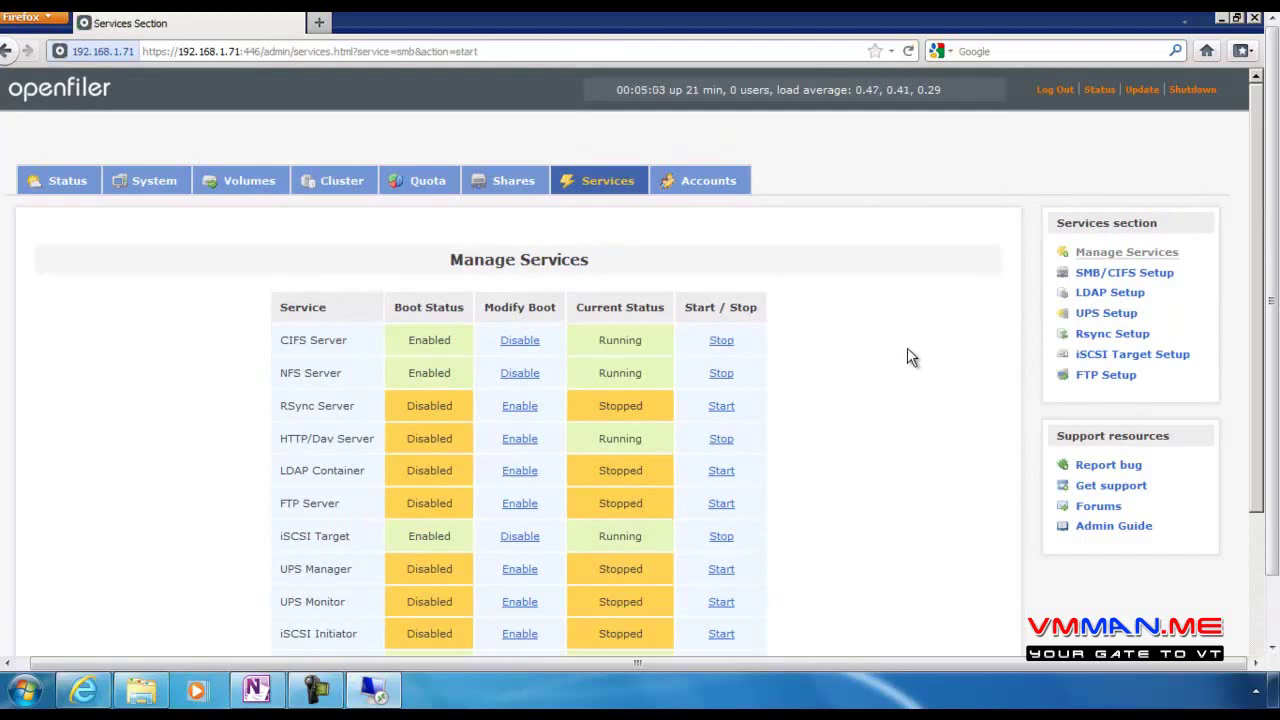
left_click(165, 193)
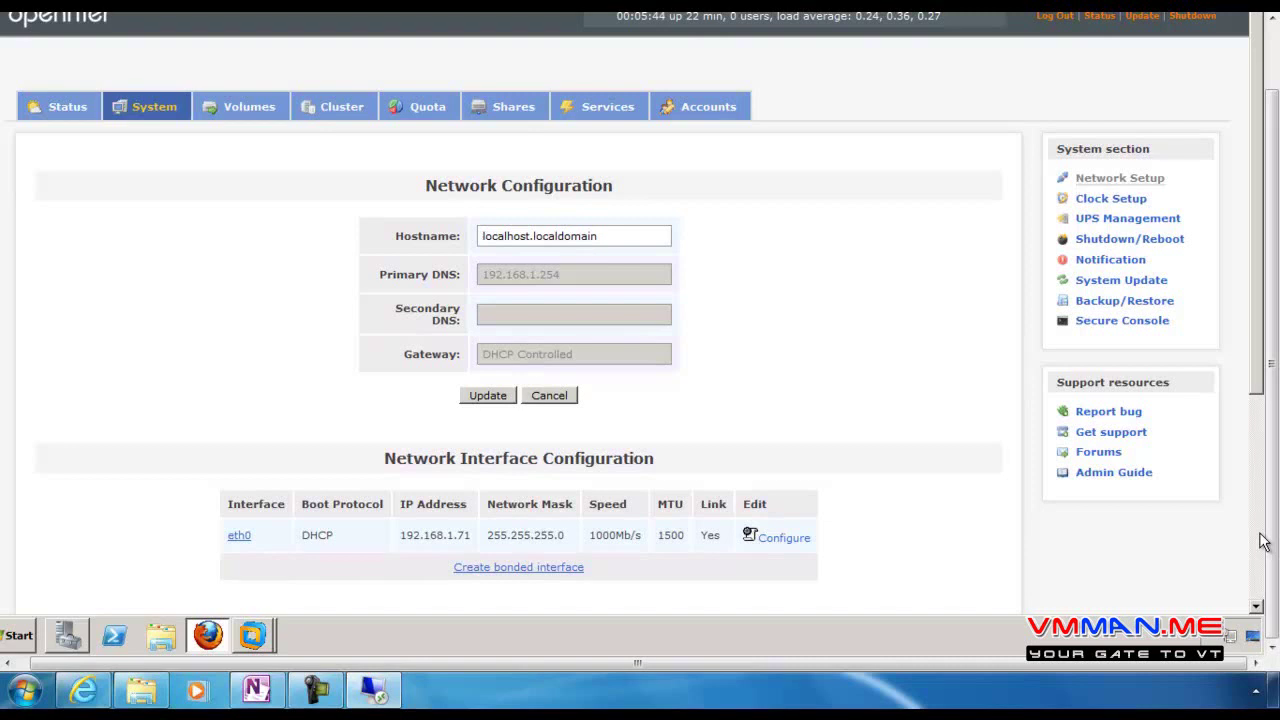
Run \\192.168.1.71 in Windows and open the hdgroup.nas.Share share
left_click(17, 643)
left_click(250, 526)
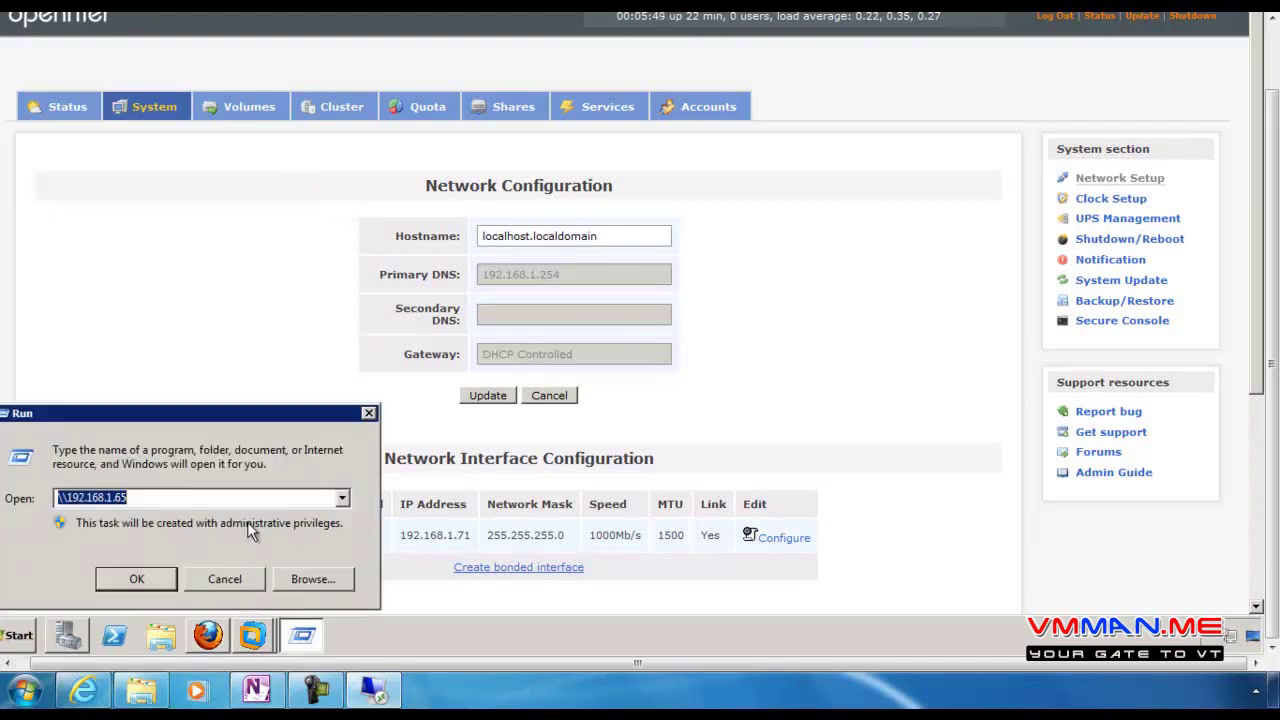
left_click(147, 498)
key("BackSpace")
key("BackSpace")
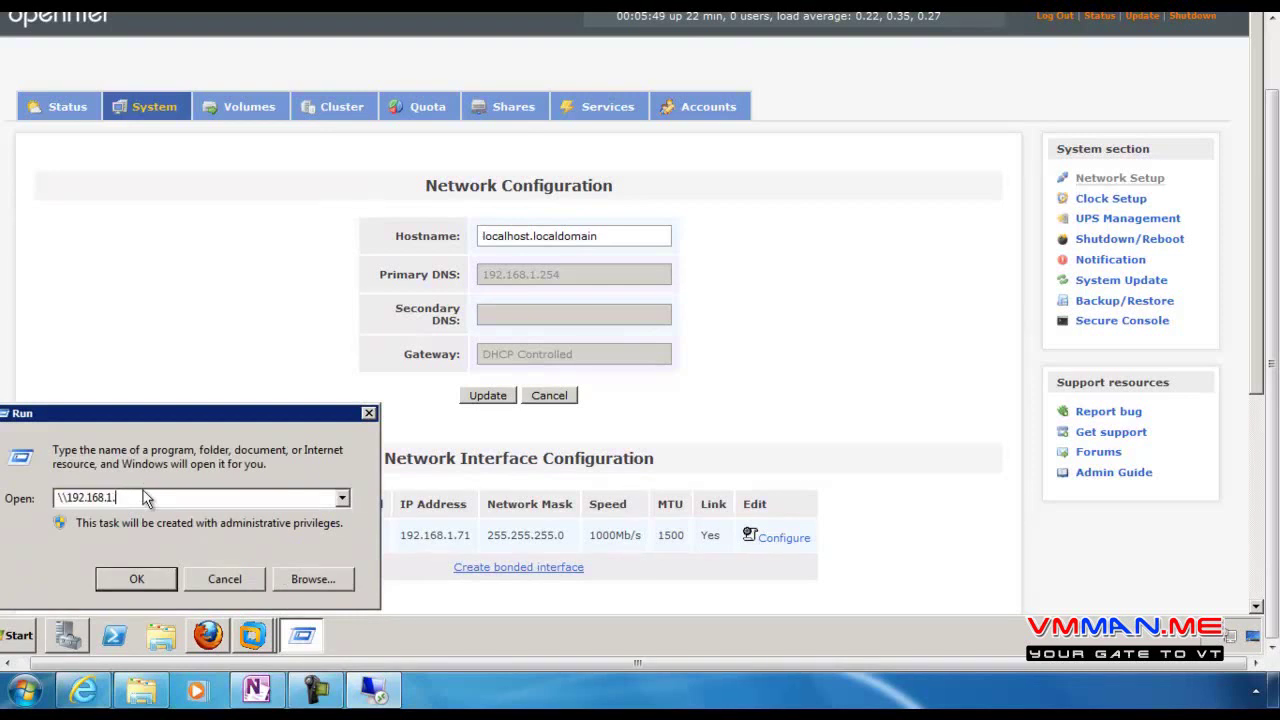
type("71")
key("Return")
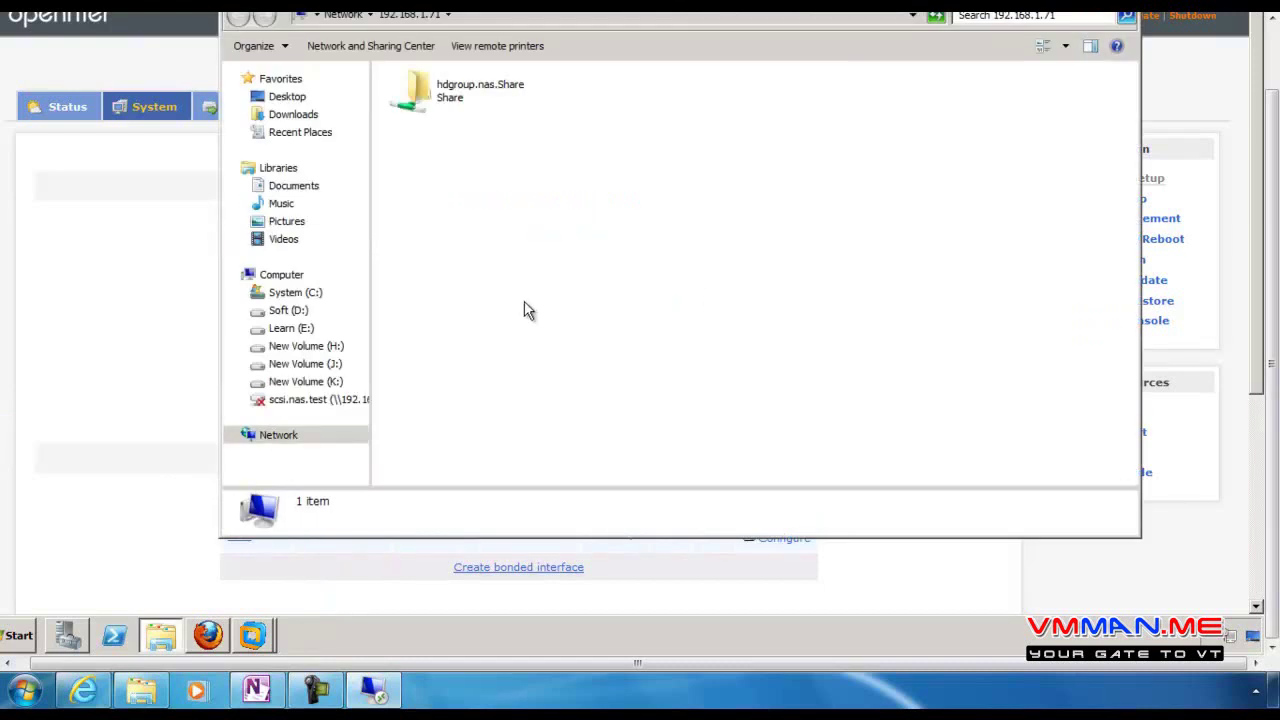
scroll(1170, 262, "up", 2)
left_click(487, 149)
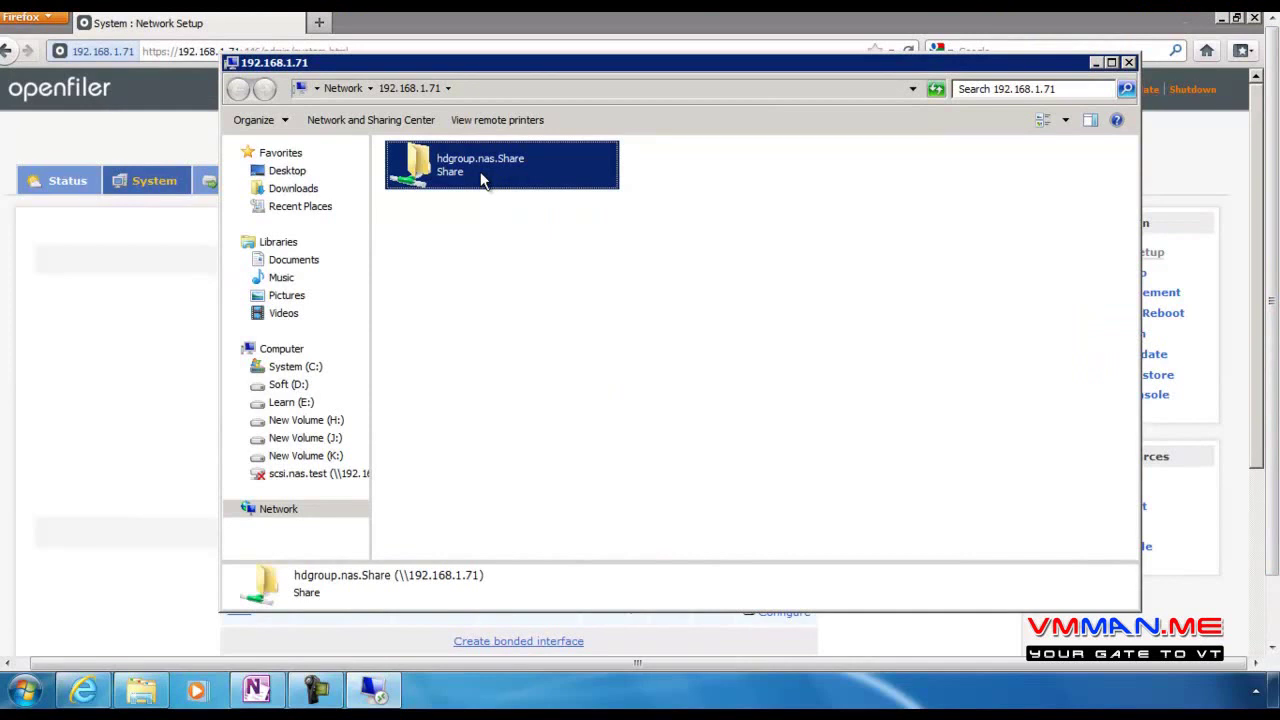
left_click(495, 223)
left_click(480, 166)
double_click(508, 177)
Create a New folder inside the share, then return to the server's share list
right_click(455, 200)
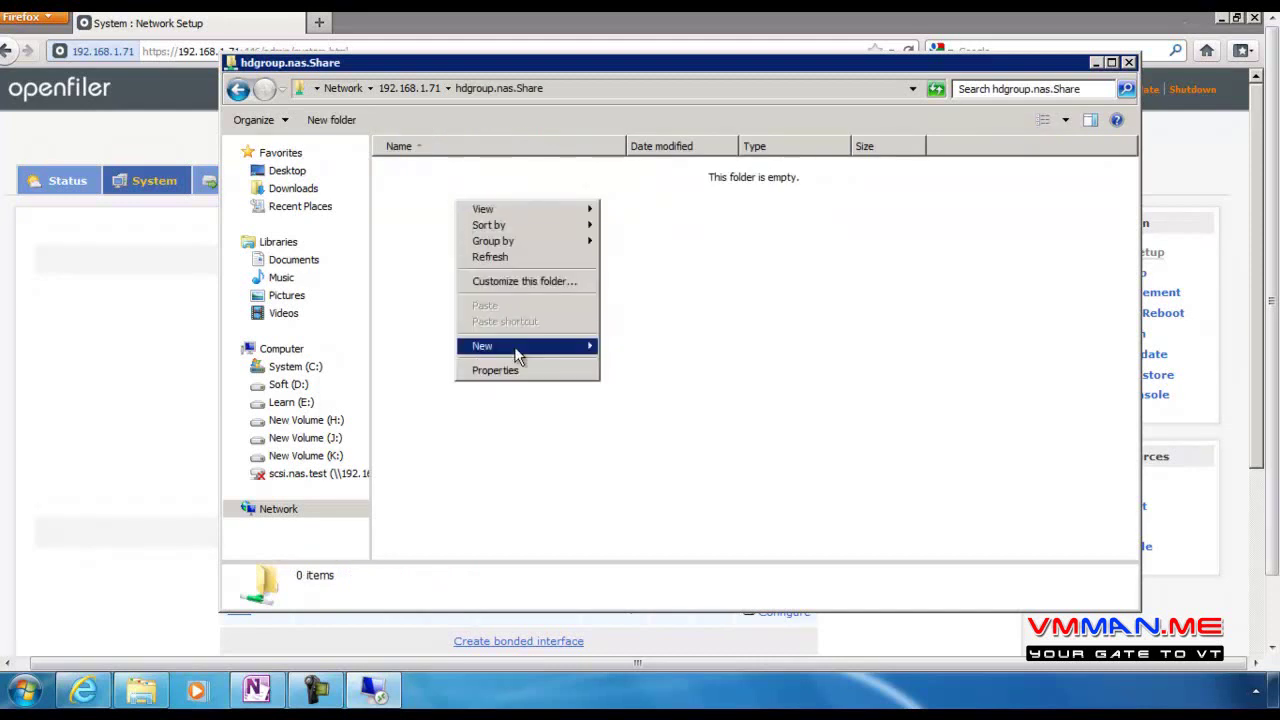
mouse_move(575, 346)
left_click(630, 347)
left_click(637, 380)
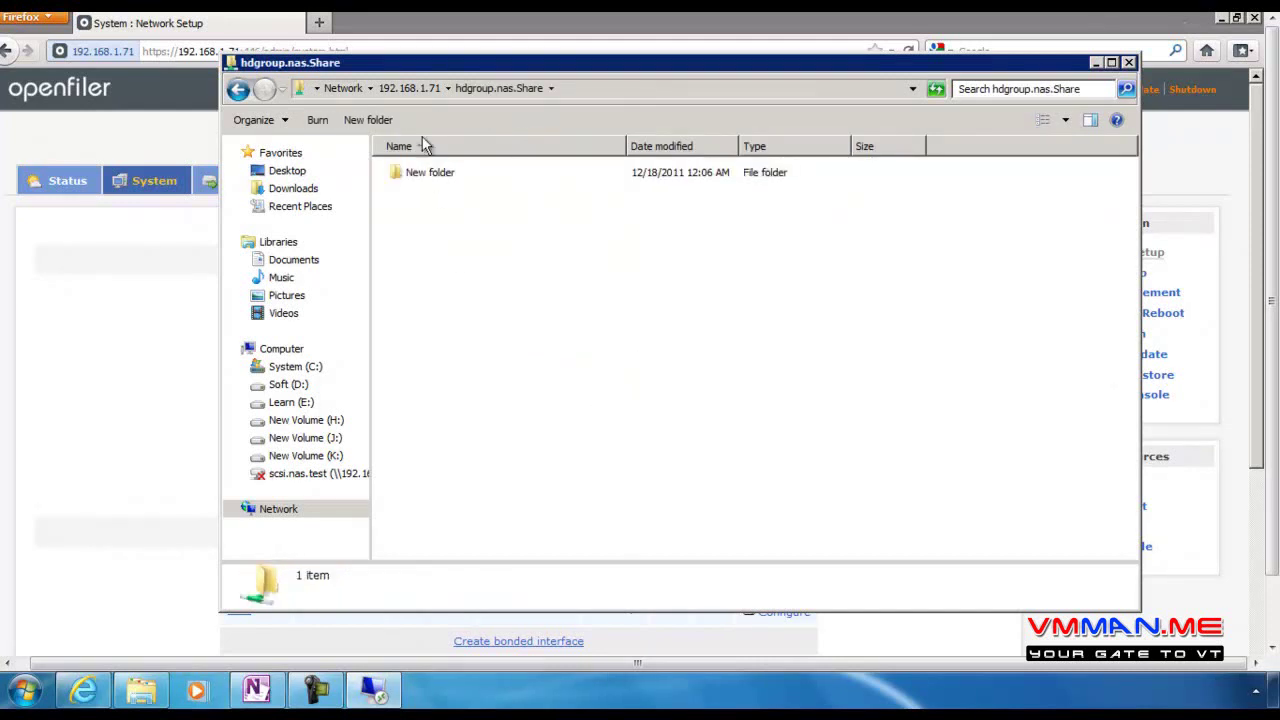
left_click(409, 88)
right_click(433, 180)
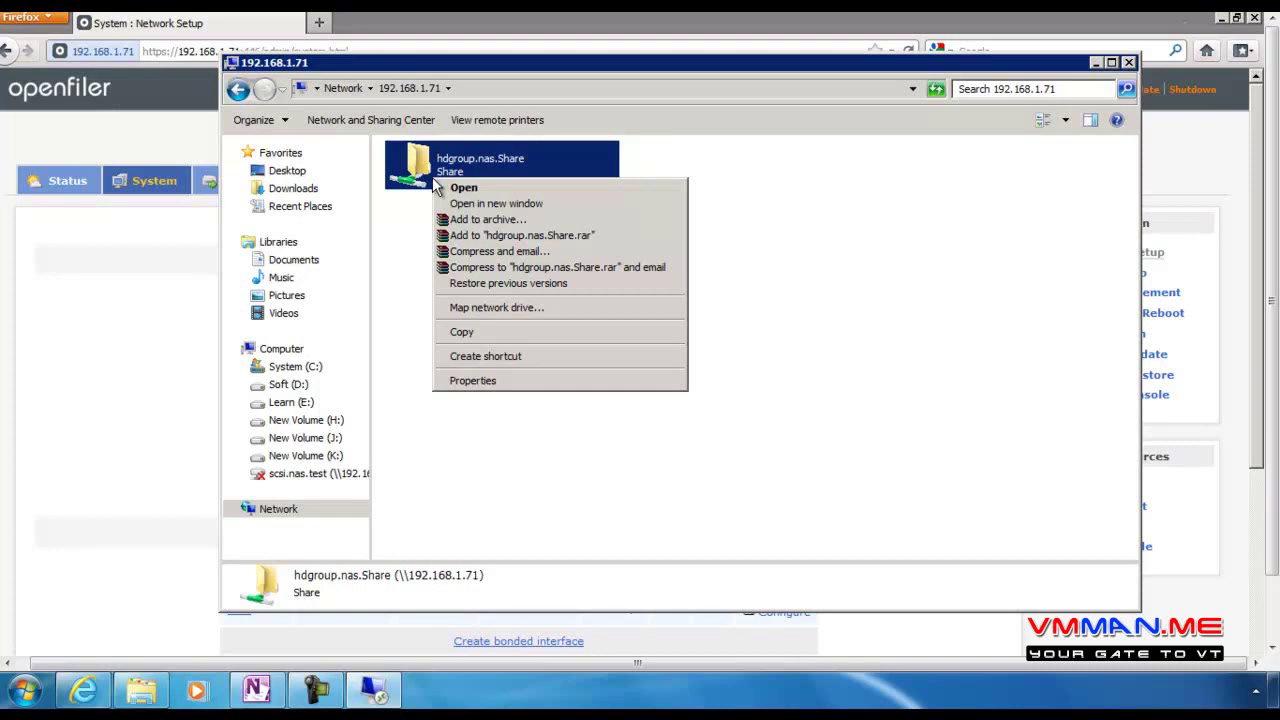
Map hdgroup.nas.Share as drive Z:, confirm it under Computer (4.95 GB), and close Explorer
left_click(479, 307)
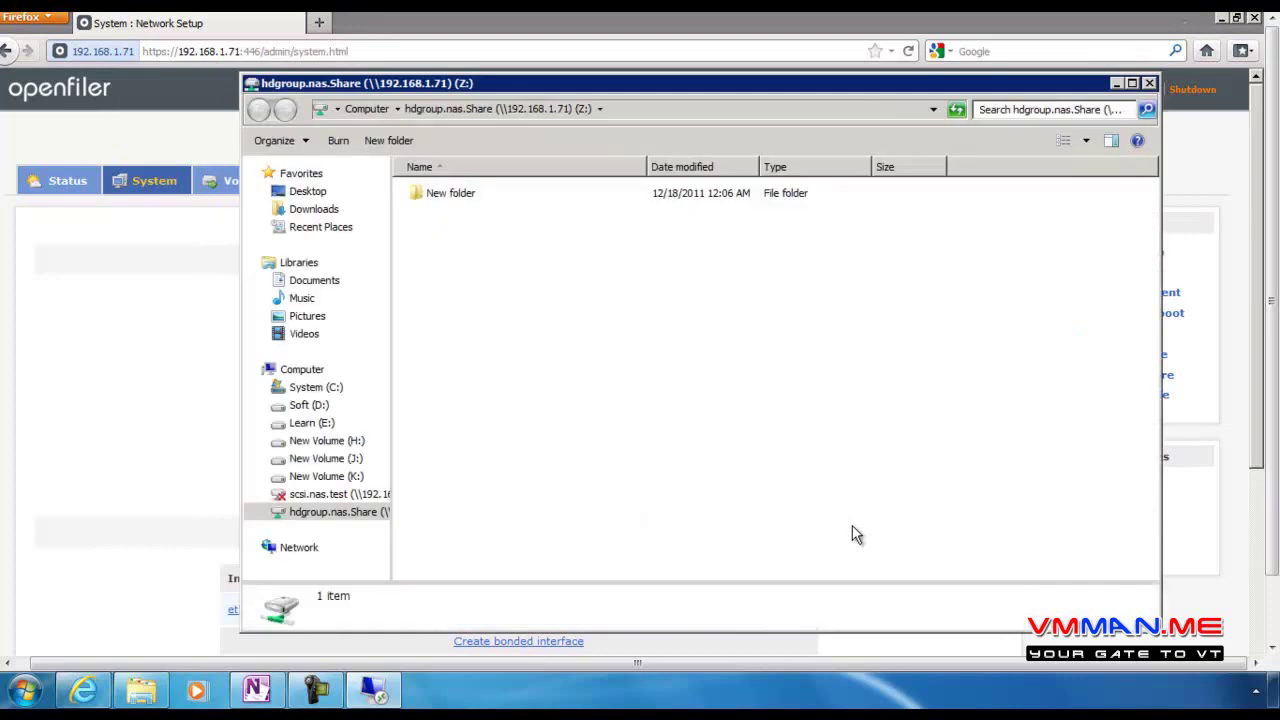
left_click(366, 108)
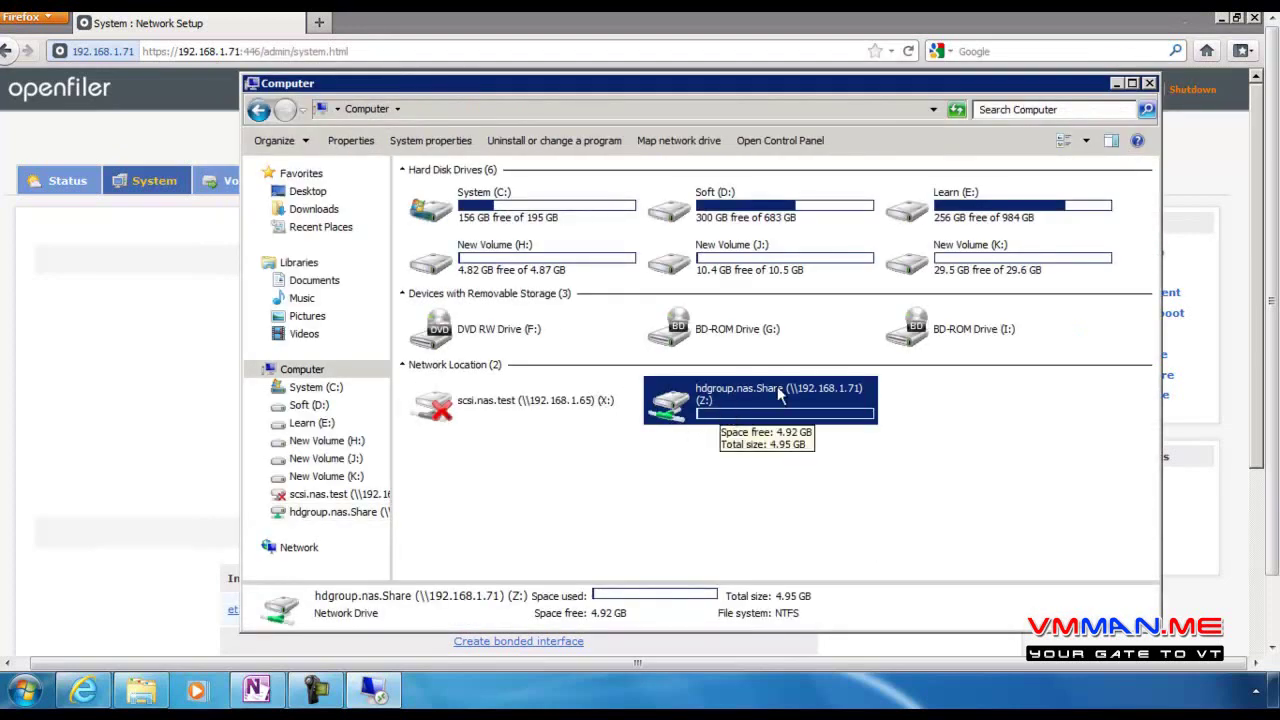
left_click(1150, 85)
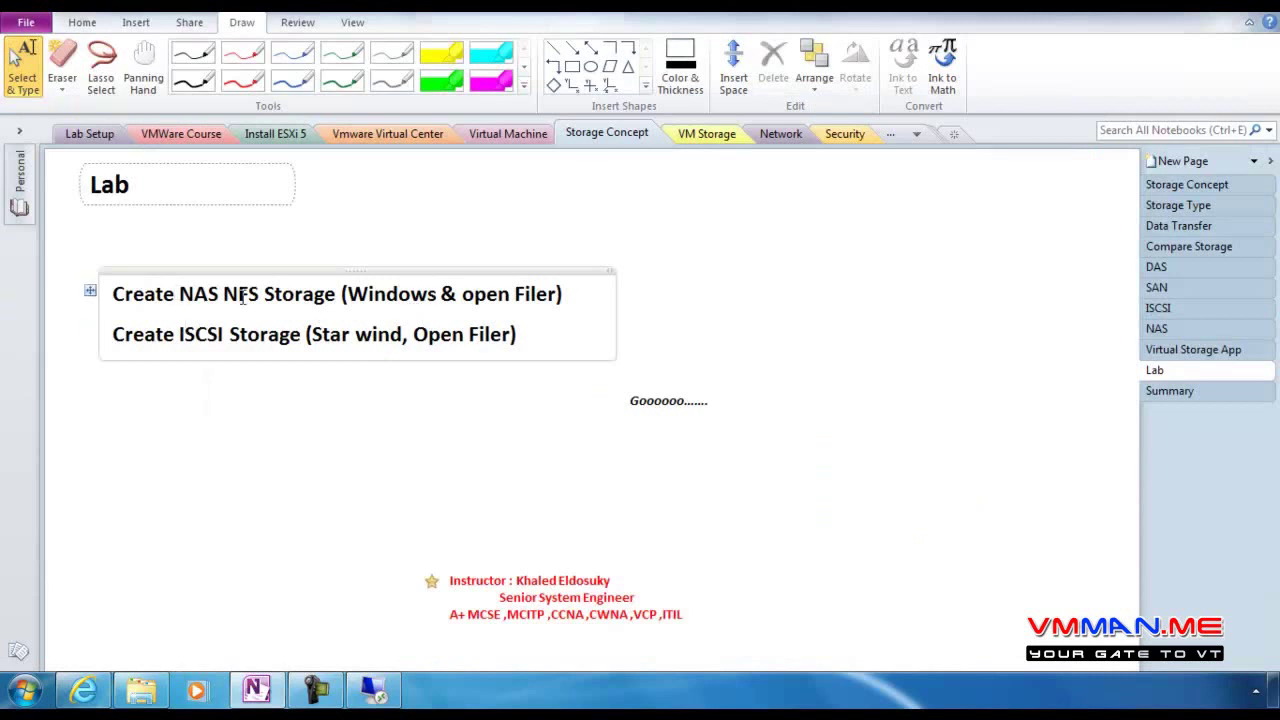
Highlight 'open Filer' in the Lab notes, then move through Summary to the Storage Concept page
left_click_drag(463, 294, 565, 294)
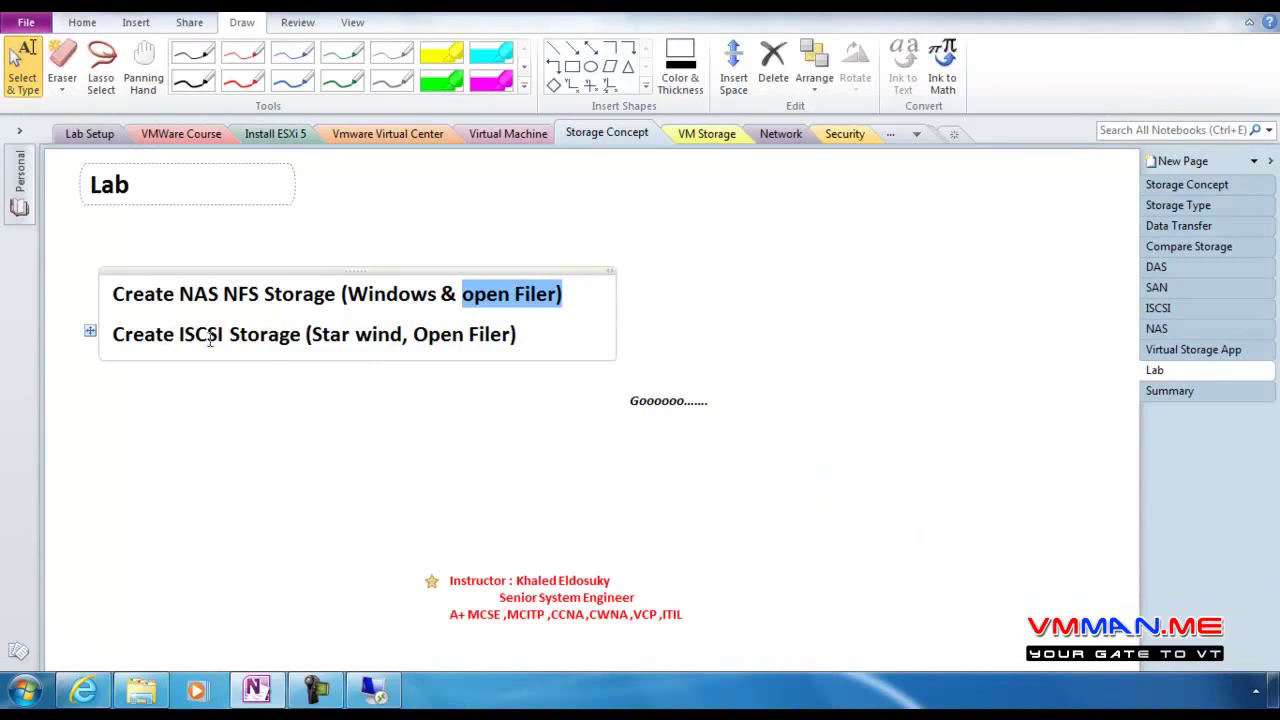
left_click(1212, 392)
left_click(668, 338)
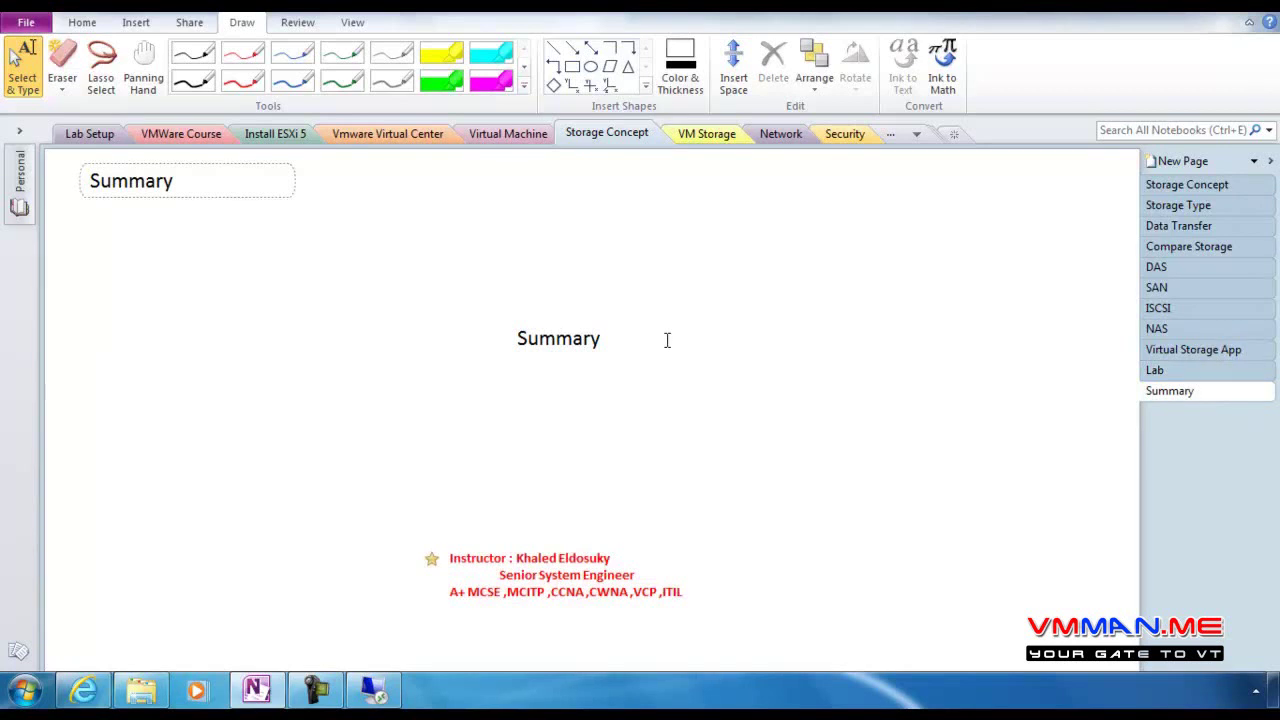
left_click(1236, 186)
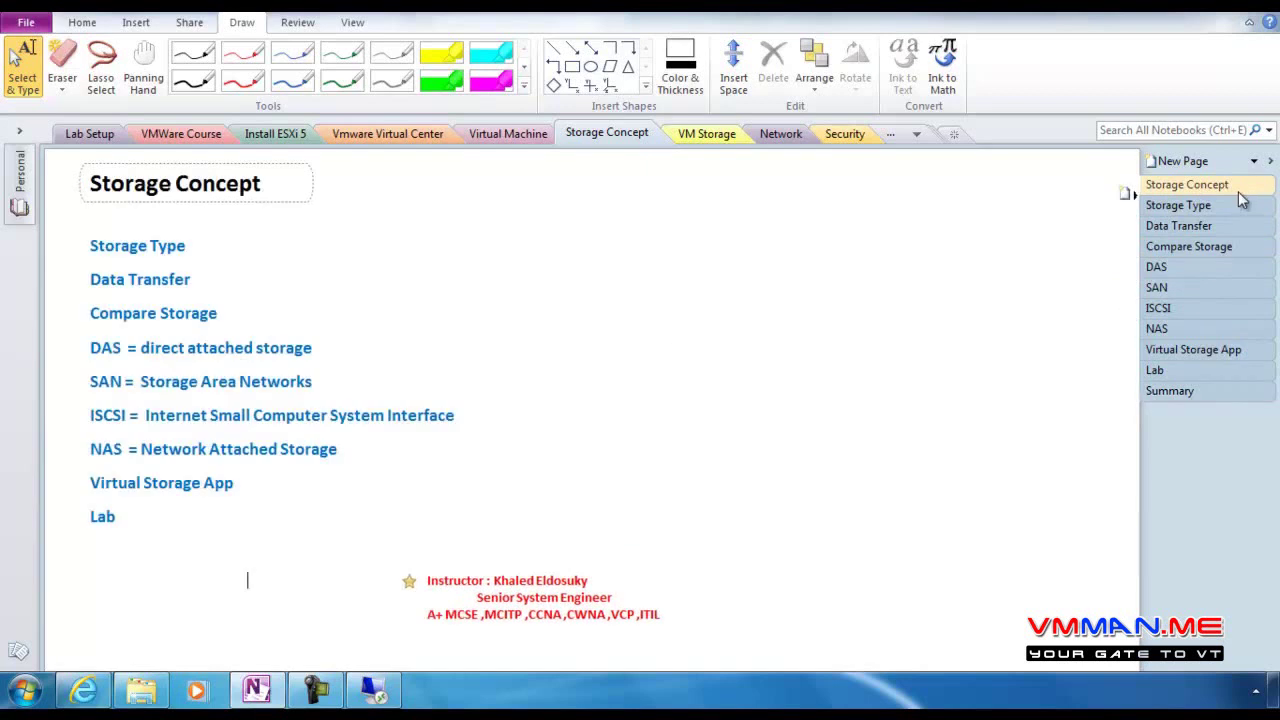